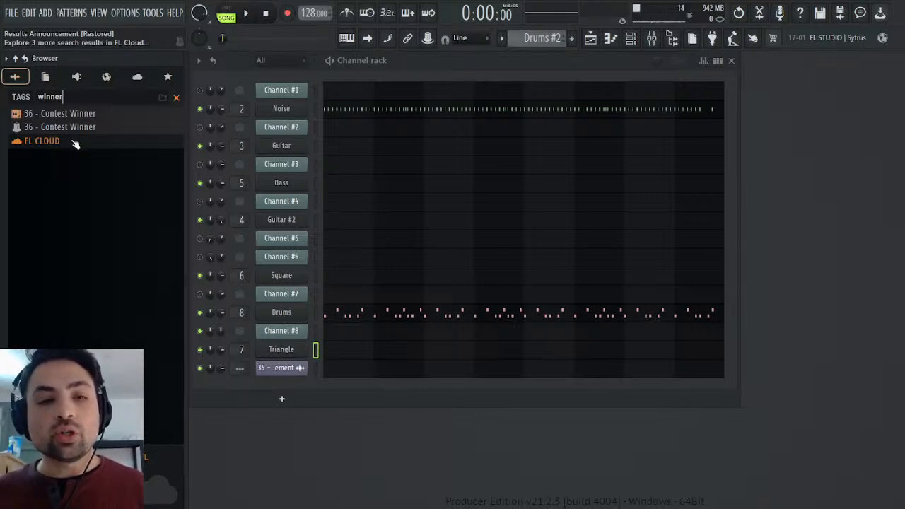
Import the 36 - Contest Winner MIDI file from the browser as a new project.
left_click_drag(74, 128, 399, 448)
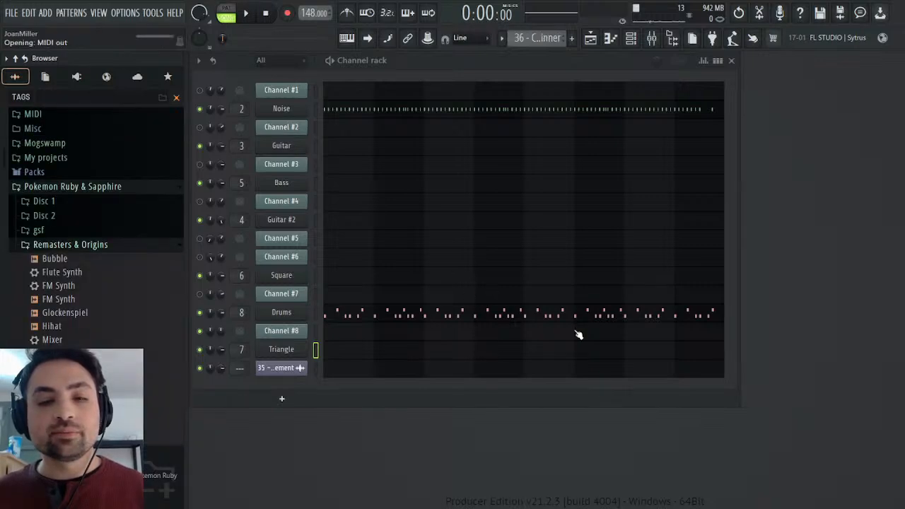
left_click(426, 169)
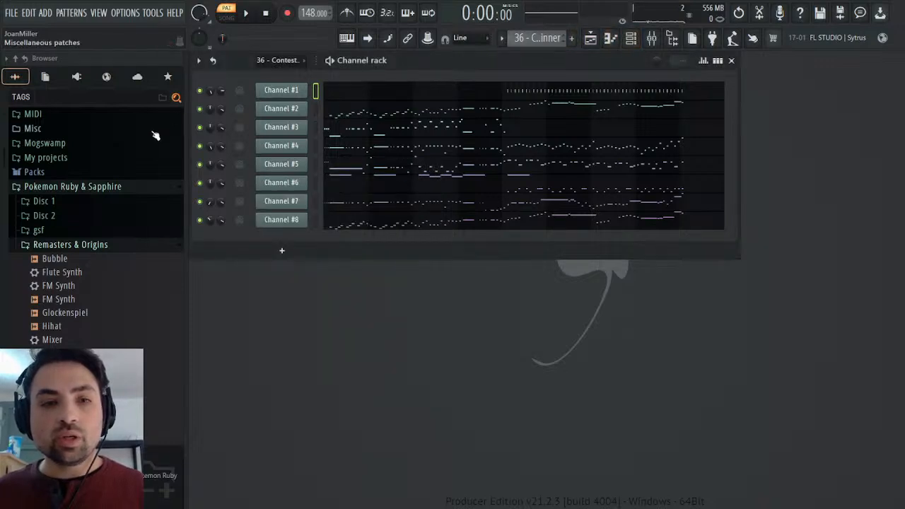
Search the browser for "winner" and select the 36 - Contest Winner MIDI score.
left_click(82, 94)
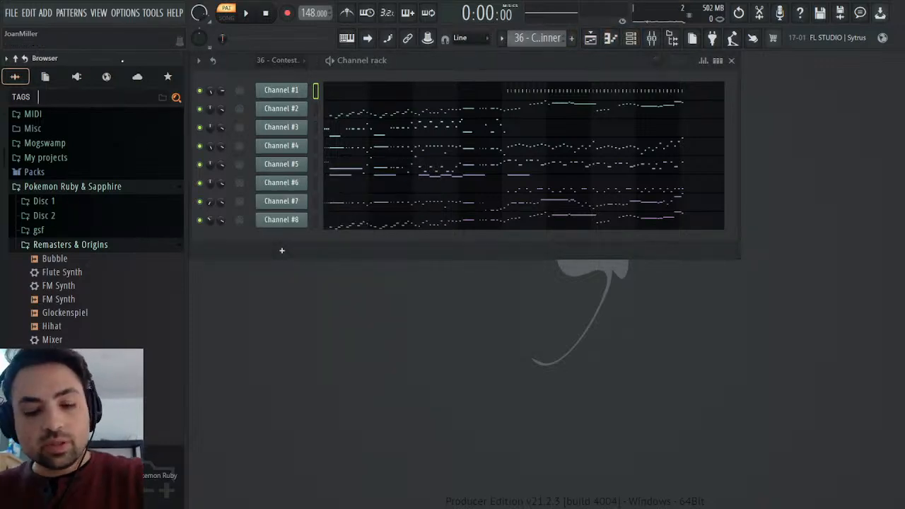
key("Return")
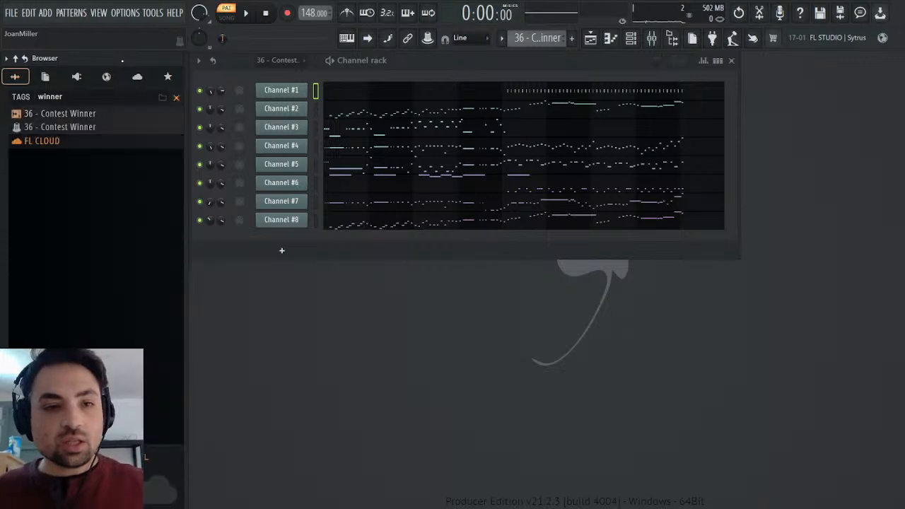
left_click(96, 127)
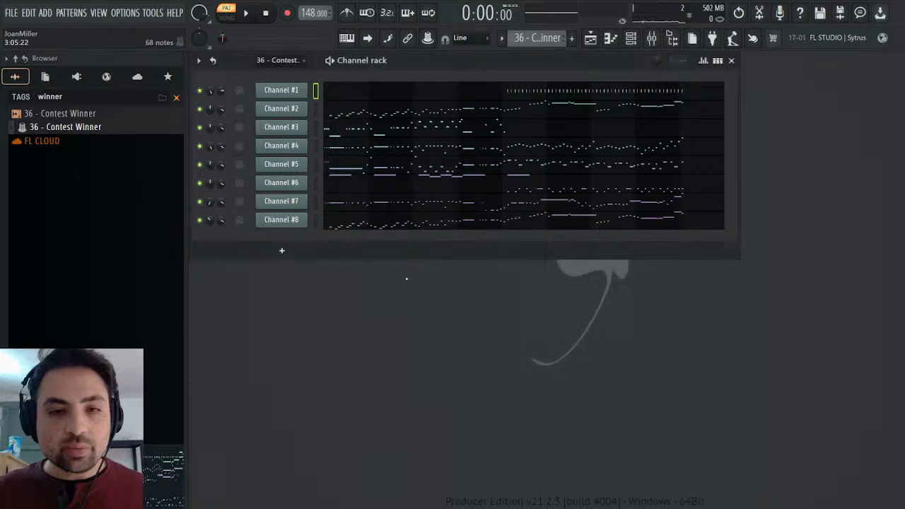
Load Fruity LSD in the first effect slot of mixer Insert 1 with the soundbank_073 bank.
left_click(651, 37)
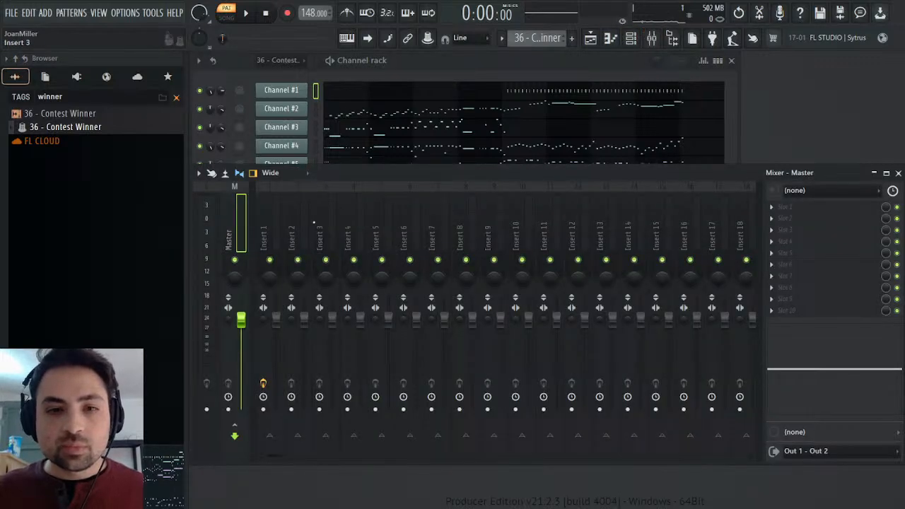
left_click(263, 234)
left_click(790, 206)
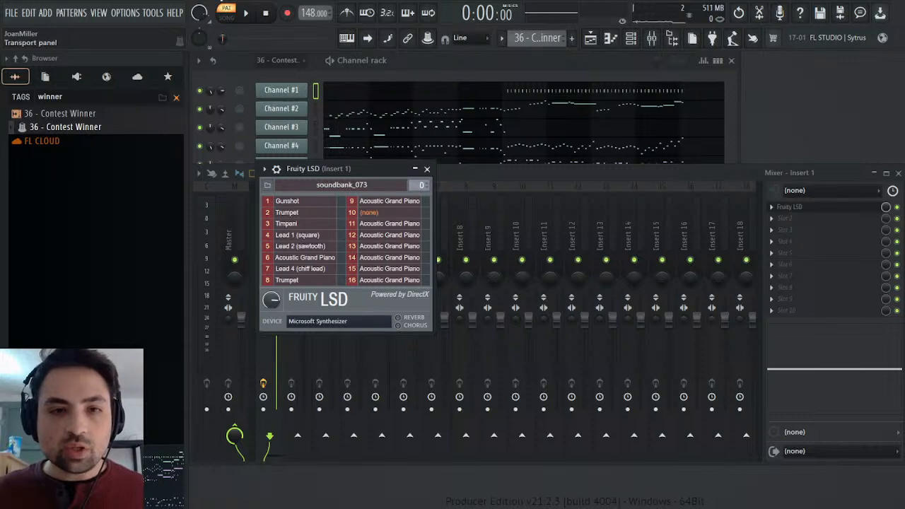
Start playback of the imported pattern and close the mixer and the Fruity LSD window.
left_click(247, 10)
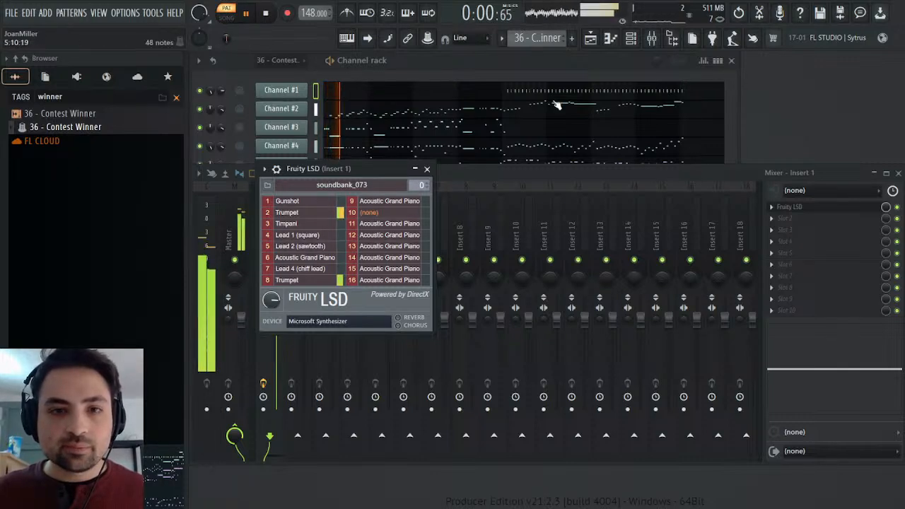
key("F9")
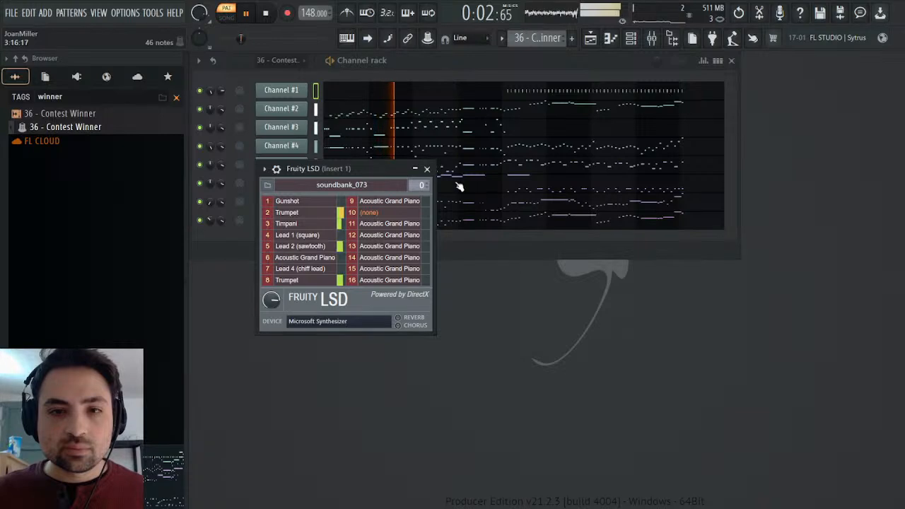
left_click(426, 168)
Delete the Converted by SequenceRipper 2.0 marker from the playlist and return to the channel rack.
left_click(591, 38)
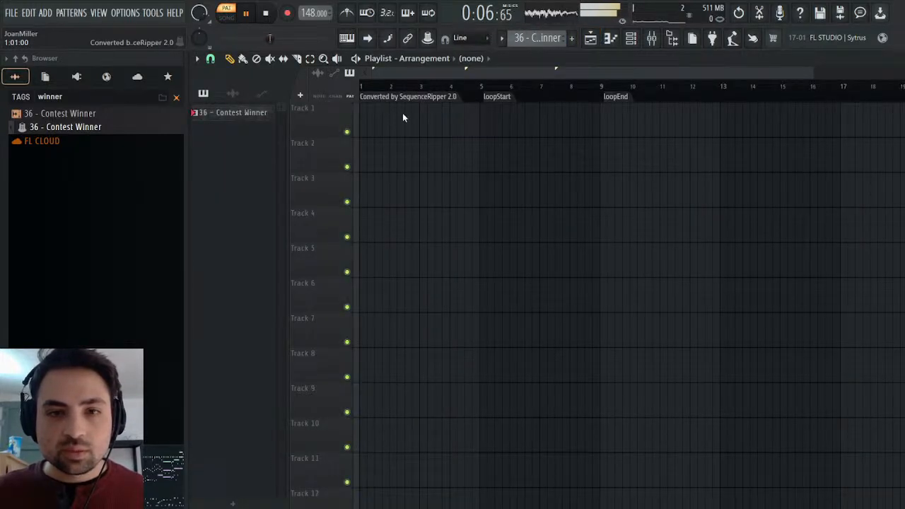
left_click(403, 144)
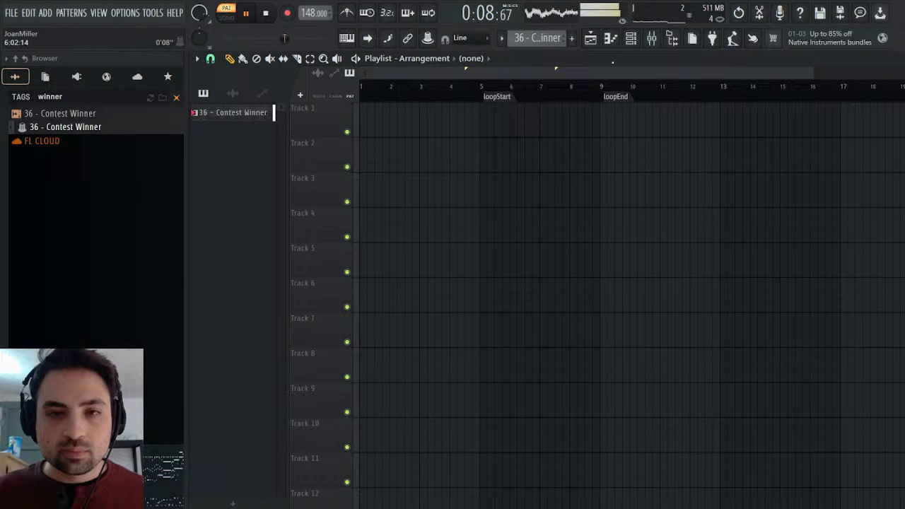
key("F6")
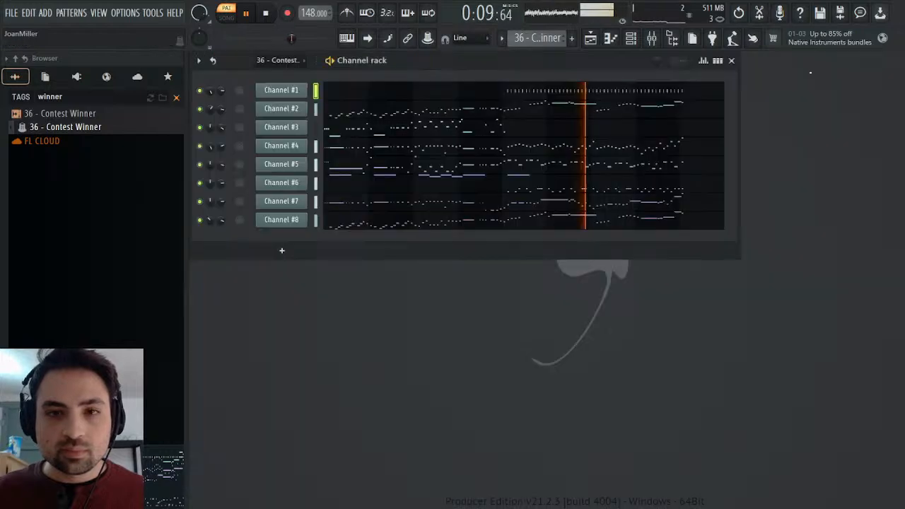
Move the 4/4 time signature marker in Channel #2's piano roll to the end of the short pickup, and stop playback.
left_click(344, 118)
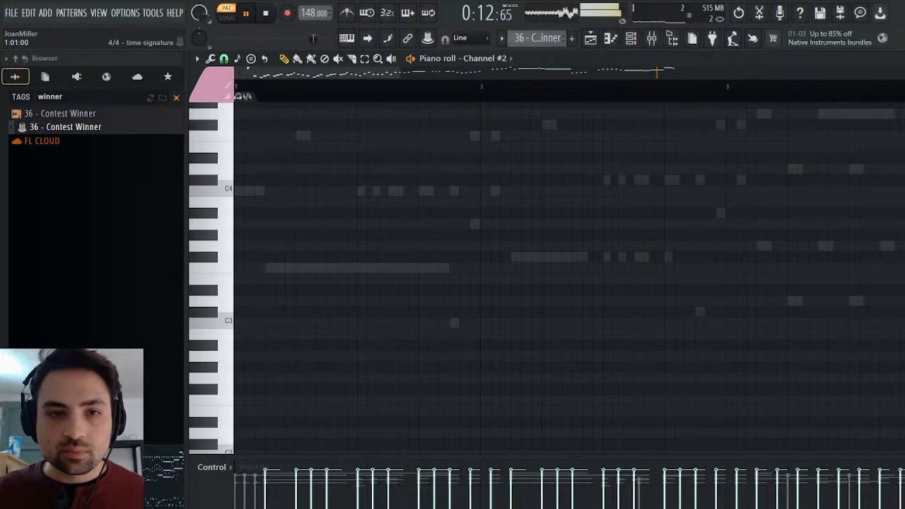
left_click_drag(238, 96, 271, 96)
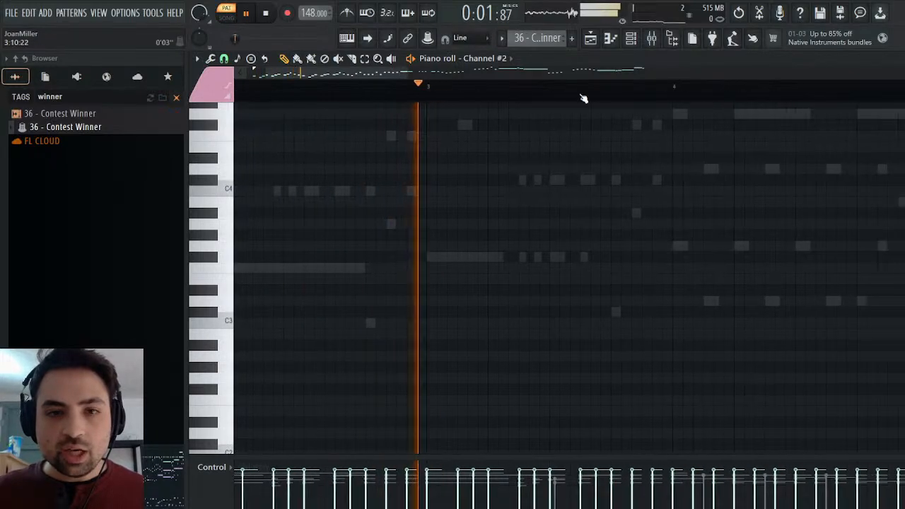
left_click_drag(406, 73, 798, 80)
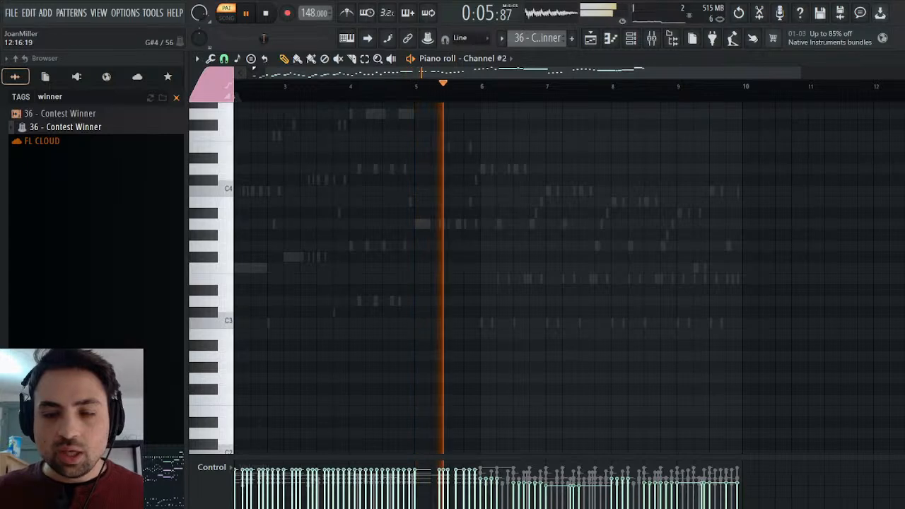
key("Escape")
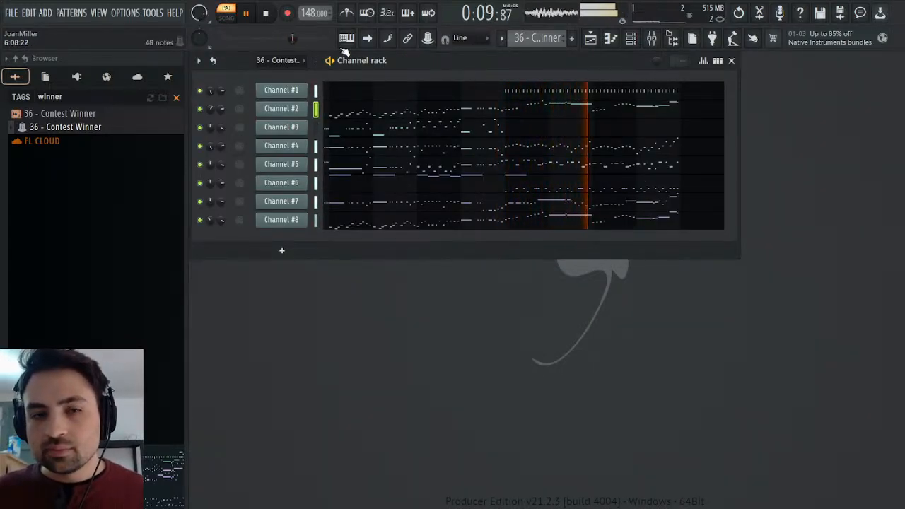
left_click(267, 14)
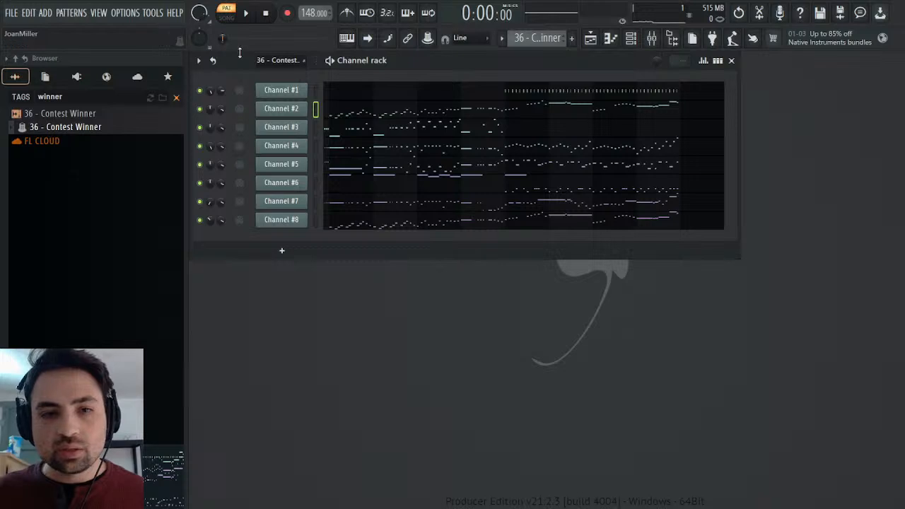
Audition Channel #1 on its own from just before bar 6 in its piano roll.
left_click(420, 101)
left_click(499, 86)
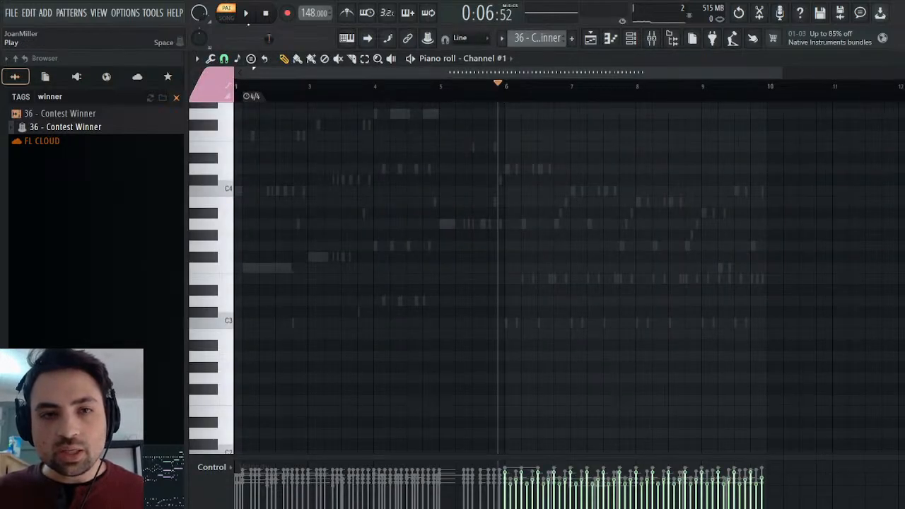
left_click(246, 14)
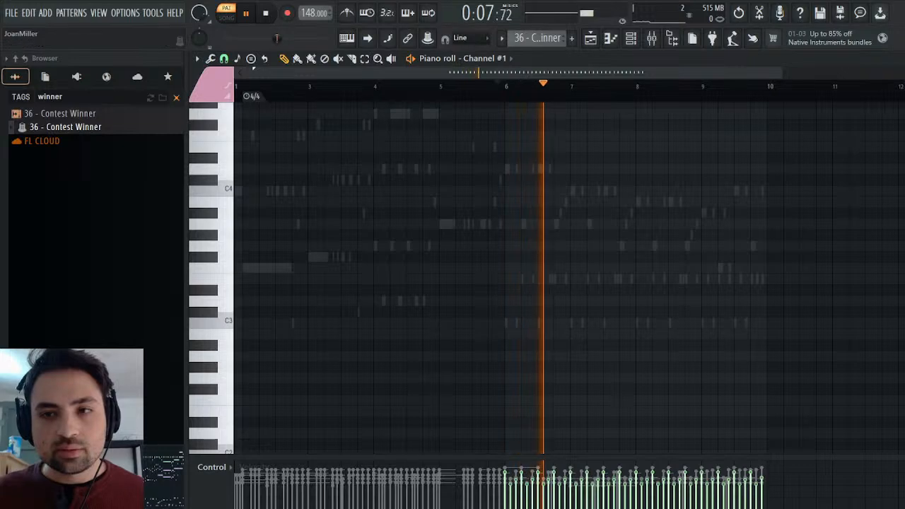
left_click(896, 59)
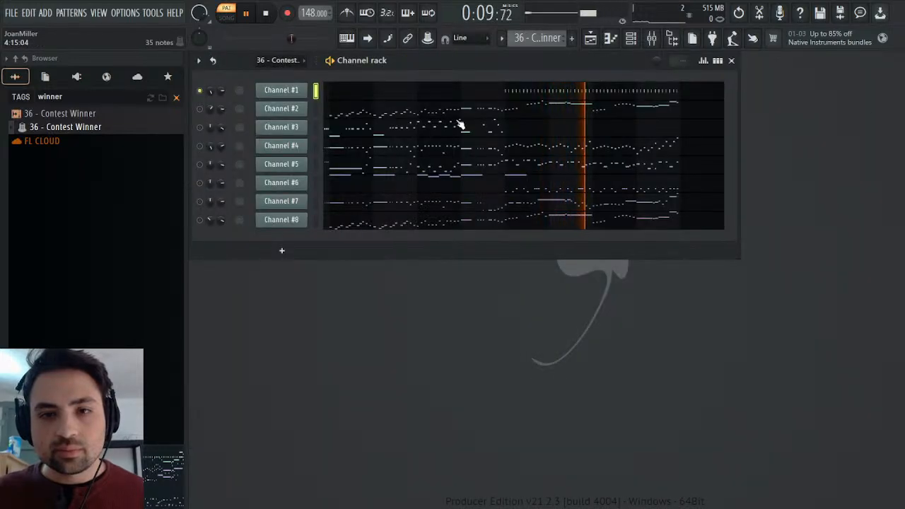
left_click(268, 15)
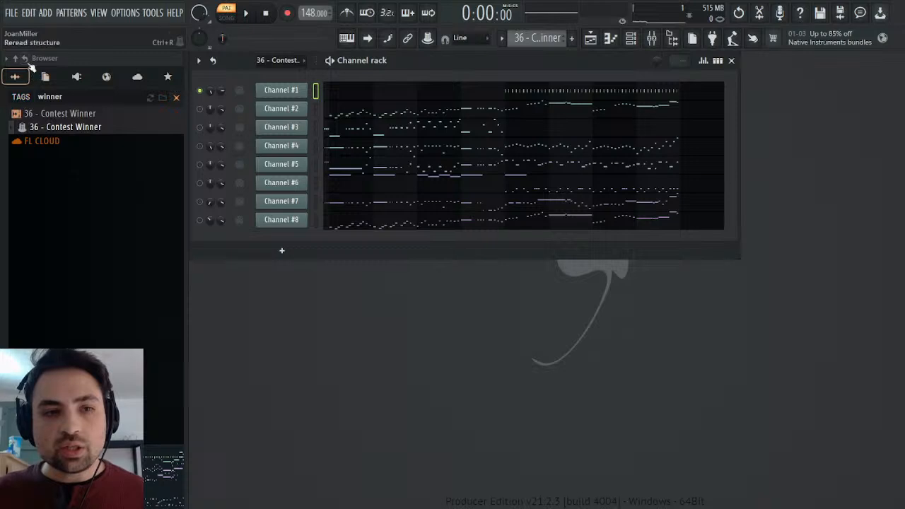
Clear the browser search and add the Noise sample from Remasters & Origins as a channel below Channel #1.
left_click(177, 98)
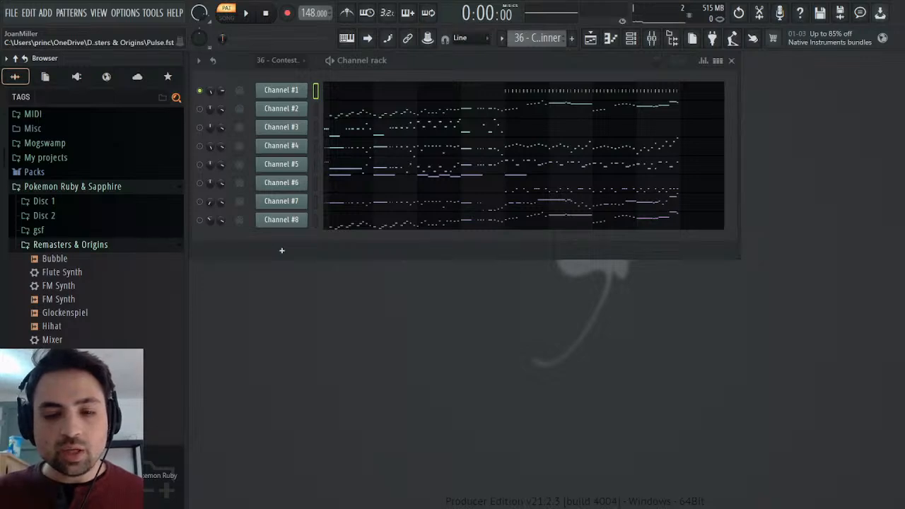
left_click_drag(42, 354, 284, 106)
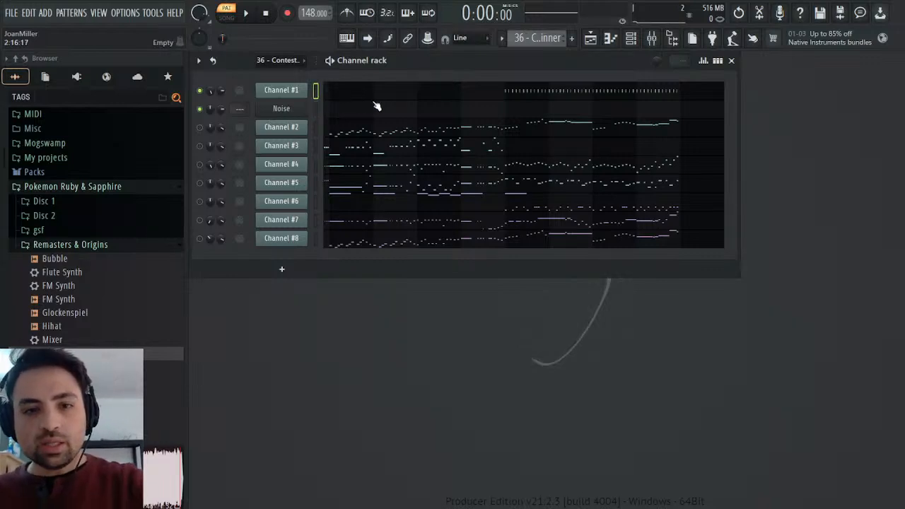
key("space")
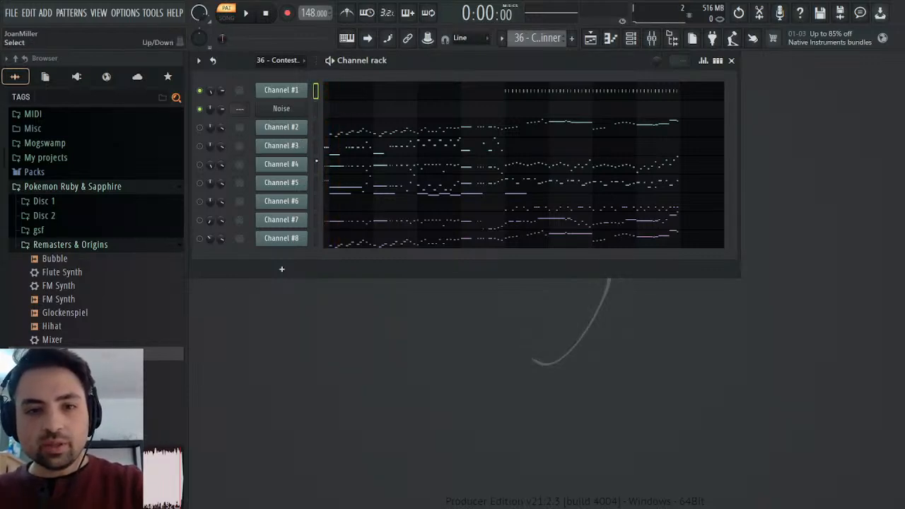
left_click(199, 146)
key("space")
left_click(199, 146)
left_click(199, 128)
key("space")
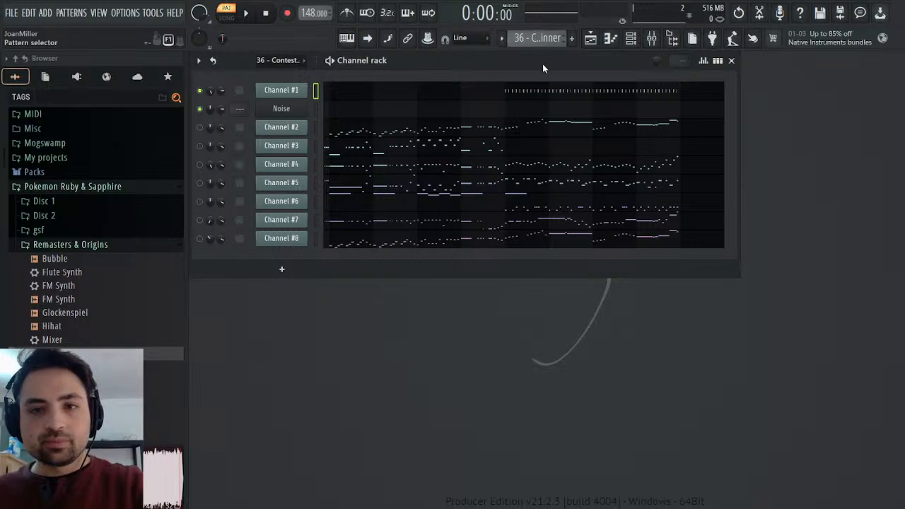
Create a new pattern named Drums.
key("F4")
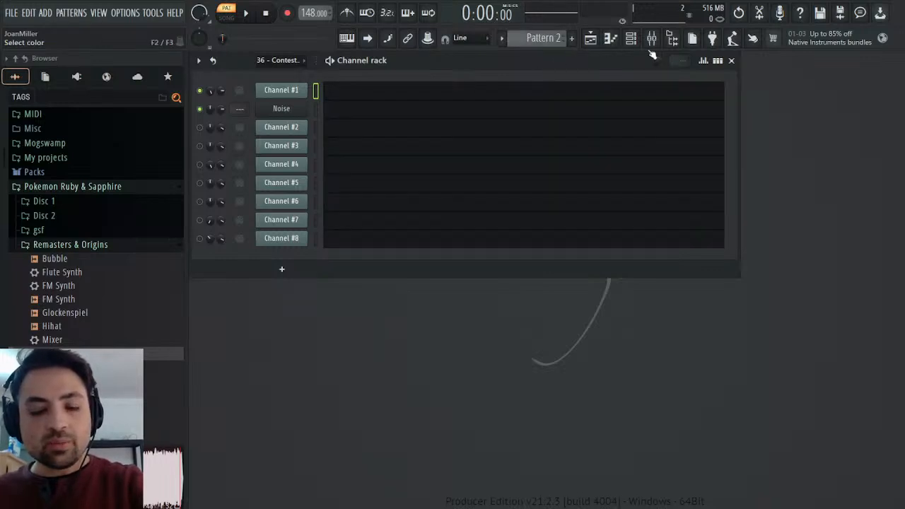
type("Drums")
key("Return")
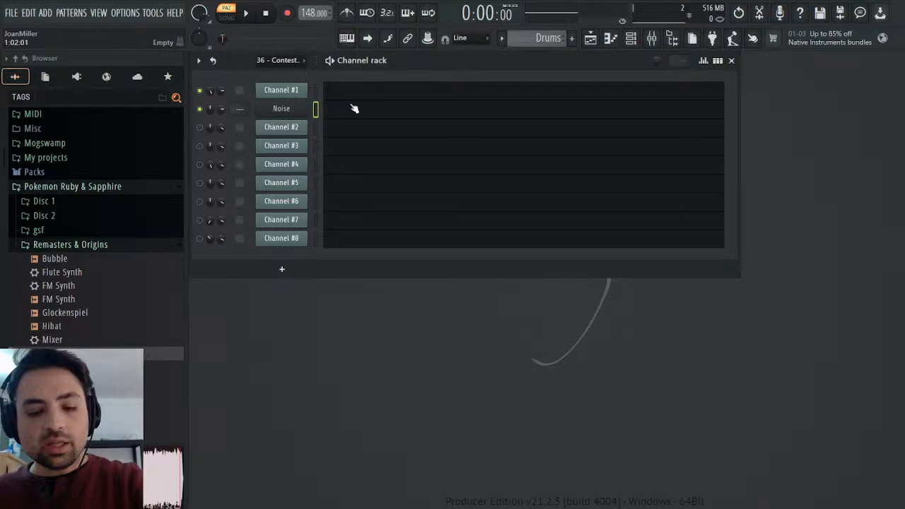
Paste Channel #1's notes into the Noise channel of the Drums pattern and preview them in the piano roll.
key("ctrl+v")
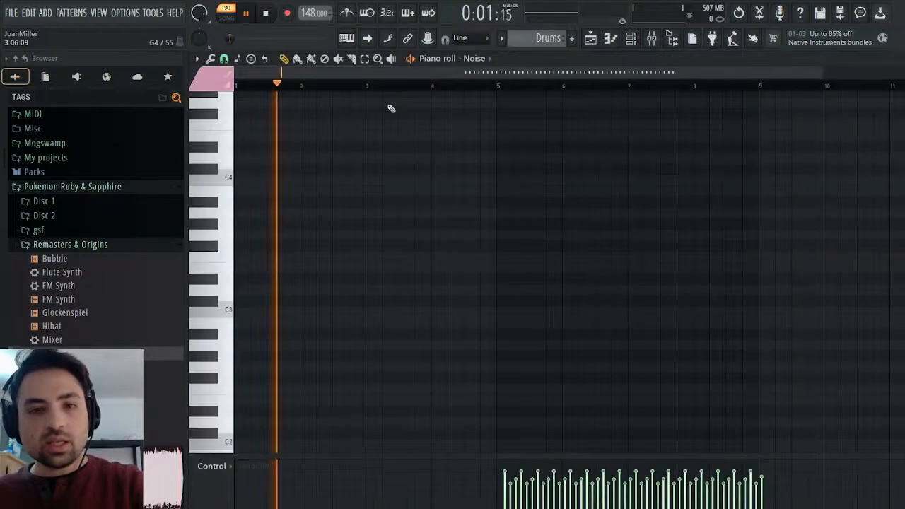
left_click(393, 107)
key("space")
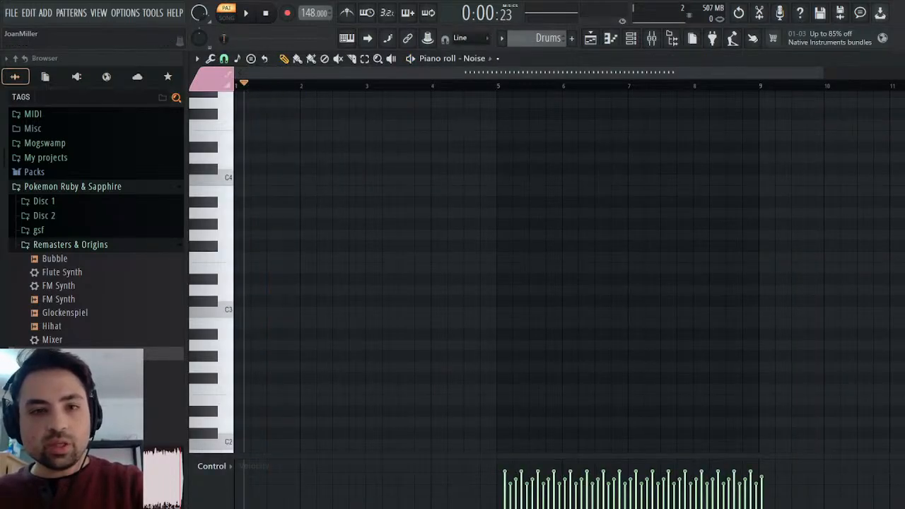
Add a 4/4 time signature marker to the Drums pattern and shift it to the end of the pickup, matching the original MIDI pattern.
scroll(541, 39, "up", 1)
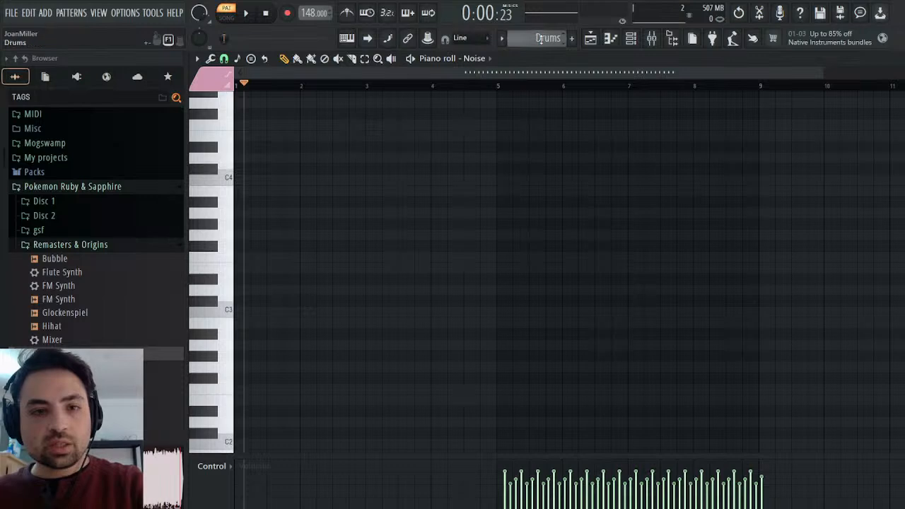
left_click_drag(775, 75, 308, 79)
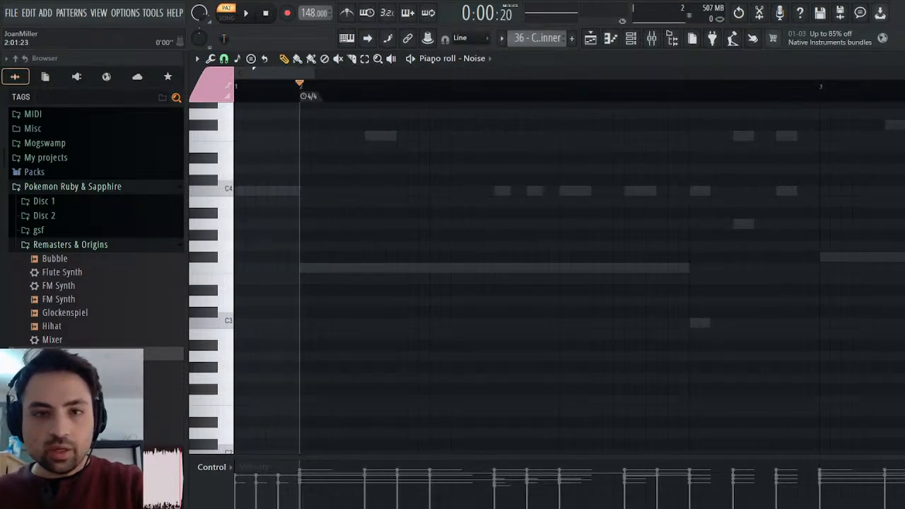
scroll(518, 36, "down", 1)
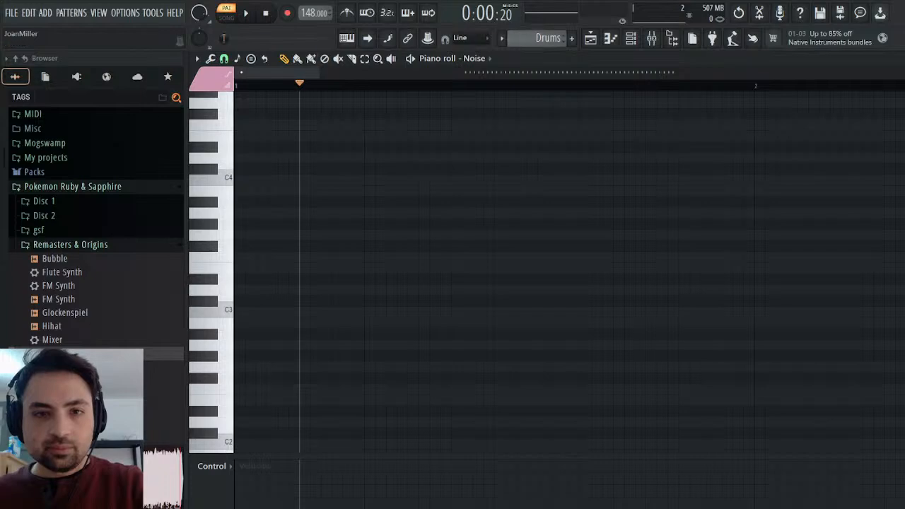
left_click(377, 213)
left_click(510, 286)
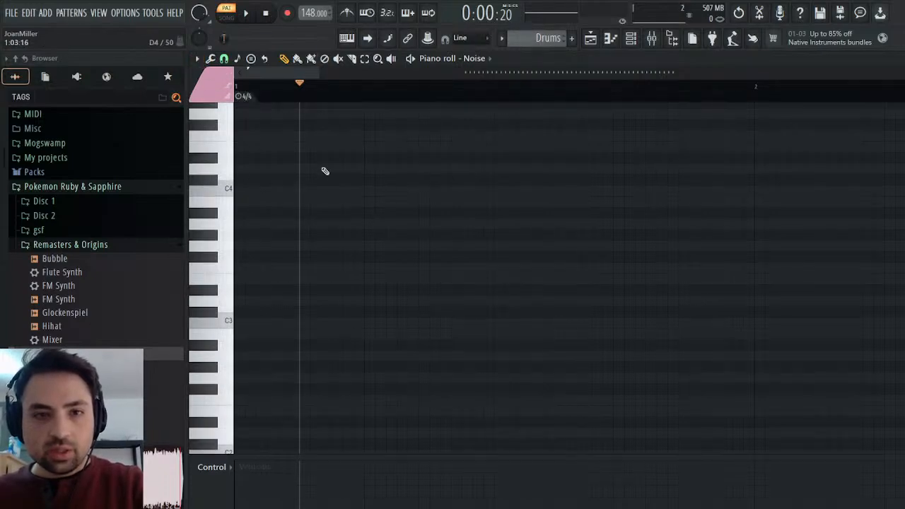
mouse_move(238, 96)
left_mouse_down()
mouse_move(303, 101)
mouse_move(482, 72)
mouse_move(692, 101)
left_mouse_up()
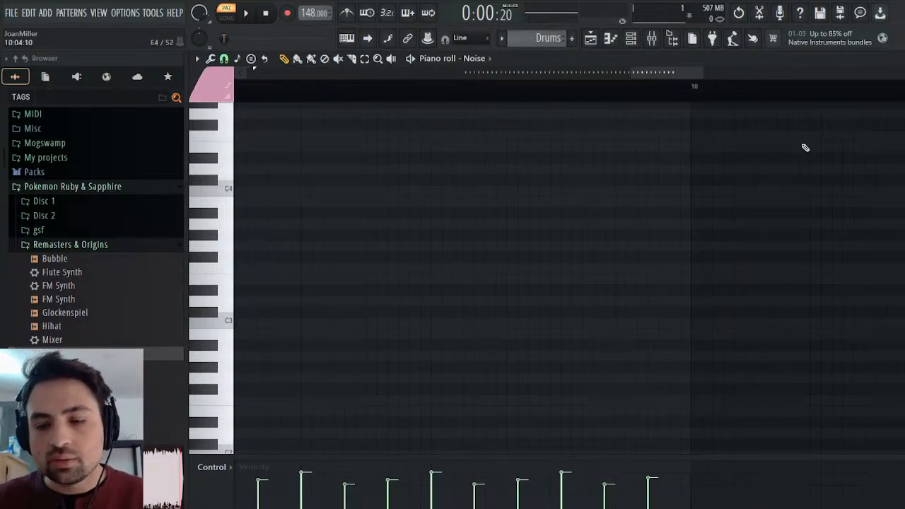
left_click(898, 59)
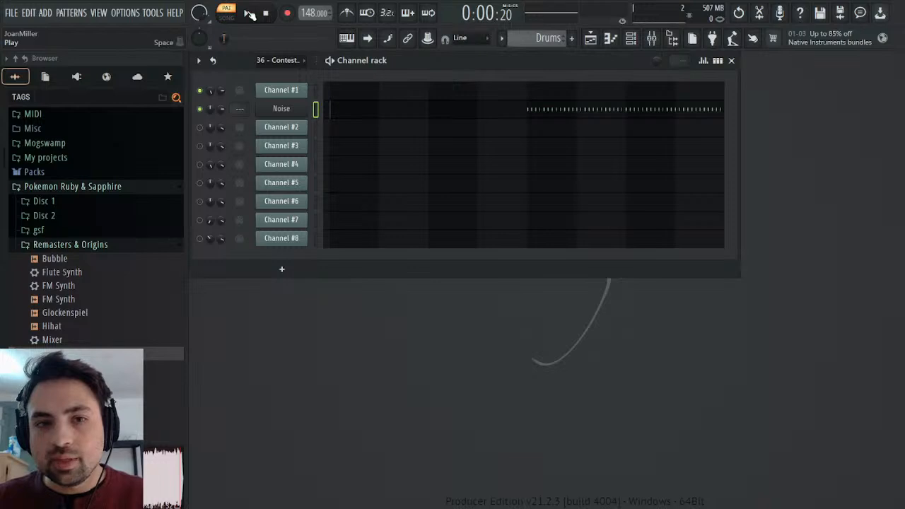
Shape the Noise channel's volume envelope into a short burst with minimal attack and sustain and a very slight hold.
left_click(280, 110)
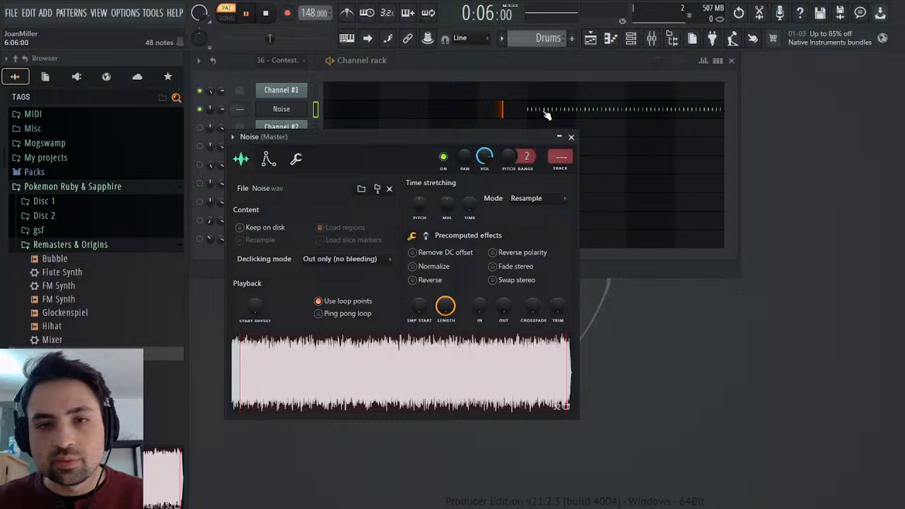
left_click(270, 158)
left_click_drag(265, 283, 265, 322)
left_click_drag(285, 284, 285, 322)
left_click_drag(330, 282, 309, 322)
left_click_drag(287, 282, 287, 277)
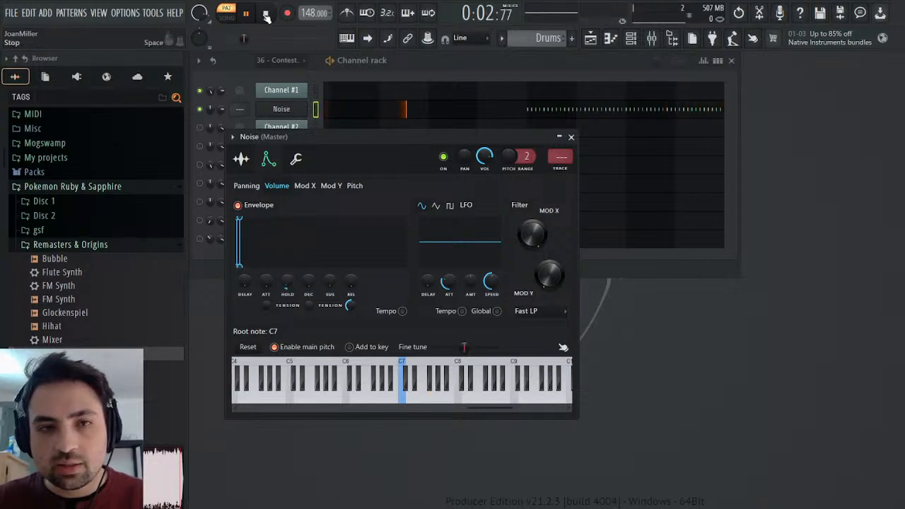
Preview the Noise notes in the piano roll from bar 6.
left_click(402, 112)
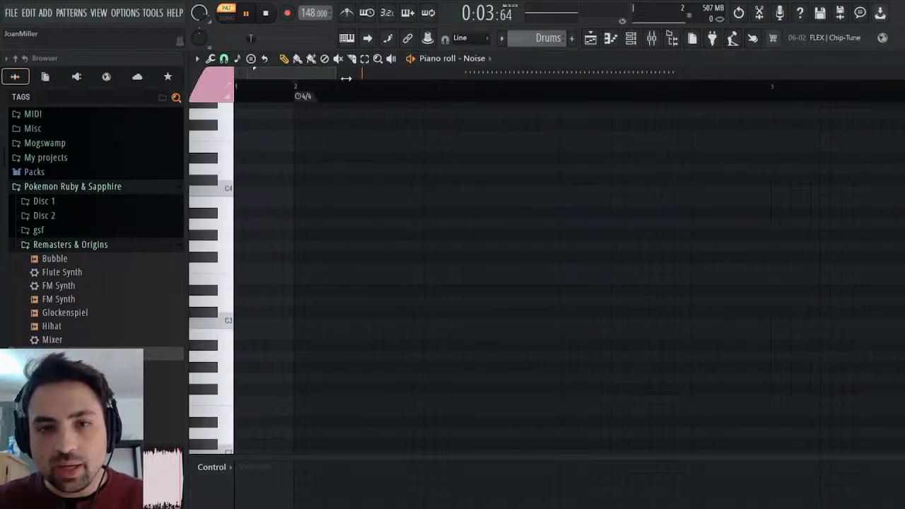
left_click(674, 86)
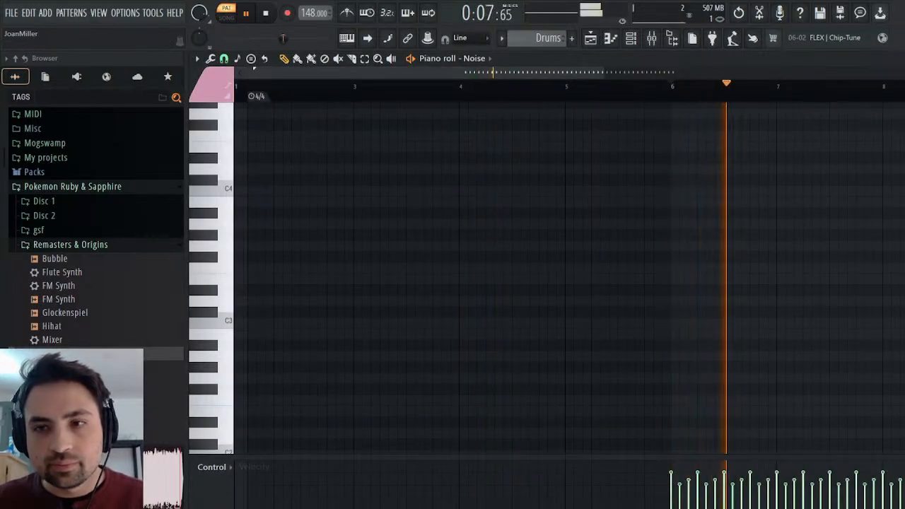
left_click(896, 59)
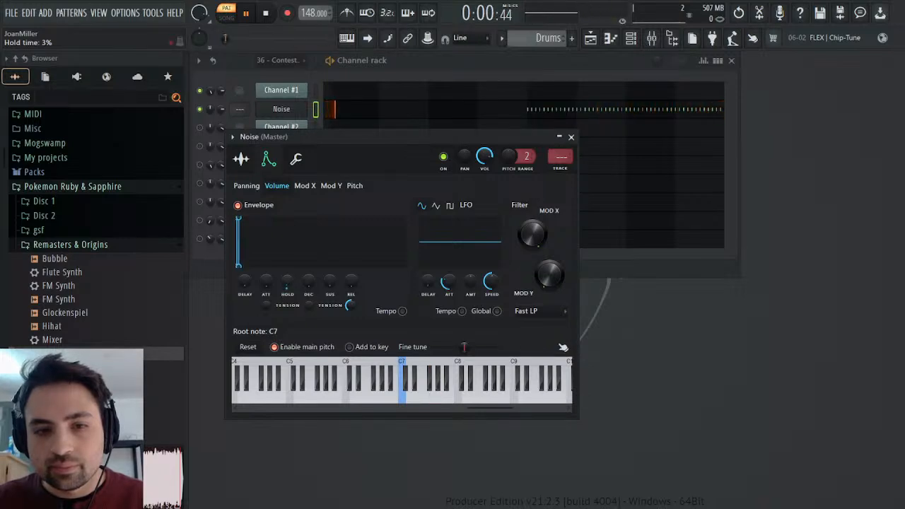
Route the Noise channel to mixer track 2, load the Mixer preset from Remasters & Origins onto it, and lower its volume.
left_click(557, 171)
left_click_drag(56, 340, 786, 277)
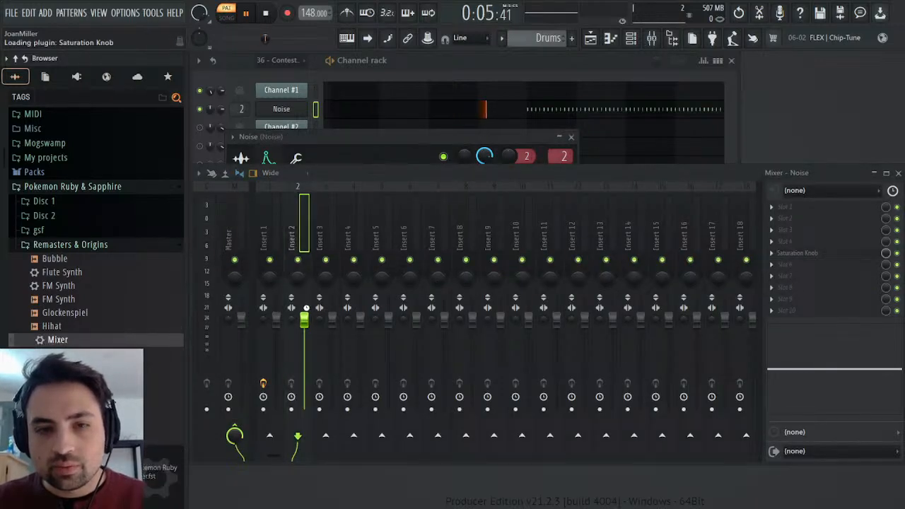
left_click_drag(307, 322, 307, 343)
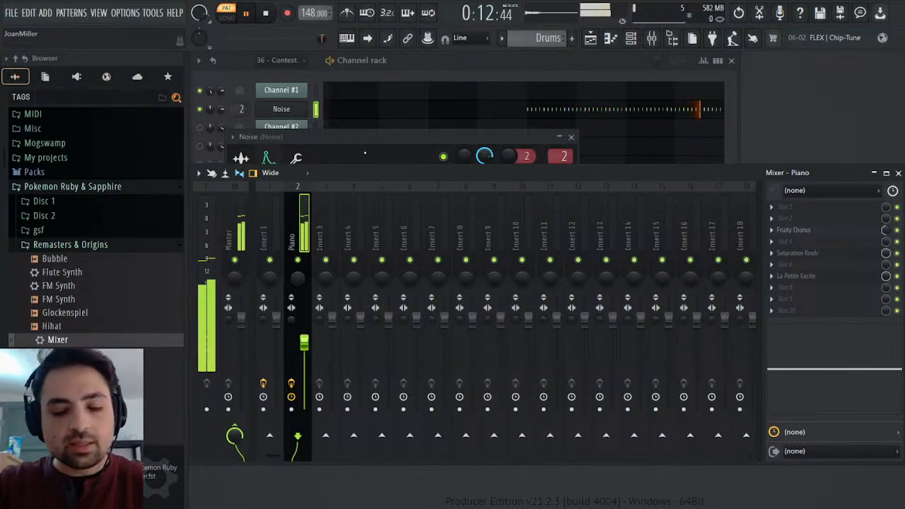
Name mixer track 2 Noise Hihats, and close the mixer and the Noise channel settings.
key("Return")
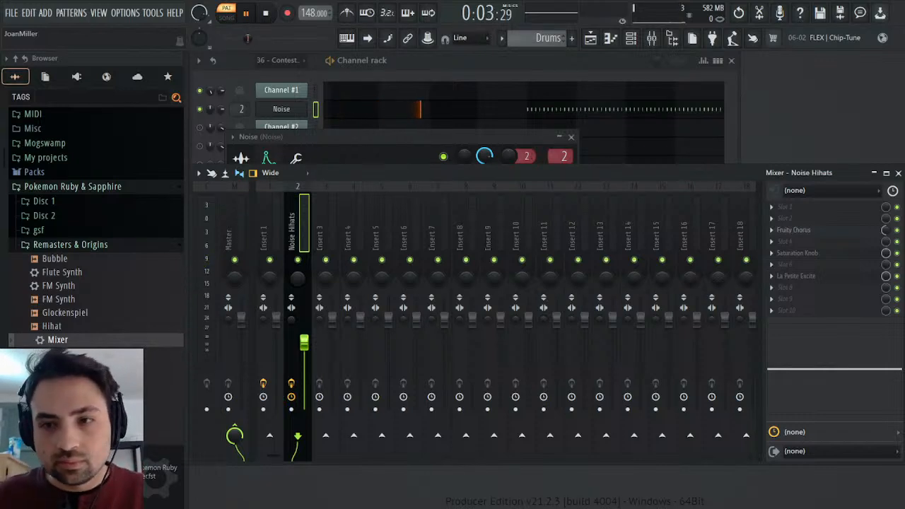
left_click(898, 173)
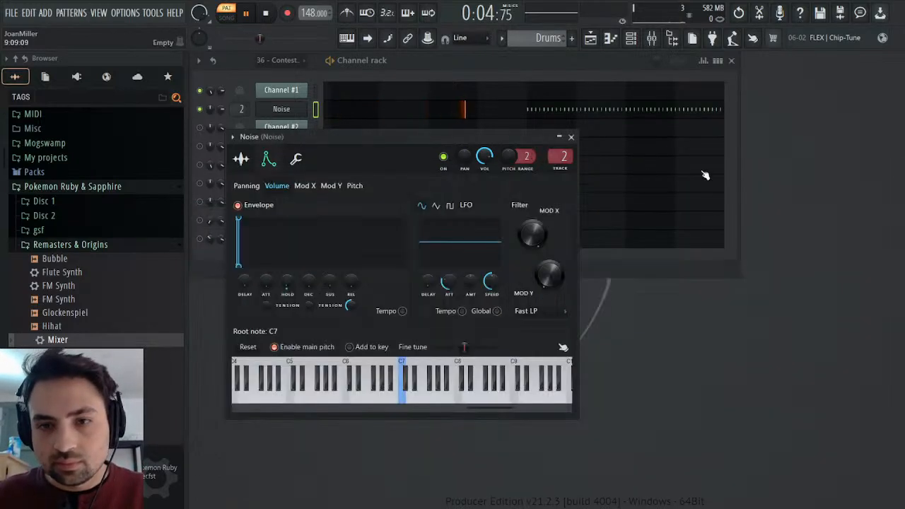
left_click(571, 137)
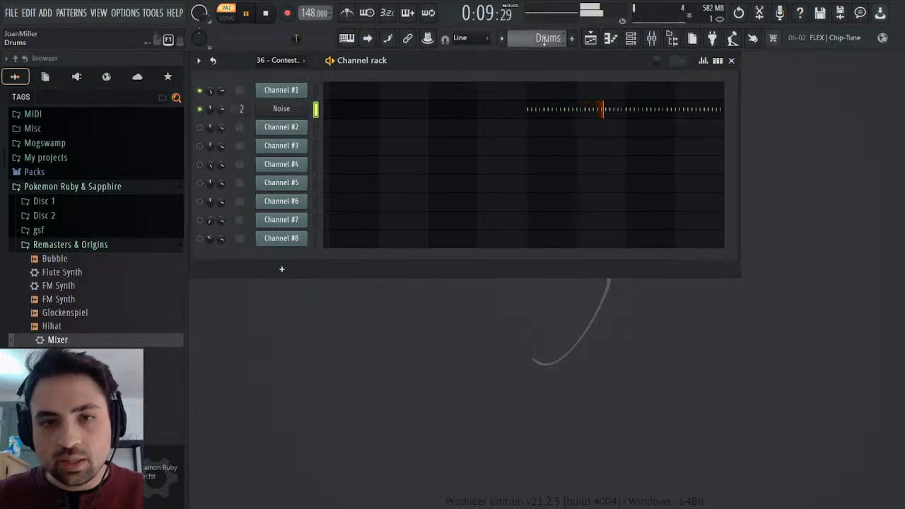
Return to the Contest Winner MIDI pattern, mute Channel #1, and play Channel #2's melody.
scroll(543, 38, "up", 1)
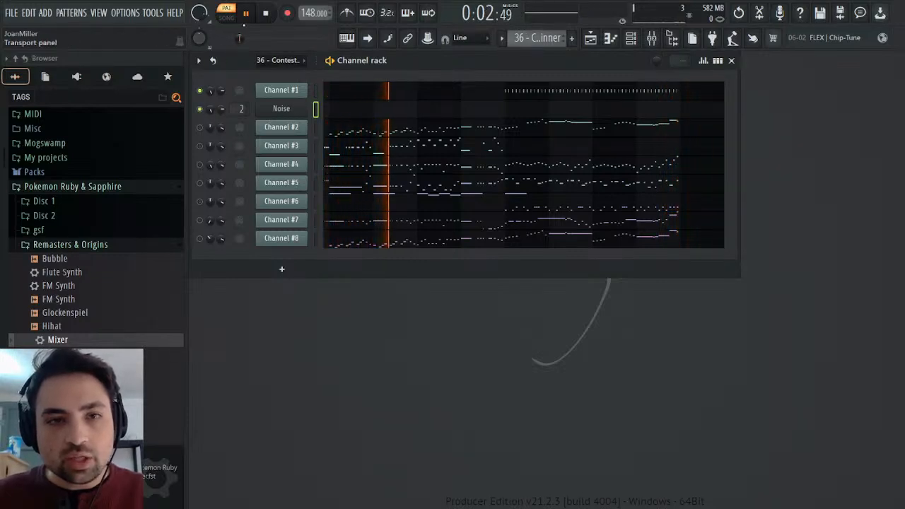
key("space")
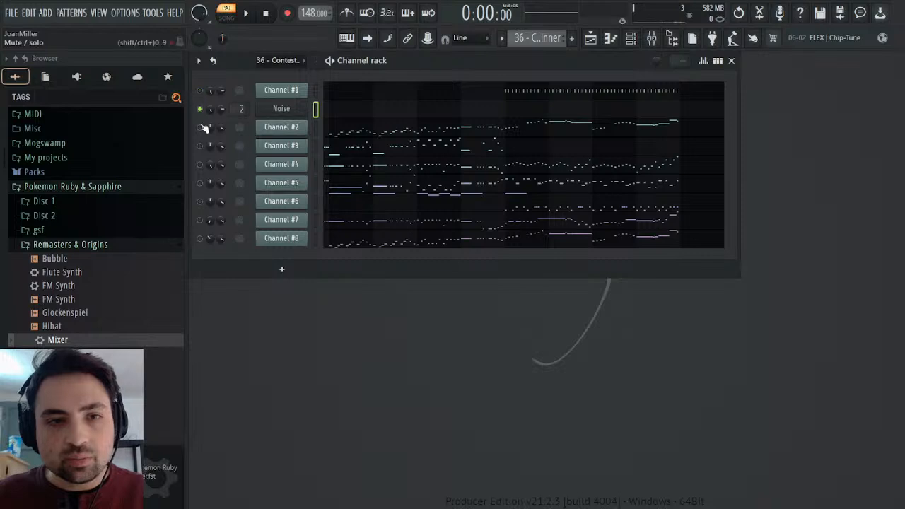
left_click(253, 13)
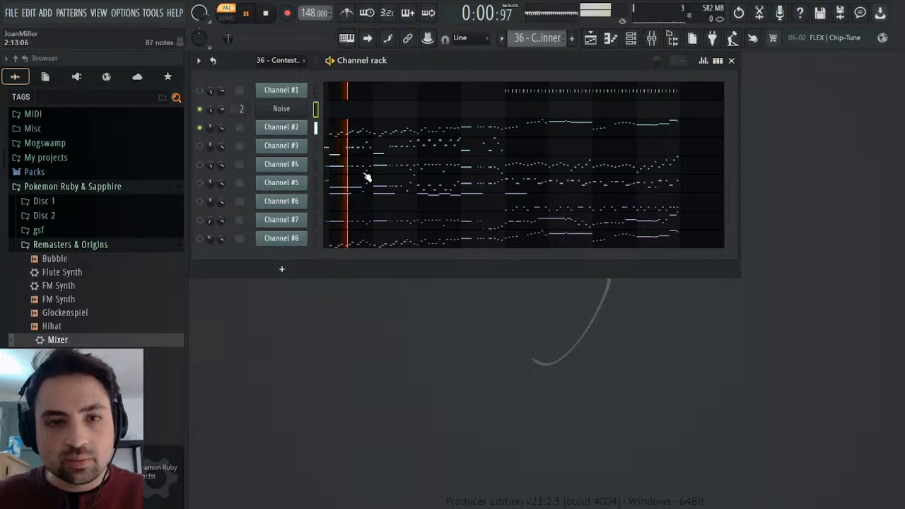
Add the Vintage plugin SOUND Canvas VA as a channel below Channel #2 with the 057 Trumpet instrument, and check its miscellaneous channel settings.
left_click(77, 76)
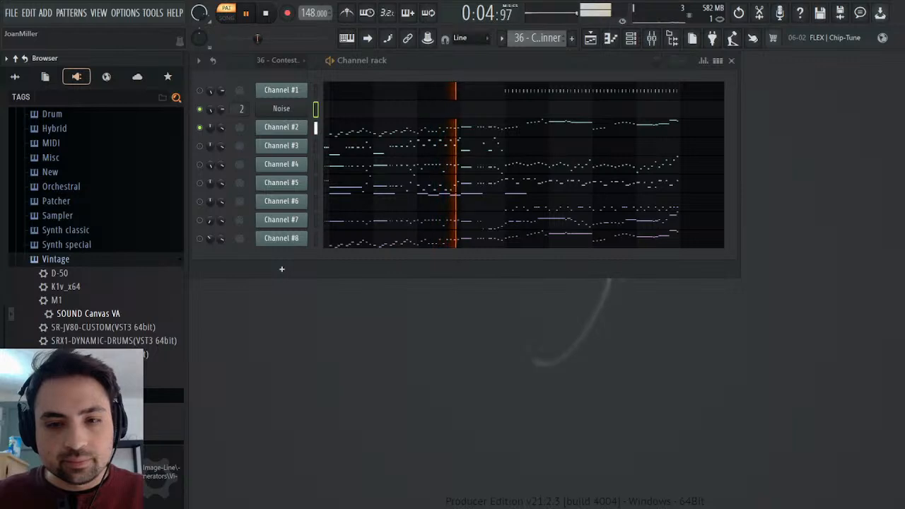
left_click_drag(88, 313, 289, 145)
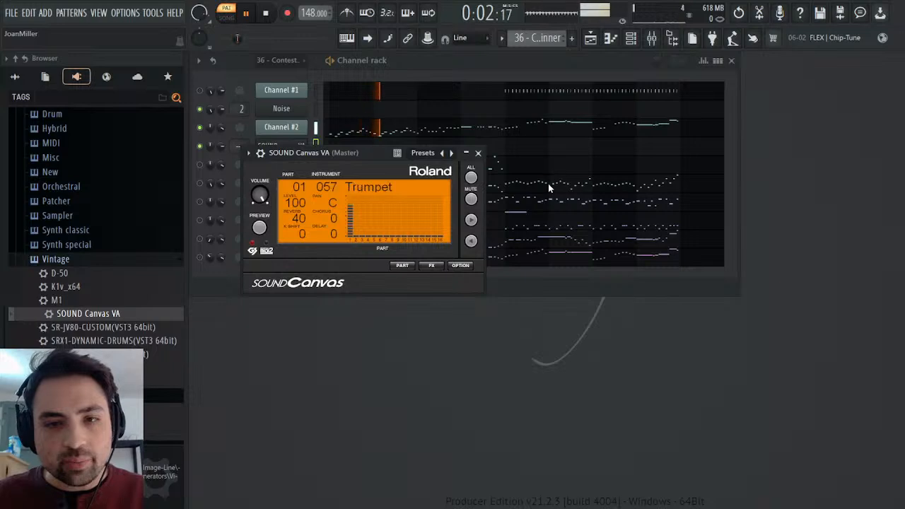
left_click(260, 153)
left_click(312, 174)
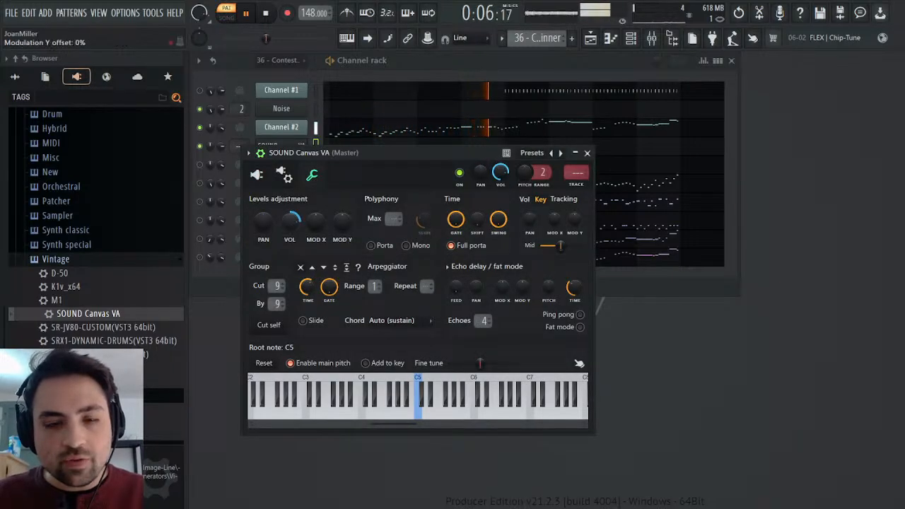
left_click(259, 176)
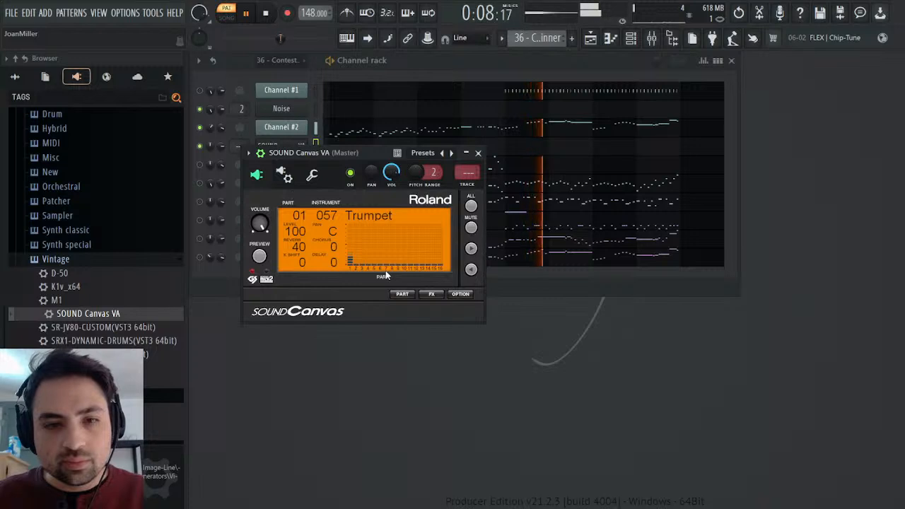
Set the Trumpet part's reverb to 0 in the SOUND Canvas VA tone editor.
left_click(401, 293)
left_click(450, 332)
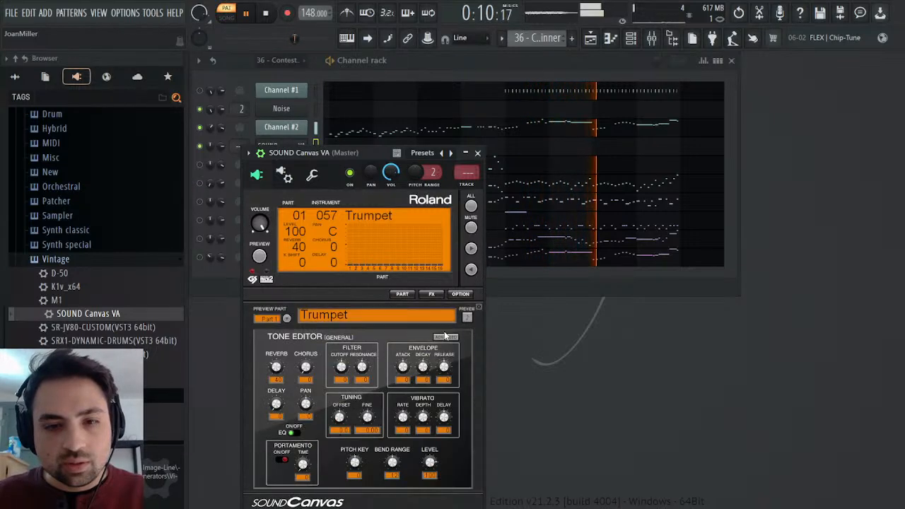
left_click_drag(276, 367, 279, 417)
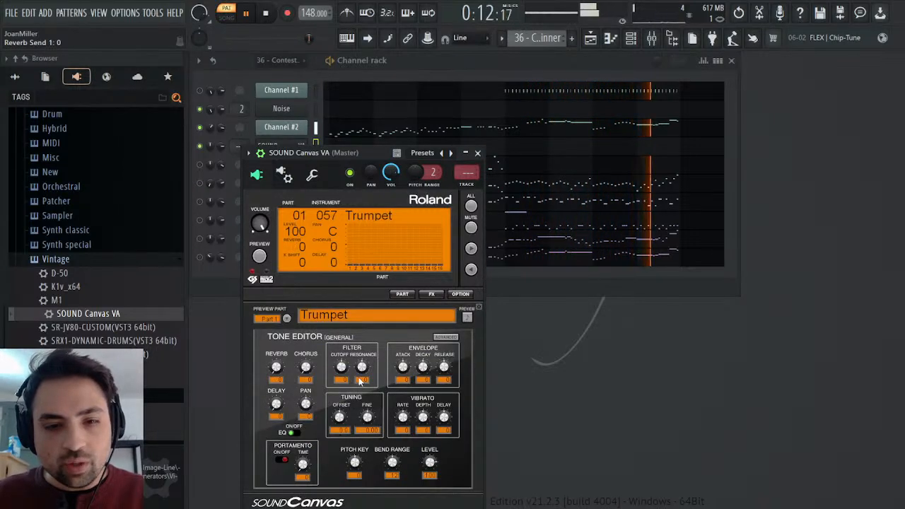
left_click(477, 153)
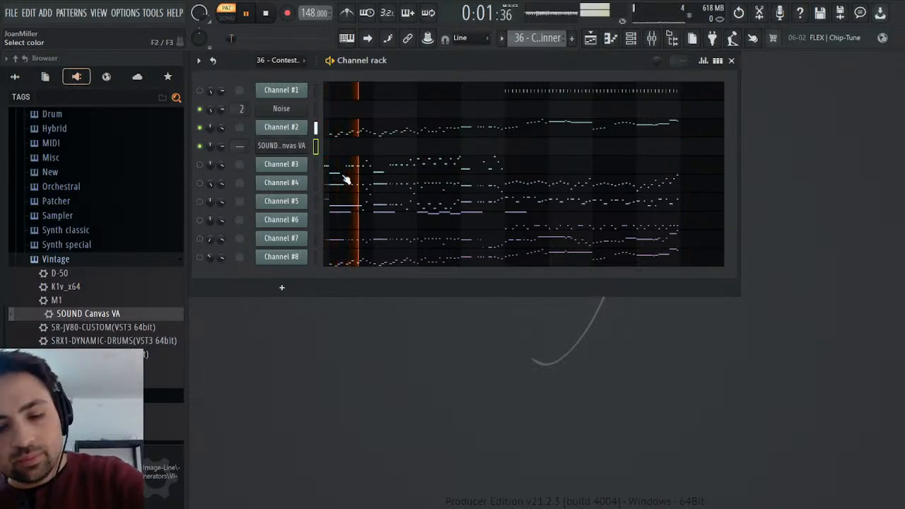
Rename the SOUND Canvas VA channel to Trumpet and clone it.
type("Trumpet")
key("Return")
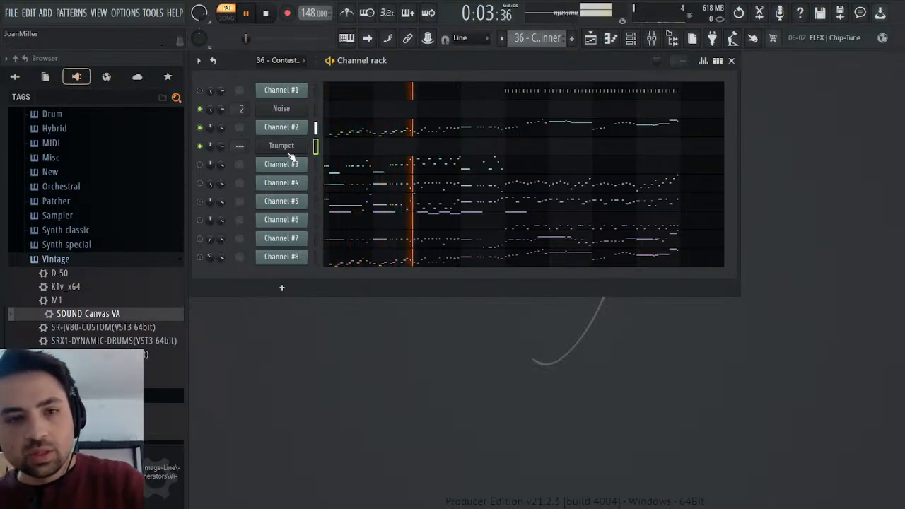
key("alt+c")
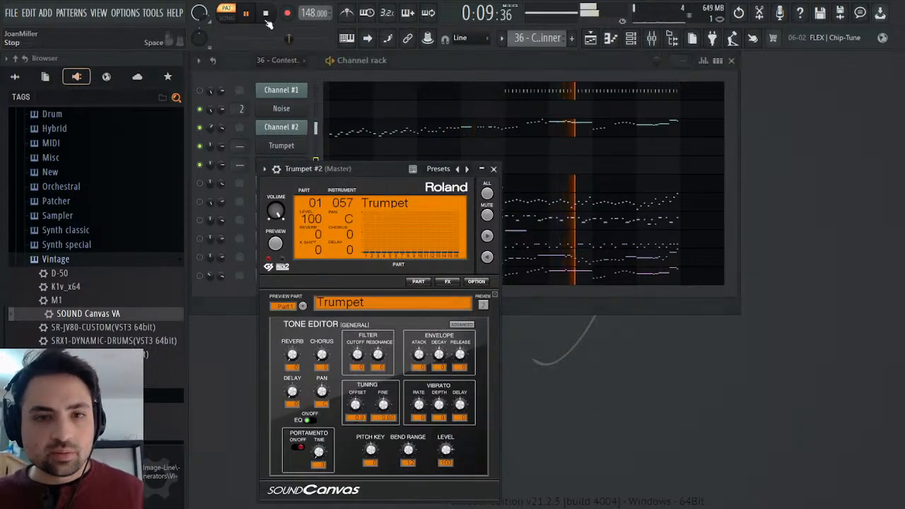
left_click(494, 169)
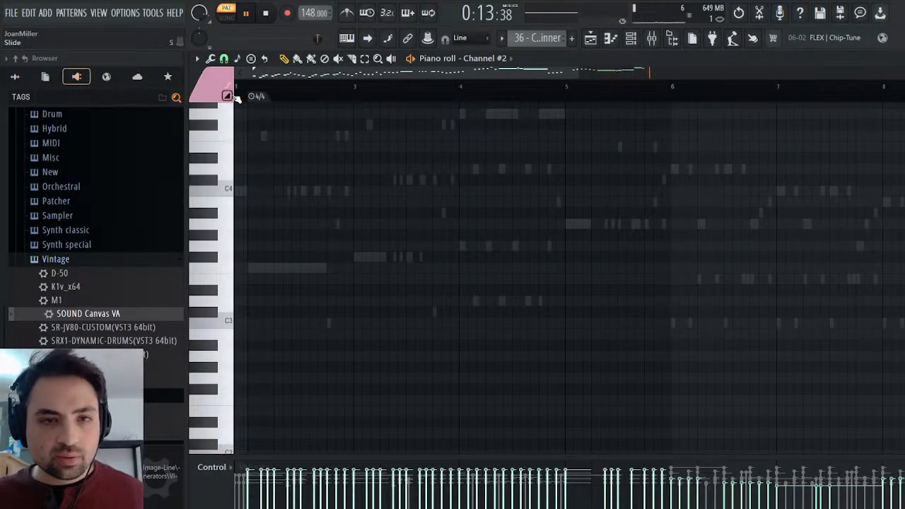
Select and copy Channel #2's opening melody notes from the 4/4 marker through bar 5, and place the playhead at the marker.
scroll(351, 245, "down", 7)
scroll(338, 250, "up", 15)
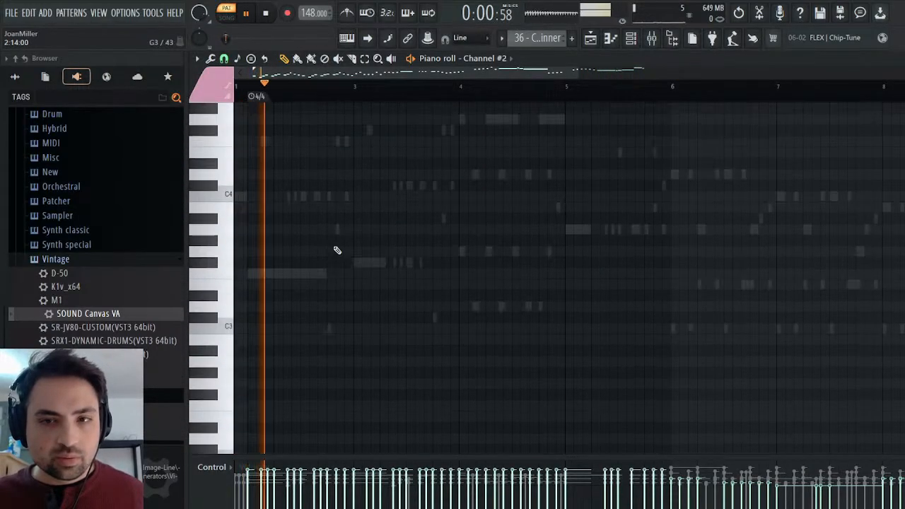
scroll(337, 250, "up", 2)
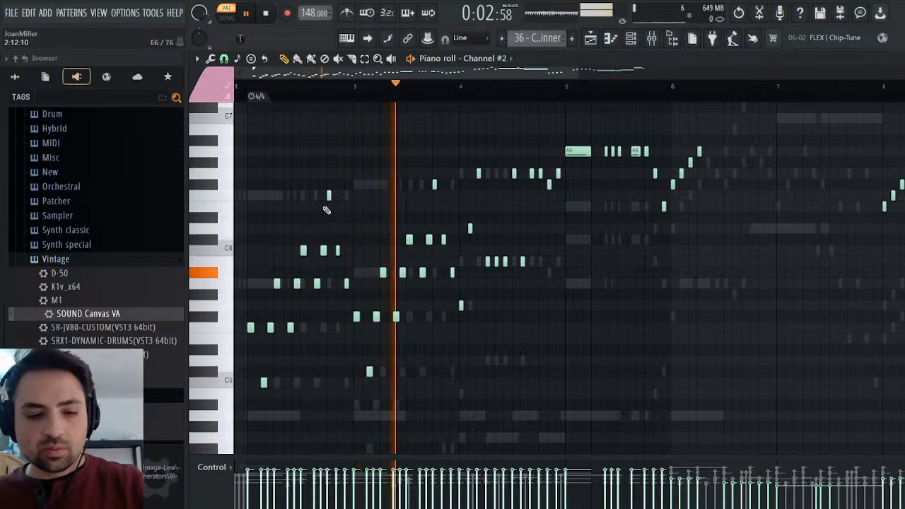
left_click_drag(246, 126, 657, 414)
scroll(657, 406, "up", 9)
left_click(664, 306, "ctrl+shift")
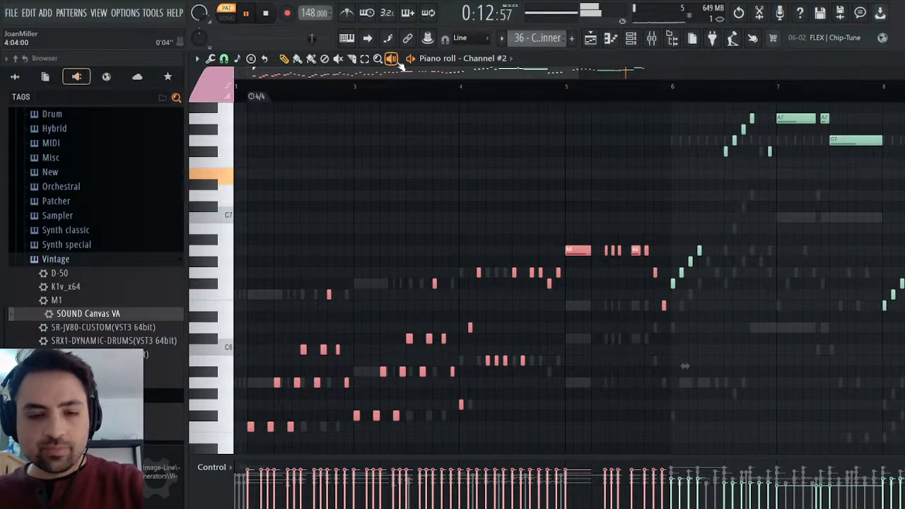
key("space")
scroll(538, 346, "down", 5)
scroll(523, 342, "up", 4)
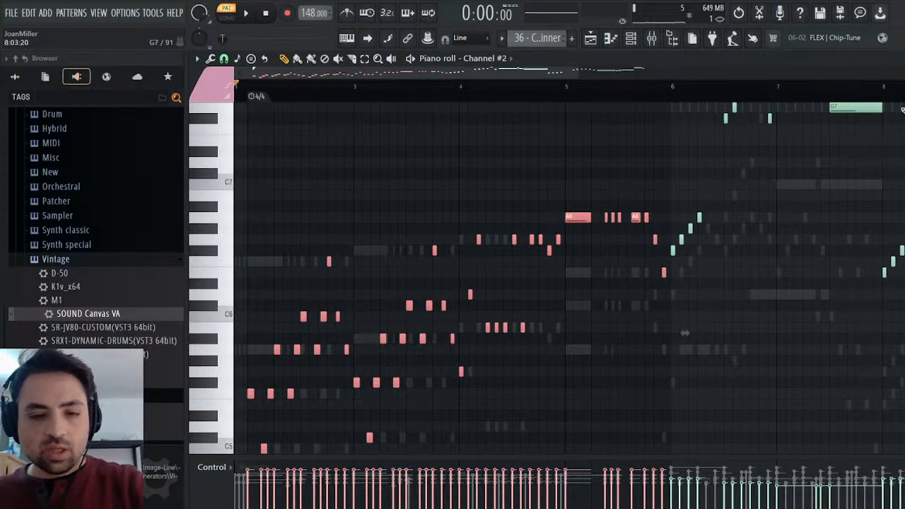
left_click(249, 84)
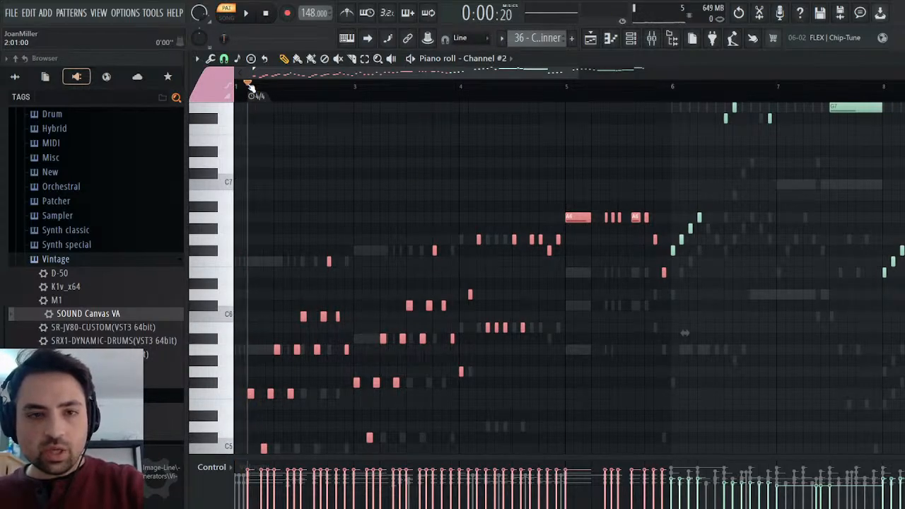
Unmute Channels #3, #4, #5 and #7 in the channel rack and preview the original MIDI parts.
key("F6")
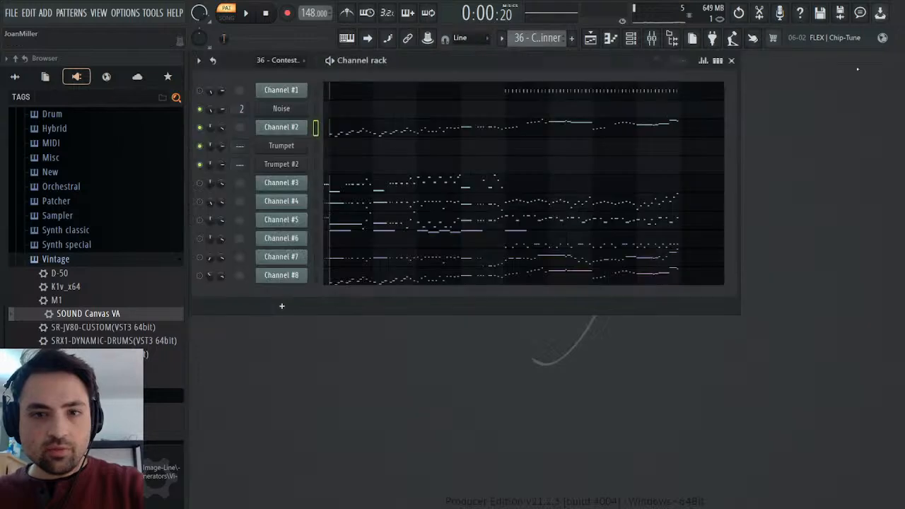
left_click(199, 220)
left_click(266, 14)
key("space")
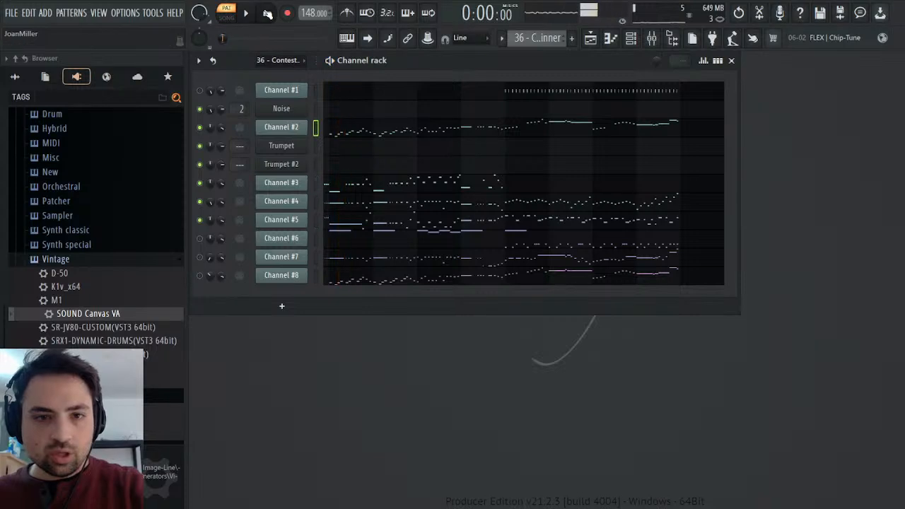
left_click(200, 257)
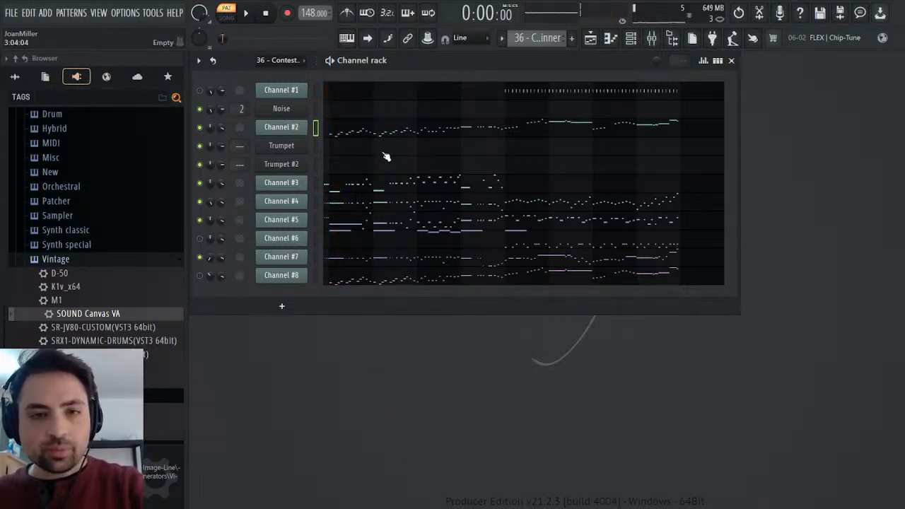
Create a new pattern named Melody and paste the copied Channel #2 notes into its Trumpet channel.
key("F4")
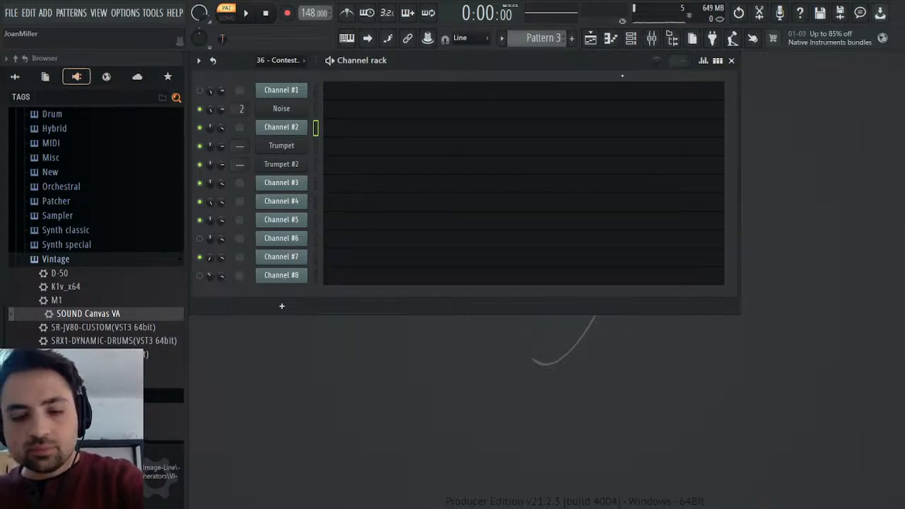
left_click(344, 153)
key("ctrl+v")
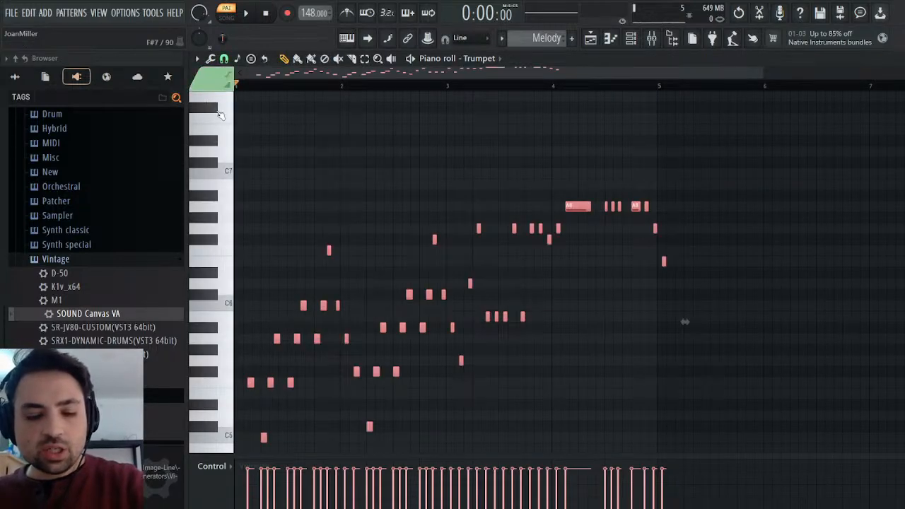
Shift all the pasted Trumpet notes earlier so the melody starts exactly at bar 1.
left_click(239, 122)
key("ctrl+a")
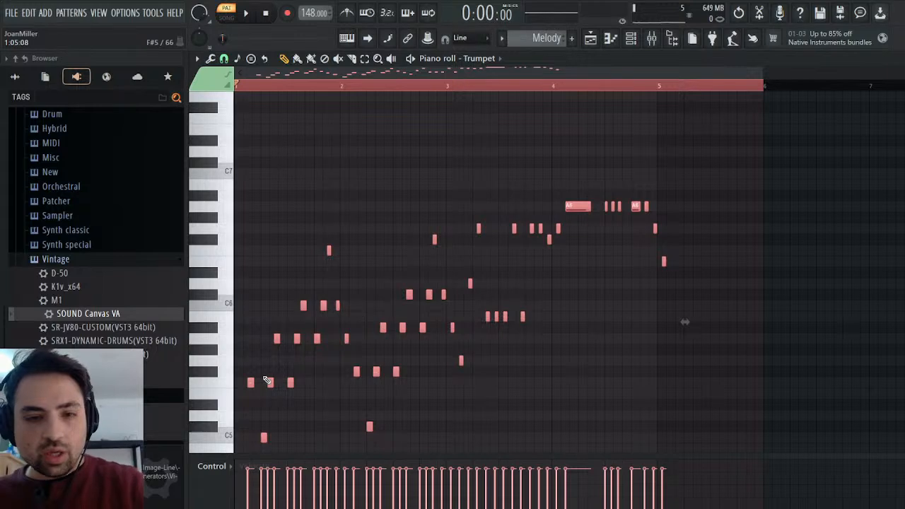
left_click_drag(250, 382, 237, 383)
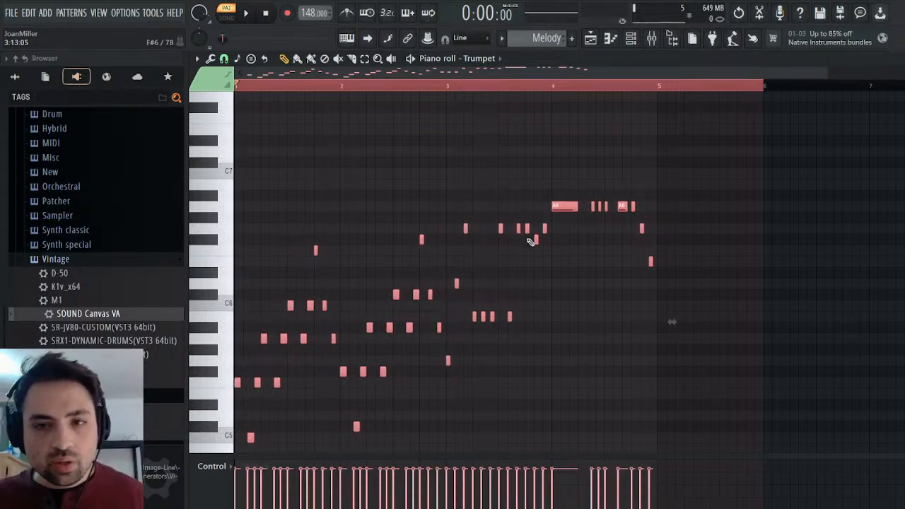
Deselect the Trumpet notes and preview the Melody pattern.
left_click(566, 148)
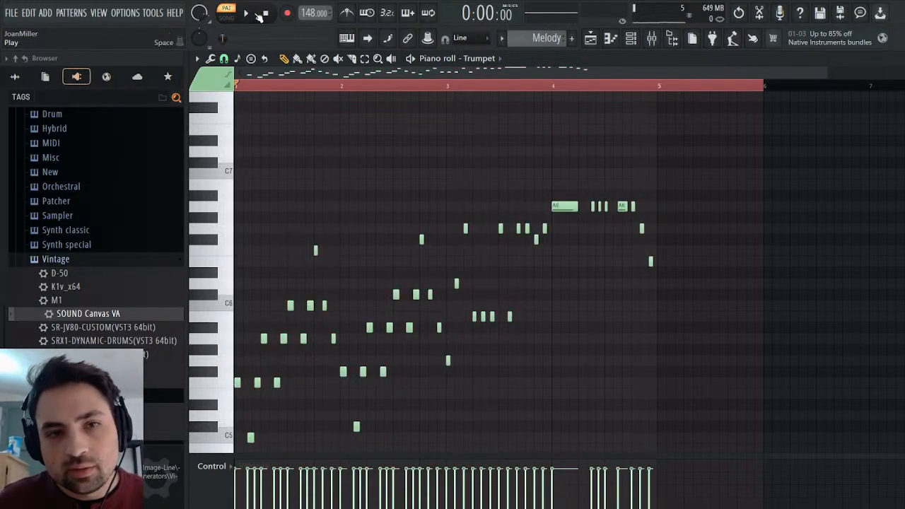
key("space")
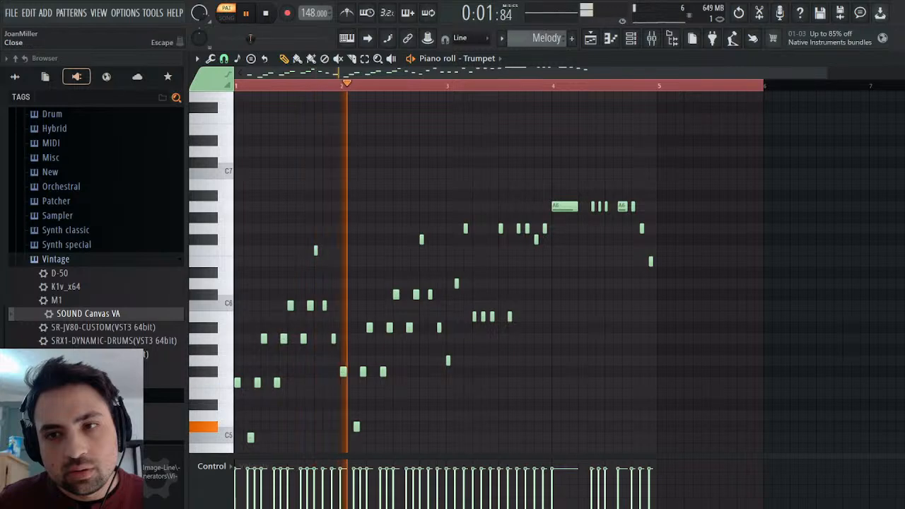
left_click(896, 58)
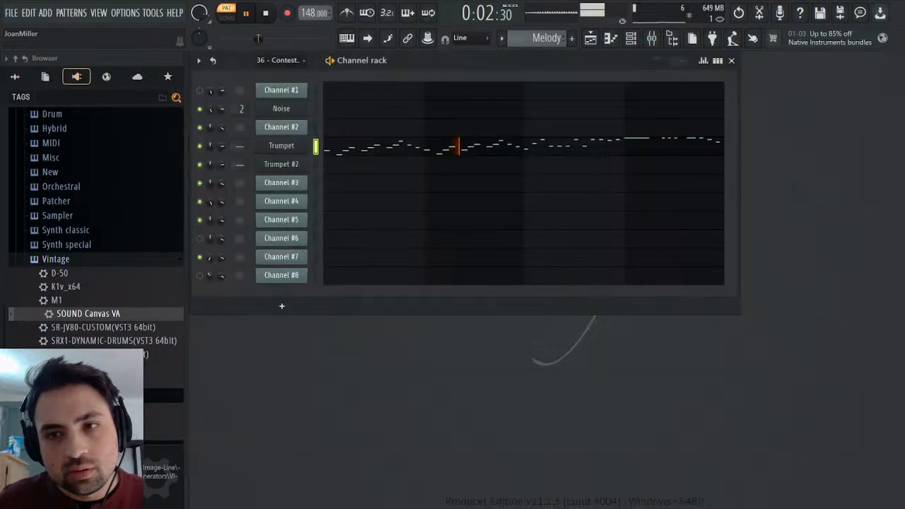
left_click(269, 14)
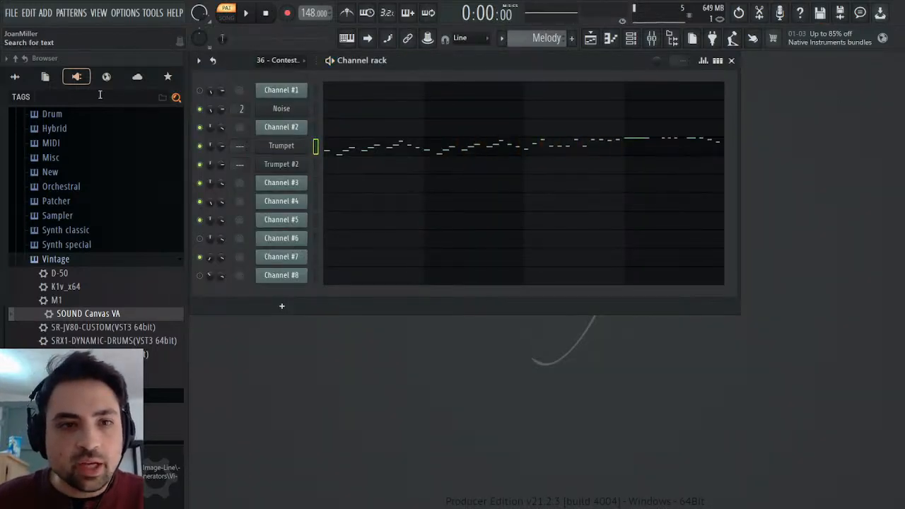
Add a Fruity Envelope Controller directly beneath the Trumpet channel and copy the Trumpet's melody notes into it.
left_click(105, 263)
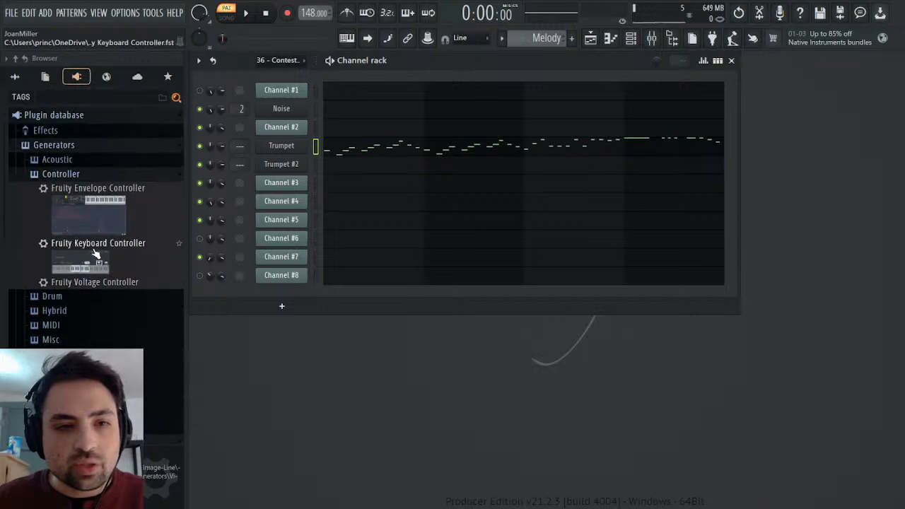
left_click_drag(84, 190, 302, 161)
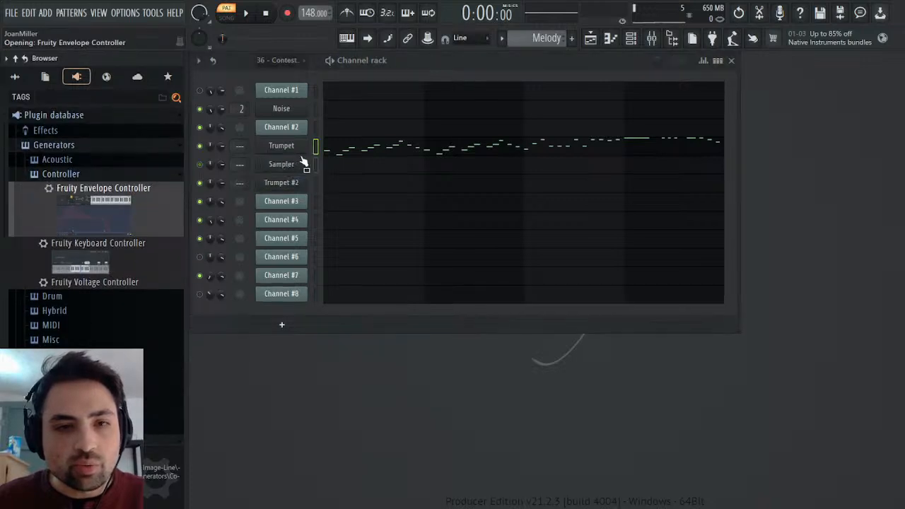
left_click(316, 171)
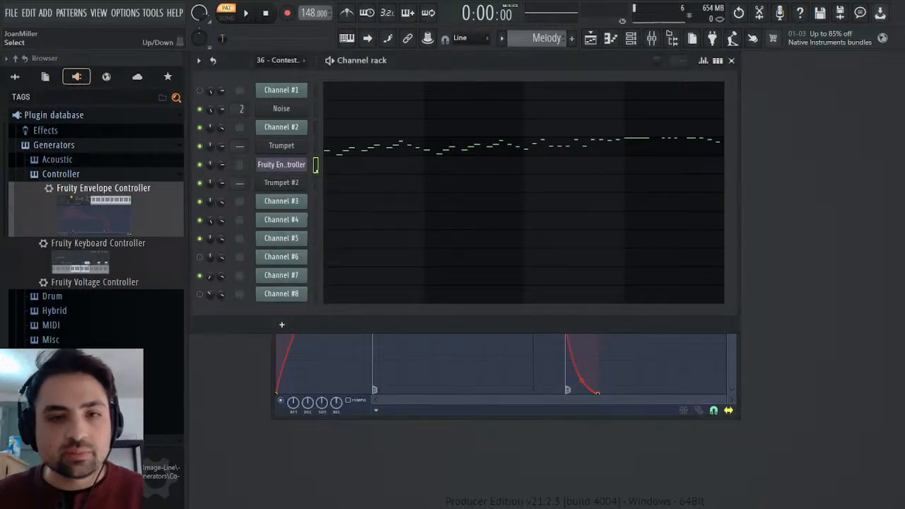
left_click(332, 165)
key("Escape")
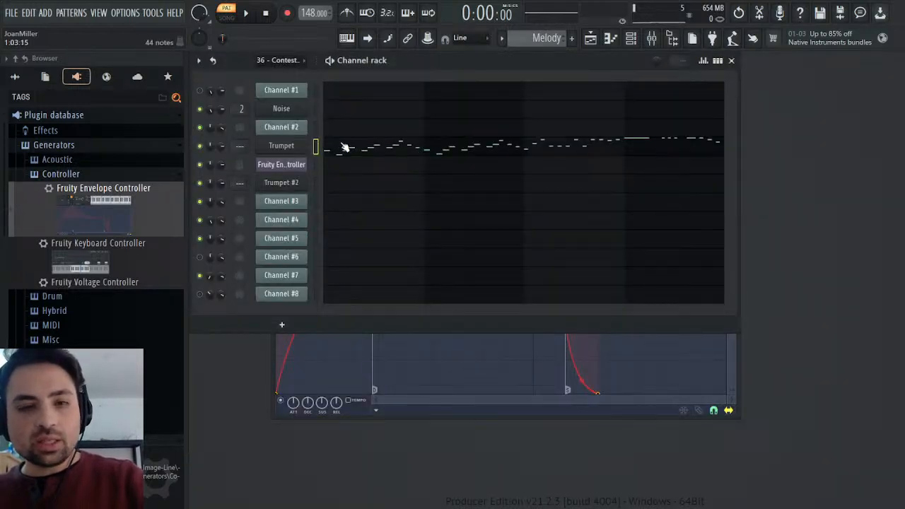
key("ctrl+v")
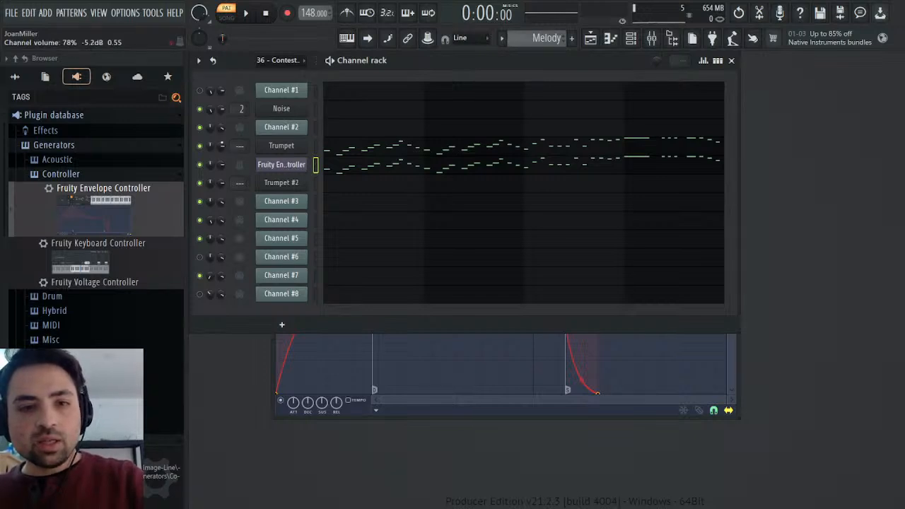
Return to the original Contest Winner pattern, unmute Channel #8 and preview the MIDI parts.
scroll(533, 43, "up", 1)
key("space")
key("space")
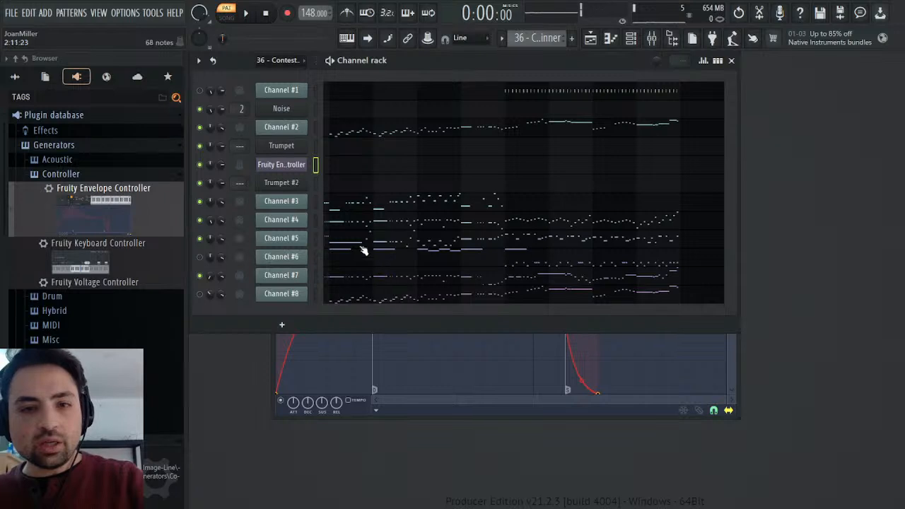
left_click(201, 295)
key("space")
key("space")
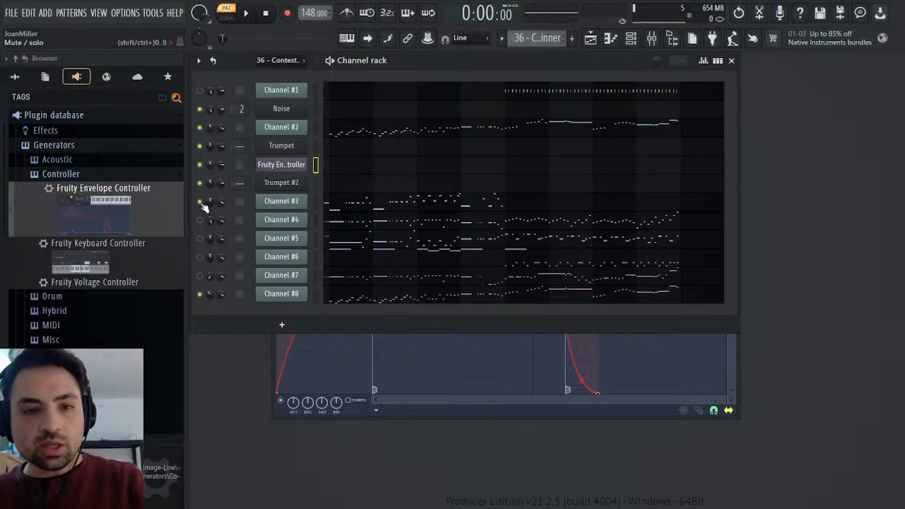
Listen to Channel #8 together with Channel #2 while Channels #3 to #7 are muted.
key("space")
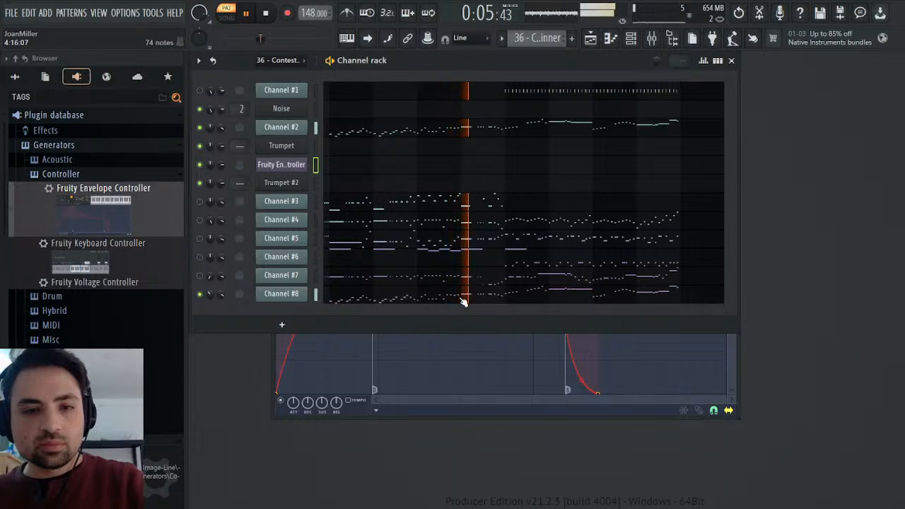
key("space")
key("space")
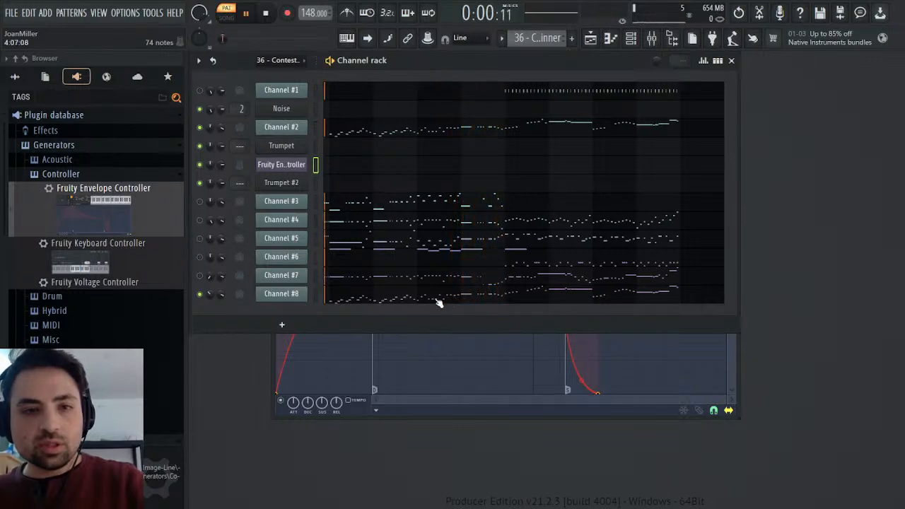
key("space")
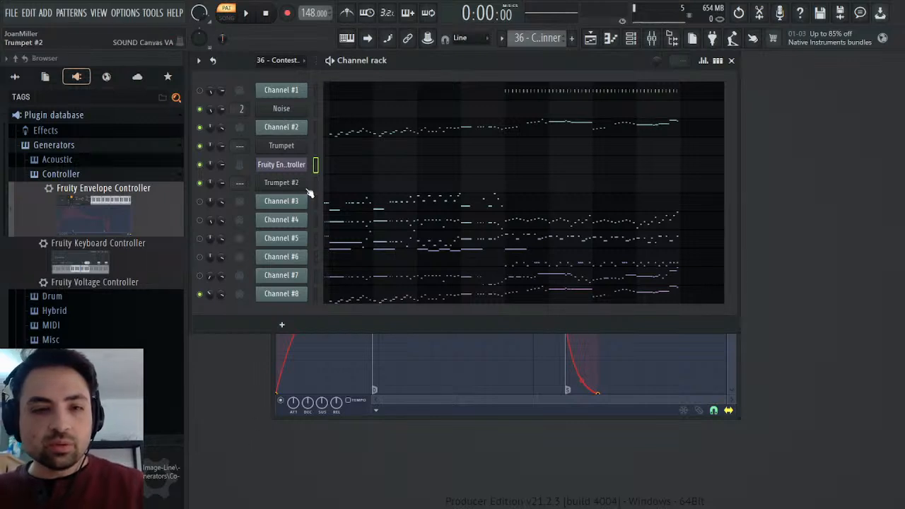
List the Trumpet generator's automatable parameters in the browser's current project section.
left_click(45, 77)
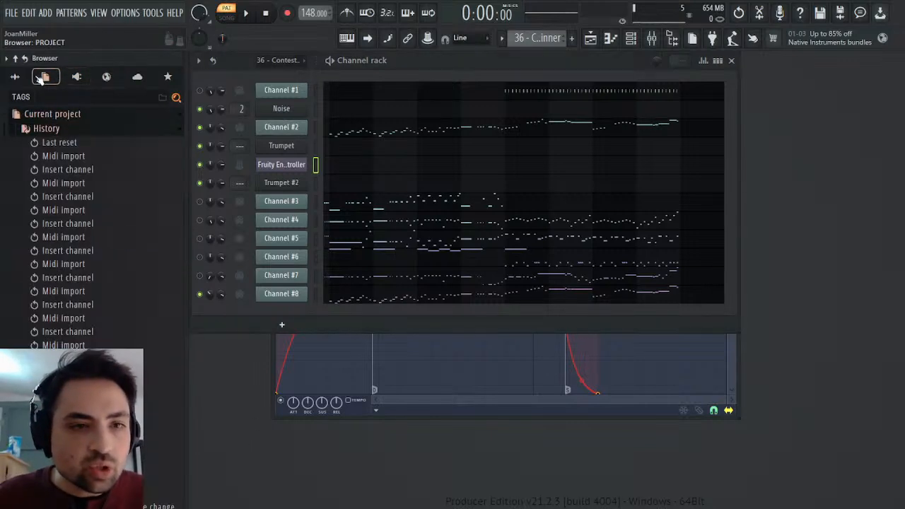
left_click(46, 128)
left_click(54, 172)
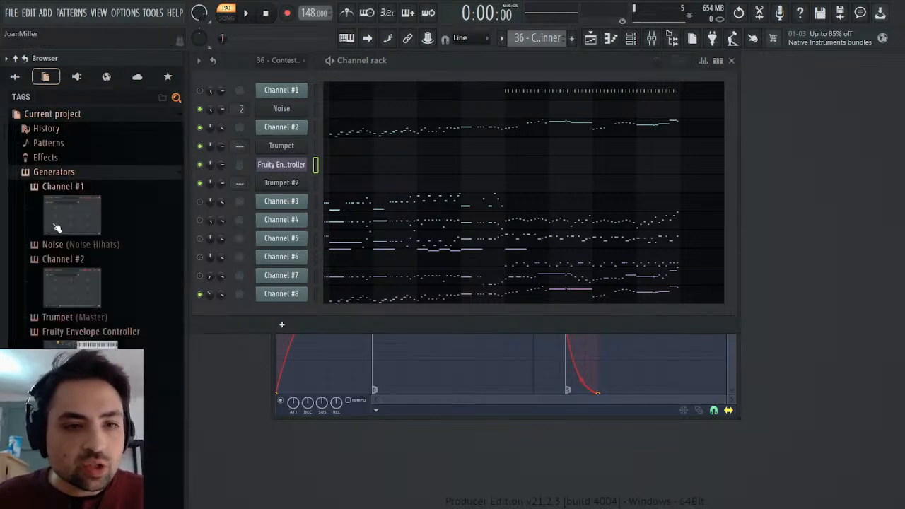
left_click(46, 317)
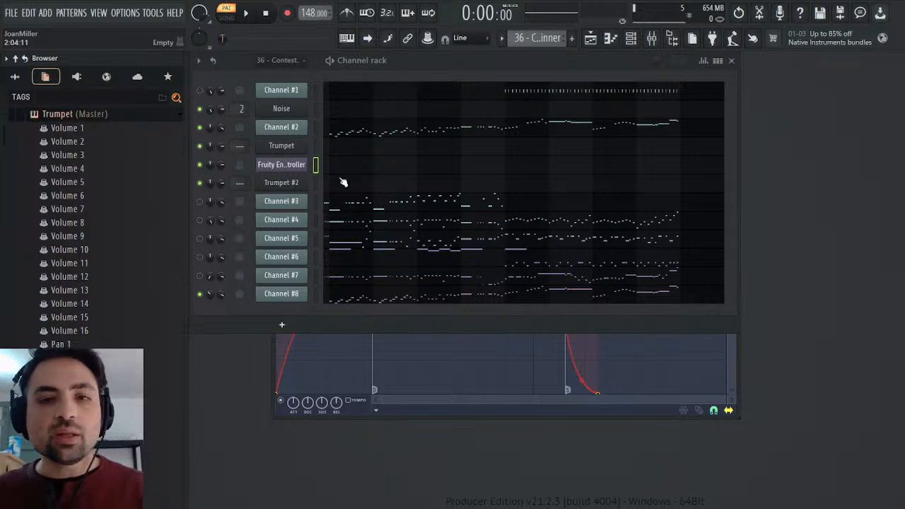
Select and copy Channel #8's opening melody notes through bar 5.
left_click(353, 303)
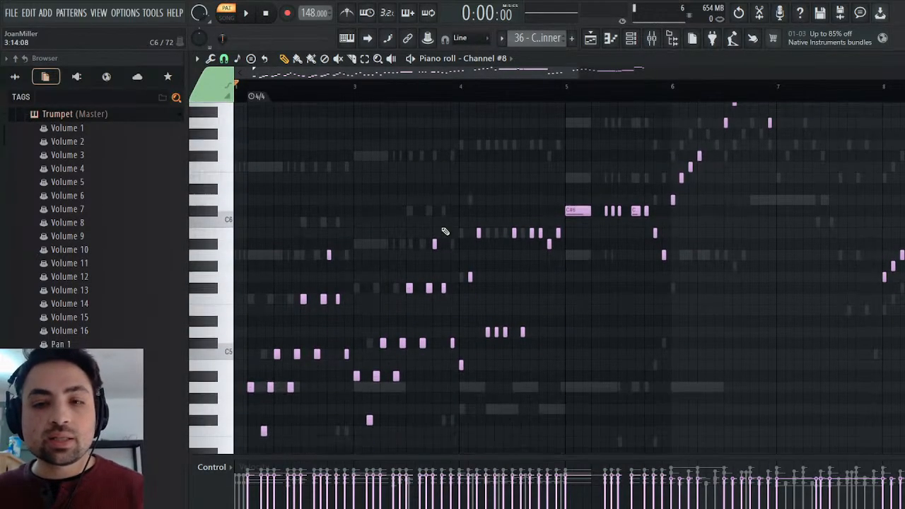
key("space")
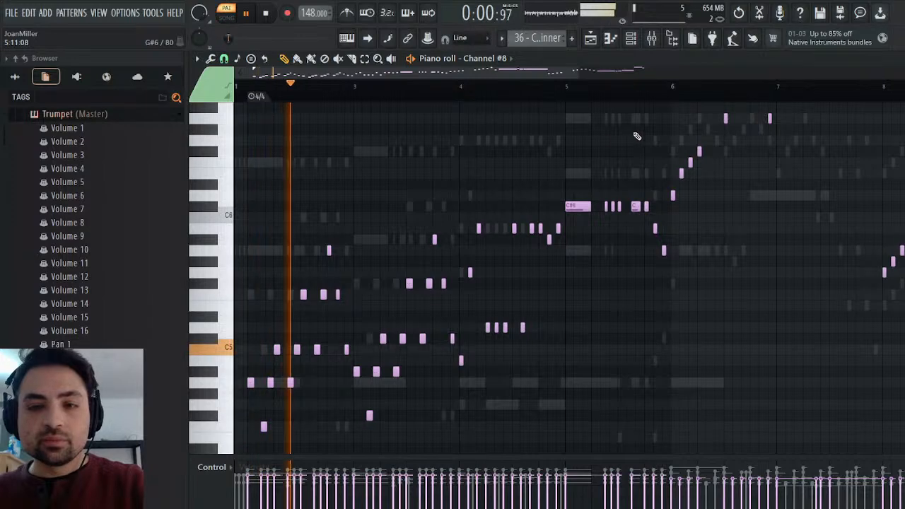
left_click_drag(670, 163, 229, 333)
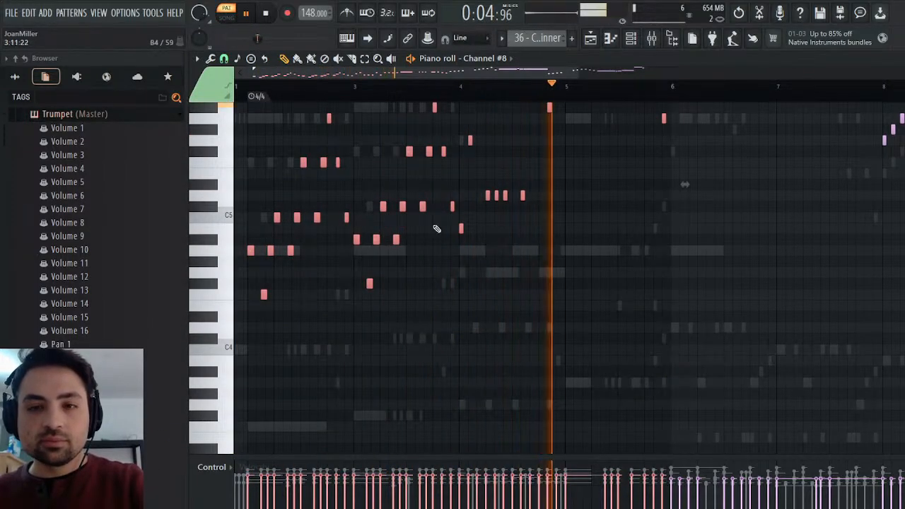
scroll(445, 215, "up", 3)
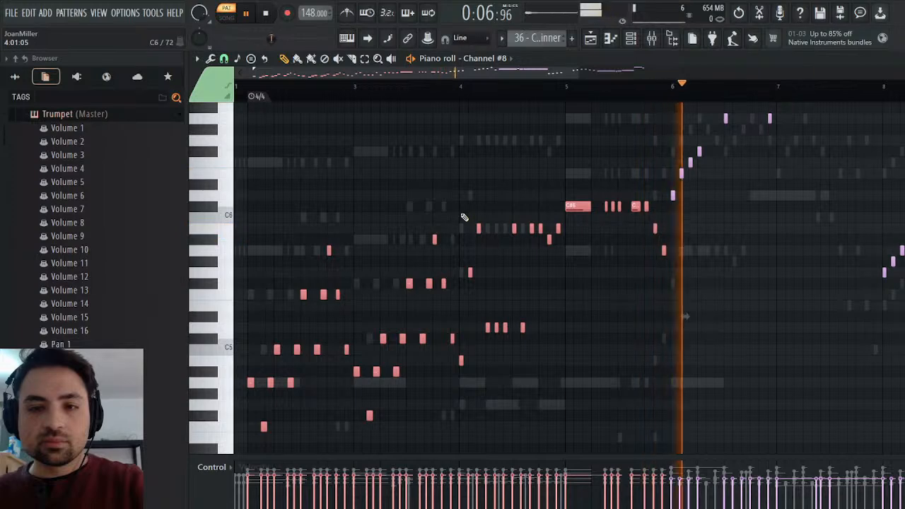
key("space")
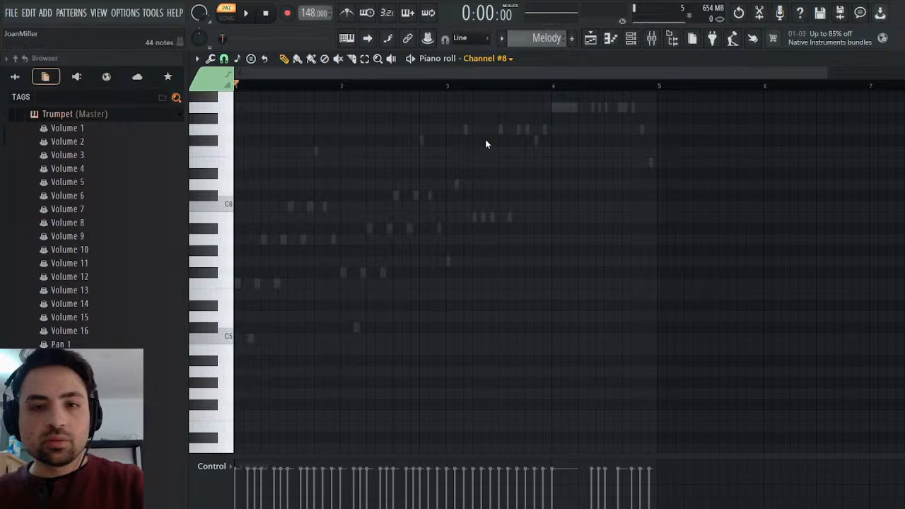
Paste the copied Channel #8 notes into the Melody pattern's Trumpet channel and shift them to start at bar 1.
left_click(490, 140)
key("ctrl+v")
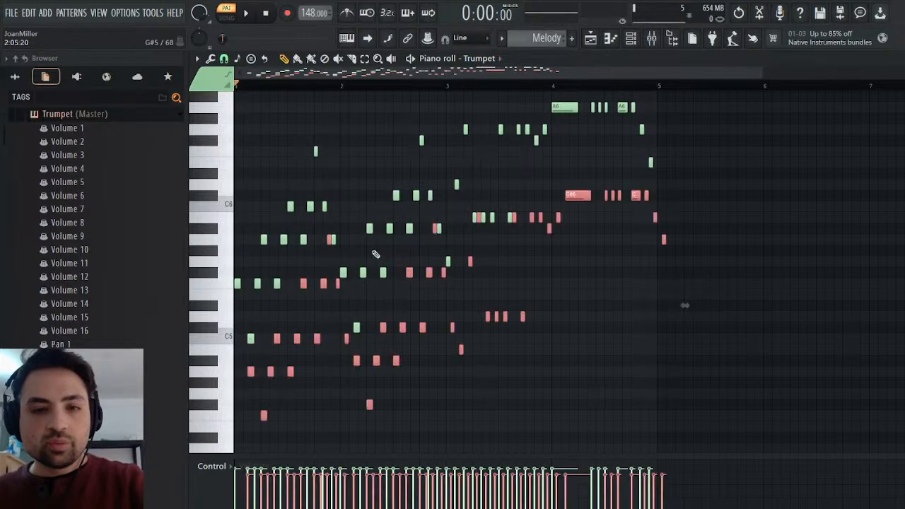
left_click_drag(251, 372, 237, 372)
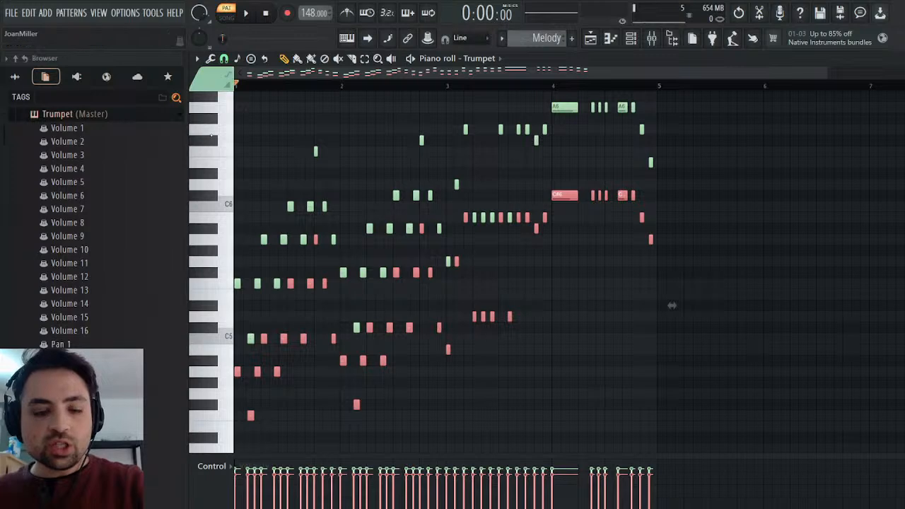
key("ctrl+d")
key("space")
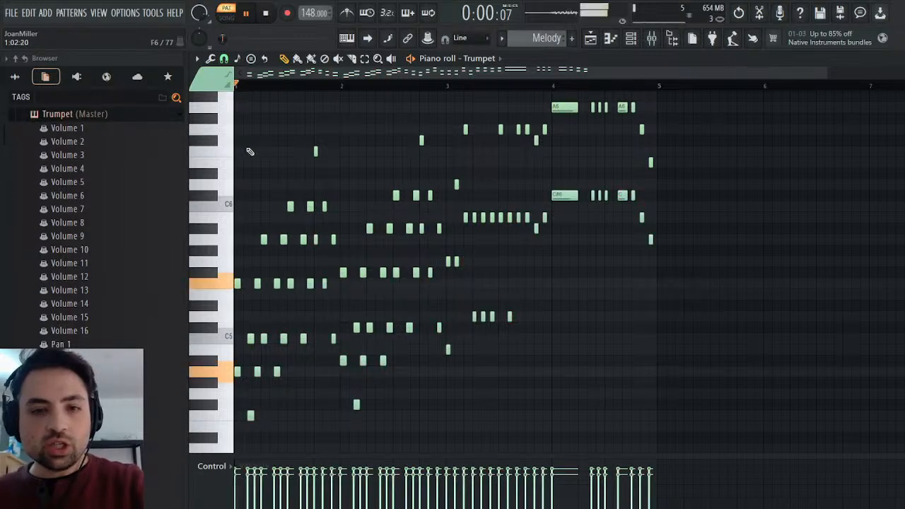
key("space")
key("Escape")
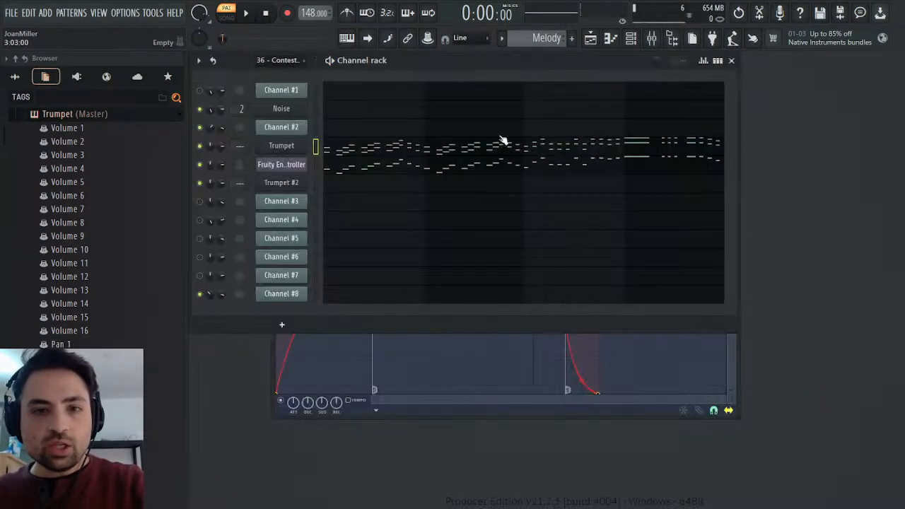
Check the Trumpet's SOUND Canvas VA settings and preview the two-part melody.
left_click(284, 145)
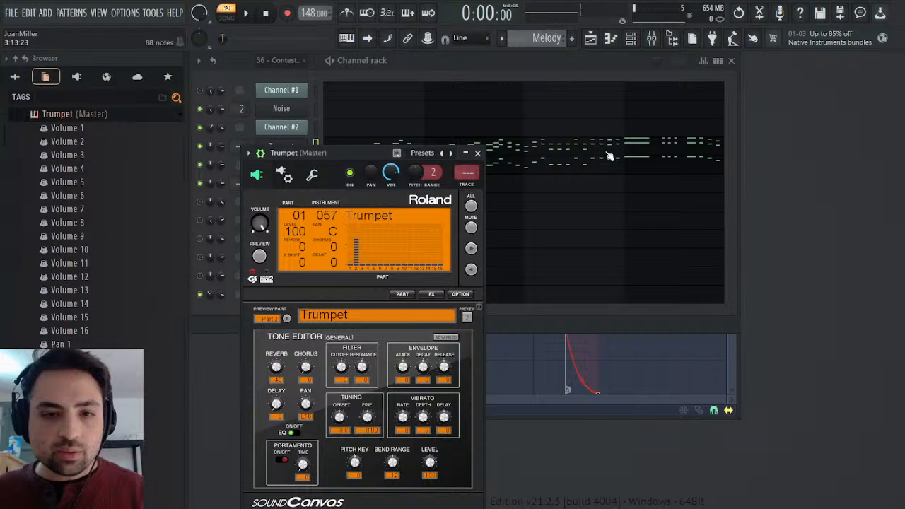
key("space")
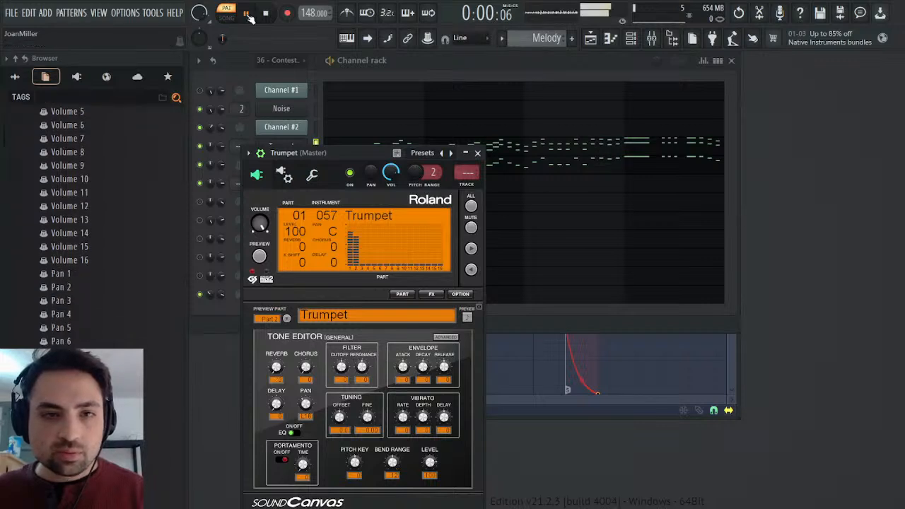
left_click(477, 153)
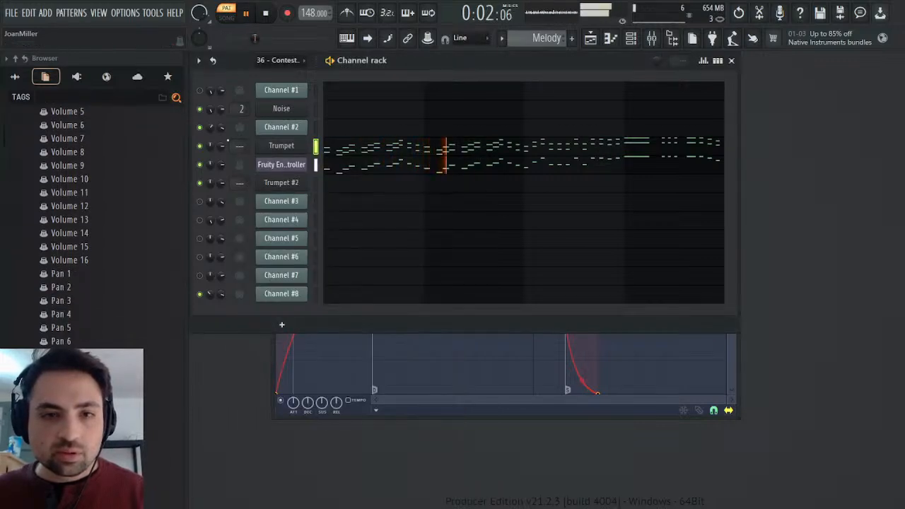
left_click(265, 15)
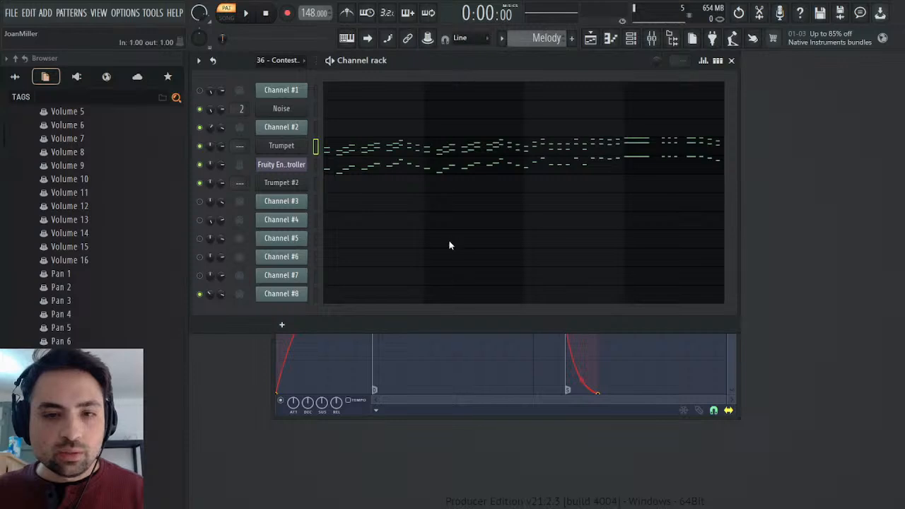
Reshape the Fruity Envelope Controller's envelope with an instant attack, a short decay to a -25% sustain point and a short release.
left_click(567, 388)
left_click_drag(374, 263, 276, 231)
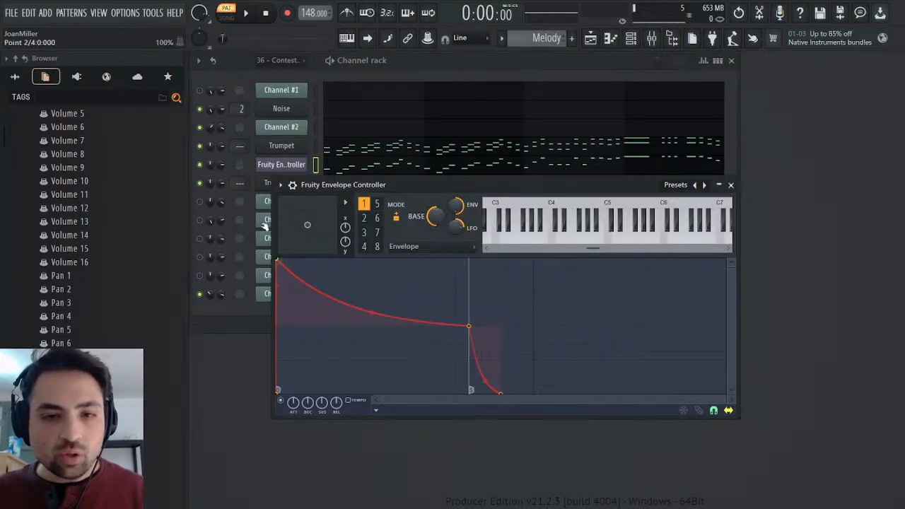
left_click_drag(472, 328, 333, 344)
left_click_drag(337, 402, 337, 447)
left_click(249, 12)
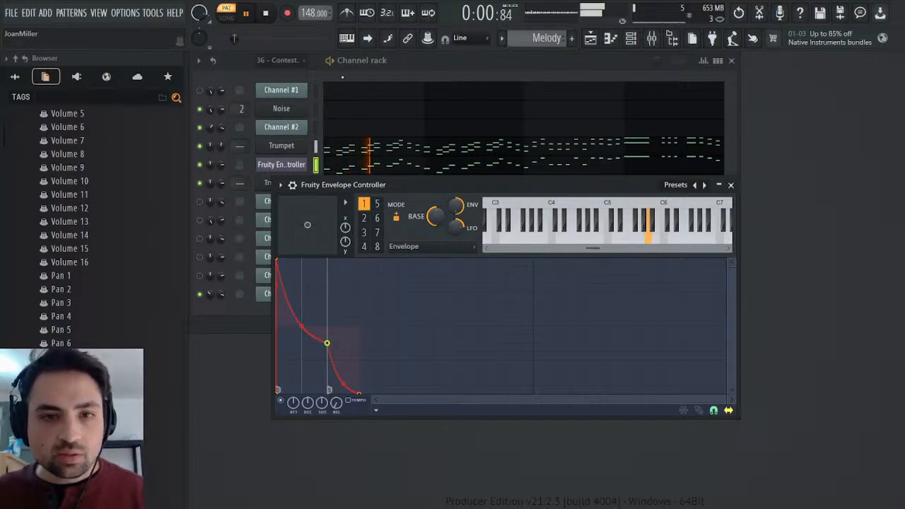
left_click_drag(325, 343, 304, 344)
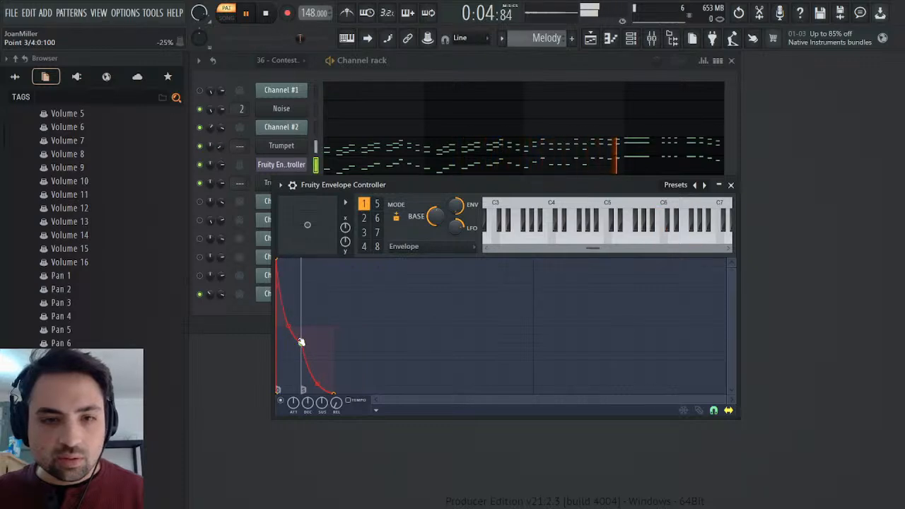
Review the Trumpet channel's instrument and miscellaneous settings, including its volume multiplier, while the Melody pattern plays.
left_click(297, 146)
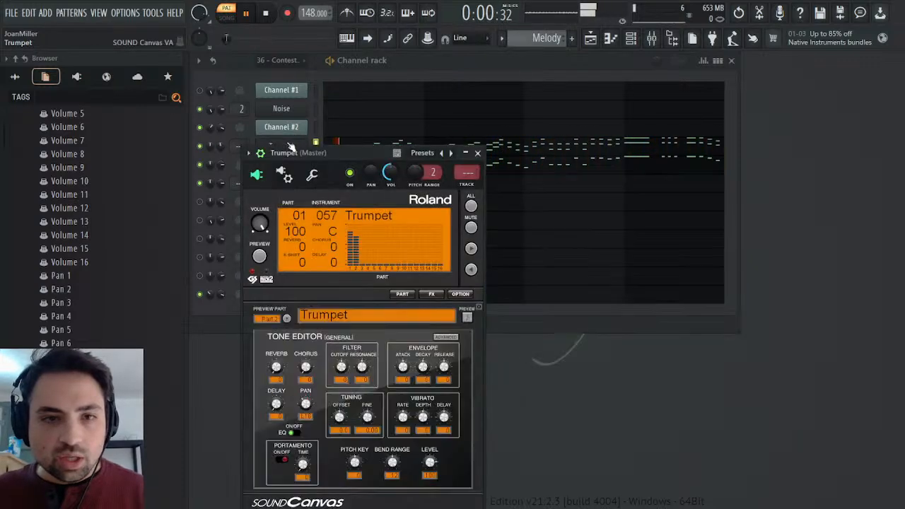
left_click(312, 175)
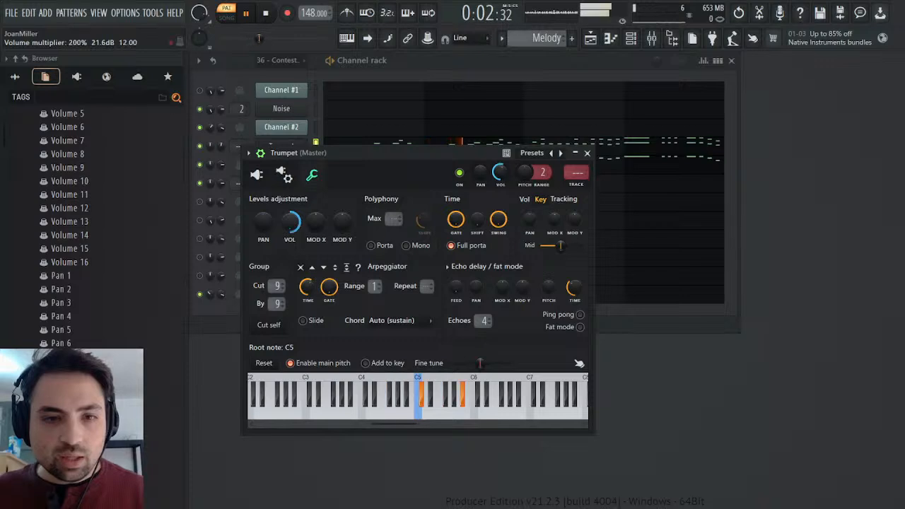
left_click(257, 175)
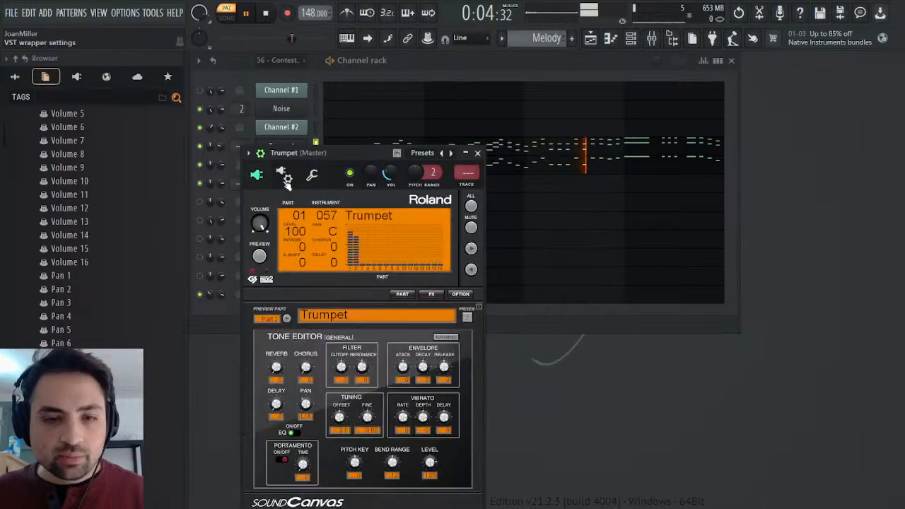
left_click(477, 153)
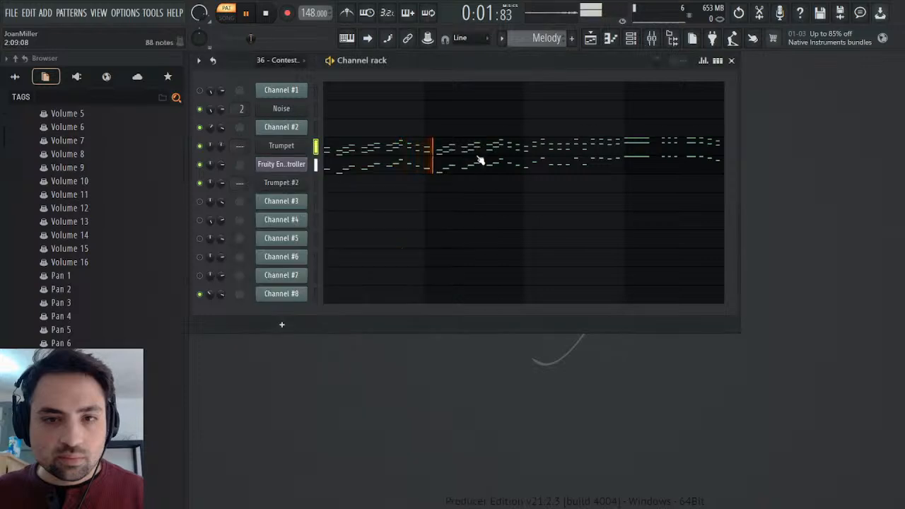
left_click(288, 149)
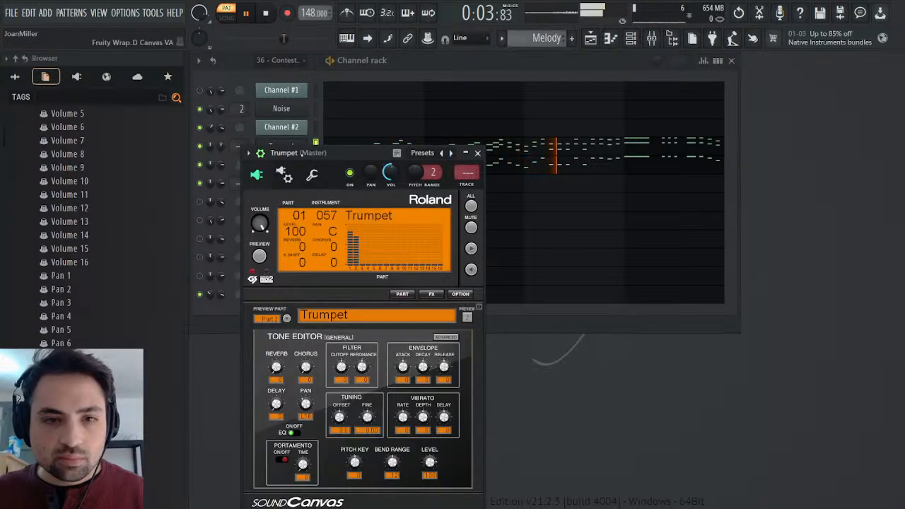
left_click(299, 146)
Raise the sustain point of the Fruity Envelope Controller's envelope to mid-height, remove its release end point and stop playback.
left_click(283, 164)
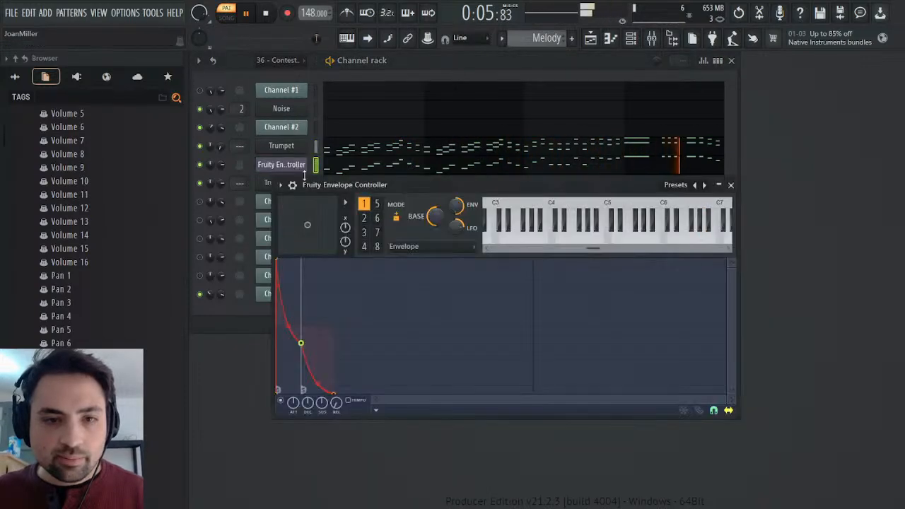
left_click_drag(302, 344, 300, 326)
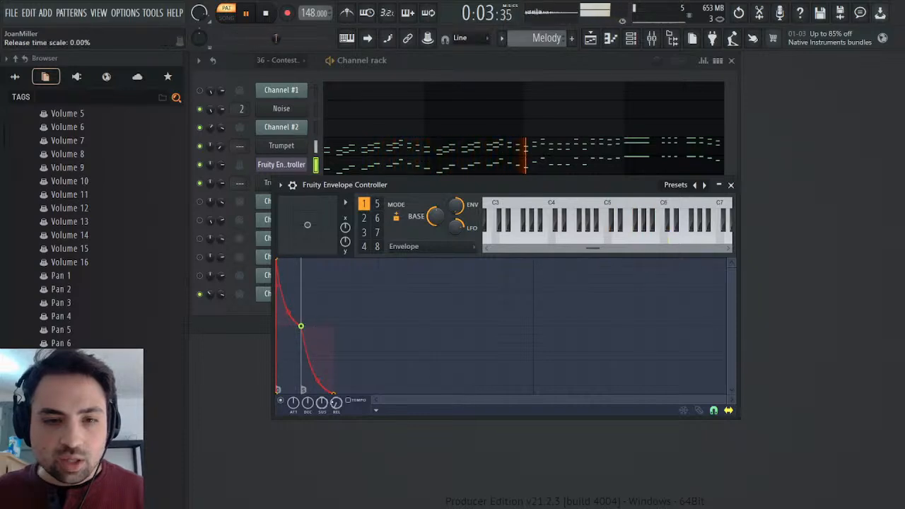
left_click_drag(335, 393, 327, 393)
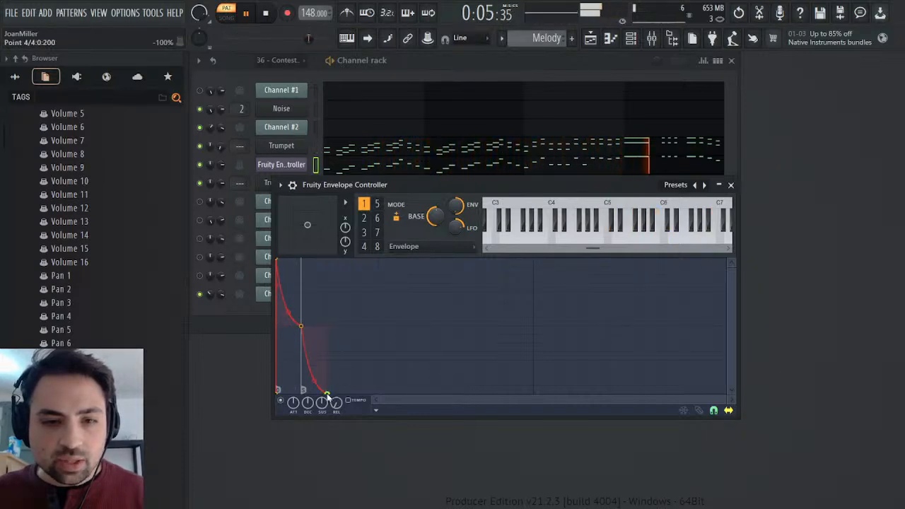
left_click(346, 260)
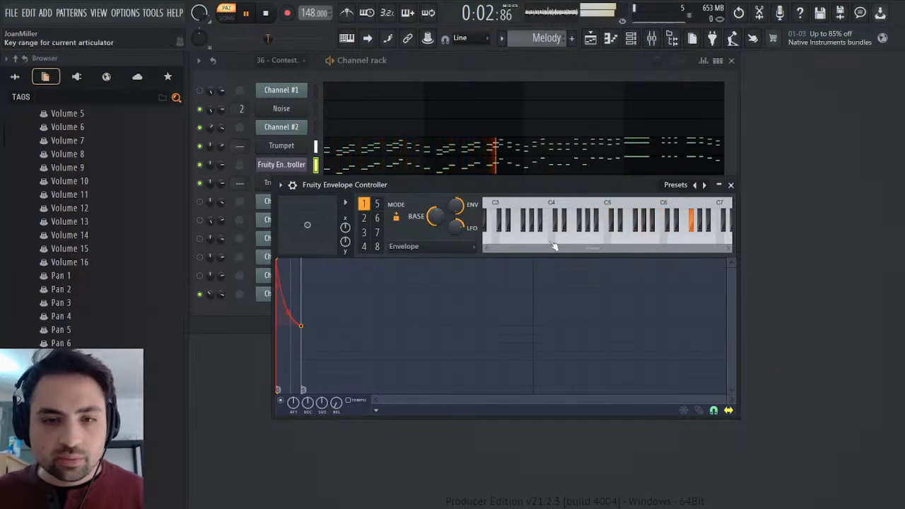
mouse_move(300, 326)
left_mouse_down()
mouse_move(302, 351)
mouse_move(301, 326)
left_mouse_up()
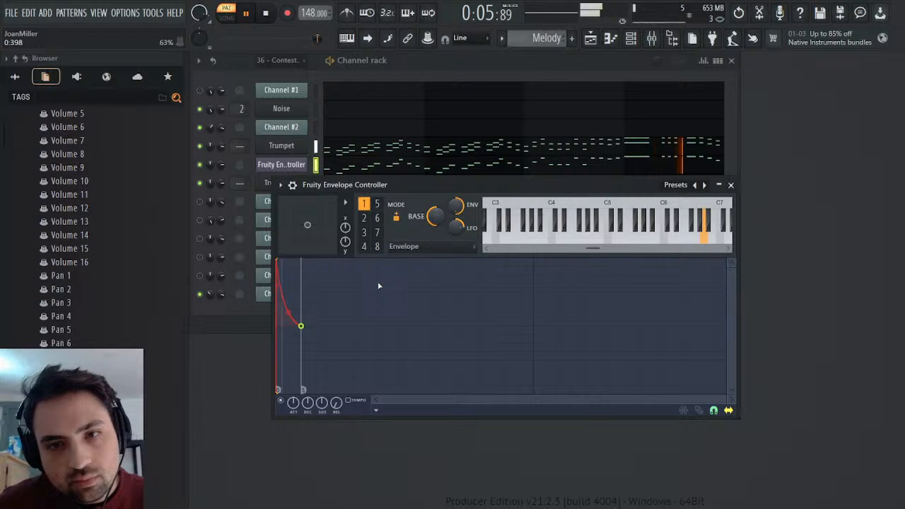
left_click(720, 185)
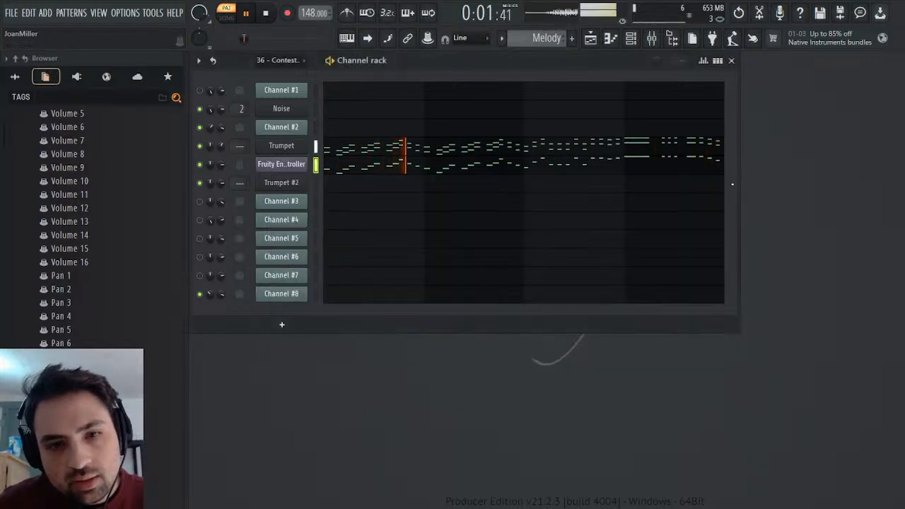
left_click(267, 14)
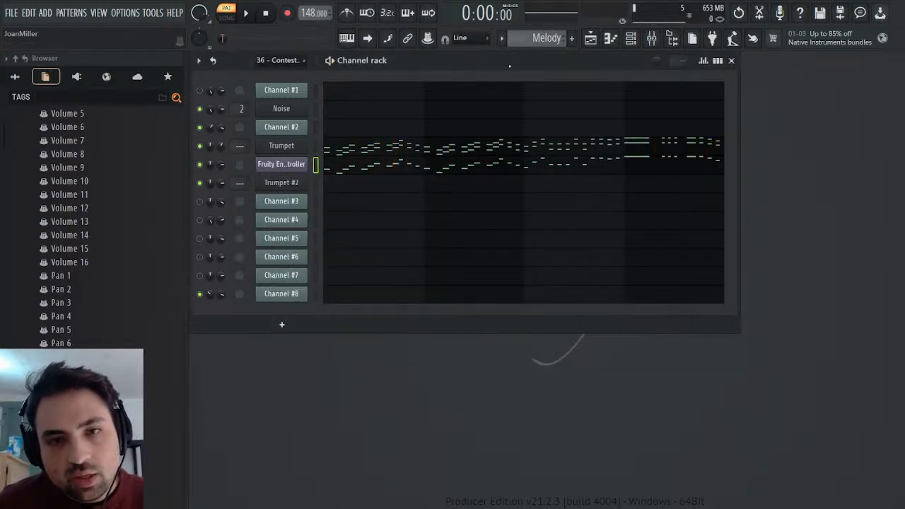
Route the Trumpet channel to mixer track 3, load the saved Piano mixer preset there and rename the track Trumpets.
left_click(281, 146)
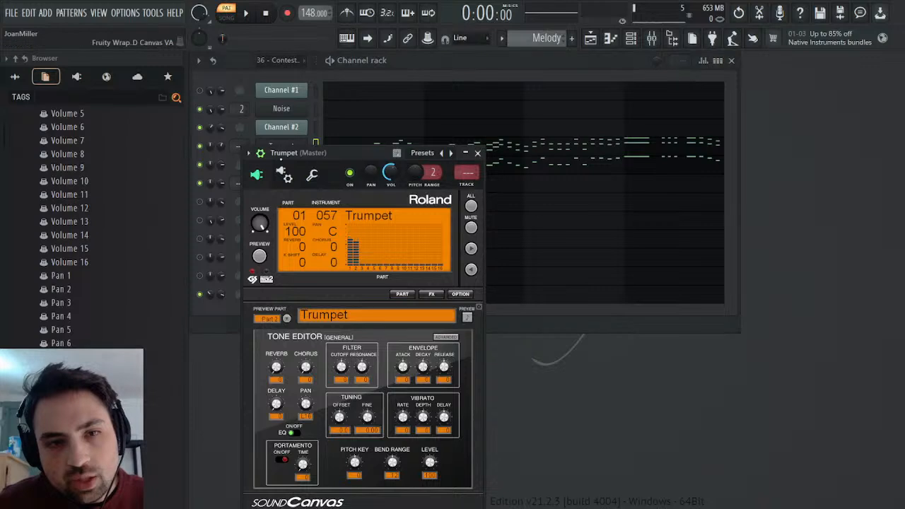
left_click(466, 174)
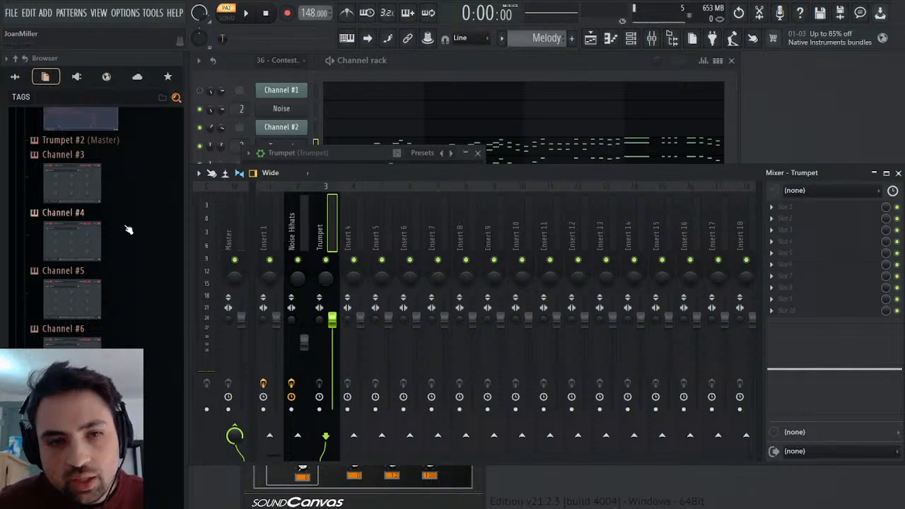
left_click(14, 76)
left_click_drag(55, 343, 803, 294)
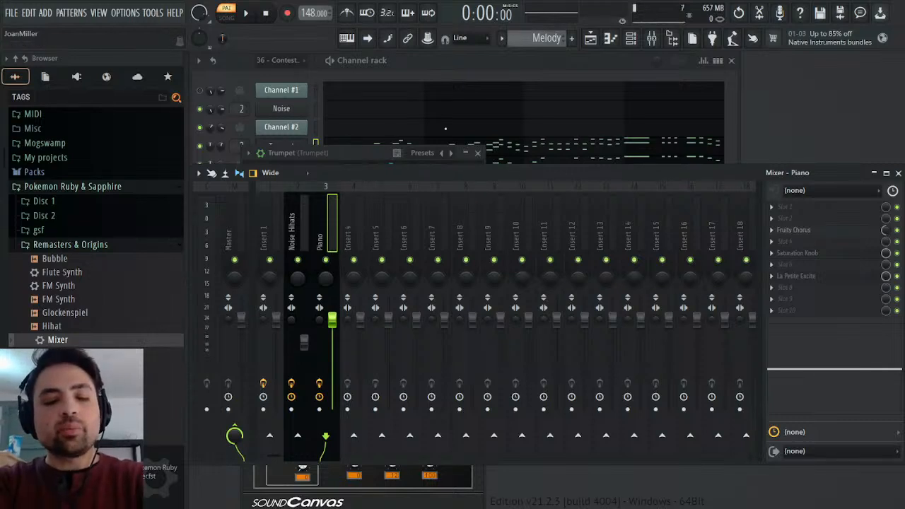
key("Return")
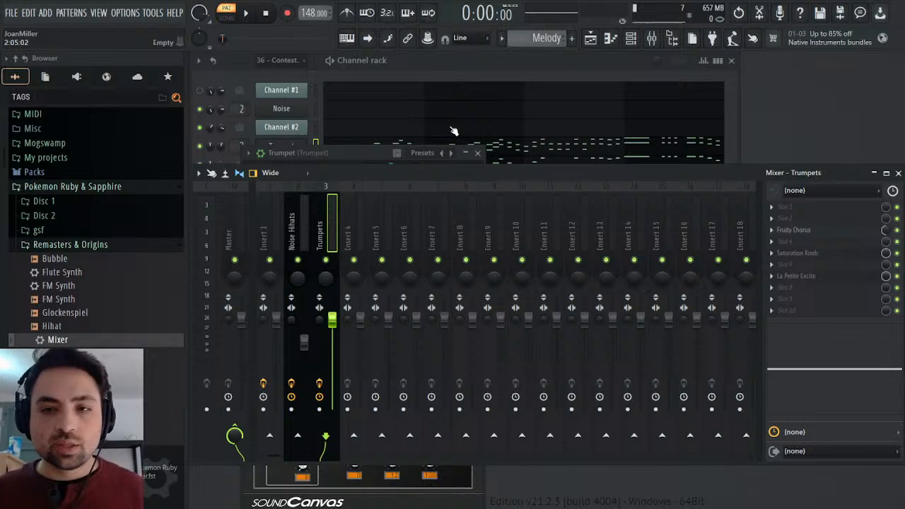
Dock mixer Insert 18 apart as a track named Reverb, with TSAR-1R Reverb in slot 5 at a 12% mix.
left_click(741, 233)
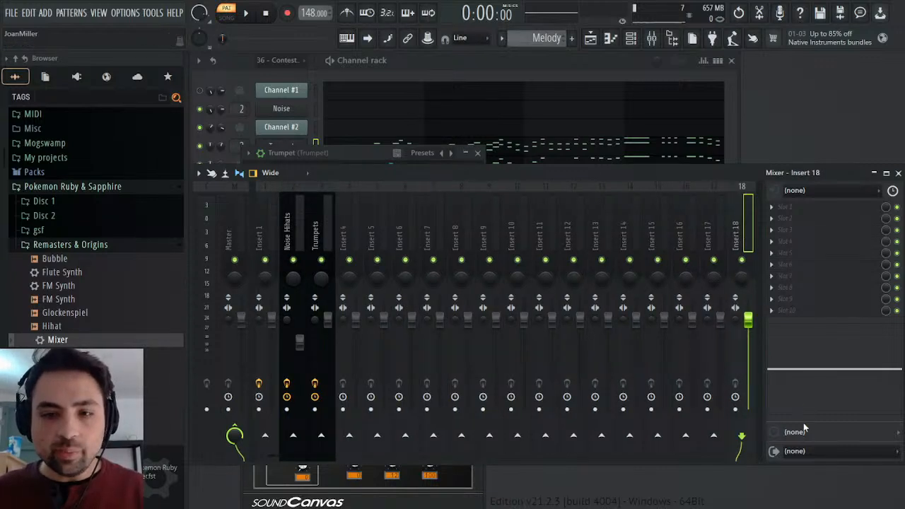
left_click(740, 275)
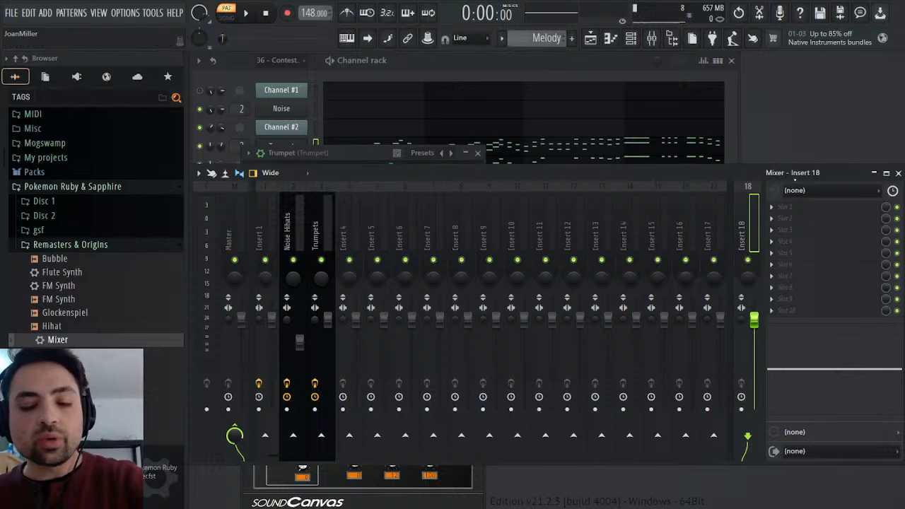
key("Return")
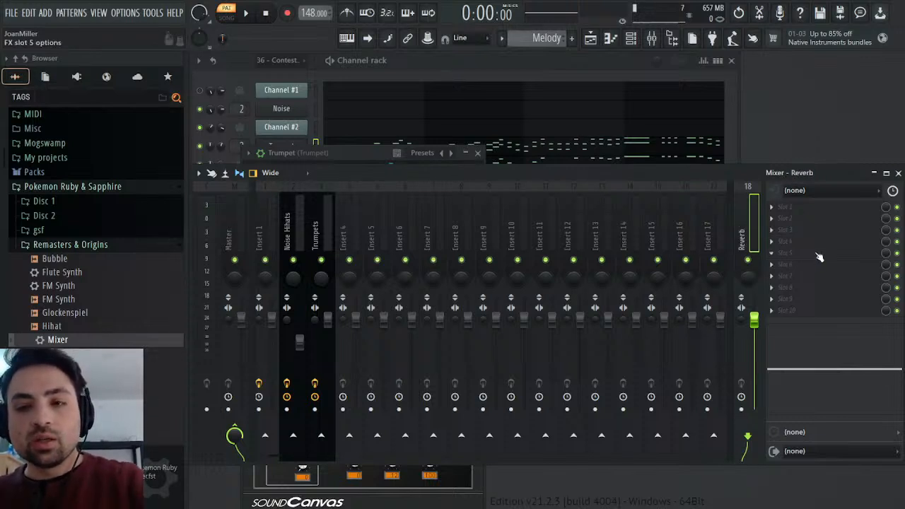
left_click(550, 242)
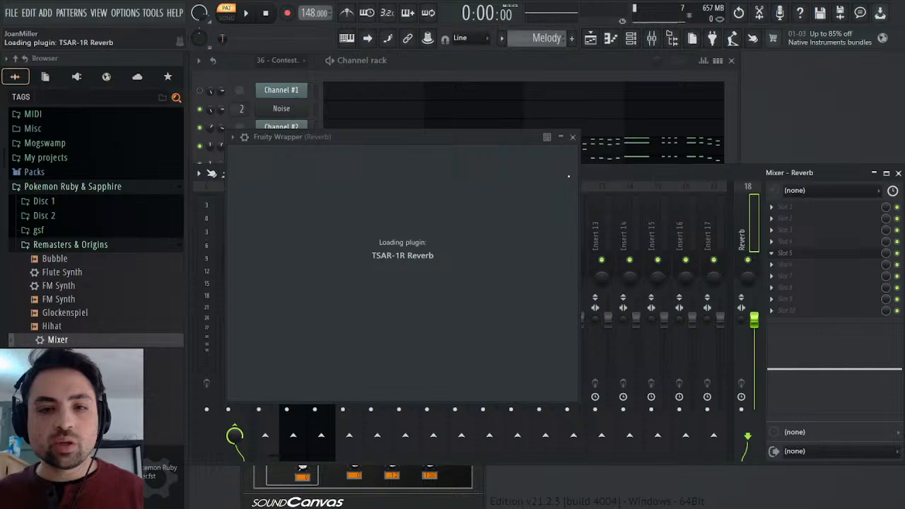
scroll(291, 309, "up", 4)
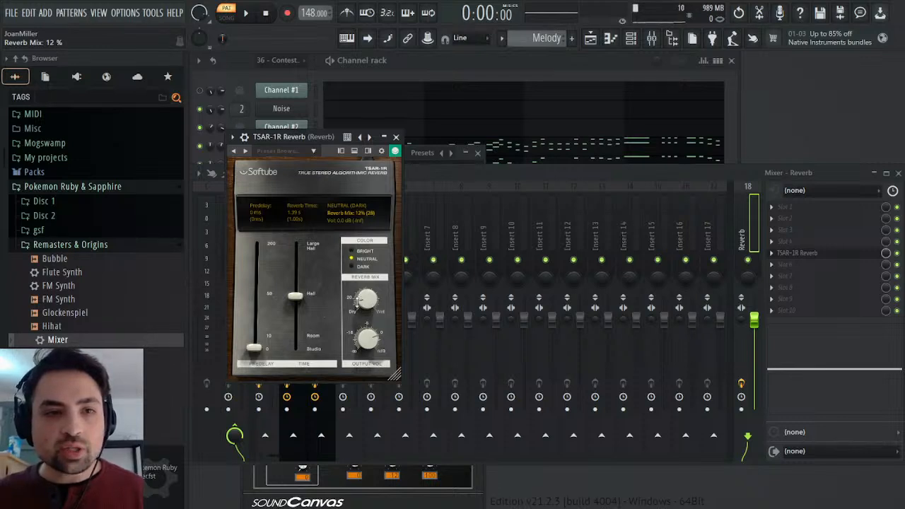
Route the Trumpets mixer track only to the Reverb track while the Melody pattern plays.
left_click(251, 16)
left_click(397, 137)
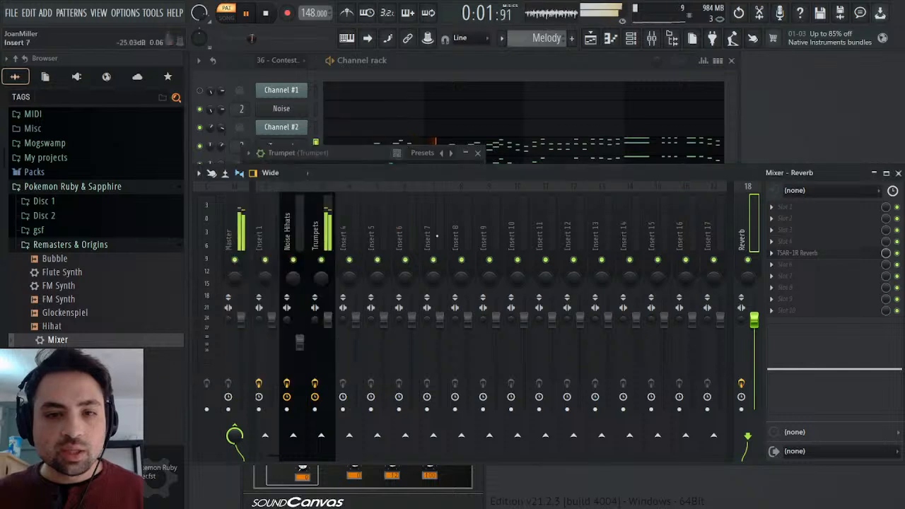
left_click(315, 283)
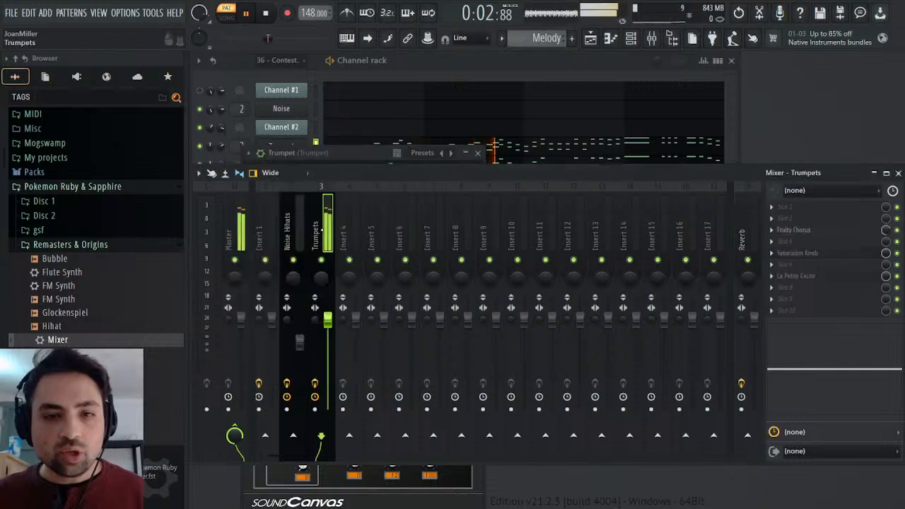
left_click(748, 435)
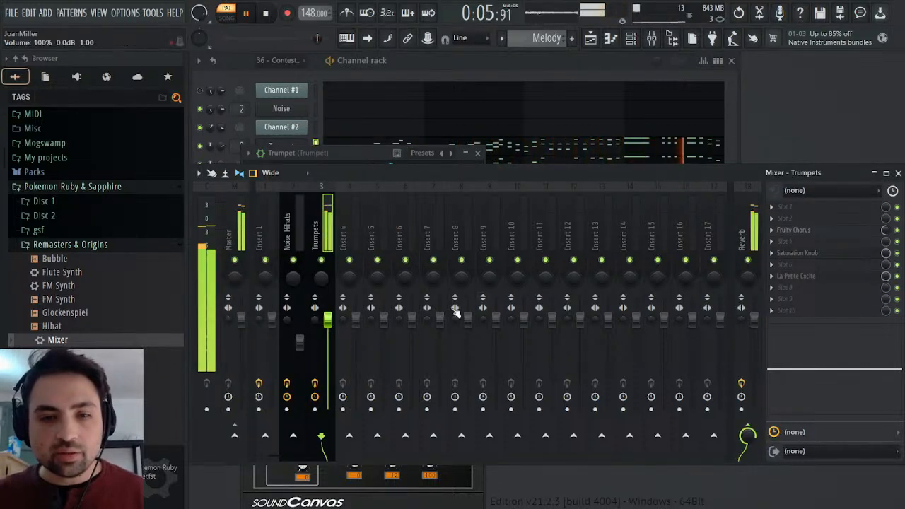
Lower the Trumpets mixer track's volume slightly, close the mixer and Trumpet windows and stop playback.
mouse_move(329, 321)
left_mouse_down()
mouse_move(330, 340)
mouse_move(328, 318)
mouse_move(315, 319)
mouse_move(329, 332)
mouse_move(315, 317)
left_mouse_up()
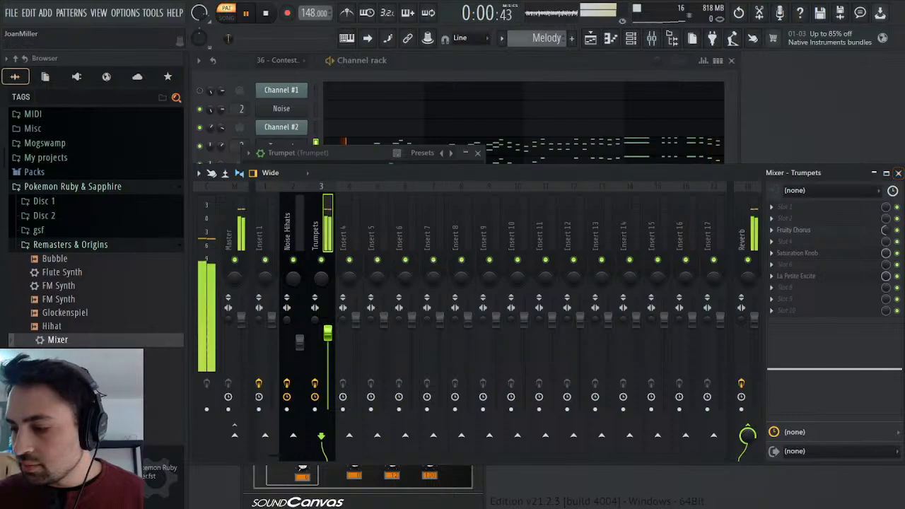
left_click(898, 174)
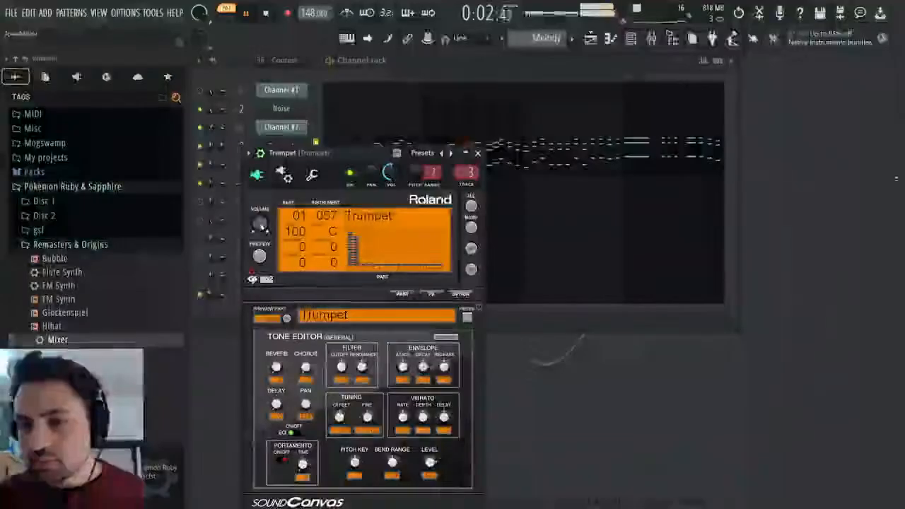
left_click(477, 153)
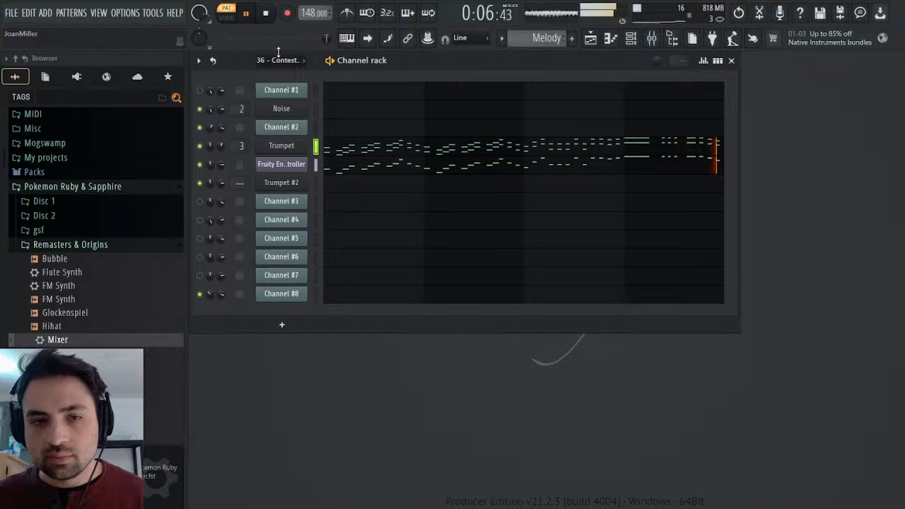
left_click(267, 16)
Play the 36 - Contest Winner pattern from bar 6 and copy Channel #2's rising four-note runs at bars 6 and 8.
scroll(541, 38, "up", 2)
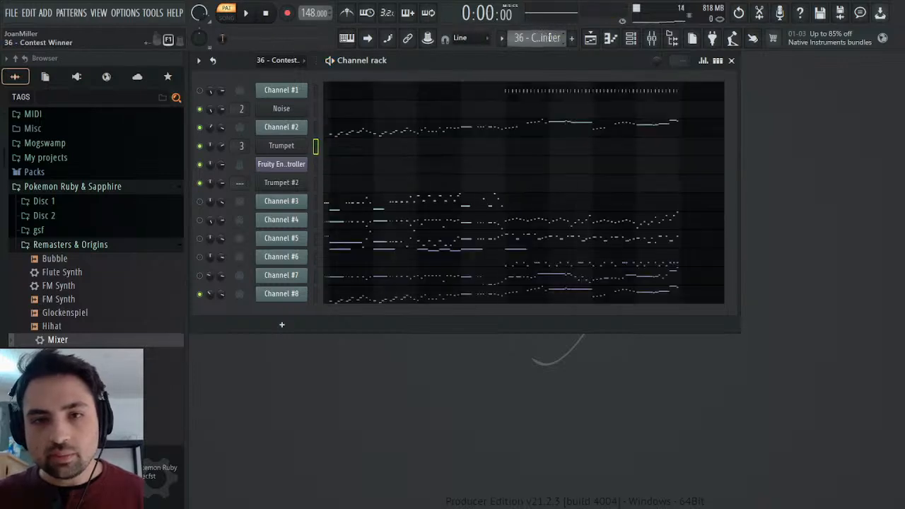
left_click(424, 128)
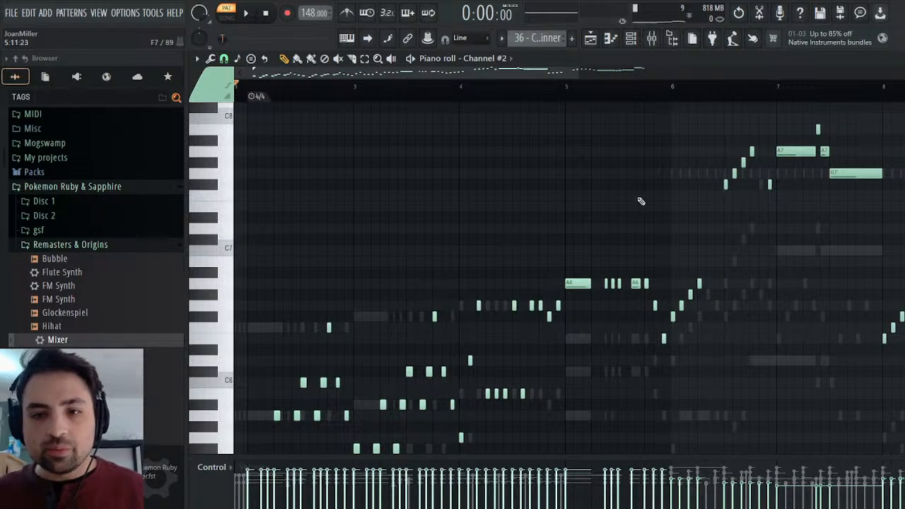
left_click(679, 85)
key("space")
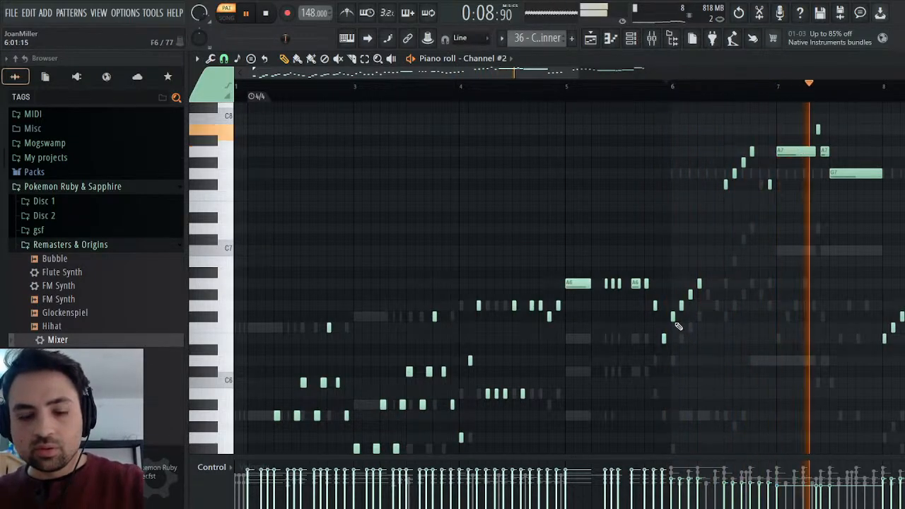
left_click_drag(675, 332, 704, 278)
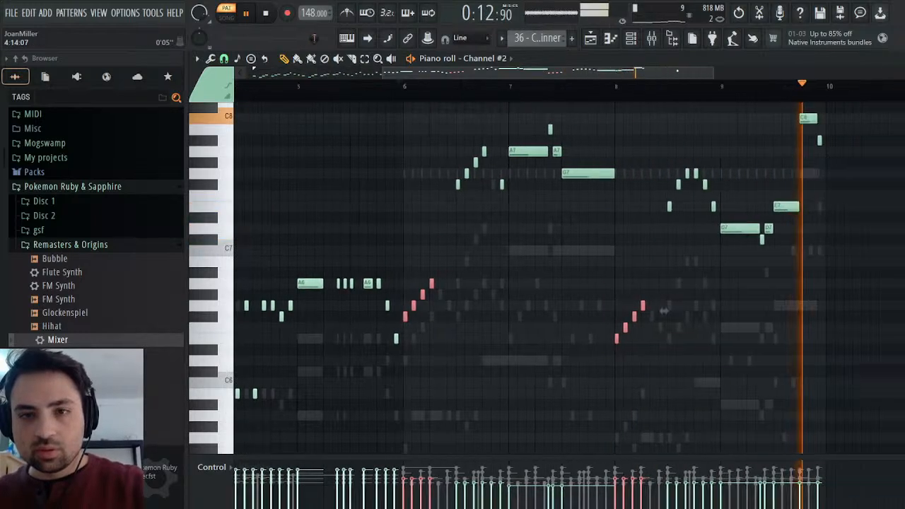
key("space")
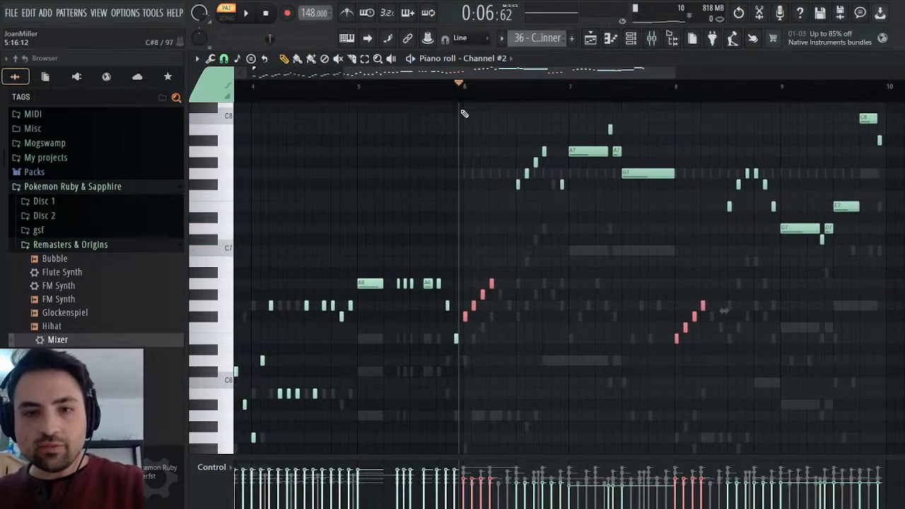
In the Melody pattern, set the play position to bar 5 and paste the copied four-note runs into the Guitar channel.
left_click(463, 85)
right_click(555, 38)
left_click(566, 88)
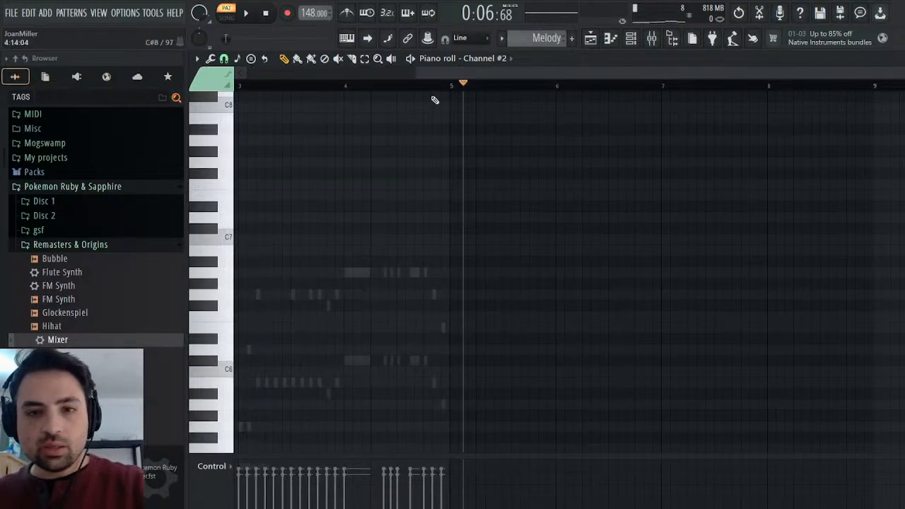
left_click(451, 85)
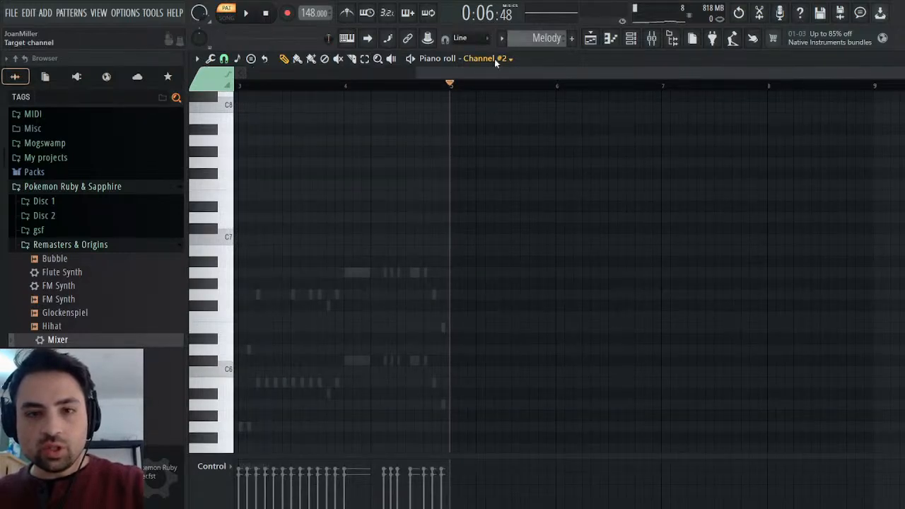
key("Escape")
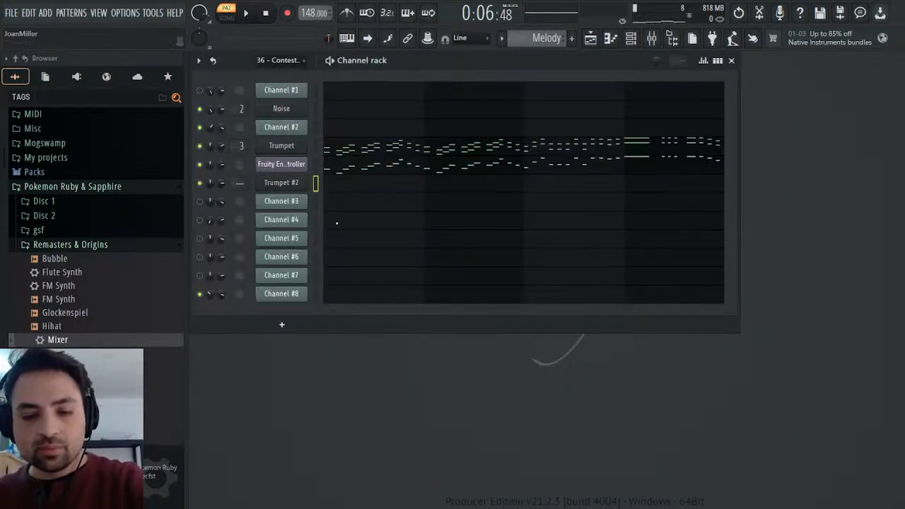
left_click(340, 190)
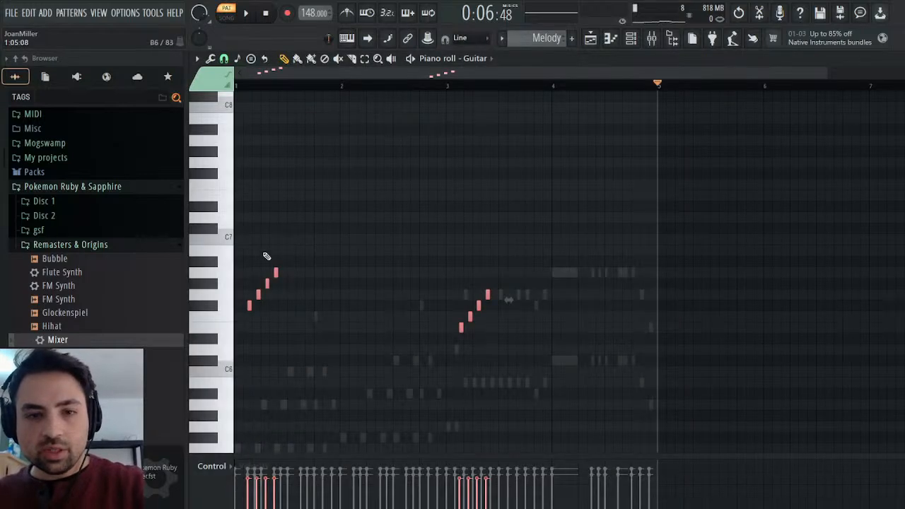
Undo the misplaced paste, place the copied four-note runs at the start of bar 5 in the Guitar channel and play the result.
key("ctrl+z")
left_click_drag(357, 73, 693, 58)
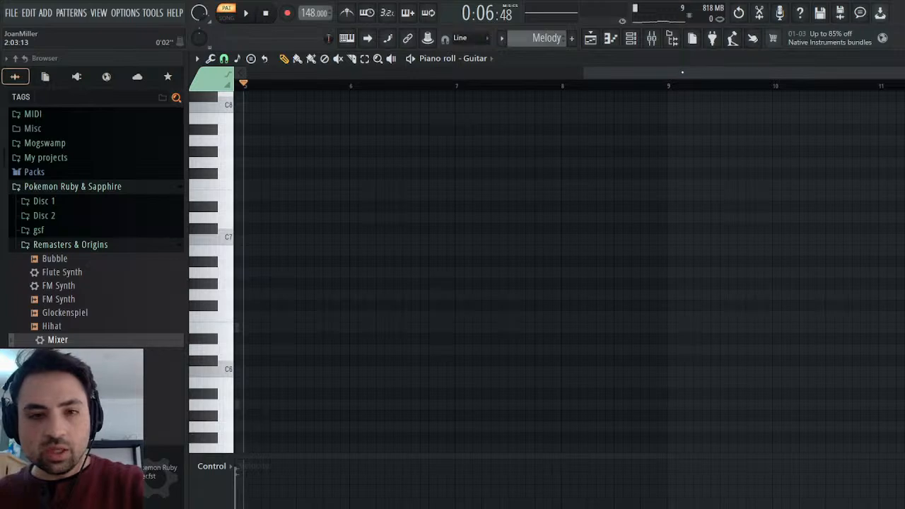
key("ctrl+v")
left_click_drag(284, 273, 271, 273)
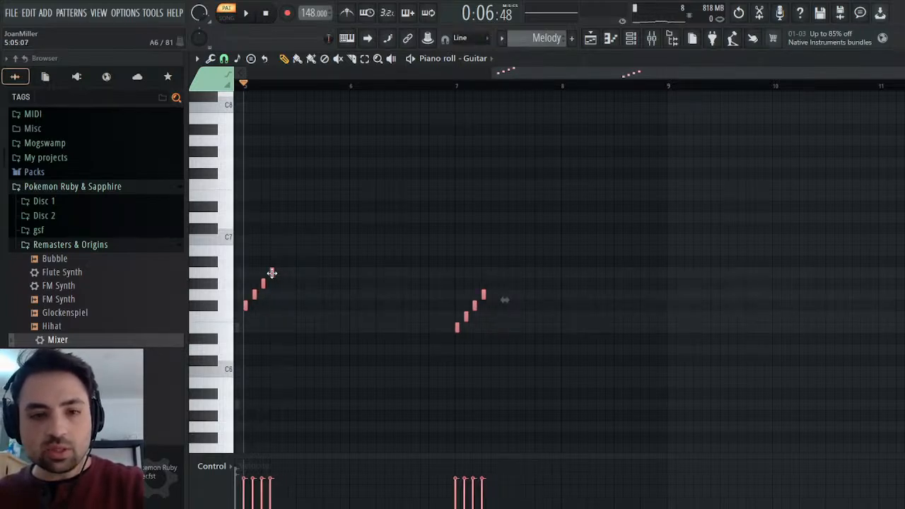
key("space")
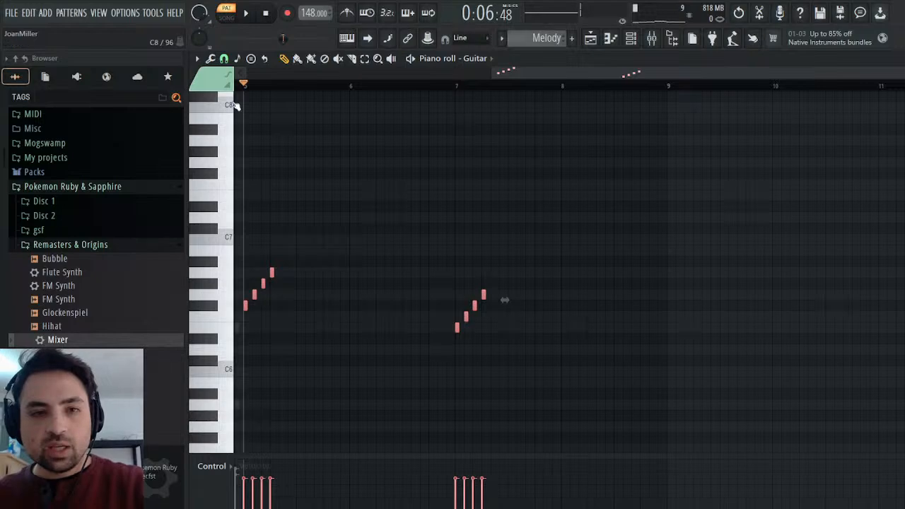
key("ctrl+d")
key("space")
key("space")
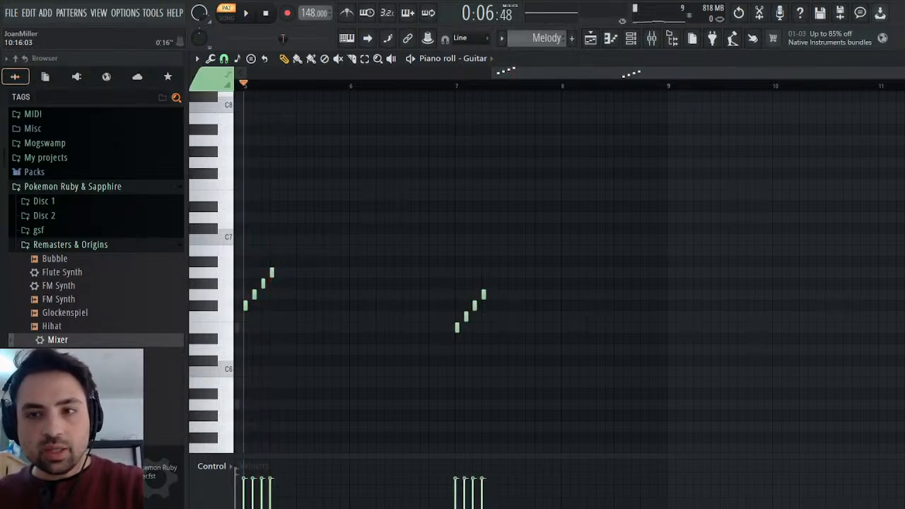
Change the Guitar channel's Sound Canvas Part 1 instrument to Nylon-str.Gt, close the plugin and play the Melody pattern.
left_click(883, 58)
left_click(842, 135)
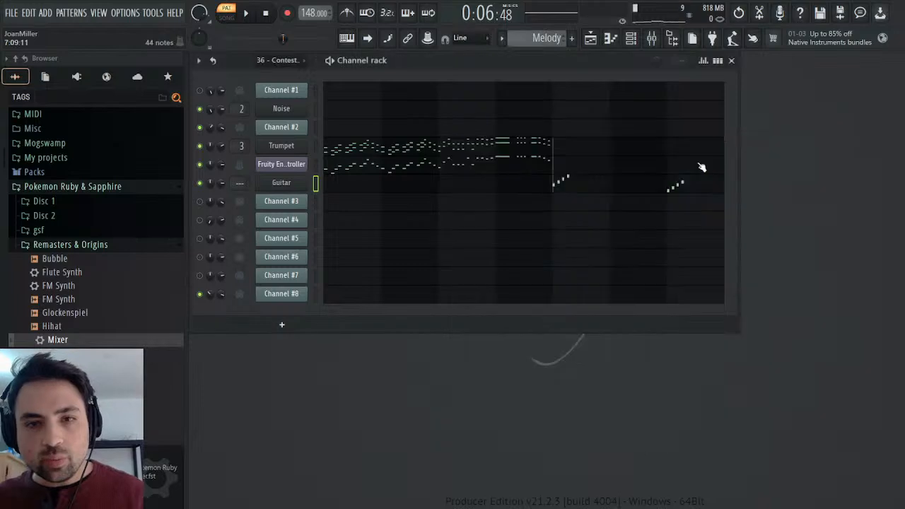
left_click(282, 182)
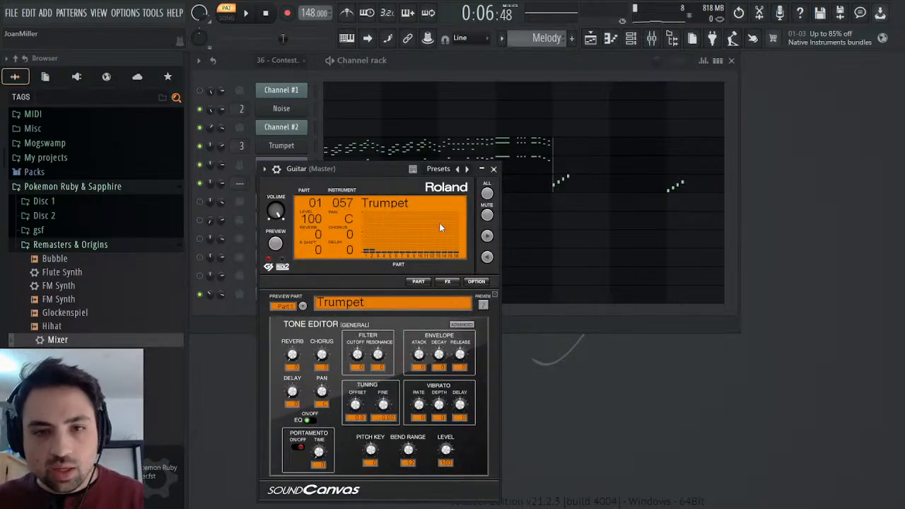
key("space")
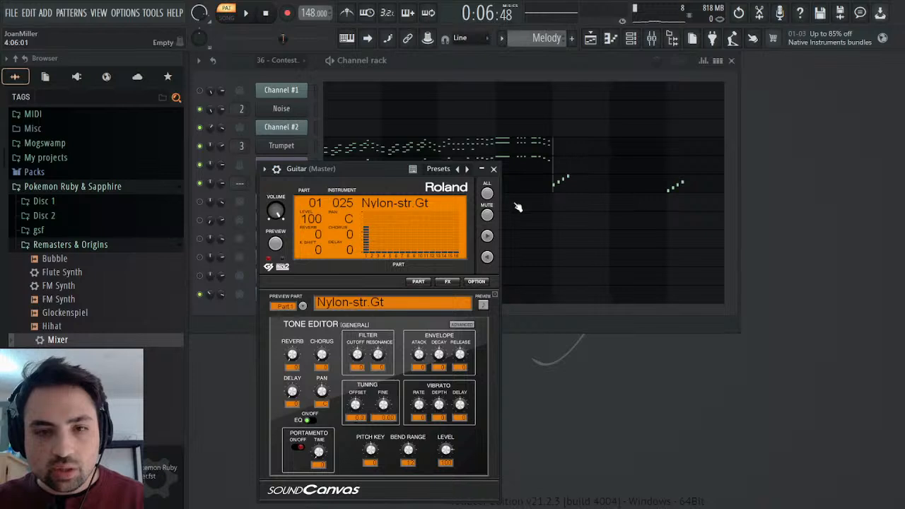
left_click(494, 172)
key("space")
key("space")
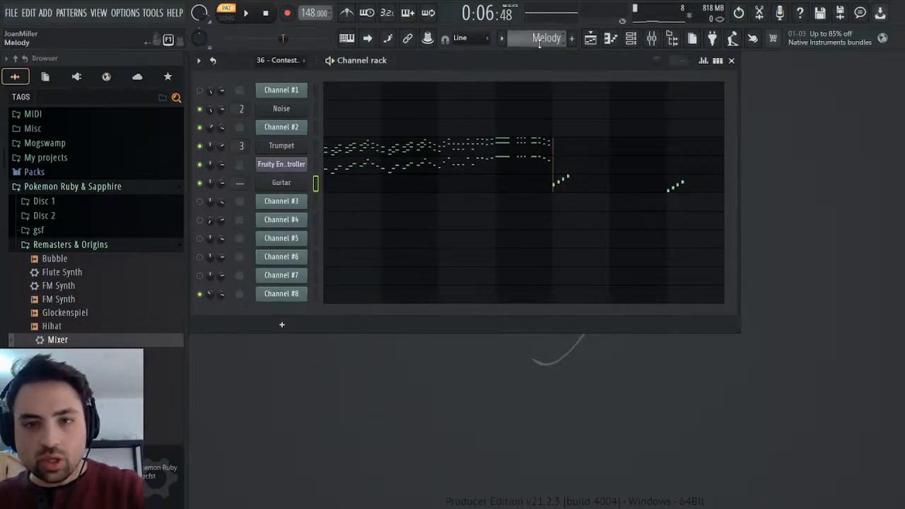
In the 36 - Contest Winner pattern, copy Channel #8's rising four-note runs at bars 6 and 8.
scroll(558, 46, "up", 1)
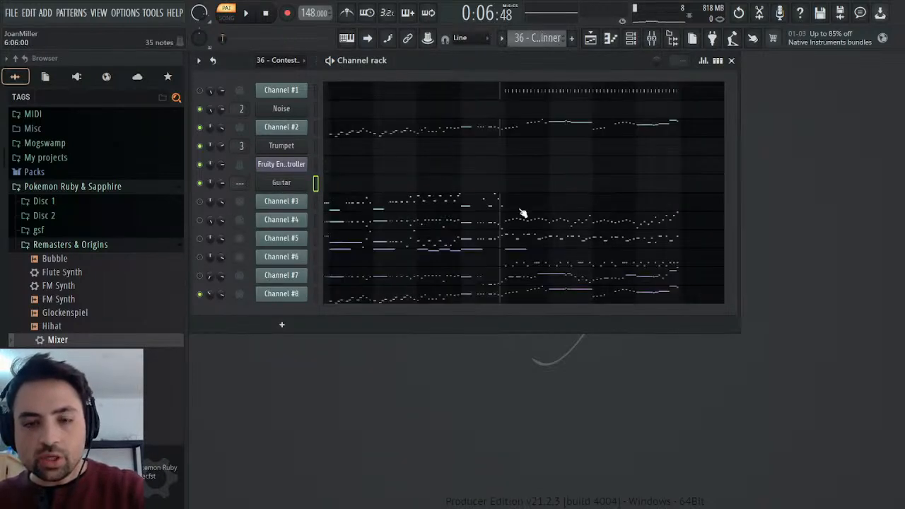
left_click(514, 299)
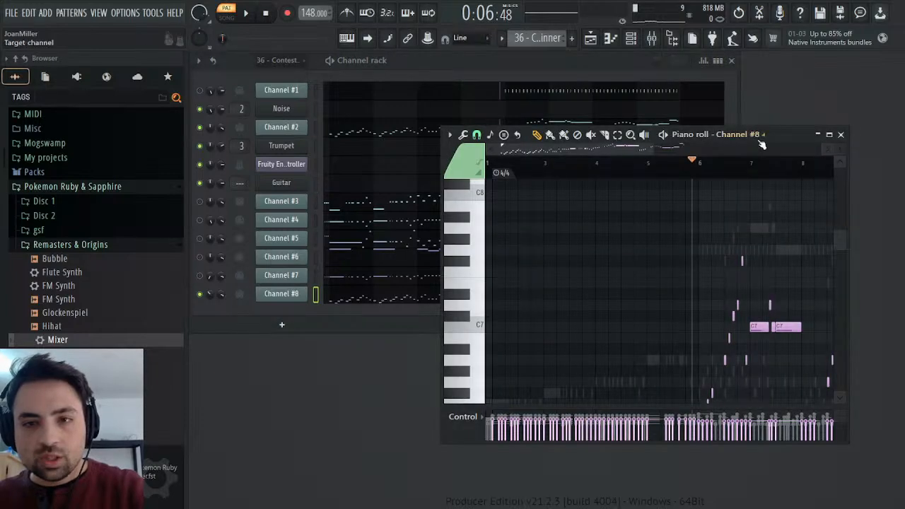
double_click(785, 136)
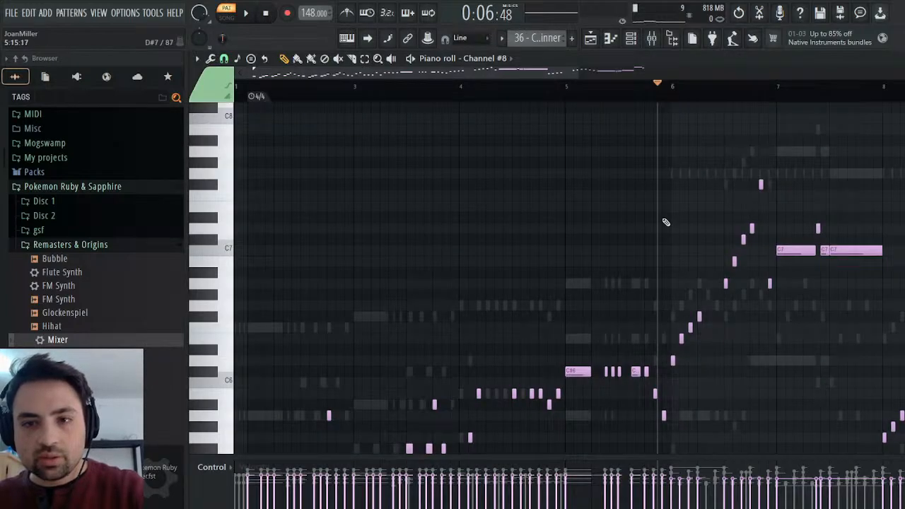
left_click_drag(458, 73, 628, 74)
scroll(509, 240, "down", 3)
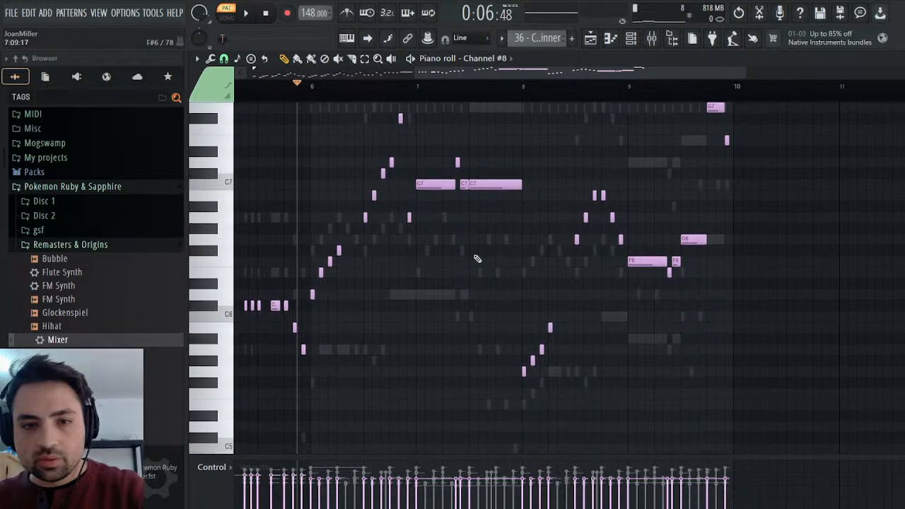
key("space")
left_click_drag(313, 298, 355, 247)
left_click_drag(516, 375, 592, 302)
key("space")
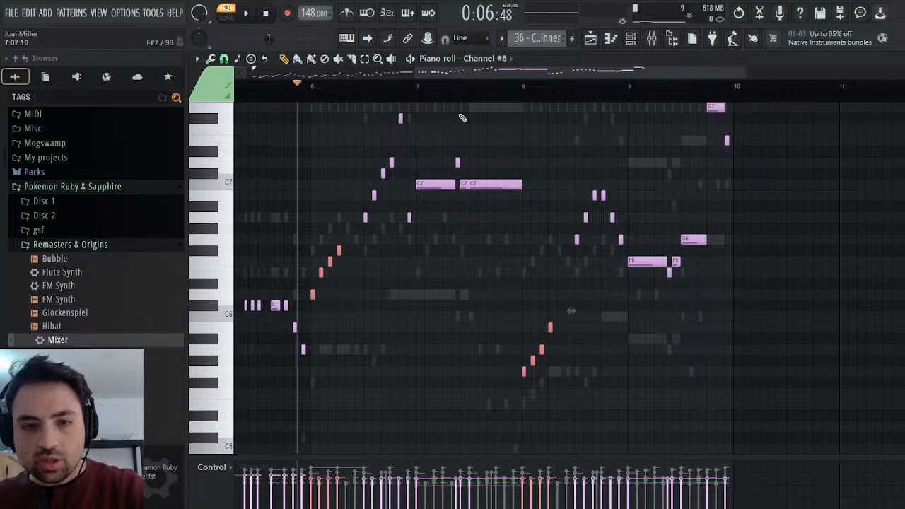
Paste the copied runs into the Melody pattern's Guitar channel, align them with the existing runs at bars 5 and 7, and play them.
left_click(548, 86)
left_click(492, 179)
key("ctrl+v")
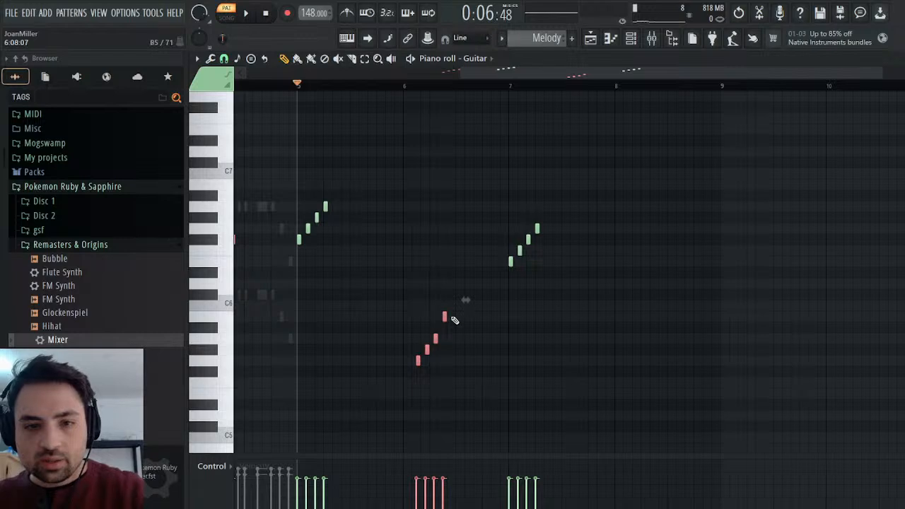
scroll(497, 294, "up", 3)
scroll(434, 166, "left", 4)
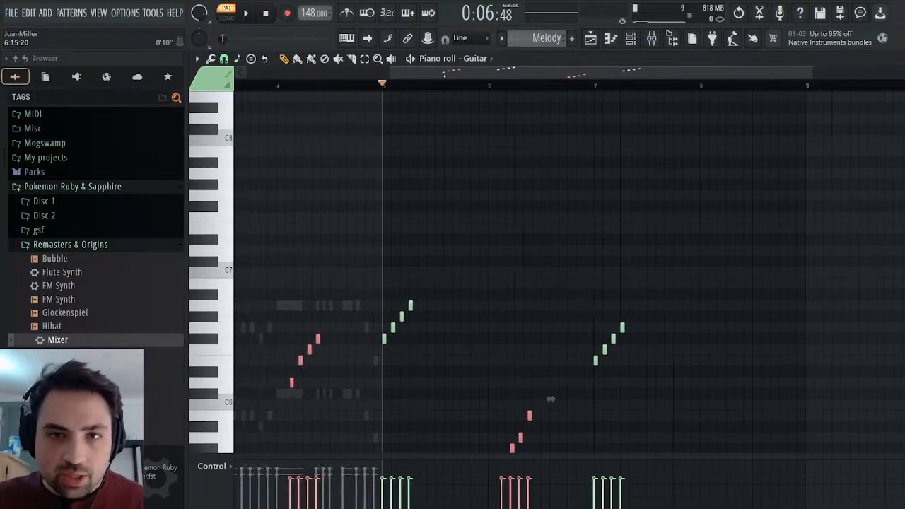
scroll(434, 166, "down", 5)
left_click_drag(393, 177, 486, 180)
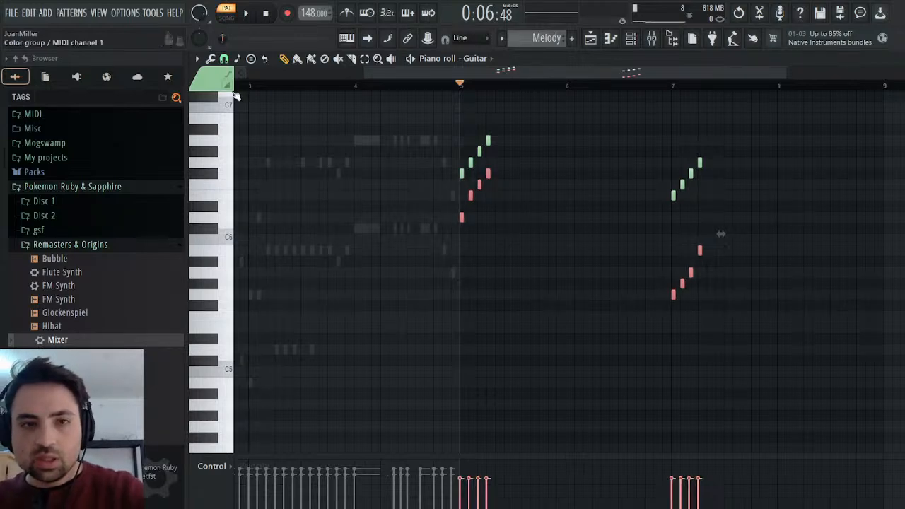
key("ctrl+d")
key("space")
key("space")
Set the Guitar plugin's Part 2 instrument to Nylon-str.Gt and play the Melody pattern.
key("F6")
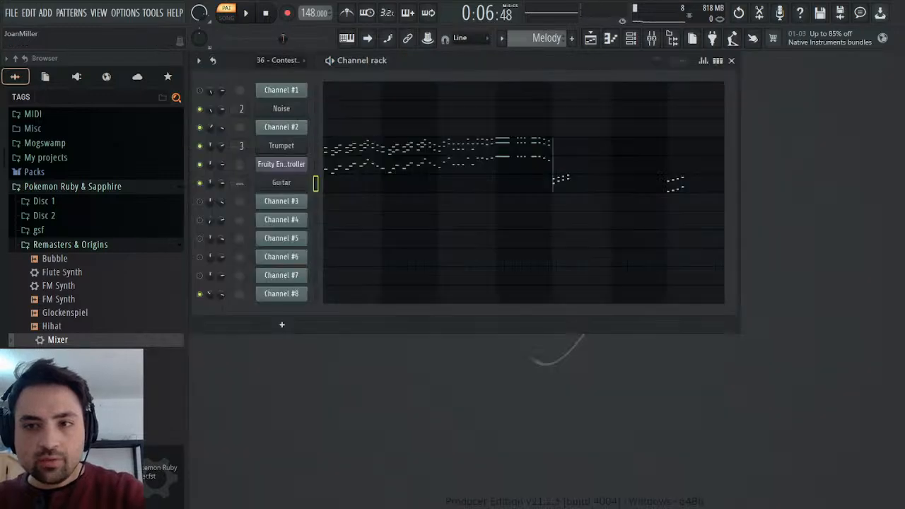
left_click(282, 182)
left_click(283, 306)
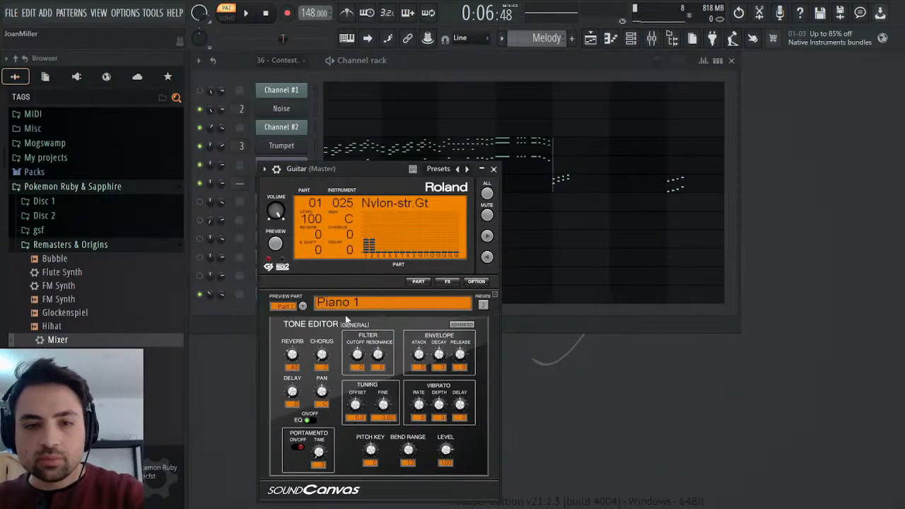
key("space")
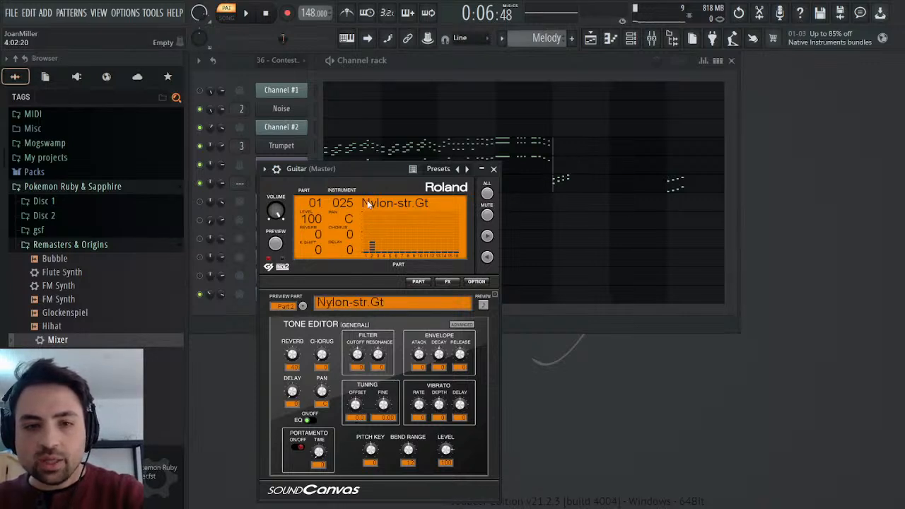
key("space")
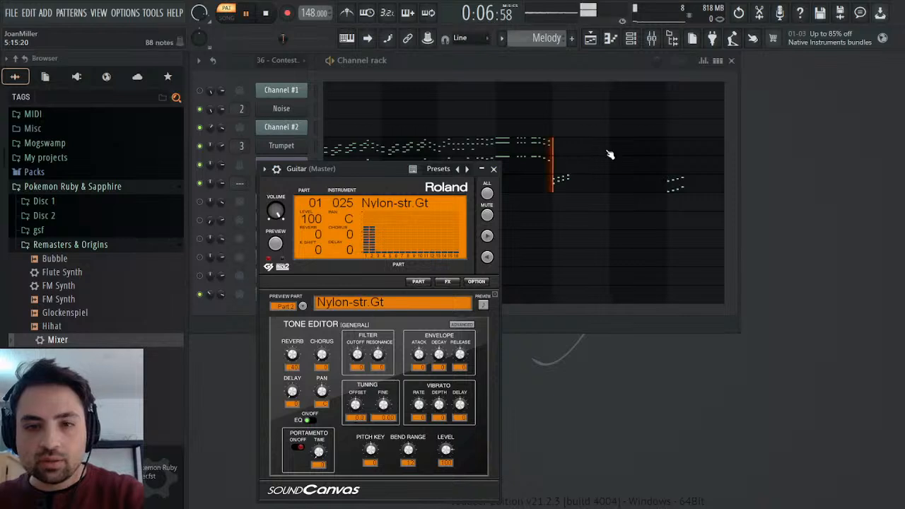
Set the reverb of the Guitar plugin's Part 2 to 0, close the plugin and stop playback.
left_click(493, 169)
left_click(281, 181)
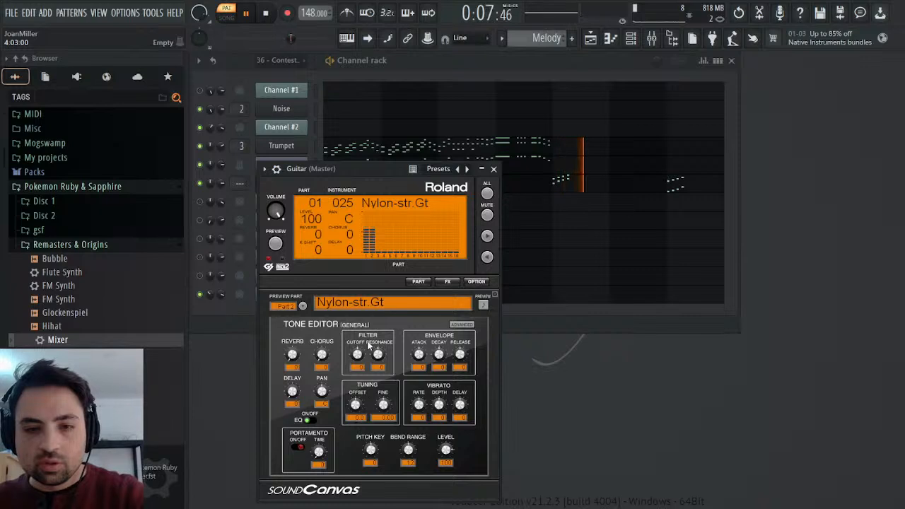
left_click(494, 169)
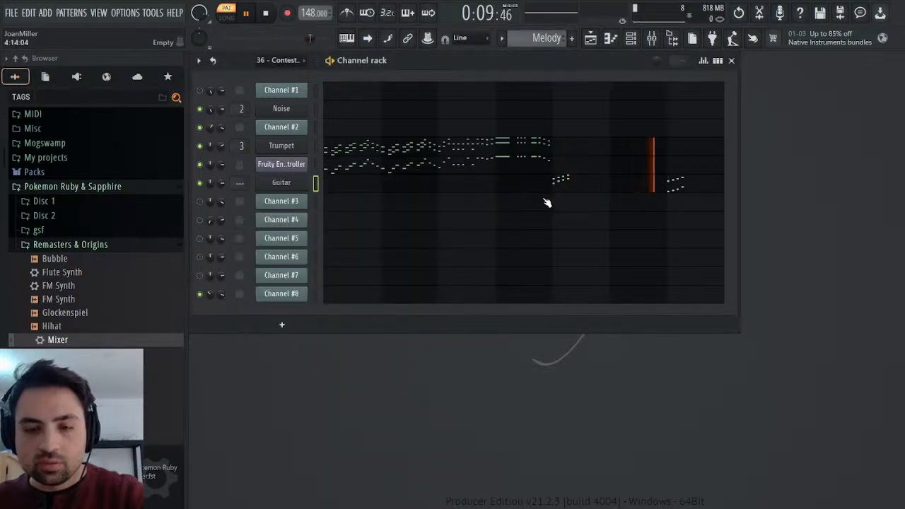
key("space")
Assign the Guitar channel to mixer track 4, load the Piano mixer track preset onto it and rename the track Guitar.
left_click(287, 182)
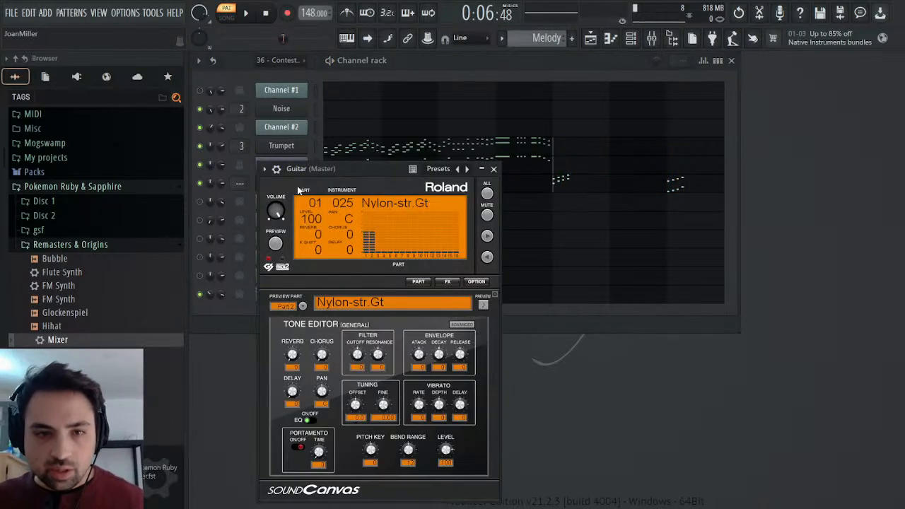
left_click(275, 170)
left_click(485, 201)
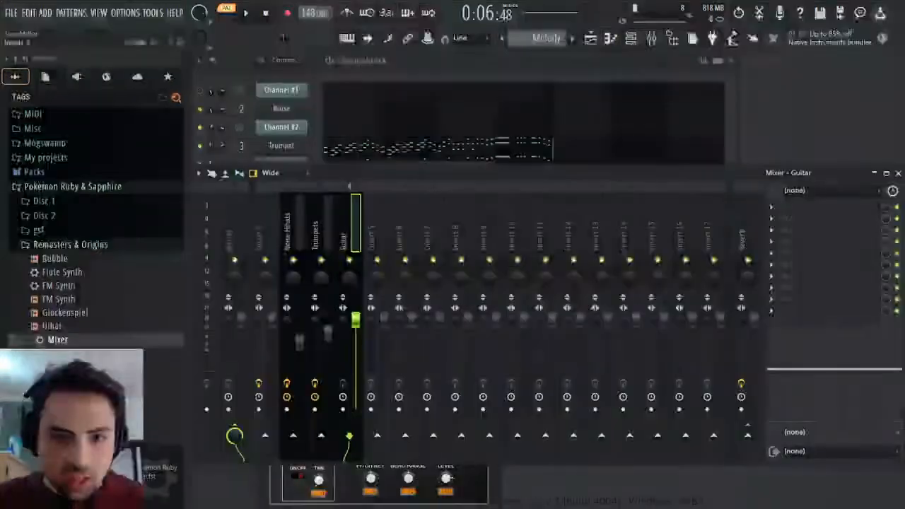
left_click_drag(771, 253, 821, 293)
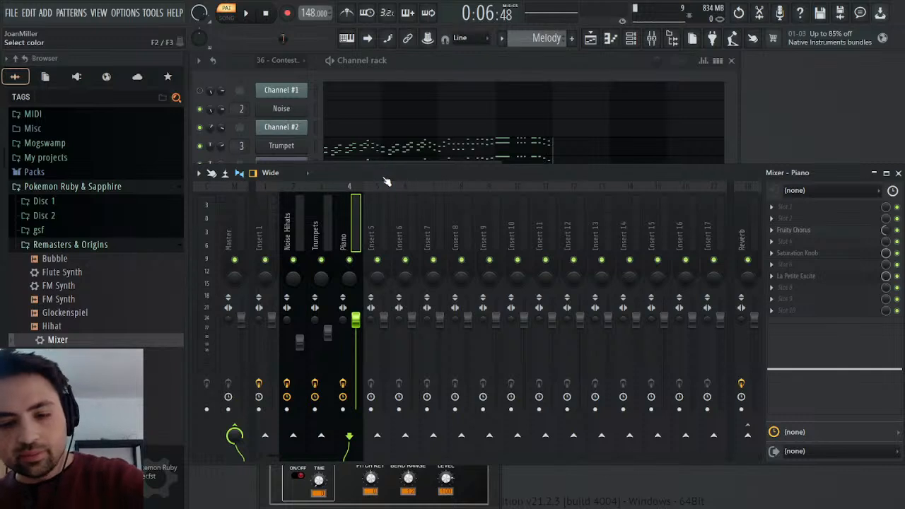
type("Guitar")
key("Return")
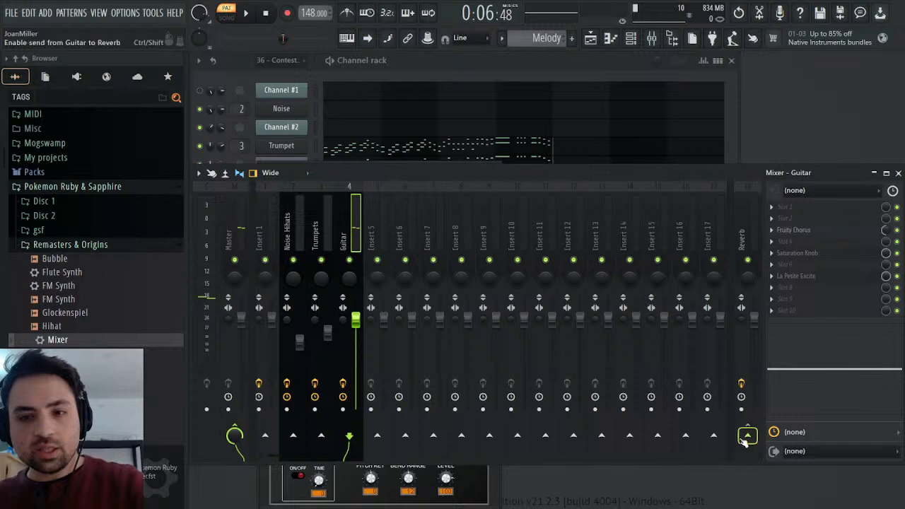
Route the Guitar mixer track only to the Reverb track, play the pattern, and close the mixer and plugin windows.
left_click(779, 458)
key("space")
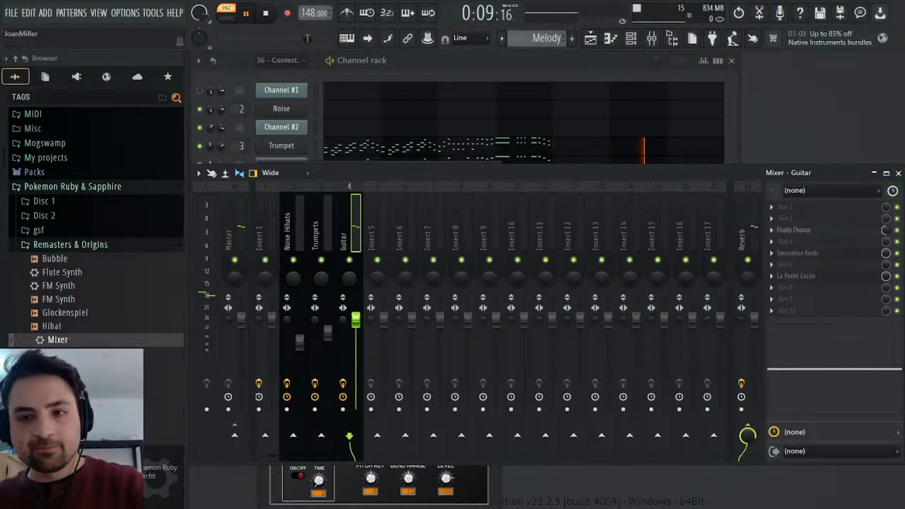
left_click(898, 173)
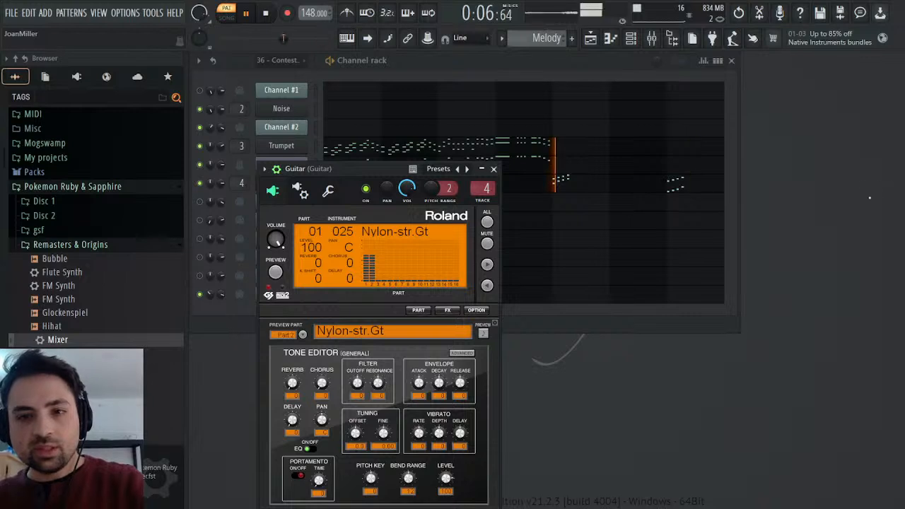
left_click(493, 168)
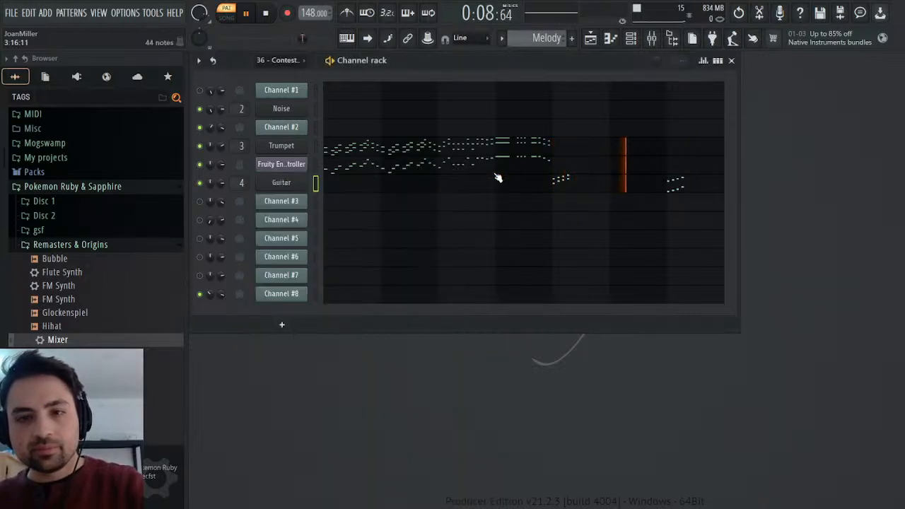
key("space")
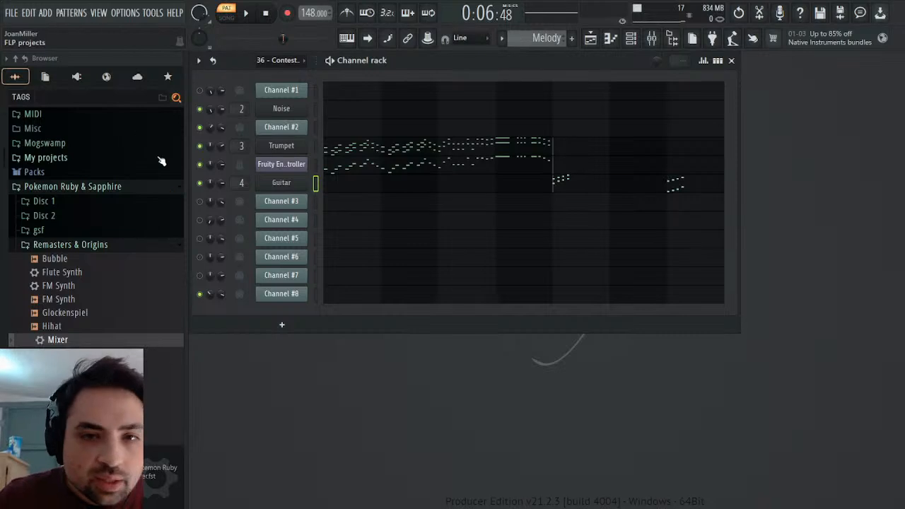
Raise the Guitar channel's level adjustment volume and lower the Guitar mixer track's fader while the Melody pattern plays.
left_click(652, 38)
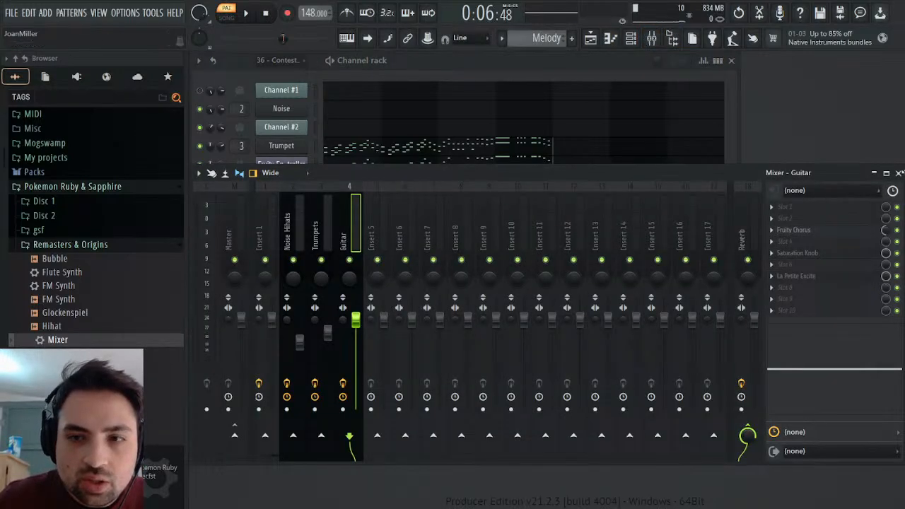
left_click(899, 173)
left_click(287, 183)
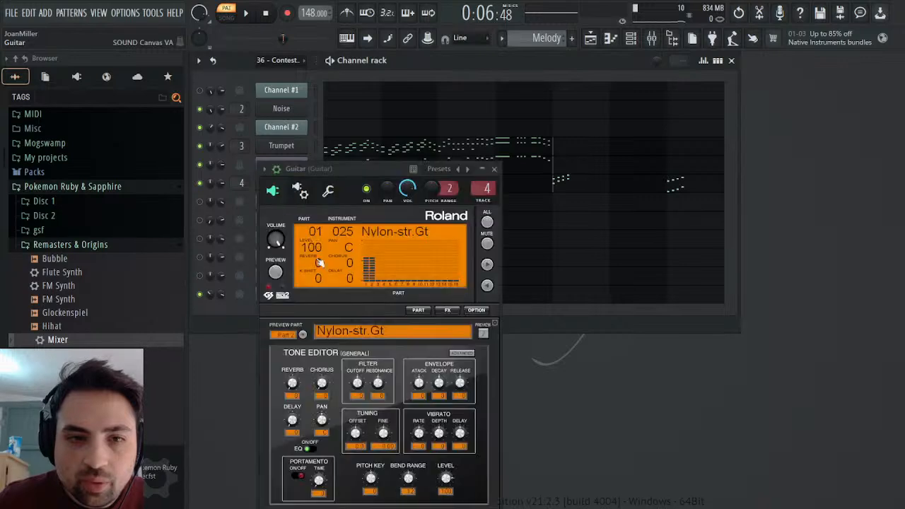
left_click(339, 192)
left_click_drag(306, 237, 307, 223)
left_click(246, 14)
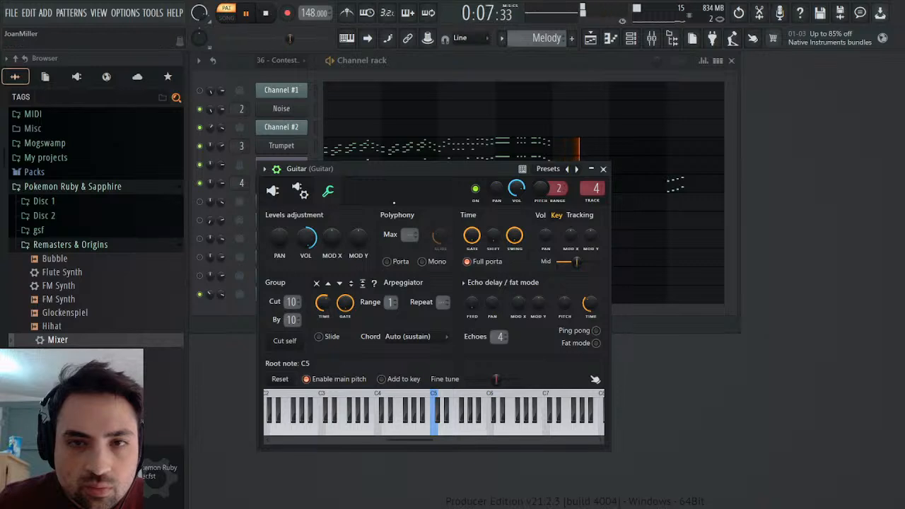
left_click(652, 40)
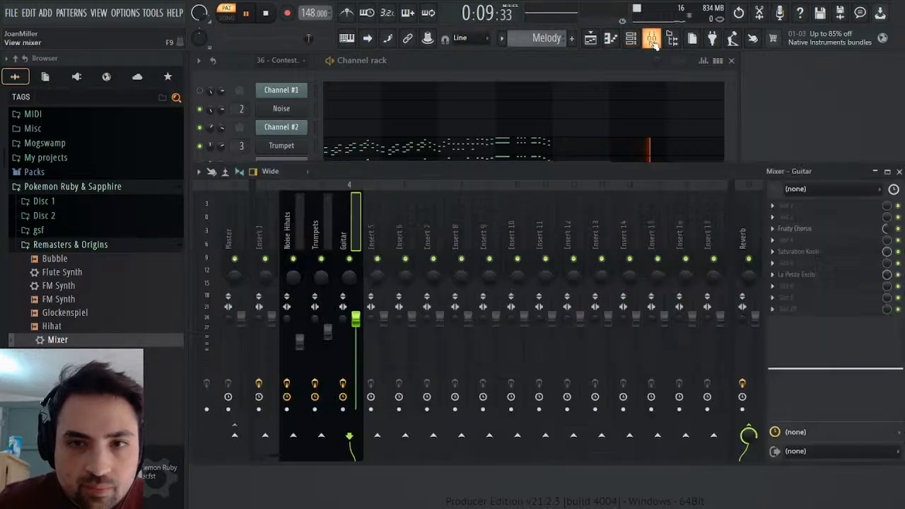
scroll(357, 318, "down", 6)
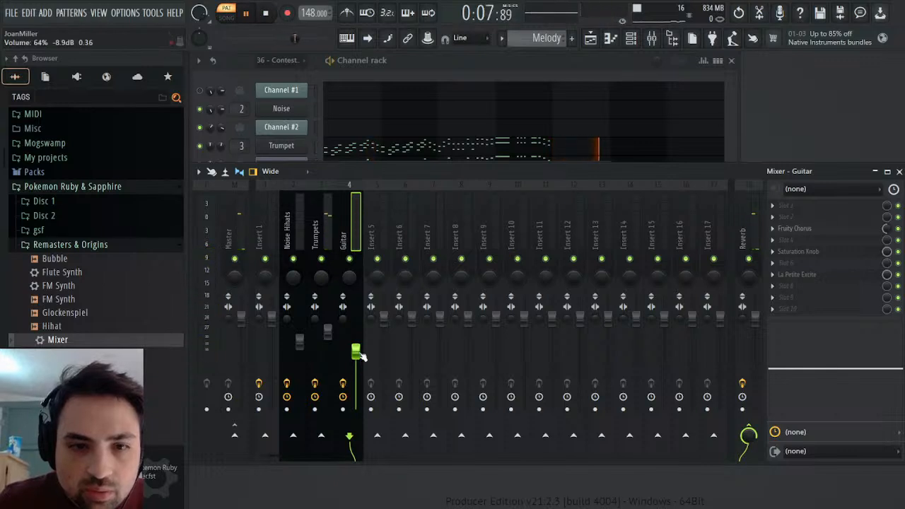
Raise the Guitar mixer track's fader slightly, close the mixer, stop playback and close the Guitar plugin window.
scroll(357, 352, "up", 2)
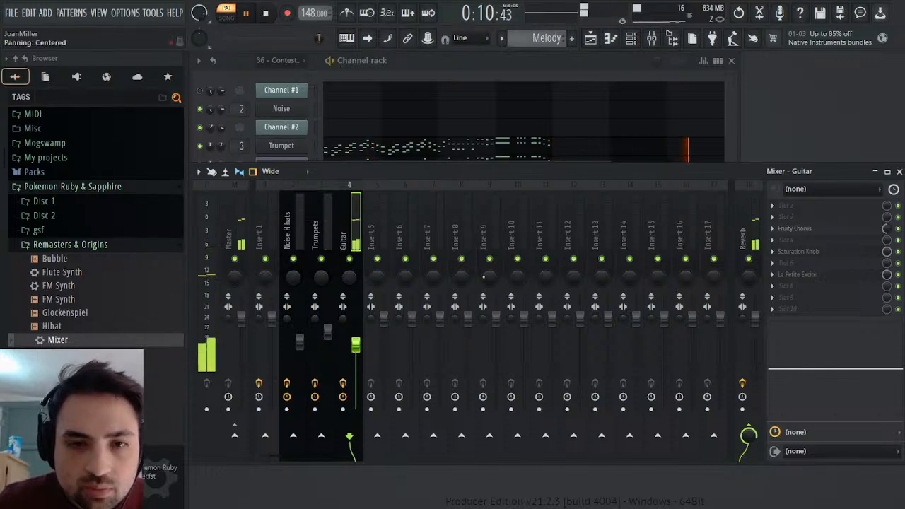
left_click(899, 171)
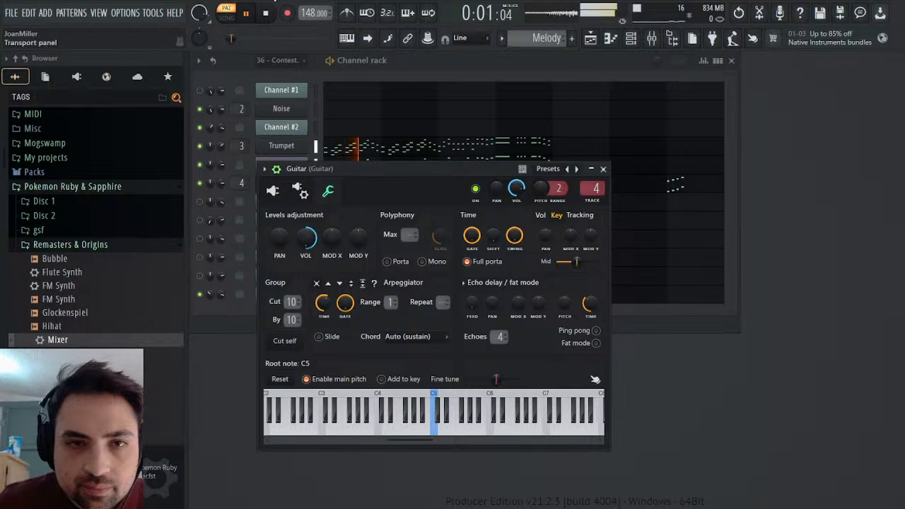
left_click(286, 13)
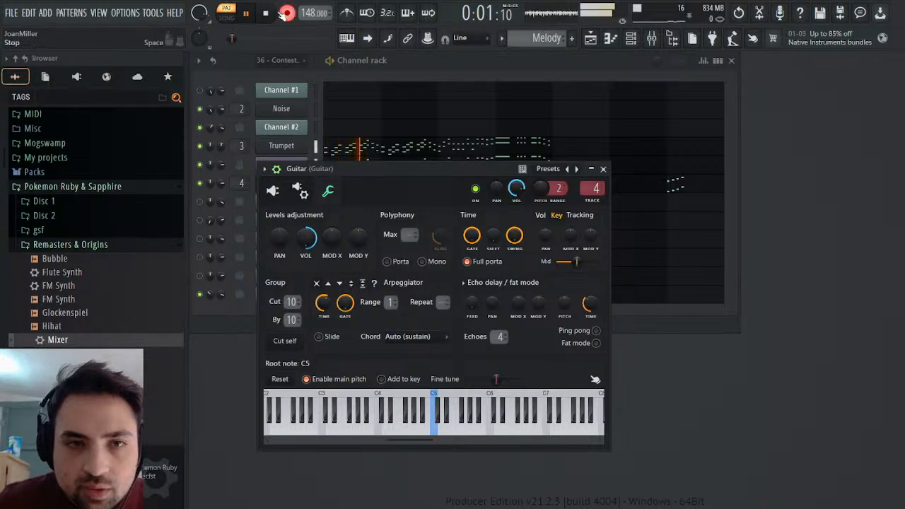
key("space")
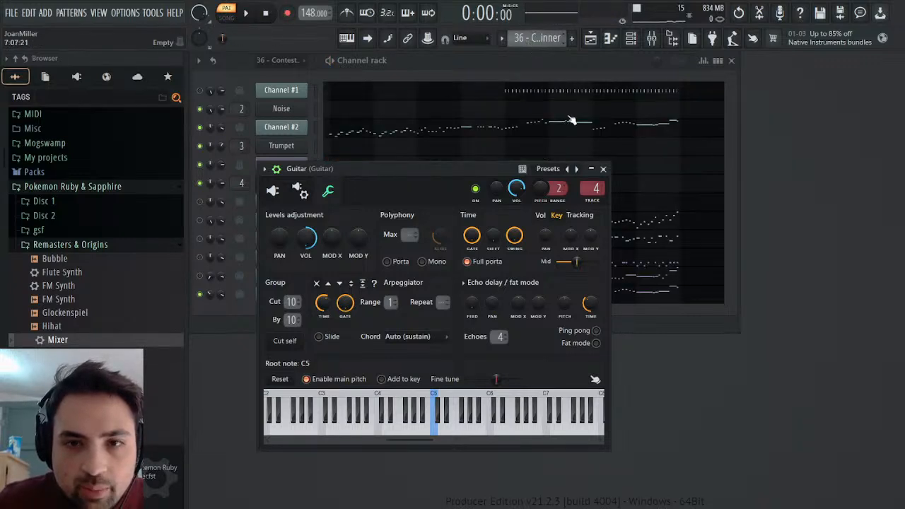
left_click(603, 169)
Clone the Guitar channel, set the copy's Part 2 to the Flute instrument (074), and rename the channel Flute.
right_click(299, 184)
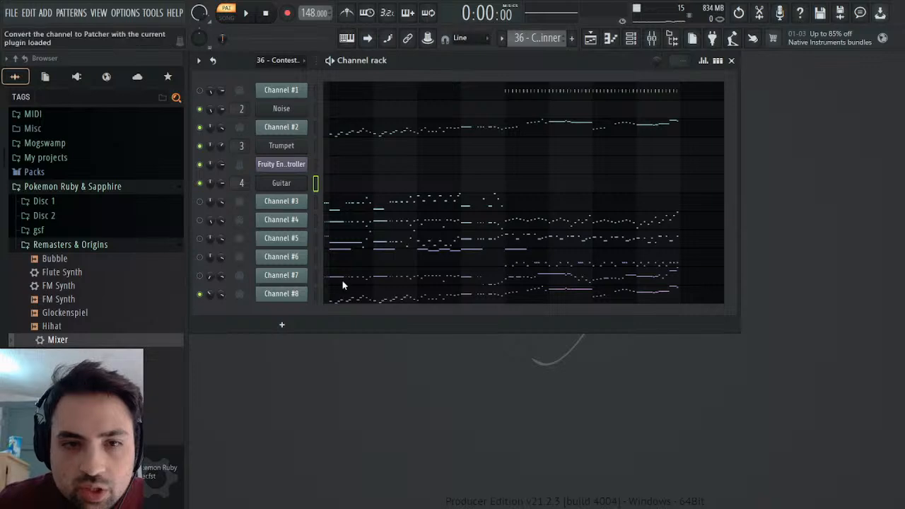
left_click(347, 290)
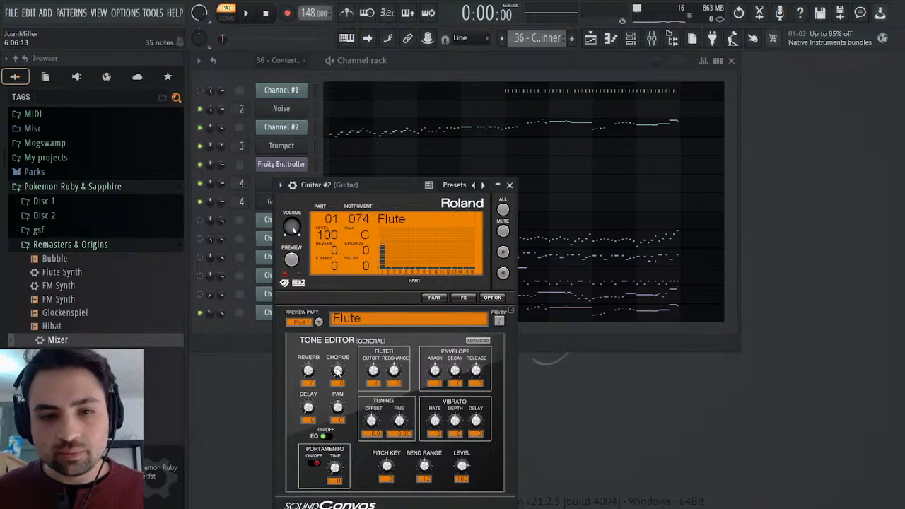
left_click(319, 321)
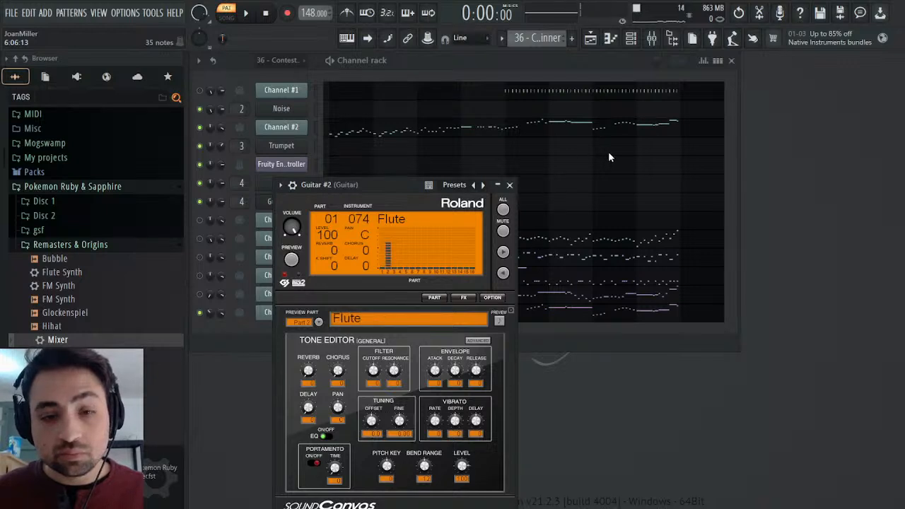
left_click(509, 185)
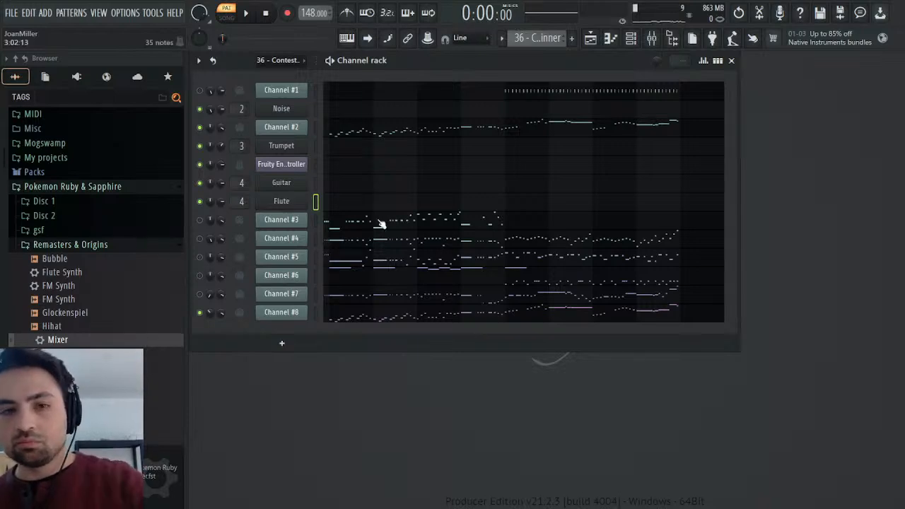
Assign the Flute channel to mixer track 5 named Flute, route it only to Reverb, and load the Mixer preset onto it.
left_click(300, 205)
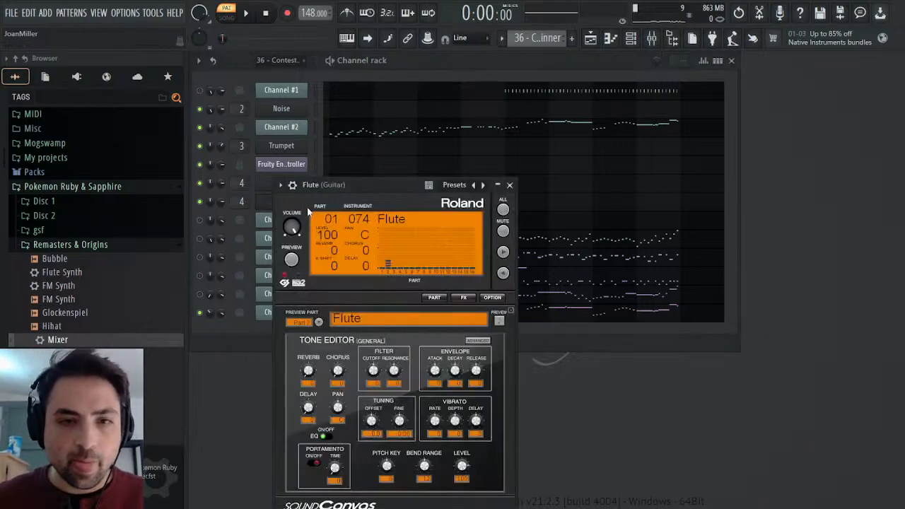
left_click(500, 223)
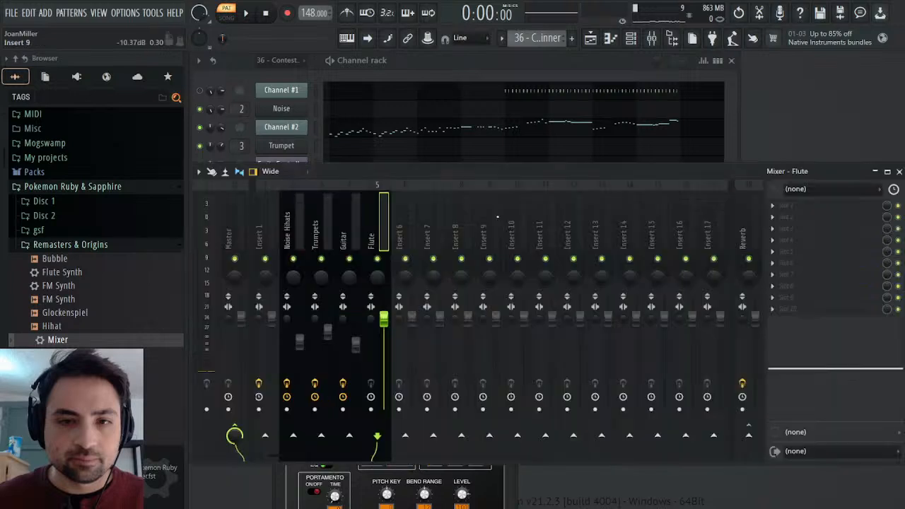
left_click(748, 428, "ctrl")
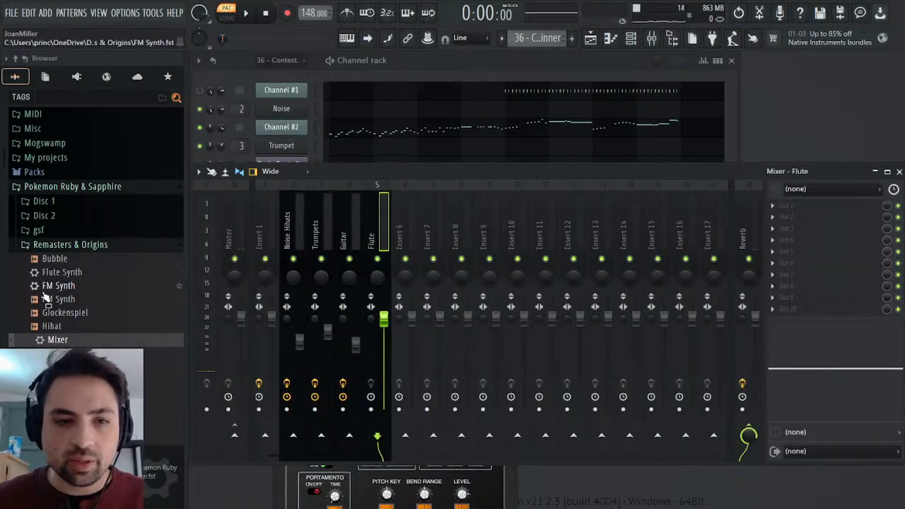
left_click_drag(57, 339, 88, 341)
left_click_drag(864, 262, 818, 257)
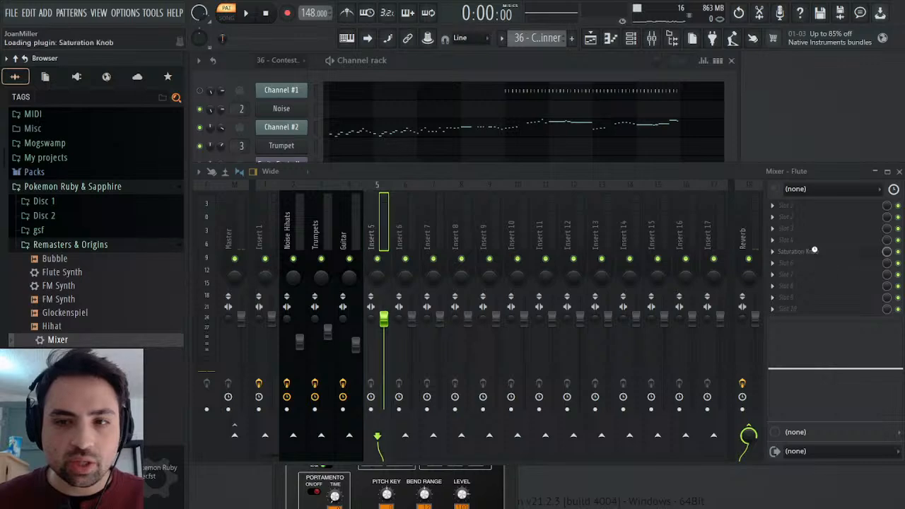
left_click(898, 172)
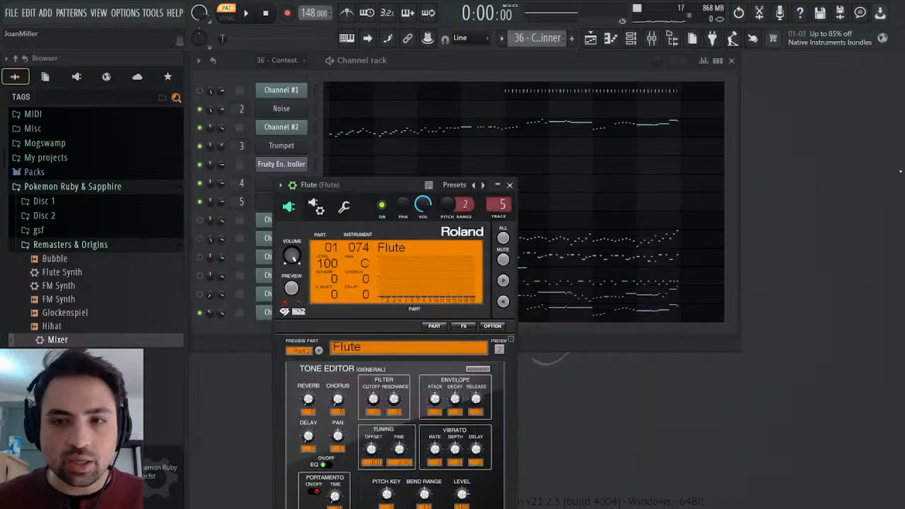
left_click(509, 185)
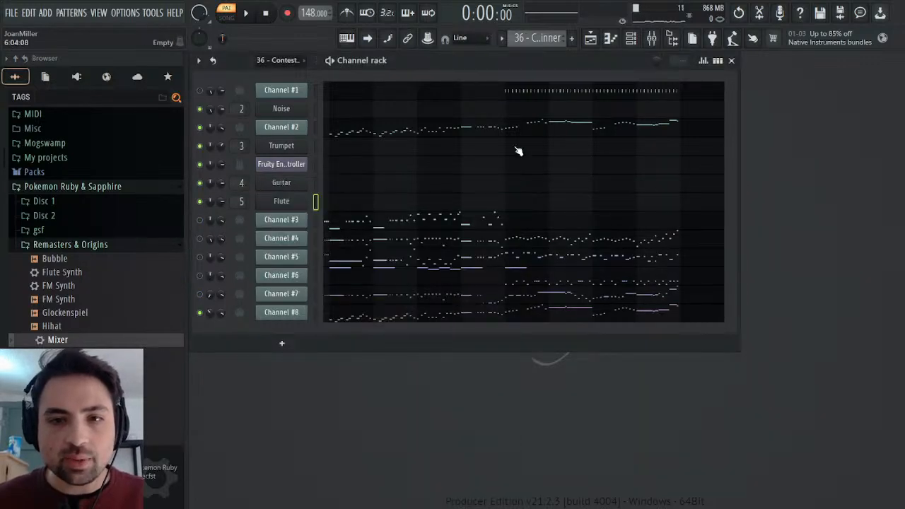
In the 36 - Contest Winner pattern, select and copy Channel #2's high melody notes from mid-bar 6 through bar 9.
left_click(550, 133)
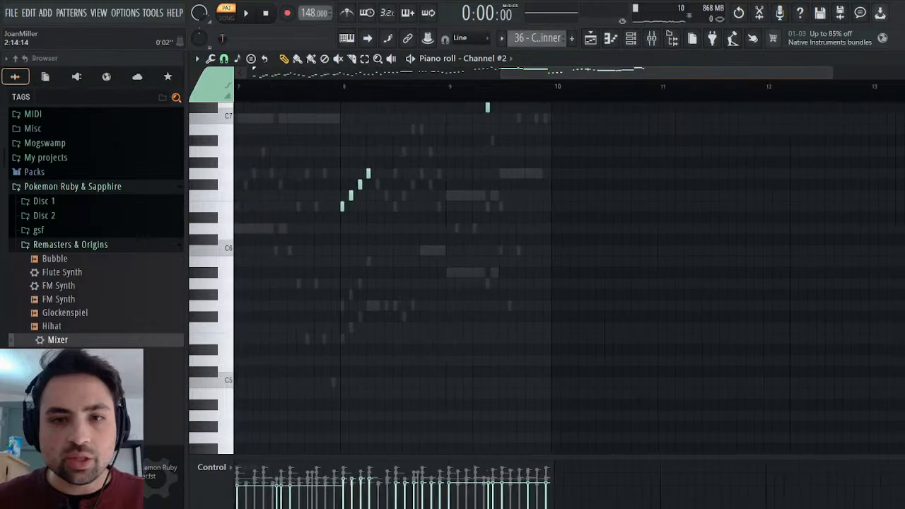
left_click_drag(629, 189, 371, 364)
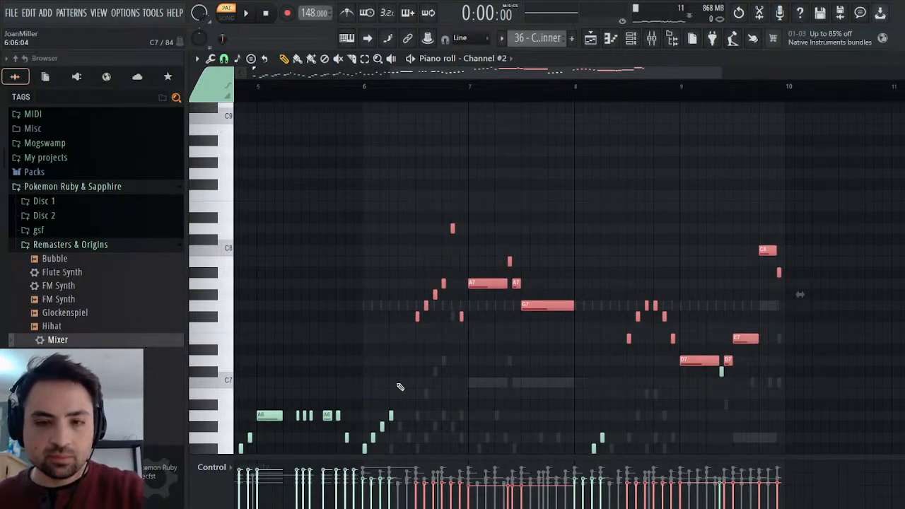
left_click_drag(832, 202, 392, 400)
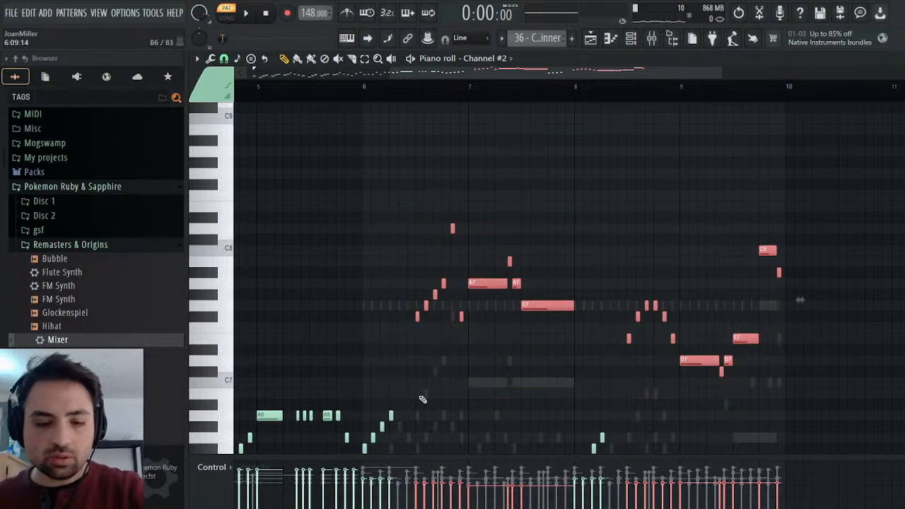
left_click_drag(411, 103, 420, 102)
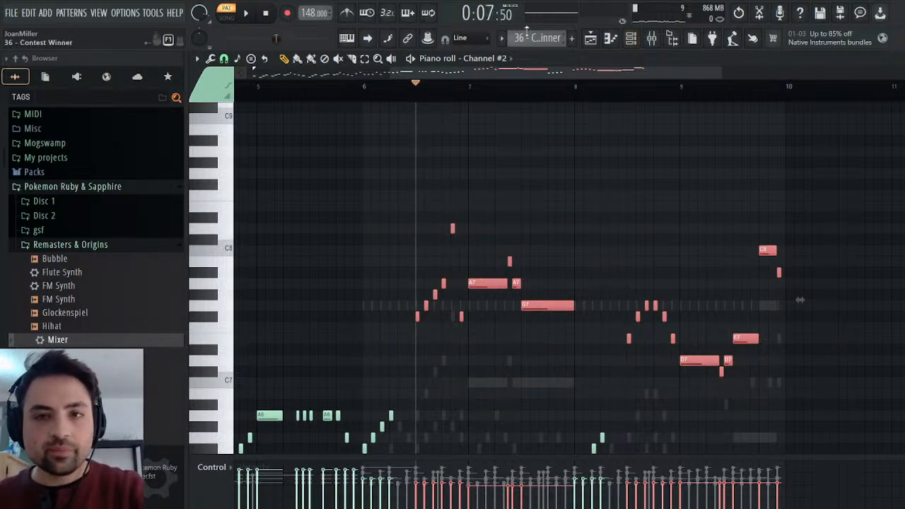
Paste the copied notes into the Flute piano roll of the Melody pattern and nudge them slightly earlier.
left_click(571, 73)
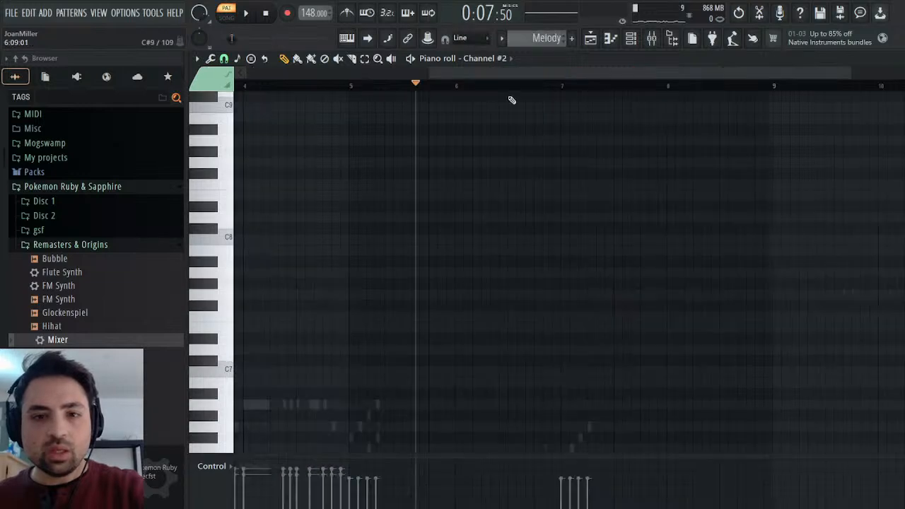
left_click(481, 186)
scroll(443, 267, "down", 5)
left_click(392, 84)
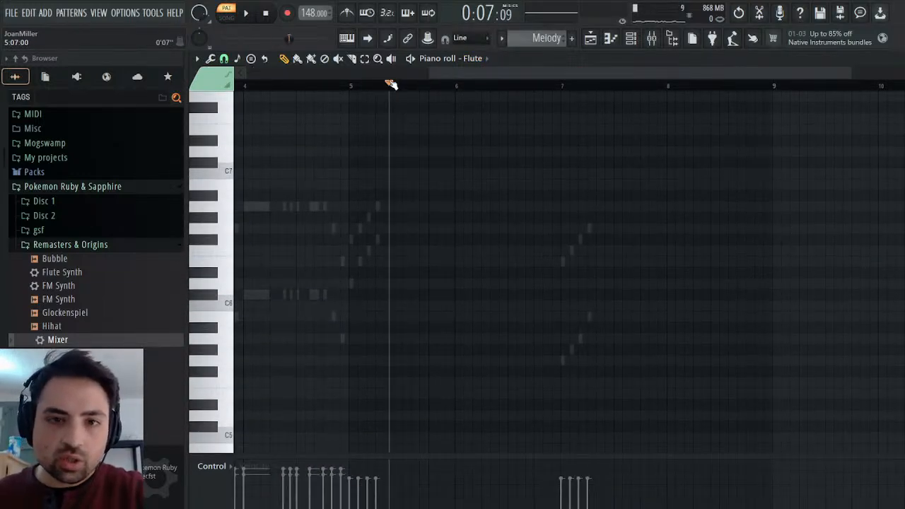
key("ctrl+v")
scroll(566, 199, "up", 1)
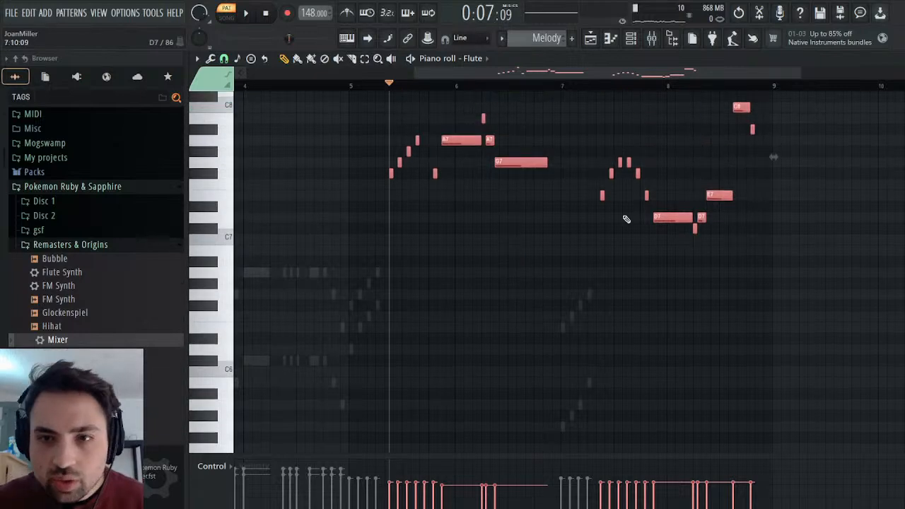
left_click_drag(711, 195, 708, 195)
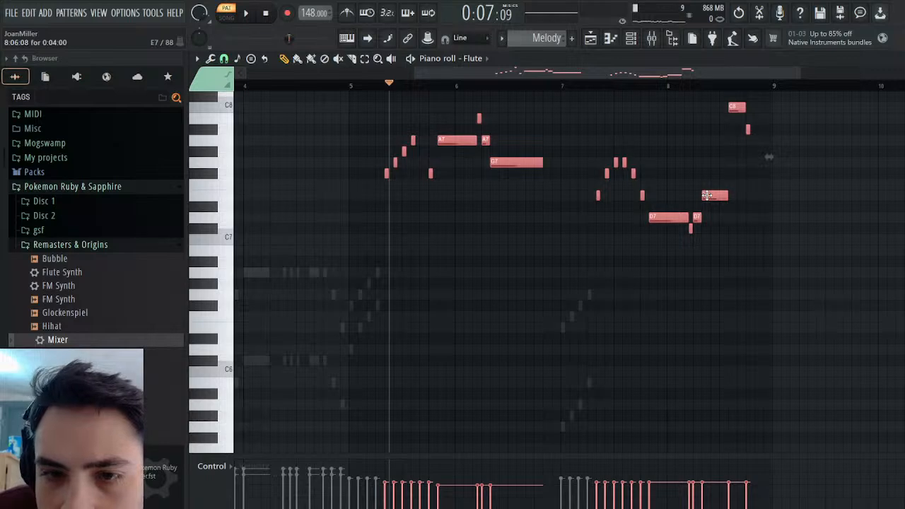
Compare the timing with Channel #2 in 36 - Contest Winner and move all Flute notes later to start midway through bar 5.
left_click(377, 87)
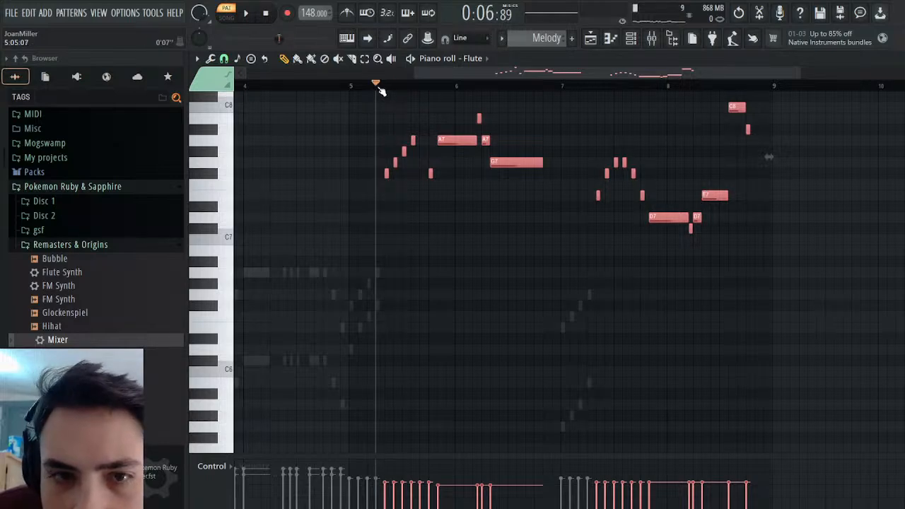
scroll(556, 39, "down", 1)
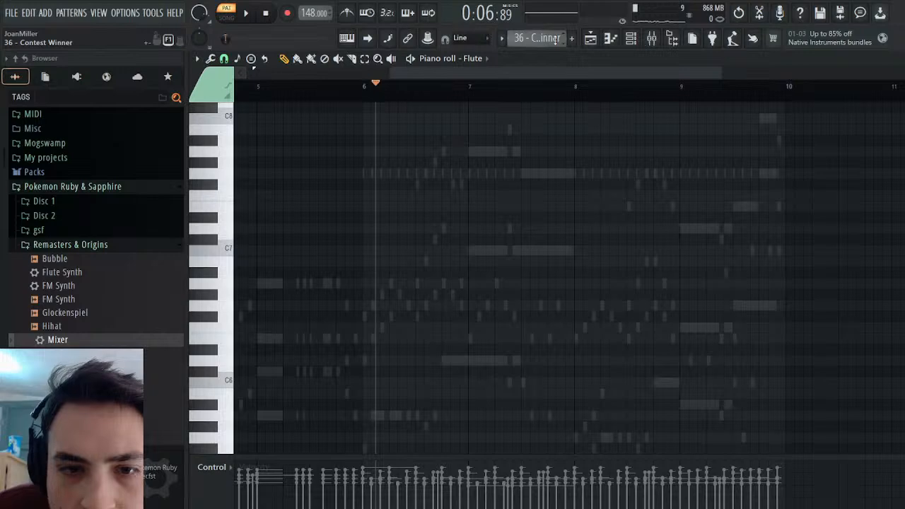
scroll(556, 39, "up", 1)
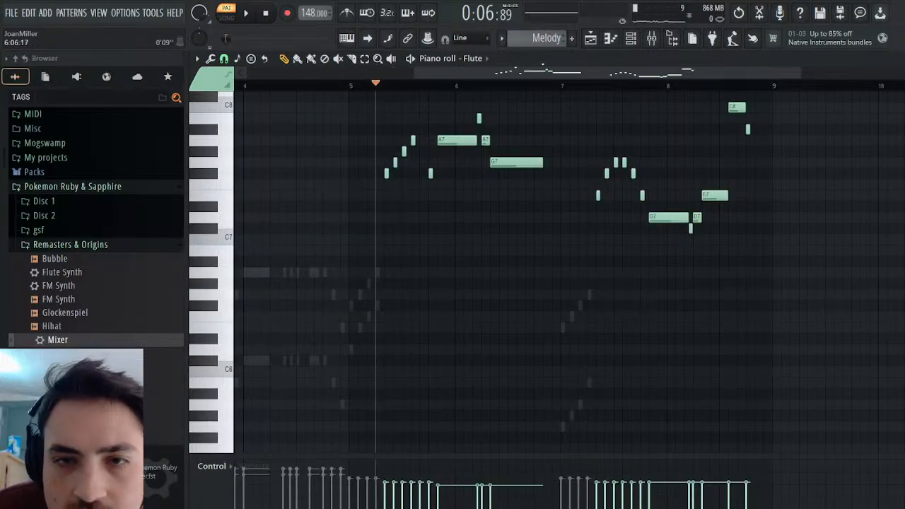
scroll(531, 43, "down", 1)
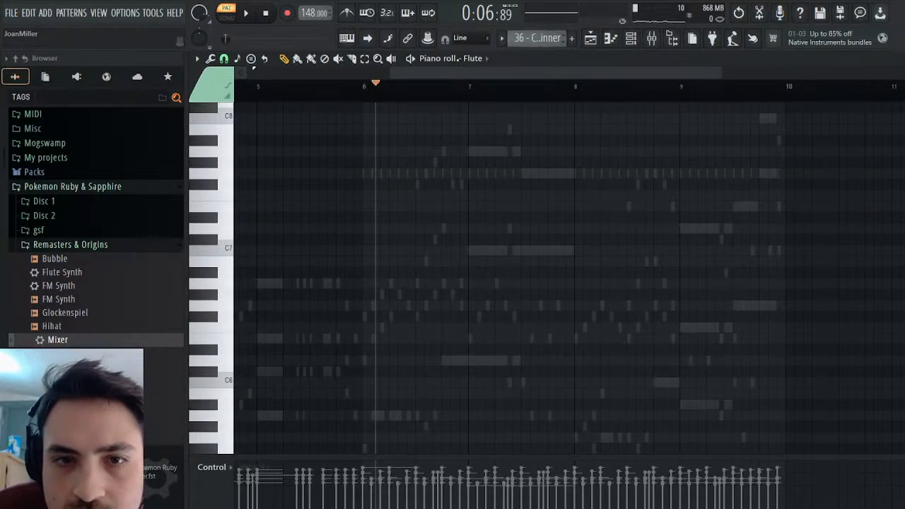
right_click(500, 199)
right_click(501, 198)
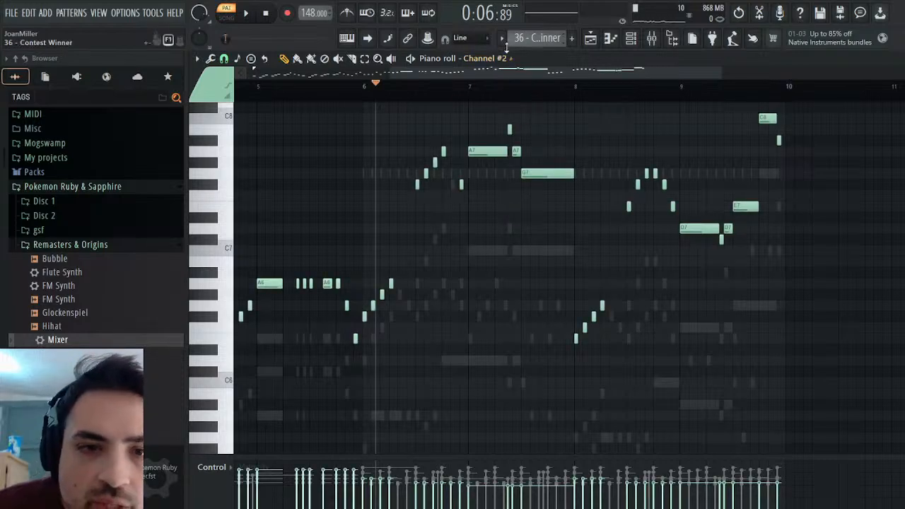
key("KP_Add")
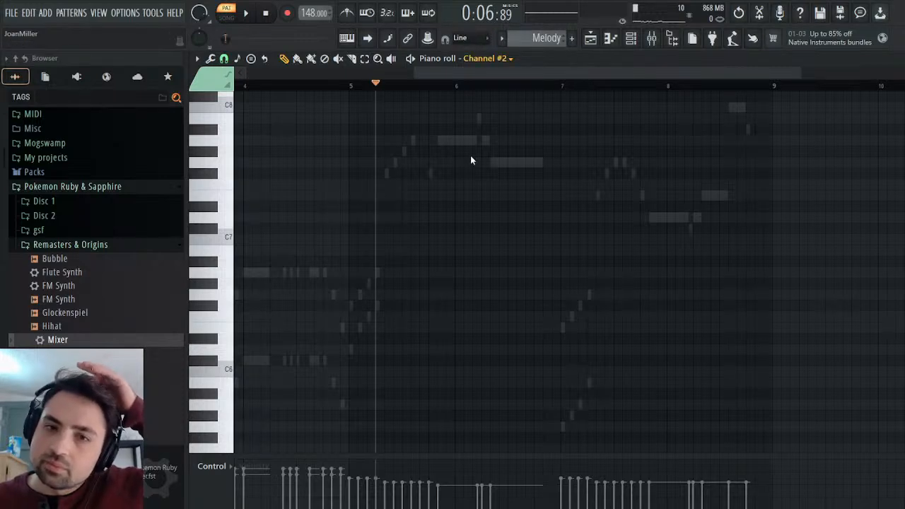
right_click(477, 203)
right_click(477, 203)
key("ctrl+a")
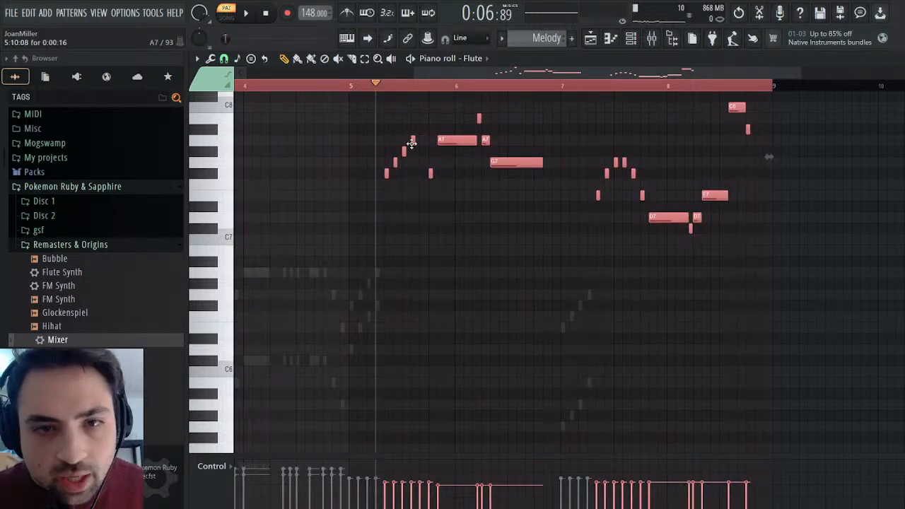
left_click_drag(412, 143, 429, 143)
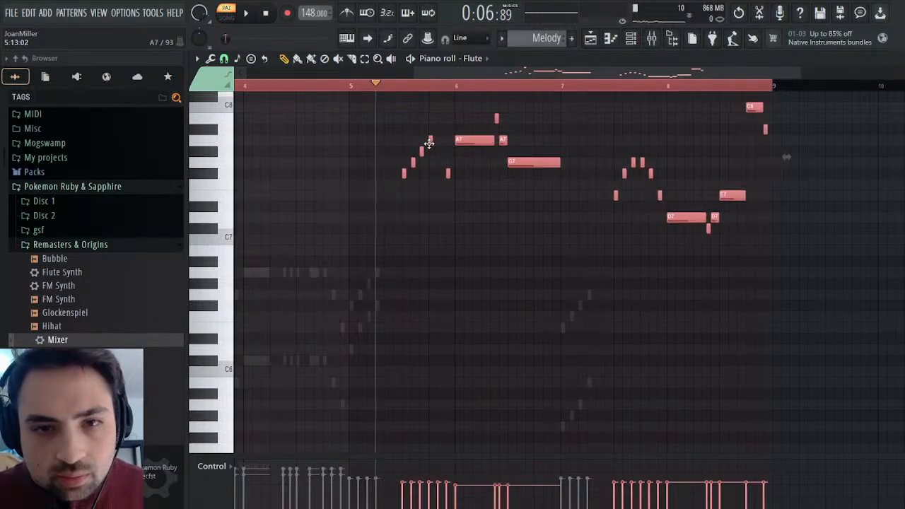
Play the Melody pattern with the Flute part, stop playback, and look at the Drums pattern before returning to Melody.
left_click(353, 85)
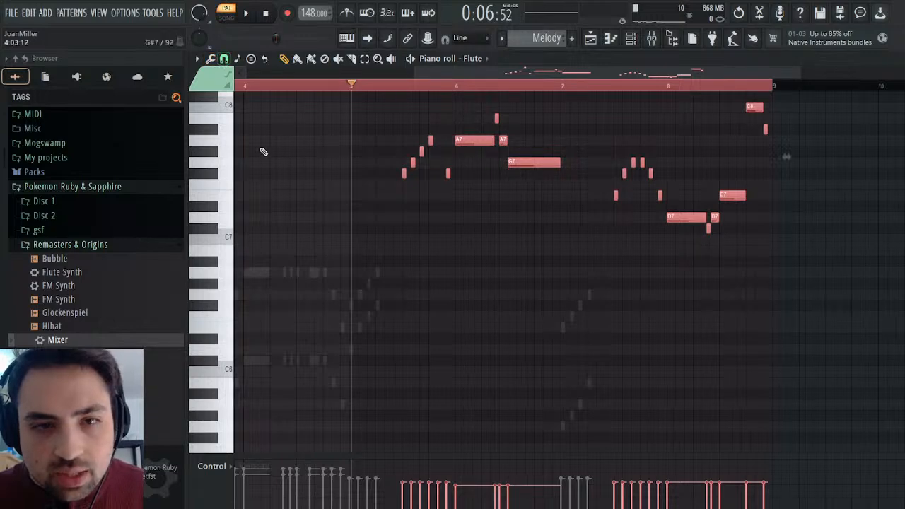
left_click(247, 14)
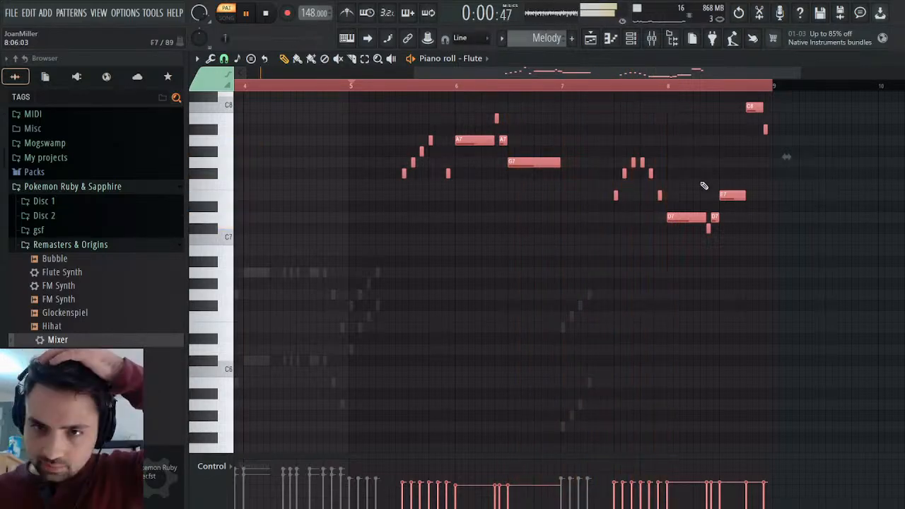
key("space")
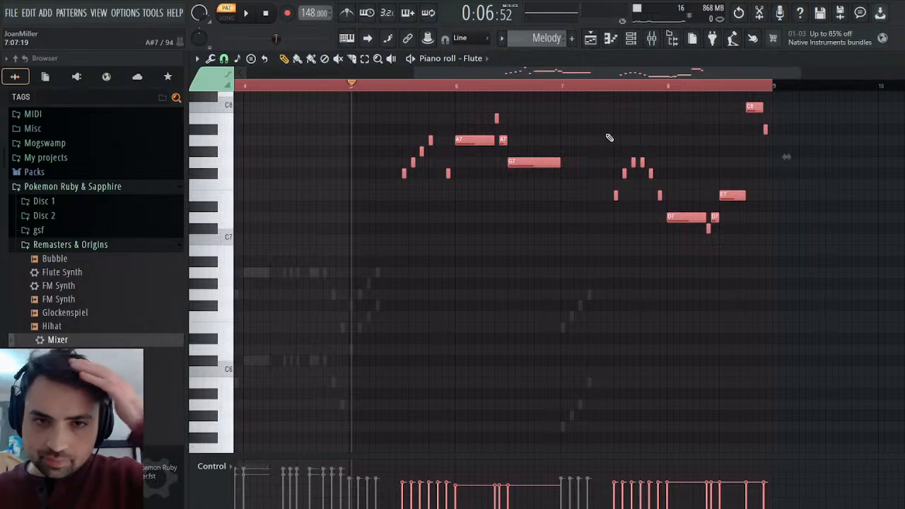
scroll(554, 39, "down", 2)
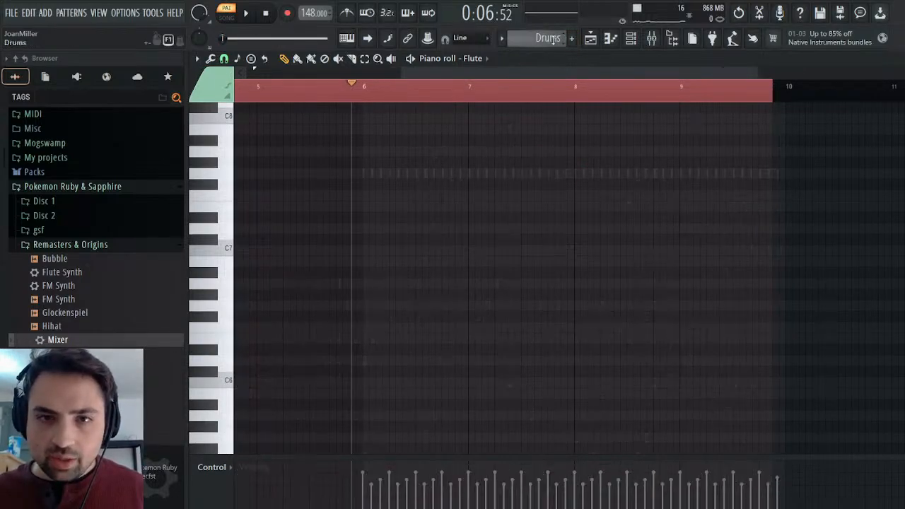
scroll(554, 39, "up", 2)
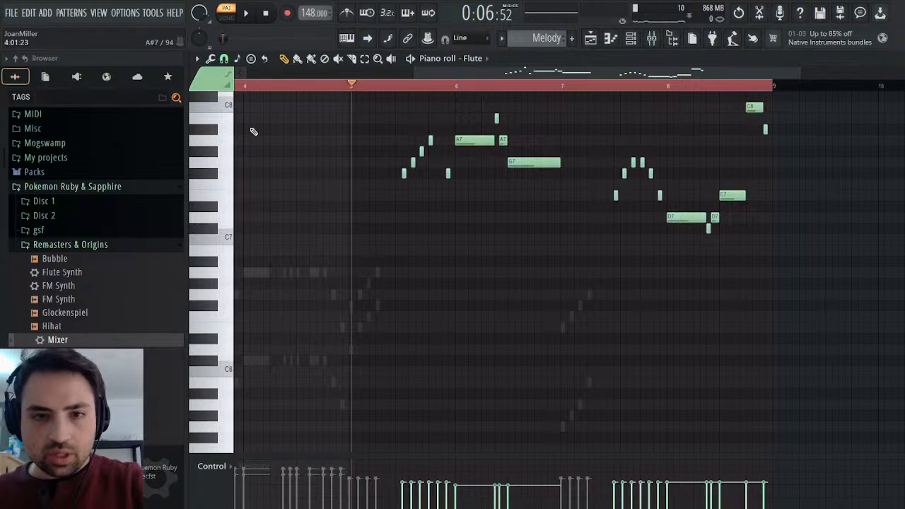
Play the Flute part in the Melody pattern and adjust the Flute instrument's filter cutoff while listening.
key("space")
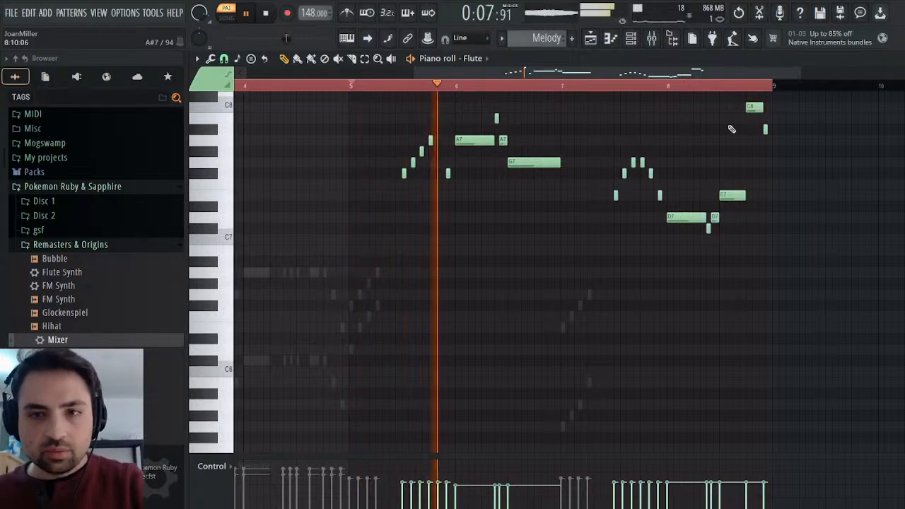
key("Escape")
key("space")
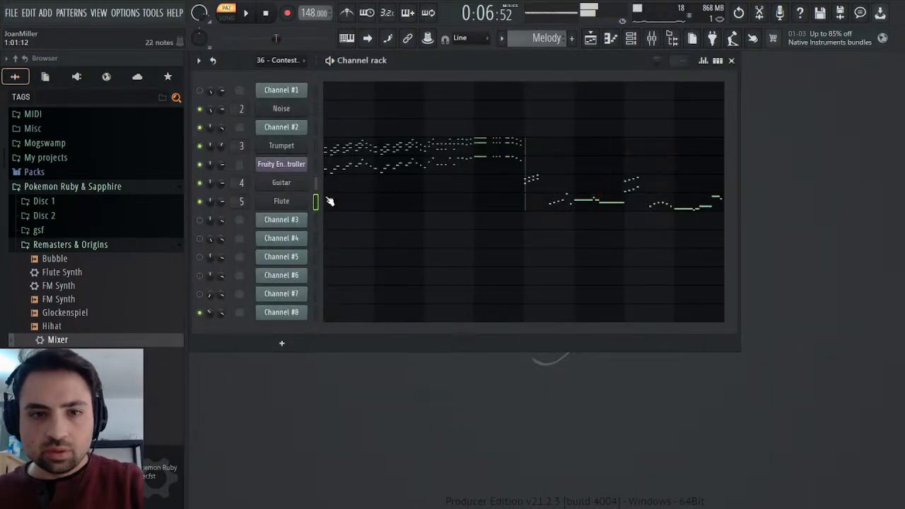
left_click(297, 201)
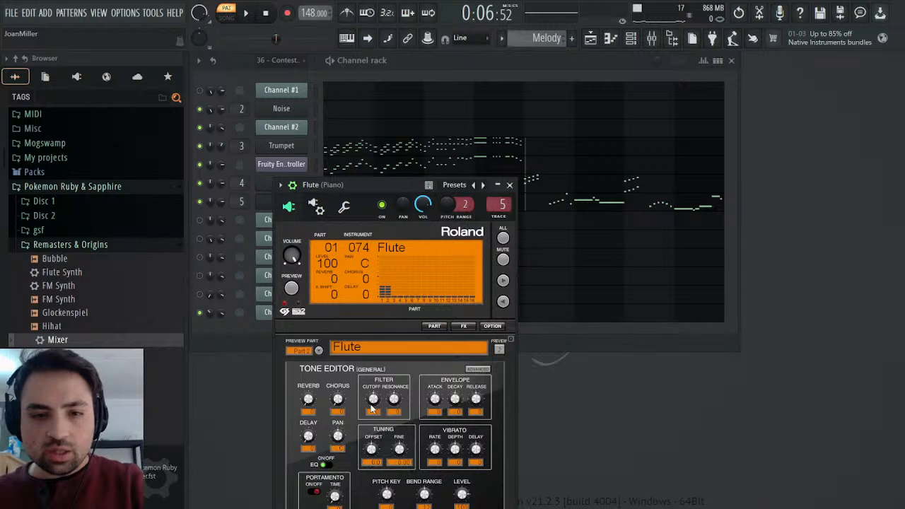
key("space")
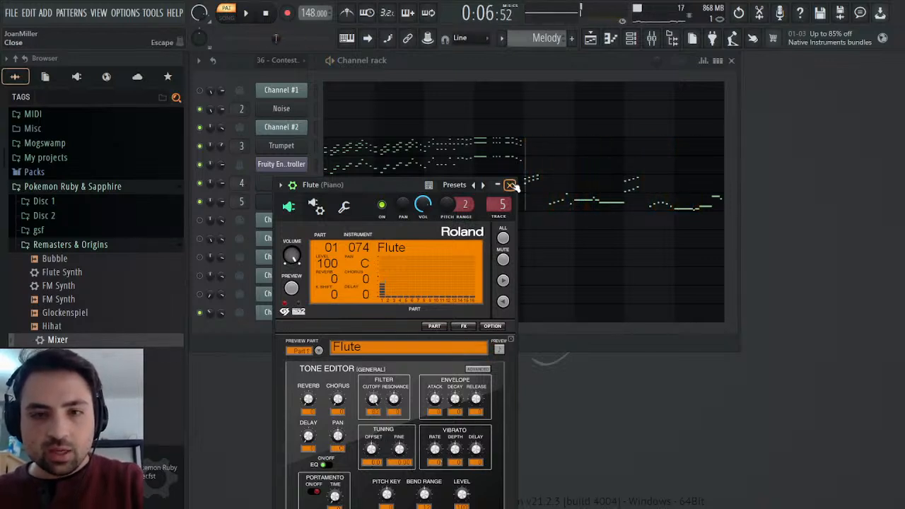
left_click(510, 184)
In the 36 - Contest Winner pattern, select and copy Channel #8's high melody notes from mid-bar 6 through bar 9.
scroll(563, 39, "up", 1)
left_click(557, 309)
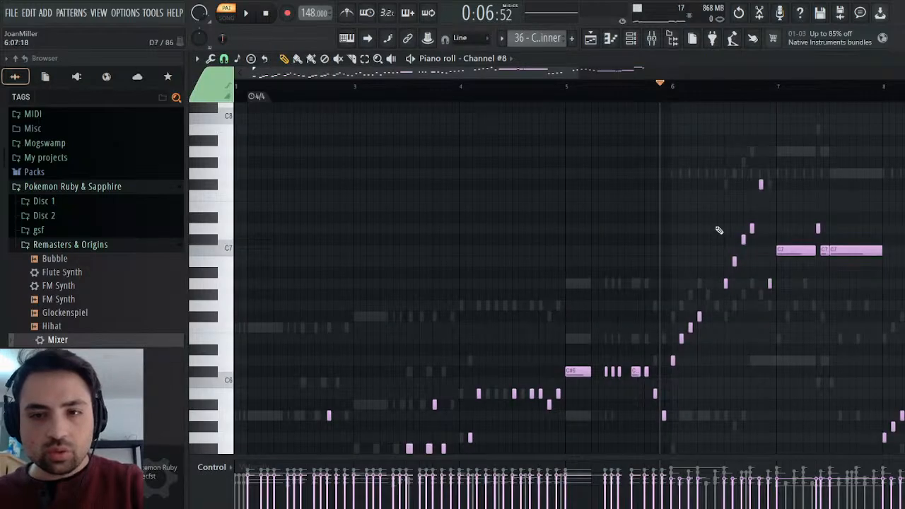
key("space")
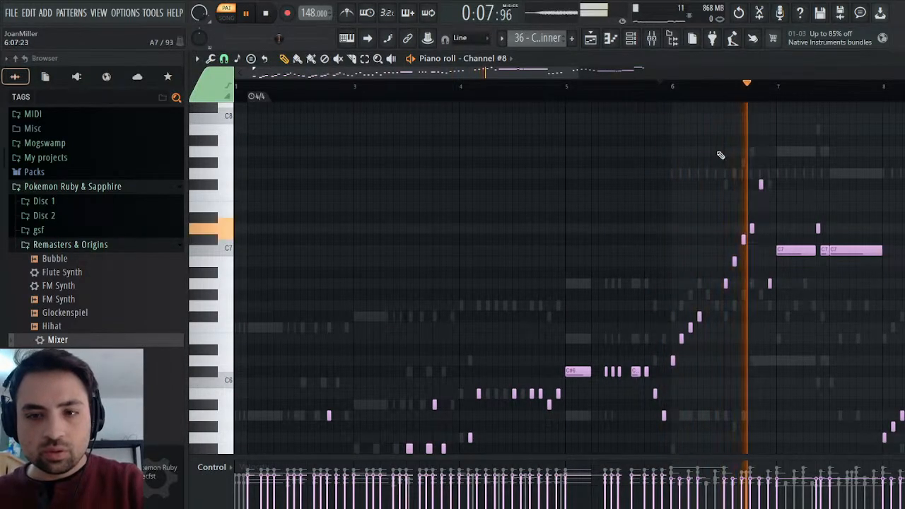
left_click_drag(695, 125, 892, 354)
left_click_drag(878, 158, 479, 359)
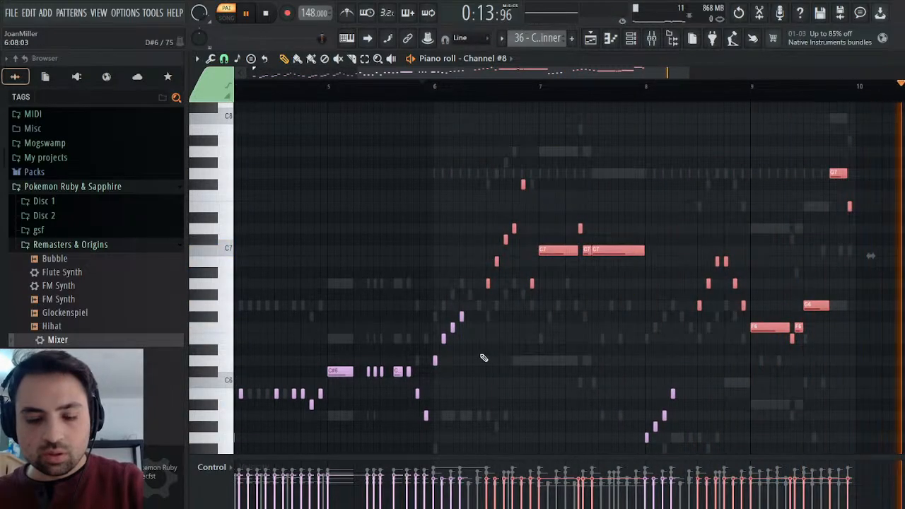
key("space")
left_click(487, 90)
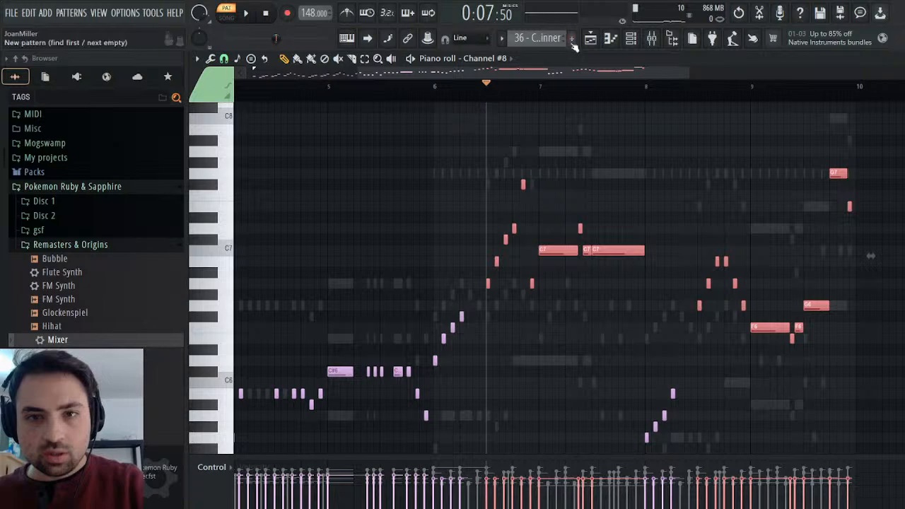
Paste the copied Channel #8 notes into the Melody pattern's Flute part from mid-bar 5 and play the harmony.
left_click(589, 70)
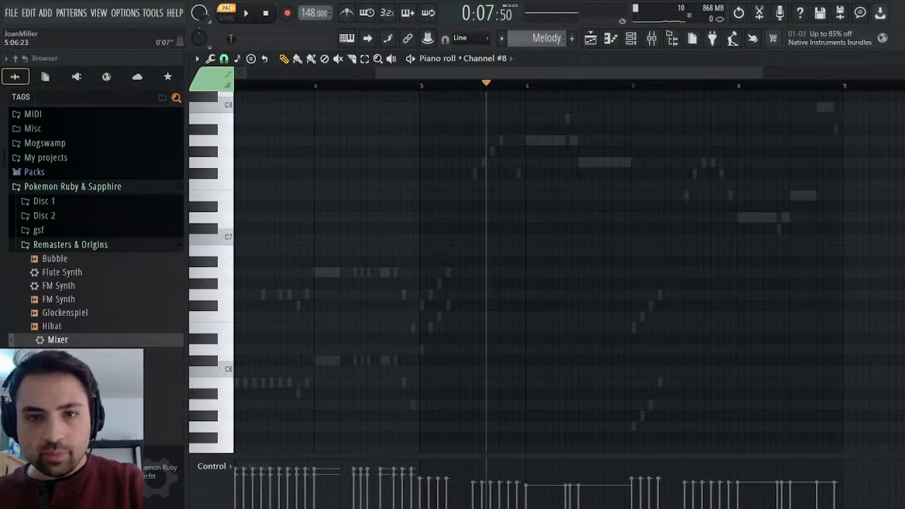
left_click(494, 199)
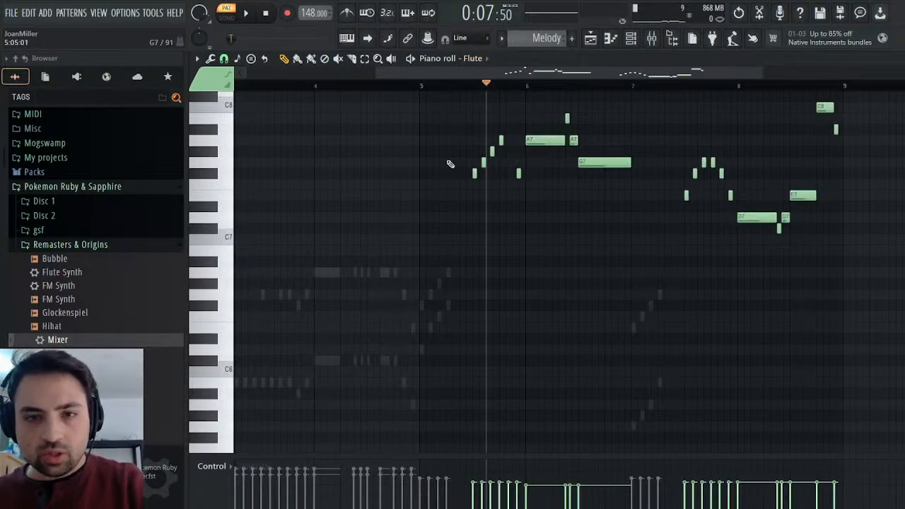
left_click(473, 84)
key("ctrl+v")
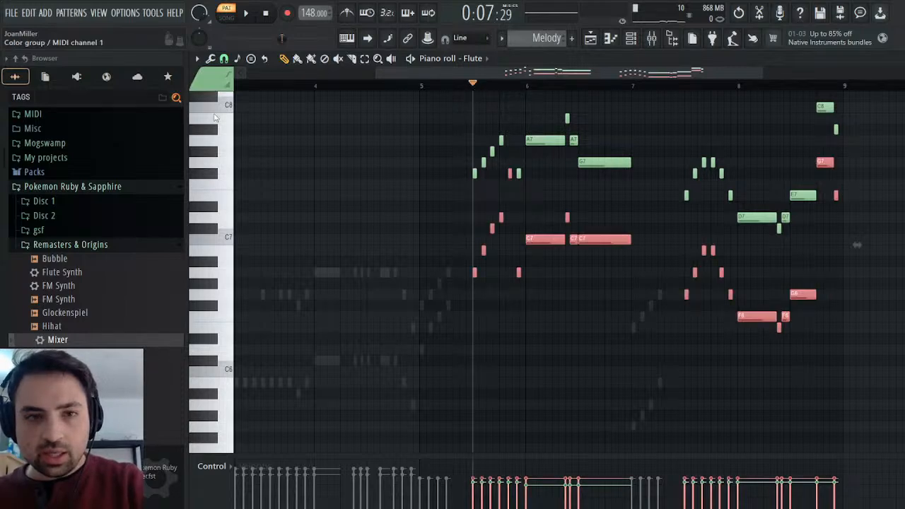
key("ctrl+d")
key("space")
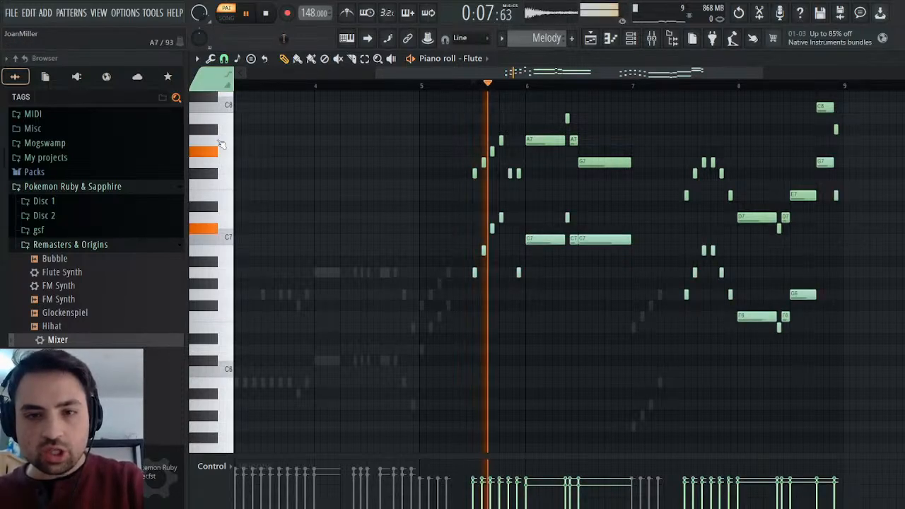
key("space")
key("F6")
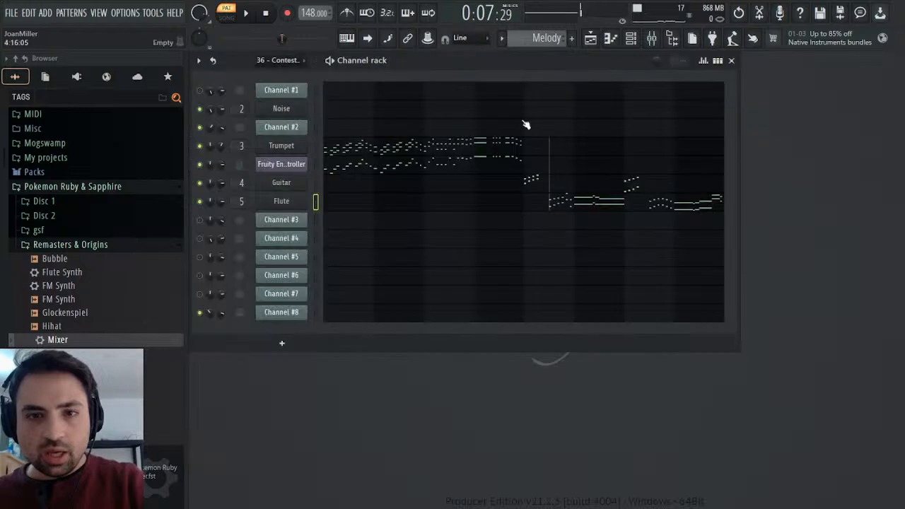
Adjust the Saturation Knob effect on the Piano mixer track while playing the Flute part.
left_click(280, 205)
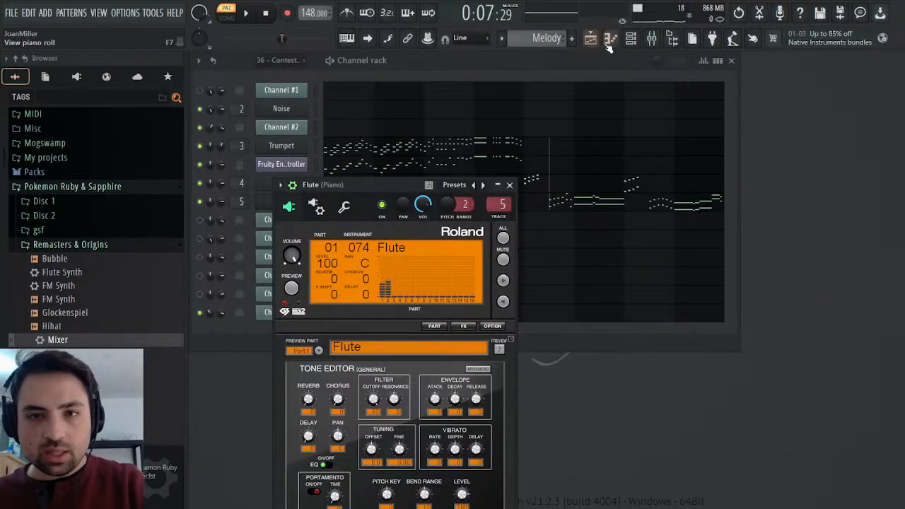
left_click(651, 39)
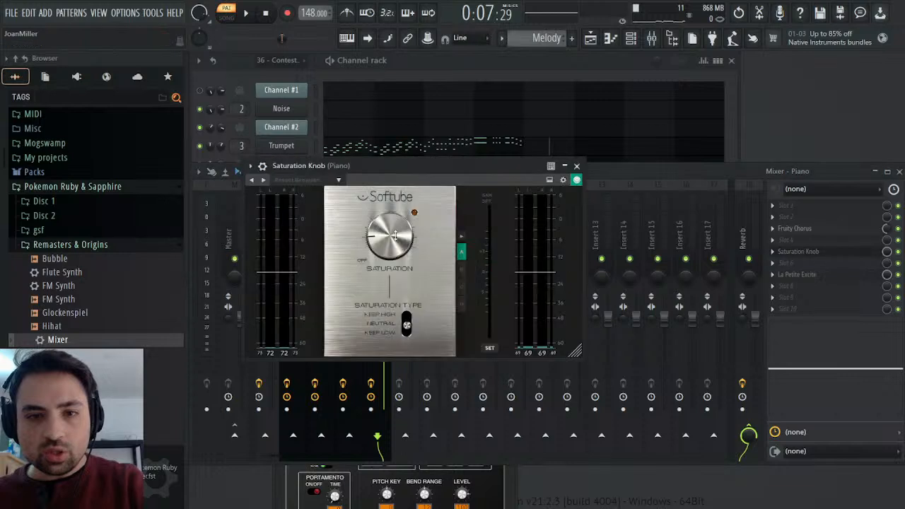
key("space")
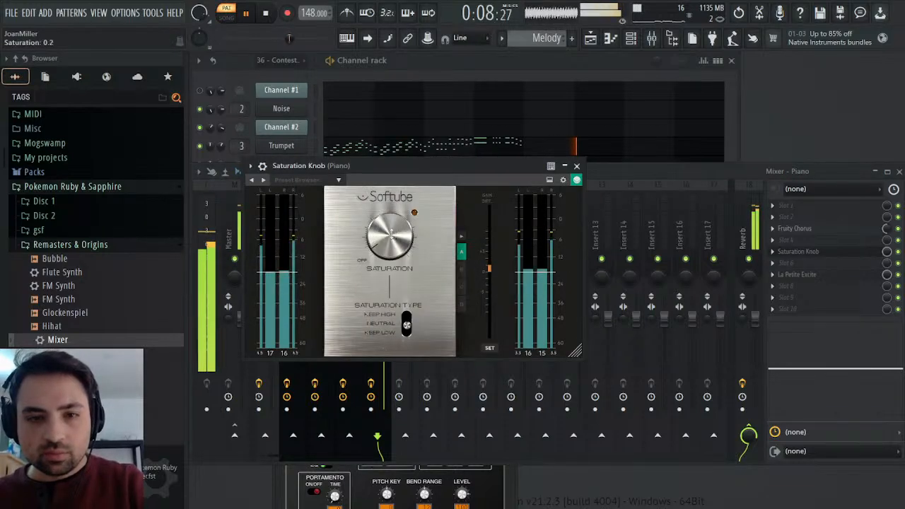
left_click(576, 166)
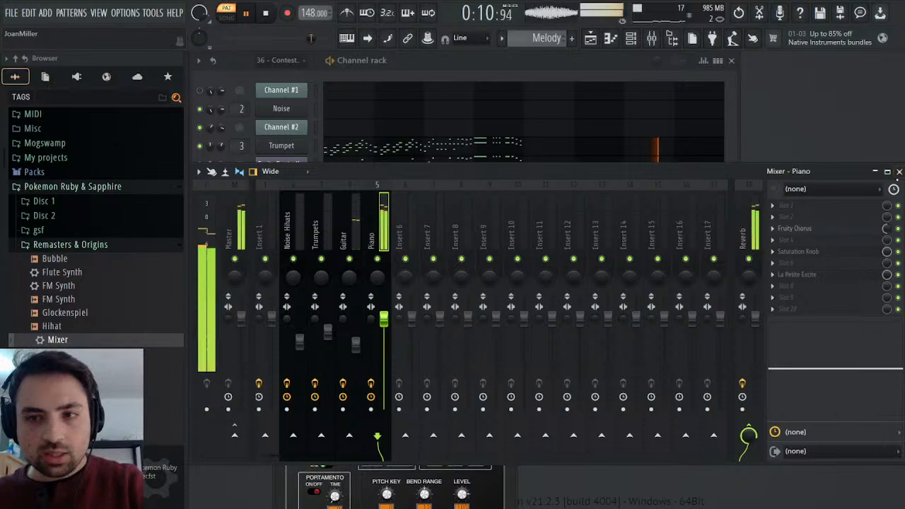
left_click(899, 172)
Replay the Flute section of the Melody pattern several times to judge its tone, and close the Flute instrument.
key("space")
key("space")
key("space")
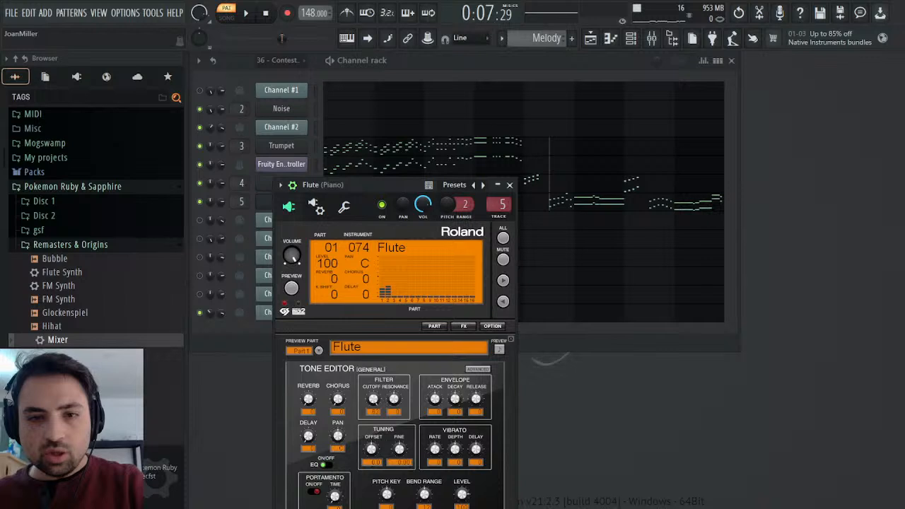
key("space")
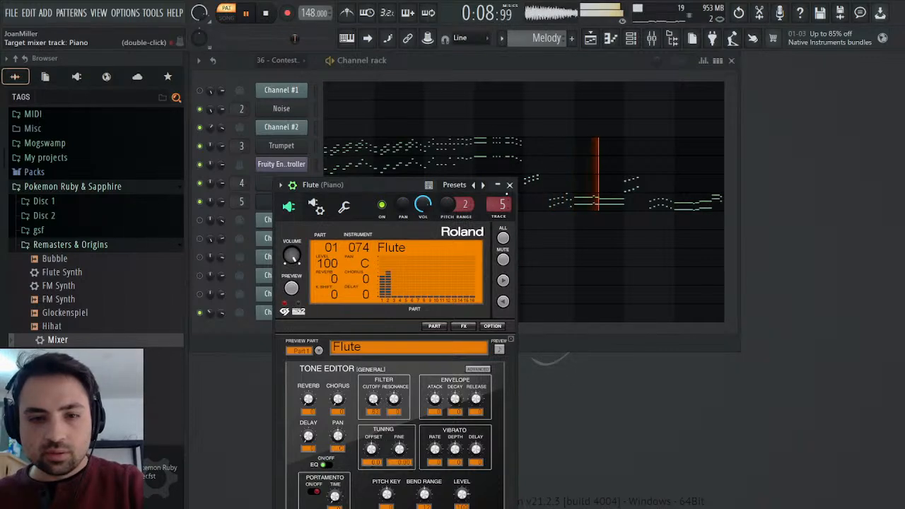
key("space")
key("space")
left_click(509, 184)
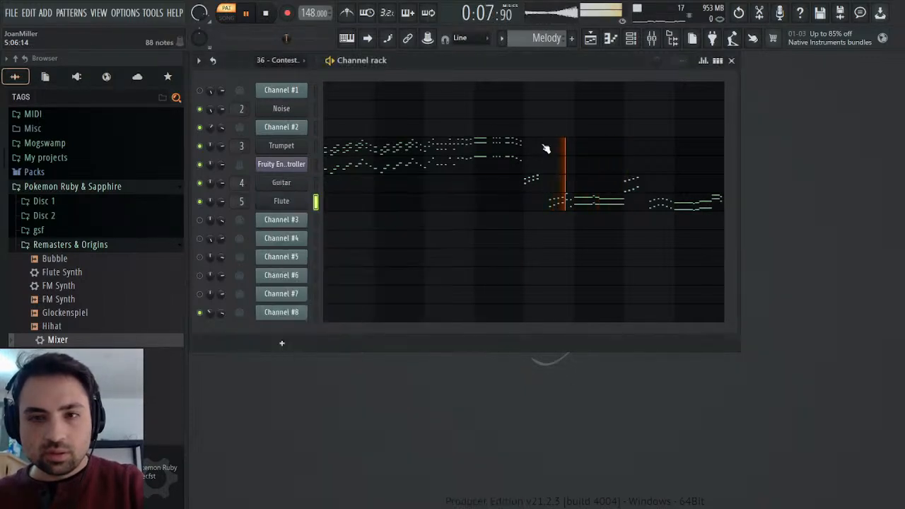
key("space")
Set the High amount of La Petite Excite on the Piano mixer track to 0.69 dB and listen.
key("F9")
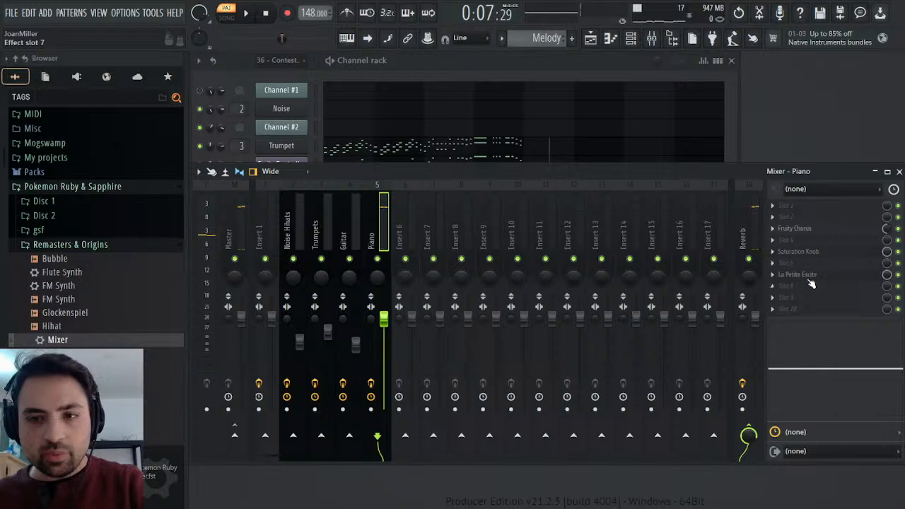
left_click(811, 282)
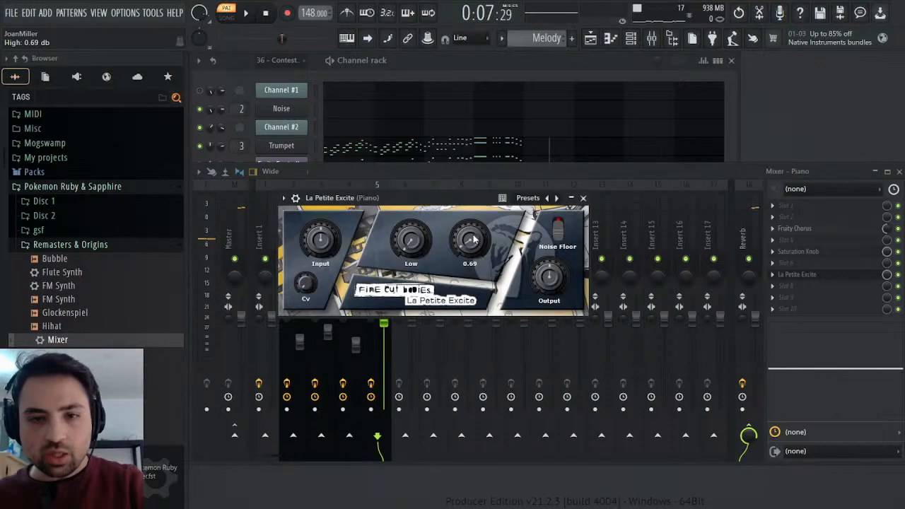
key("space")
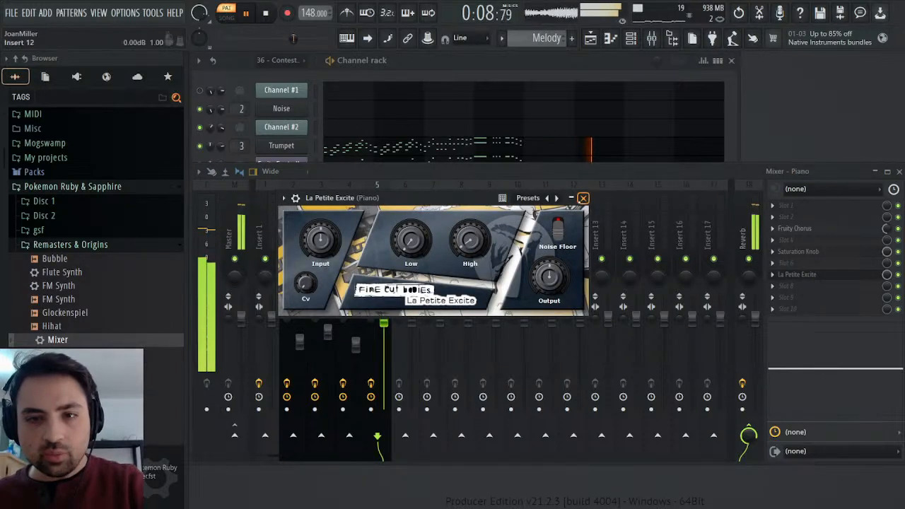
left_click(583, 198)
Fine-tune the Piano track's saturation amount during playback and compare Melody with the 36 - Contest Winner pattern.
left_click(798, 251)
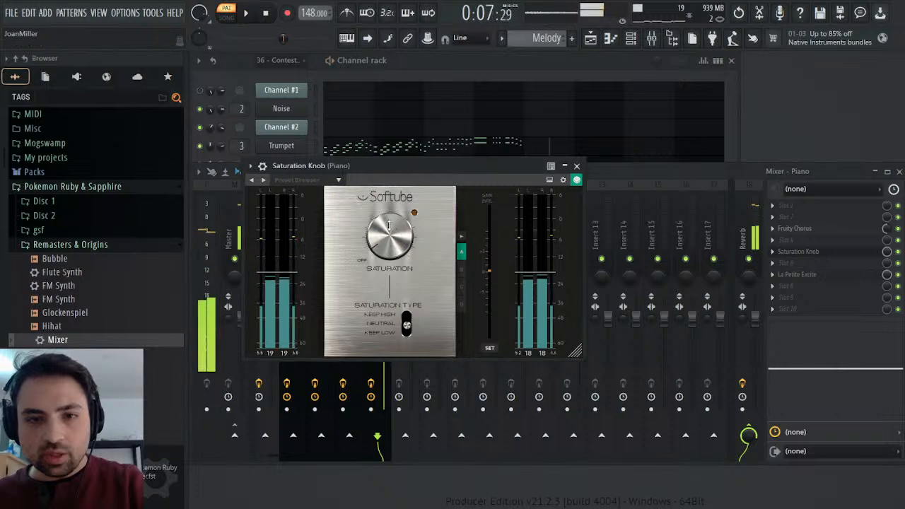
left_click_drag(390, 236, 390, 249)
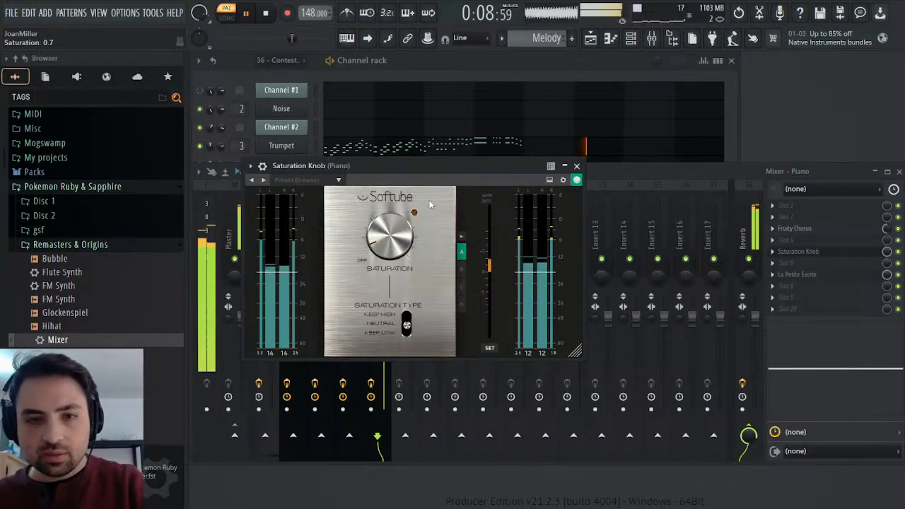
left_click(576, 166)
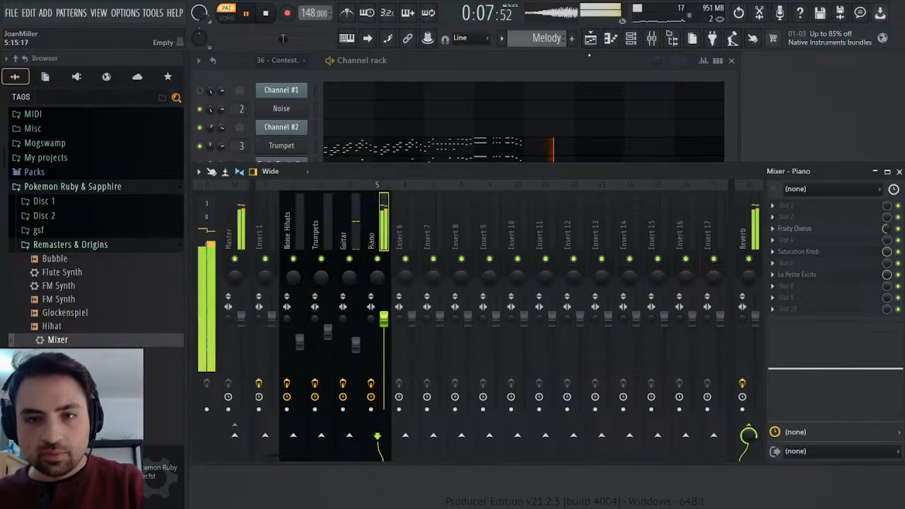
scroll(559, 47, "up", 1)
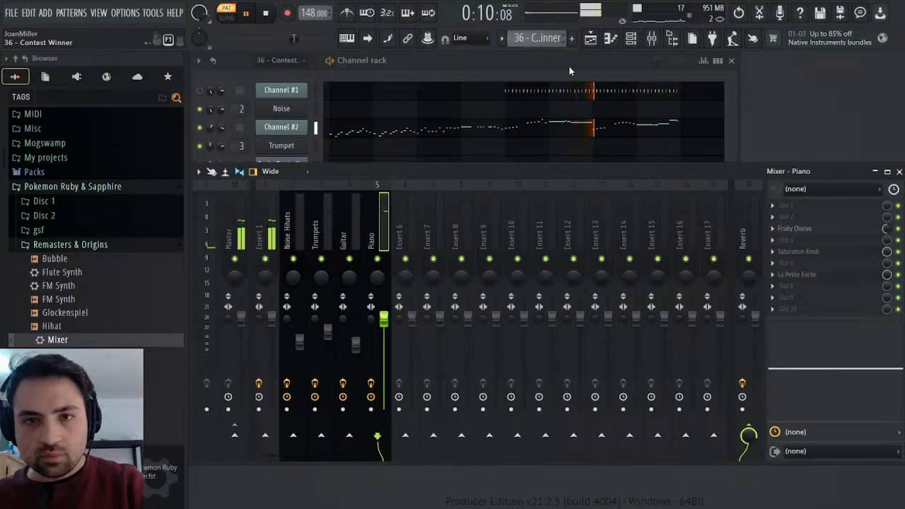
key("KP_Add")
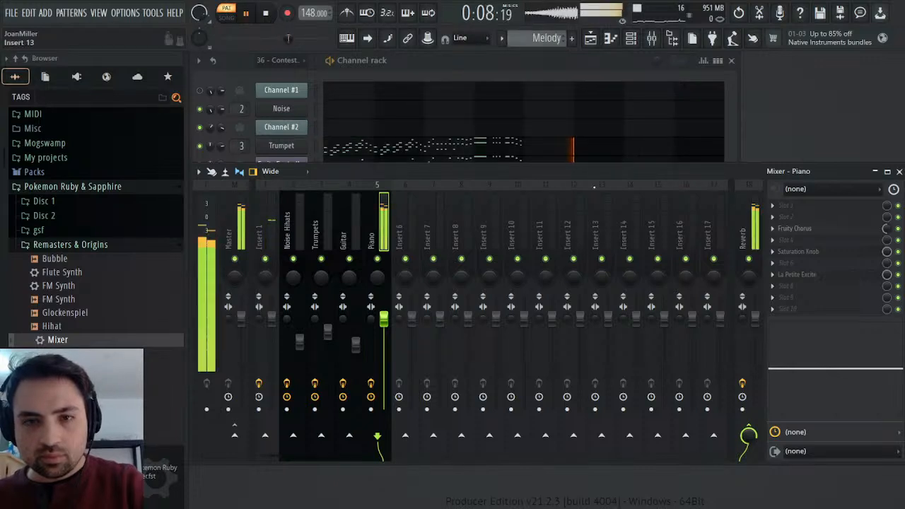
Set La Petite Excite's High amount to 0.49 dB on the Piano track and readjust its Saturation Knob.
left_click(799, 275)
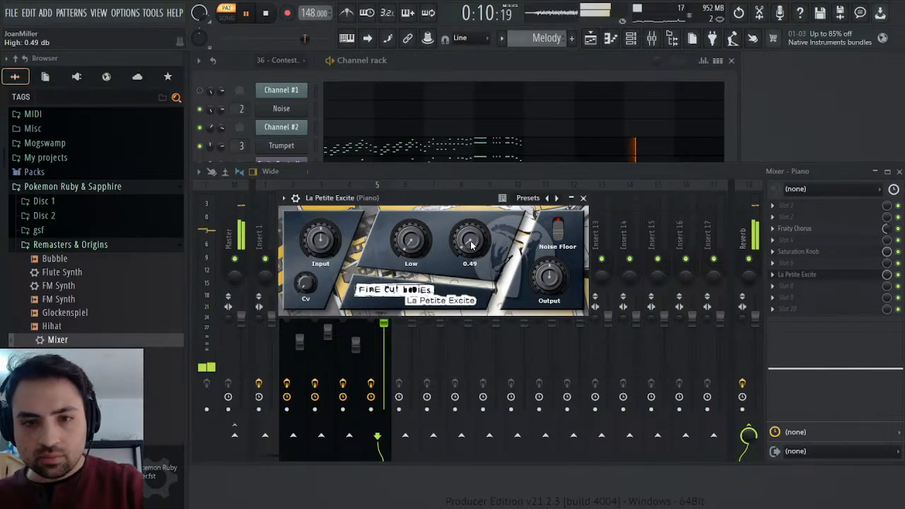
left_click(585, 198)
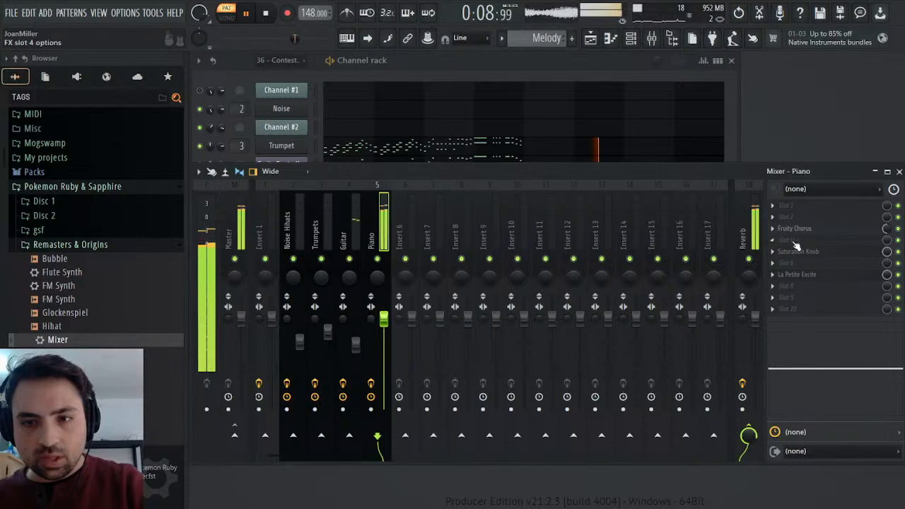
key("space")
left_click(798, 251)
key("space")
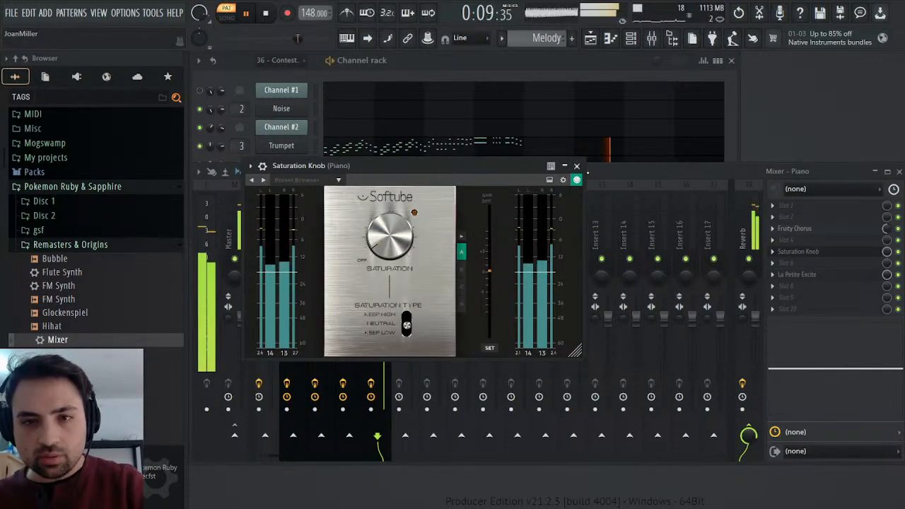
left_click(576, 165)
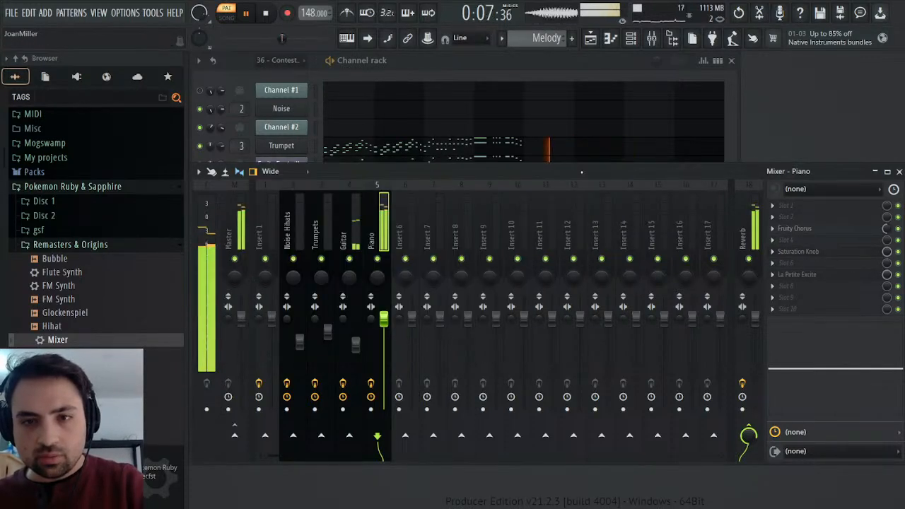
left_click(900, 172)
key("space")
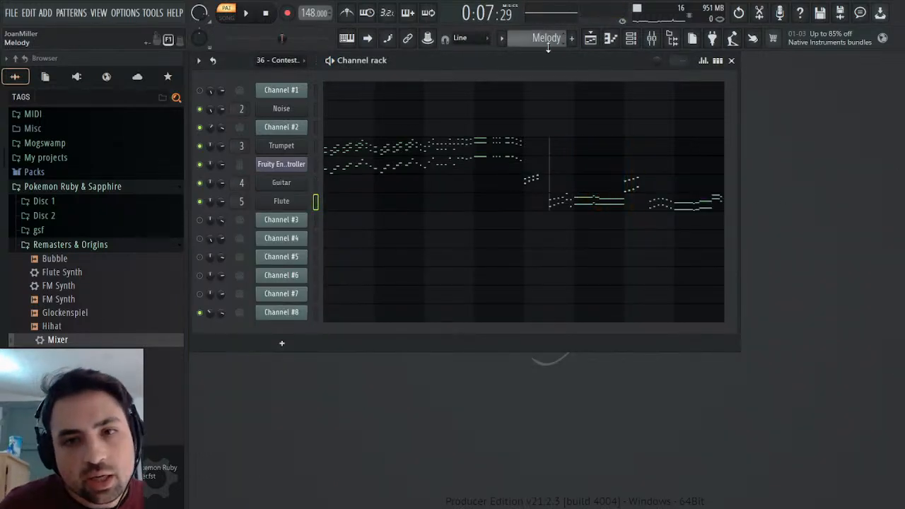
Open the Mod events of Channel #2 in the 36 - Contest Winner pattern and play the passage from bar 6.
scroll(548, 44, "up", 1)
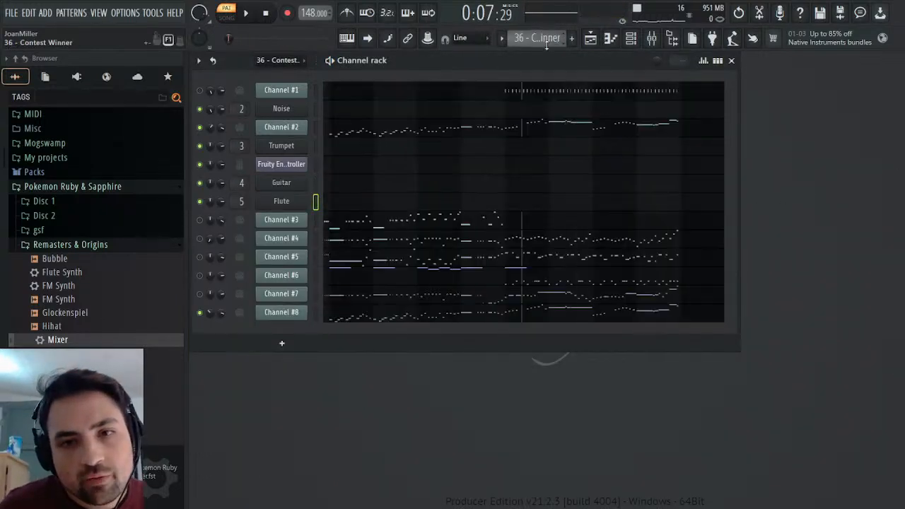
left_click(289, 127)
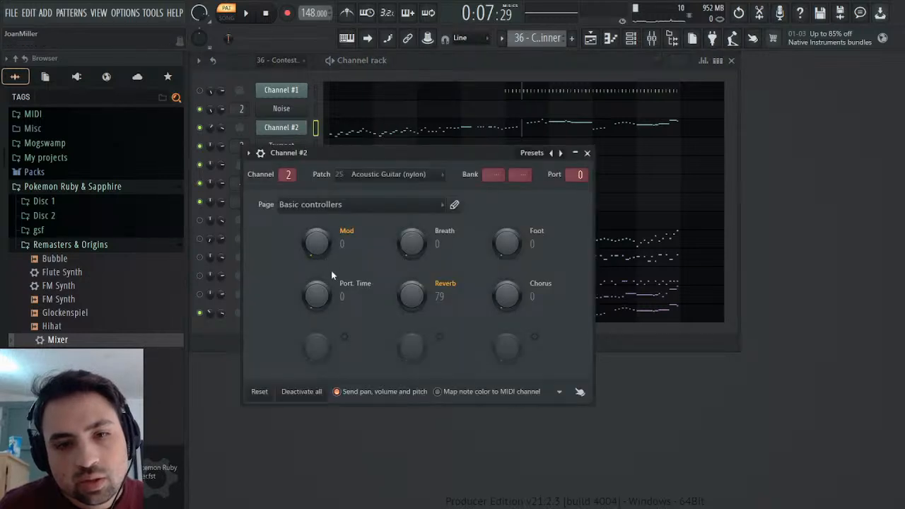
left_click(338, 271)
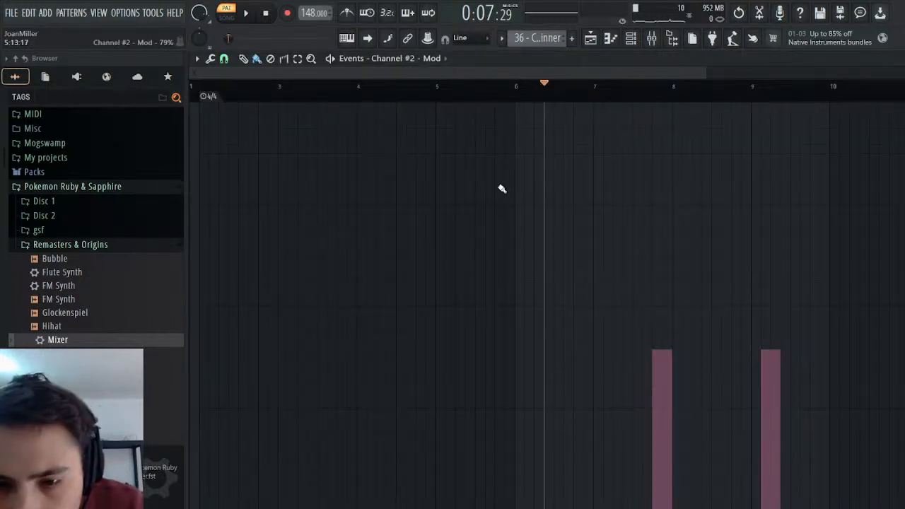
key("space")
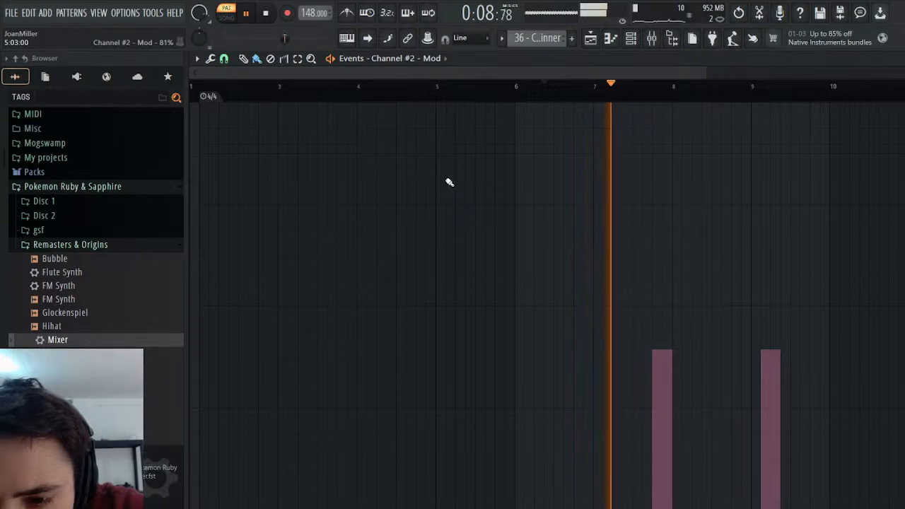
key("space")
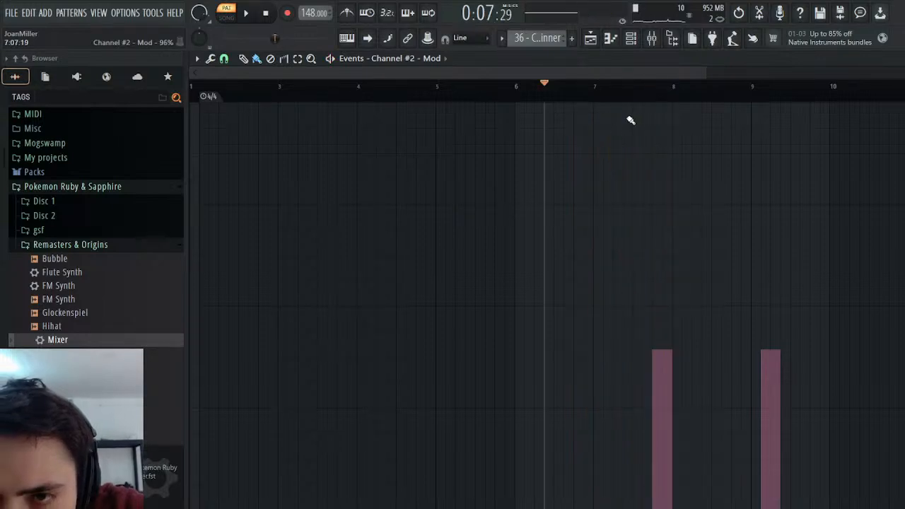
Audition the passage midway through bar 7, try a 100% Mod event just before it, and undo that event.
left_click(633, 98)
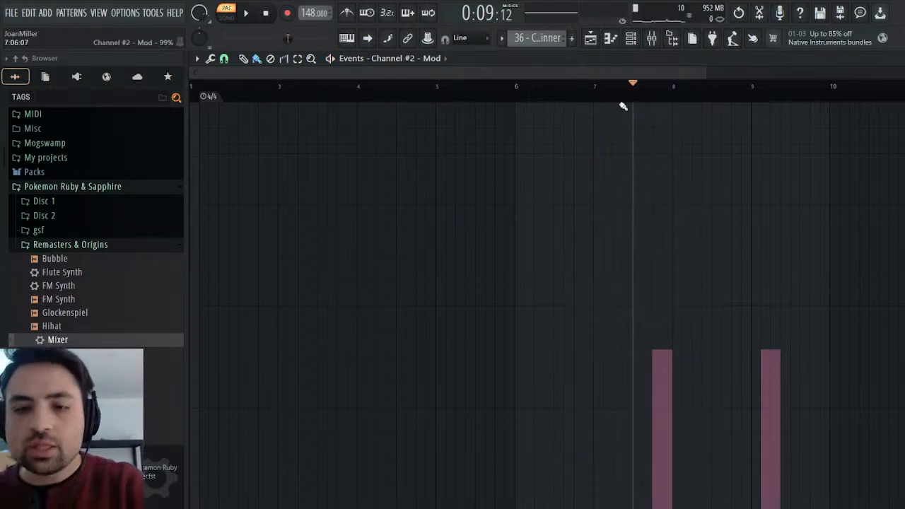
key("space")
key("space")
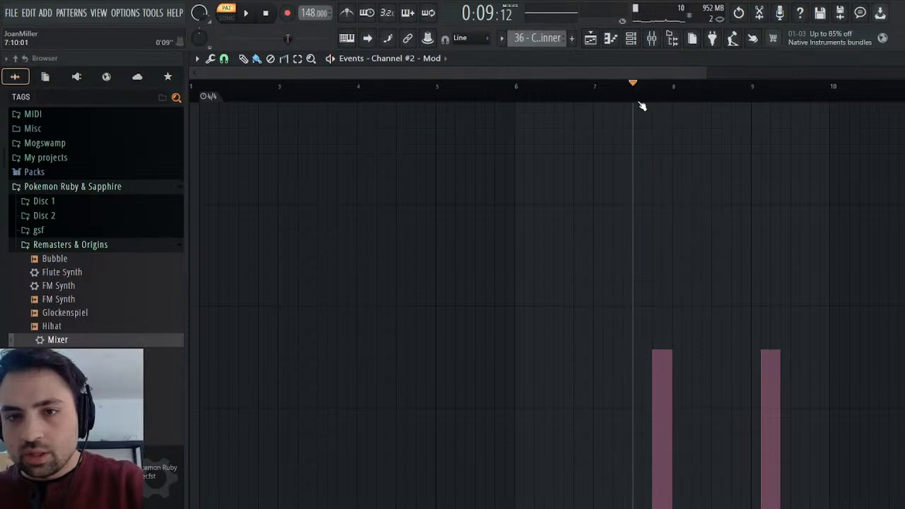
left_click(619, 106)
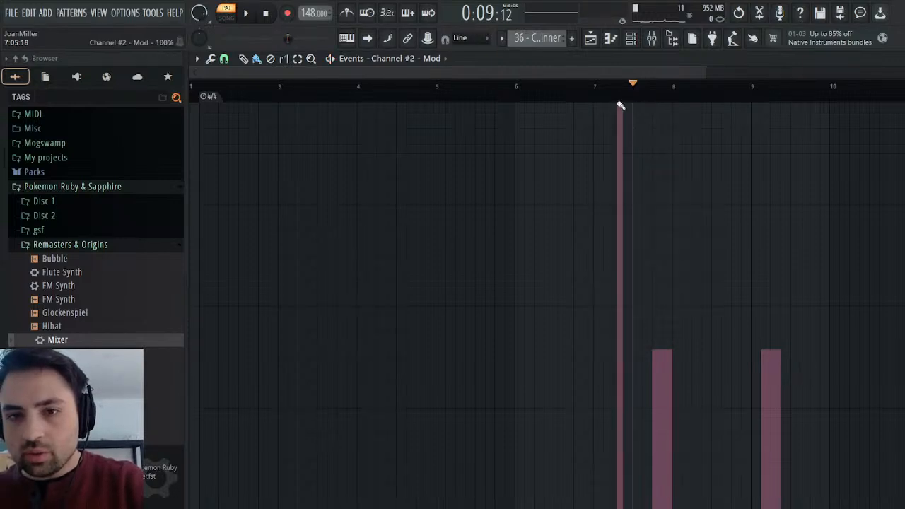
key("ctrl+z")
Replay the passage from bars 6 and 7 repeatedly to judge where the modulation should start.
left_click(625, 95)
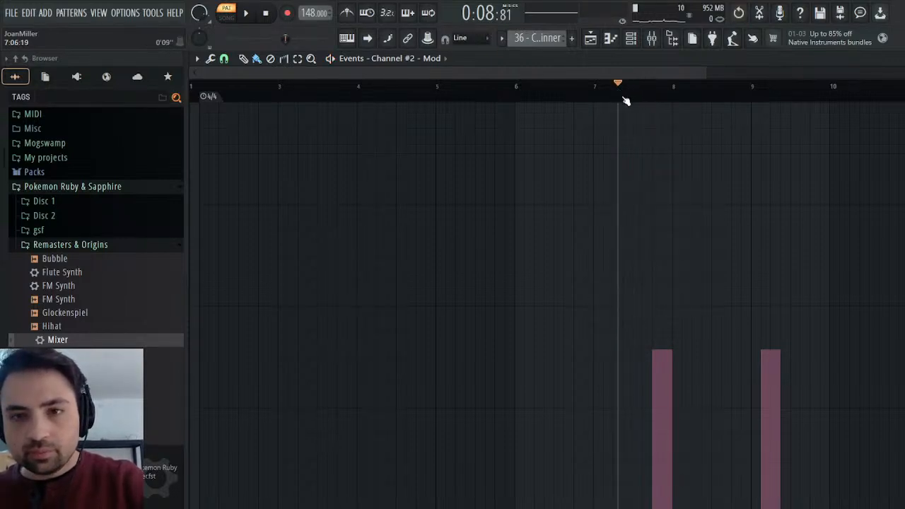
key("space")
key("space")
key("space")
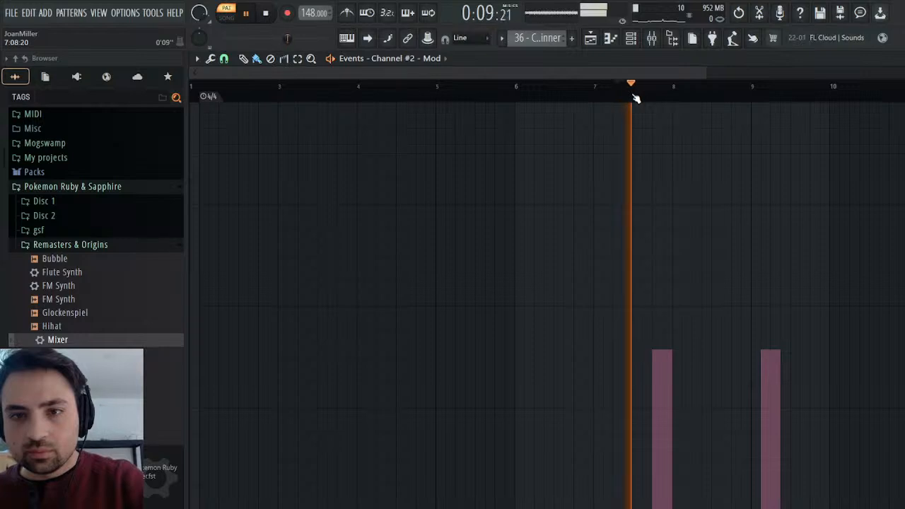
key("space")
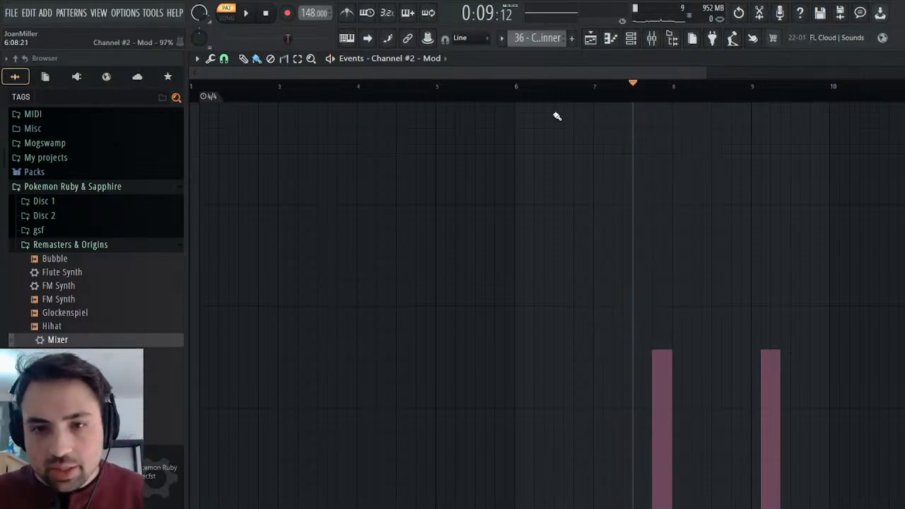
left_click(515, 88)
key("space")
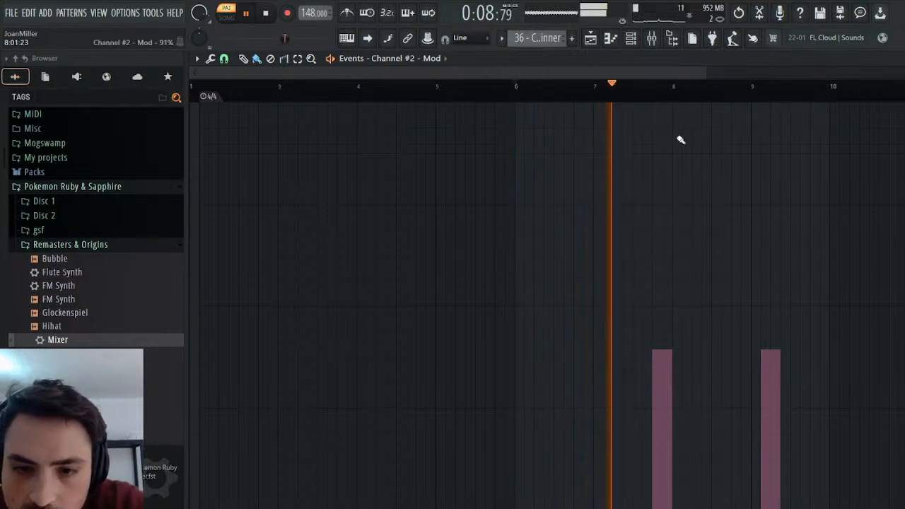
key("space")
left_click(595, 96)
key("space")
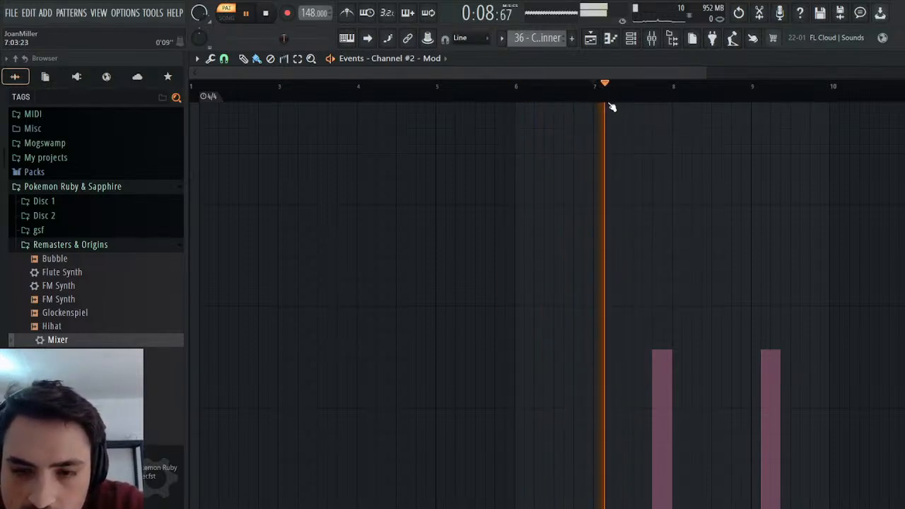
key("space")
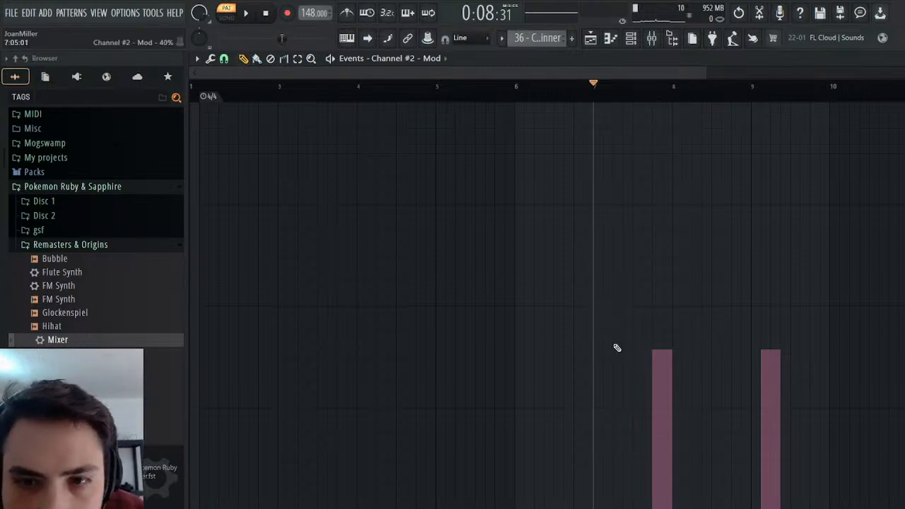
Draw a short 39% Mod event for Channel #2 early in bar 7 and listen from just before that bar.
left_click(616, 354)
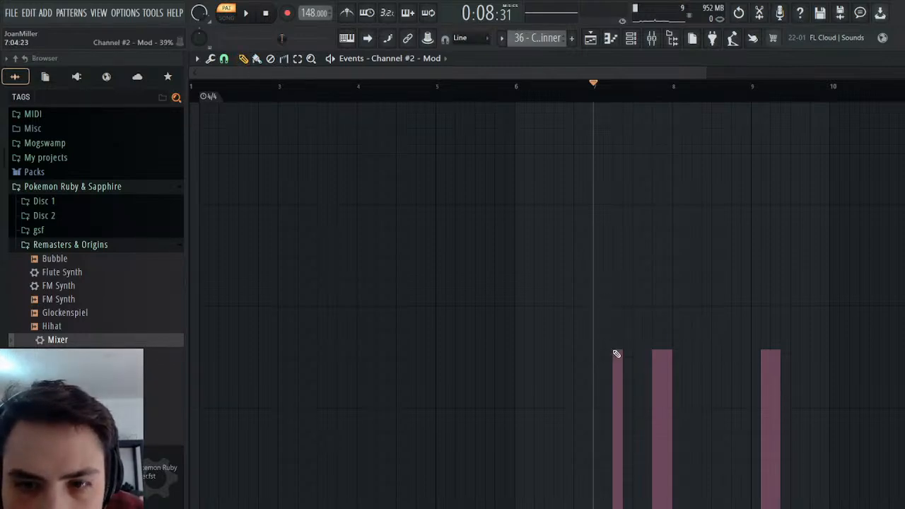
left_click(250, 21)
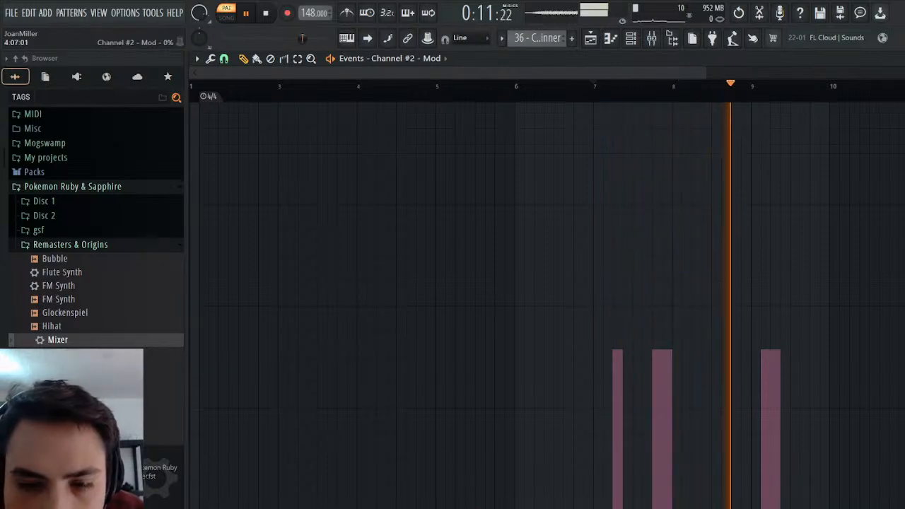
left_click(583, 89)
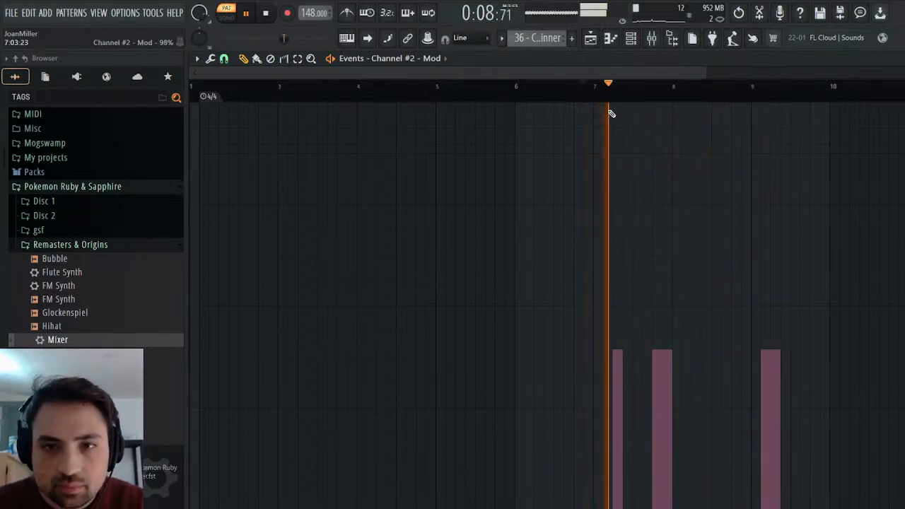
key("space")
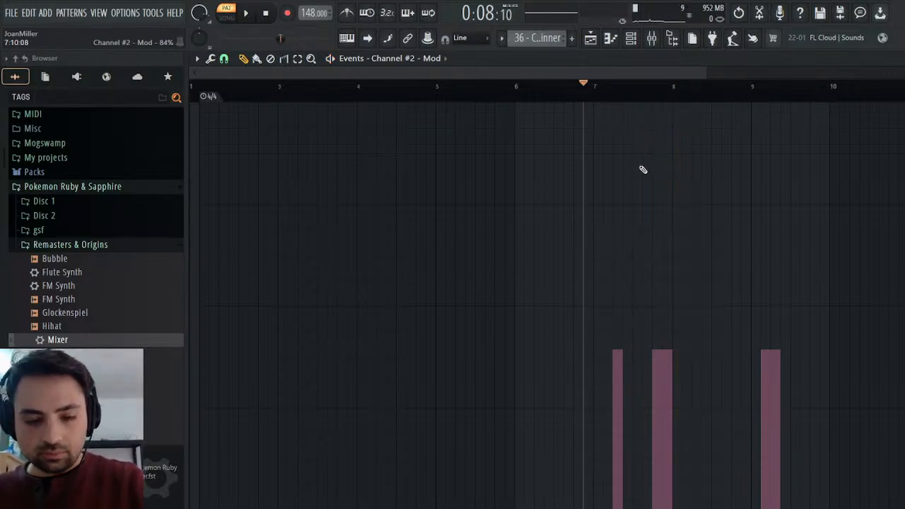
Open the Flute's MIDI CC #1 (Modulation wheel) events for the Melody pattern from the current project's channels.
left_click(581, 69)
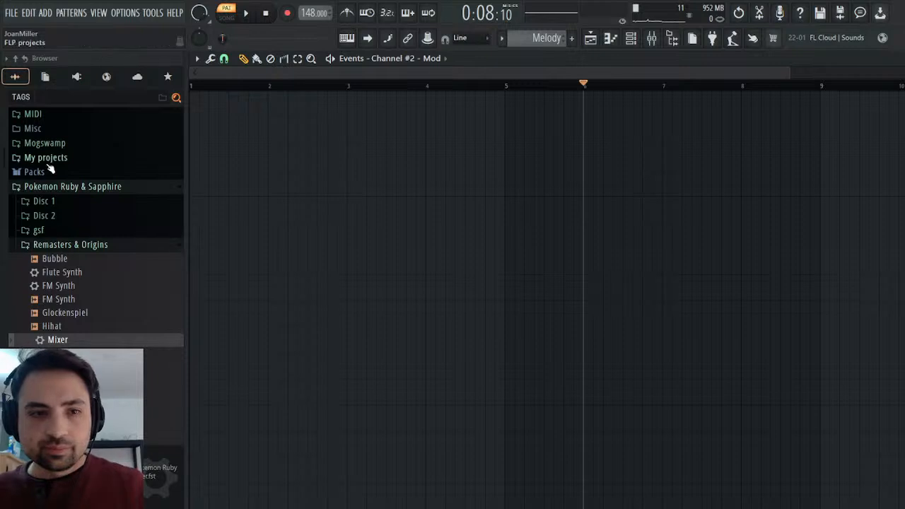
scroll(51, 166, "up", 5)
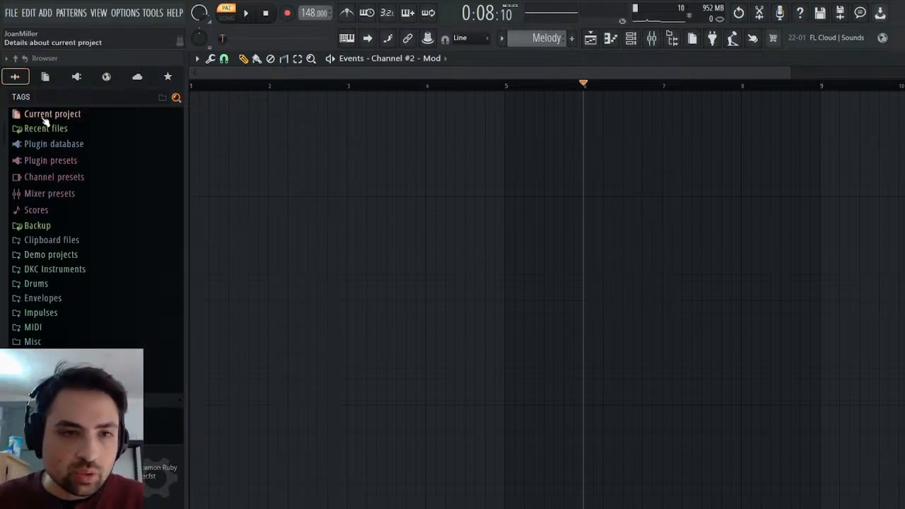
left_click(45, 77)
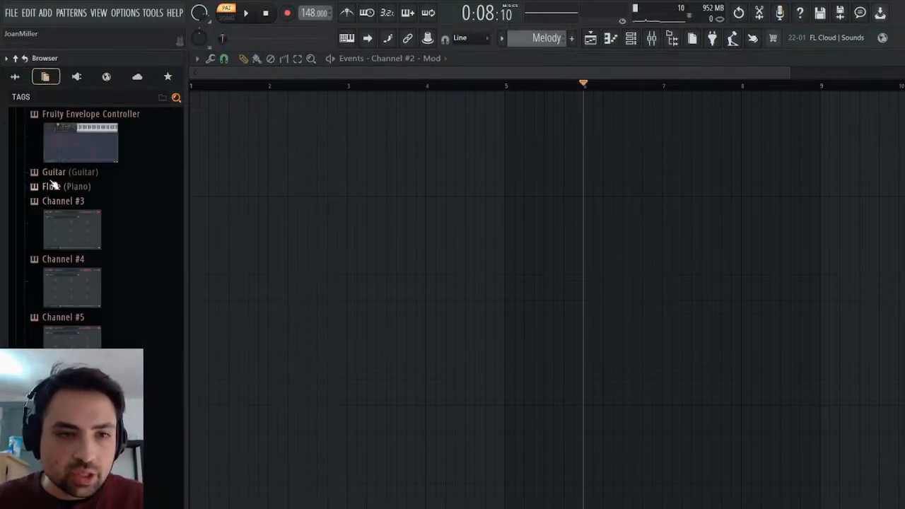
left_click(62, 188)
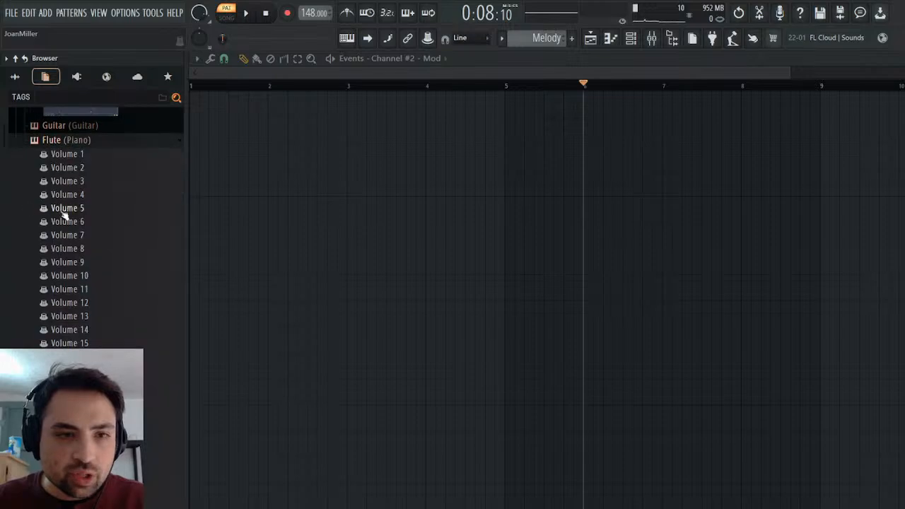
scroll(92, 226, "down", 20)
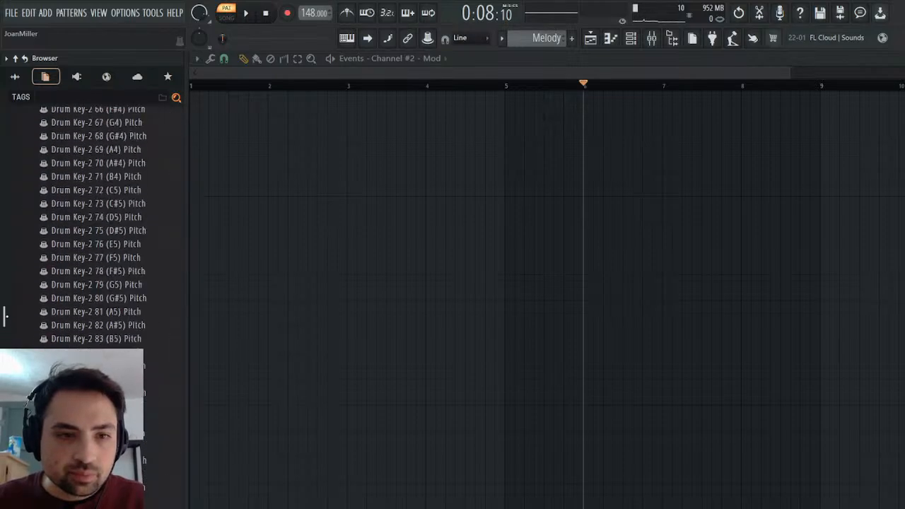
scroll(132, 339, "down", 12)
scroll(132, 339, "up", 8)
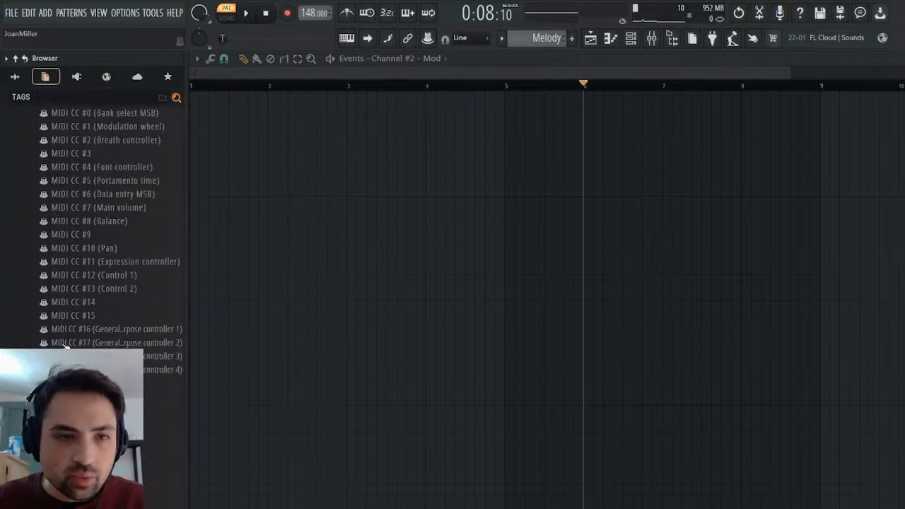
scroll(132, 340, "up", 6)
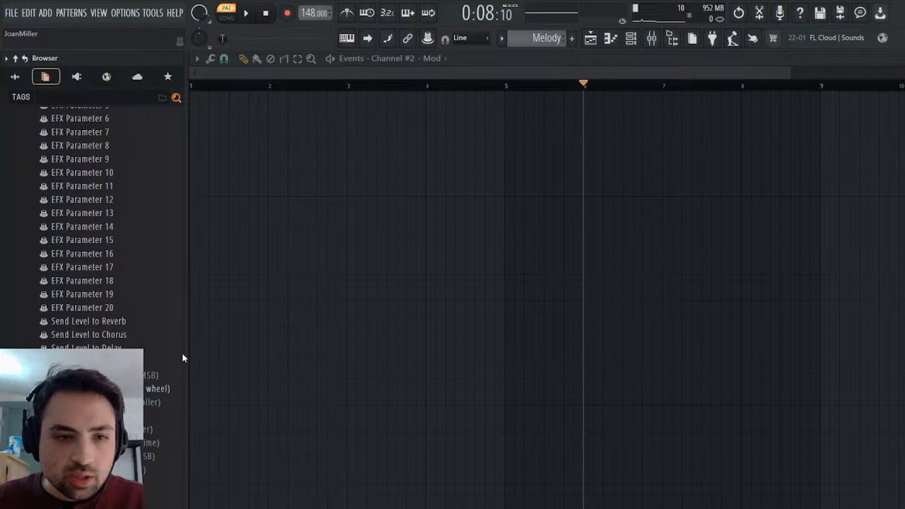
left_click(159, 388)
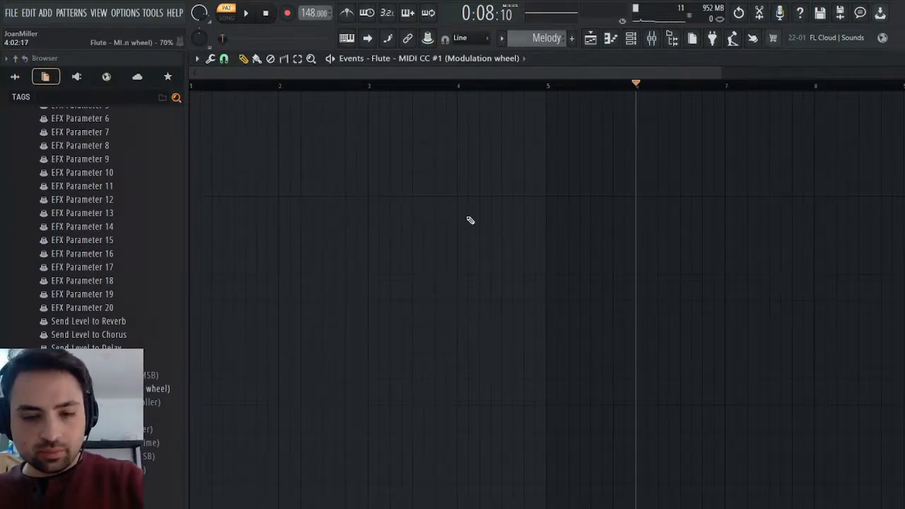
Paste Channel #2's Mod events into the Flute's modulation wheel events from the pattern start and listen from just before bar 6.
key("ctrl+Right")
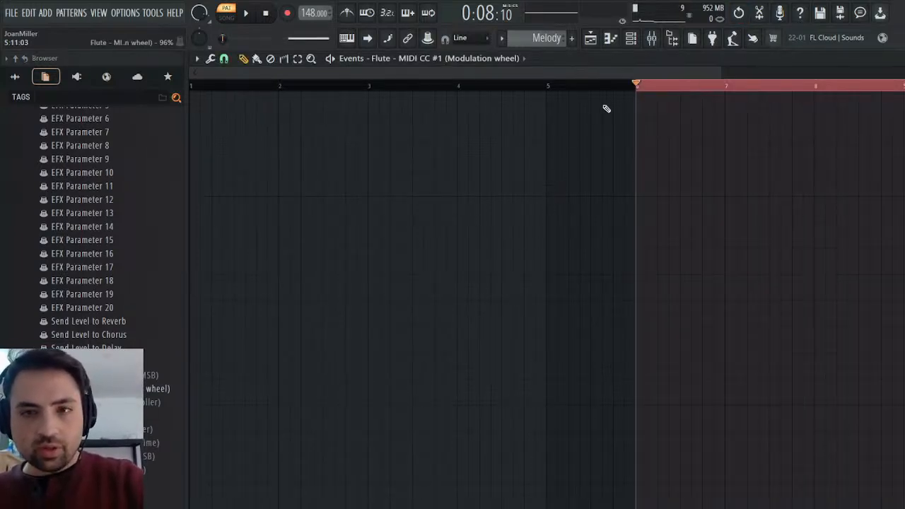
left_click(654, 88)
left_click_drag(621, 91, 125, 94)
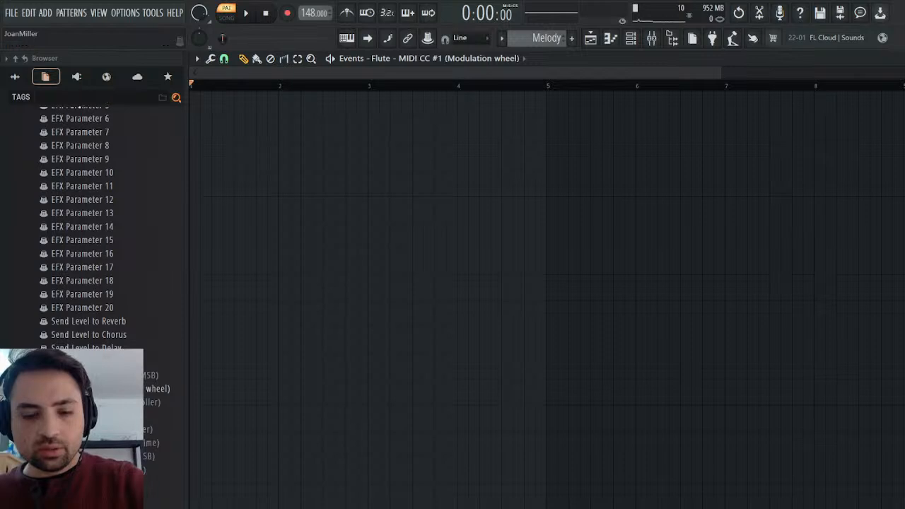
key("ctrl+a")
left_click(622, 87, "ctrl")
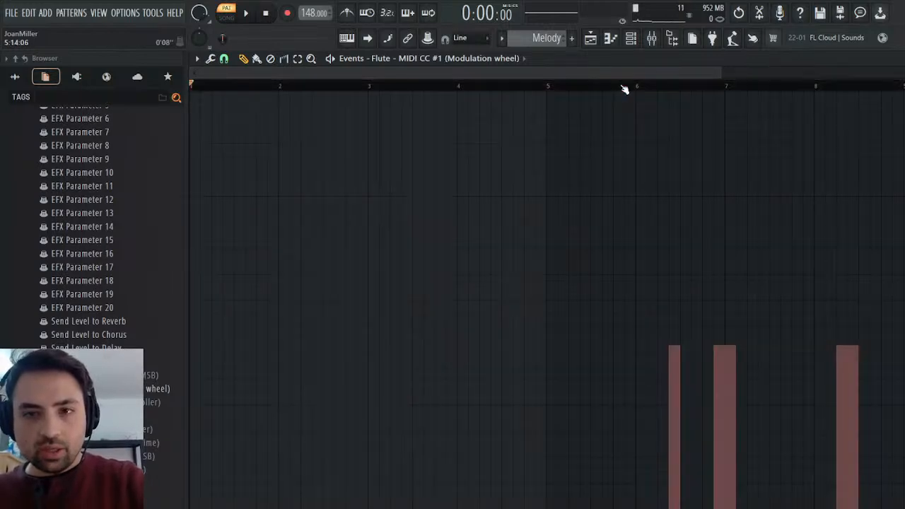
left_click(619, 87)
key("space")
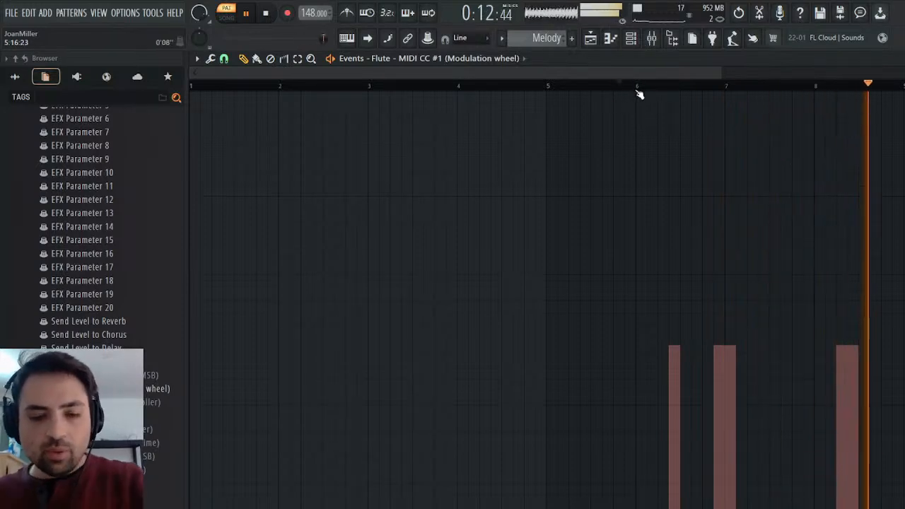
key("space")
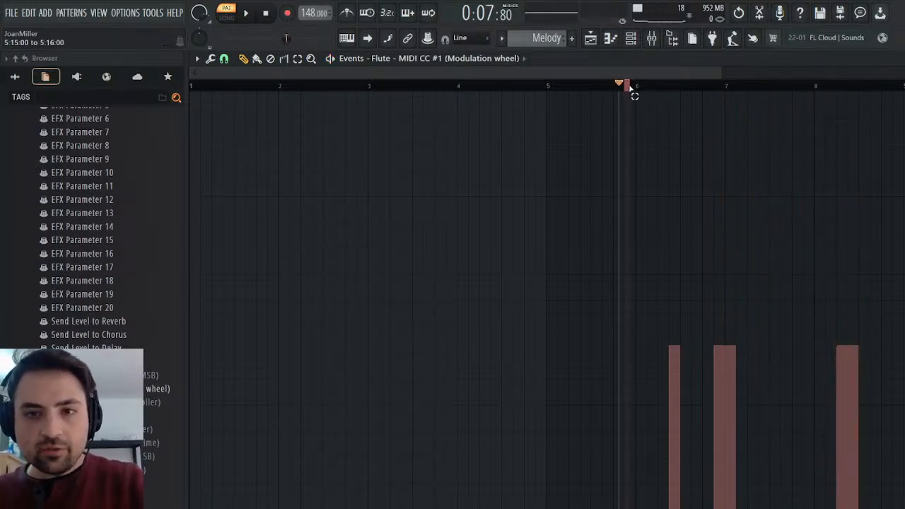
Shift the Flute's modulation wheel events about two steps earlier and play the passage from just before bar 6.
key("shift+Left")
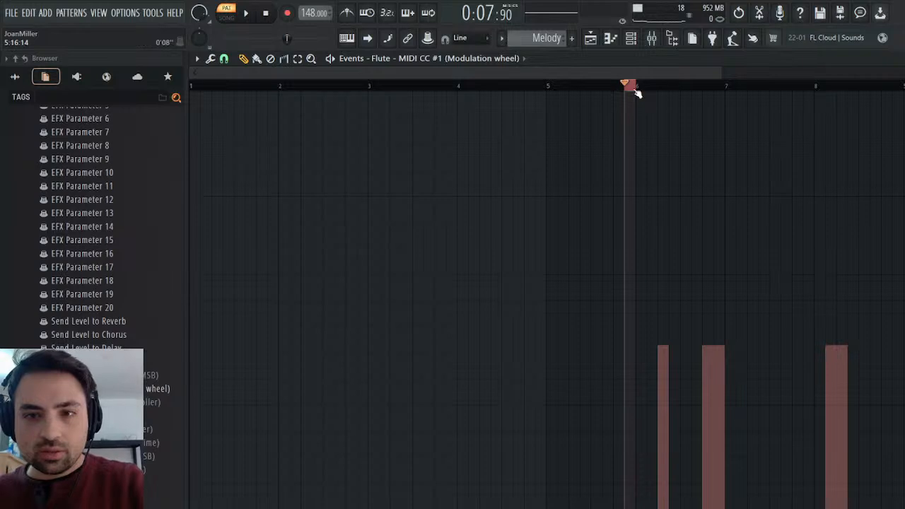
key("space")
key("space")
key("space")
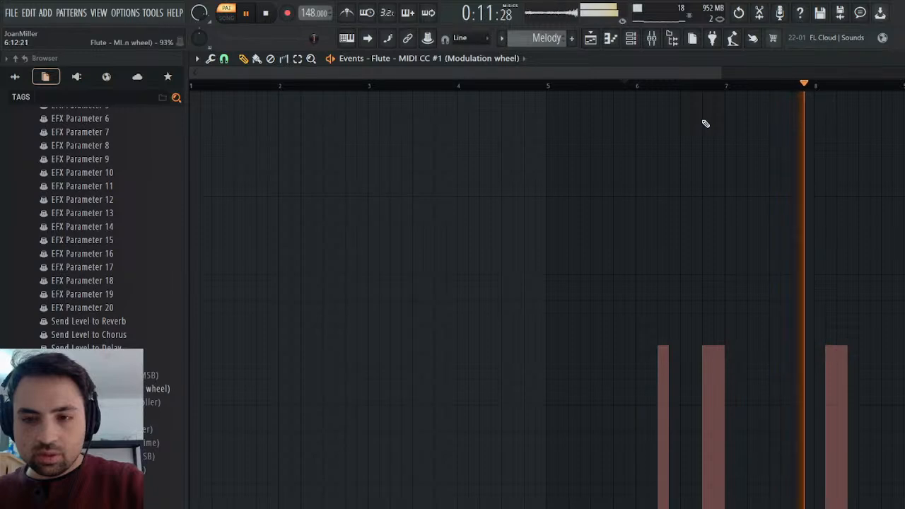
Replay the modulated Flute passage in Melody and switch to the 36 - Contest Winner pattern to compare.
key("space")
key("space")
key("space")
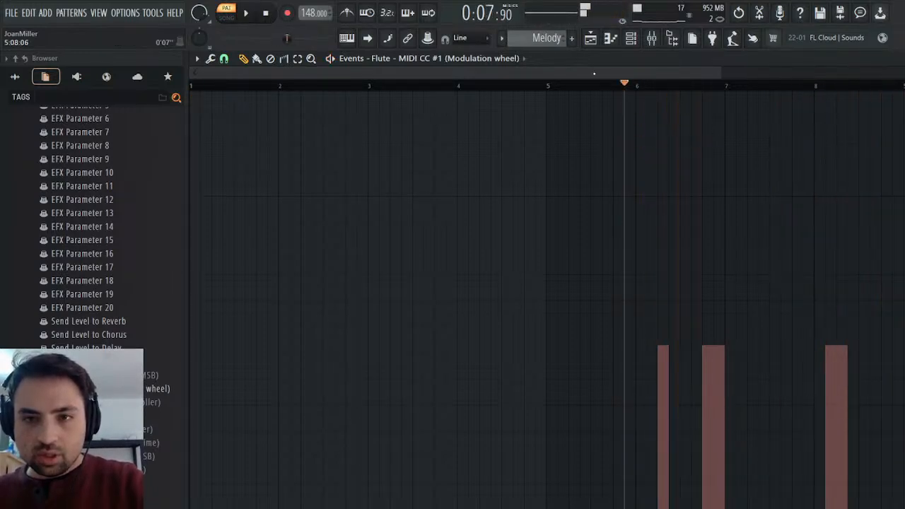
scroll(539, 41, "down", 1)
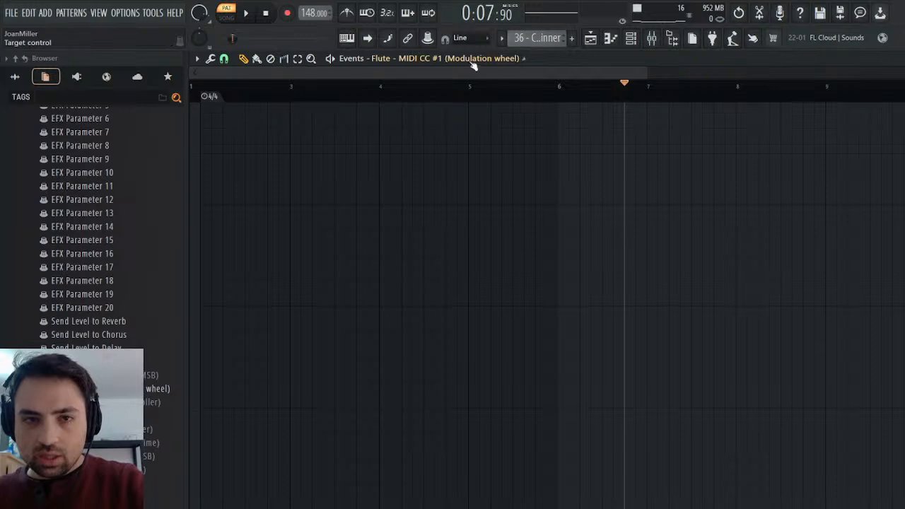
Compare Channel #2's original modulation with the Flute's by playing both patterns from the same spot.
scroll(419, 498, "down", 1)
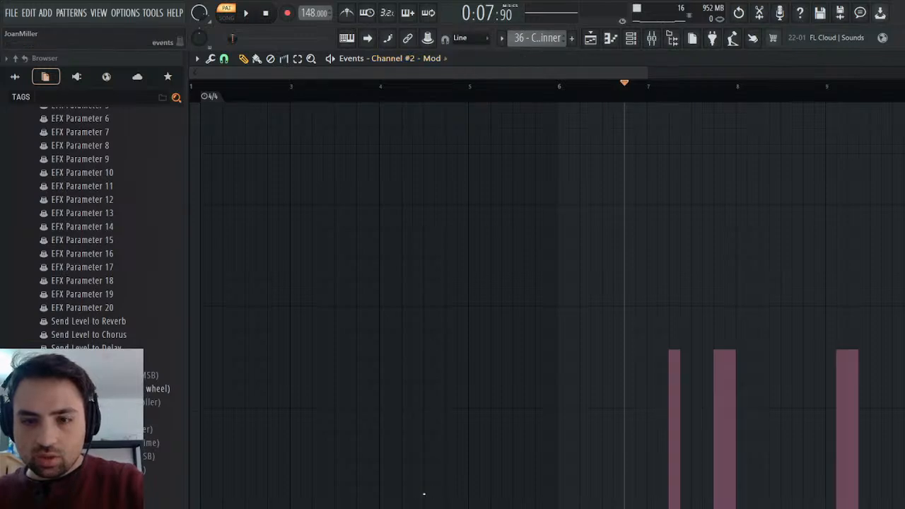
key("space")
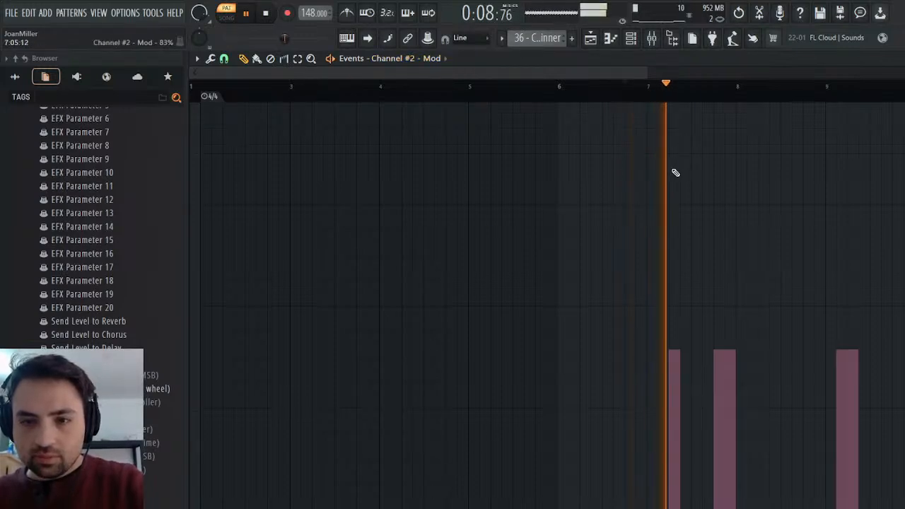
key("space")
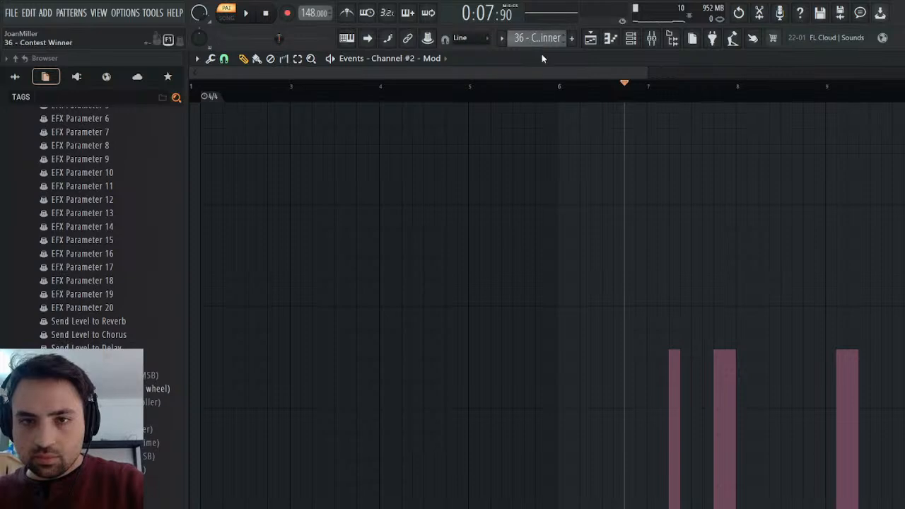
key("space")
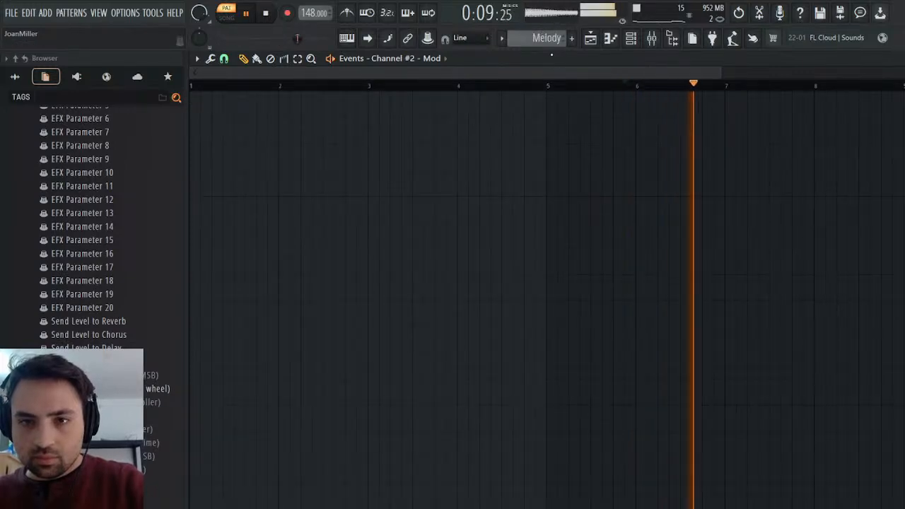
key("space")
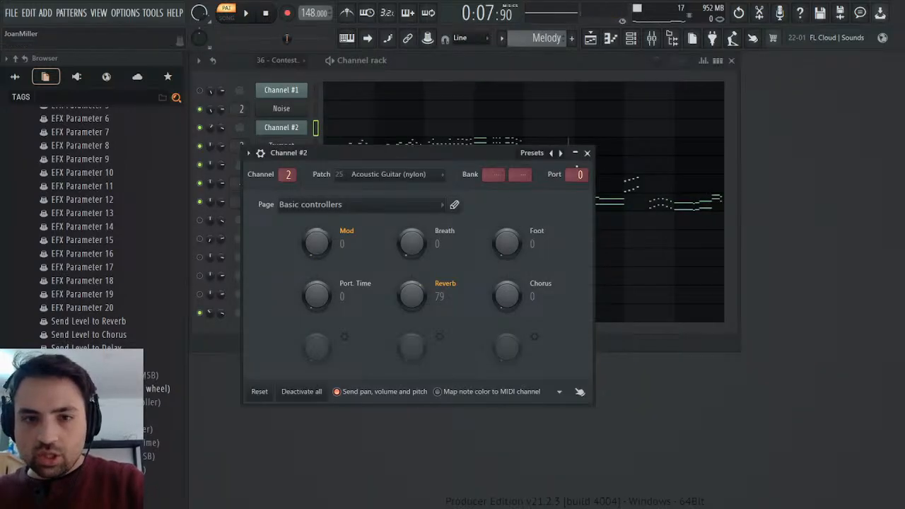
left_click(587, 153)
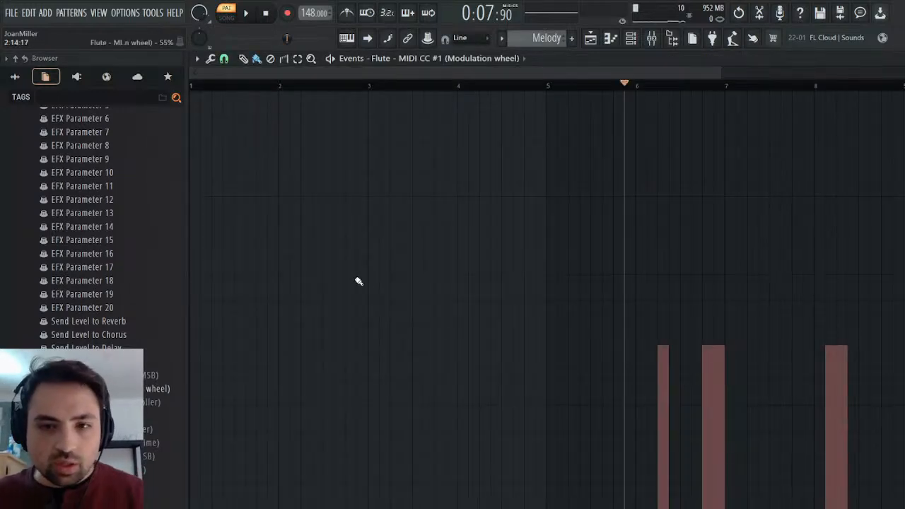
Scale the Flute's modulation wheel levels up past 135% and play the Melody passage from just before bar 6.
left_click(396, 276)
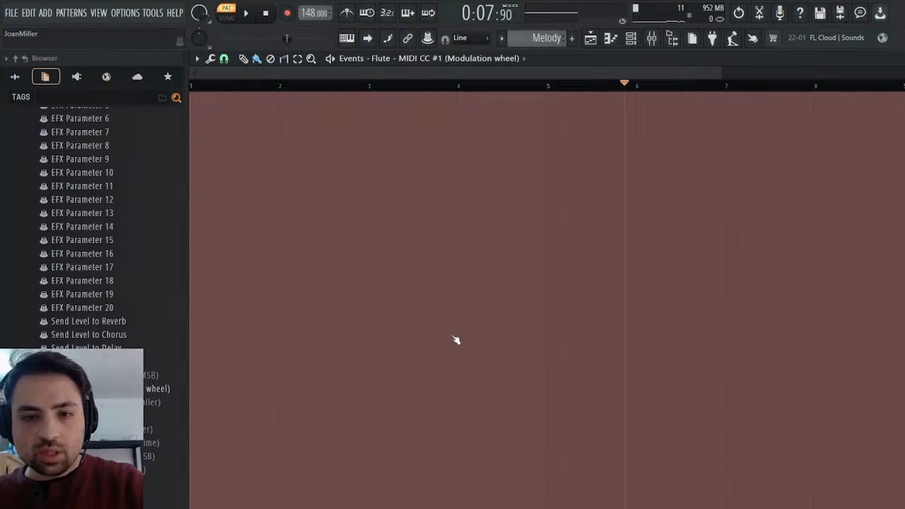
key("ctrl+z")
left_click_drag(452, 262, 452, 240)
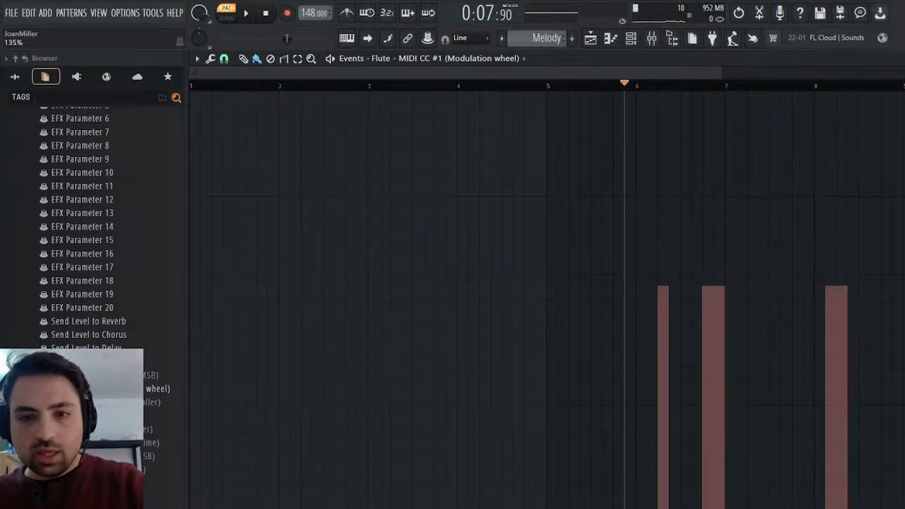
key("space")
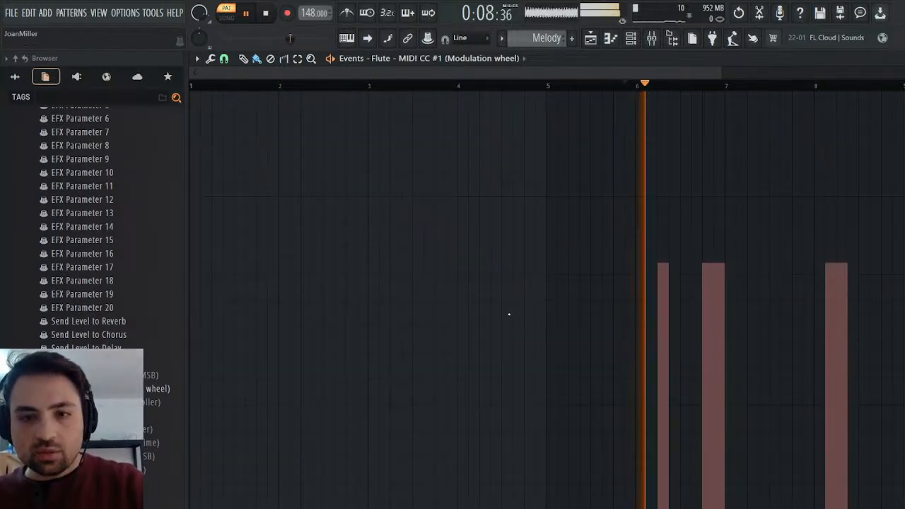
key("space")
Set the Flute instrument's vibrato rate to 24 and play the Melody passage.
key("F6")
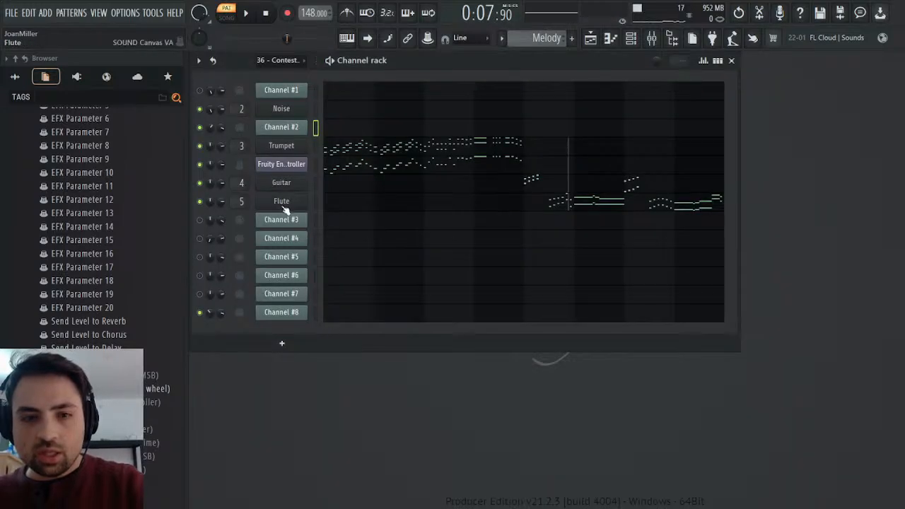
left_click(283, 204)
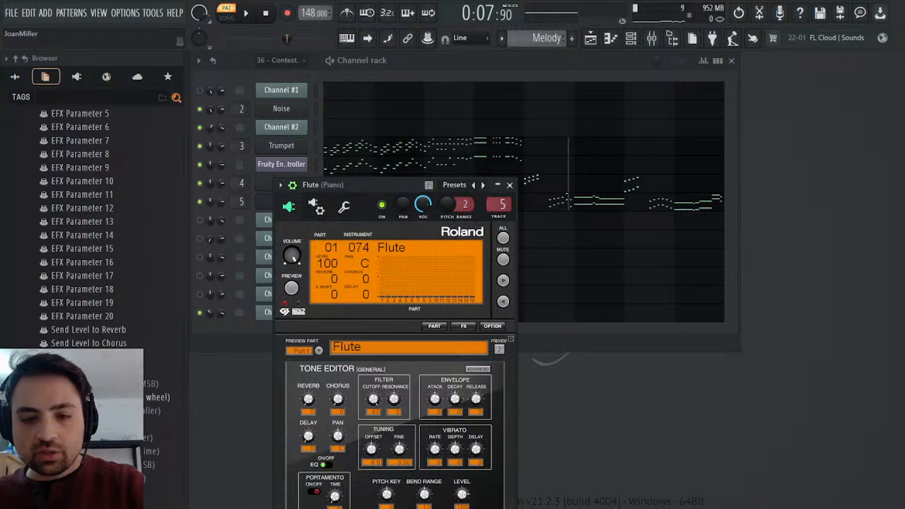
left_click_drag(435, 449, 435, 433)
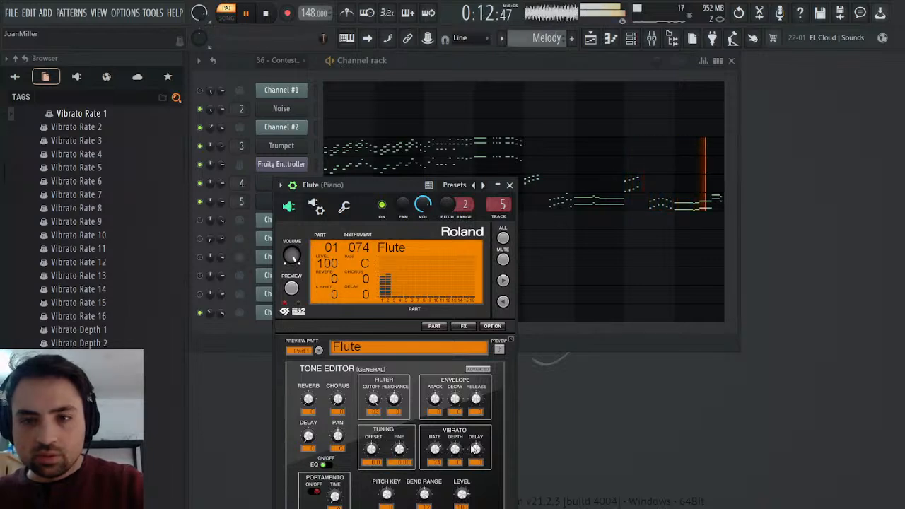
key("space")
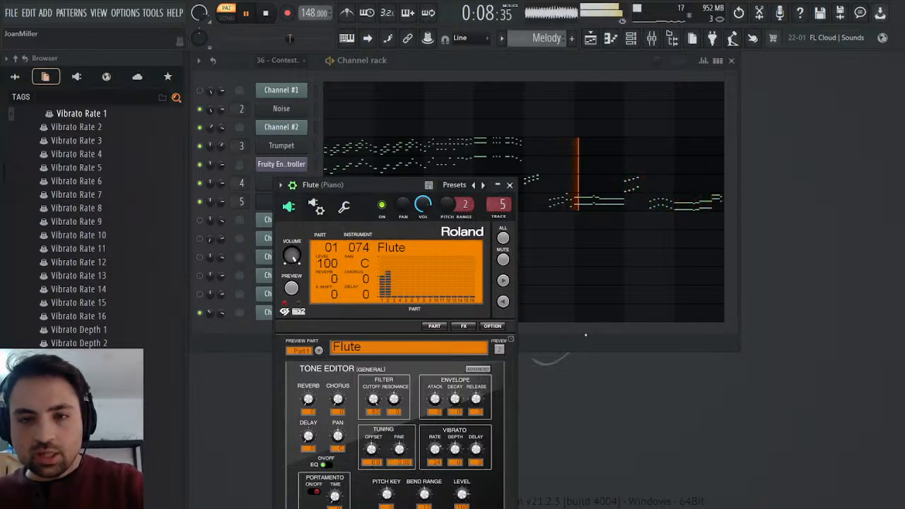
left_click(510, 186)
key("space")
Check Channel #8's MIDI patch in the 36 - Contest Winner pattern and play the pattern.
scroll(550, 41, "down", 1)
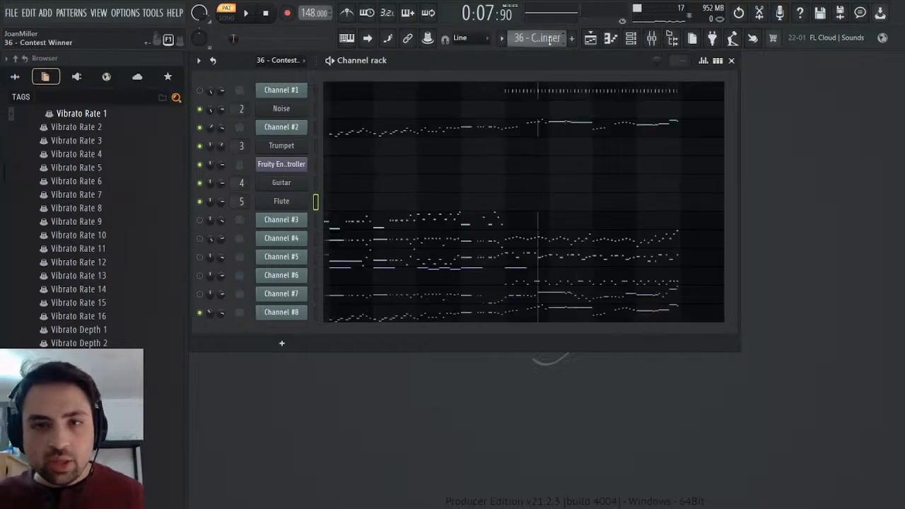
left_click(281, 315)
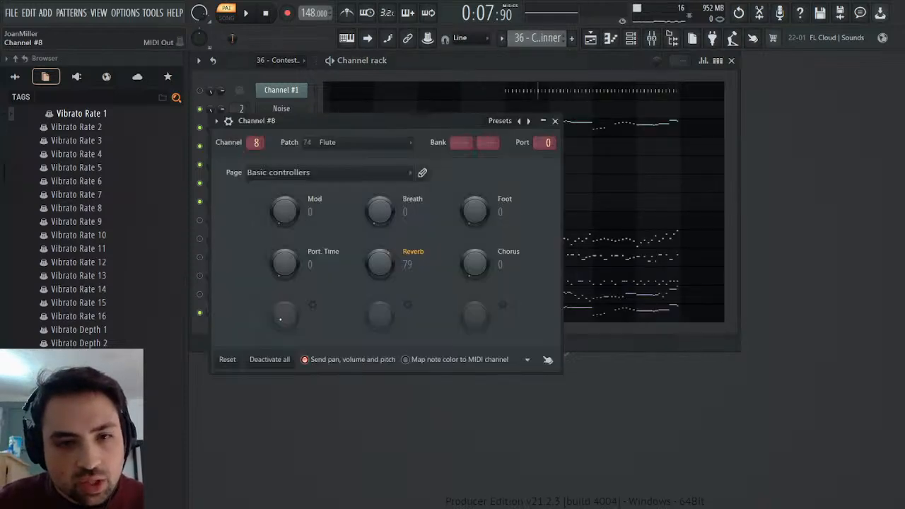
left_click(556, 122)
left_click(245, 13)
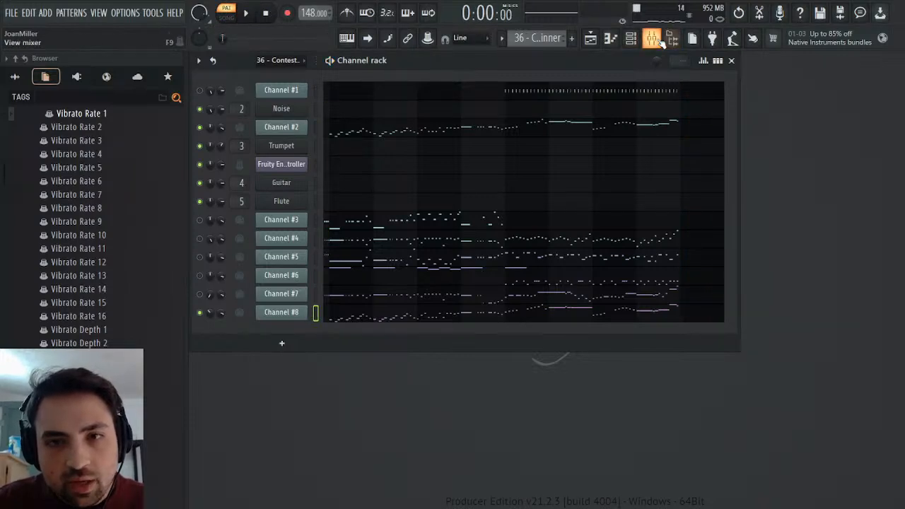
Rename mixer track 5 as Piccolo and play the Melody pattern to compare it with the original.
left_click(660, 41)
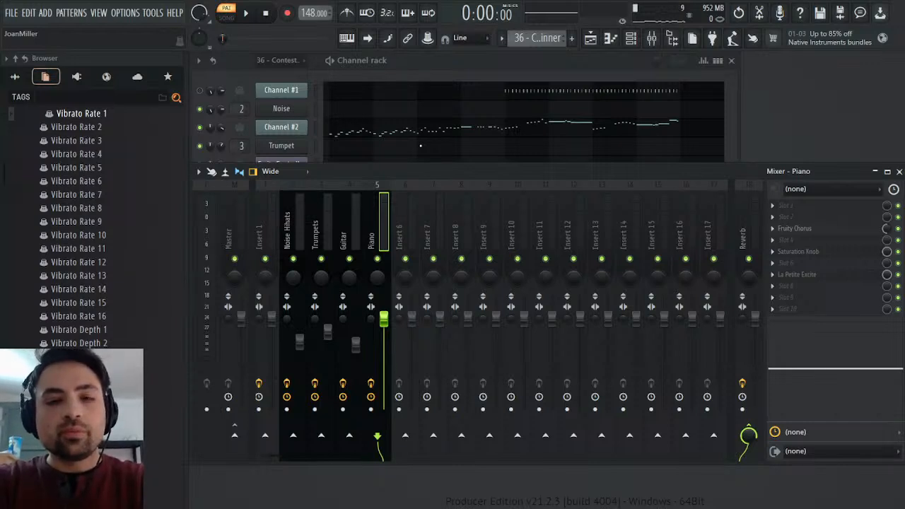
key("Return")
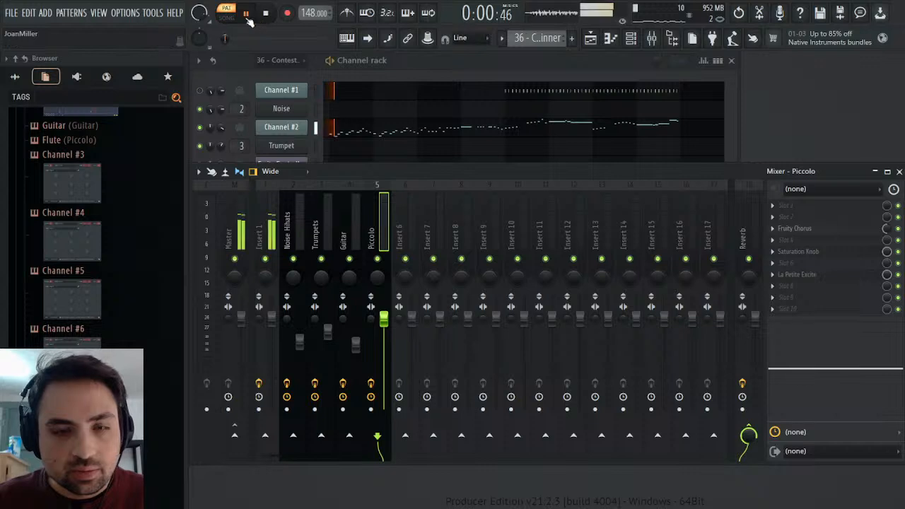
left_click(562, 68)
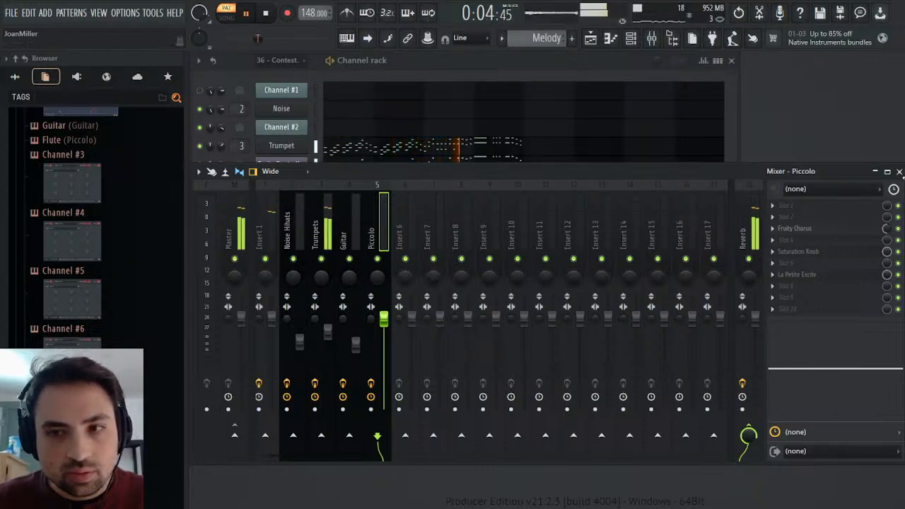
left_click(899, 171)
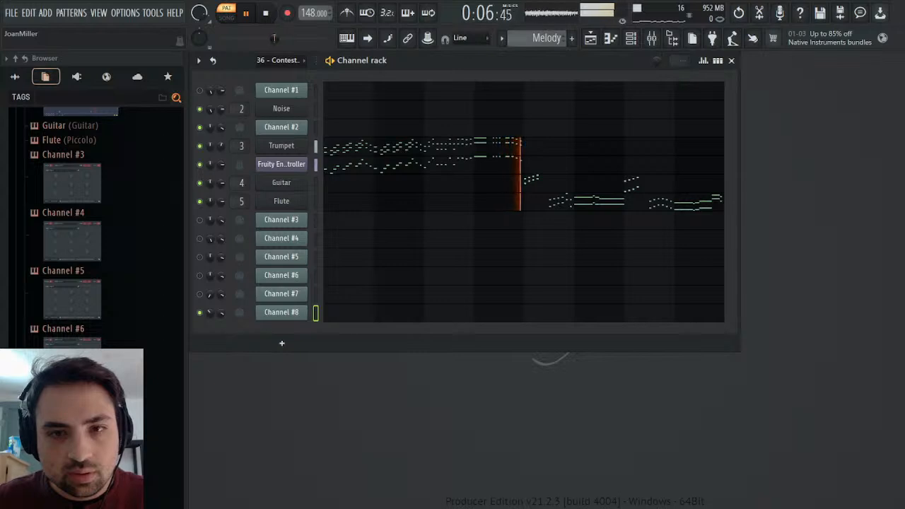
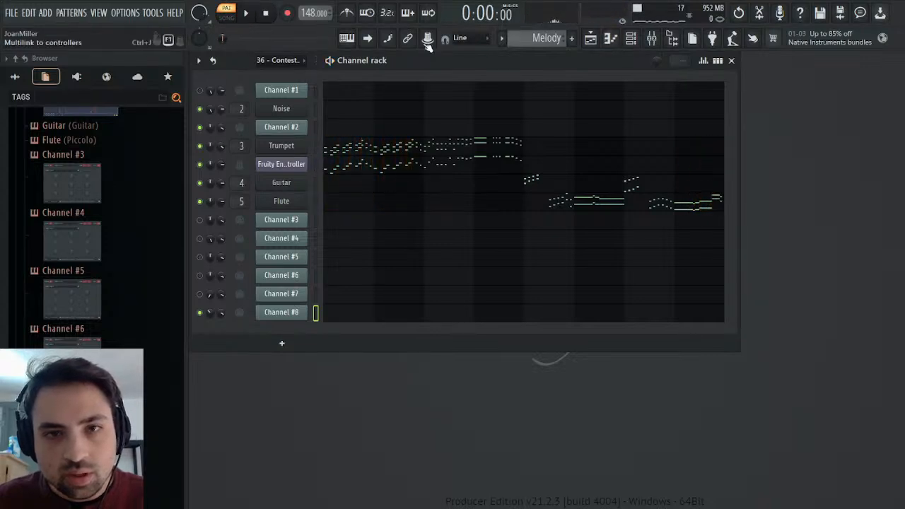
Play the 36 - Contest Winner pattern from the start with Channel #3 as the only audible imported MIDI channel.
scroll(523, 36, "down", 1)
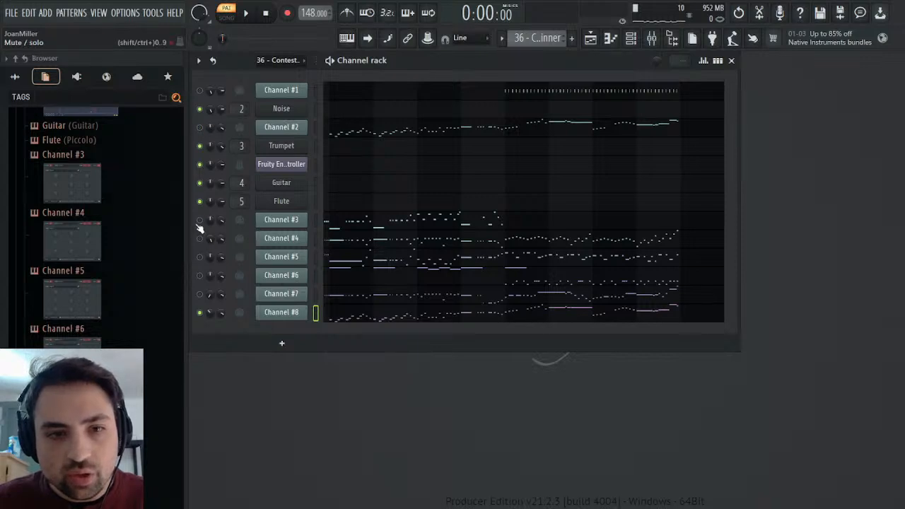
left_click(247, 14)
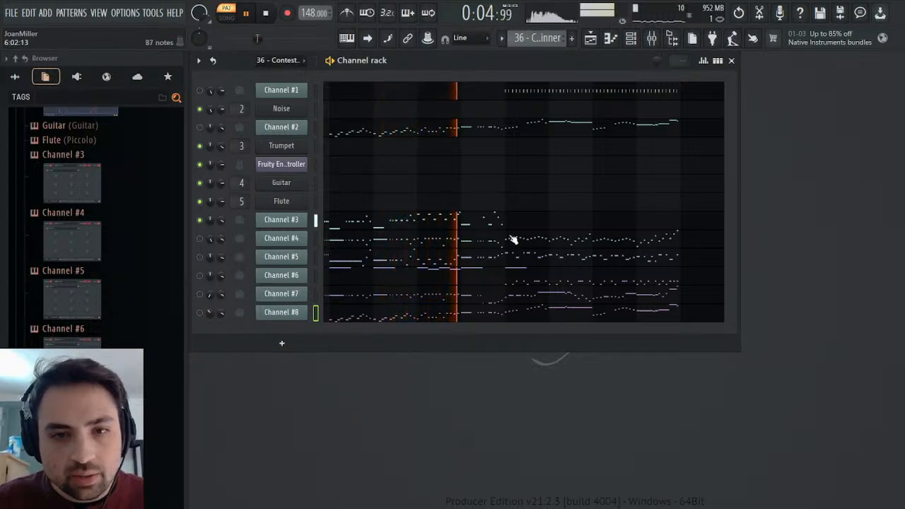
left_click(266, 14)
left_click(246, 13)
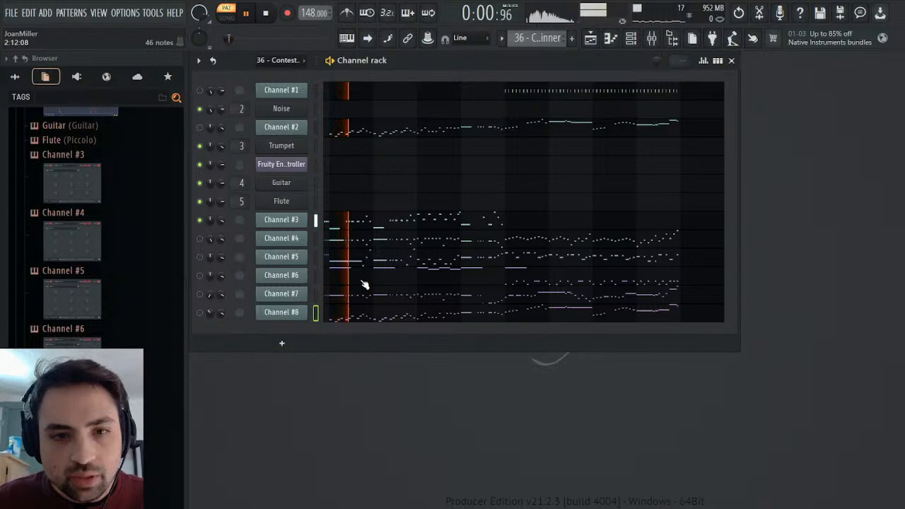
Clone the Flute's SOUND Canvas VA instrument into a new channel directly above Channel #3.
left_click(316, 220)
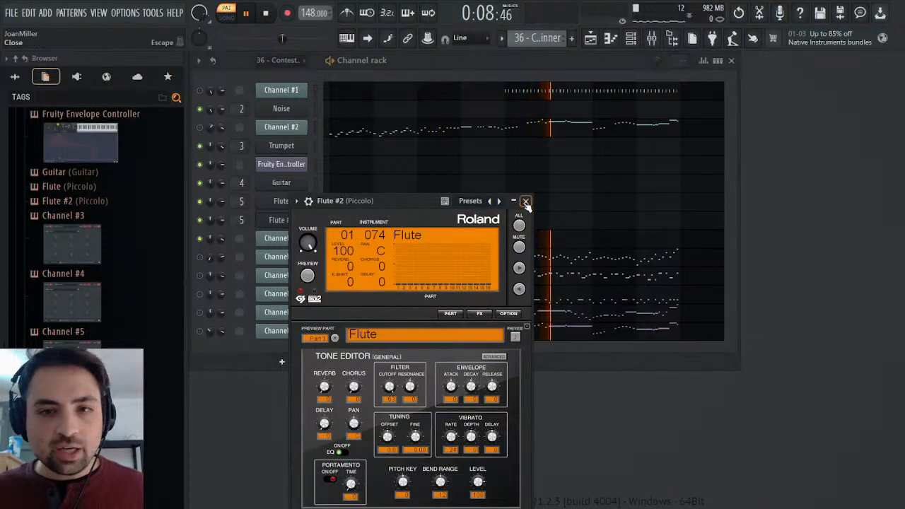
left_click(521, 202)
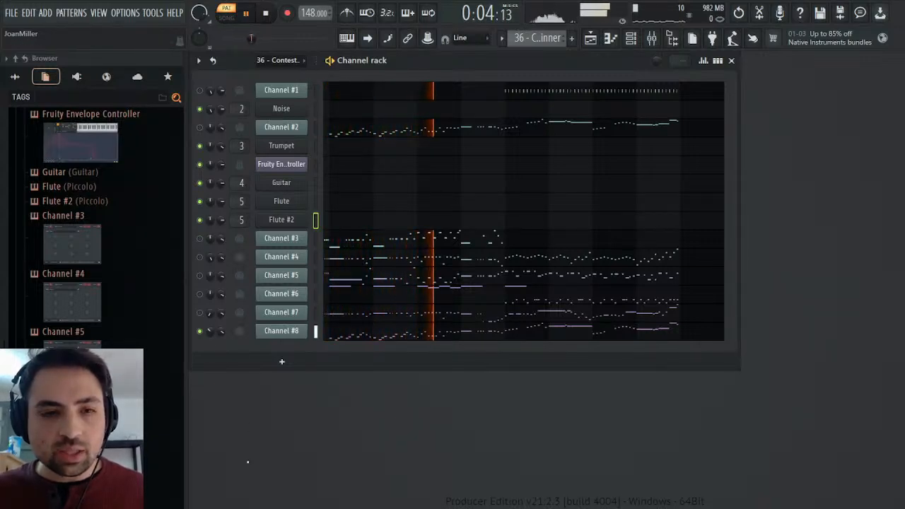
Examine the Trumpet, Guitar and Flute entries and their parameters among the project's generators while the pattern plays.
scroll(61, 212, "up", 3)
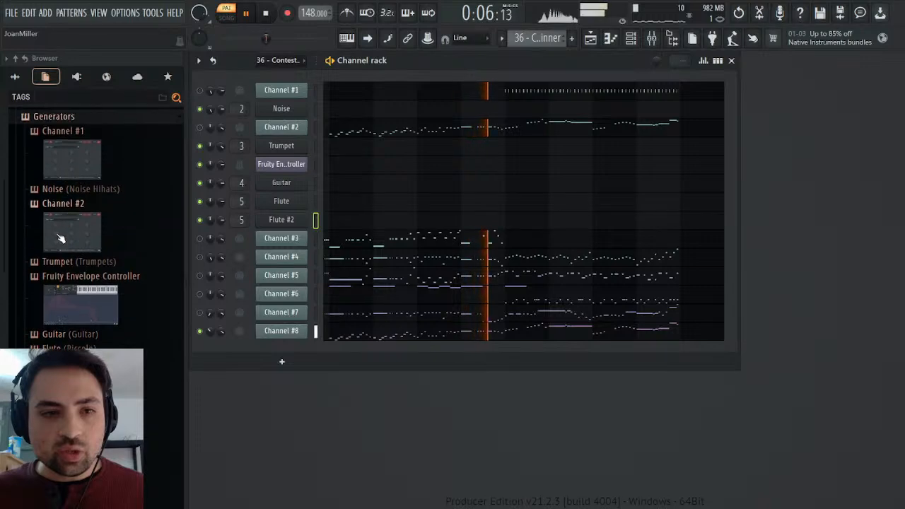
scroll(61, 234, "up", 3)
scroll(58, 247, "down", 5)
left_click(56, 250)
scroll(55, 247, "down", 1)
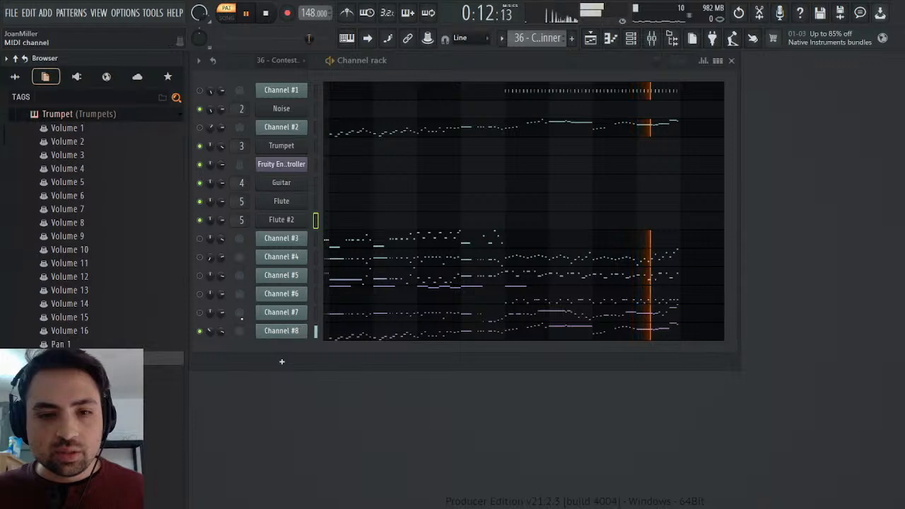
left_click(58, 117)
left_click(48, 186)
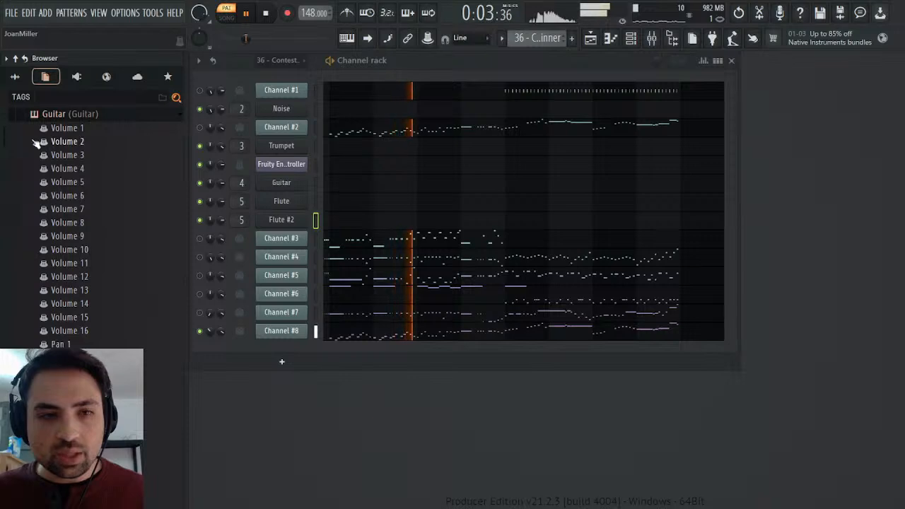
left_click(53, 115)
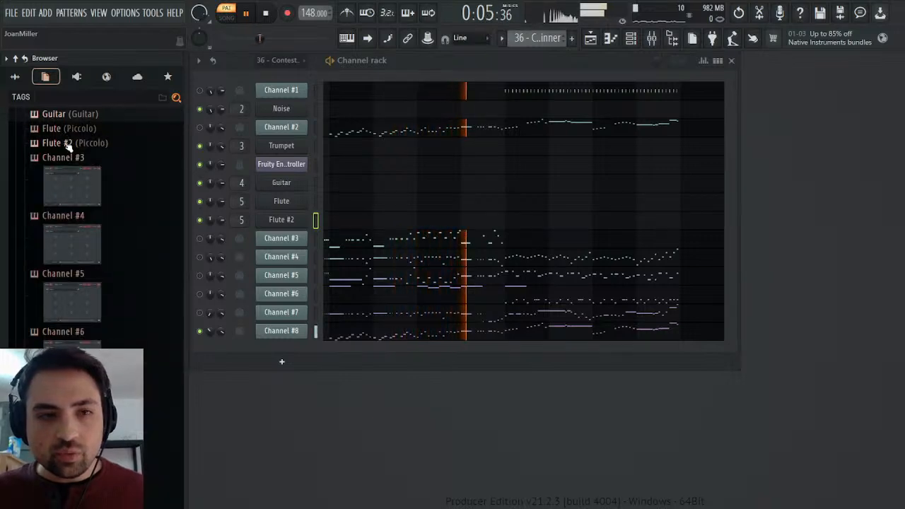
left_click(69, 129)
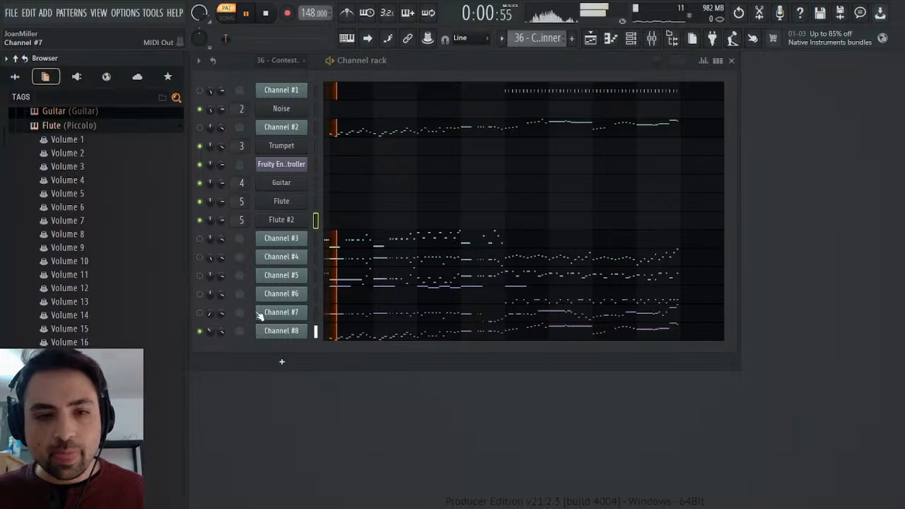
Turn the cloned flute into Timpani with SOUND Canvas instrument 048, with Channel #3 audible instead of Channel #8.
left_click(200, 330)
left_click(199, 239)
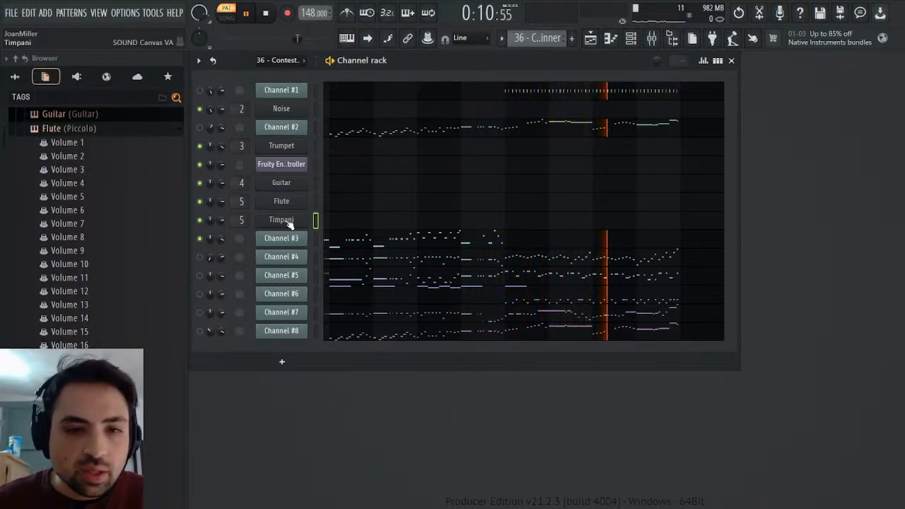
left_click(316, 239)
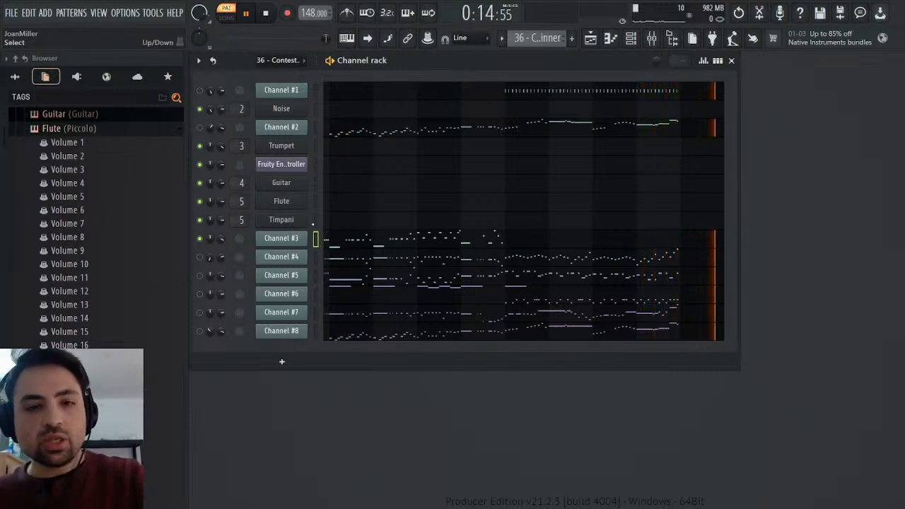
left_click(293, 225)
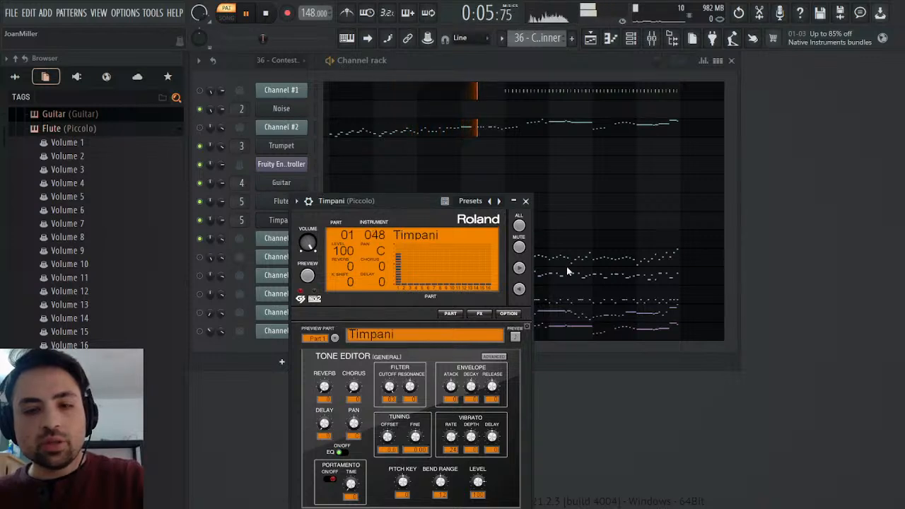
left_click(524, 201)
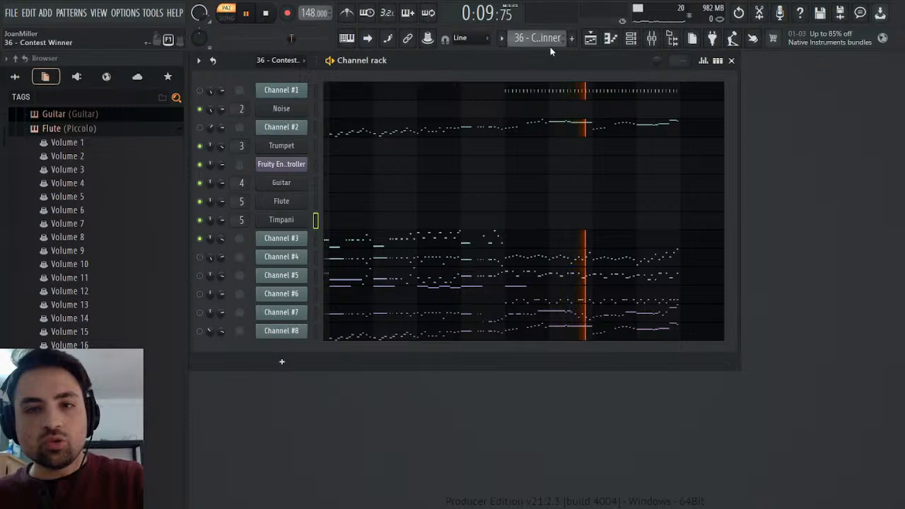
Copy Channel #3's notes into the Timpani channel of the Drums pattern and check them in the piano roll.
scroll(551, 42, "down", 1)
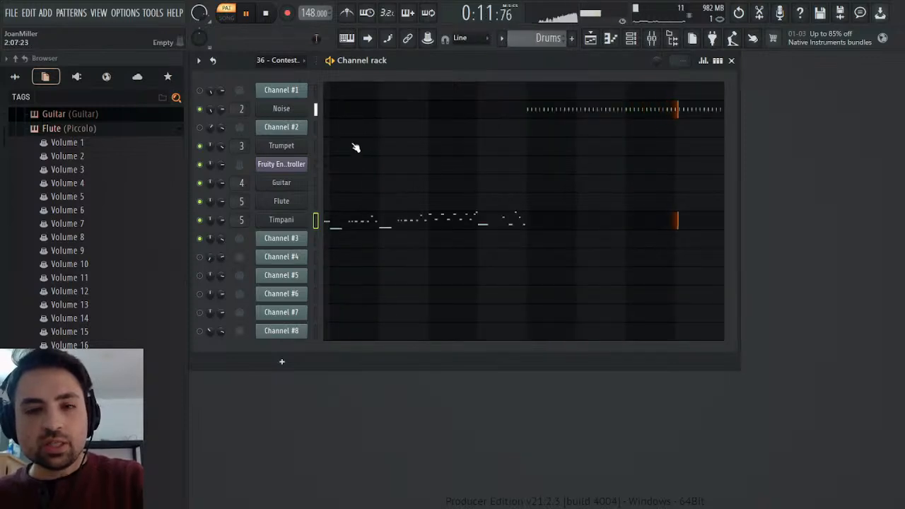
left_click(347, 224)
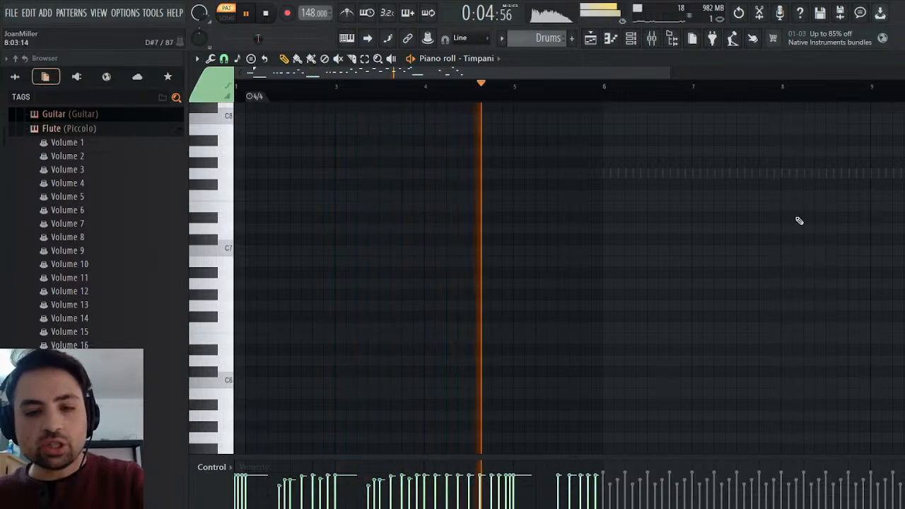
key("Escape")
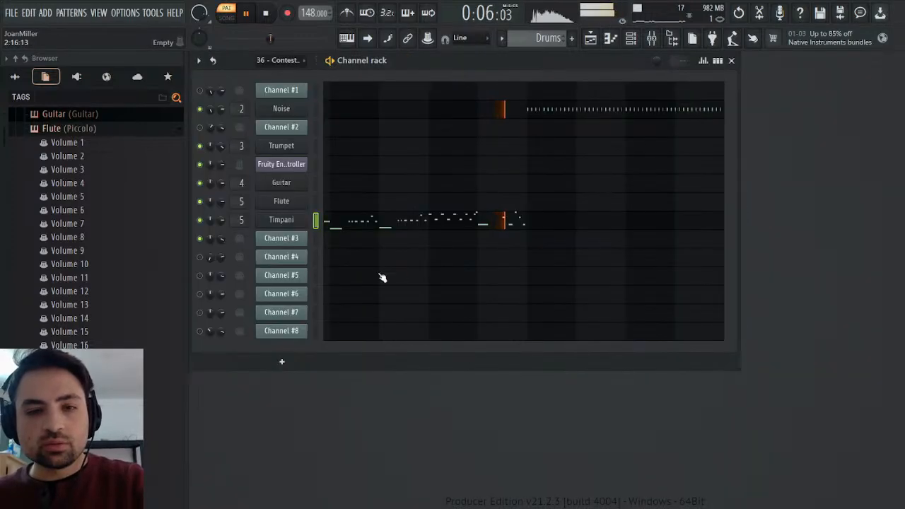
Assign the Timpani instrument to free mixer track 6 and load the saved Piano mixer preset onto that track.
left_click(281, 220)
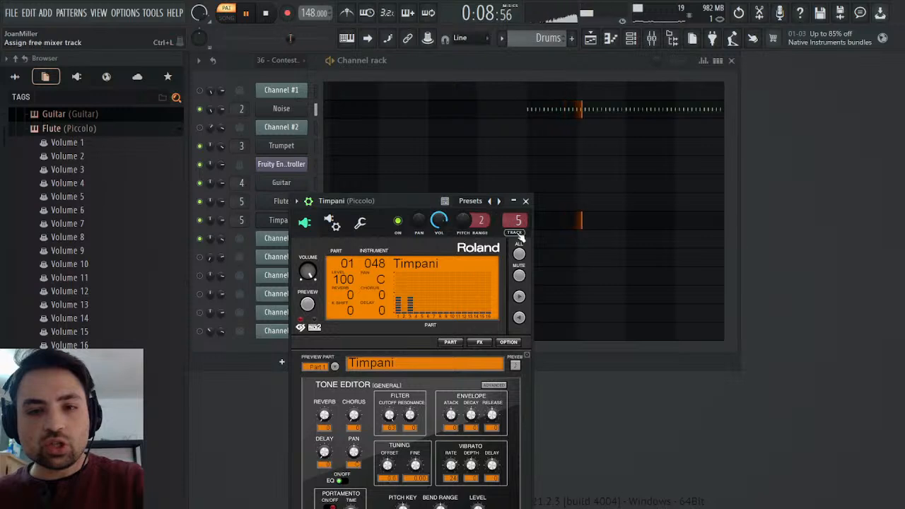
key("F9")
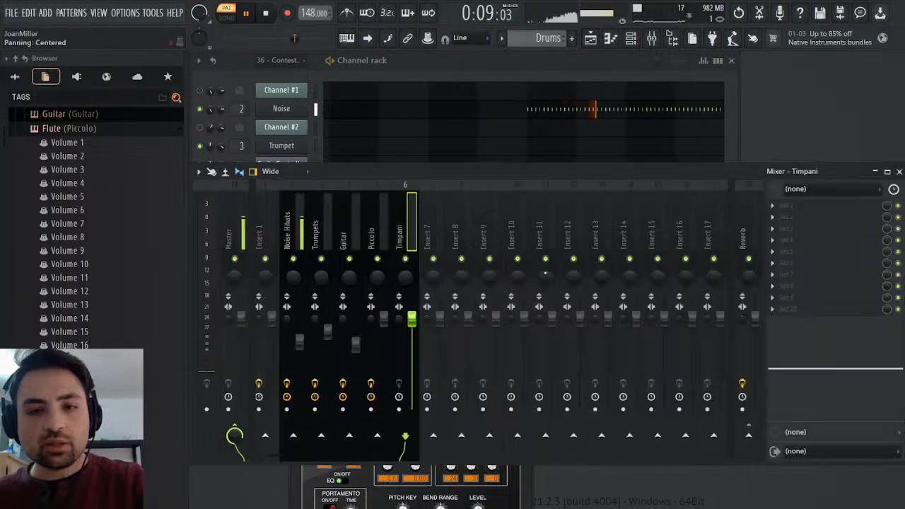
left_click(14, 78)
scroll(67, 318, "down", 5)
left_click_drag(73, 316, 797, 228)
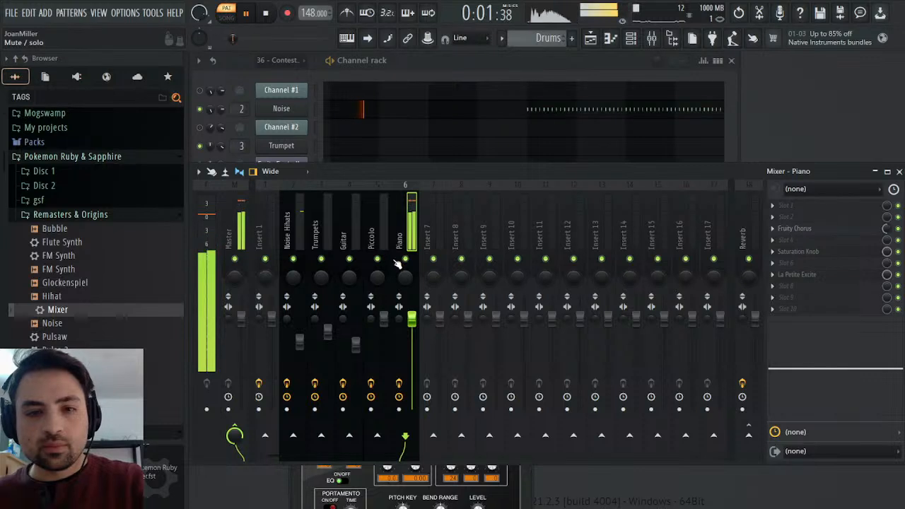
Lower mixer track 6's volume to 67% while playing the Drums pattern.
left_click_drag(411, 316, 415, 329)
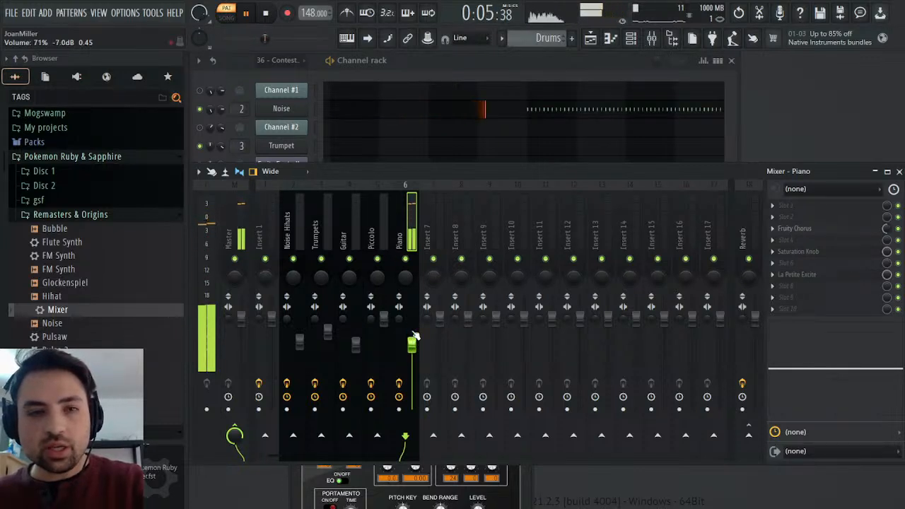
left_click(242, 319)
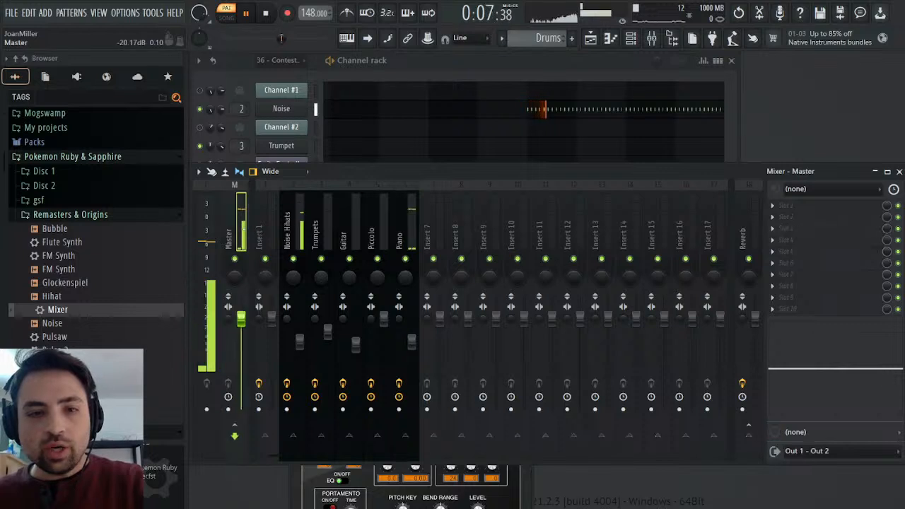
key("space")
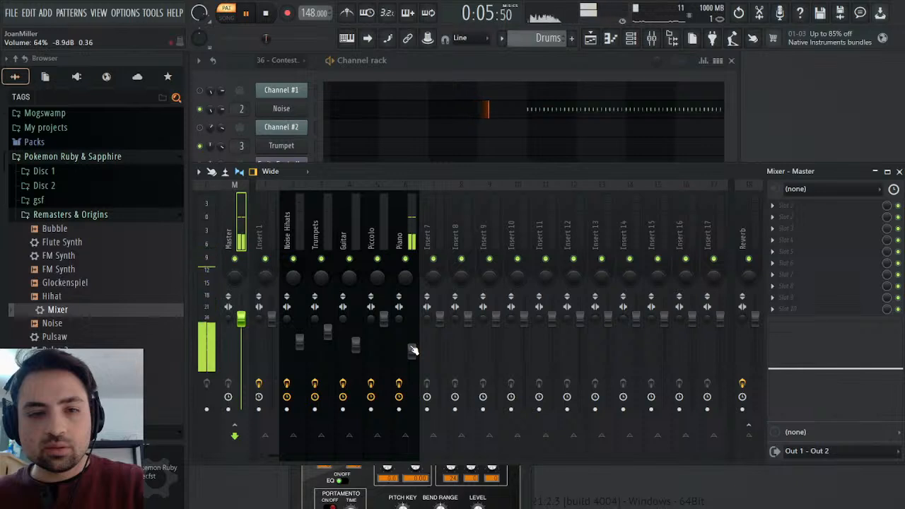
scroll(414, 350, "up", 1)
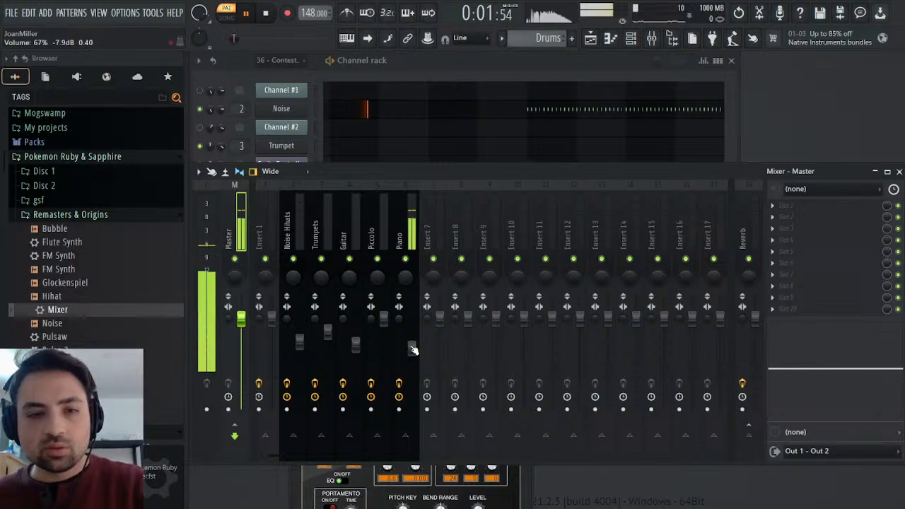
Rename mixer track 6 as Timpani, route it to Reverb instead of Master, and replay the Drums pattern.
left_click(407, 226)
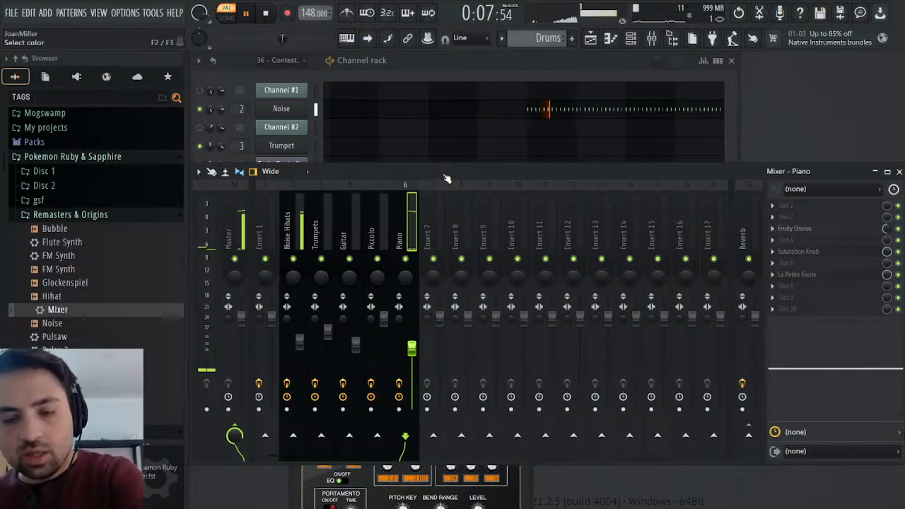
left_click(748, 433)
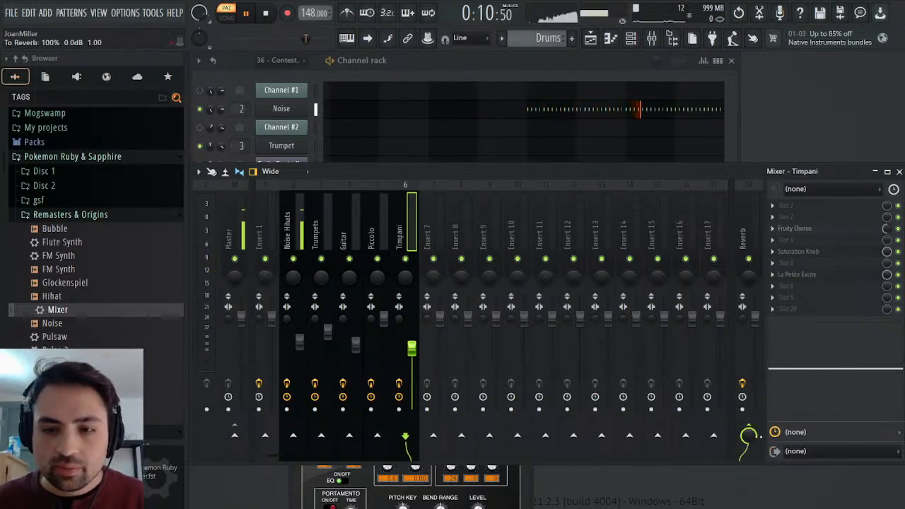
left_click(267, 17)
left_click(248, 16)
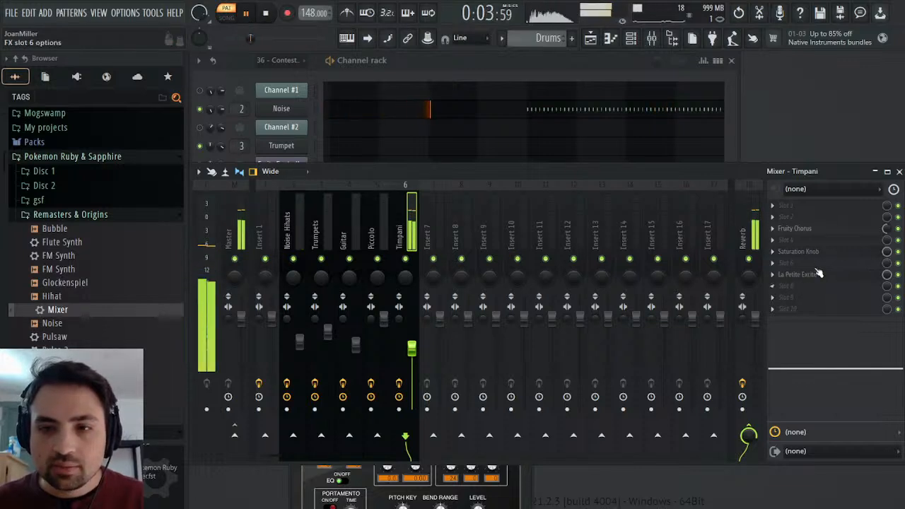
Set the saturation to 1.5 in the Timpani track's Saturation Knob effect.
left_click(797, 251)
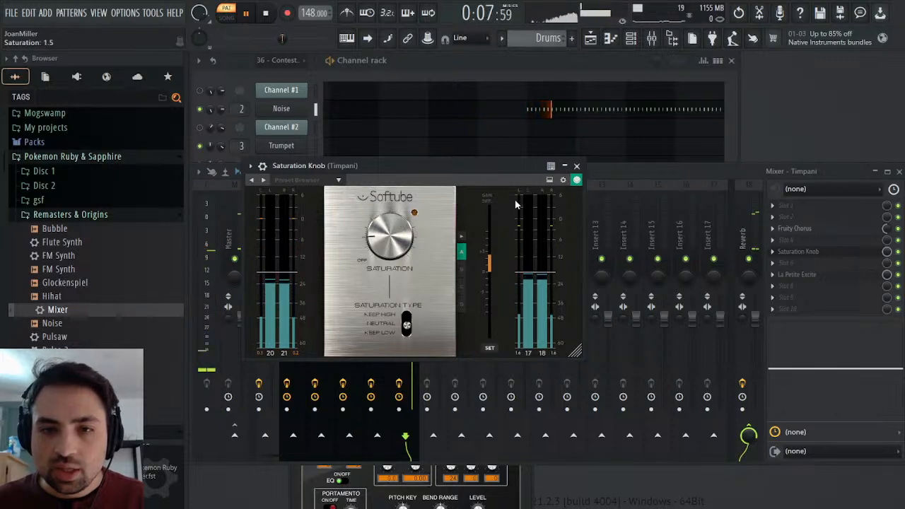
left_click(576, 165)
left_click(899, 172)
Boost the low frequencies in the Timpani mixer track's equalizer and stop playback.
left_click(652, 40)
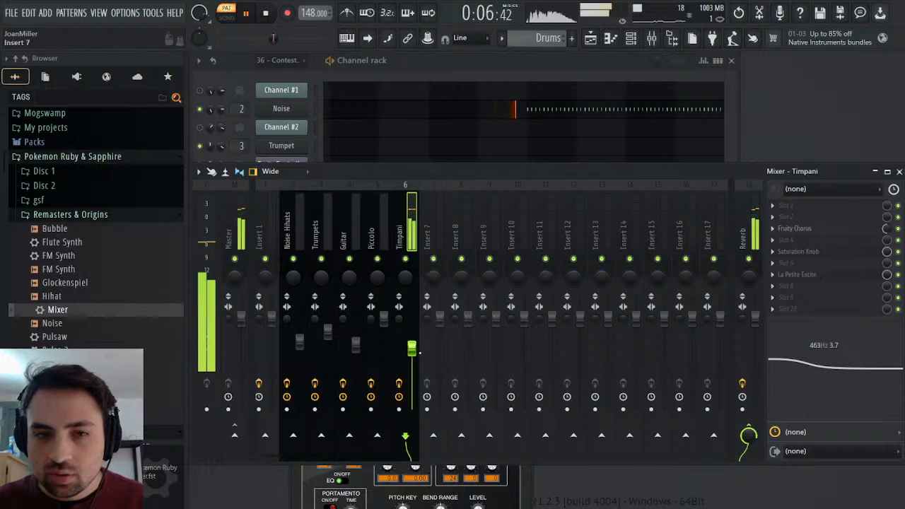
left_click(899, 171)
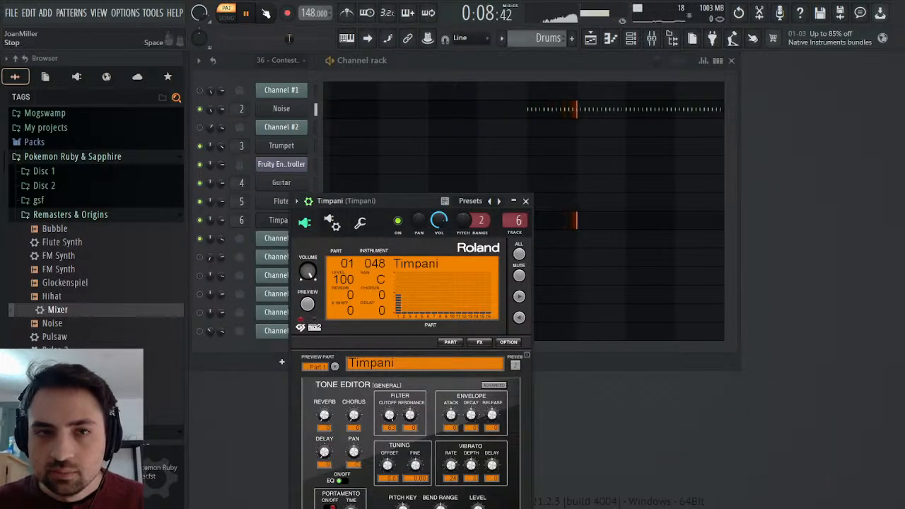
left_click(525, 202)
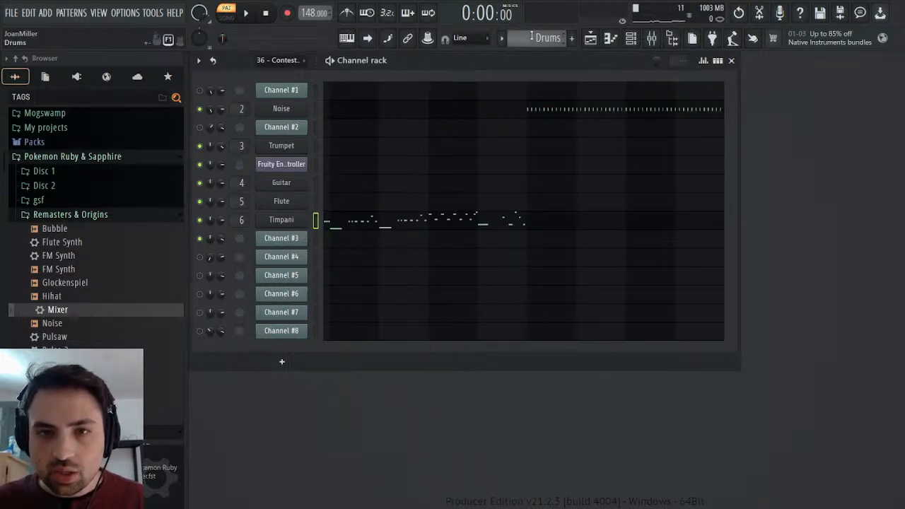
Play the Drums pattern and compare its timpani with Channel #3 in the 36 - Contest Winner pattern.
scroll(532, 35, "up", 1)
scroll(532, 36, "down", 2)
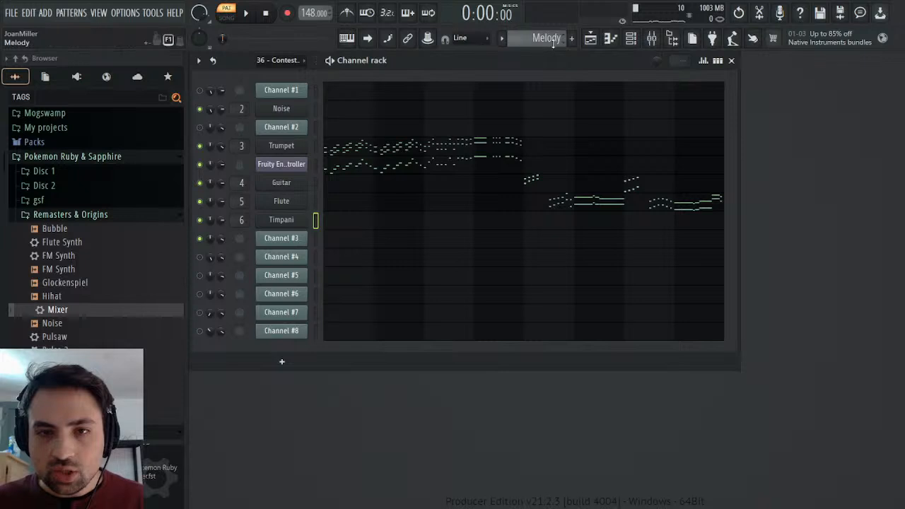
scroll(552, 43, "up", 1)
left_click(255, 14)
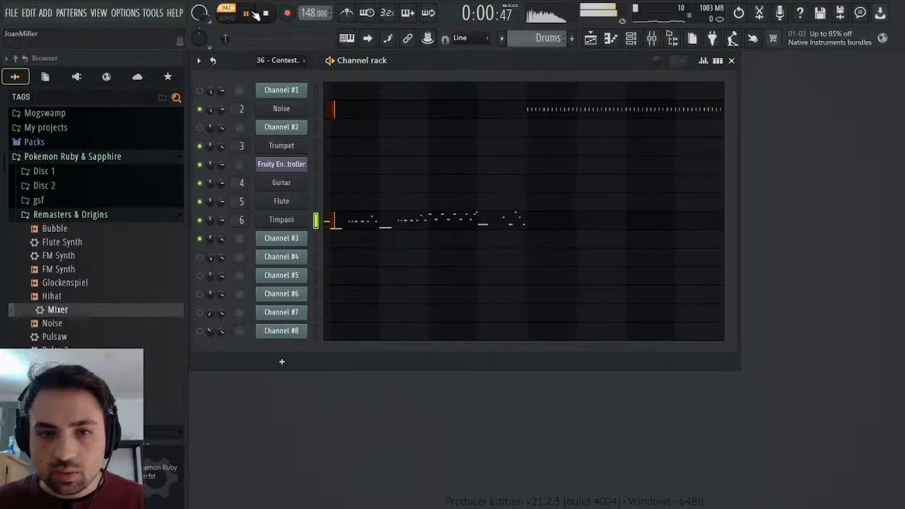
scroll(548, 38, "up", 1)
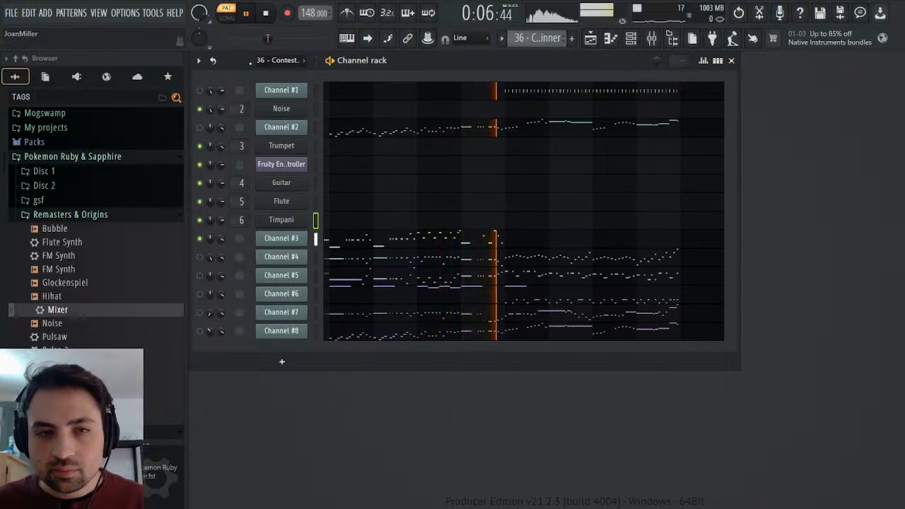
left_click(266, 13)
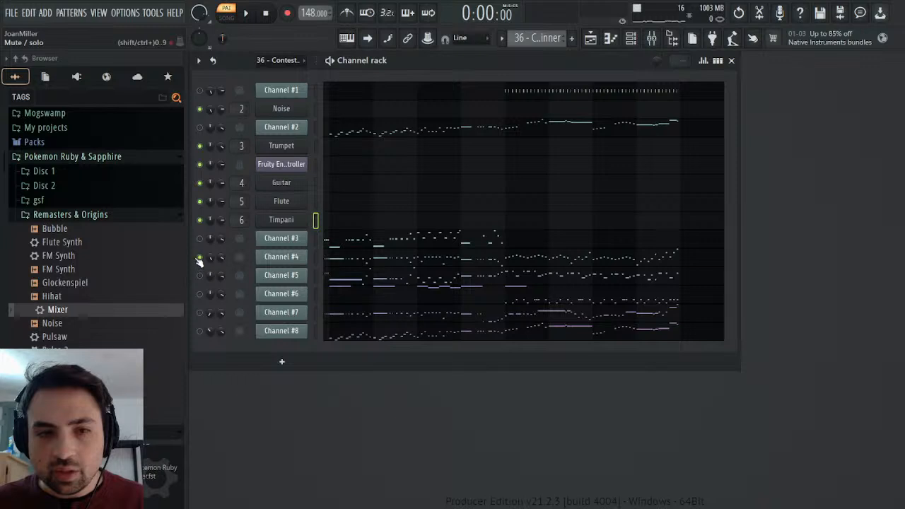
Play the 36 - Contest Winner pattern and audition Channels #5, #6 and #7 alongside Channel #4.
left_click(242, 12)
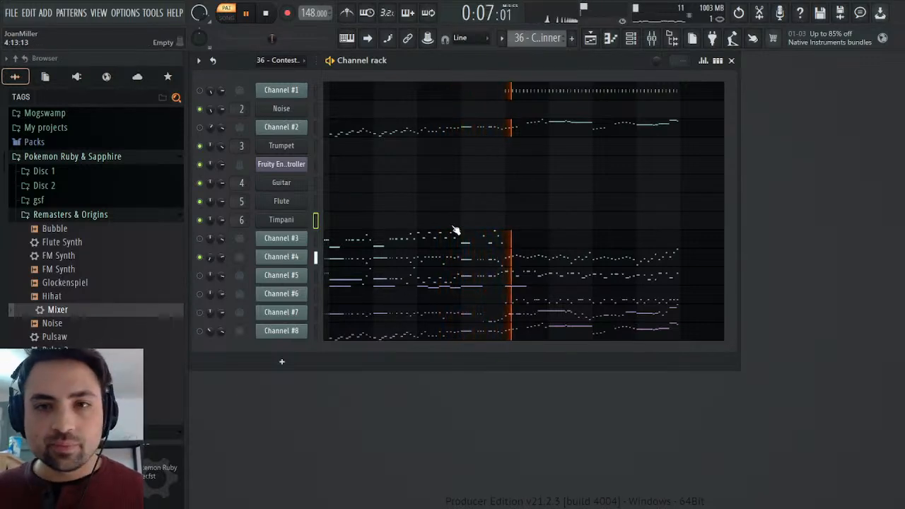
left_click(266, 14)
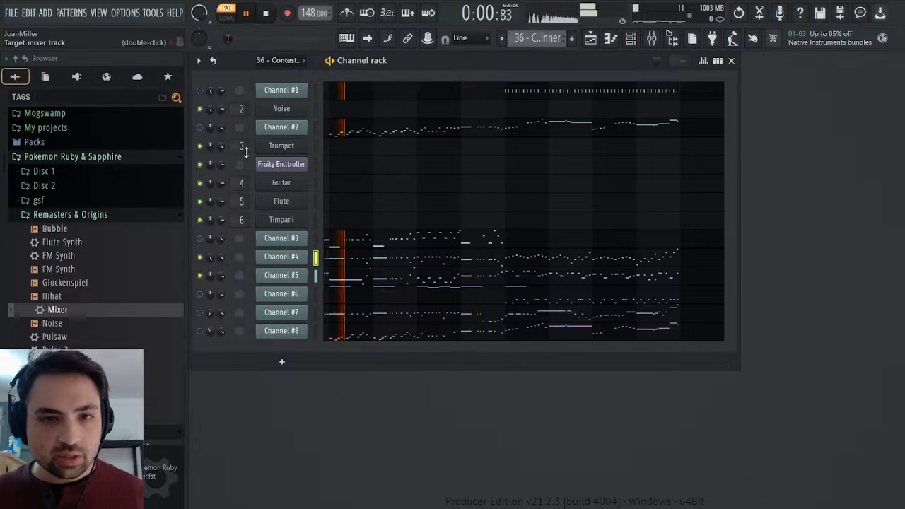
left_click(200, 294)
left_click(200, 293)
left_click(200, 312)
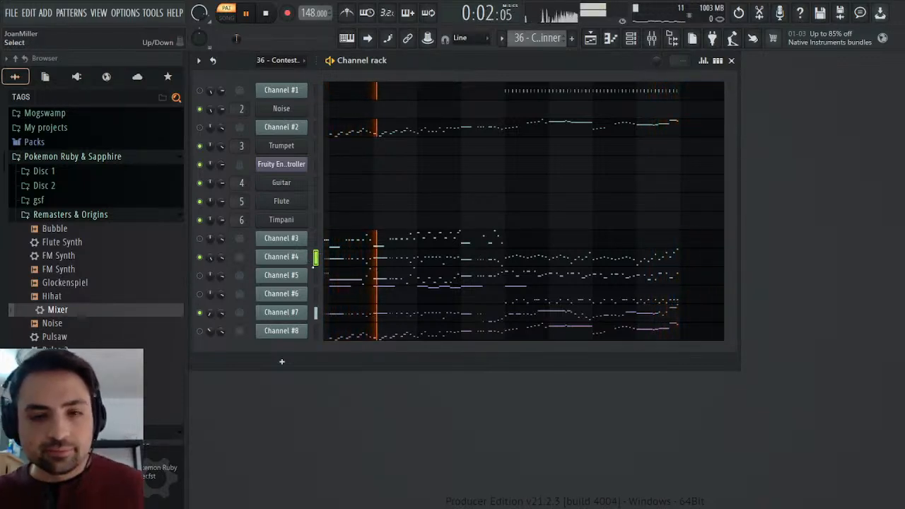
left_click(200, 313)
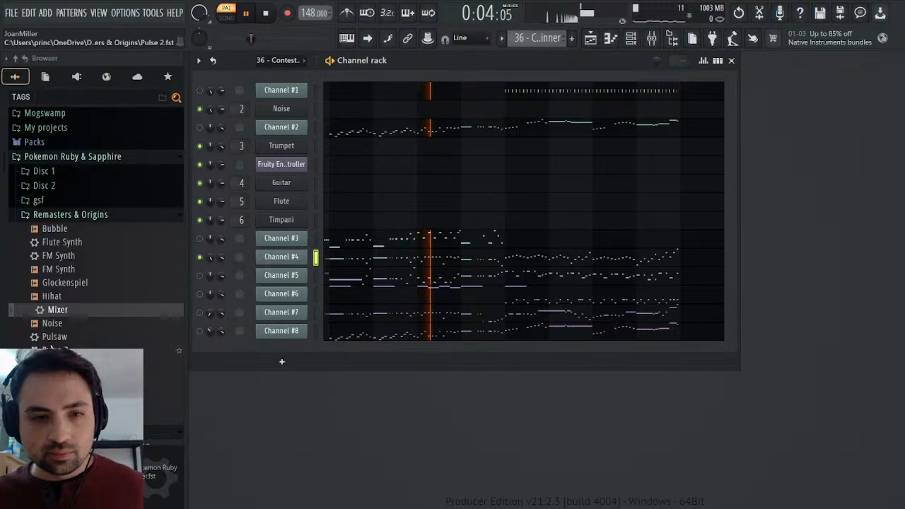
Add the Square preset from the Remasters & Origins folder below Channel #4 and move the Timpani channel below Channel #3.
left_click_drag(60, 404, 288, 275)
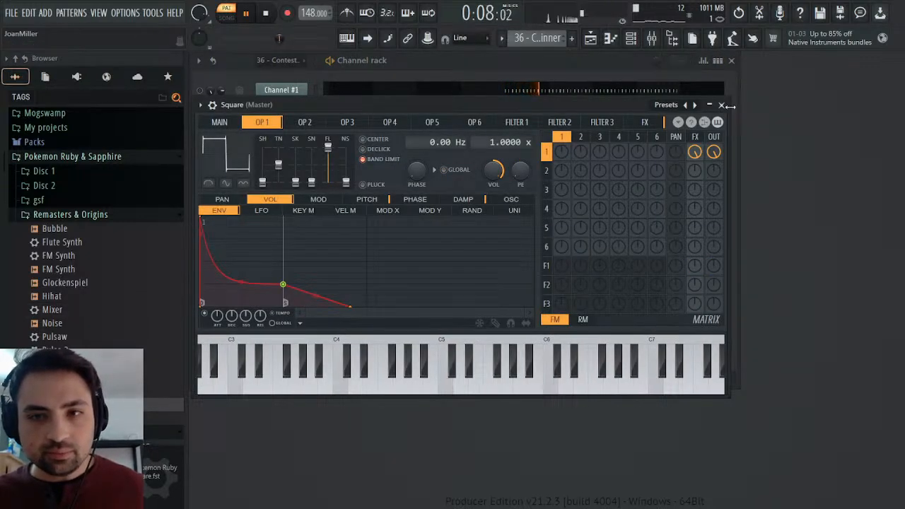
left_click(722, 104)
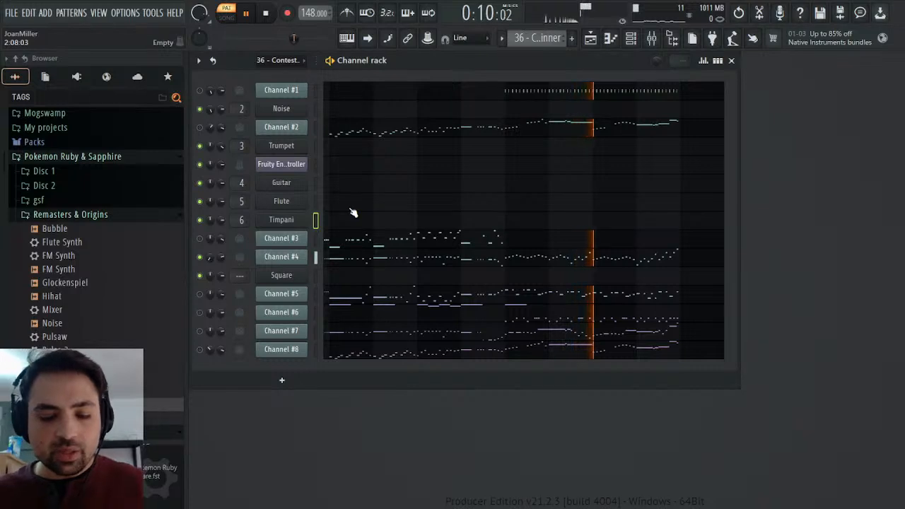
key("alt+Down")
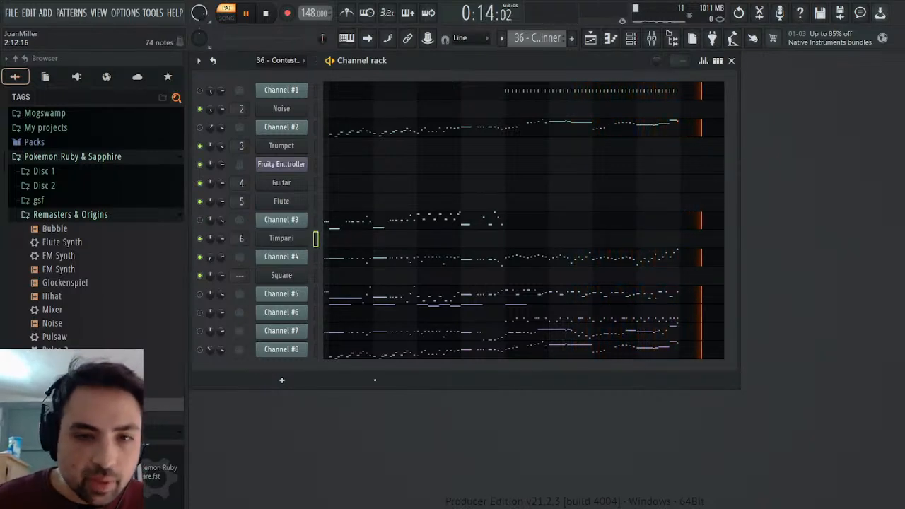
Copy Channel #4's notes into the Square channel of a new pattern named Synths.
left_click(316, 275)
left_click(315, 258)
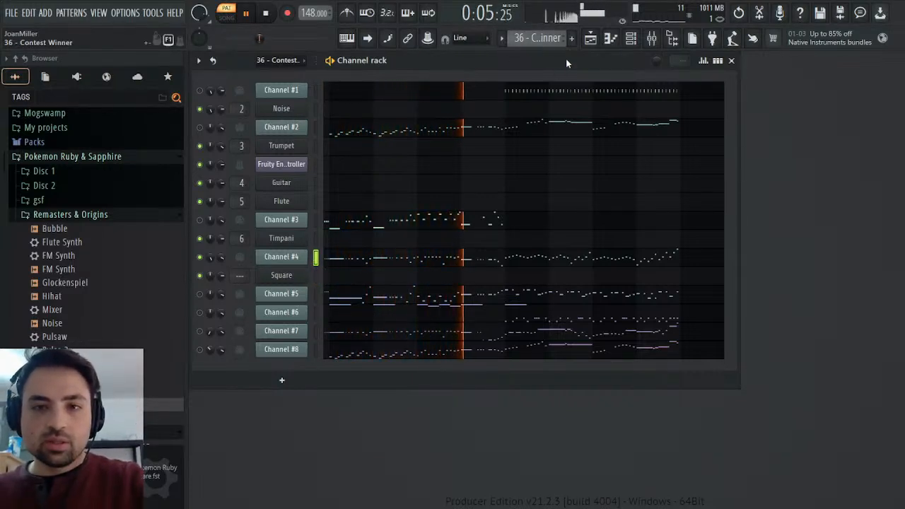
key("F4")
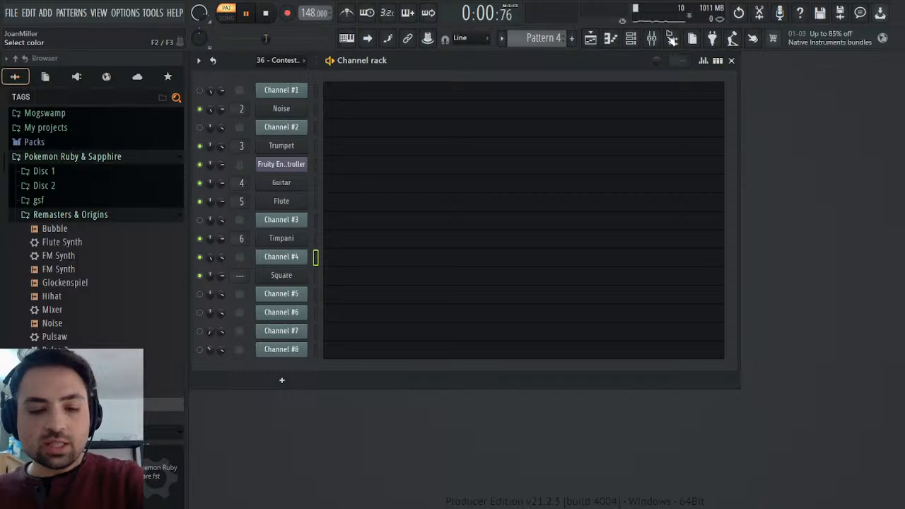
type("Synths")
key("Return")
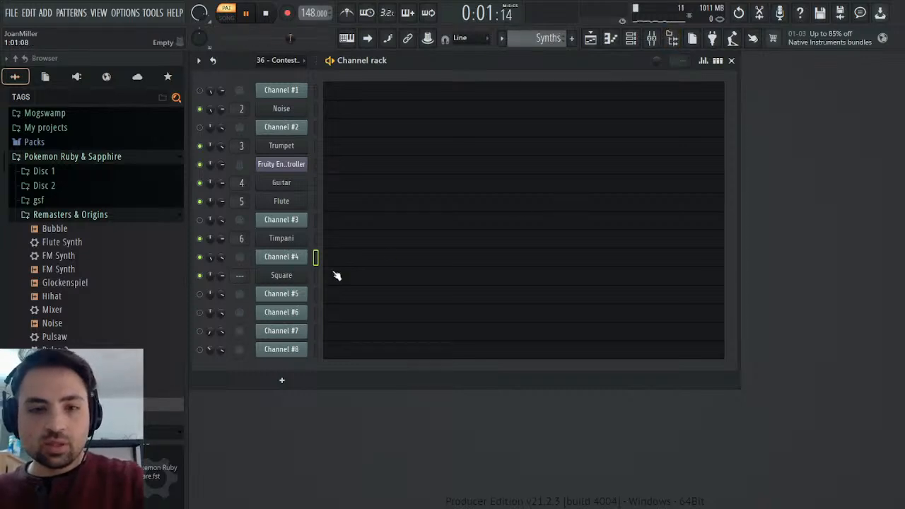
key("ctrl+v")
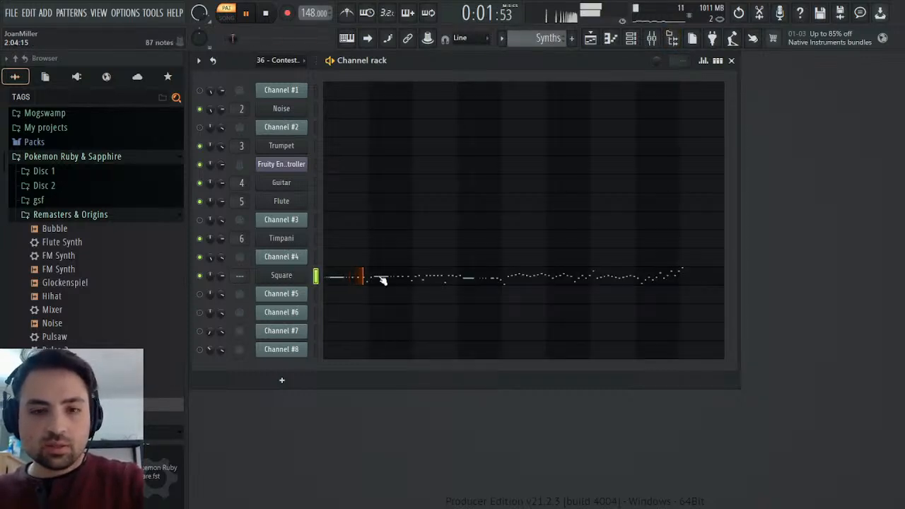
Lengthen the attack of the Square synth's operator 1 volume envelope and lower its release.
left_click(282, 275)
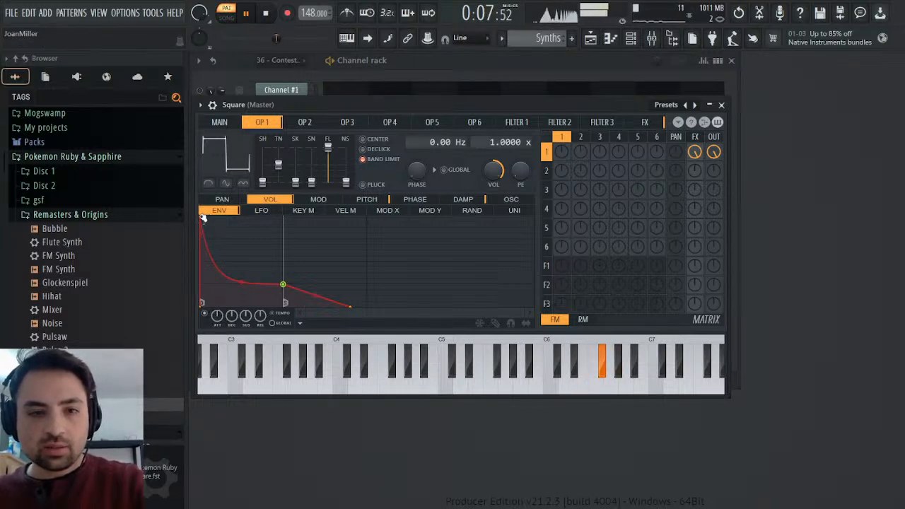
mouse_move(202, 221)
left_mouse_down()
mouse_move(262, 203)
mouse_move(204, 205)
left_mouse_up()
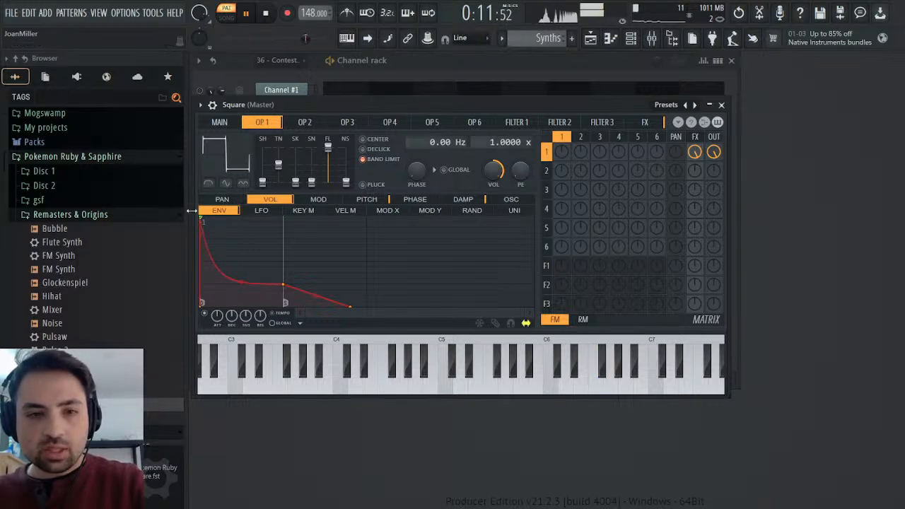
left_click_drag(203, 221, 286, 201)
left_click_drag(237, 246, 241, 237)
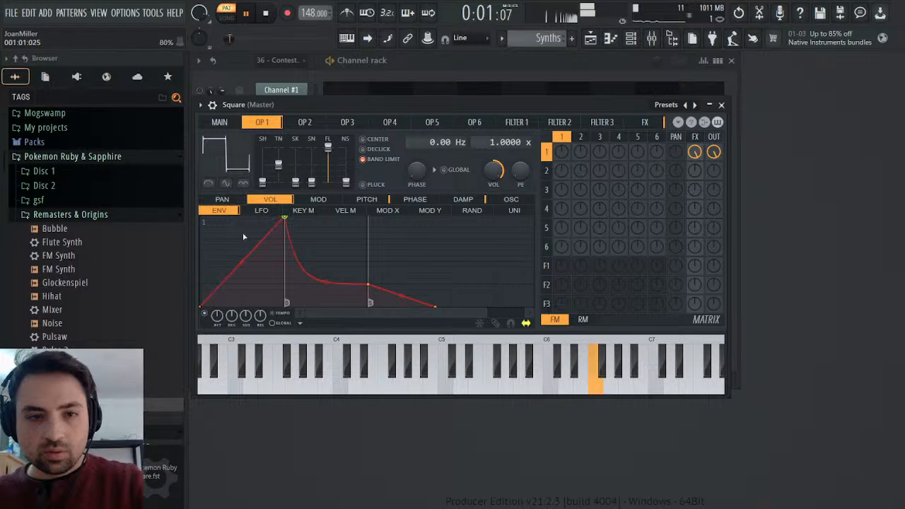
left_click_drag(260, 315, 260, 329)
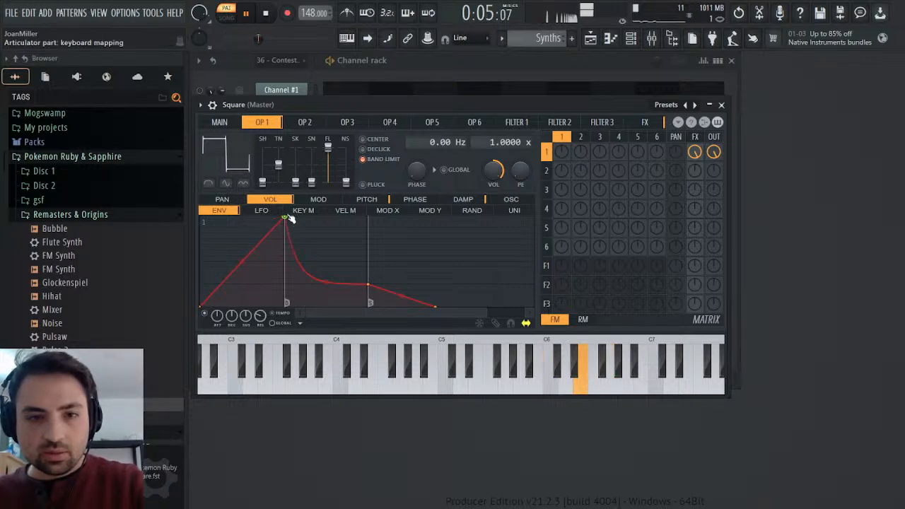
Compare the Square sound with the 36 - Contest Winner pattern and slightly shorten its volume envelope's attack.
key("space")
key("space")
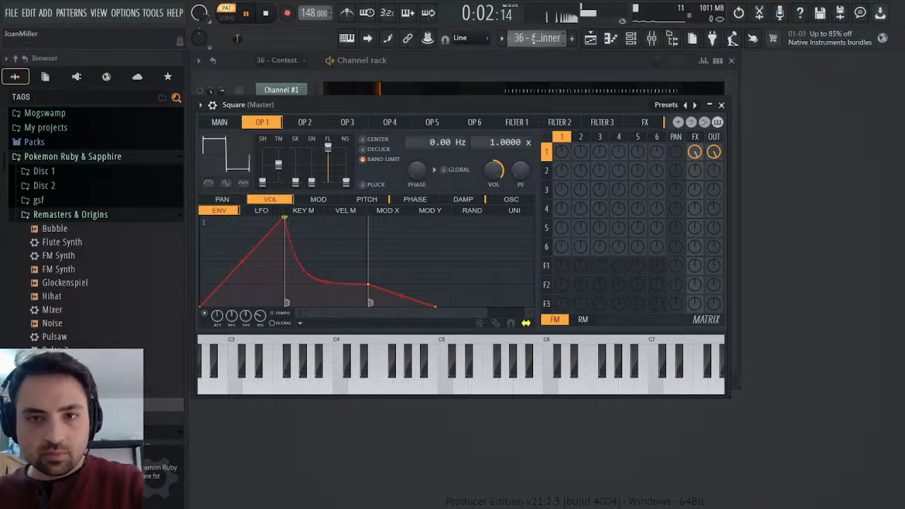
left_click_drag(260, 316, 260, 337)
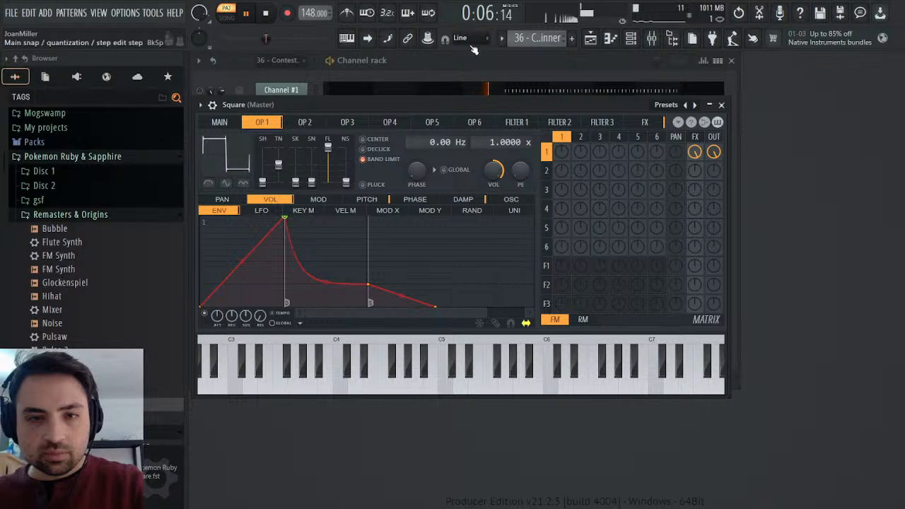
left_click_drag(541, 41, 541, 76)
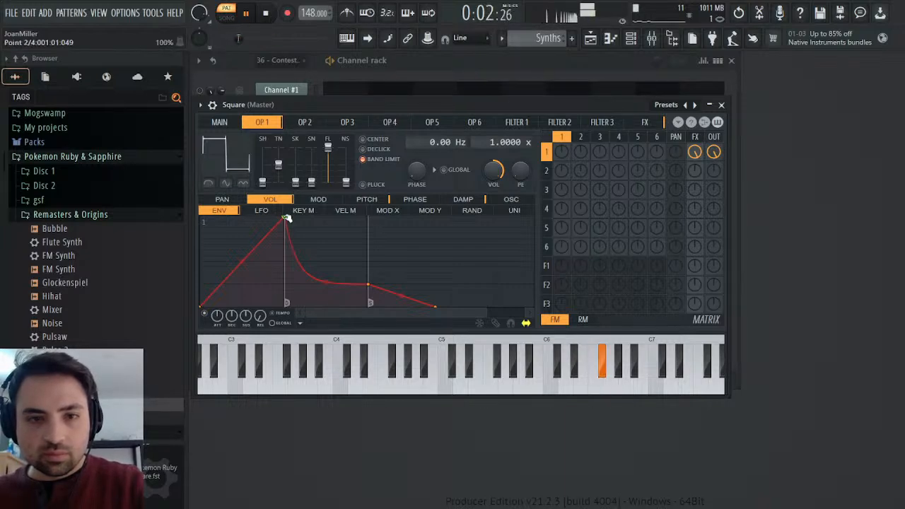
left_click_drag(284, 216, 284, 216)
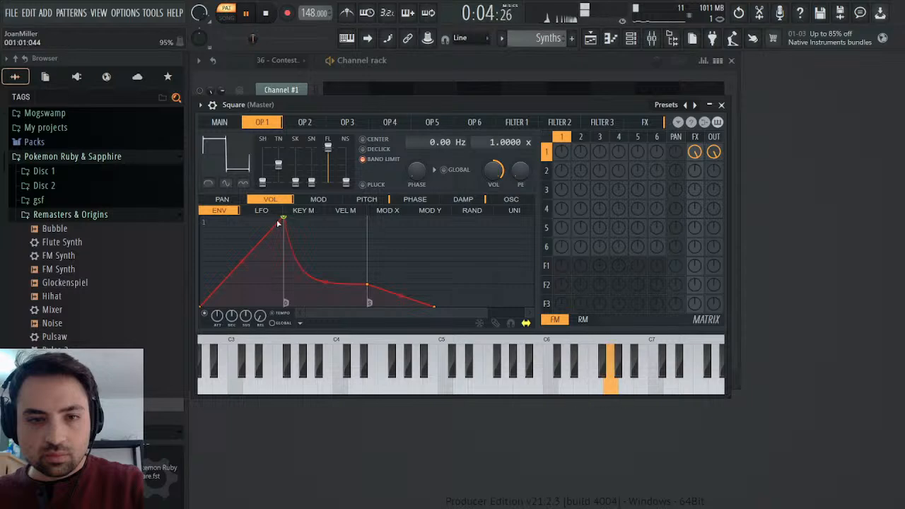
Compare the adjusted Square sound in Synths with Channel #4 in 36 - Contest Winner, then close the synth editor.
key("space")
scroll(545, 39, "up", 1)
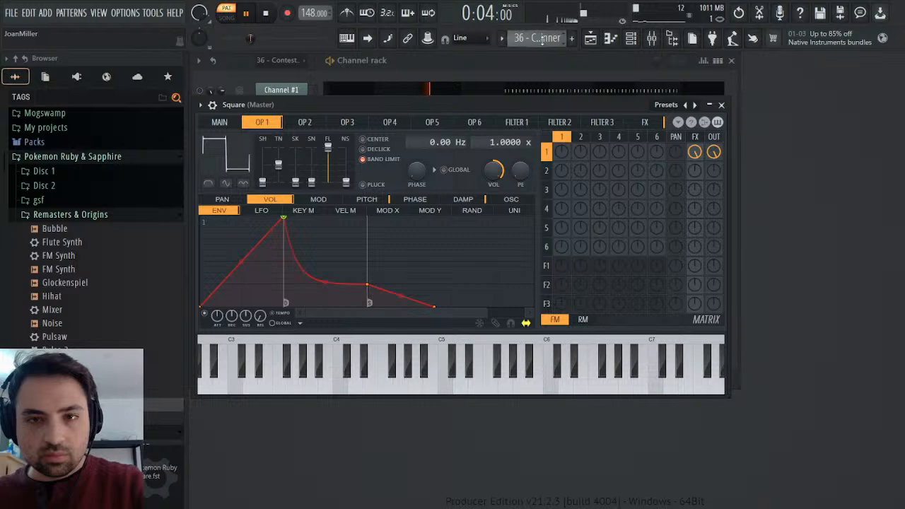
scroll(541, 39, "up", 1)
key("space")
scroll(545, 39, "down", 2)
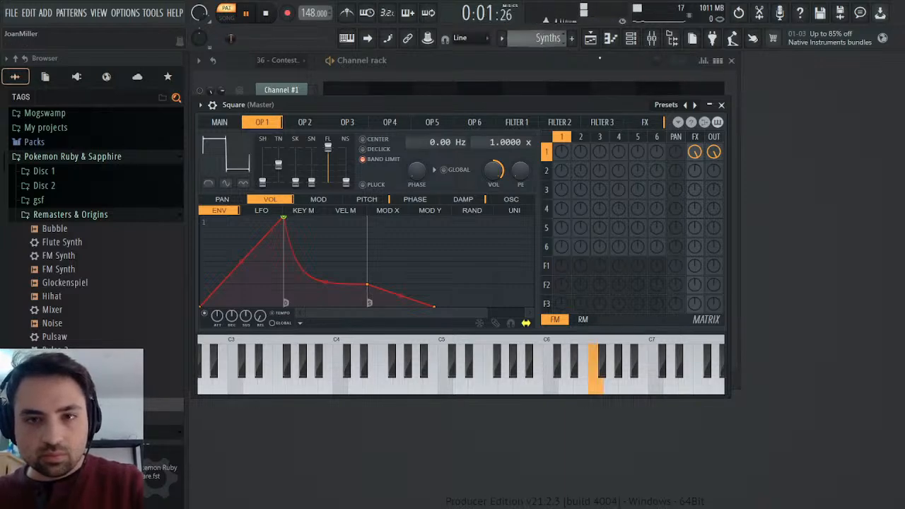
left_click(721, 105)
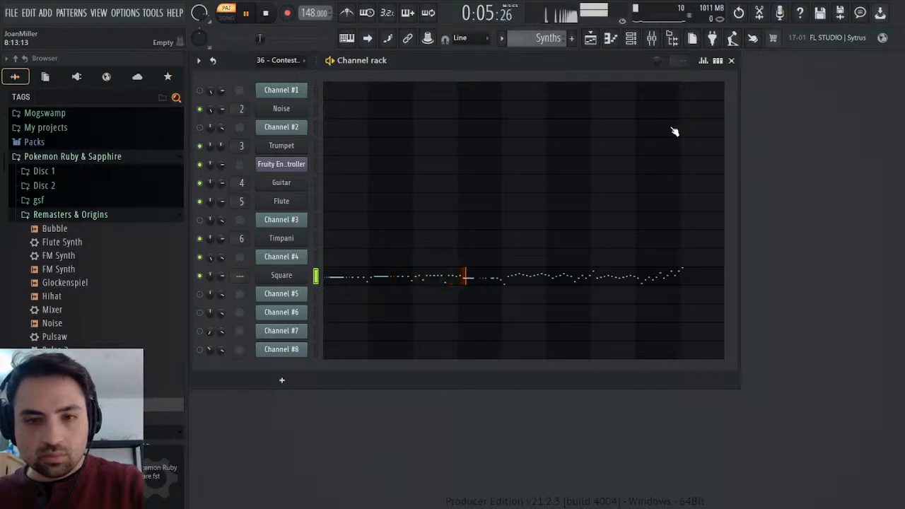
Copy Channel #4's panning events from the 36 - Contest Winner pattern to the Square channel in the Synths pattern.
scroll(542, 39, "up", 2)
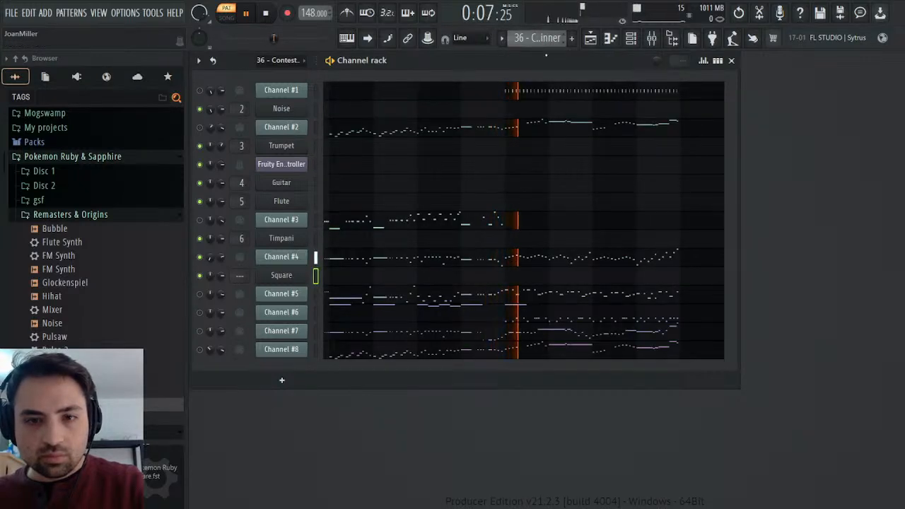
right_click(210, 258)
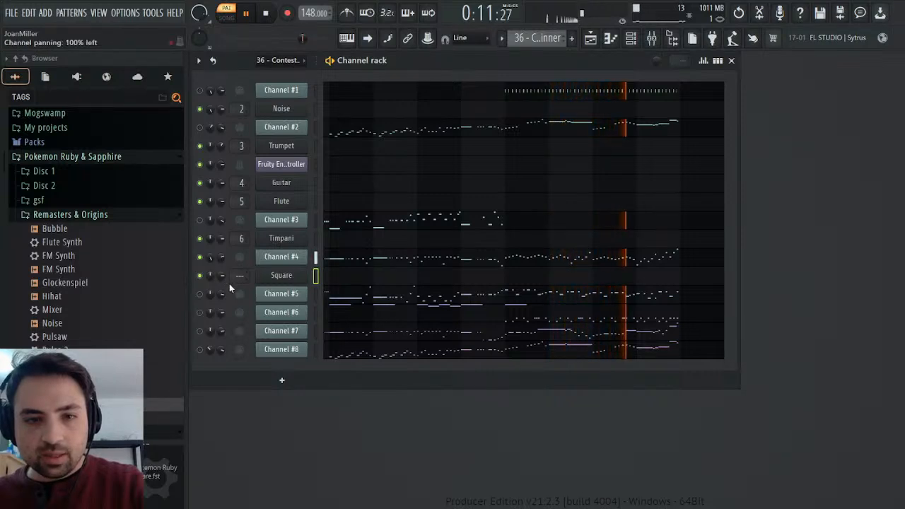
left_click(229, 285)
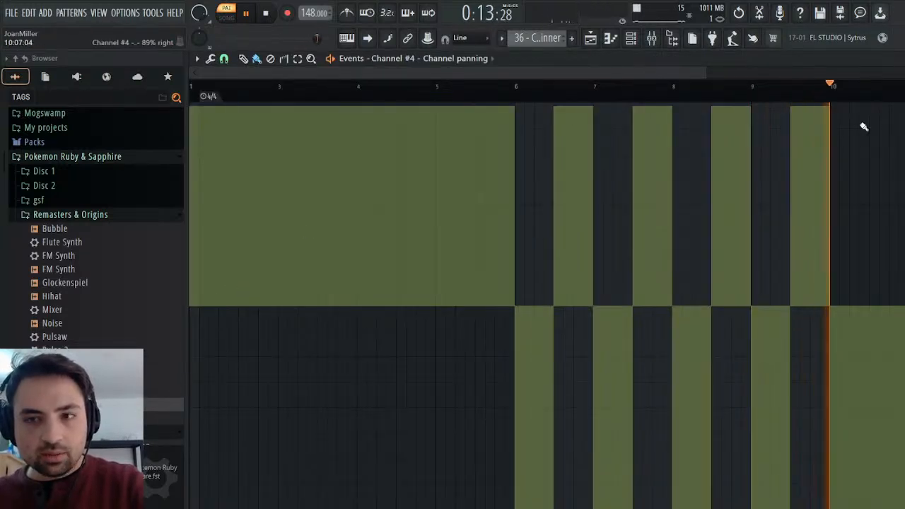
left_click(895, 58)
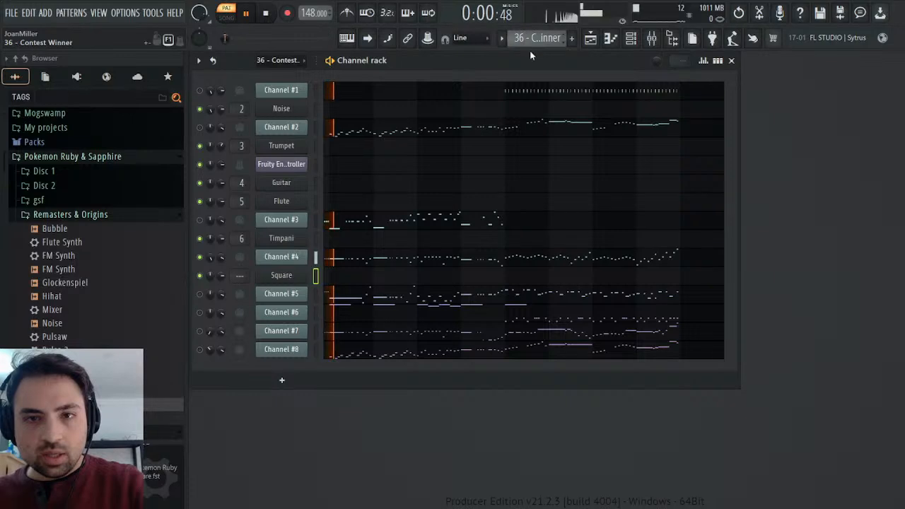
key("KP_Add")
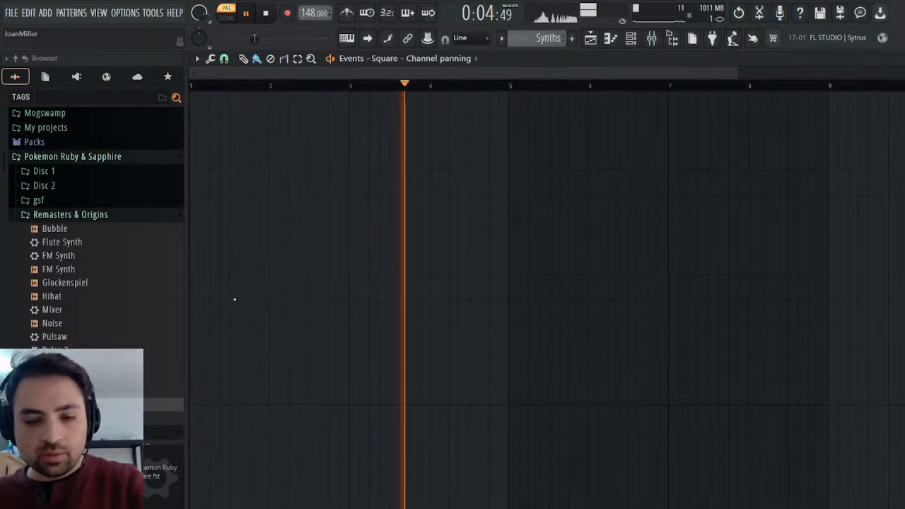
key("ctrl+v")
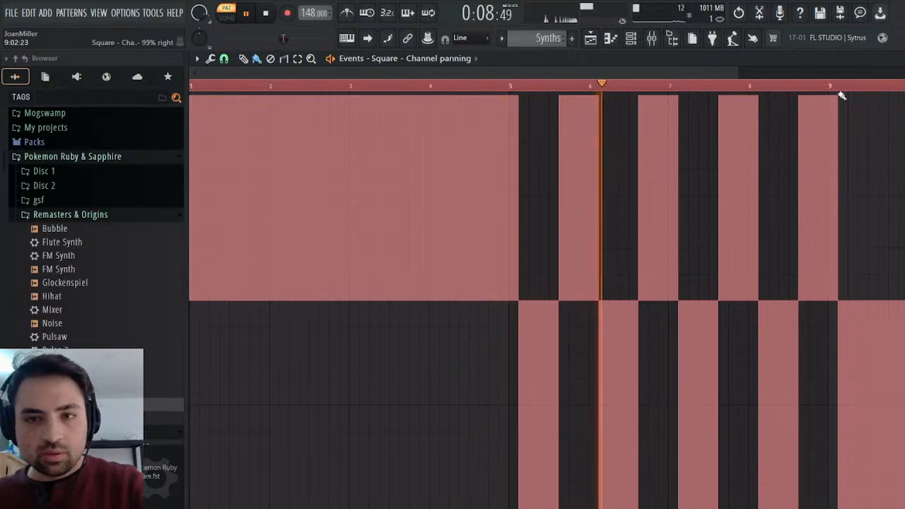
left_click(903, 59)
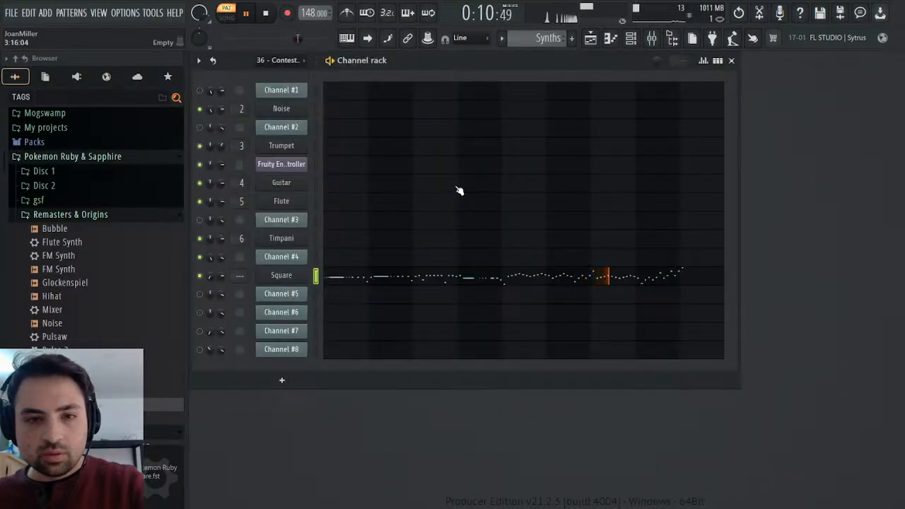
Add a 4/4 time signature marker in the Square piano roll at the start of the first long F6 note.
left_click(341, 277)
key("space")
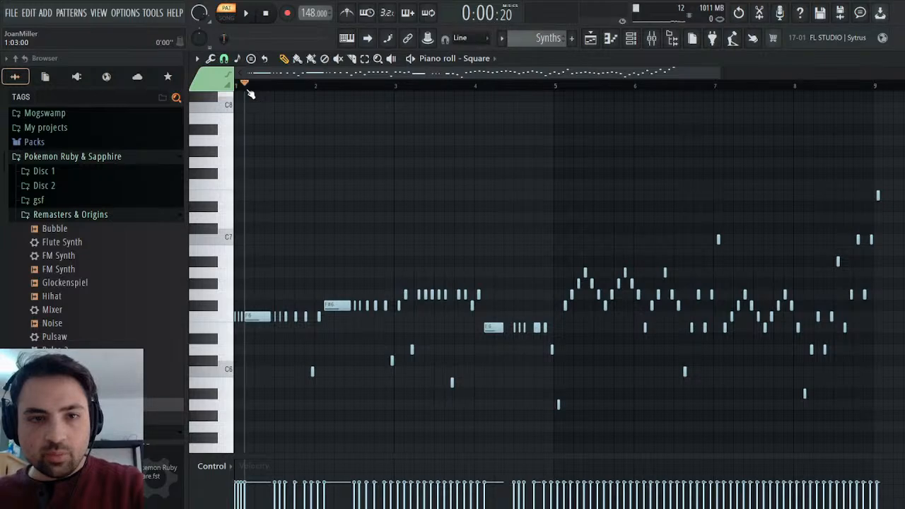
left_click_drag(719, 76, 306, 72)
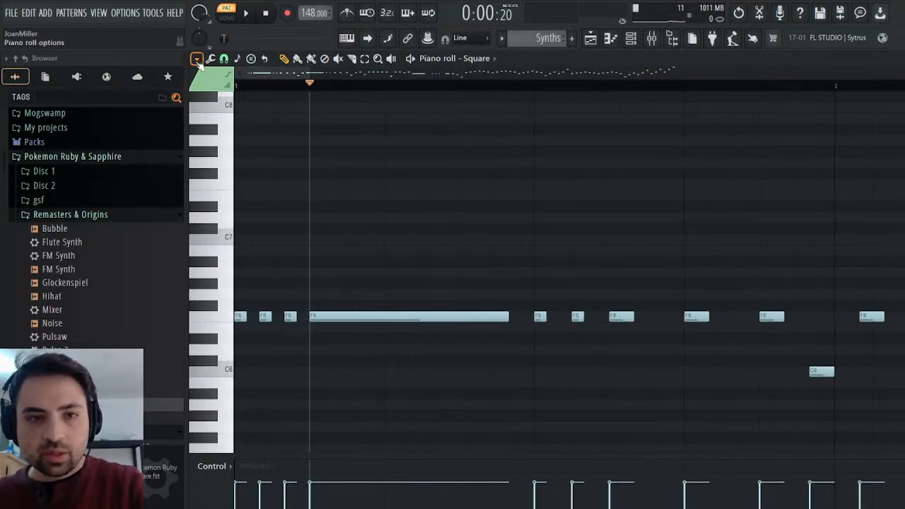
left_click(390, 220)
left_click(507, 283)
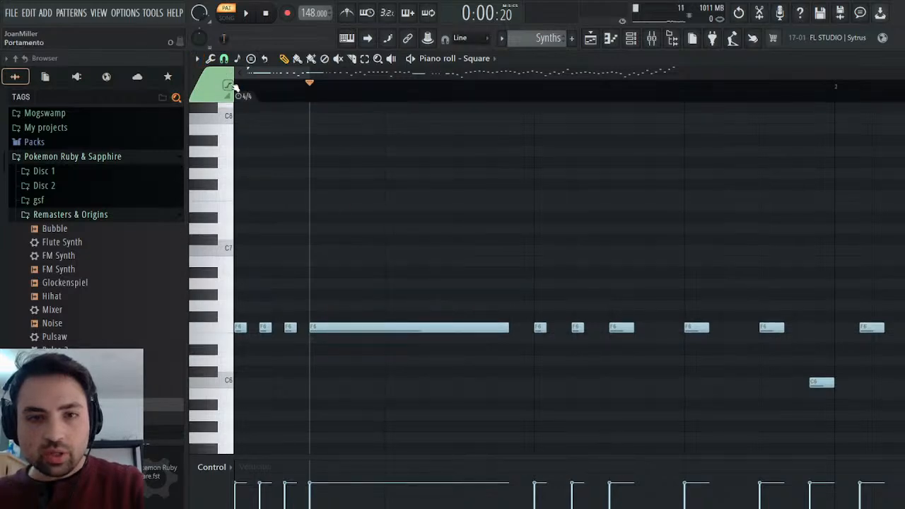
left_click_drag(239, 94, 317, 107)
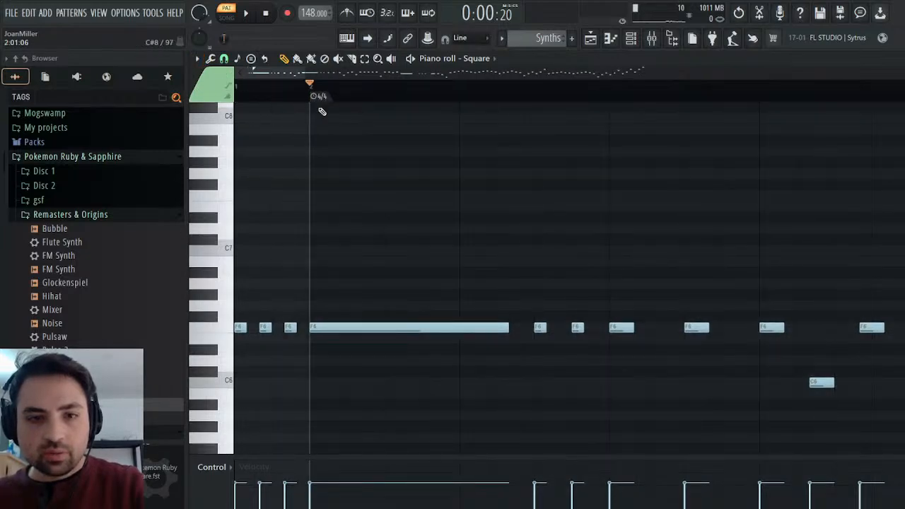
Play the Synths pattern and review the whole Square part against the shifted bars in the piano roll.
key("space")
key("space")
left_click(249, 14)
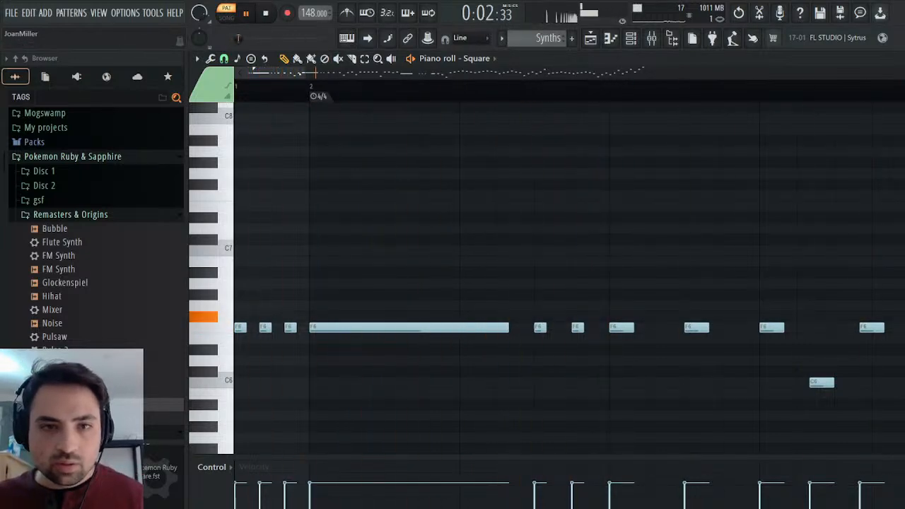
left_click_drag(302, 73, 699, 73)
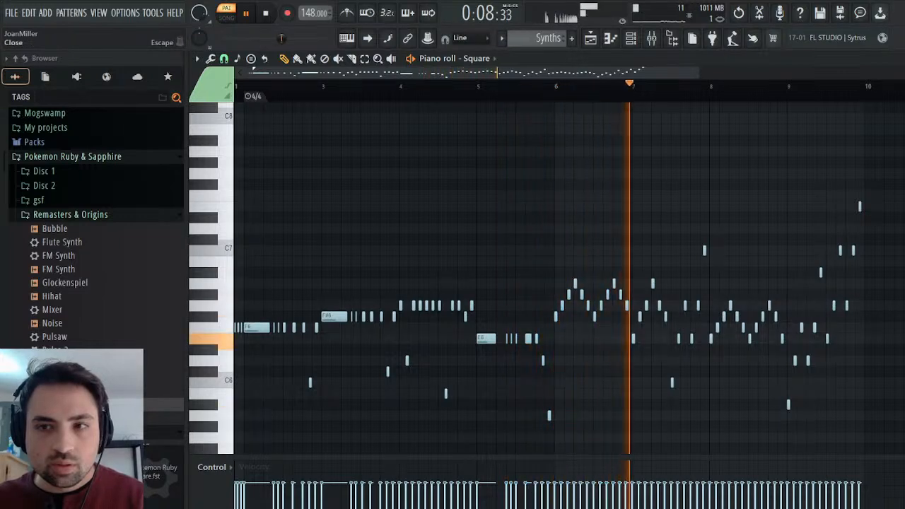
Open the Square synth's channel settings and assign it to free mixer track 7.
left_click(897, 59)
left_click(291, 277)
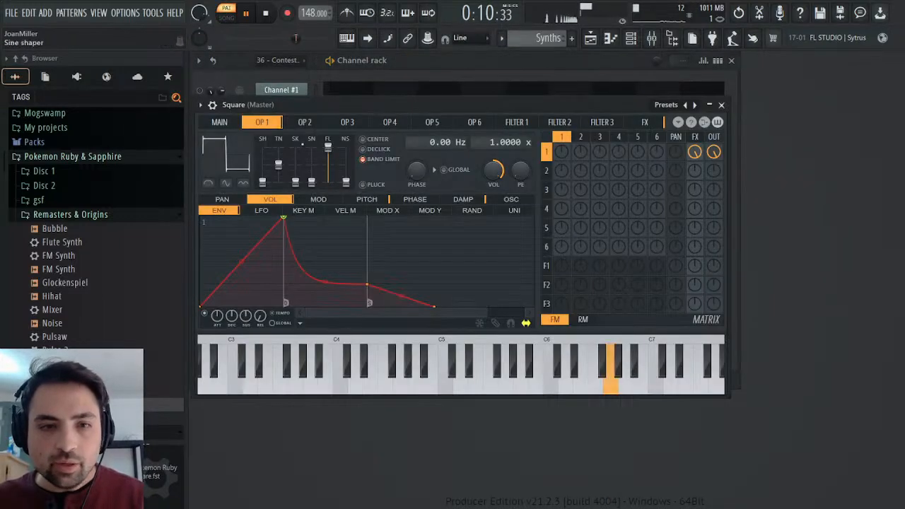
left_click(212, 105)
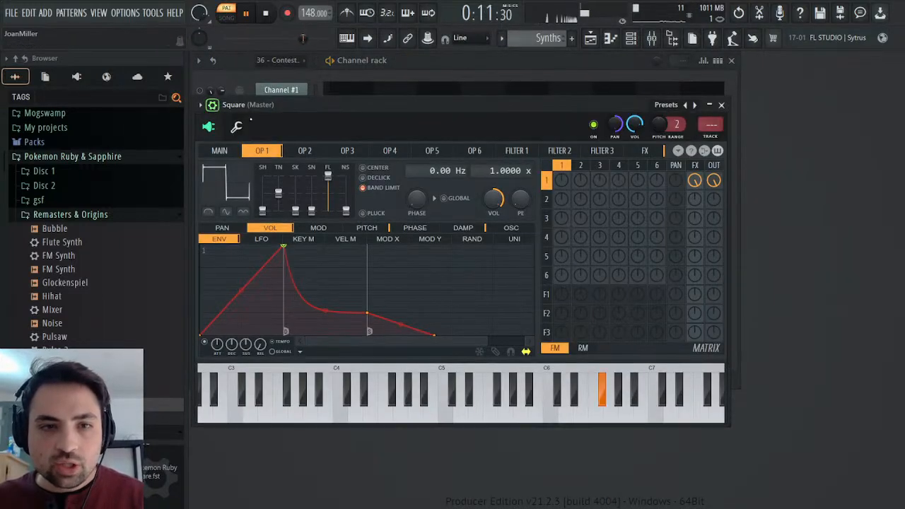
left_click(711, 138)
Load the Mixer preset from Remasters & Origins onto the Square's linked mixer track and lower the track's volume.
left_click_drag(51, 310, 795, 272)
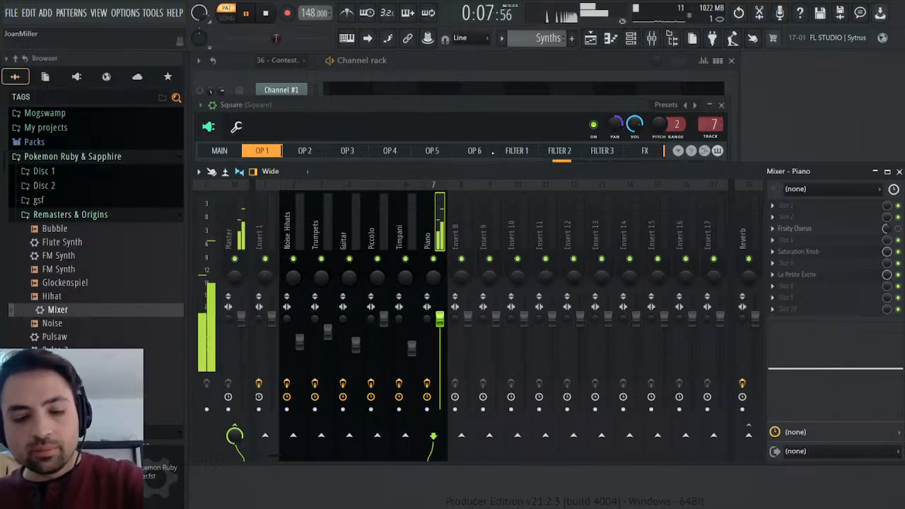
key("ctrl+l")
left_click_drag(440, 318, 444, 331)
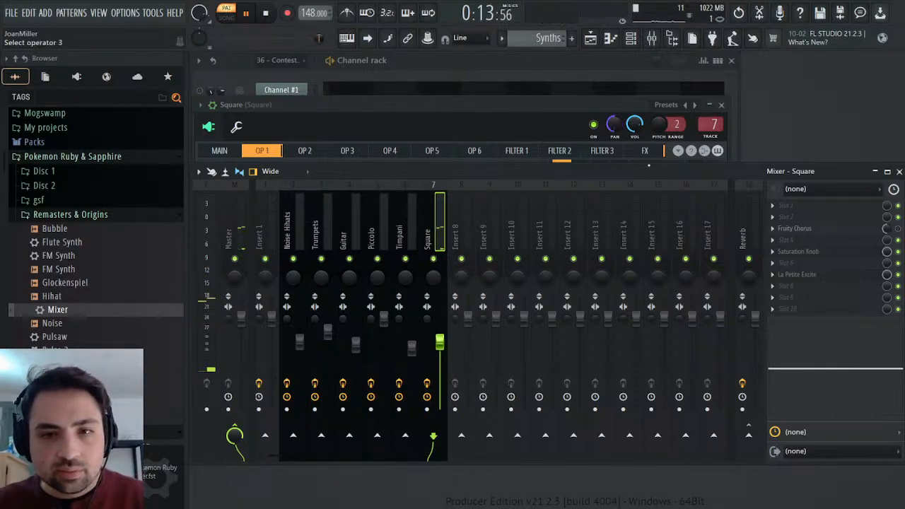
left_click(899, 172)
left_click(721, 104)
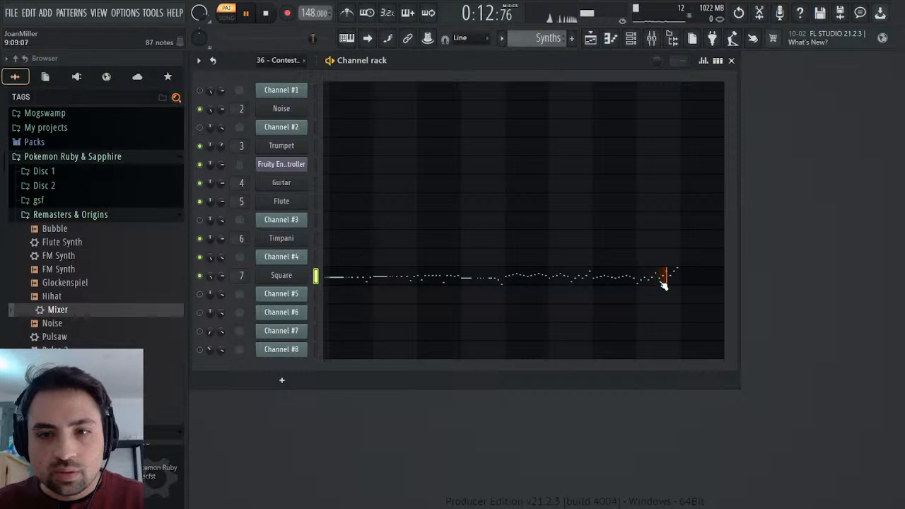
Open Channel #4's Mod events in the 36 - Contest Winner pattern.
scroll(541, 41, "up", 1)
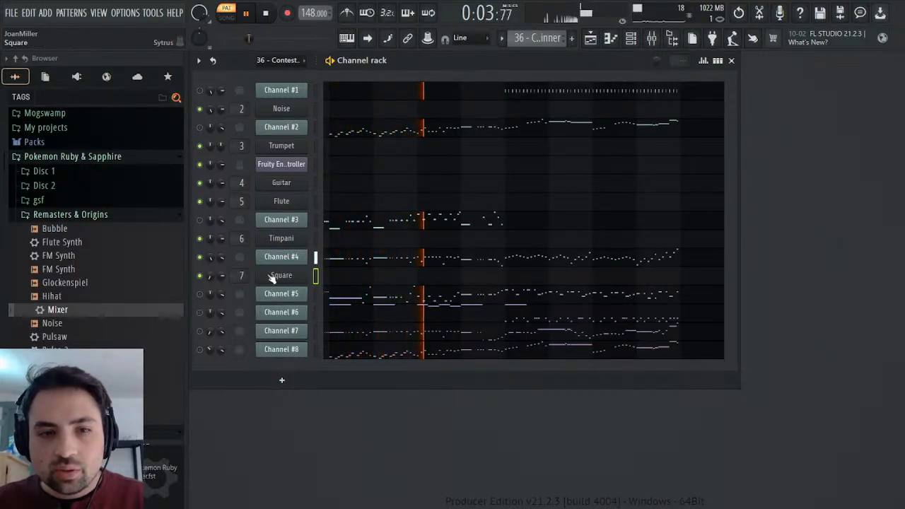
left_click(286, 258)
right_click(348, 271)
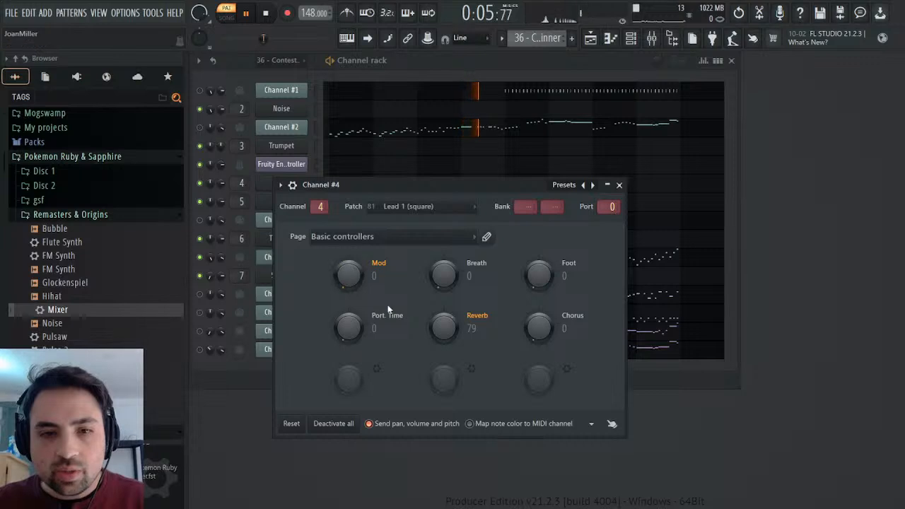
left_click(391, 309)
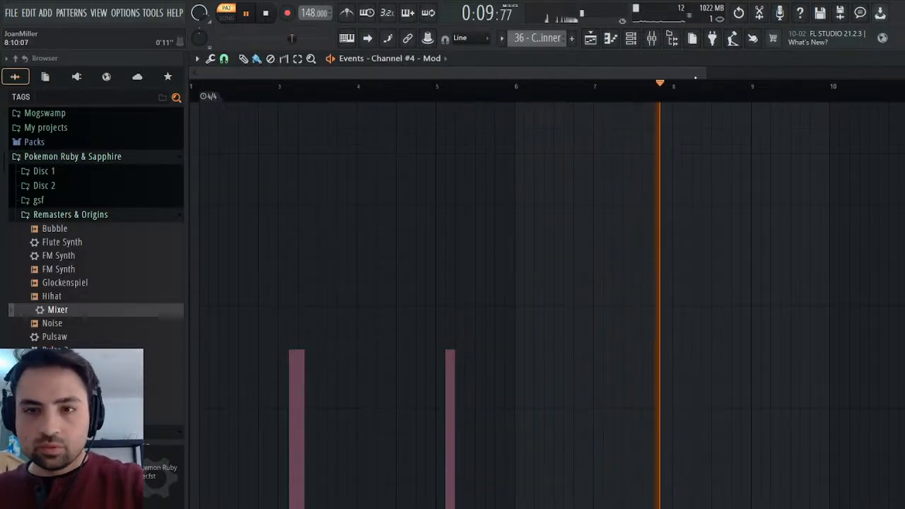
Play 36 - Contest Winner over the Mod events and check where the modulation starts in the first bars.
left_click_drag(706, 72, 371, 72)
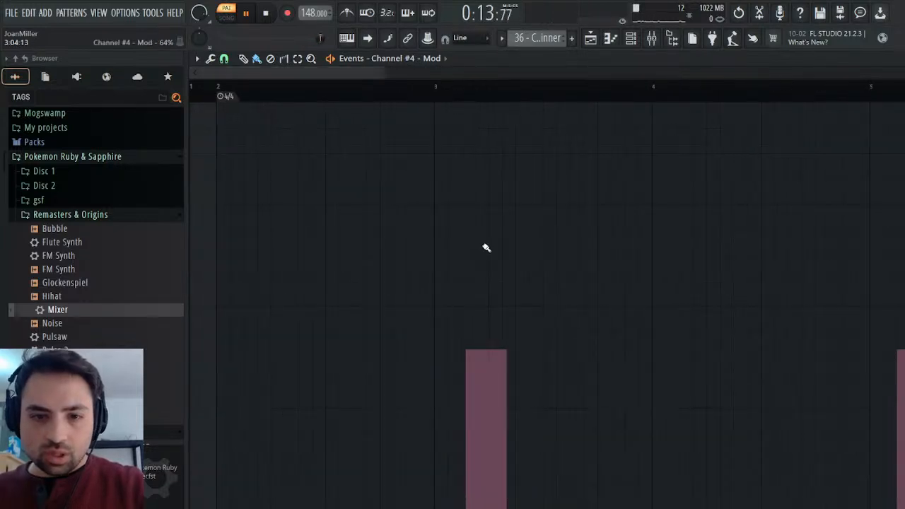
key("space")
key("space")
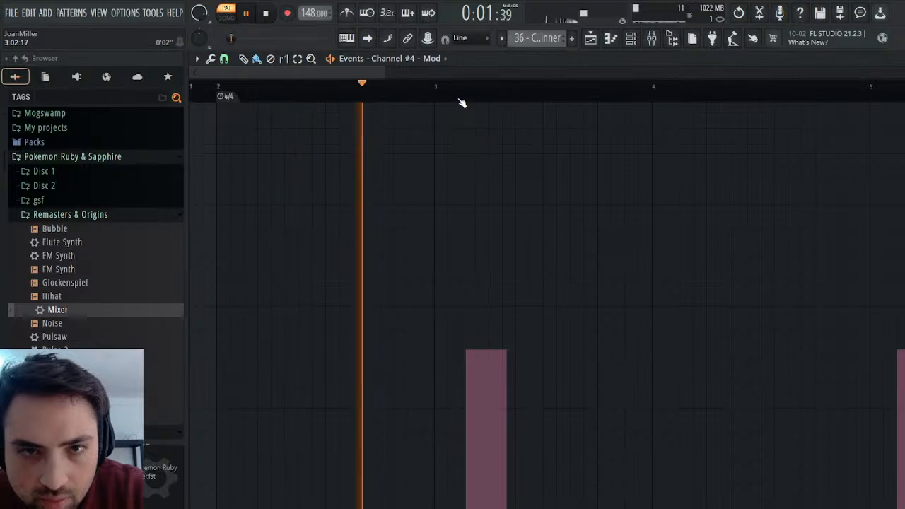
key("space")
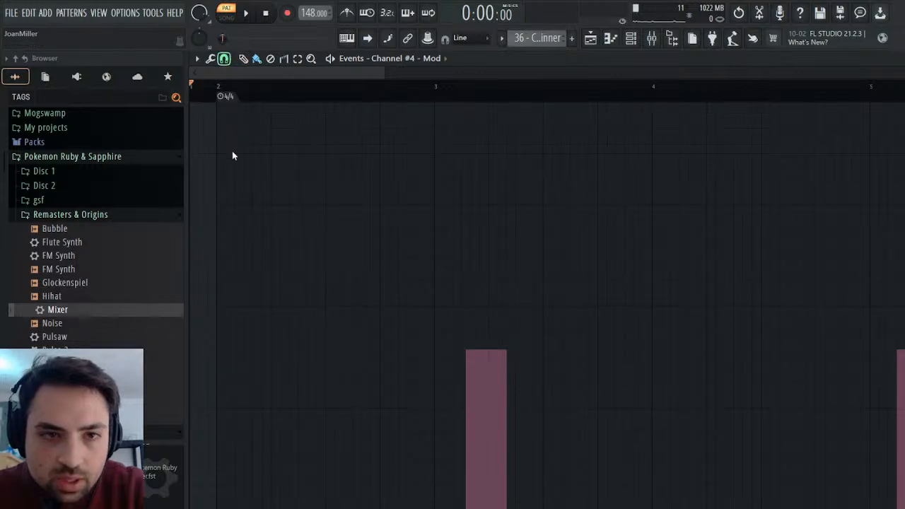
left_click_drag(381, 72, 299, 75)
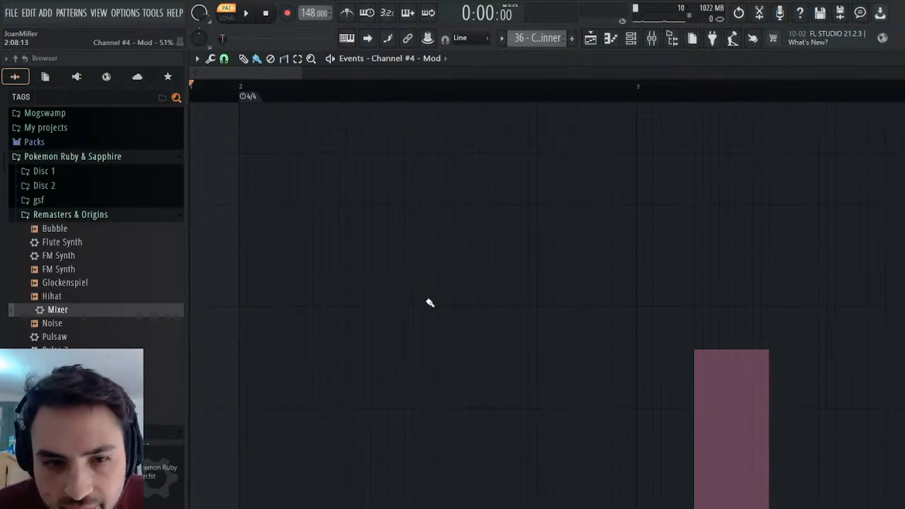
left_click(246, 12)
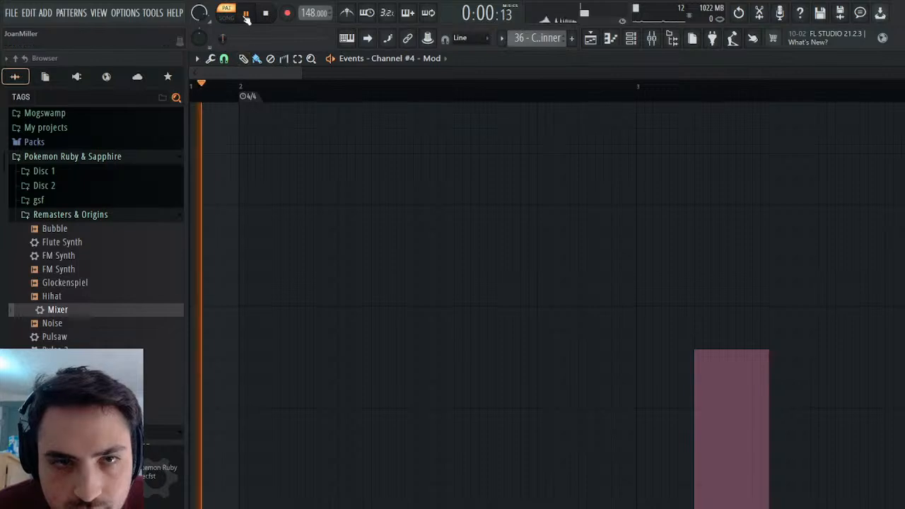
left_click(277, 11)
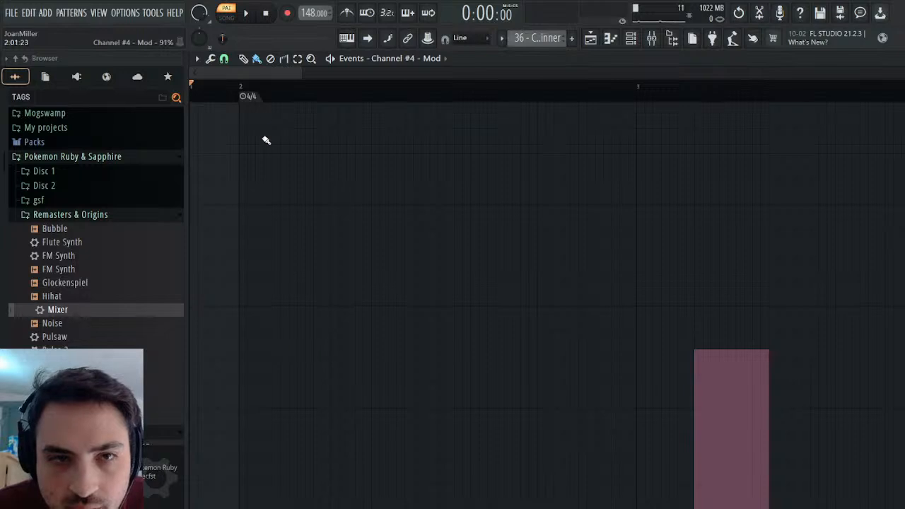
Draw a modulation block of about 39% in bar 2, ahead of the block in bar 3, and play it back.
key("p")
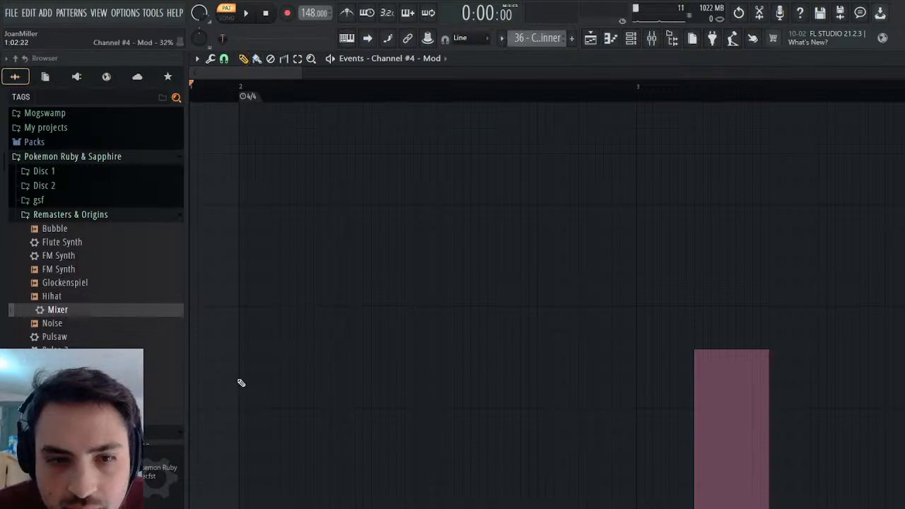
left_click(307, 351)
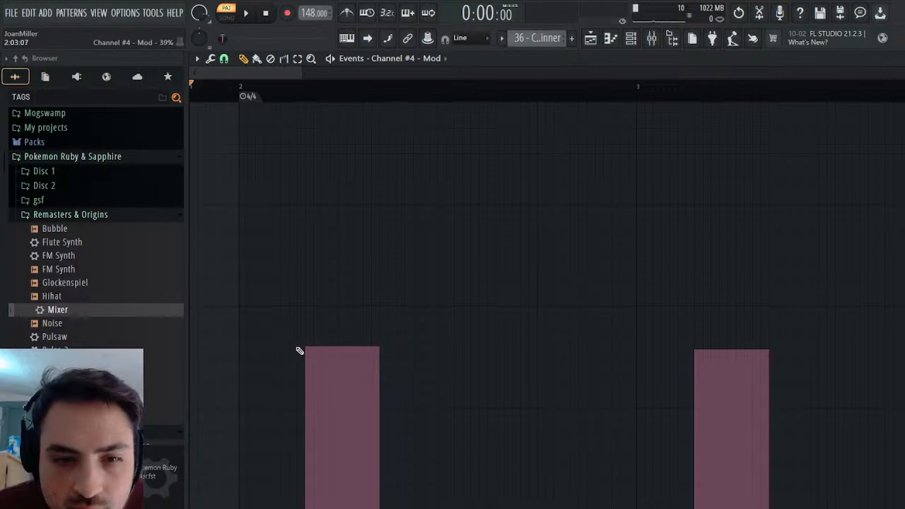
left_click(300, 350)
left_click_drag(215, 498, 213, 508)
key("space")
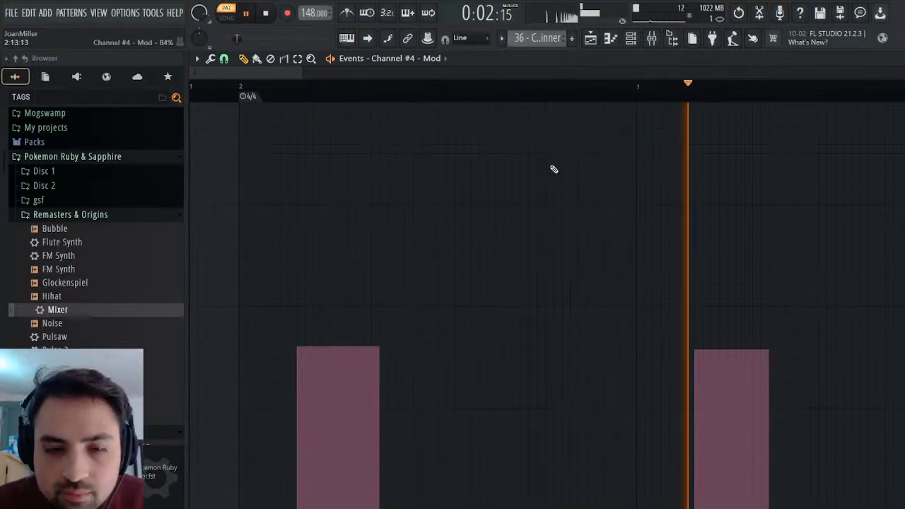
key("space")
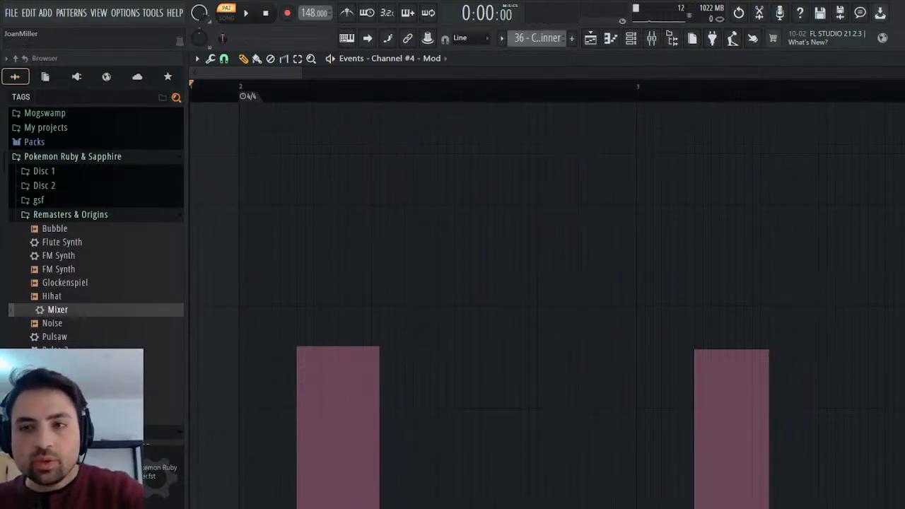
Copy Channel #4's Mod events to the Square's Operator 1 pitch envelope/LFO amount in the Synths pattern.
key("Escape")
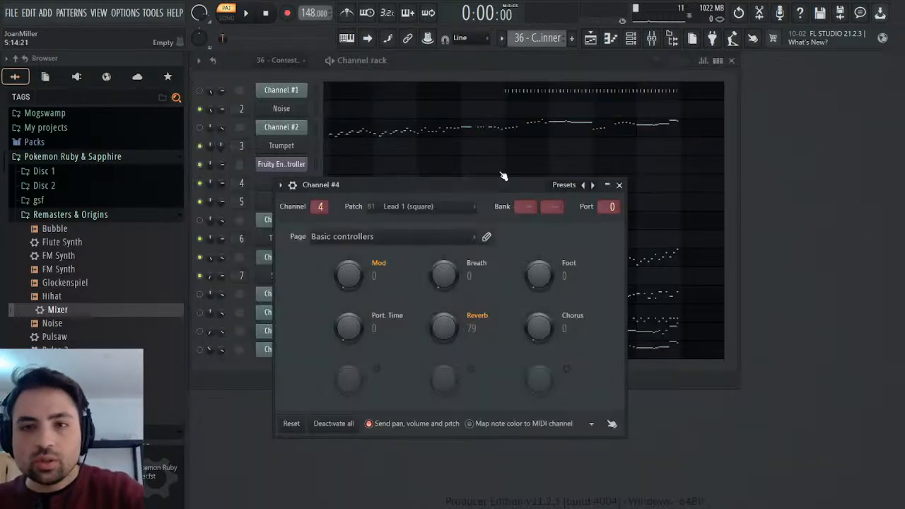
left_click(619, 184)
left_click(564, 77)
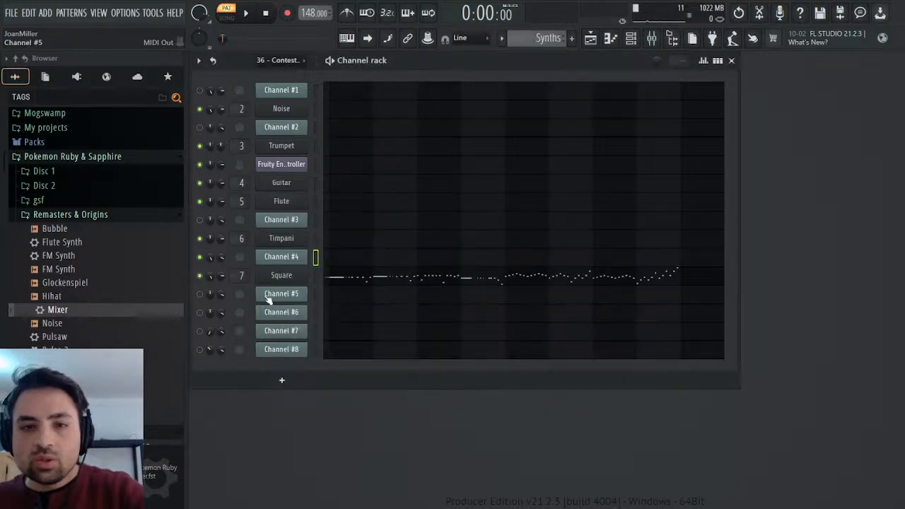
left_click(281, 275)
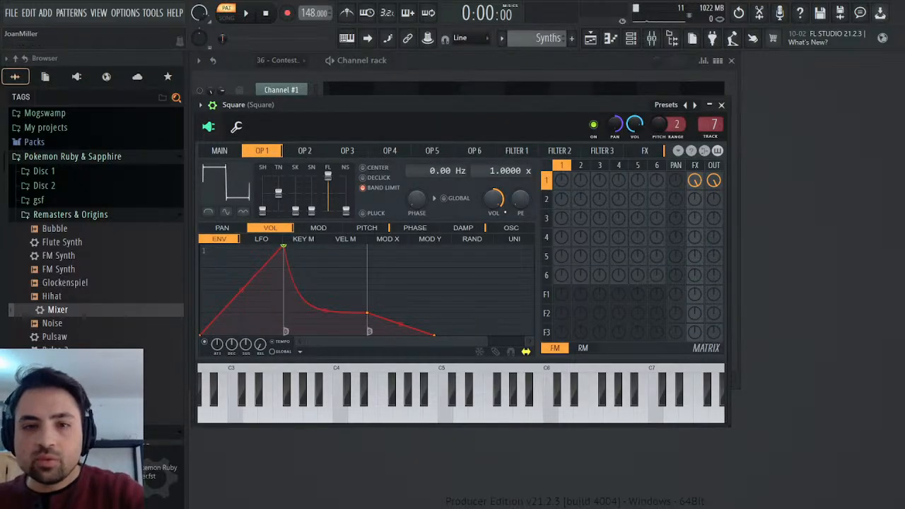
right_click(521, 199)
left_click(532, 224)
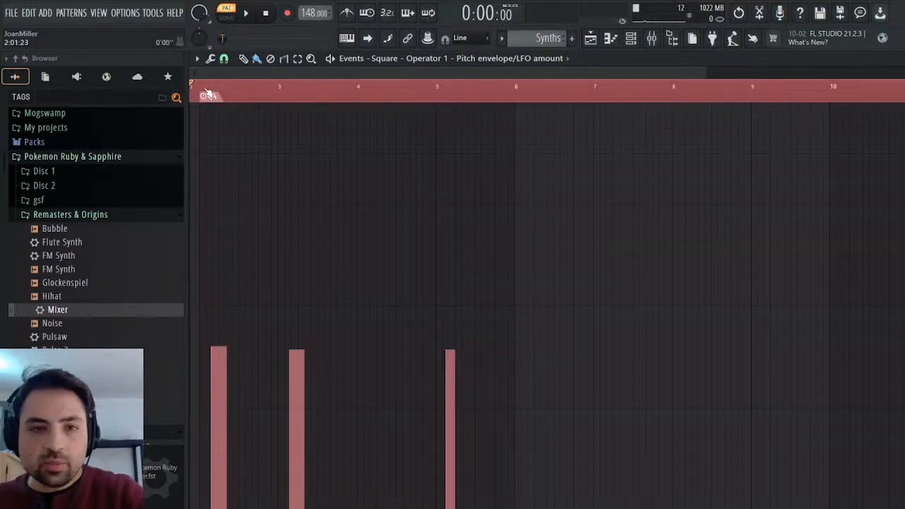
left_click(228, 88)
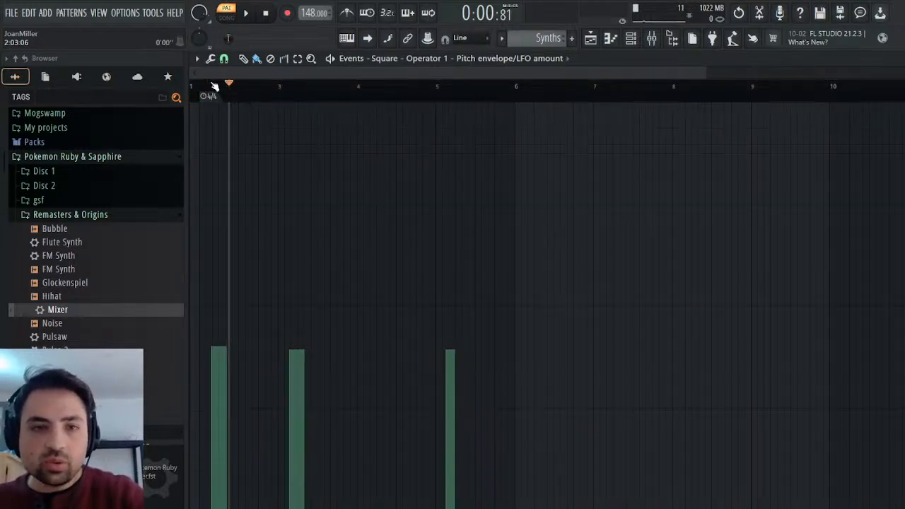
Try to scale down the copied pitch envelope/LFO events with the multiplier and listen to the Synths pattern.
left_click(232, 73)
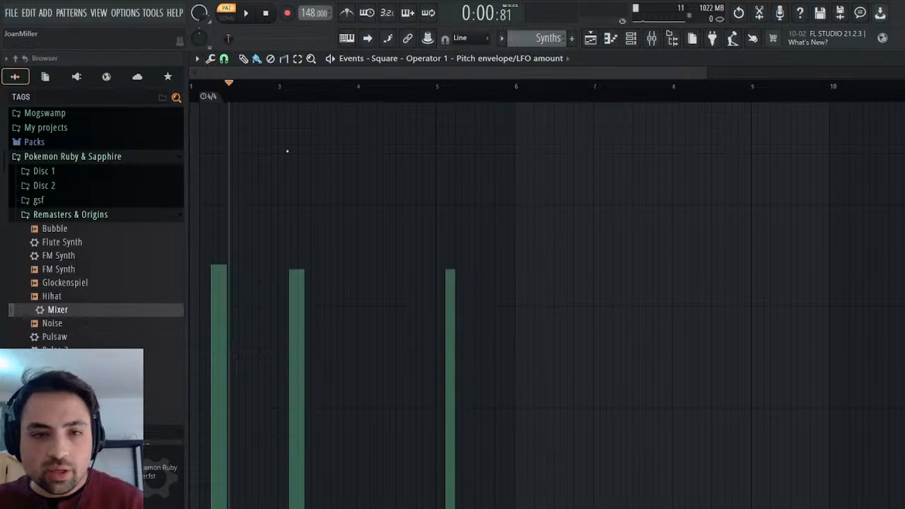
left_click_drag(474, 213, 474, 306)
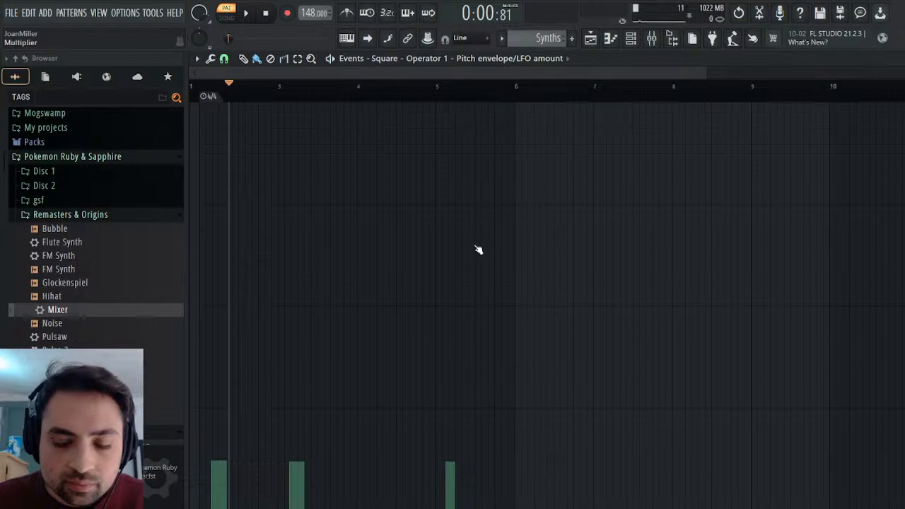
key("space")
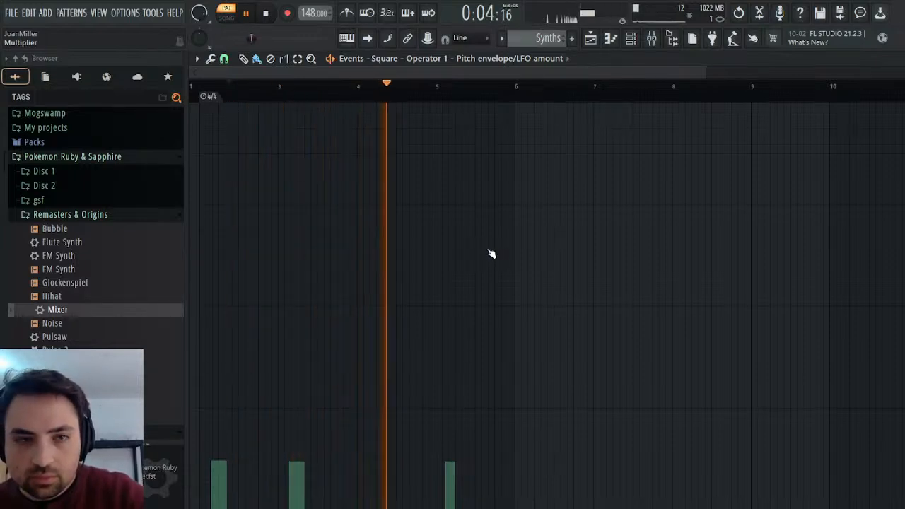
key("space")
Compare the modulated notes of Channel #4 in 36 - Contest Winner with the Square in Synths.
key("Escape")
key("space")
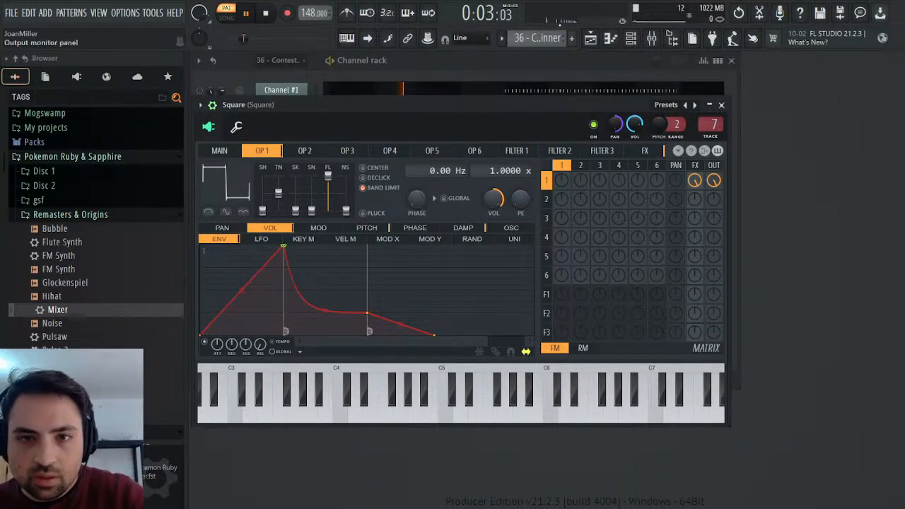
key("space")
scroll(540, 38, "down", 1)
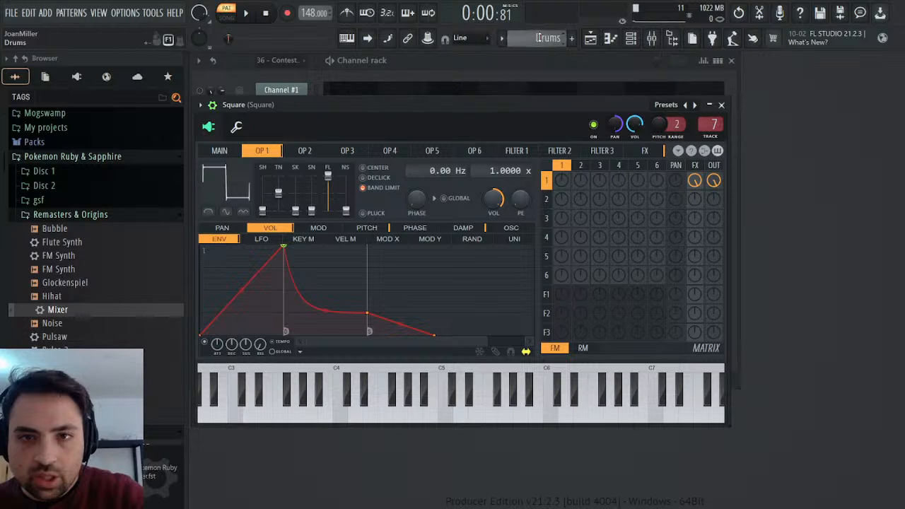
key("space")
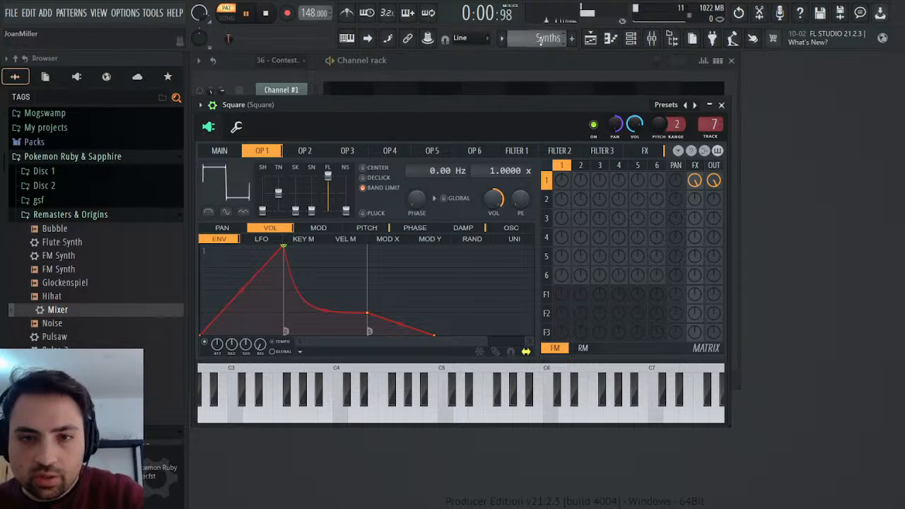
Undo the scaling of the Operator 1 pitch envelope/LFO events and rescale them to a slightly lower level.
right_click(520, 201)
left_click(542, 230)
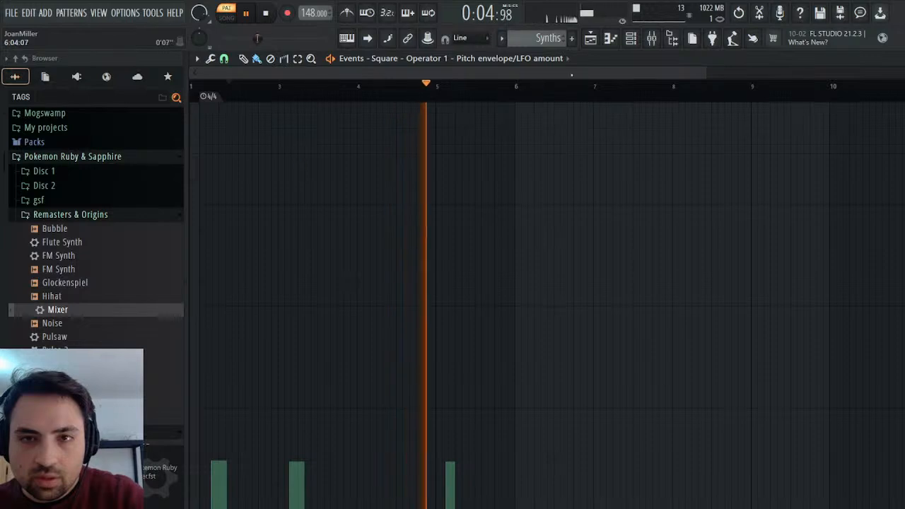
left_click(738, 13)
left_click(211, 58)
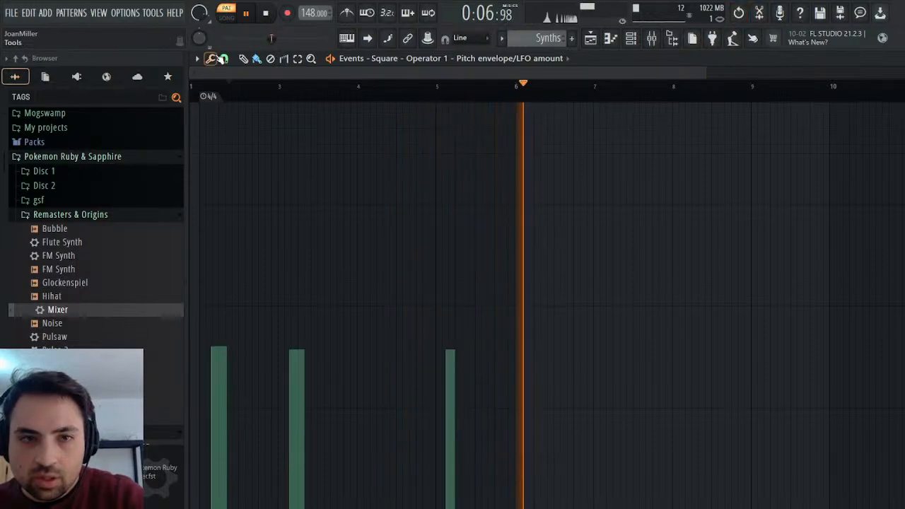
left_click(216, 73)
left_click_drag(476, 251, 476, 260)
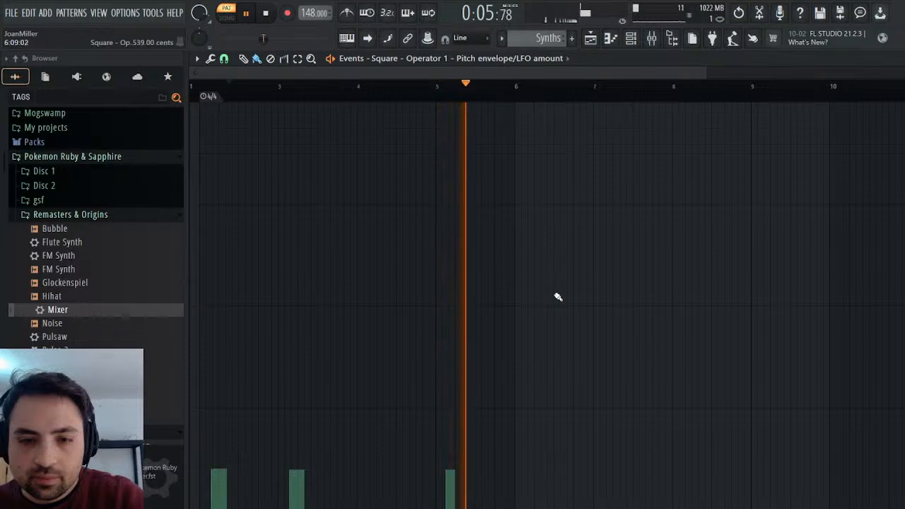
Close the Square synth editor and audition Channel #5 instead of Channel #4 in the 36 - Contest Winner pattern.
key("Escape")
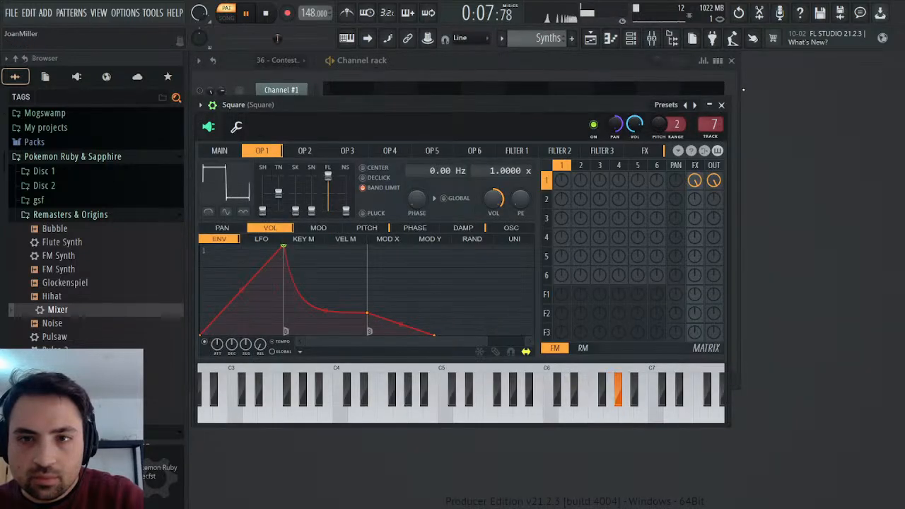
left_click(721, 104)
key("space")
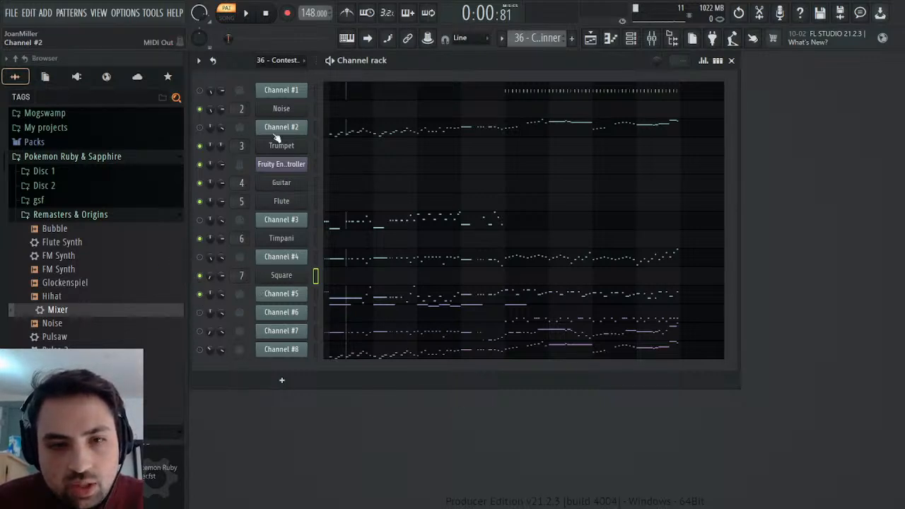
key("space")
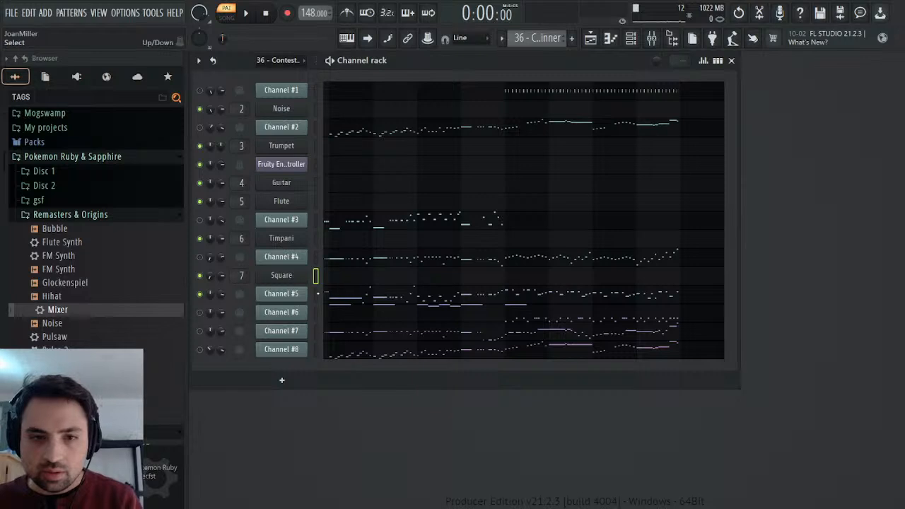
Add the Pulse 2 preset as a new channel below Channel #5 and compare its sound with Channel #5.
left_click(317, 294)
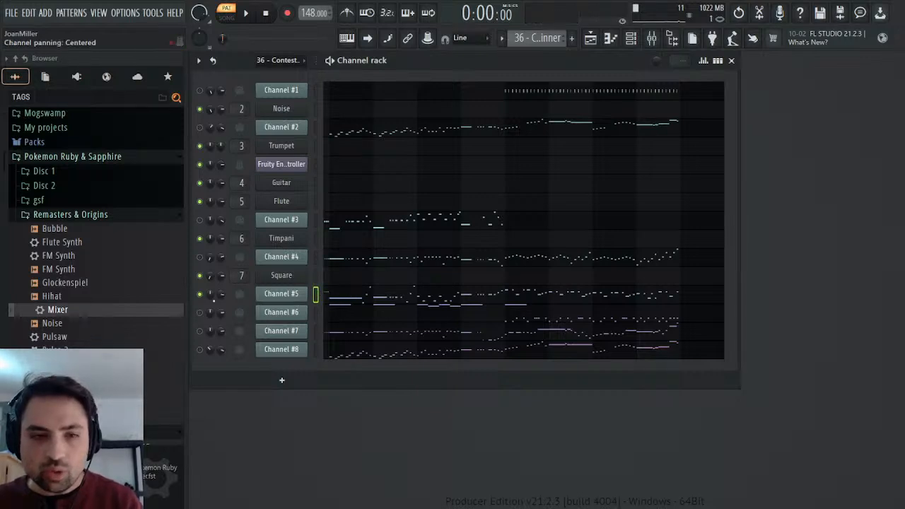
left_click_drag(57, 349, 295, 308)
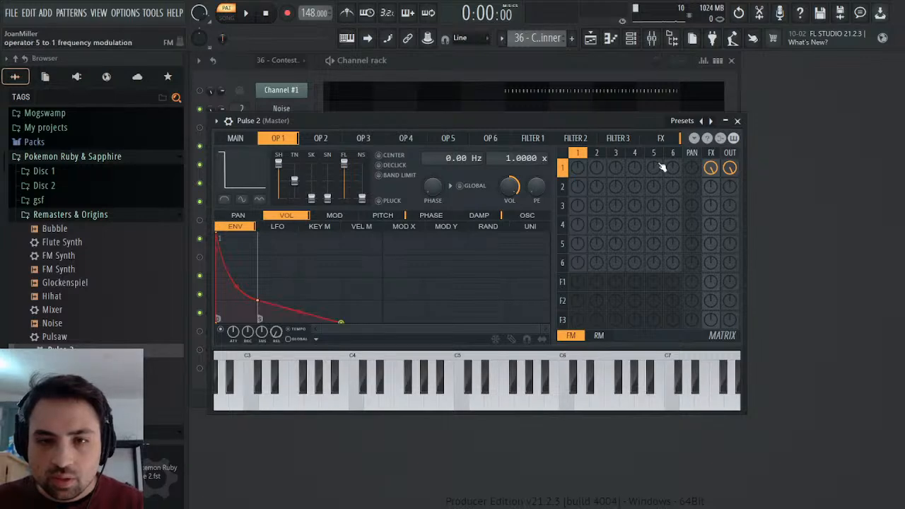
left_click(737, 121)
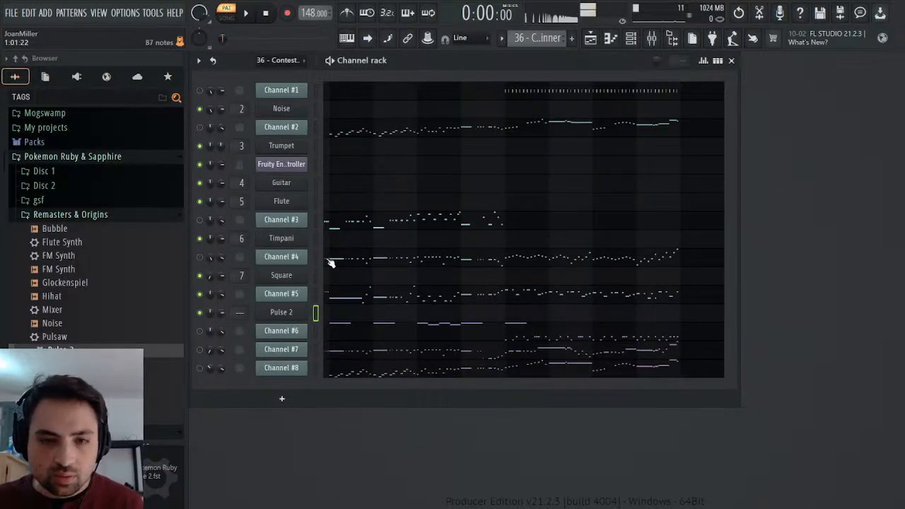
left_click(318, 312)
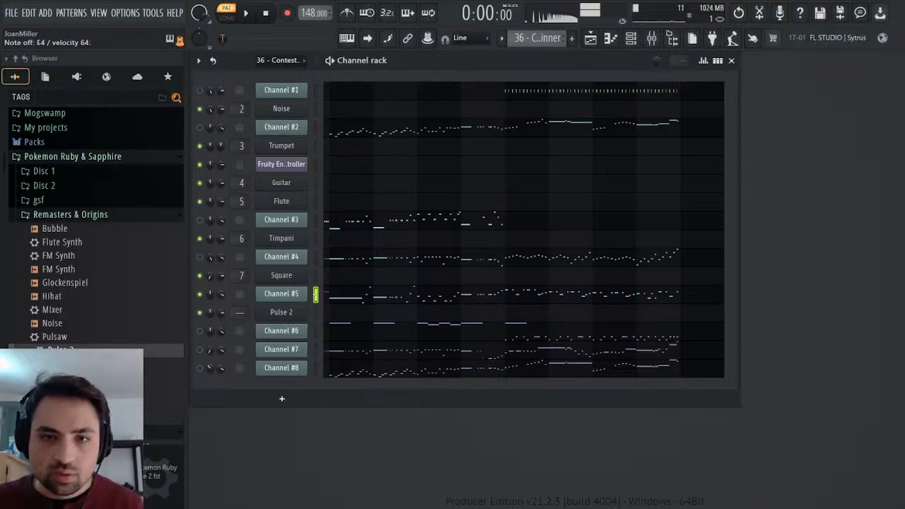
Replace Pulse 2 with the Pulse preset and audition it against Channel #5.
left_click(291, 313)
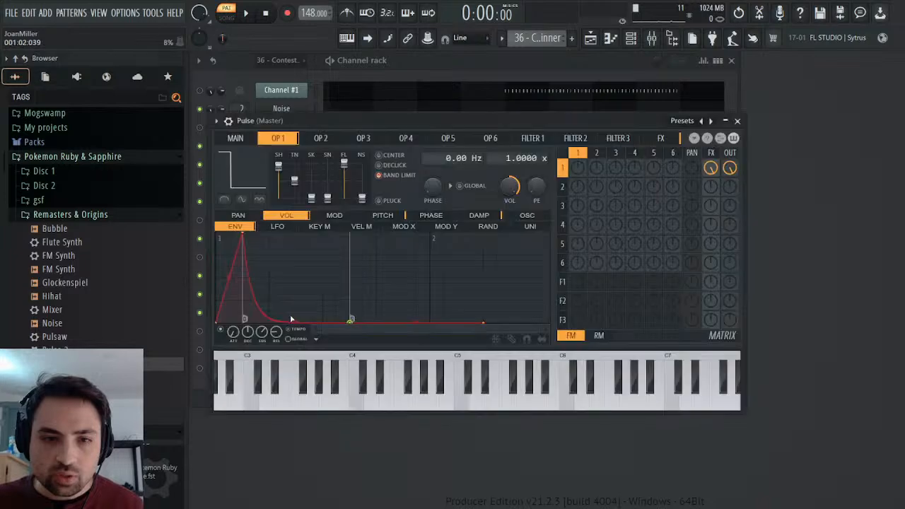
left_click(737, 120)
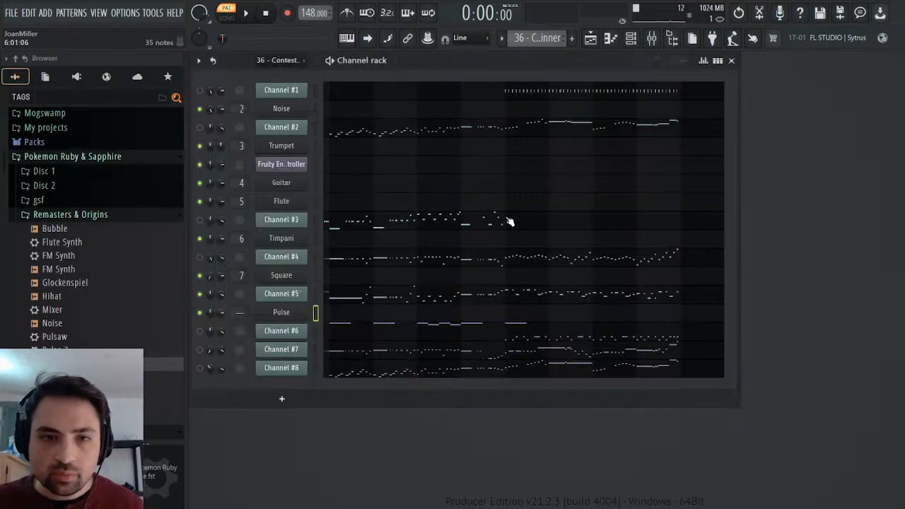
left_click(283, 314)
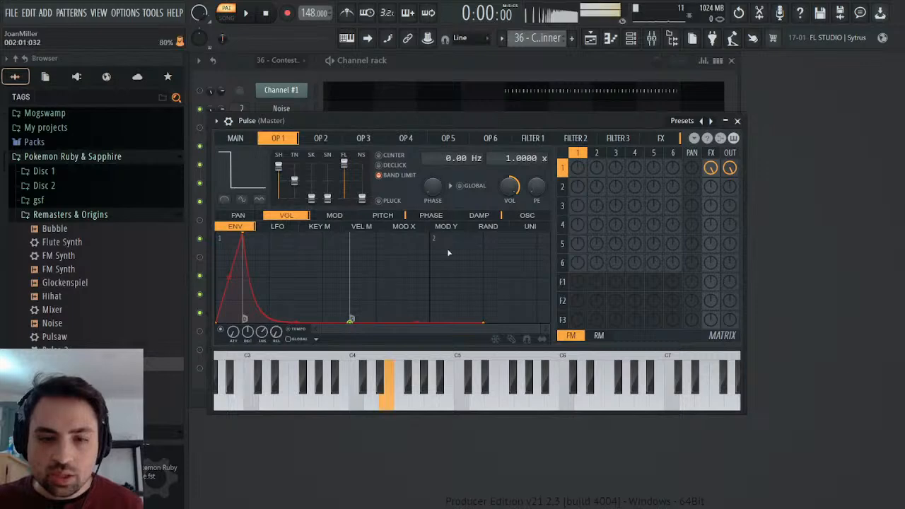
left_click(737, 120)
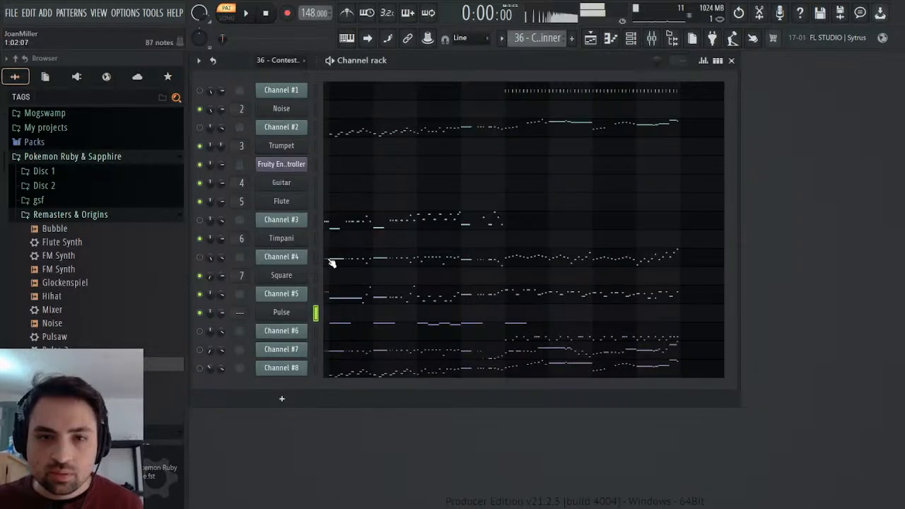
left_click(316, 294)
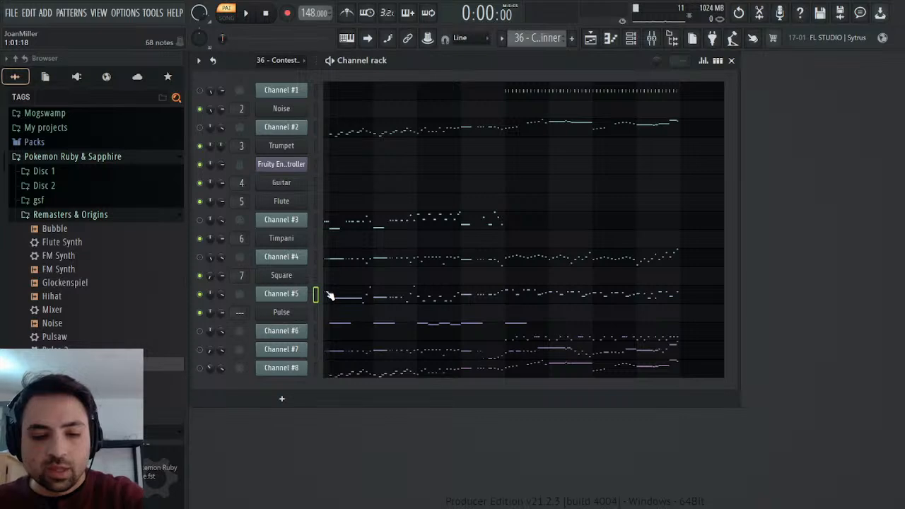
Check Channel #5's MIDI patch setting and its General MIDI patch events while the 36 - Contest Winner pattern plays.
key("space")
left_click(281, 294)
right_click(424, 224)
left_click(430, 250)
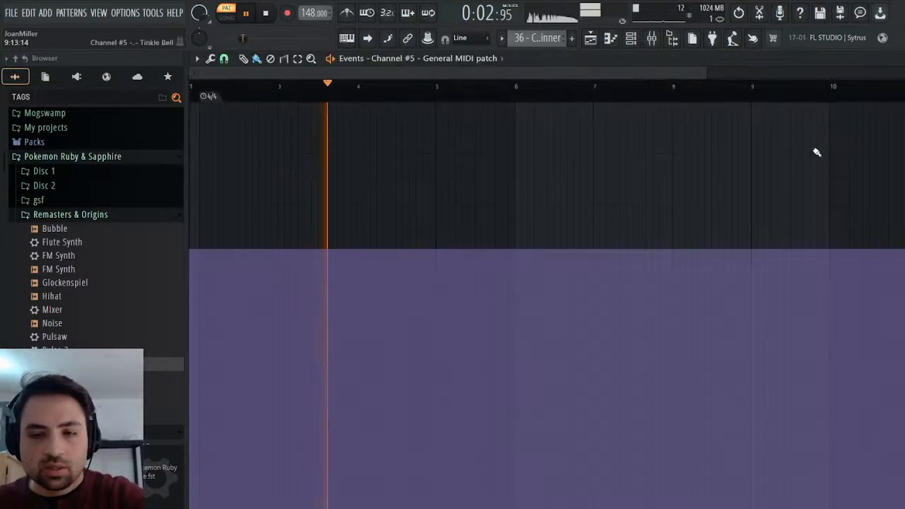
left_click(896, 56)
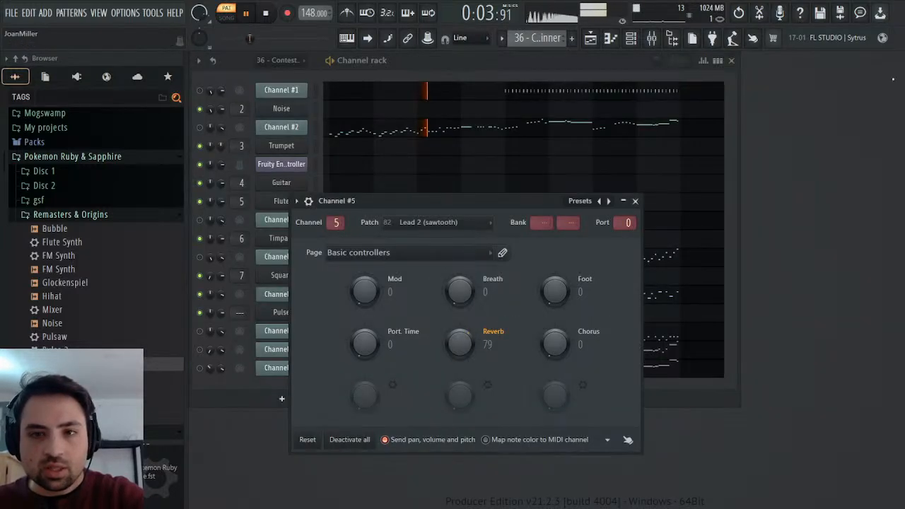
left_click(635, 201)
key("space")
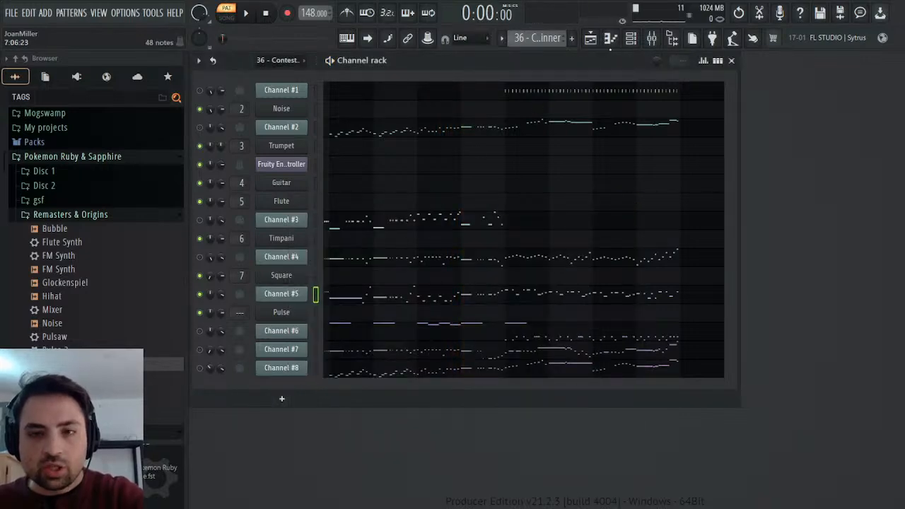
Create a new pattern named Bass, paste Channel #5's notes into the Pulse channel and play them briefly.
key("F4")
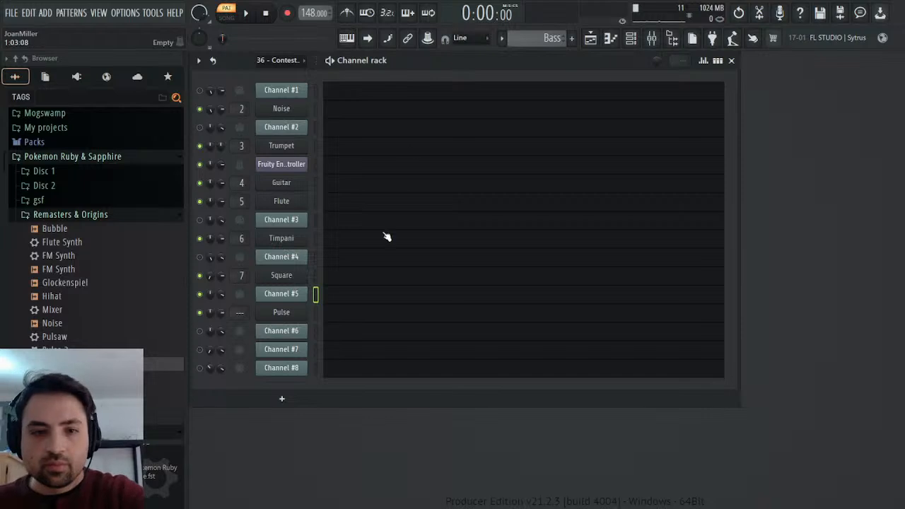
key("ctrl+v")
key("space")
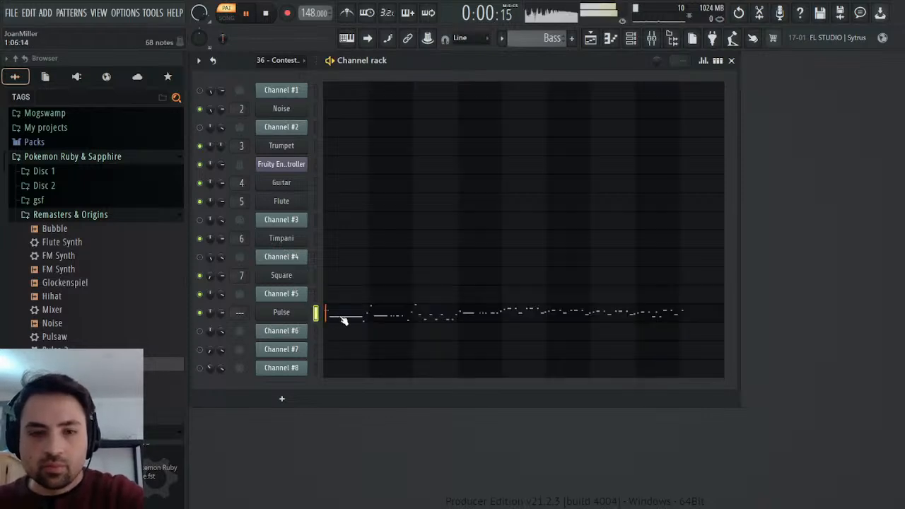
key("space")
Route the Pulse synth to mixer track 8 and load the saved Mixer preset onto that track.
left_click(298, 313)
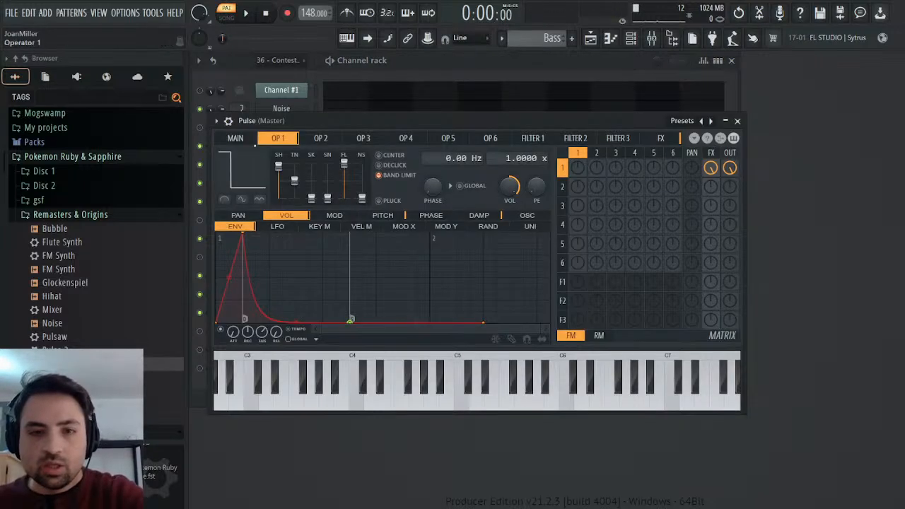
left_click(229, 123)
key("ctrl+l")
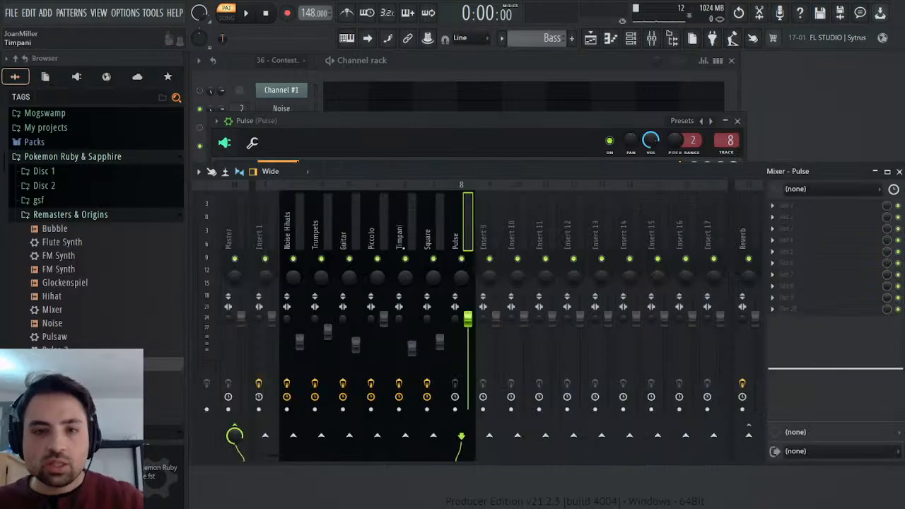
left_click_drag(53, 311, 875, 238)
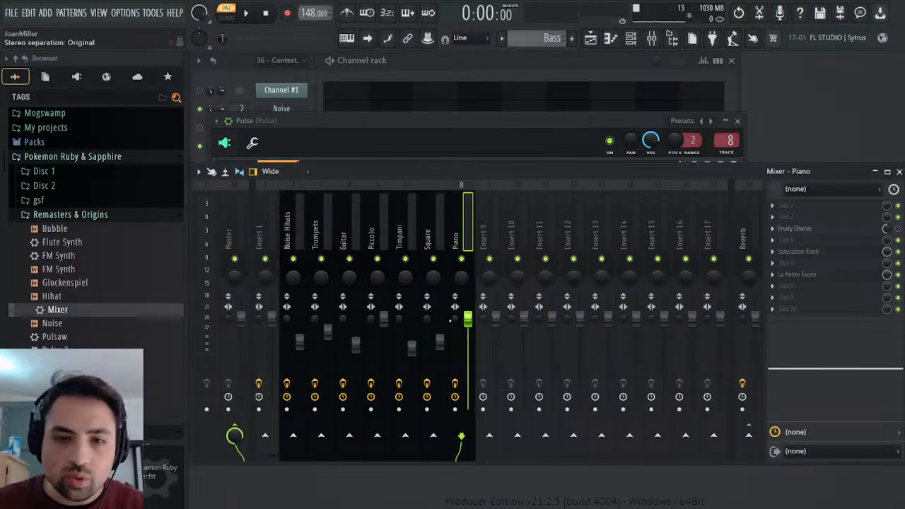
Lower the volume of mixer track 8 and fine-tune it by ear while the Bass pattern plays.
left_click_drag(469, 320, 468, 358)
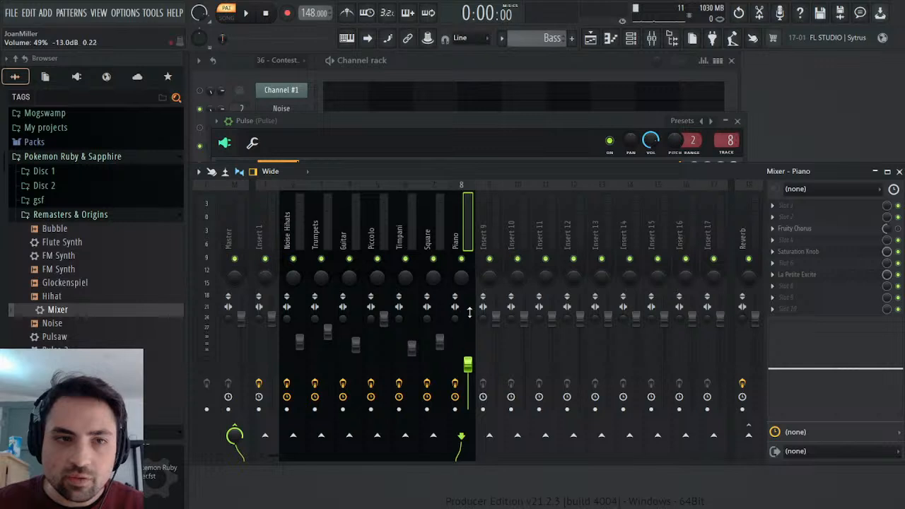
key("space")
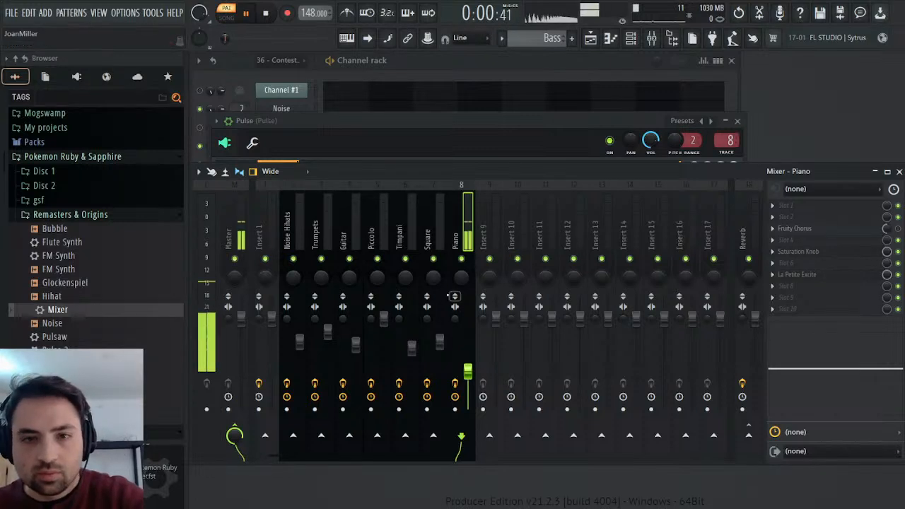
scroll(469, 374, "up", 5)
scroll(467, 375, "up", 1)
left_click(234, 226)
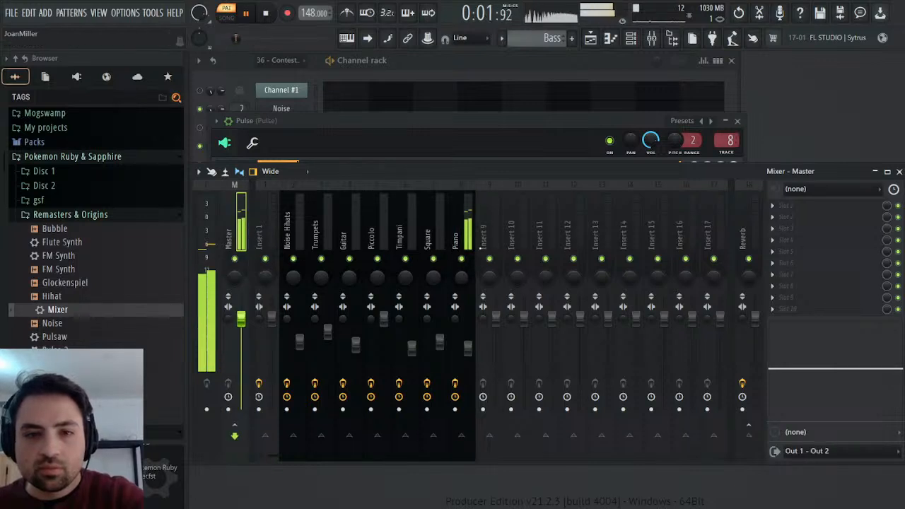
Rename mixer track 8 as Pulse Bass, disable its La Petite Excite effect and select the Master track again.
left_click(465, 219)
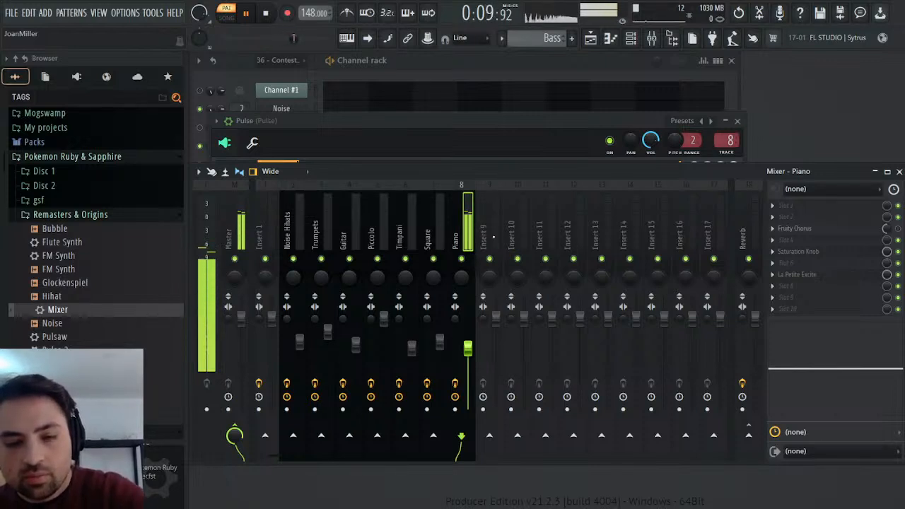
key("Return")
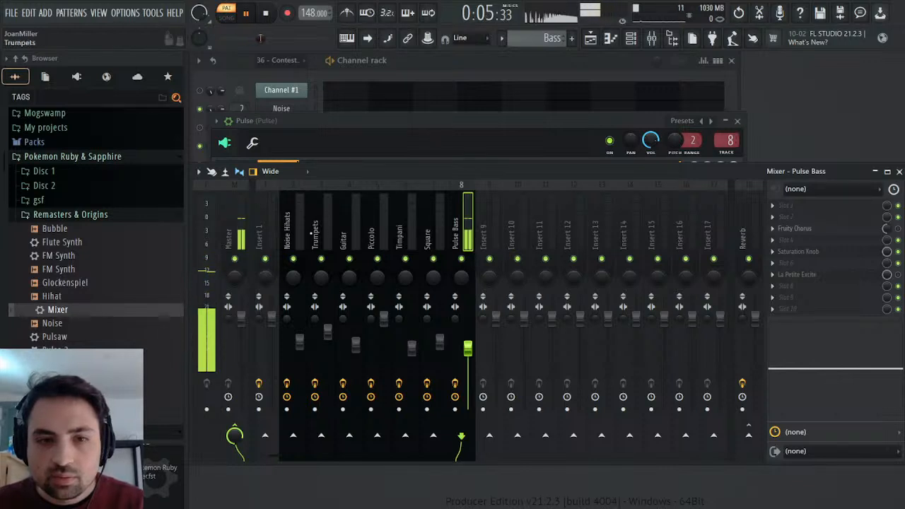
left_click(230, 221)
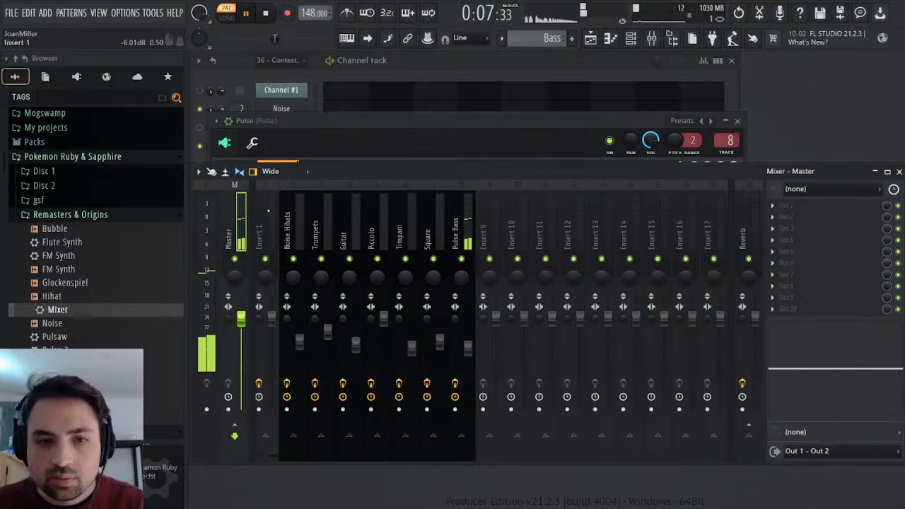
Boost the Pulse Bass low-shelf EQ band by about 5.3 at 713 Hz and readjust the track volume by ear.
left_click_drag(473, 353, 469, 327)
scroll(472, 328, "down", 2)
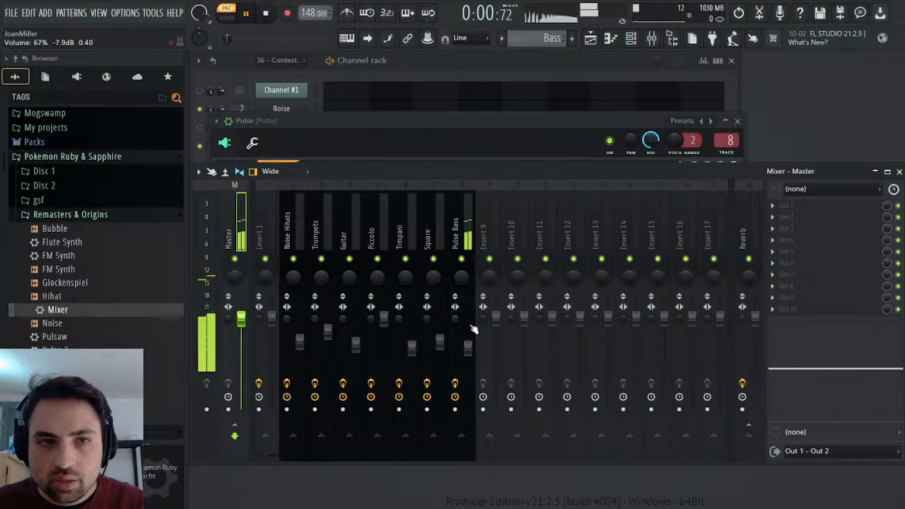
left_click(467, 331)
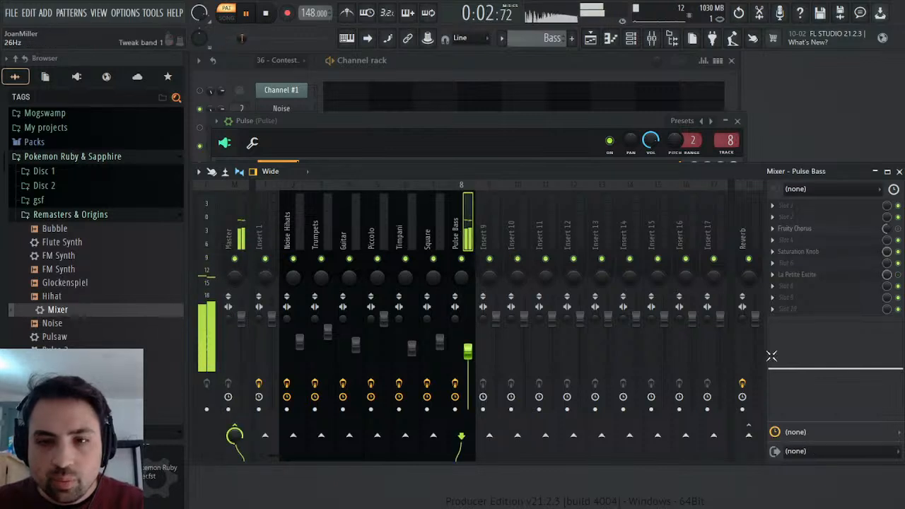
left_click_drag(828, 357, 834, 355)
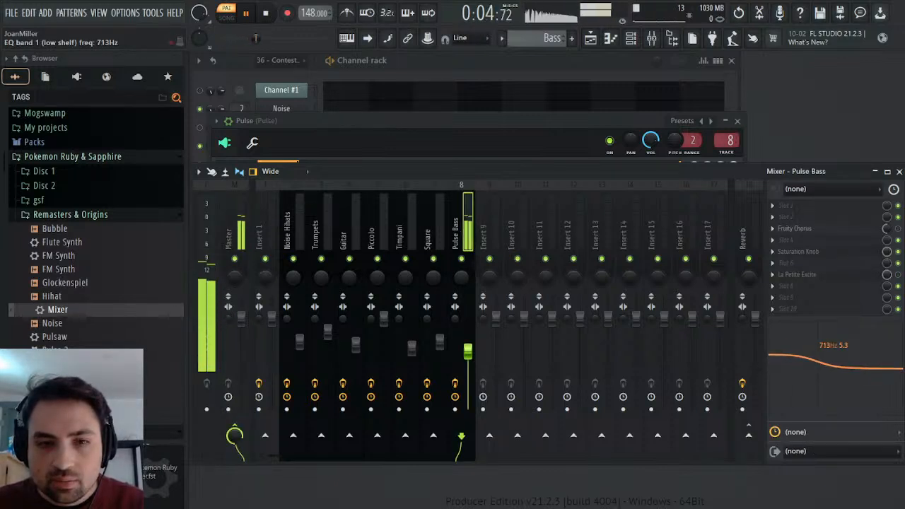
left_click(237, 237)
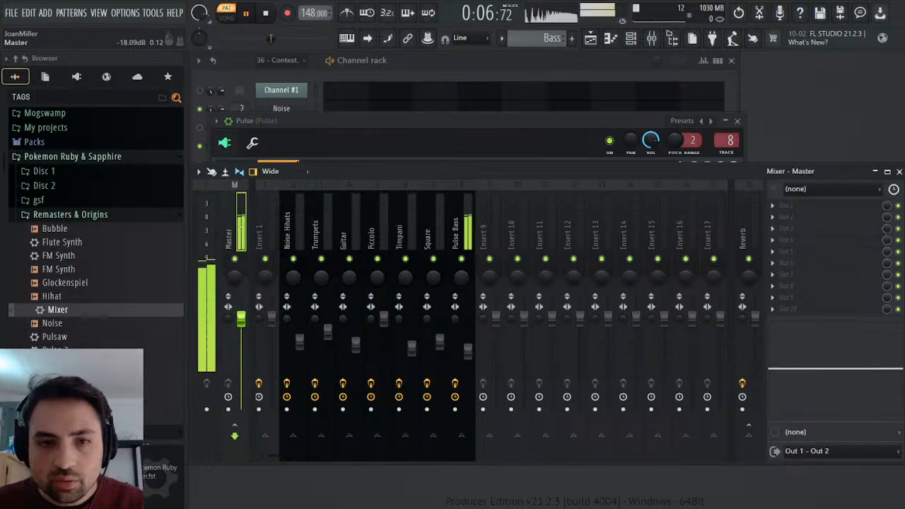
scroll(473, 356, "up", 2)
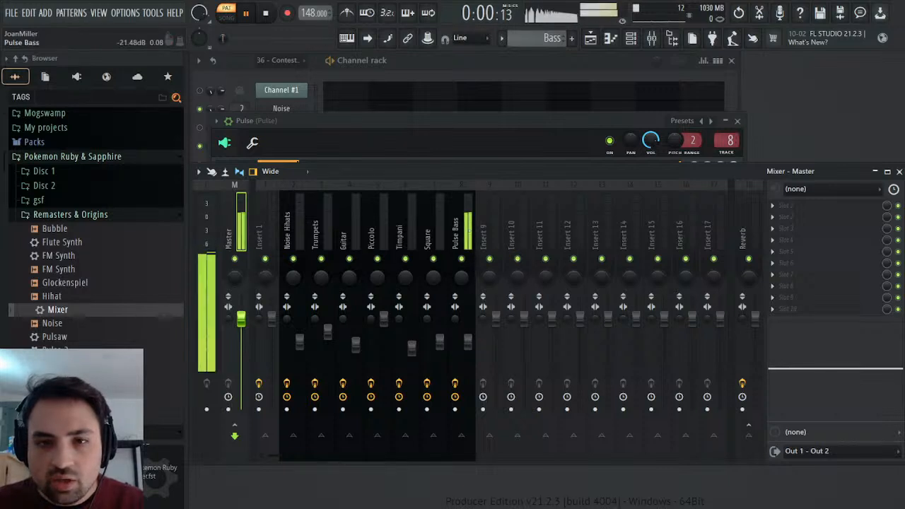
Route the Pulse synth's Operator 1 through Filter 1 and set the filter to x1 mode with a 91% cutoff.
left_click(898, 171)
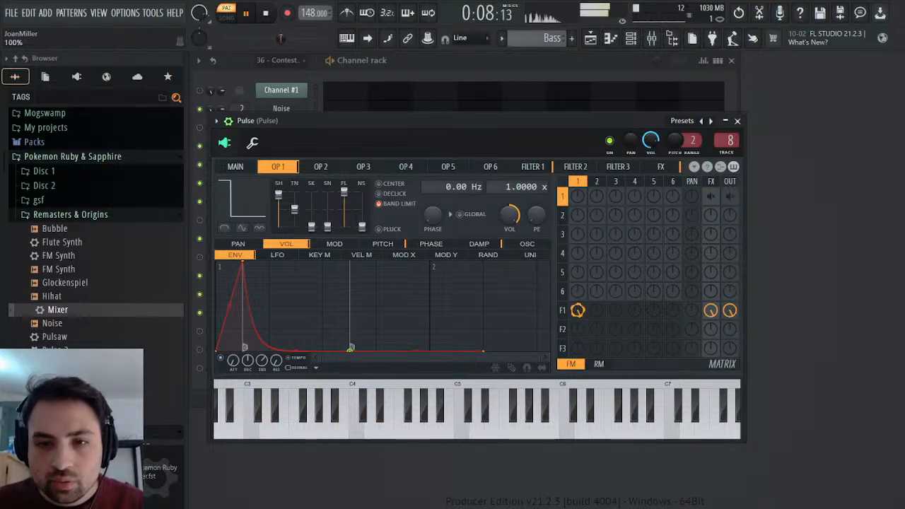
left_click(532, 166)
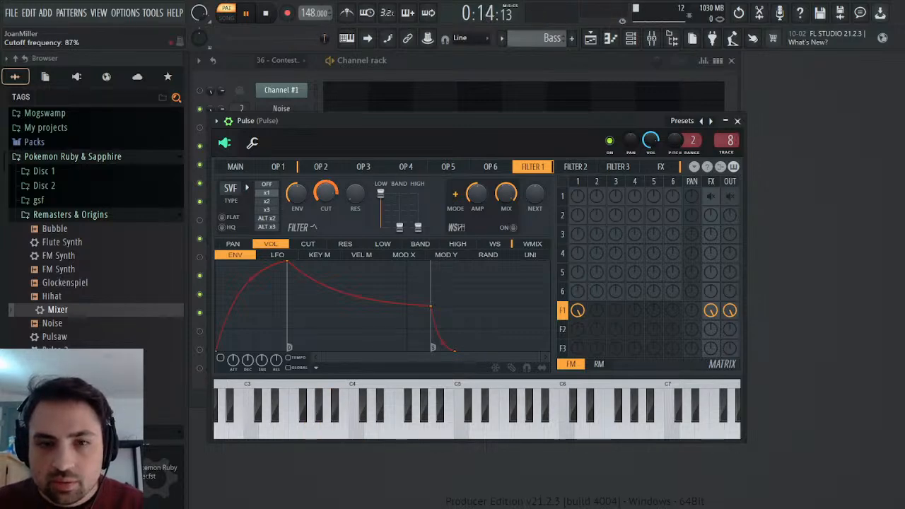
left_click(269, 210)
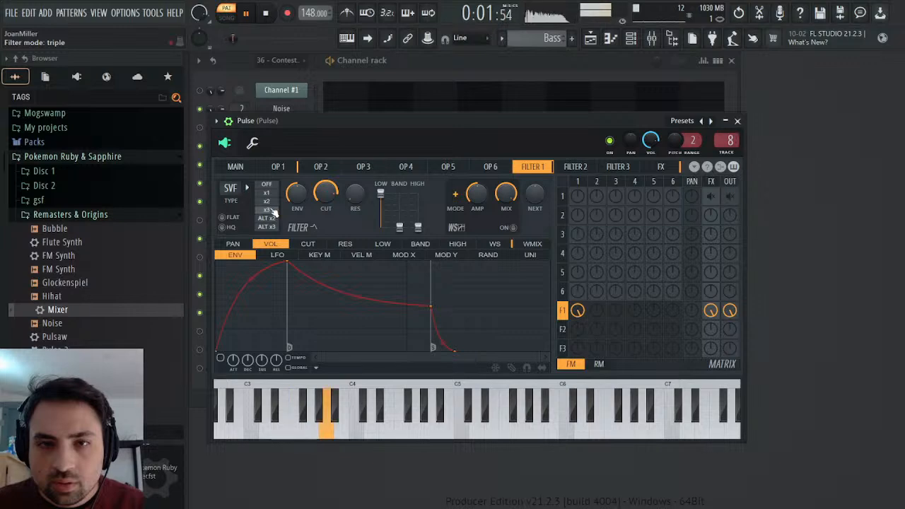
left_click(275, 193)
left_click_drag(326, 193, 326, 190)
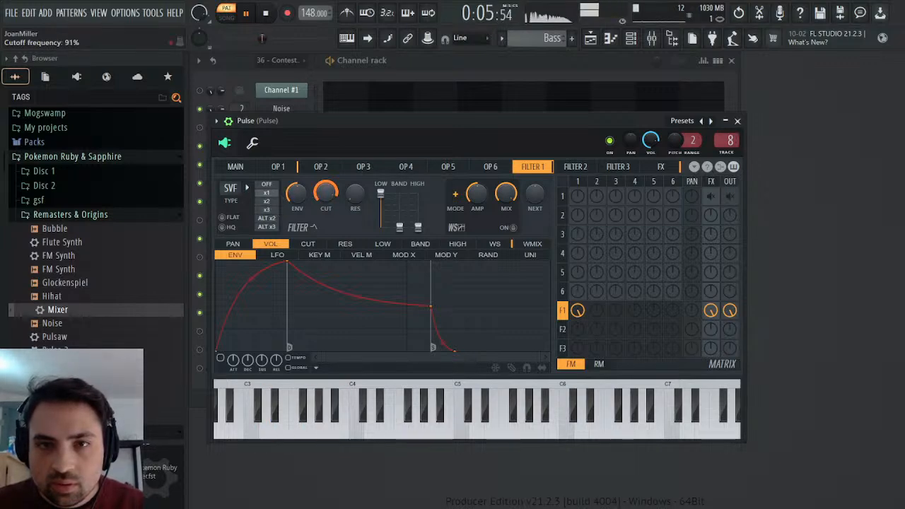
left_click(738, 121)
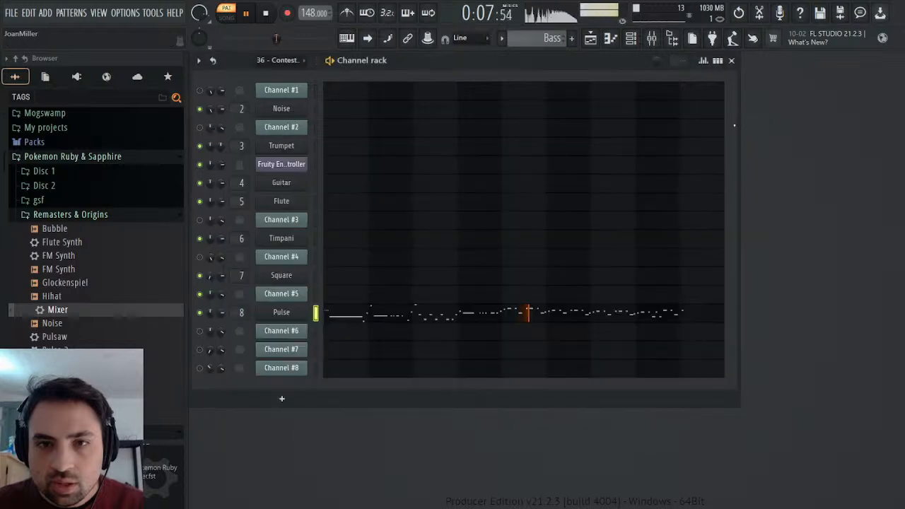
Check the Pulse Bass level in the mixer, close the mixer and stop playback.
left_click(654, 41)
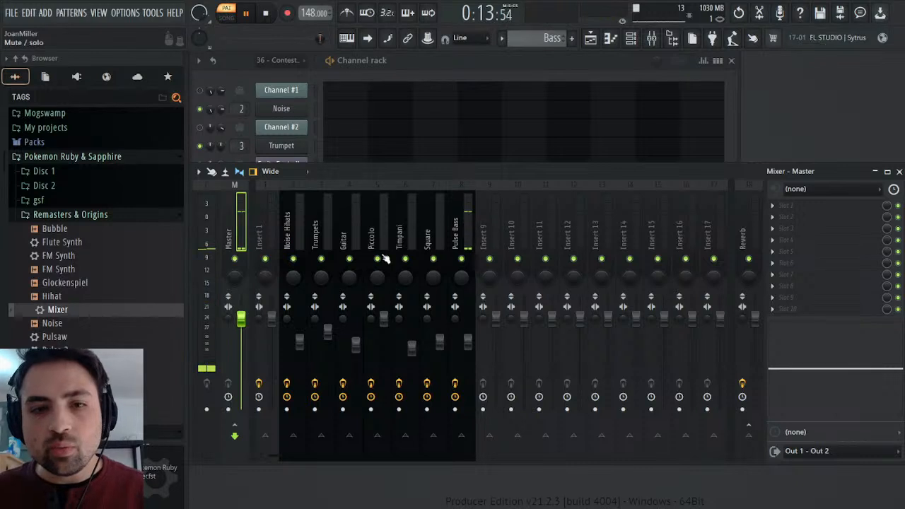
left_click(899, 172)
left_click(267, 13)
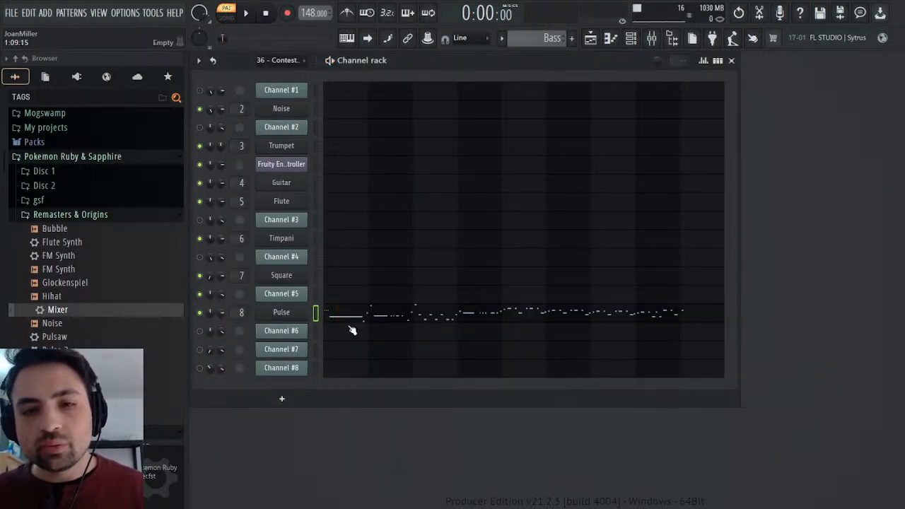
Add a 4/4 time signature marker at the start of the long F3 note in the Pulse piano roll.
left_click(347, 316)
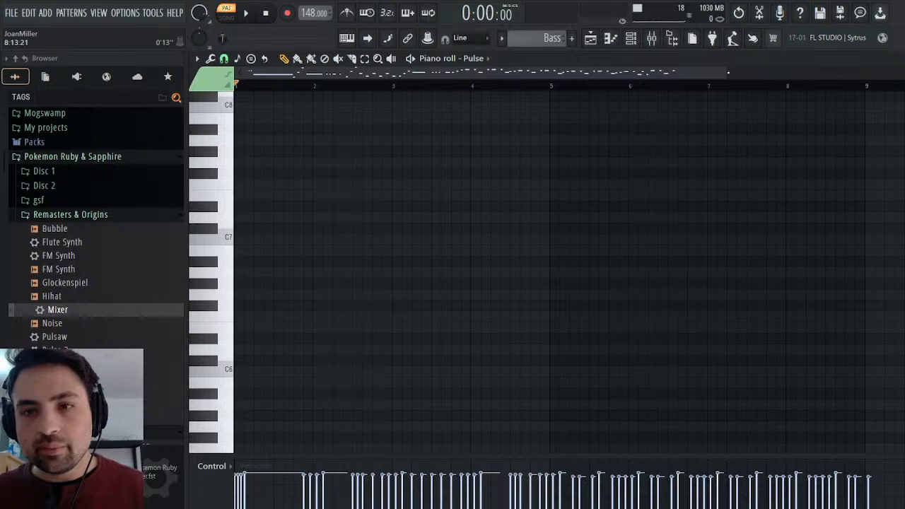
left_click_drag(727, 72, 389, 166)
scroll(424, 283, "down", 5)
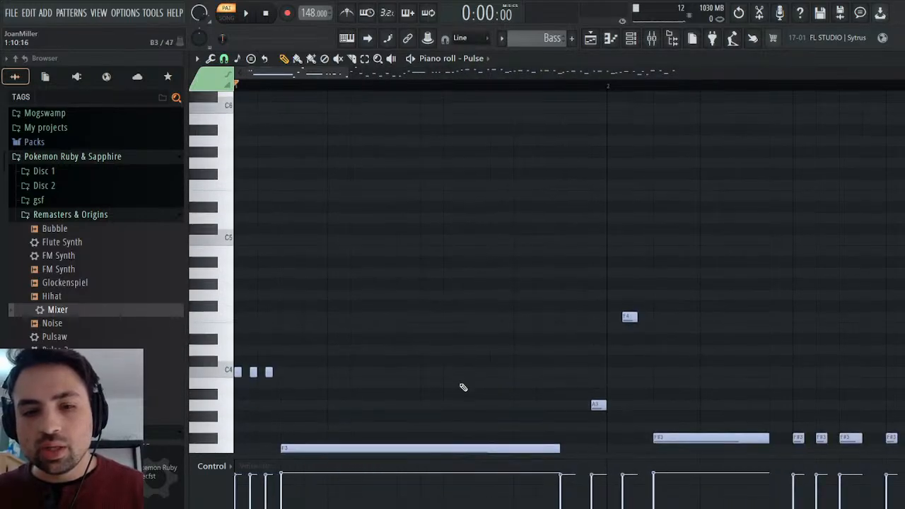
left_click(281, 87)
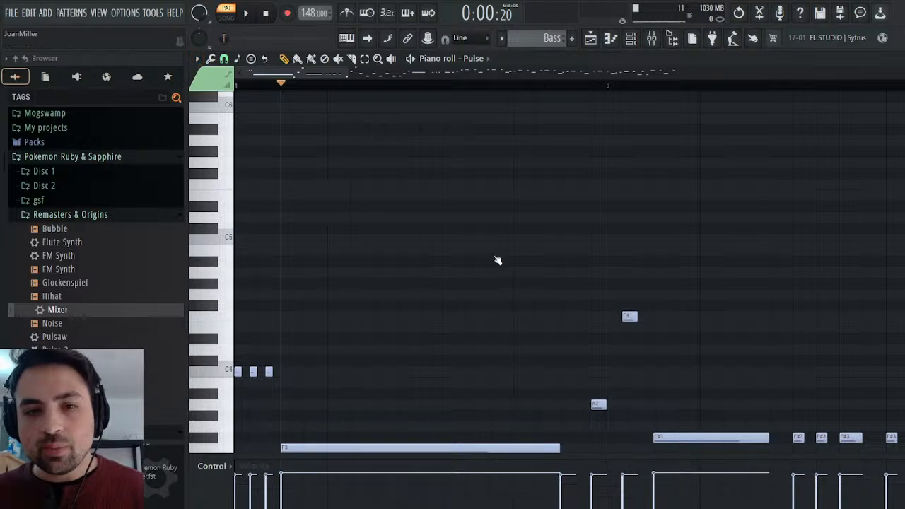
key("alt+shift+t")
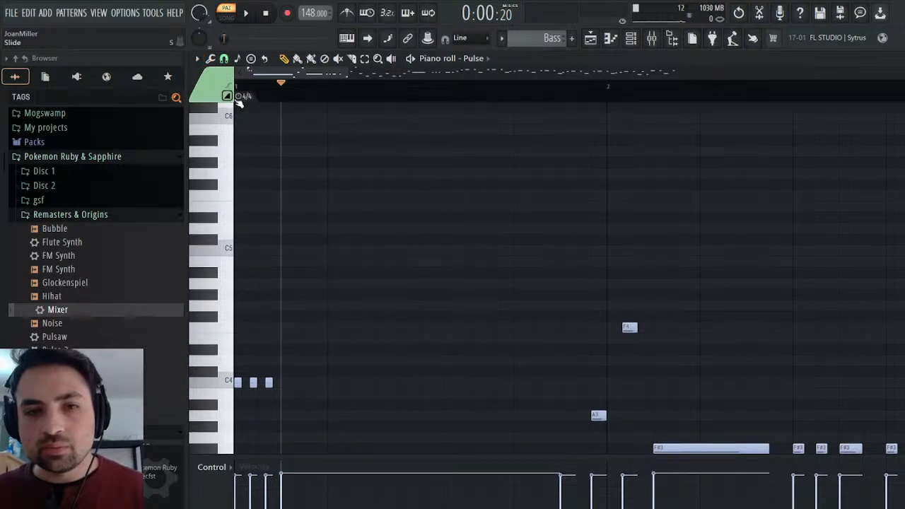
left_click_drag(238, 96, 283, 95)
Play back the Bass pattern to check the Pulse part's timing and close its piano roll.
left_click(245, 13)
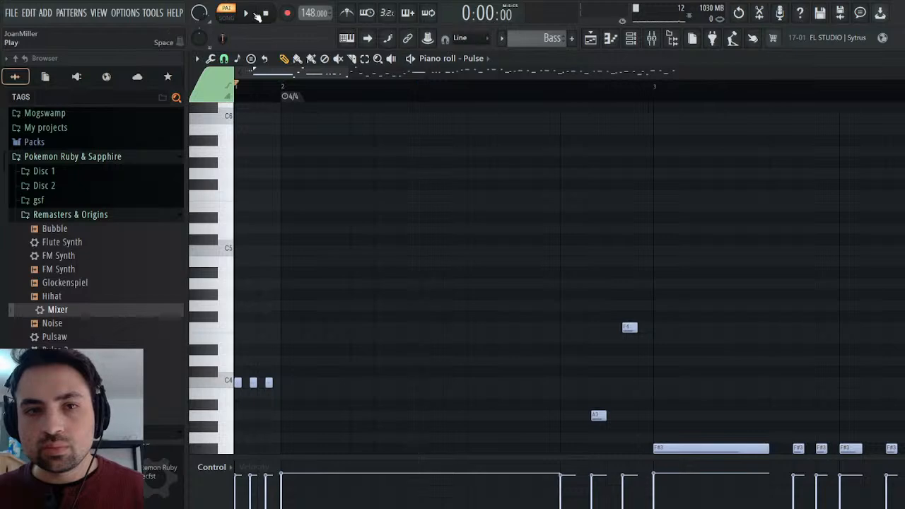
left_click(247, 13)
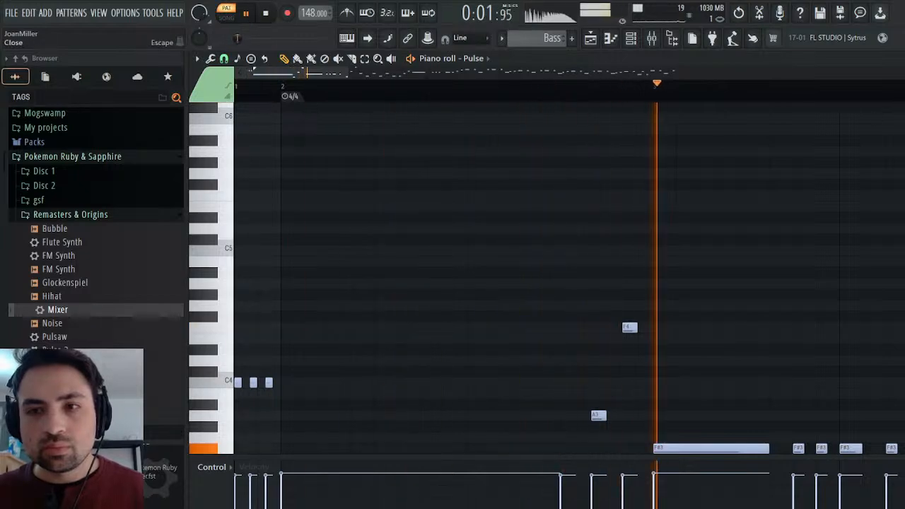
left_click(896, 59)
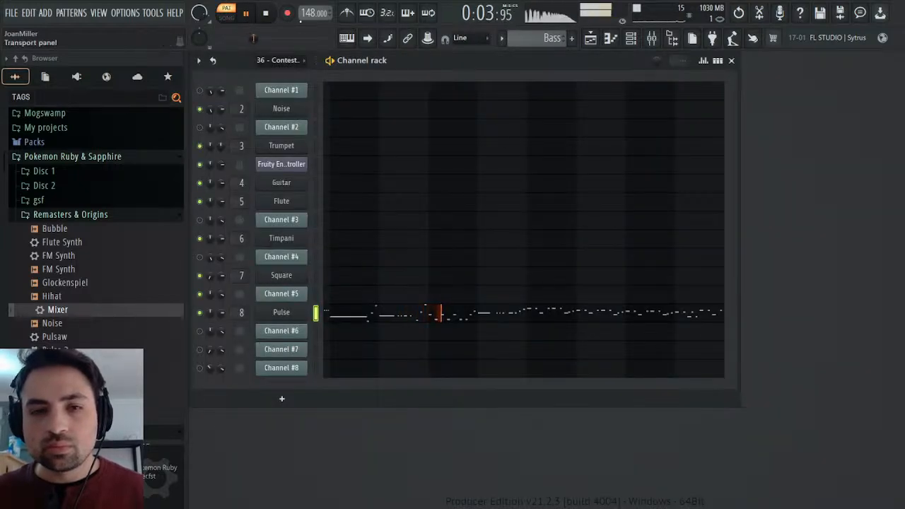
left_click(266, 14)
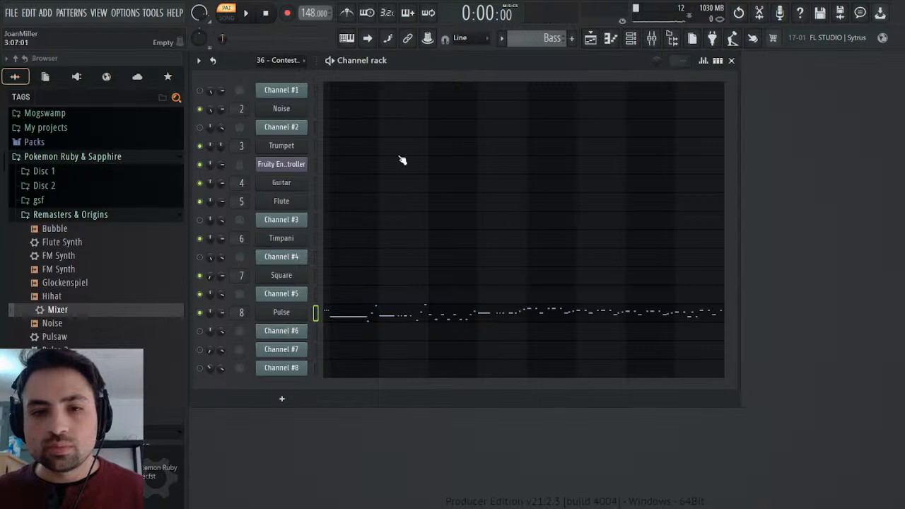
key("space")
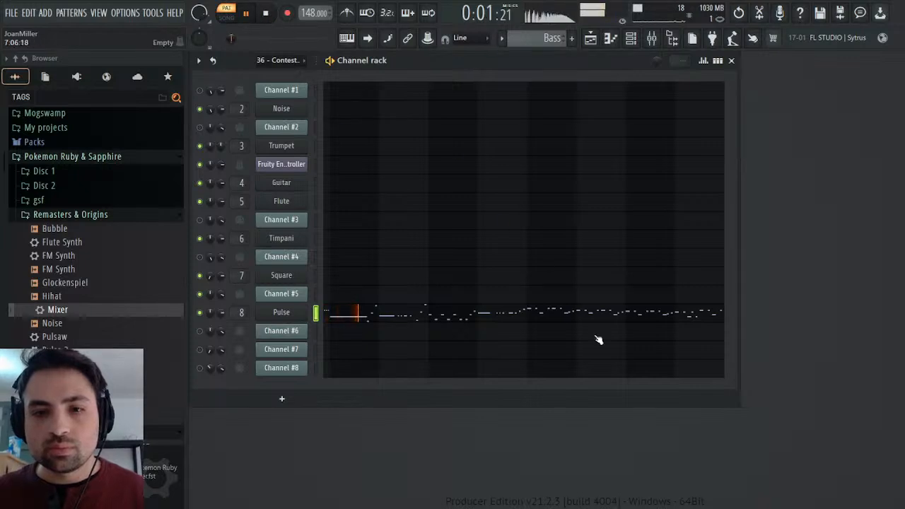
key("space")
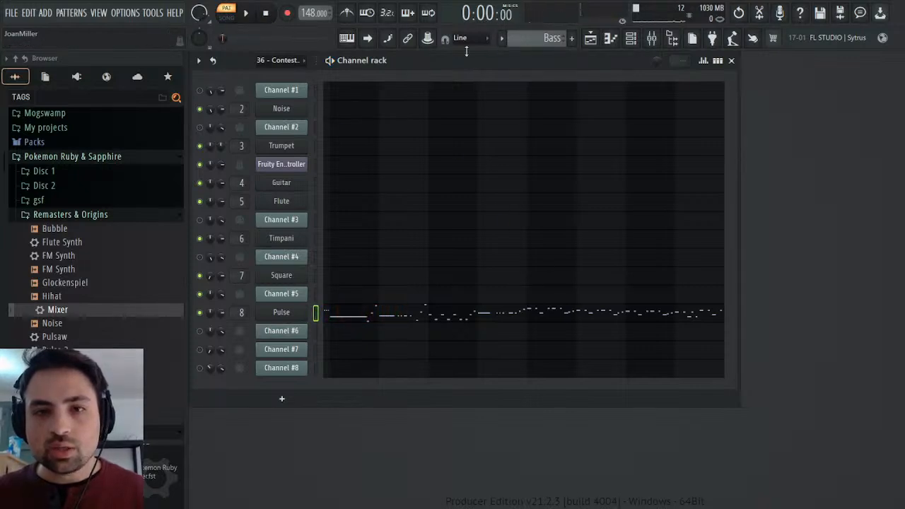
Examine Channel #5's volume events in the 36 - Contest Winner pattern while playing from the volume change at bar 6.
left_click_drag(540, 38, 540, 46)
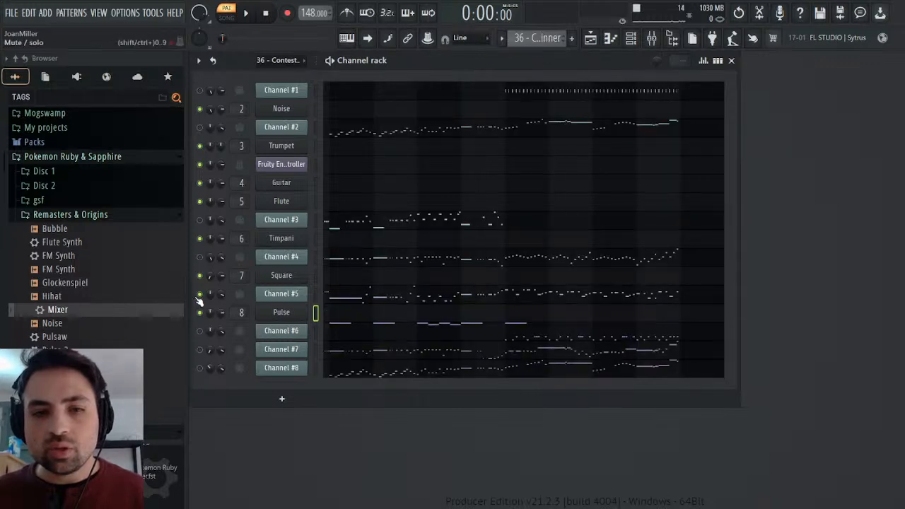
left_click(243, 321)
key("Escape")
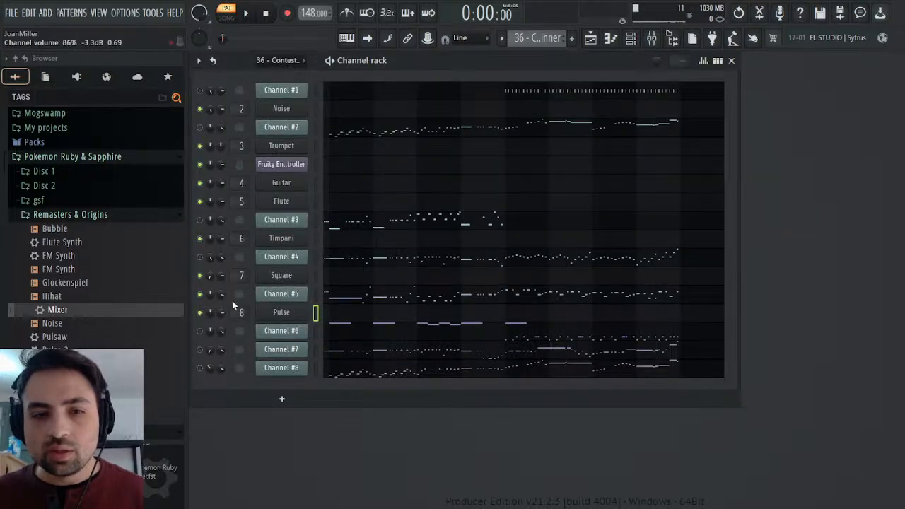
left_click(246, 327)
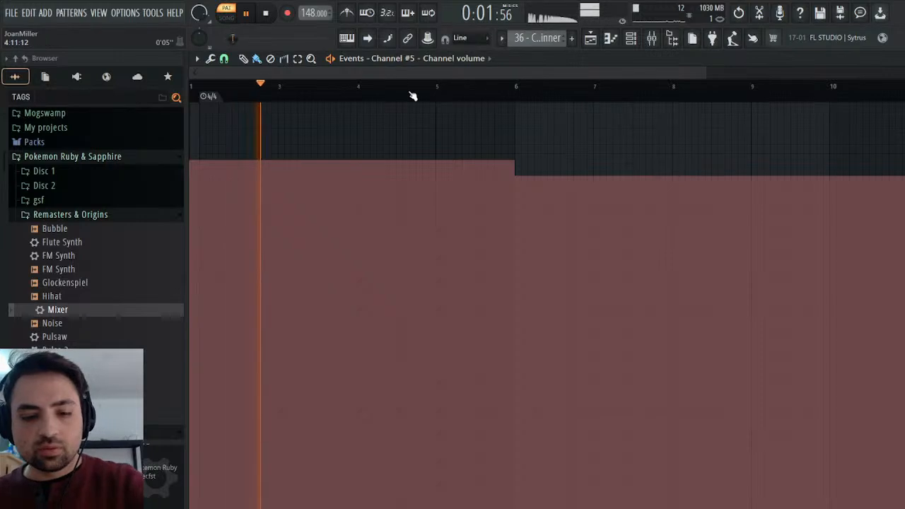
left_click(515, 89)
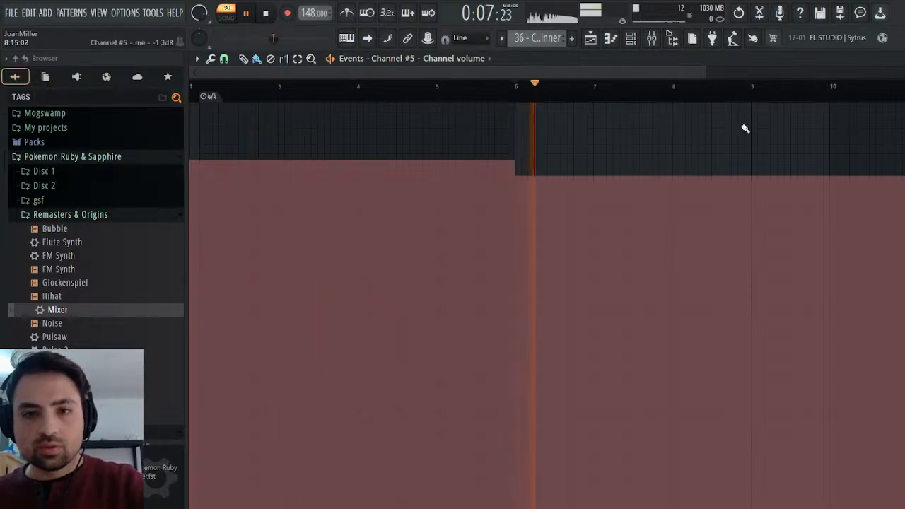
key("Escape")
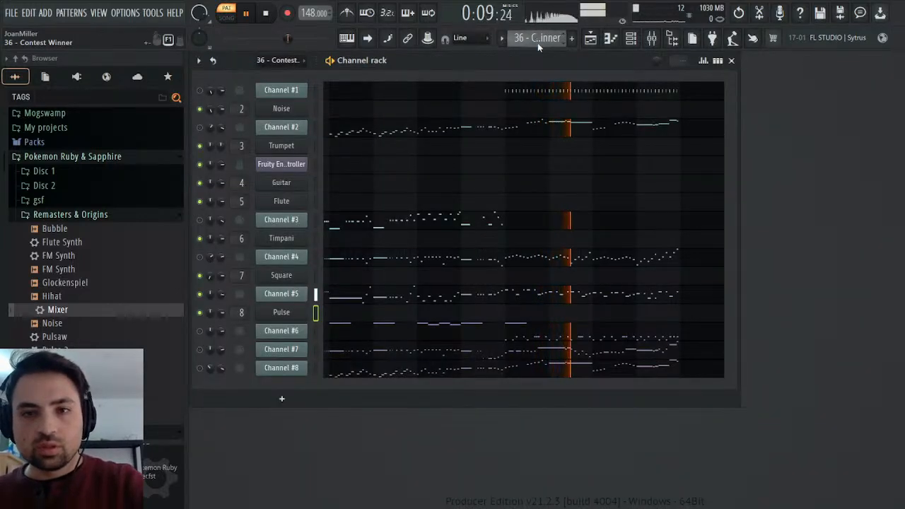
key("KP_Add")
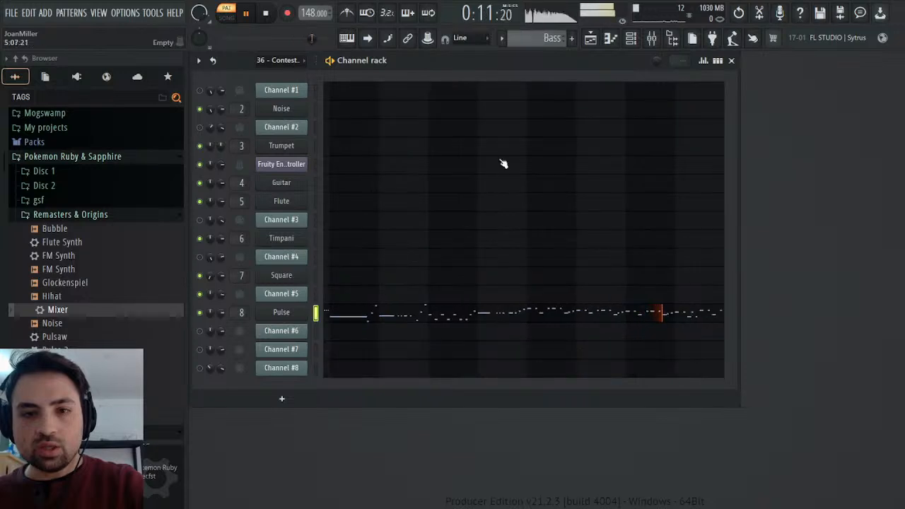
right_click(222, 312)
left_click(241, 347)
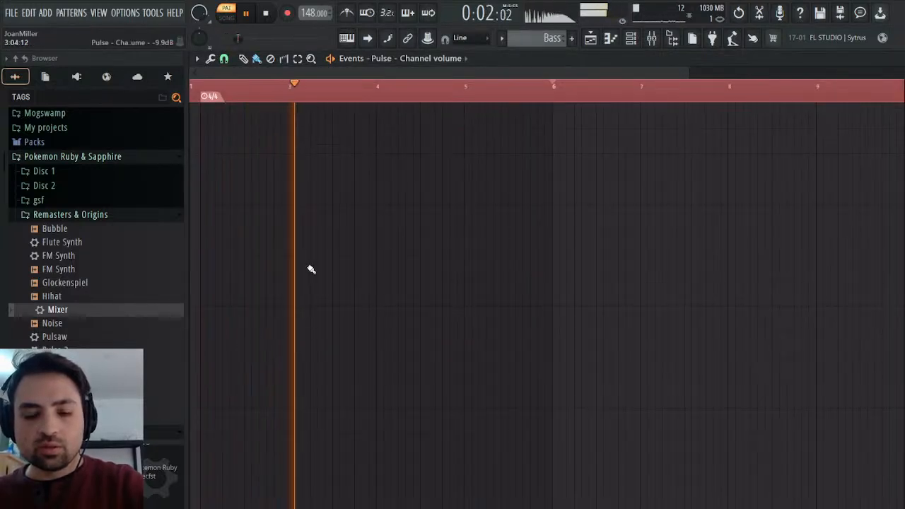
key("space")
scroll(527, 38, "up", 1)
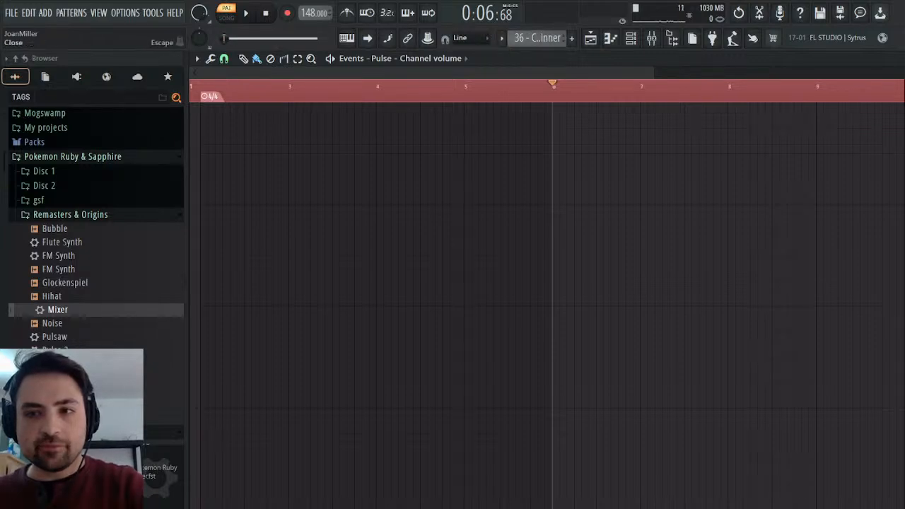
key("Escape")
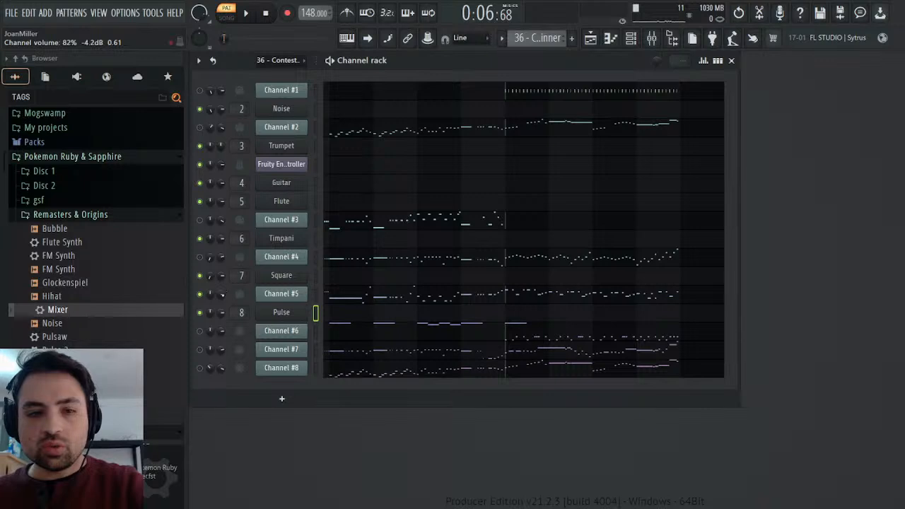
left_click(252, 318)
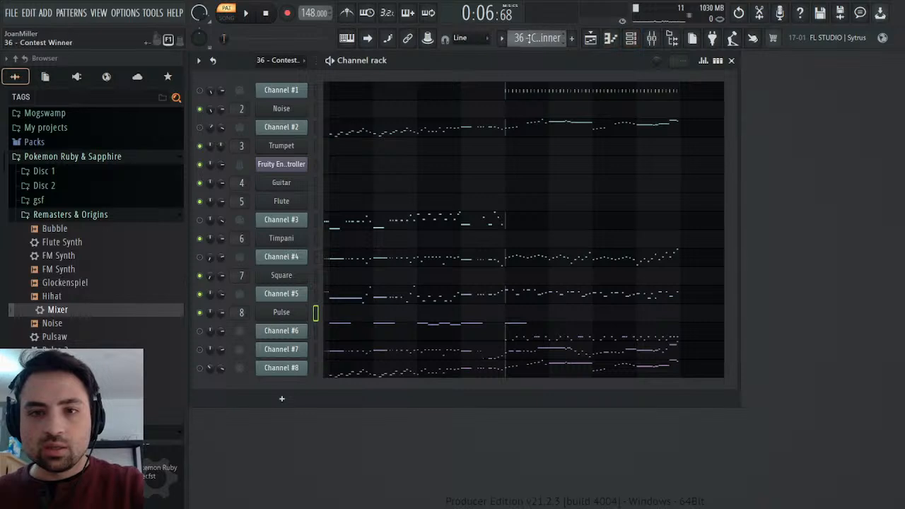
left_click(549, 92)
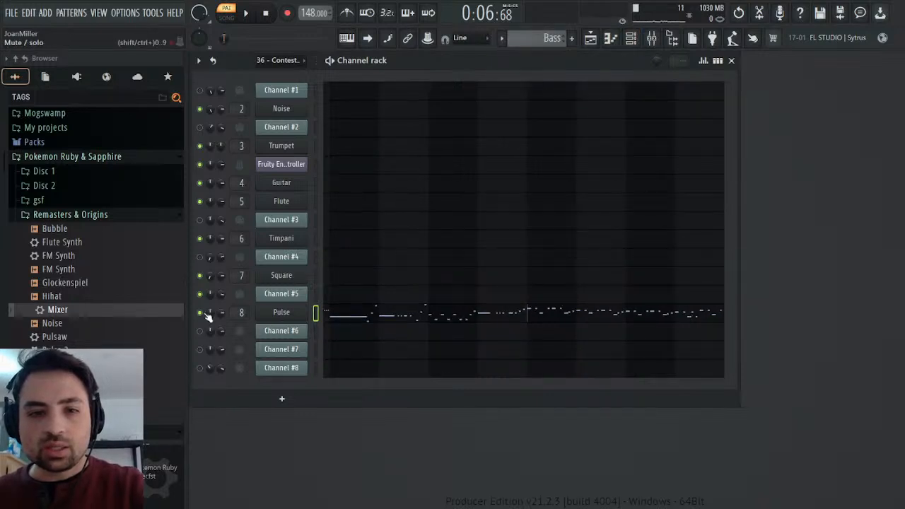
left_click(245, 333)
key("ctrl+v")
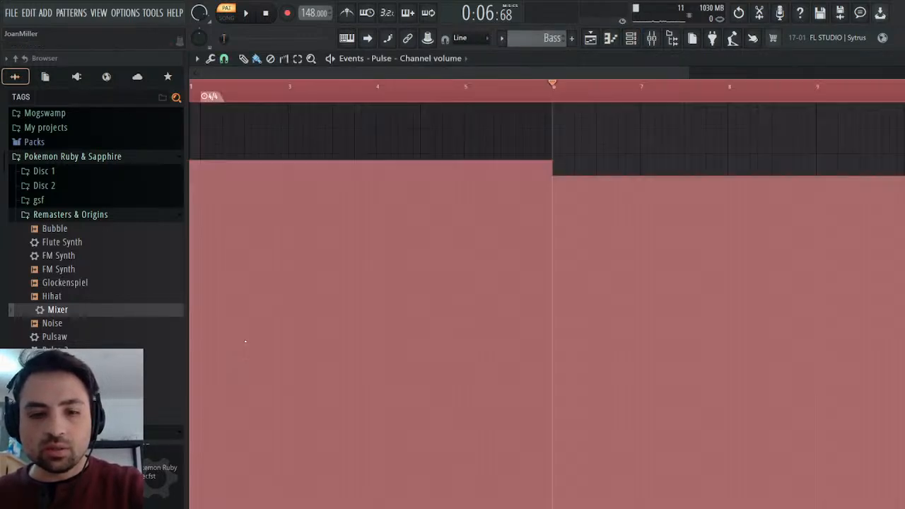
Play the Bass pattern across the volume change and again from the start, and close the Pulse volume events.
key("space")
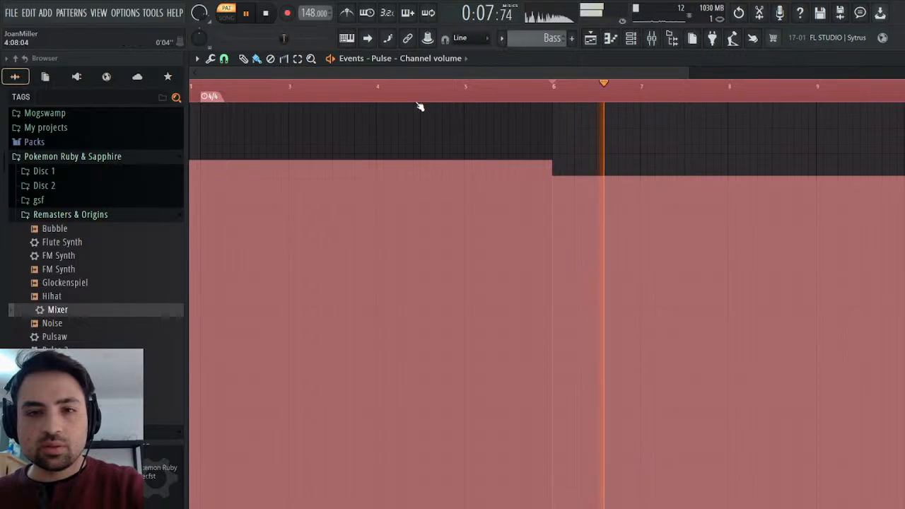
left_click(309, 99)
left_click(262, 13)
left_click(251, 13)
left_click(899, 59)
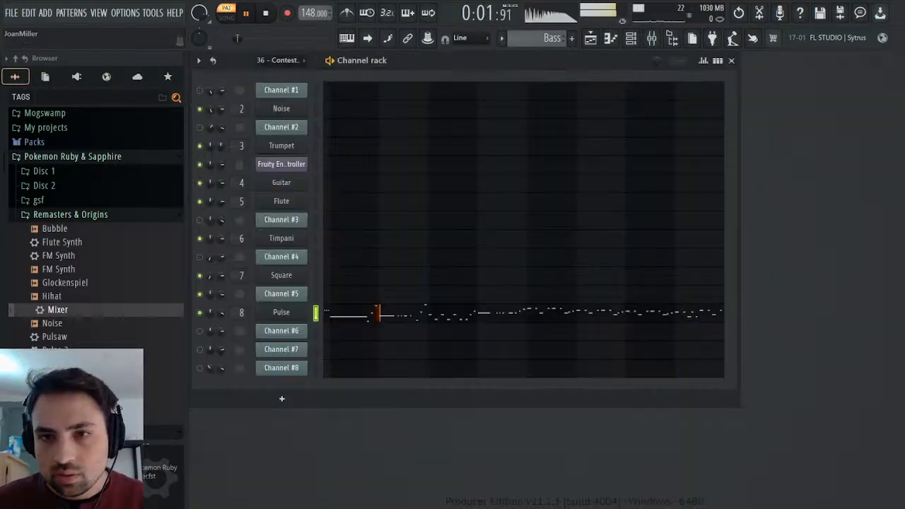
Check the Pulse Bass track's level in the mixer during playback, replay the pattern once and close the mixer.
left_click(649, 43)
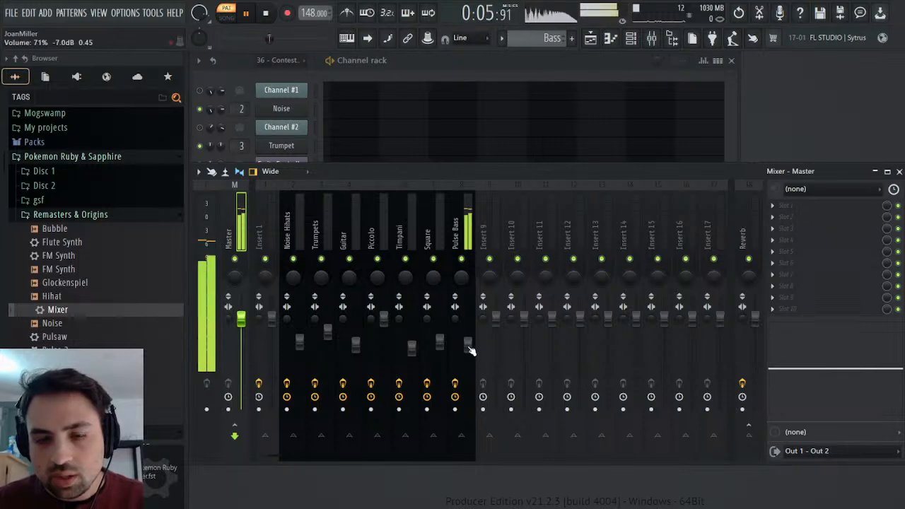
scroll(471, 352, "down", 4)
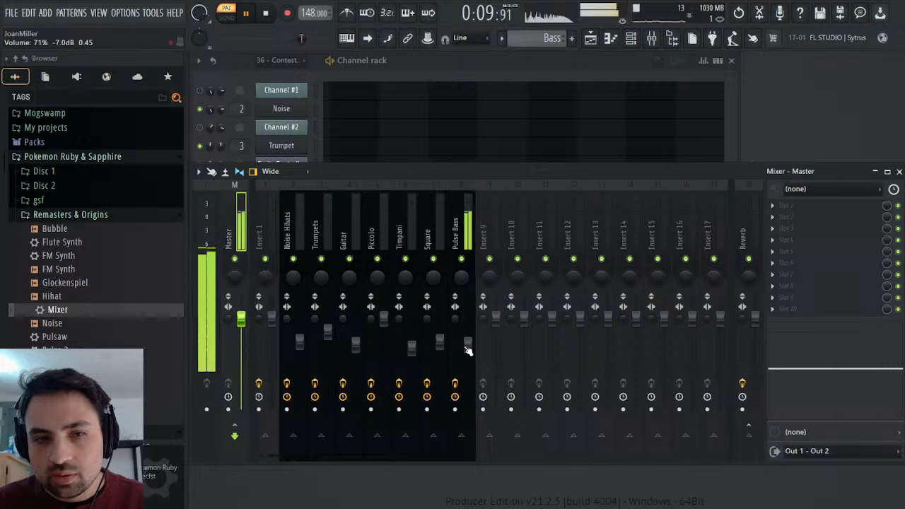
left_click(263, 14)
left_click(245, 13)
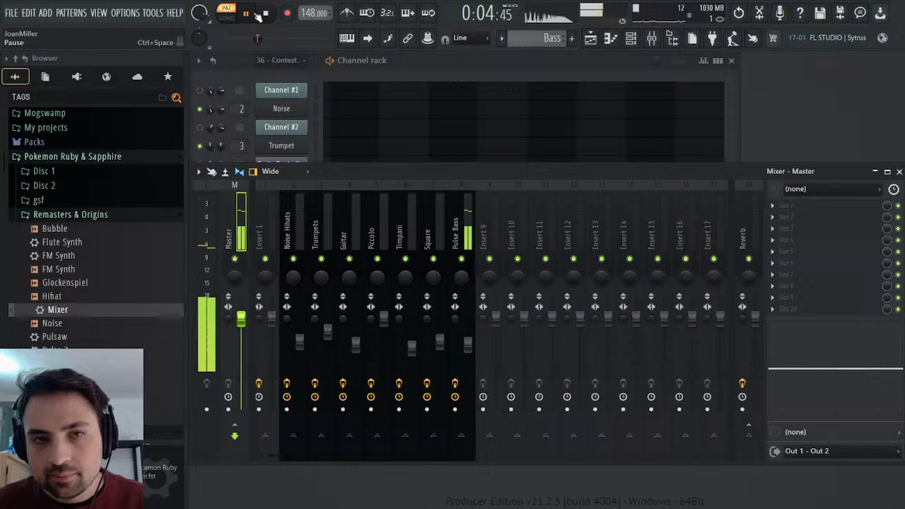
key("space")
left_click(899, 171)
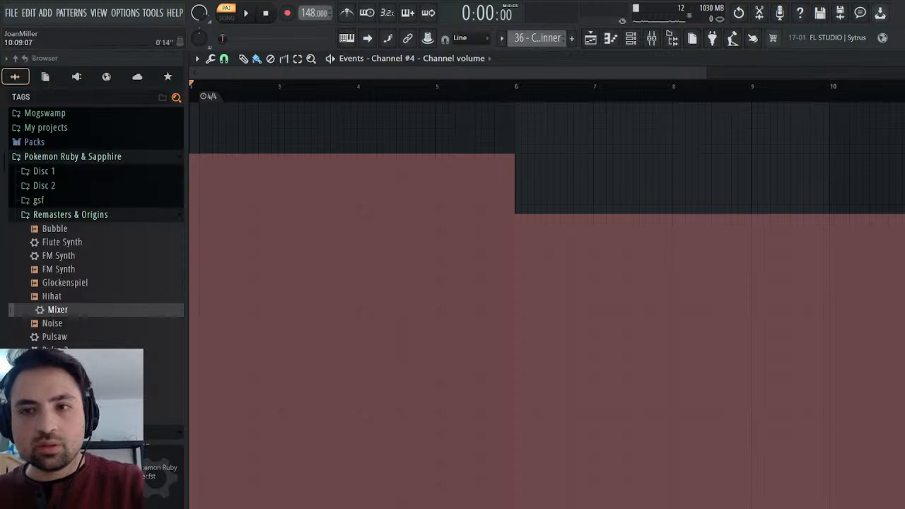
key("Escape")
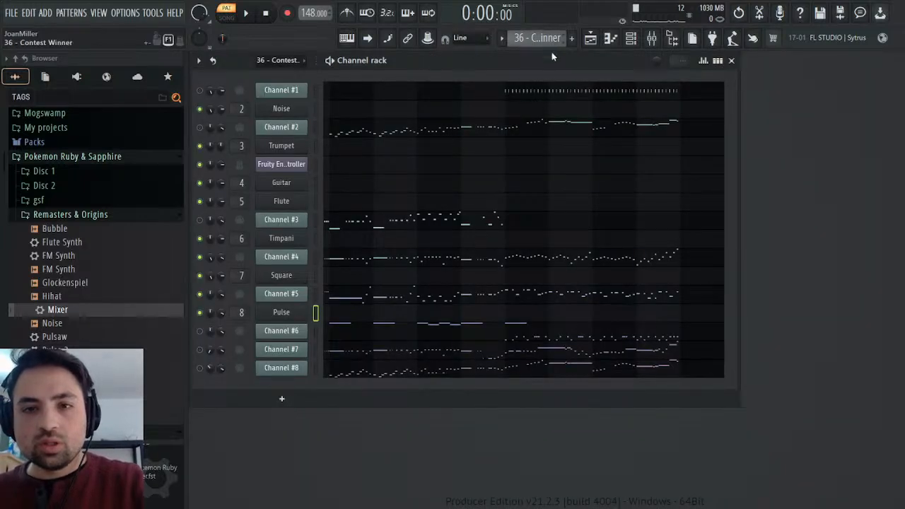
key("KP_Add")
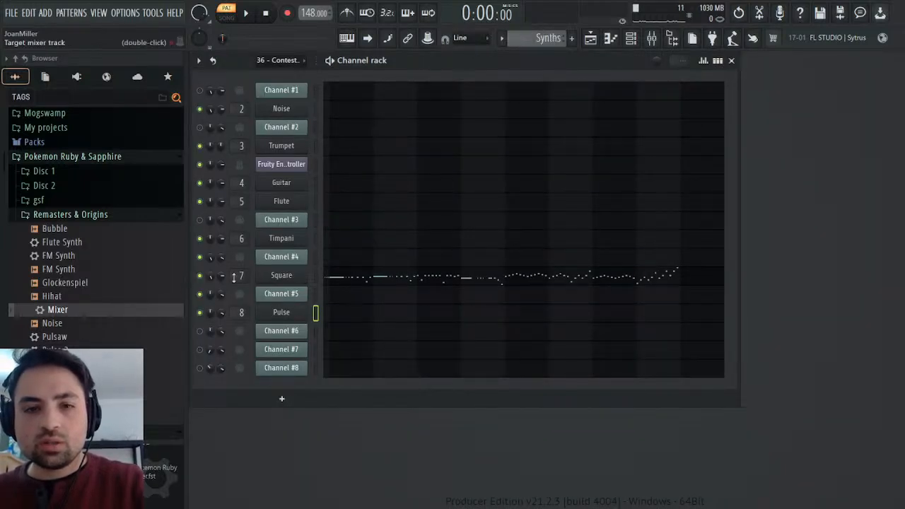
left_click(255, 304)
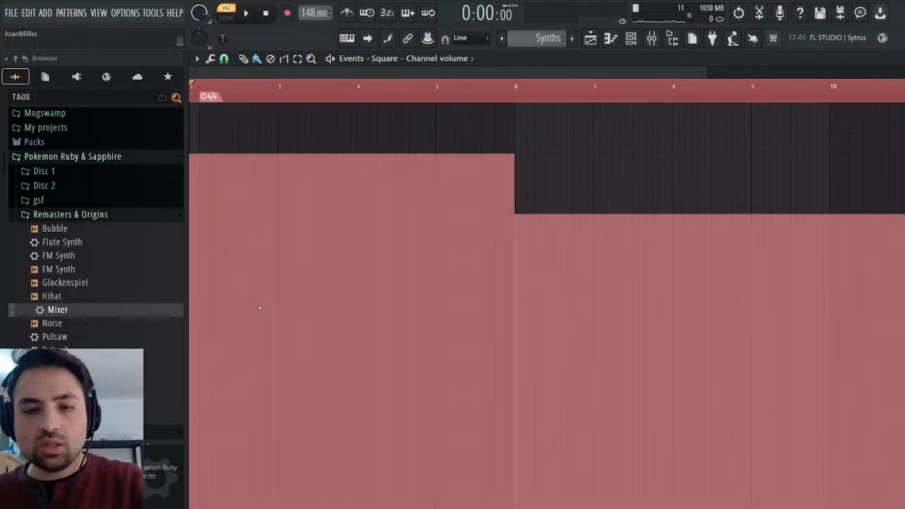
Play the Synths pattern, close the Square volume events and check the Square track's level in the mixer.
key("space")
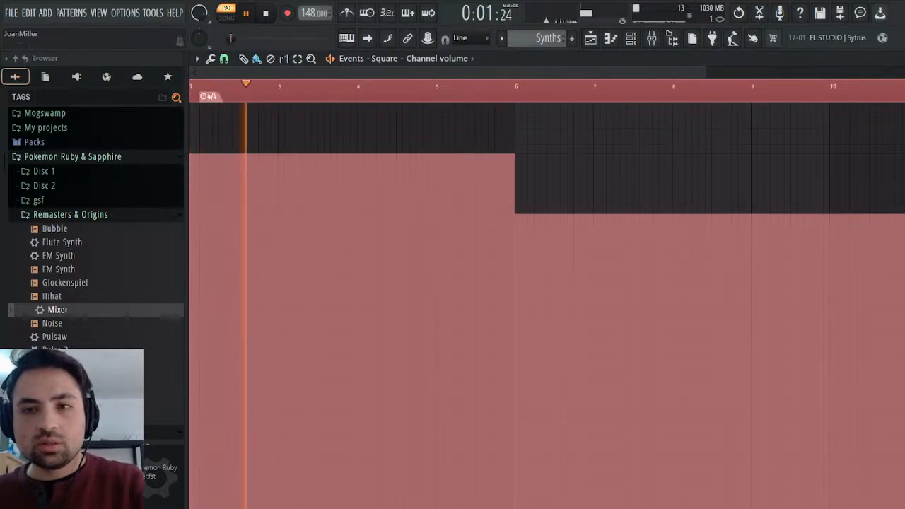
key("Escape")
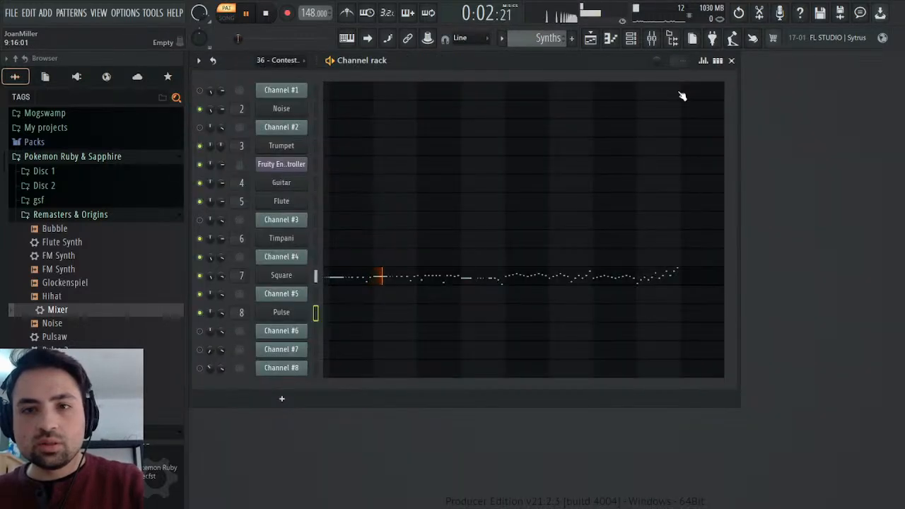
left_click(651, 40)
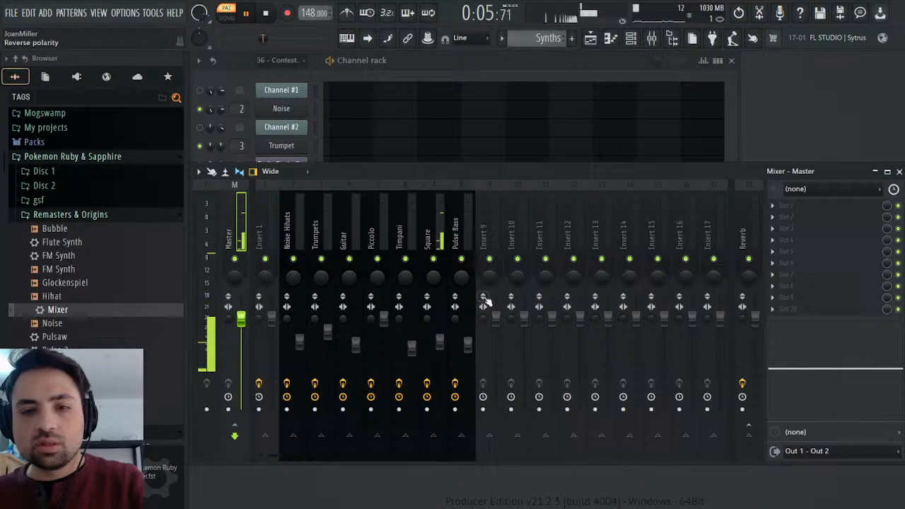
left_click(899, 172)
key("space")
Open Square's Sytrus settings while playing the Synths pattern, close them and replay the pattern from the start.
left_click(295, 275)
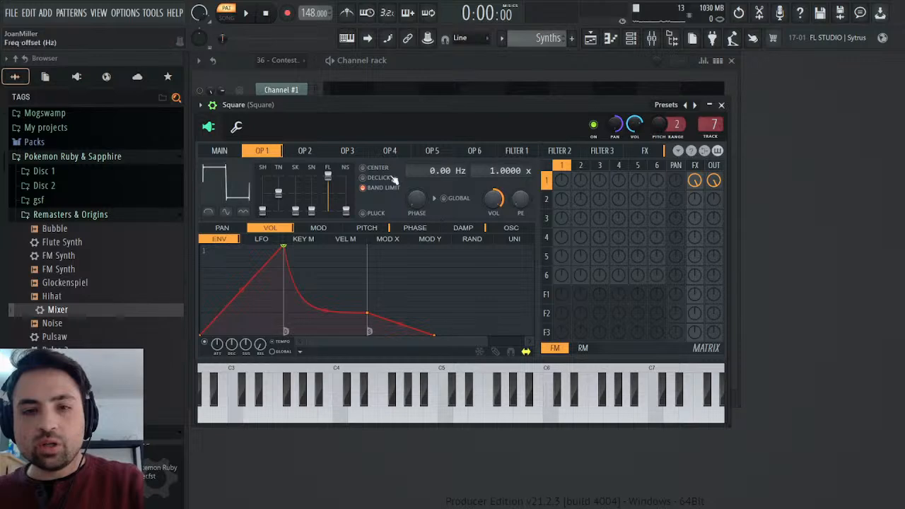
key("space")
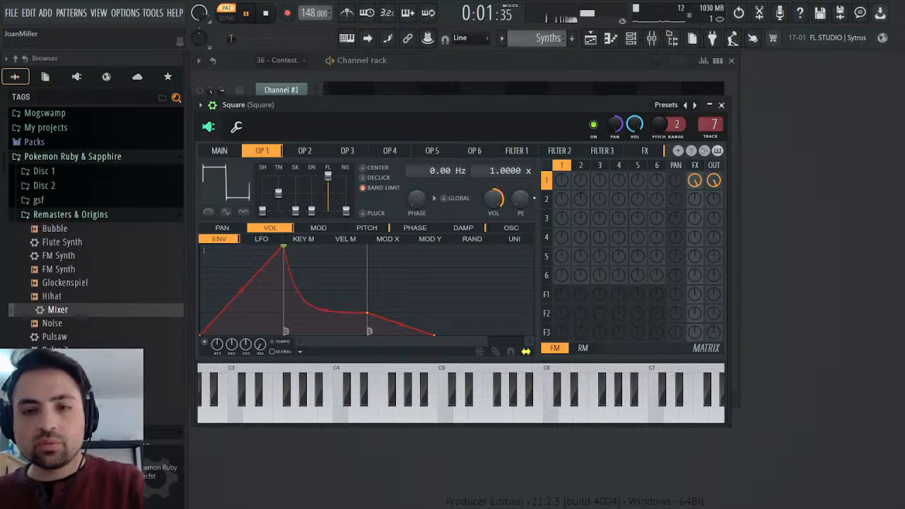
left_click(721, 106)
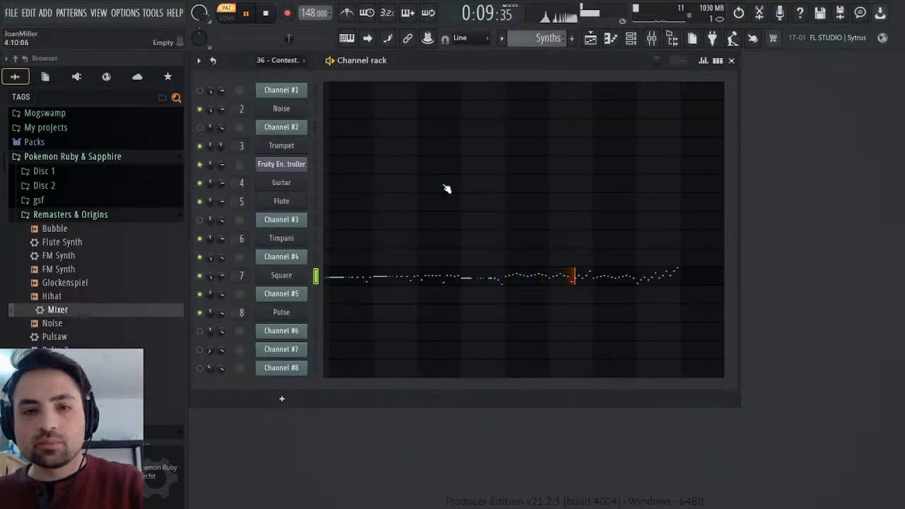
key("space")
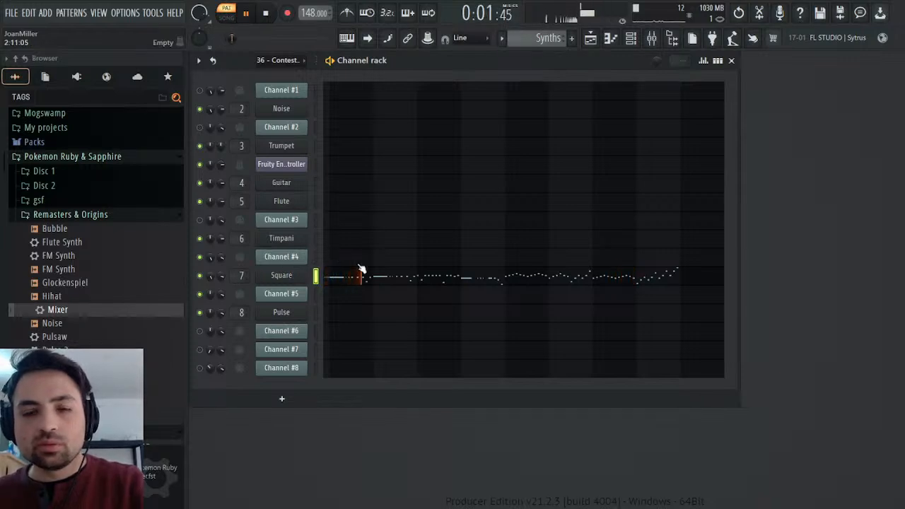
key("space")
Play the 36 - Contest Winner pattern and view Channel #2's channel volume events.
scroll(563, 38, "up", 1)
key("space")
key("space")
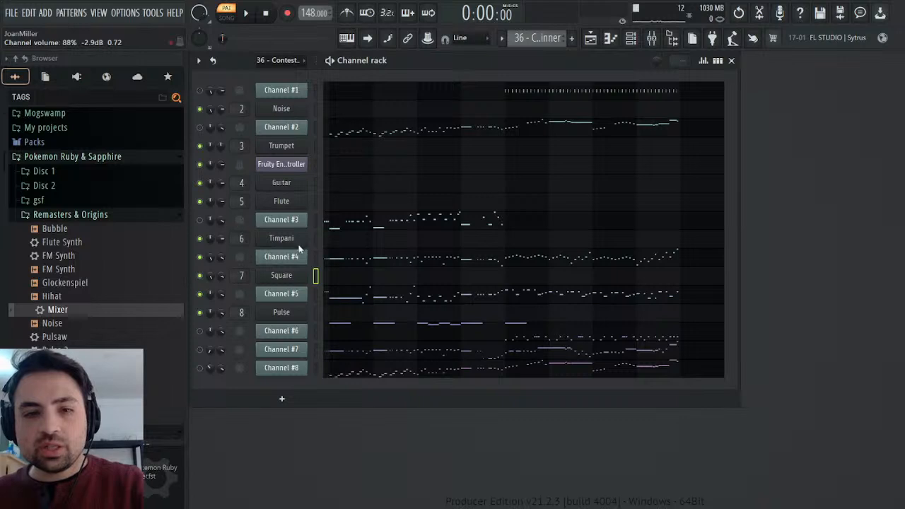
left_click(251, 234)
key("Escape")
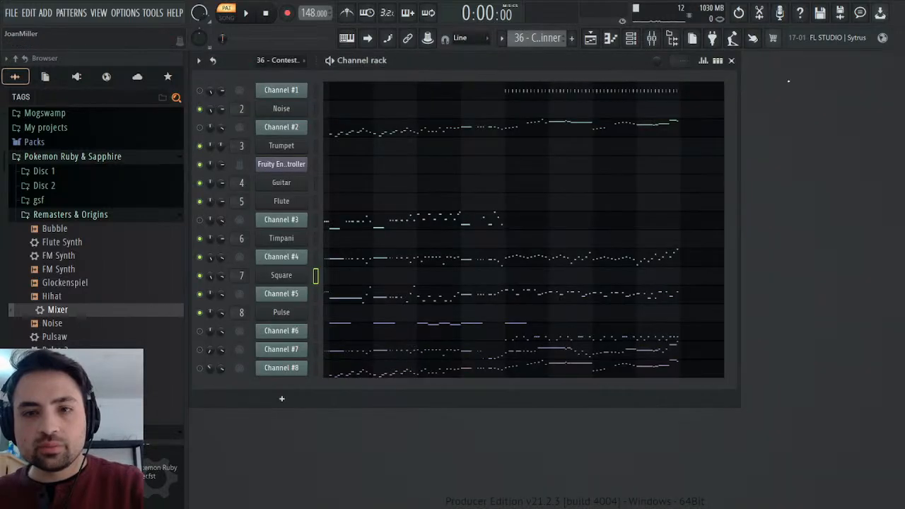
left_click(243, 146)
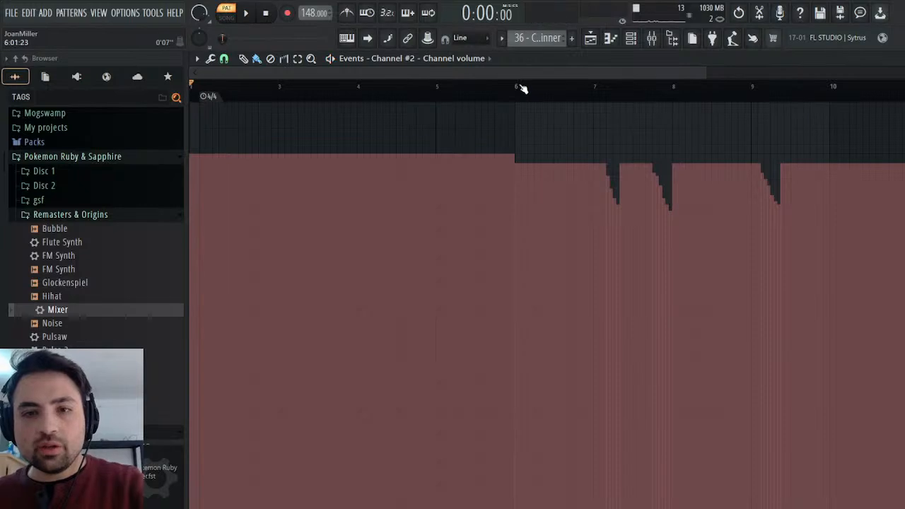
key("space")
key("Escape")
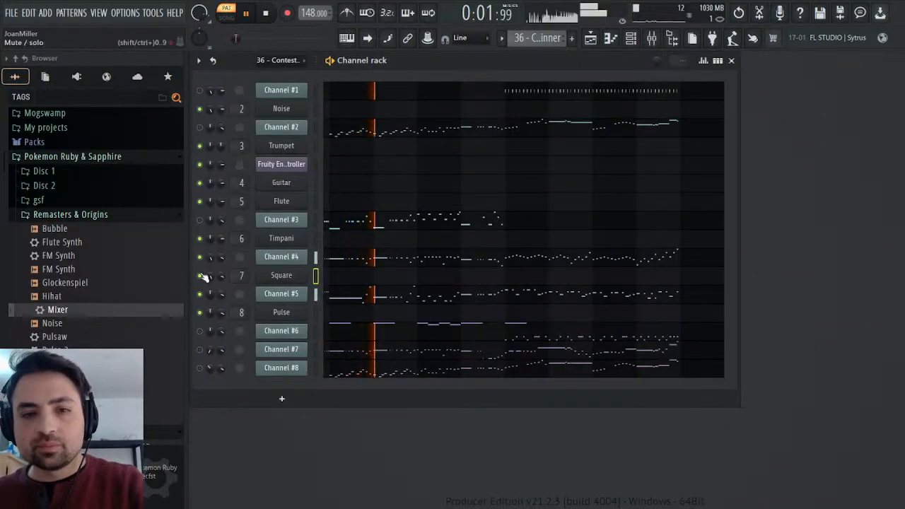
Unmute Channel #2 with Channels #4 and #5 muted, replay the Contest Winner pattern and view Channel #2's MIDI settings.
left_click(201, 128)
key("space")
key("space")
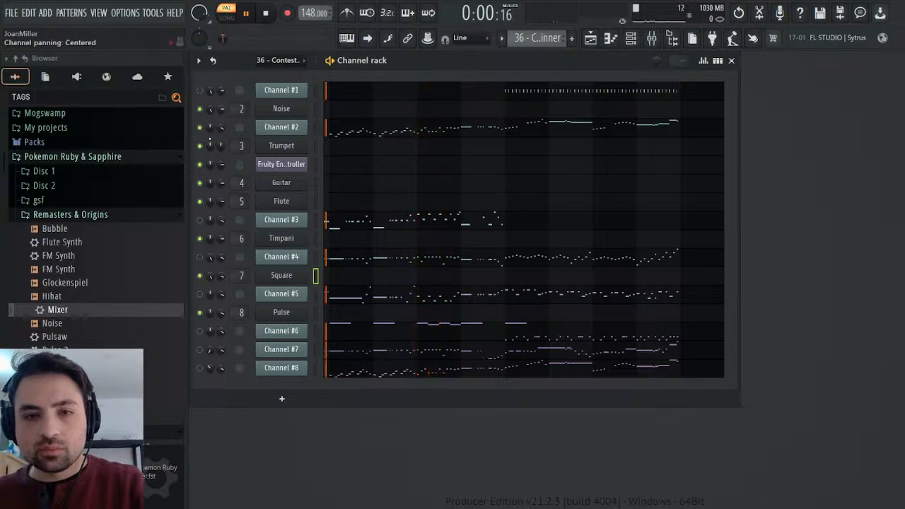
left_click(298, 131)
left_click(298, 132)
left_click(298, 131)
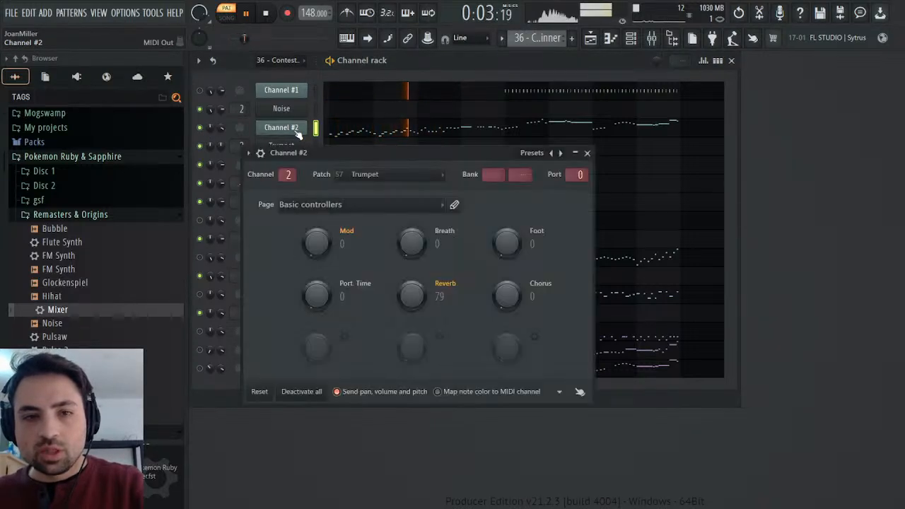
left_click(289, 126)
Copy Channel #2's channel volume events from bar 6 to just before bar 10 in the Contest Winner pattern.
right_click(221, 129)
left_click(239, 147)
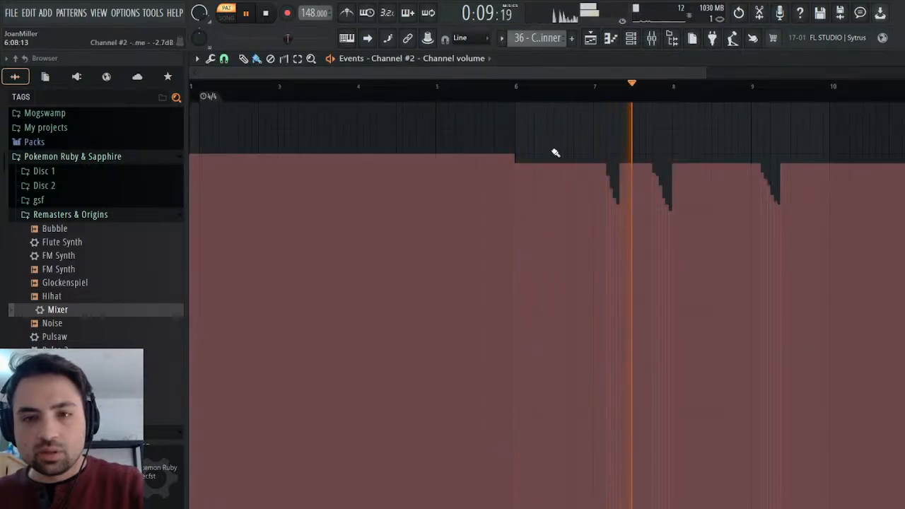
key("space")
left_click(520, 91)
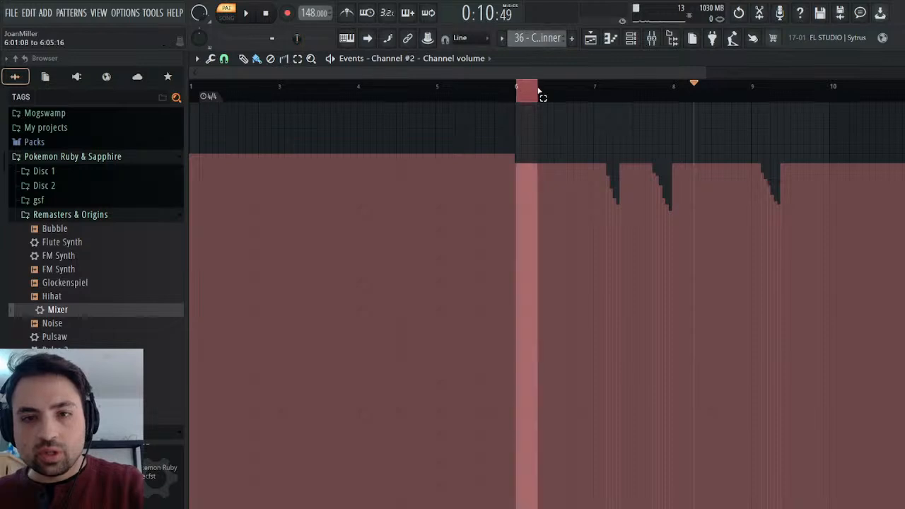
left_click_drag(520, 91, 822, 93)
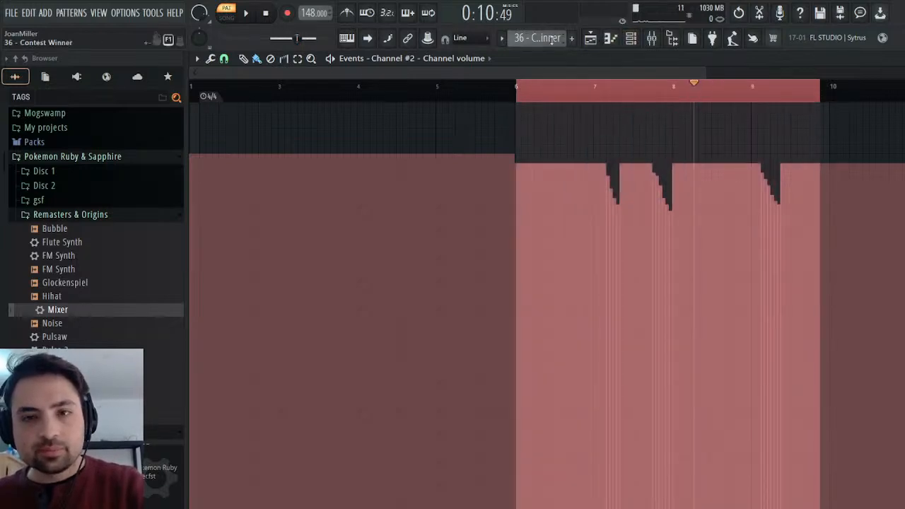
left_click(566, 74)
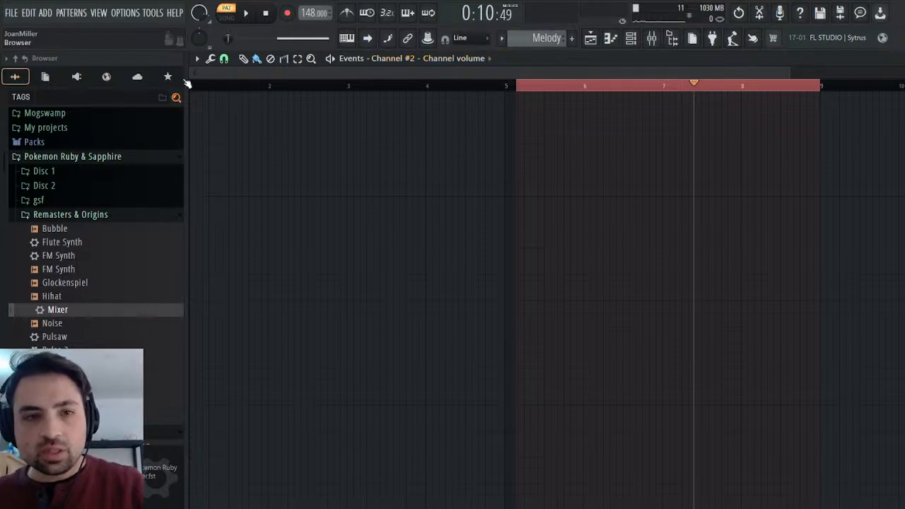
left_click(45, 76)
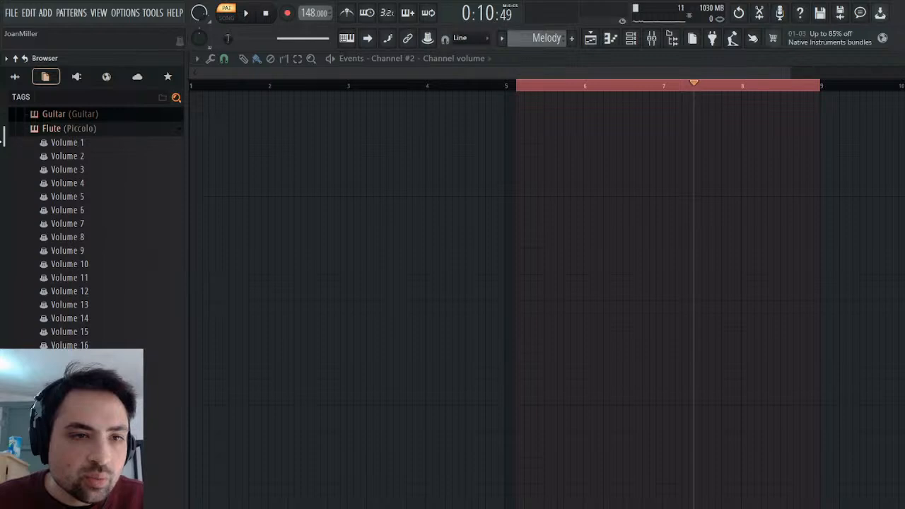
left_click(75, 145)
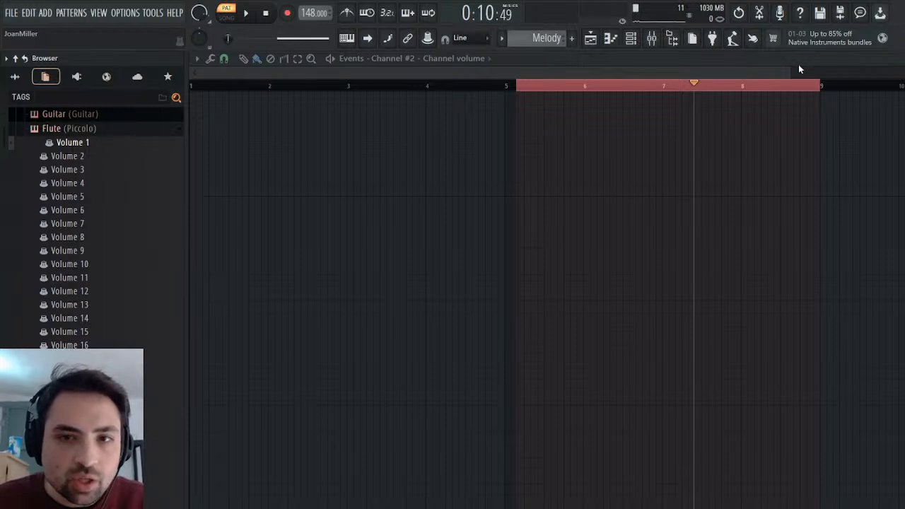
left_click(895, 59)
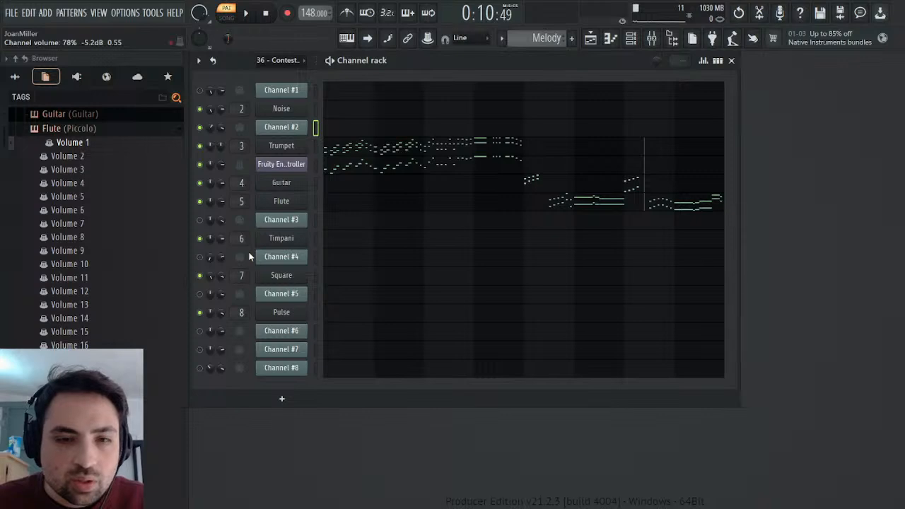
key("ctrl+z")
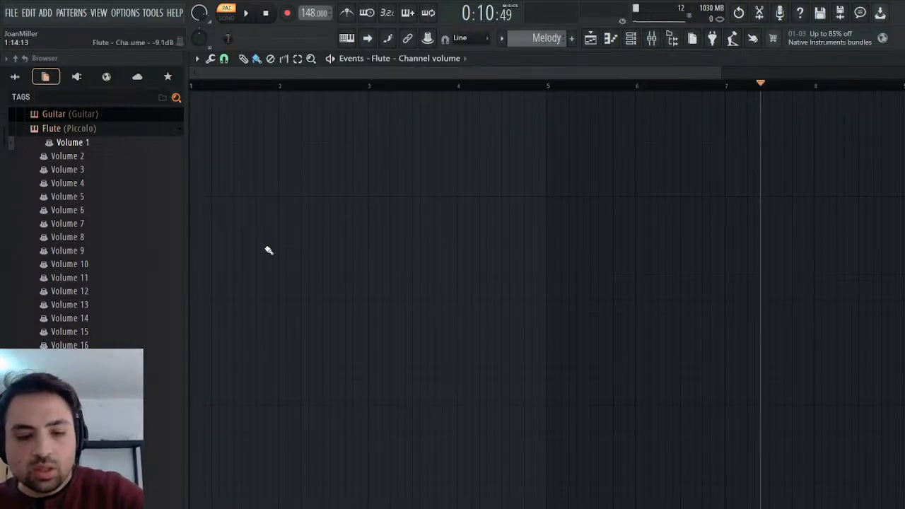
key("ctrl+v")
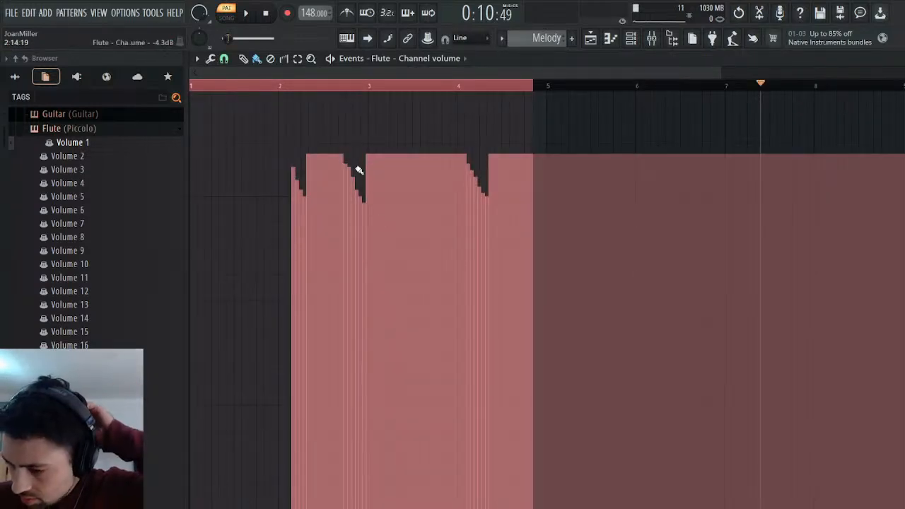
key("Delete")
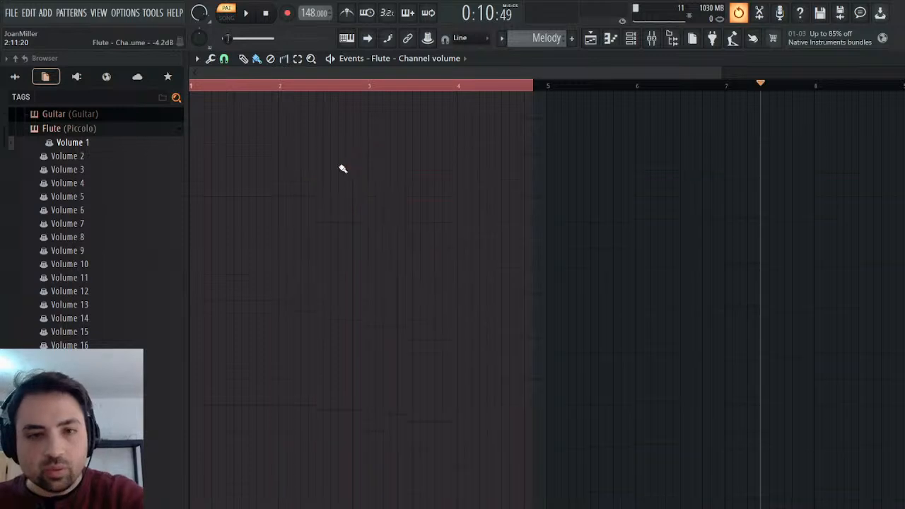
Play the Melody pattern repeatedly around bar 5 to locate where the flute part starts.
left_click(543, 89)
key("space")
left_click(543, 89)
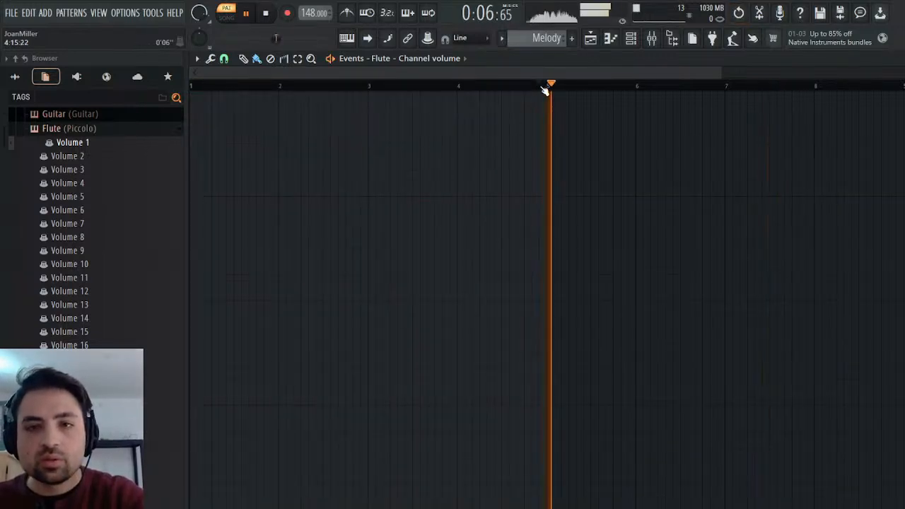
key("space")
left_click(550, 87)
key("space")
key("space")
left_click(584, 87)
key("space")
key("space")
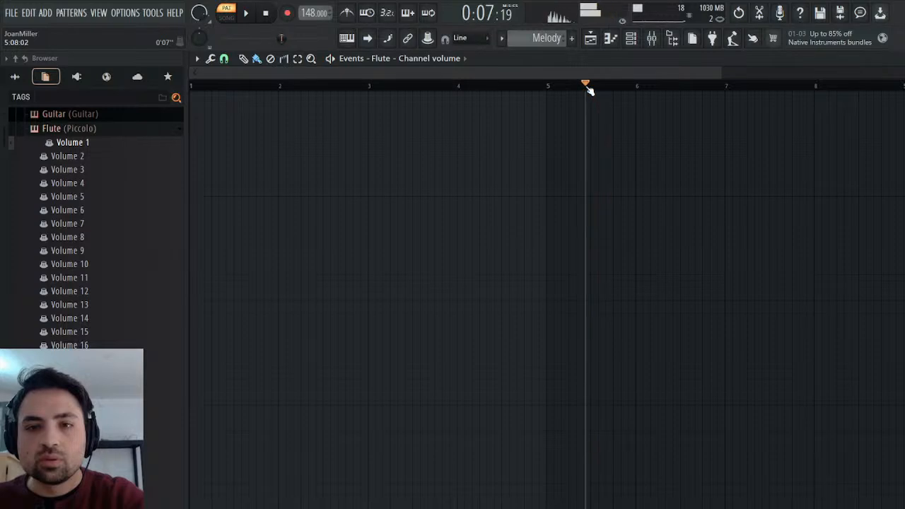
key("space")
key("space")
left_click(580, 88)
key("space")
key("space")
key("space")
key("space")
left_click(587, 90)
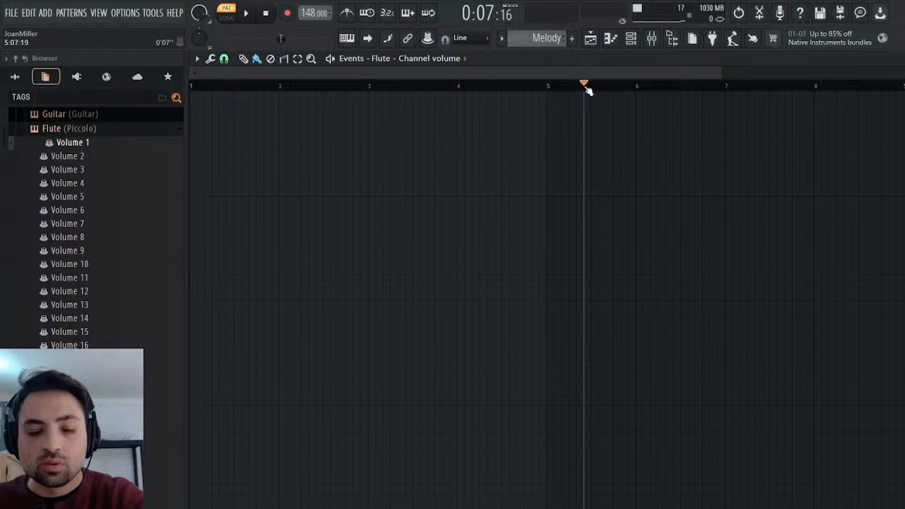
left_click_drag(593, 86, 903, 86)
key("ctrl+v")
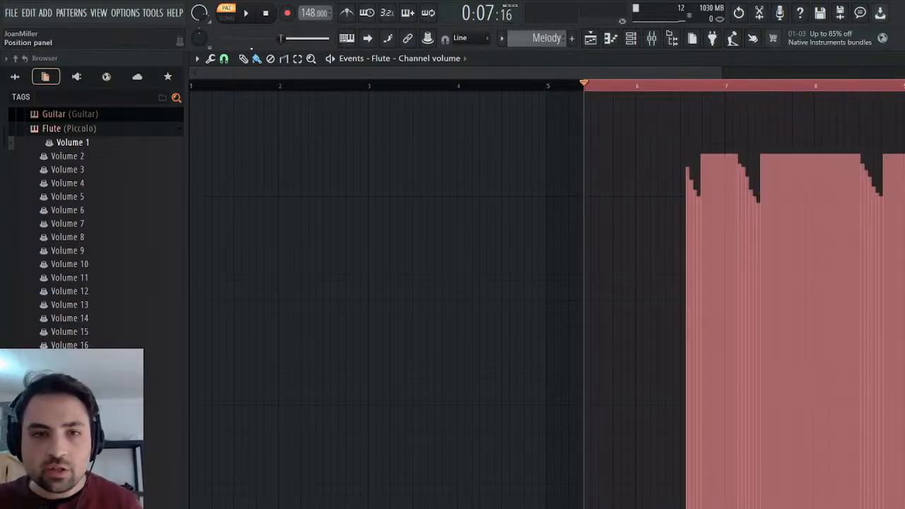
left_click_drag(204, 158, 188, 160)
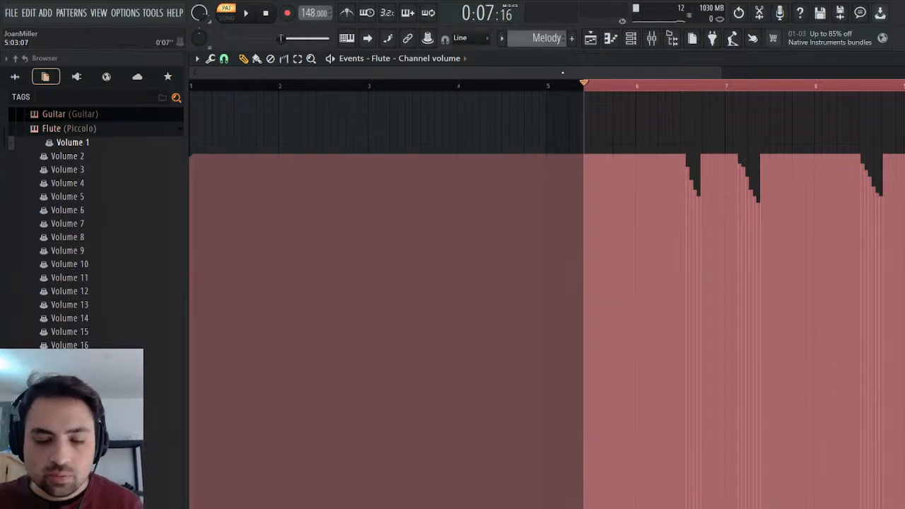
Play the Melody pattern across bars 6 and 7 to check the timing of the flute's volume fades.
key("space")
left_click(646, 85)
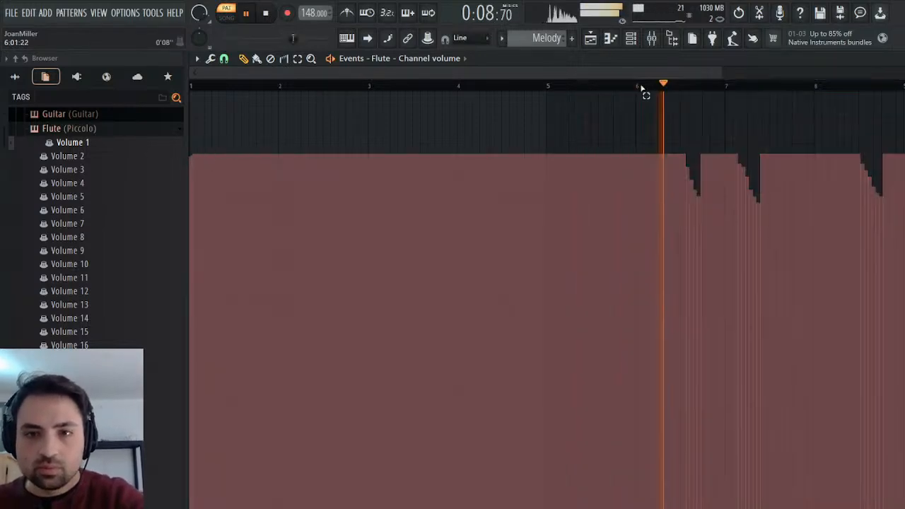
left_click(665, 86)
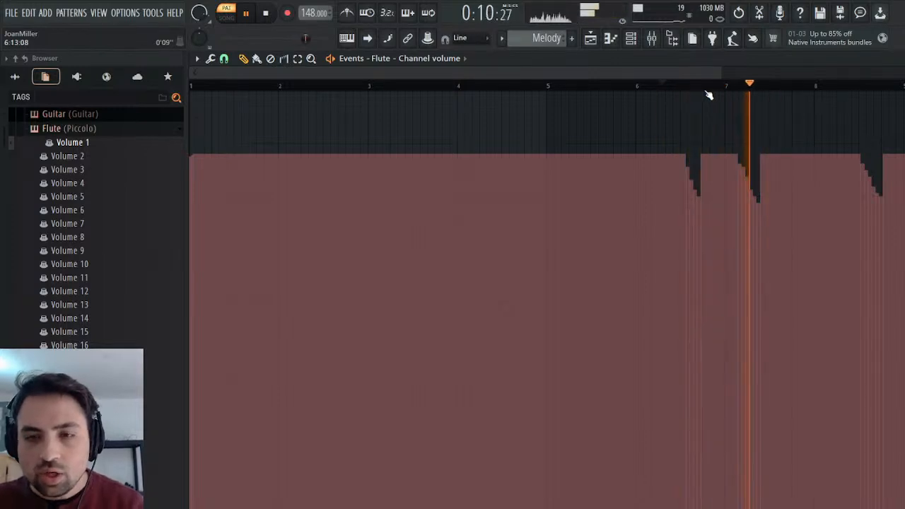
key("space")
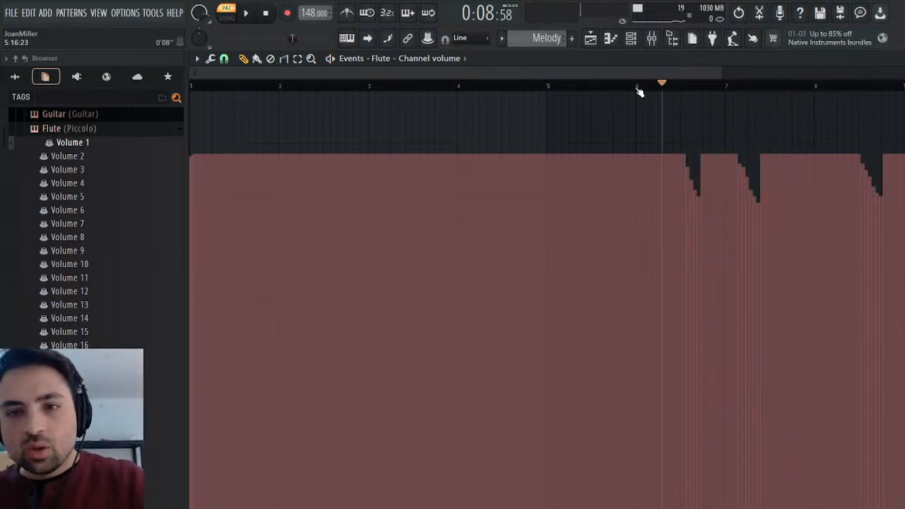
Shift Flute's volume fades later by inserting about a quarter bar of space at bar 6, plus a small extra nudge.
left_click_drag(638, 89, 660, 89)
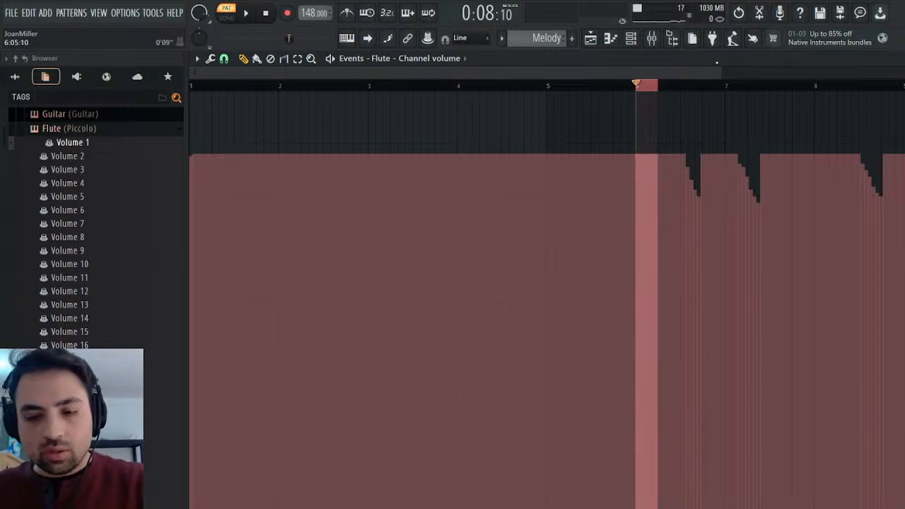
key("ctrl+Insert")
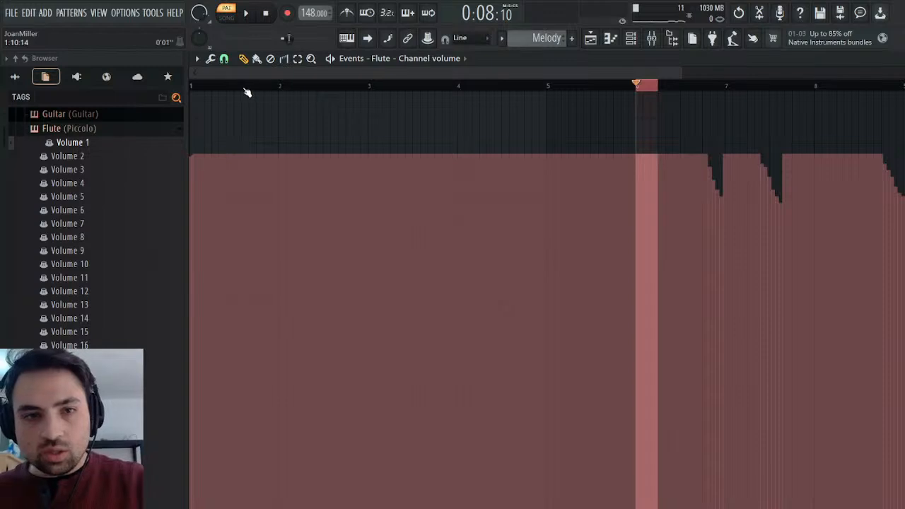
left_click_drag(203, 71, 444, 91)
left_click(439, 92)
left_click(443, 92)
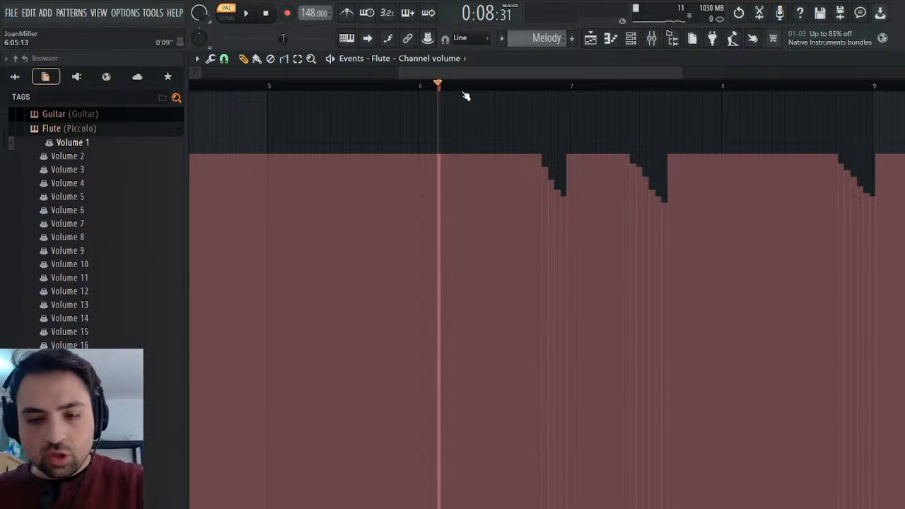
key("shift+Right")
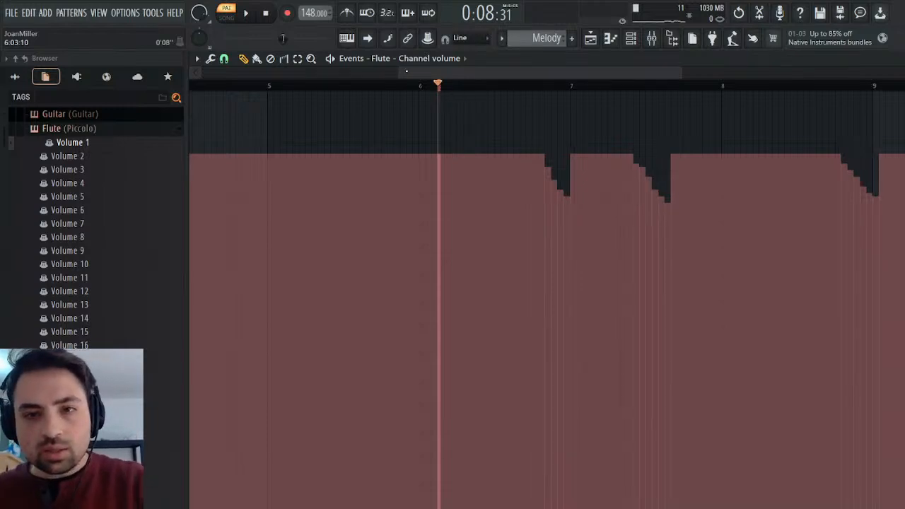
Replay the passage from bar 6 and delete about a third of a bar there to move Flute's volume fades earlier.
key("space")
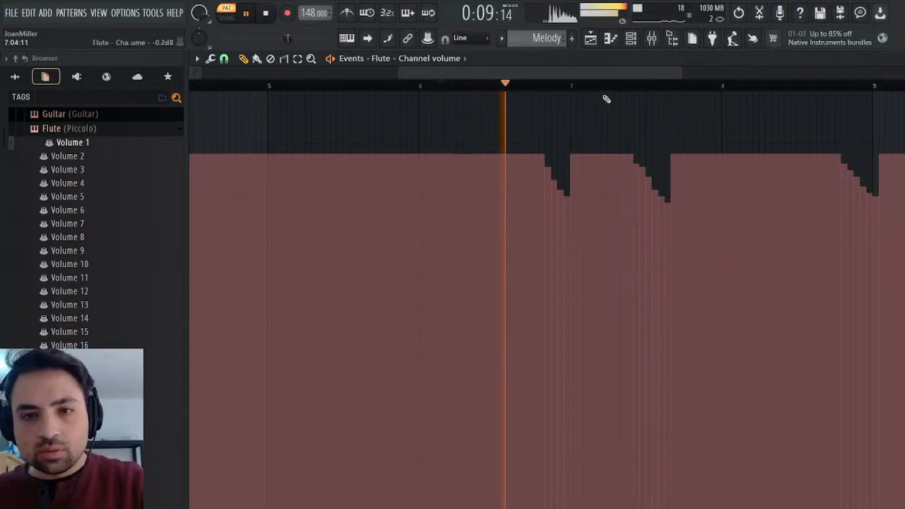
key("space")
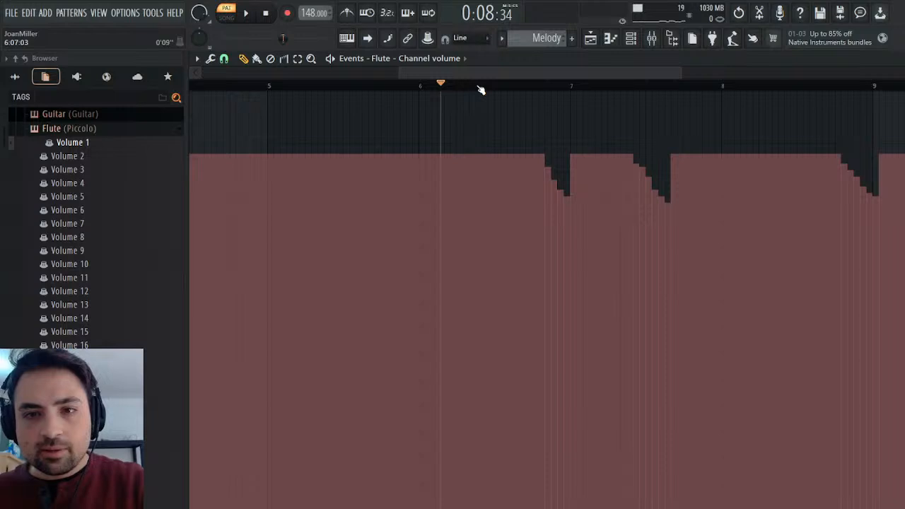
left_click_drag(478, 87, 430, 85)
key("ctrl+Delete")
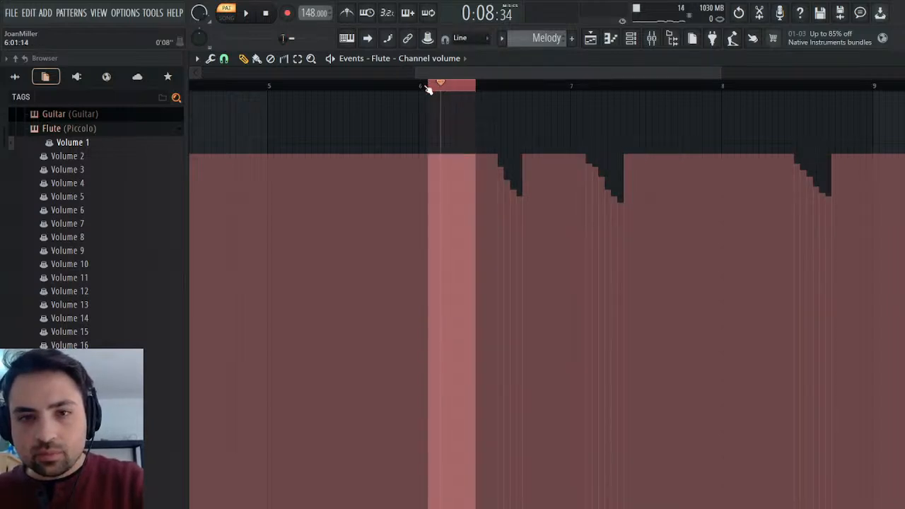
Delete about a third of a bar just after bar 6 to move Flute's volume fades earlier, and replay the passage.
key("ctrl+Delete")
left_click_drag(433, 89, 423, 84)
left_click(424, 84)
key("ctrl+Delete")
left_click(424, 84, "ctrl")
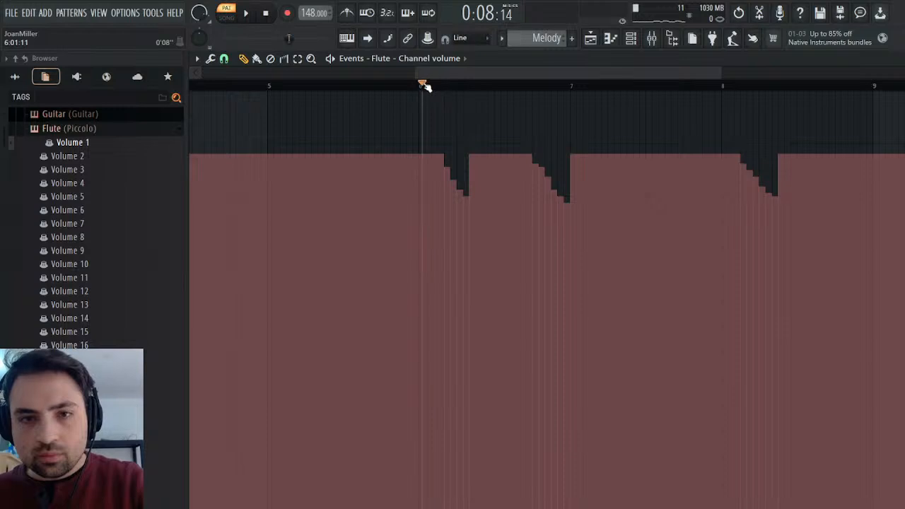
left_click_drag(422, 86, 397, 93)
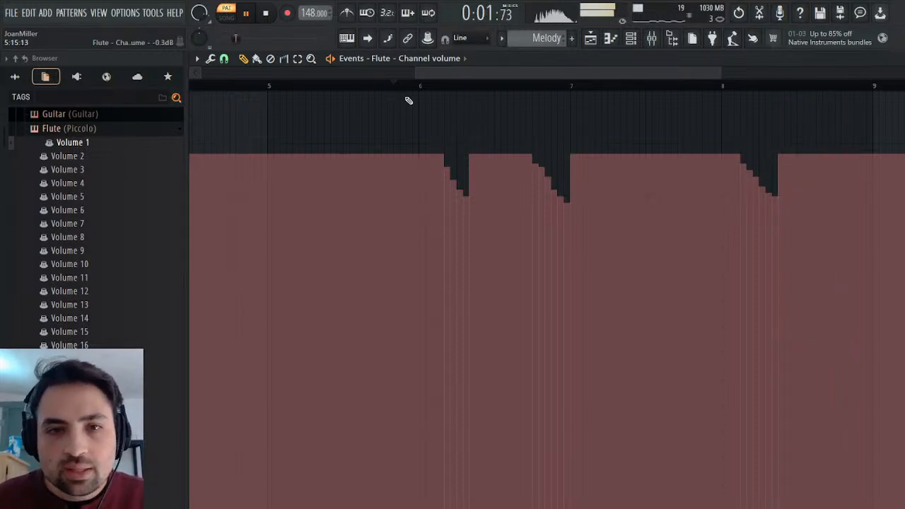
left_click(414, 85)
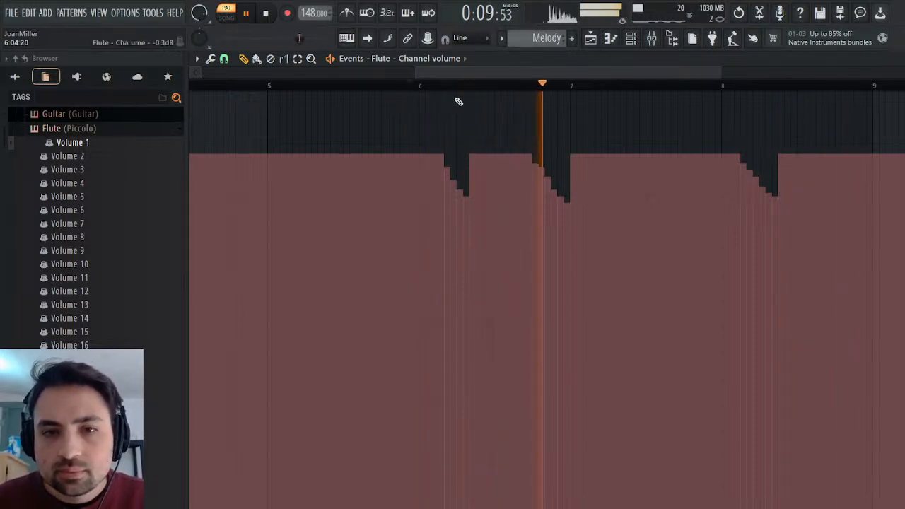
Boost the high band of the Trumpets mixer track's EQ by about 3.1 dB at 6.0 kHz while the Melody pattern plays.
left_click(896, 59)
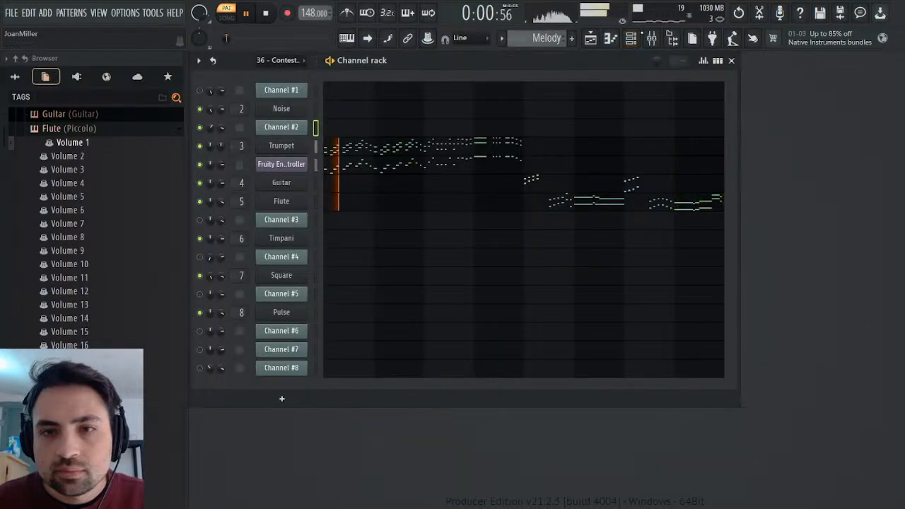
left_click(652, 39)
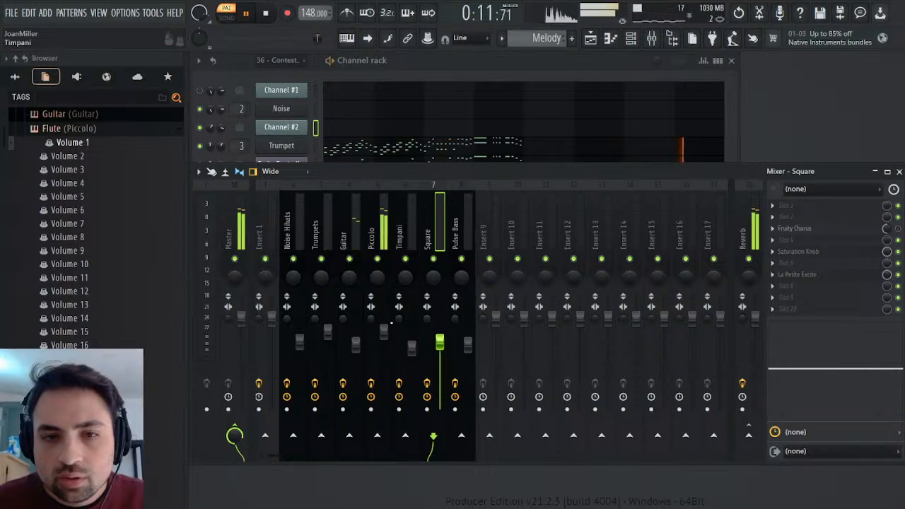
left_click(329, 335)
left_click_drag(881, 354, 883, 359)
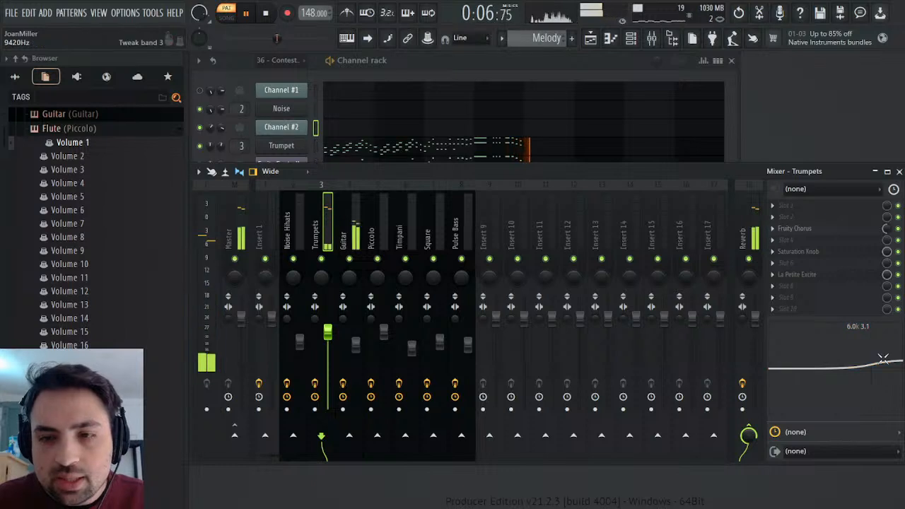
left_click(266, 13)
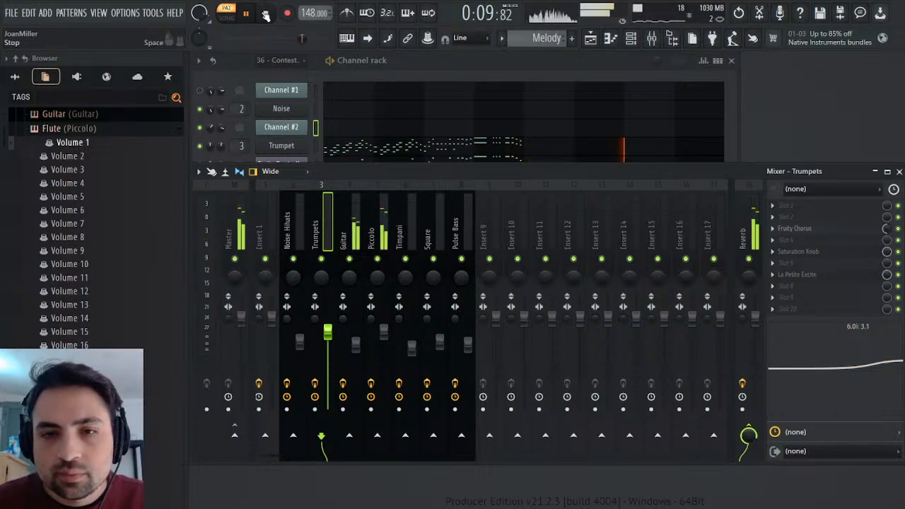
On the Guitar mixer track's EQ, boost the highs about 2.2 dB at 4.4 kHz and cut about 1.7 dB at 1.2 kHz.
left_click(355, 222)
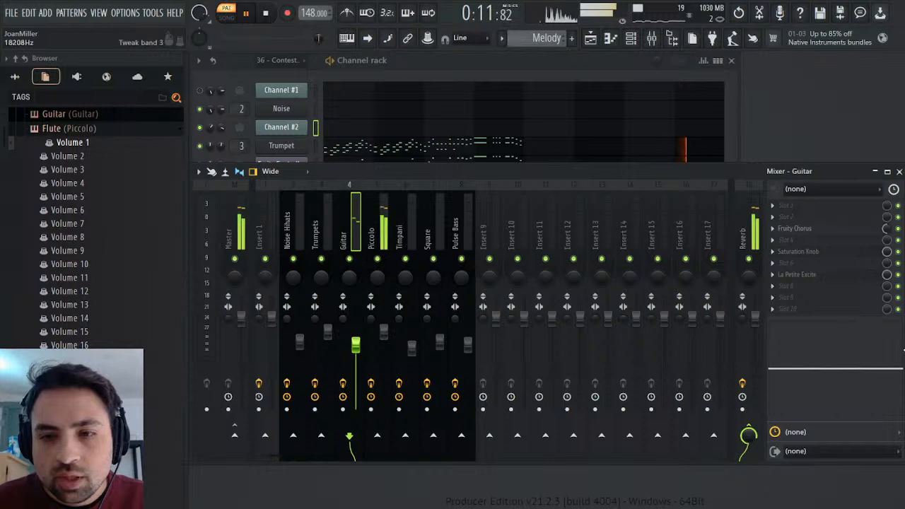
left_click_drag(885, 368, 874, 360)
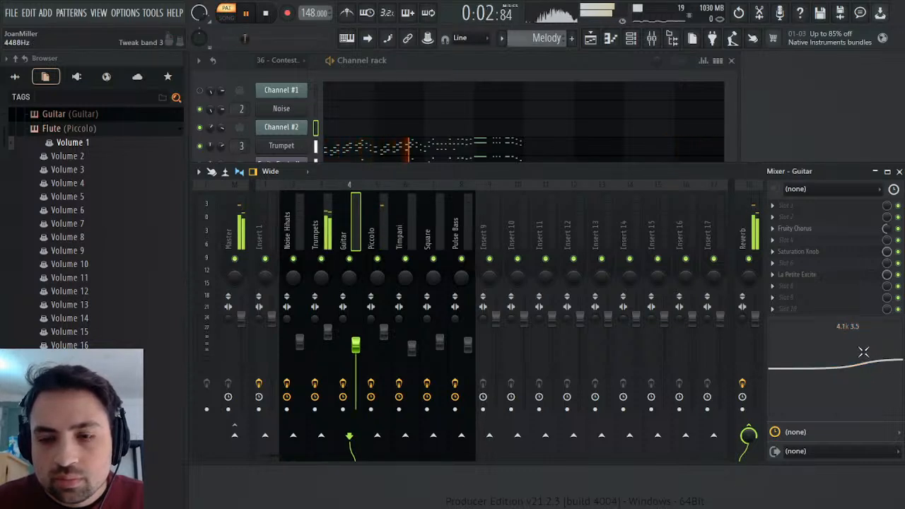
left_click_drag(780, 366, 784, 372)
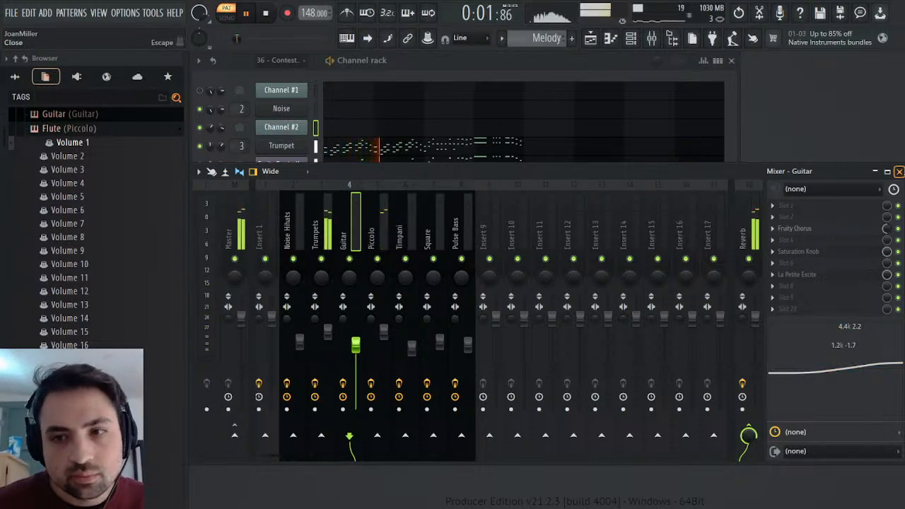
key("F9")
left_click(267, 13)
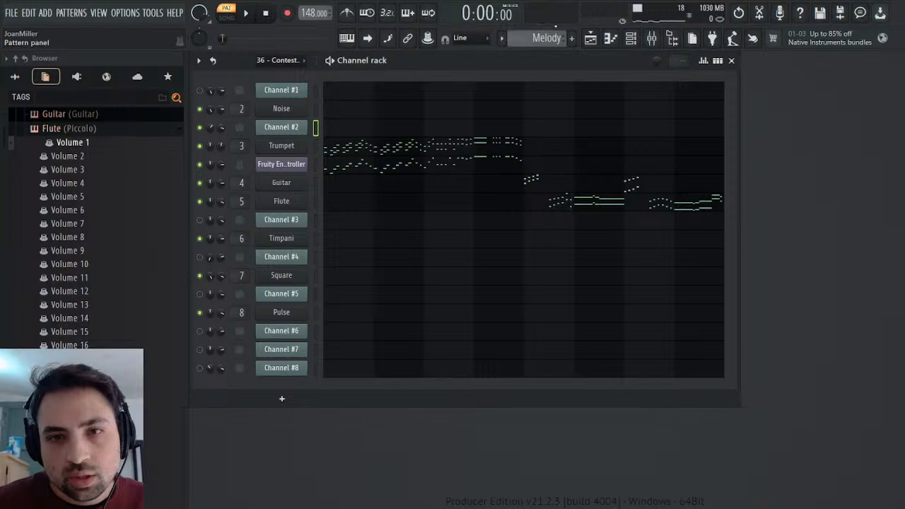
Switch to the imported Contest Winner pattern, unmute Channel #6 and play it to hear its part.
scroll(542, 38, "up", 1)
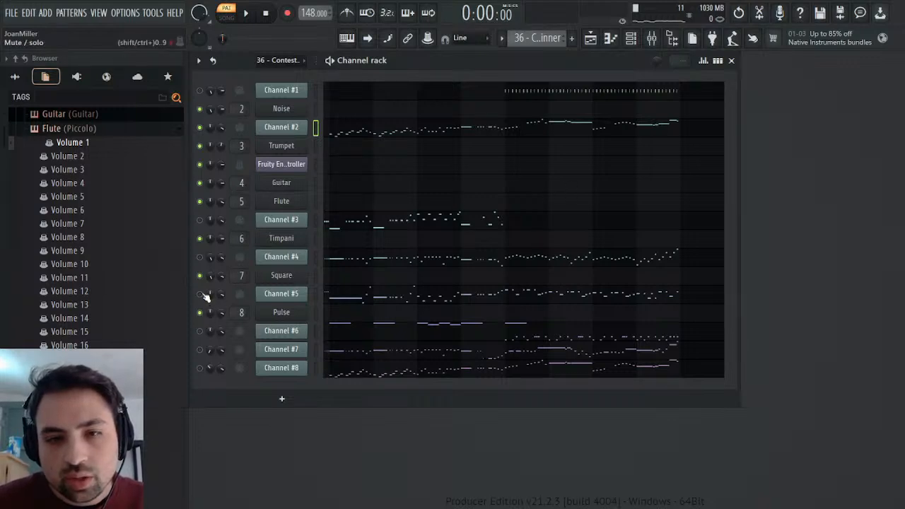
left_click(199, 330)
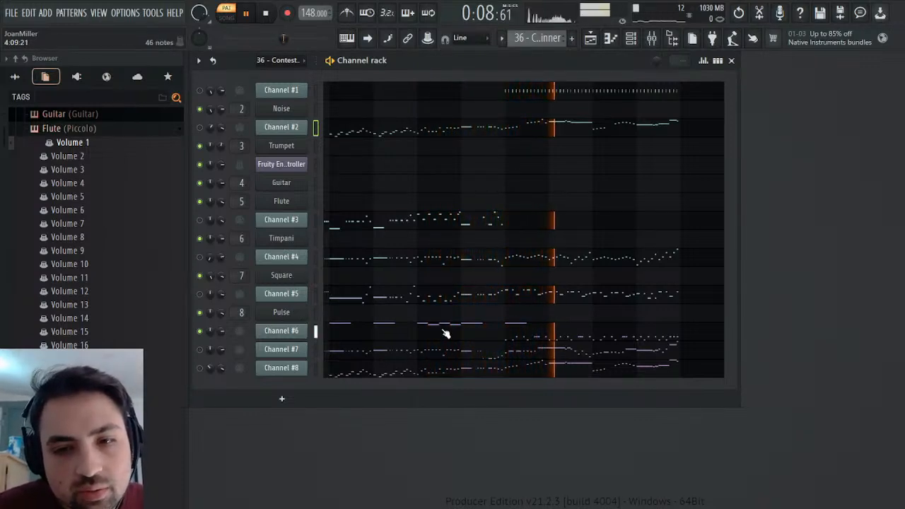
left_click(315, 331)
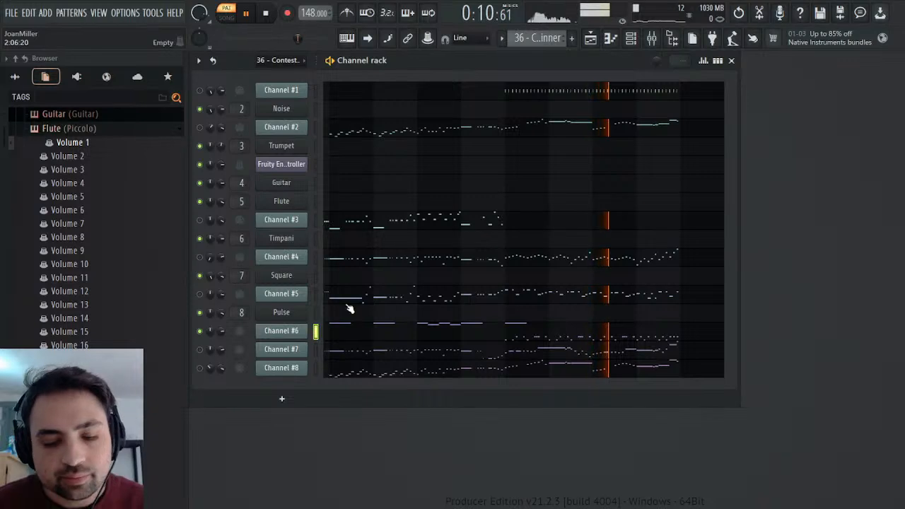
key("space")
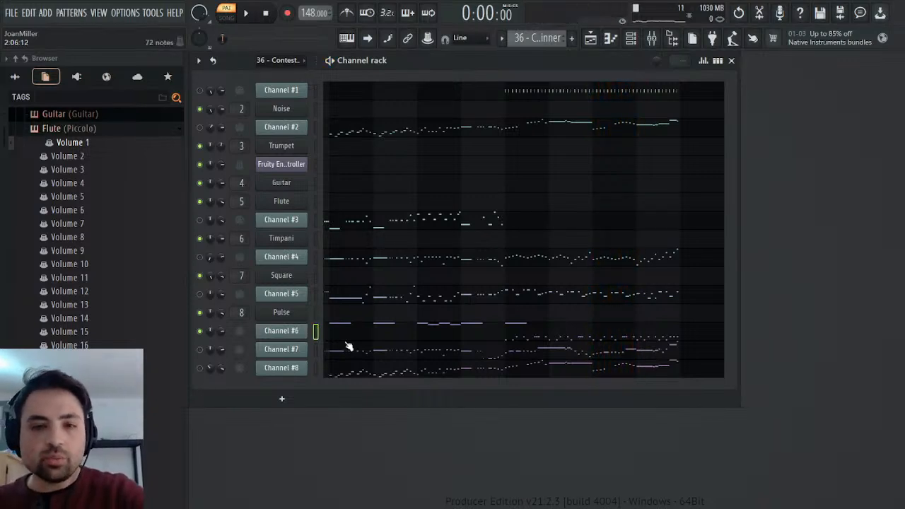
Copy the A4 and G4 notes from Channel #6's piano roll, starting at bar 2, and audition those pitches.
left_click(361, 338)
left_click_drag(262, 236, 893, 378)
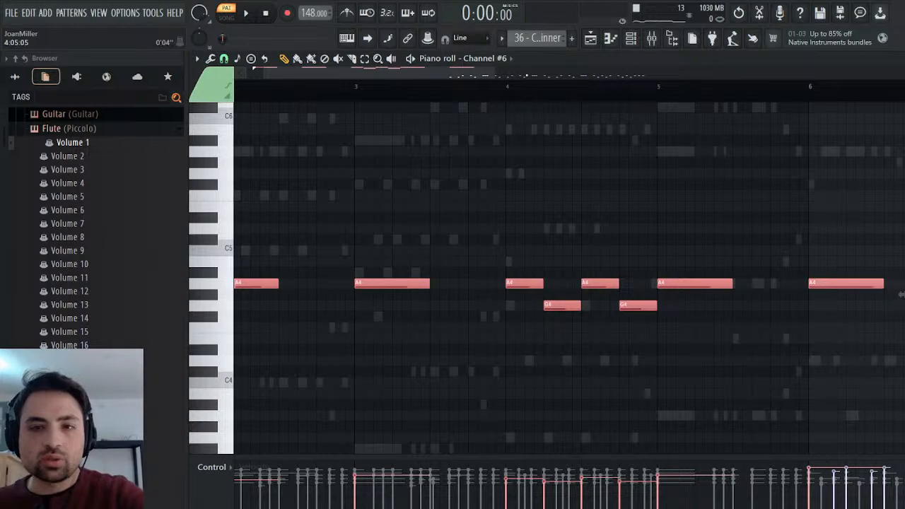
key("space")
key("space")
left_click(217, 307)
left_click(233, 308)
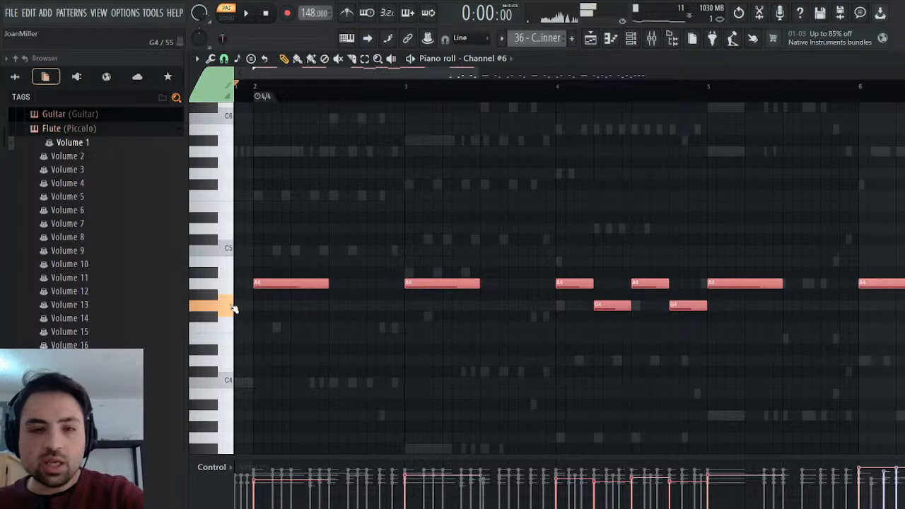
left_click(233, 309)
left_click(233, 308)
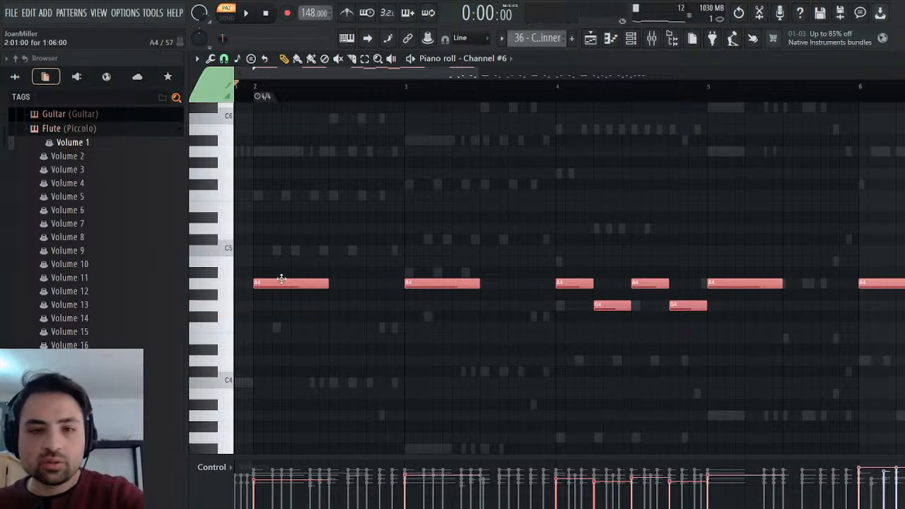
left_click_drag(227, 291, 226, 322)
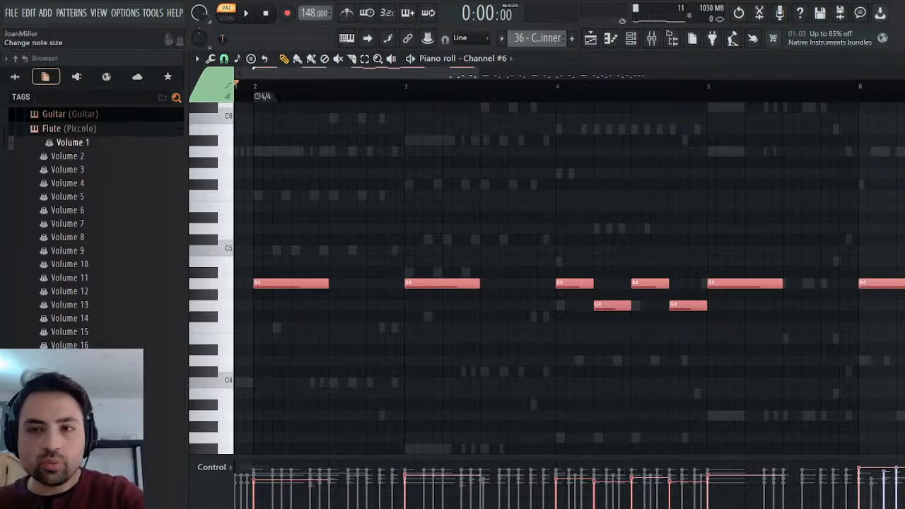
key("F6")
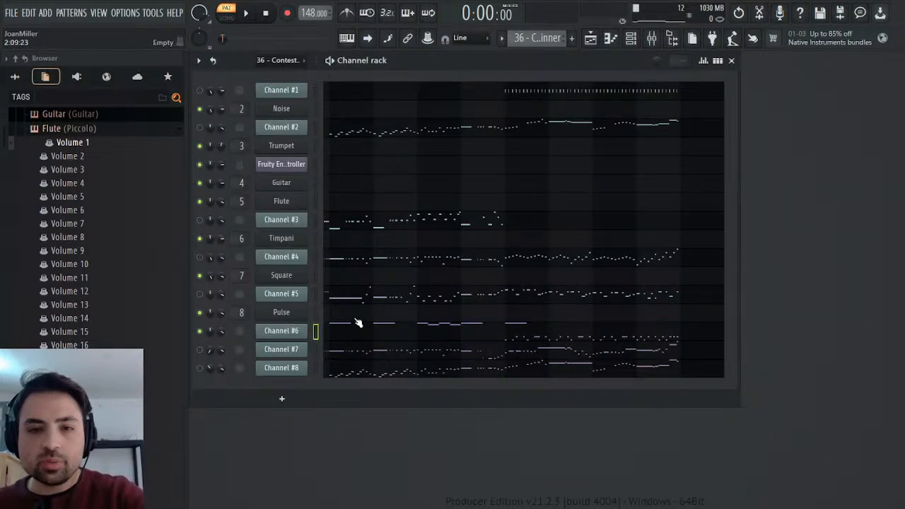
Add a SOUND Canvas VA generator from the Vintage category directly below Channel #6.
left_click(76, 77)
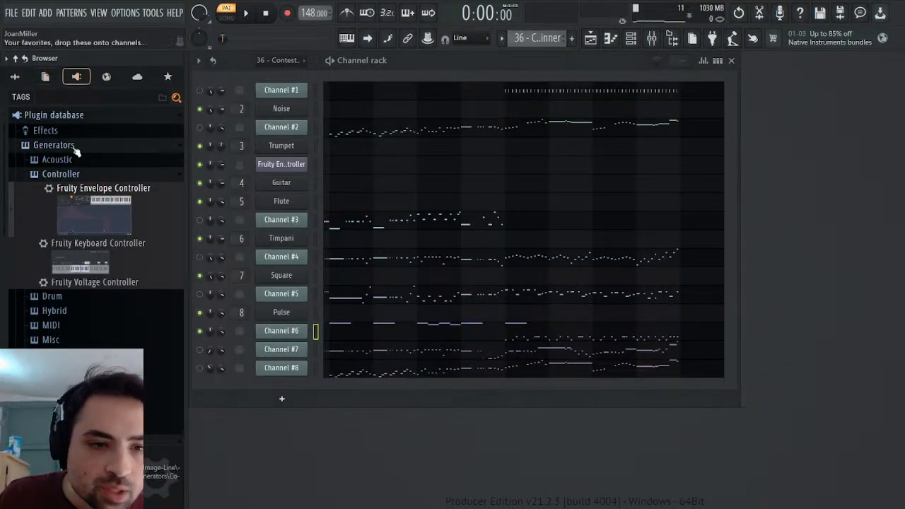
scroll(99, 281, "down", 5)
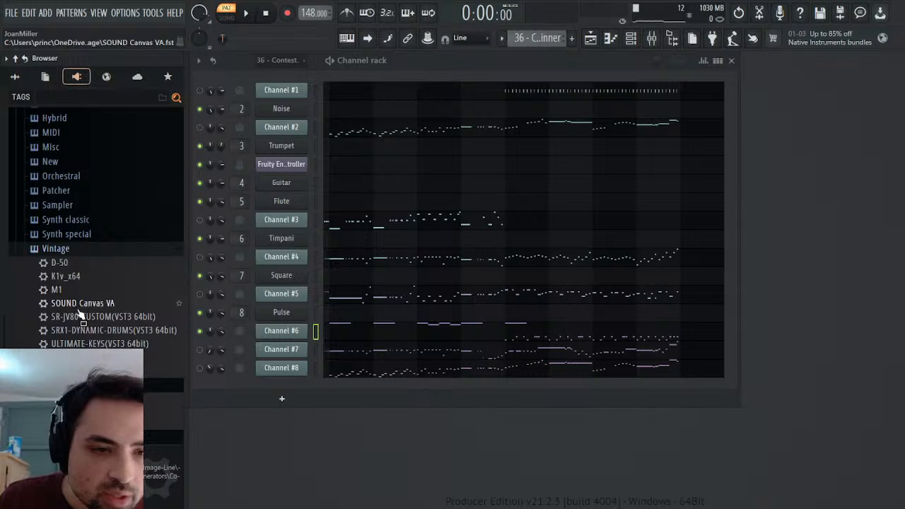
left_click_drag(80, 306, 179, 302)
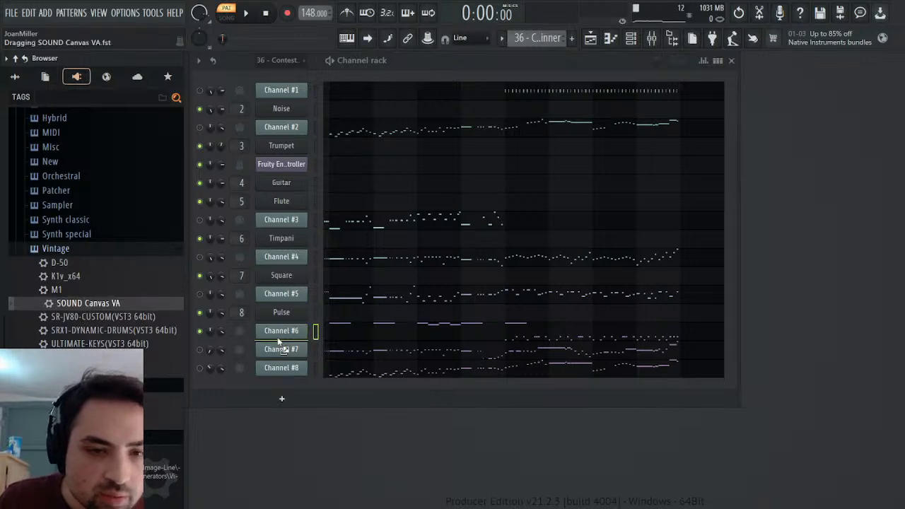
left_click_drag(281, 347, 277, 340)
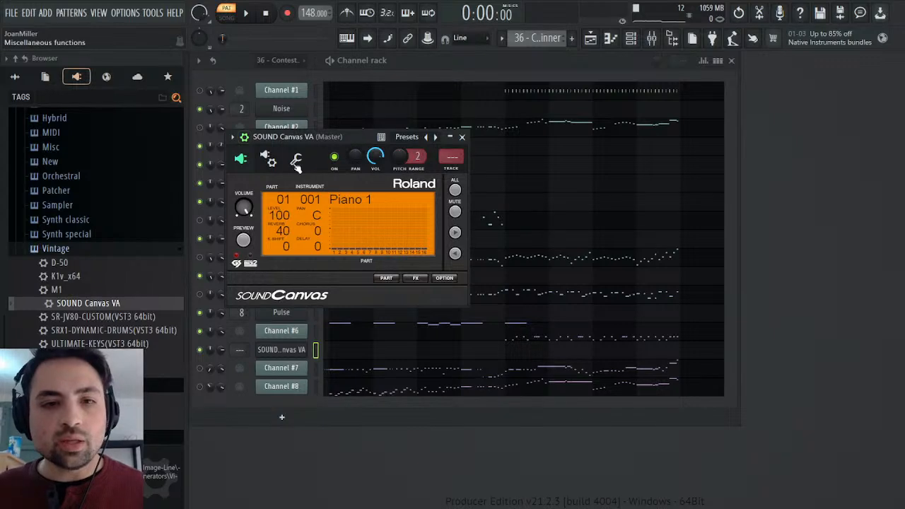
Raise the SOUND Canvas VA channel's volume multiplier and set its part 10 to the ORCHESTRA kit.
left_click(296, 158)
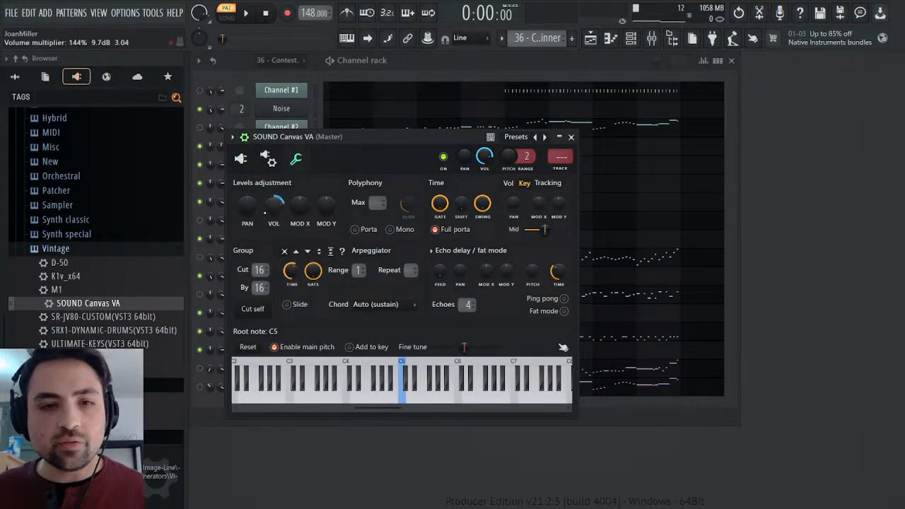
left_click(243, 159)
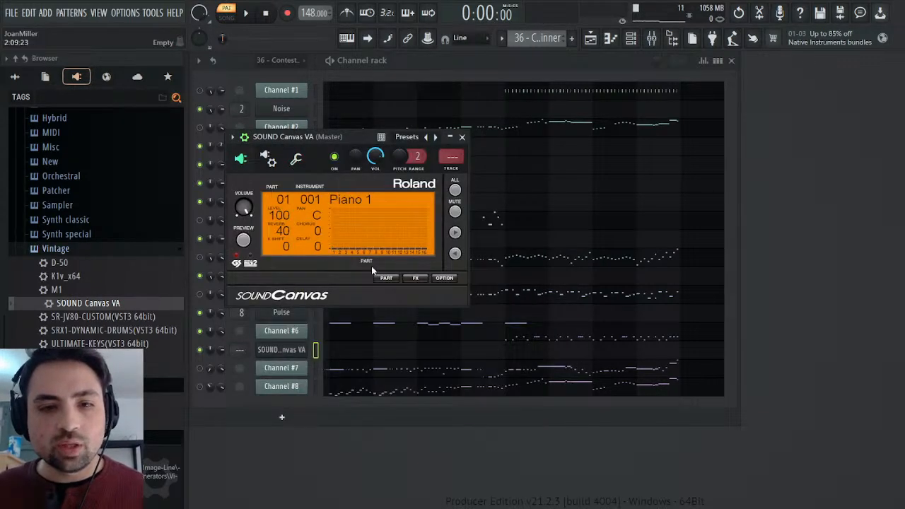
left_click(386, 278)
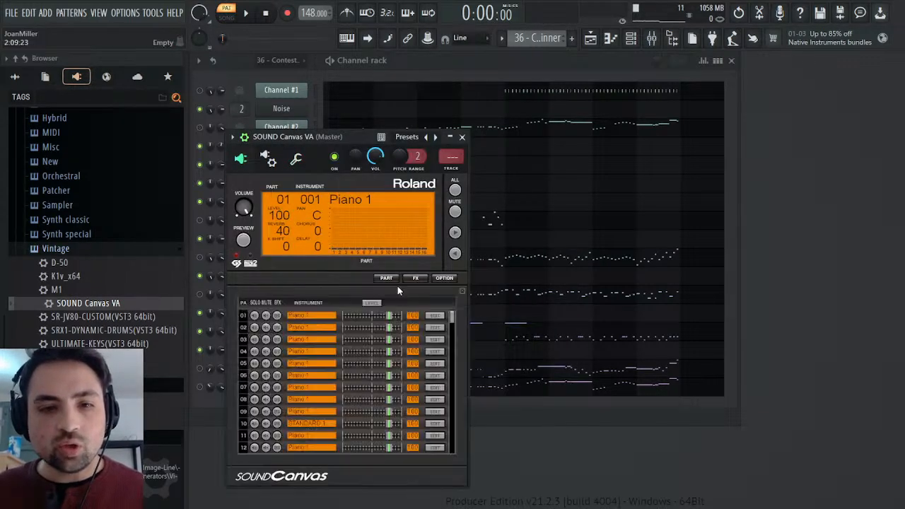
left_click(439, 424)
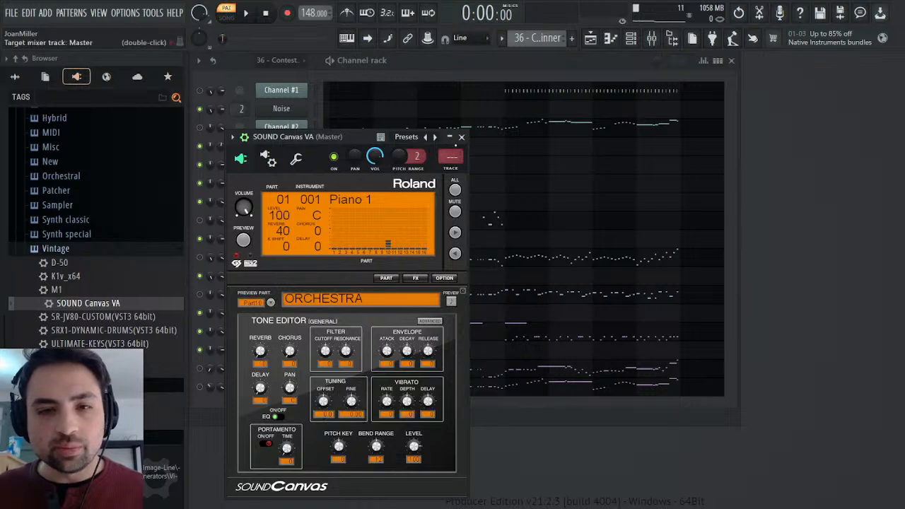
left_click(461, 136)
Paste the copied notes into SOUND Canvas VA's piano roll in the Drums pattern, starting at bar 2, and deselect them.
left_click(545, 61)
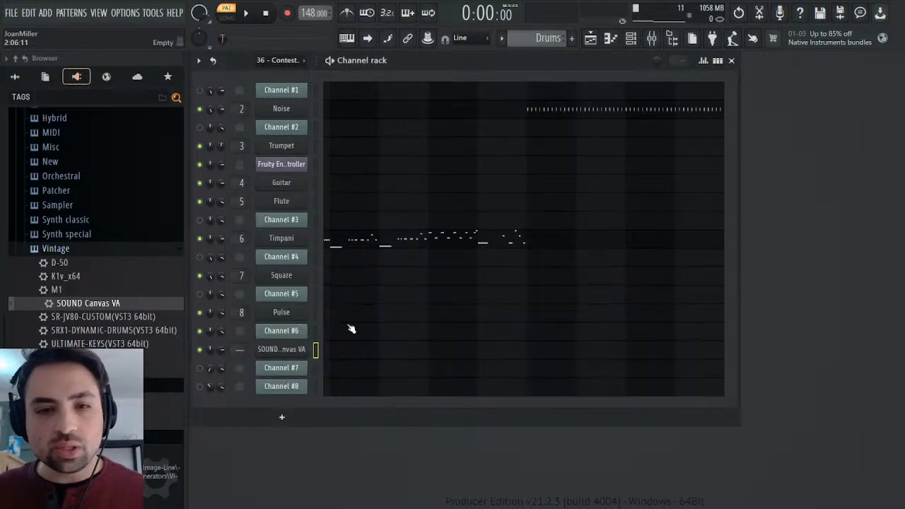
left_click(377, 356)
key("ctrl+v")
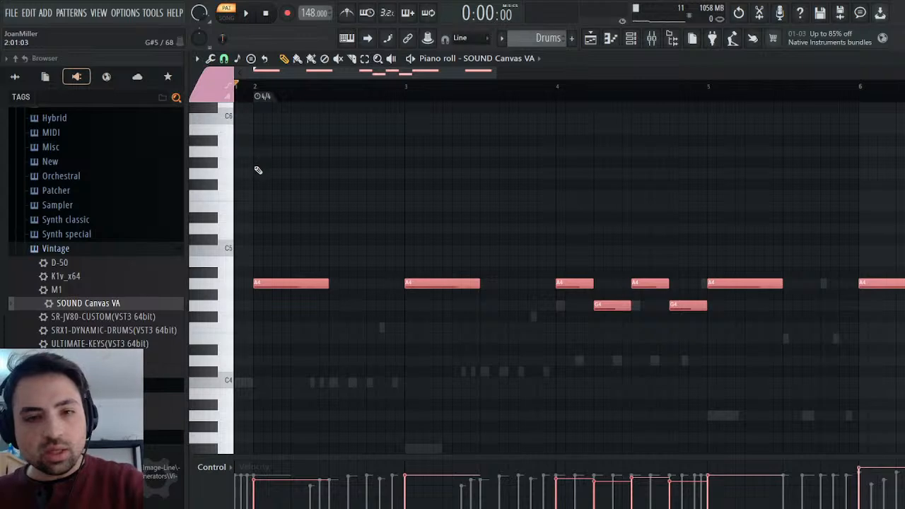
key("ctrl+d")
Audition the kit sounds around G4 to B4 and raise the pasted A4 notes to B4 and the G4 notes to G#4.
left_click(228, 287)
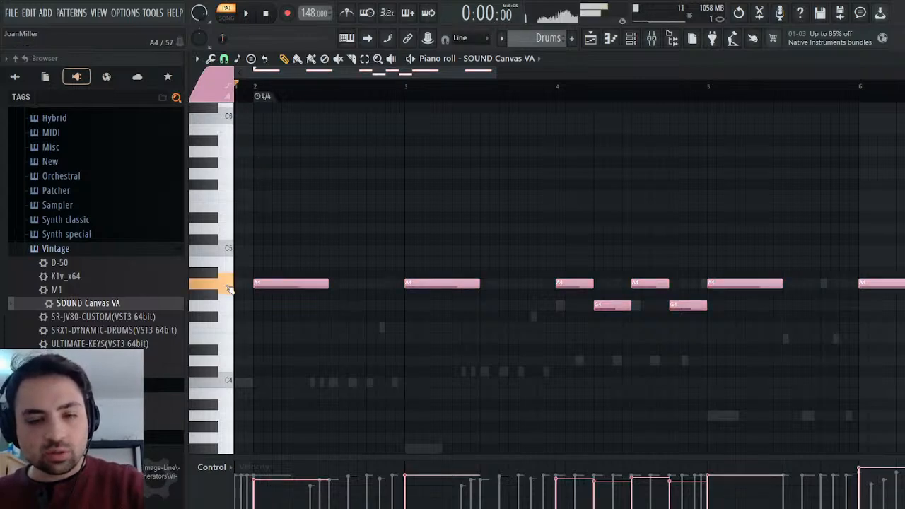
left_click(230, 262)
left_click(228, 285)
left_click(232, 306)
left_click(233, 308)
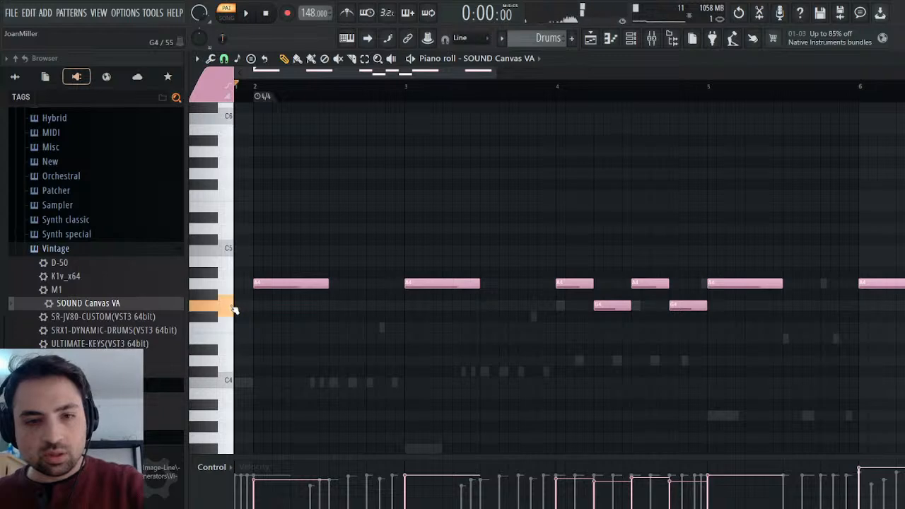
left_click(225, 291, "ctrl")
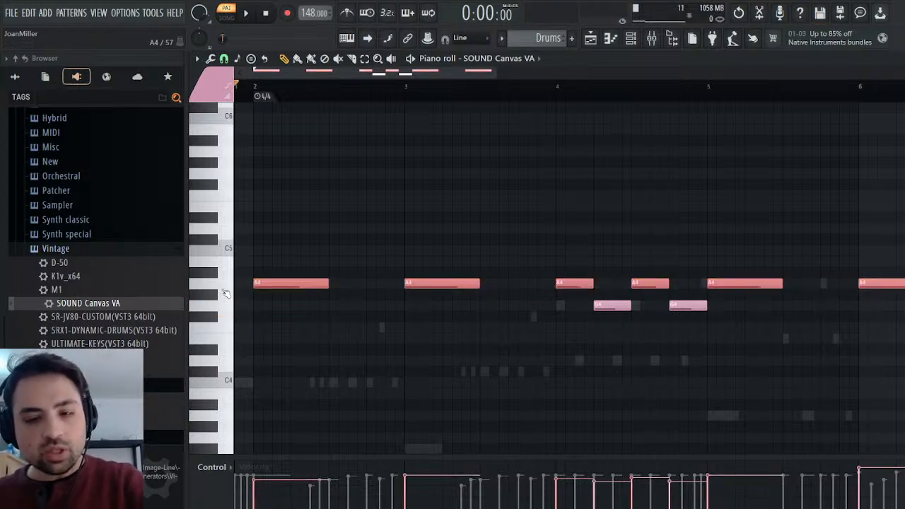
key("Up")
key("Up")
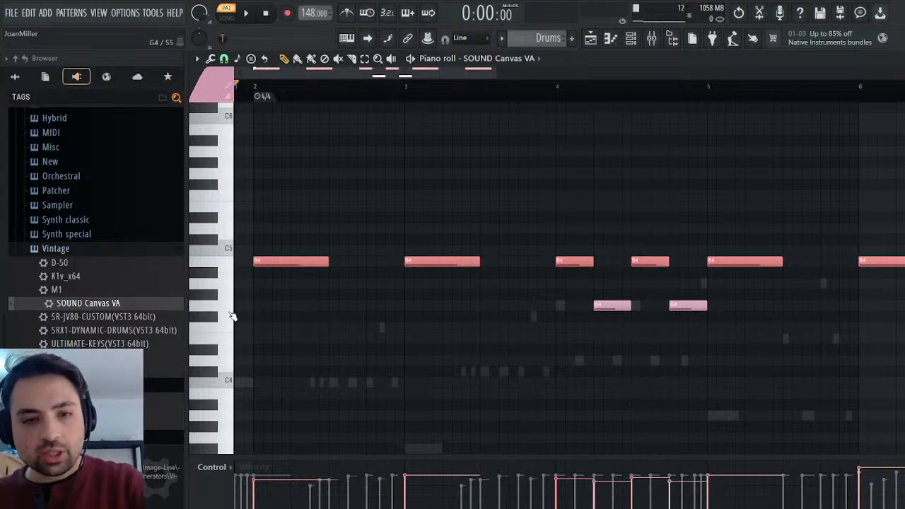
left_click(226, 305, "ctrl")
key("Up")
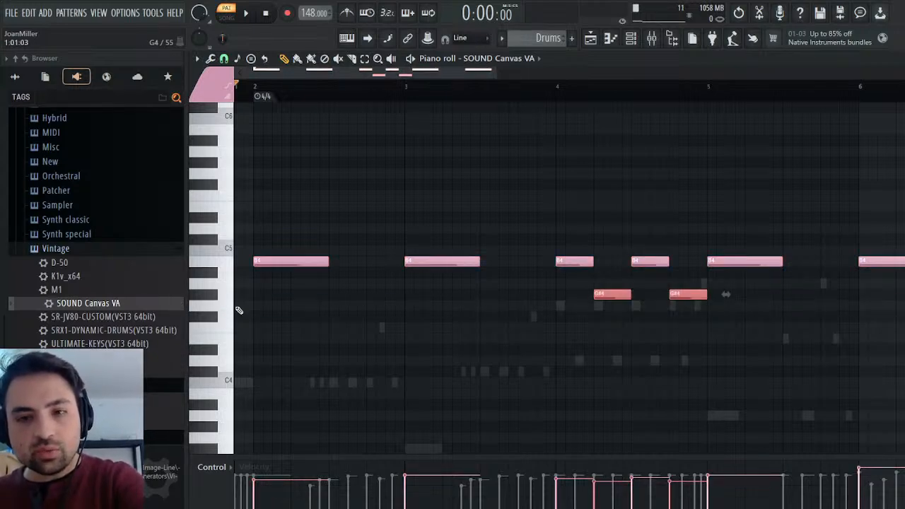
Lower the selected G#4 notes by one semitone to G4 and audition that kit sound in SOUND Canvas VA.
key("Down")
left_click(230, 306)
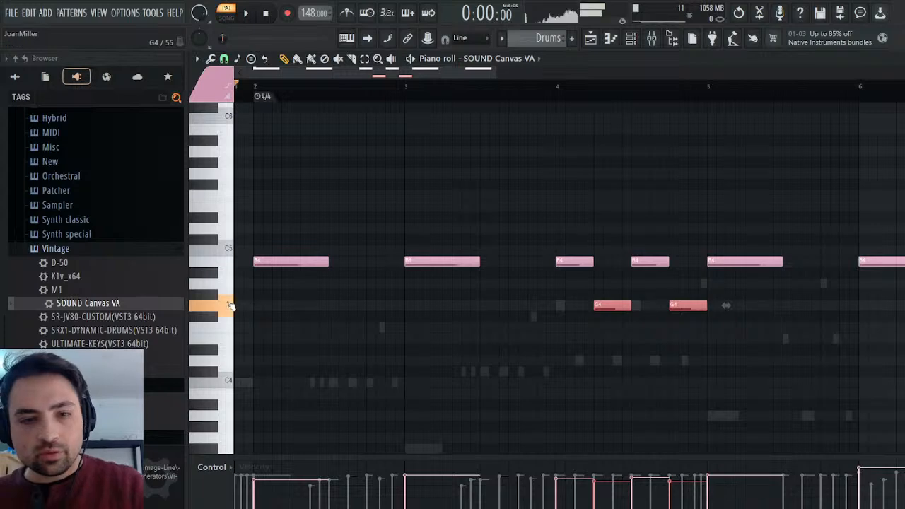
left_click(233, 313)
left_click(233, 314)
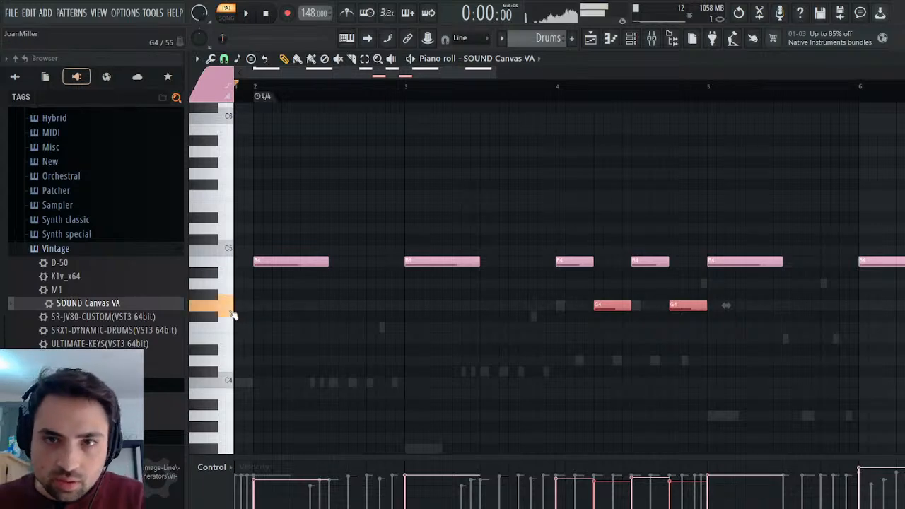
Audition the original G4 percussion sound on Channel #6 in the 36 - Contest Winner pattern for comparison.
scroll(525, 42, "up", 1)
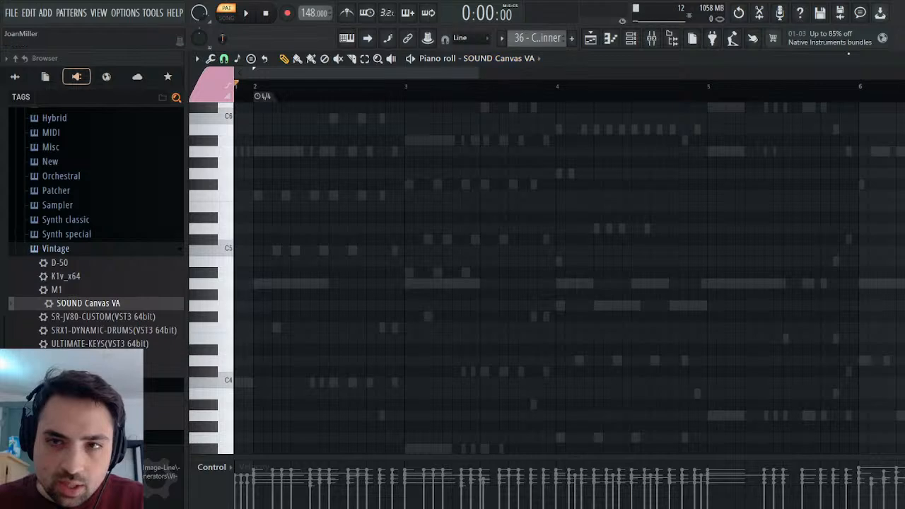
key("F6")
left_click(467, 328)
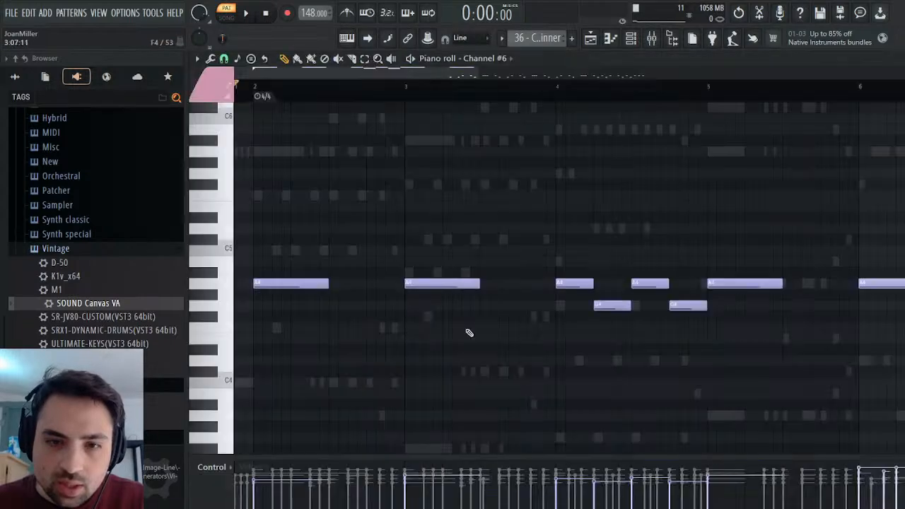
left_click(219, 312)
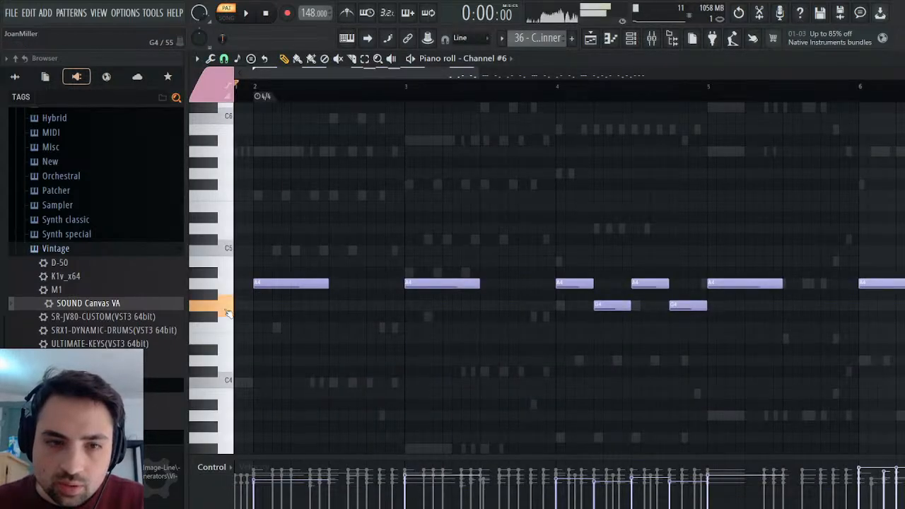
Return to SOUND Canvas VA's piano roll in the Drums pattern and audition the G4 and A4 kit sounds.
left_click(553, 72)
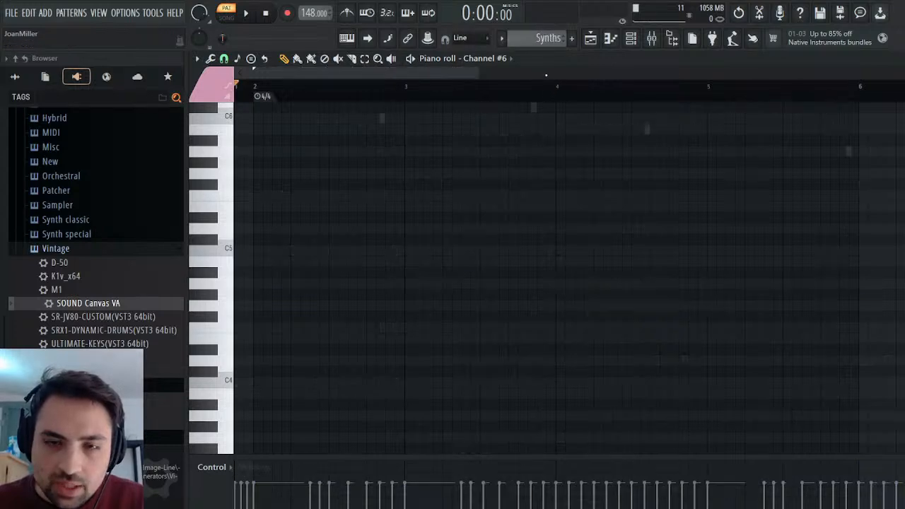
left_click(576, 55)
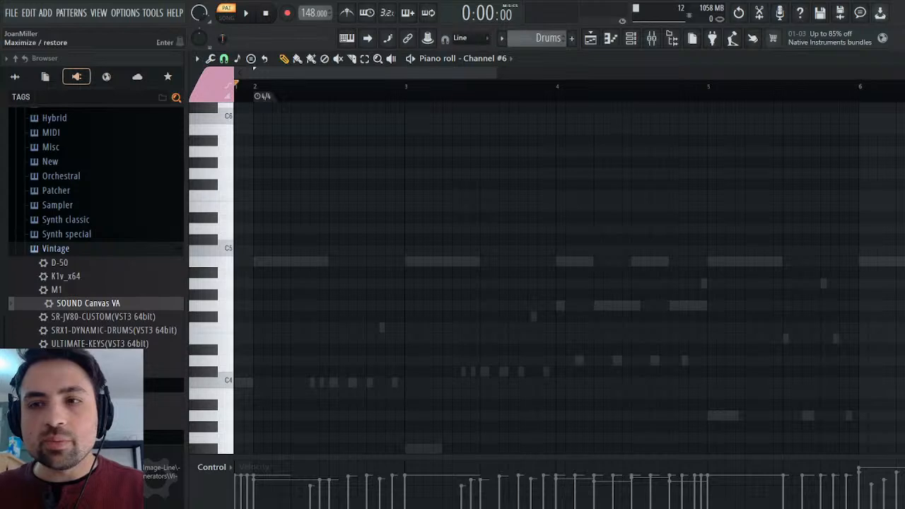
left_click(899, 58)
left_click(454, 352)
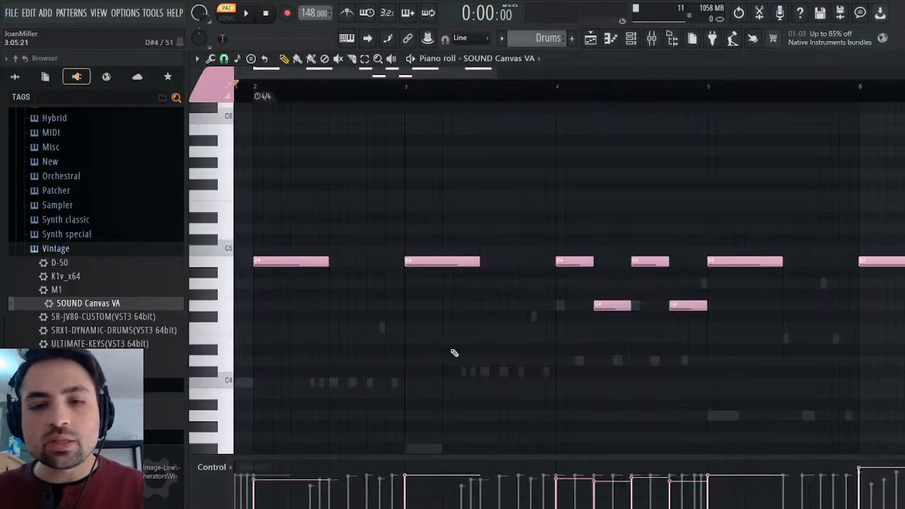
left_click(230, 302)
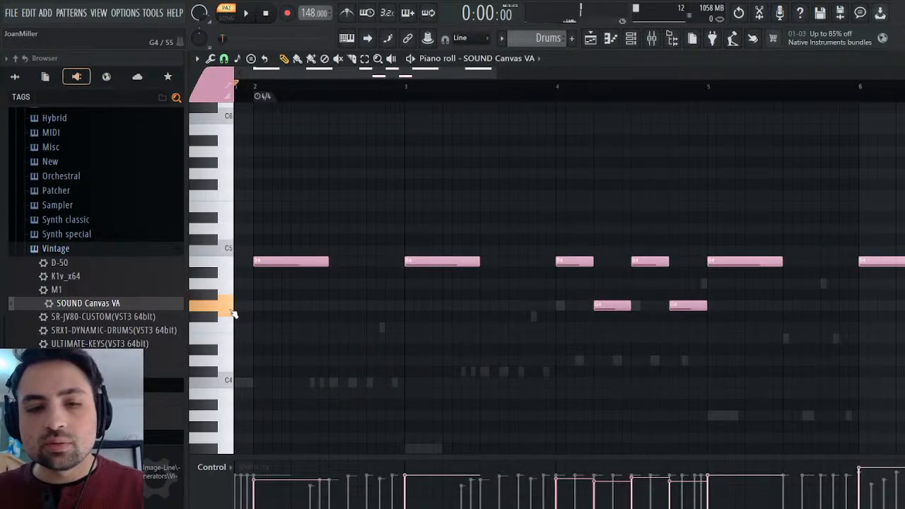
left_click(233, 284)
left_click(232, 284)
left_click(231, 284)
Show the playlist and find the original 36 - Contest Winner recording among the soundtrack audio files.
left_click(590, 38)
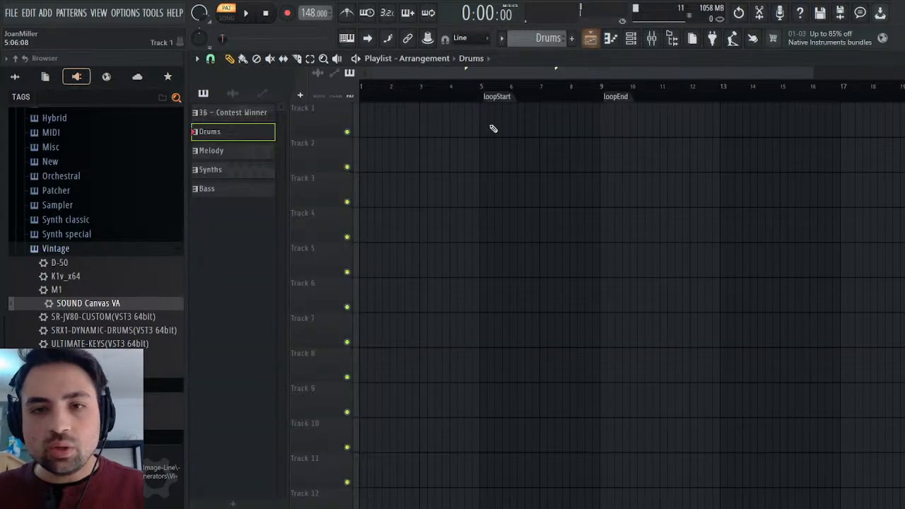
left_click(17, 76)
left_click(45, 186)
scroll(61, 251, "down", 10)
scroll(62, 247, "up", 6)
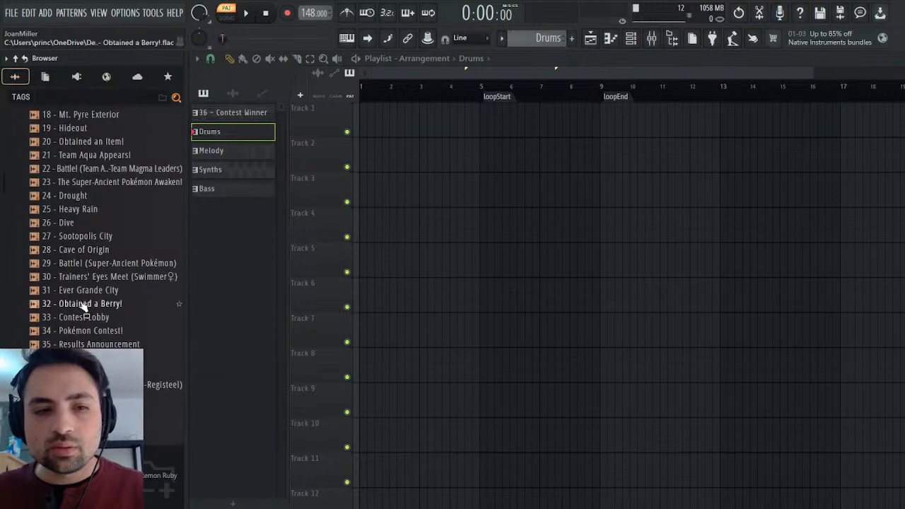
left_click(114, 330)
left_click(113, 318)
left_click(106, 358)
left_click(106, 371)
left_click(106, 358)
Place the 36 - Contest Winner audio on Track 3 from bar 1 and turn on Normalize for the clip.
left_click_drag(106, 358, 410, 175)
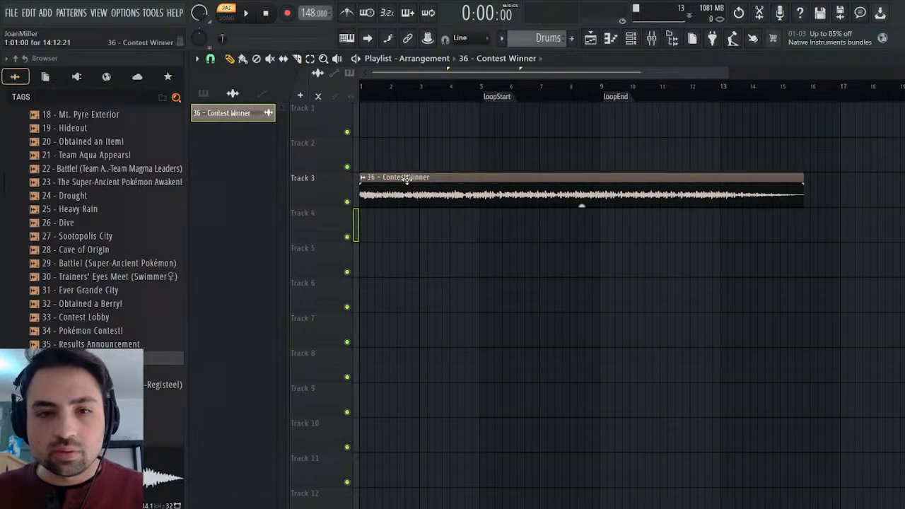
double_click(407, 179)
left_click(429, 282)
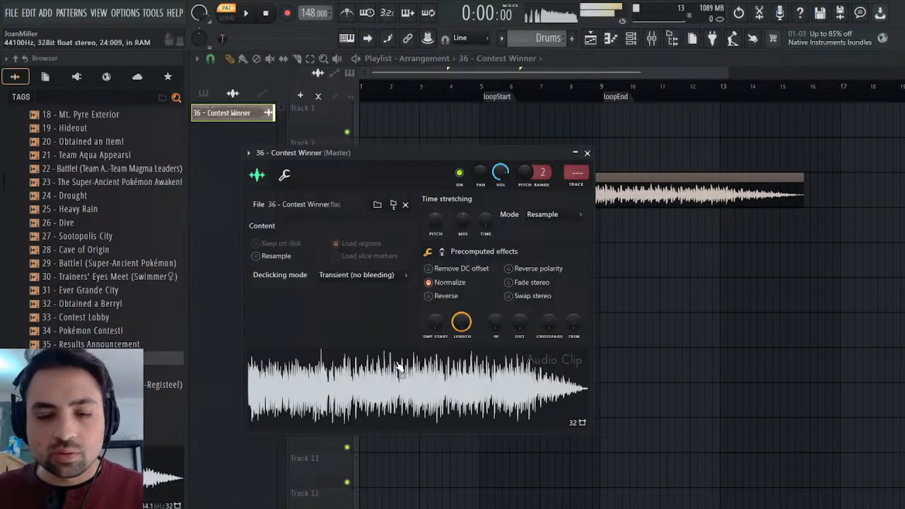
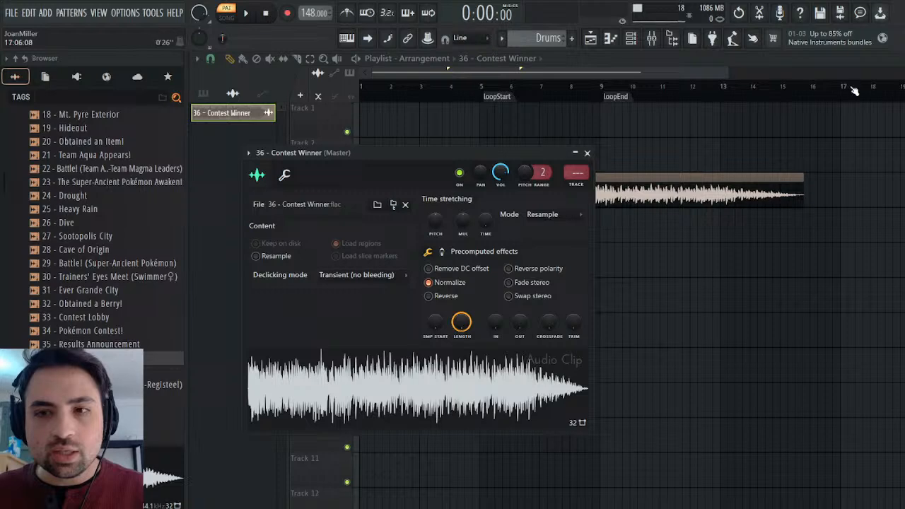
Close the playlist and the audio clip's settings, and list all channels in the channel rack.
left_click(897, 58)
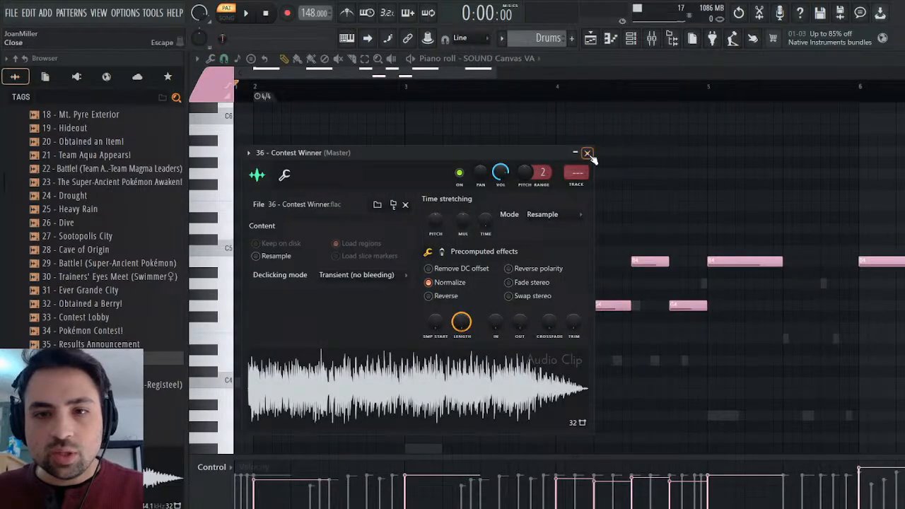
left_click(587, 154)
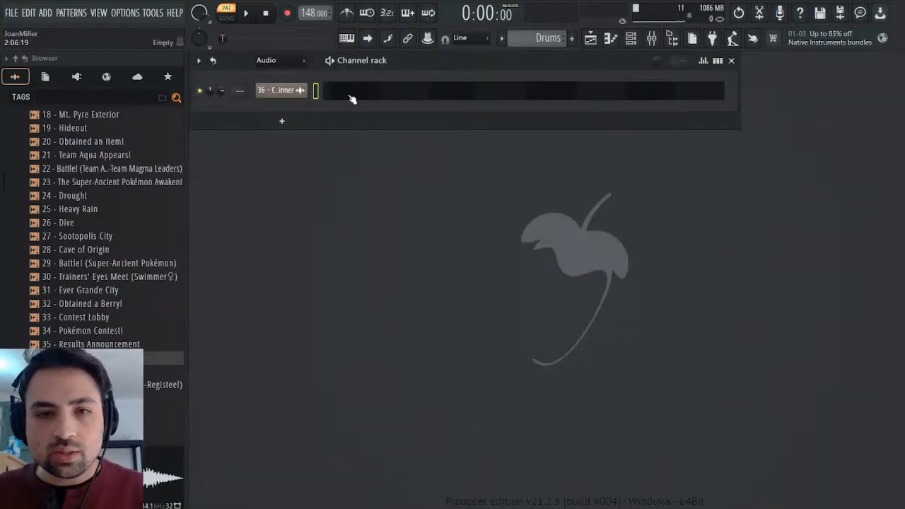
left_click(281, 86)
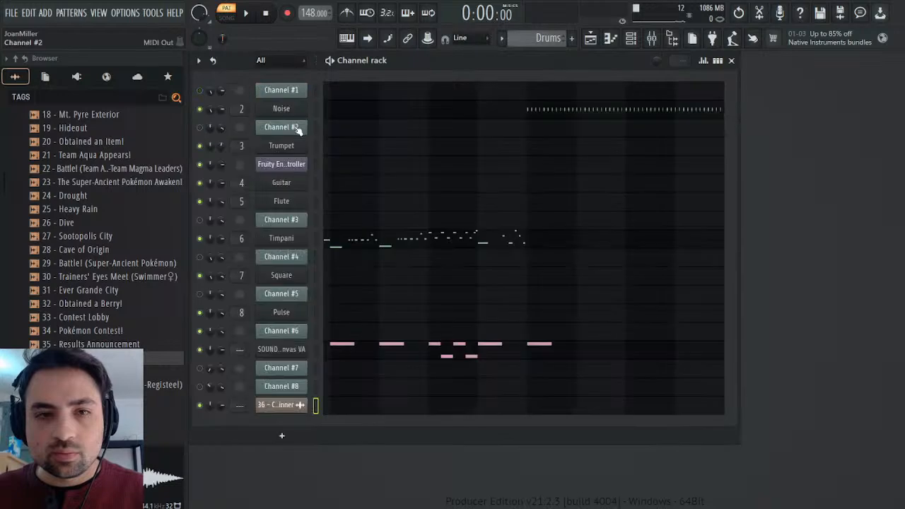
Audition G4 on SOUND Canvas VA in the Drums pattern, and display Channel #6's notes in the 36 - Contest Winner pattern for comparison.
left_click(355, 353)
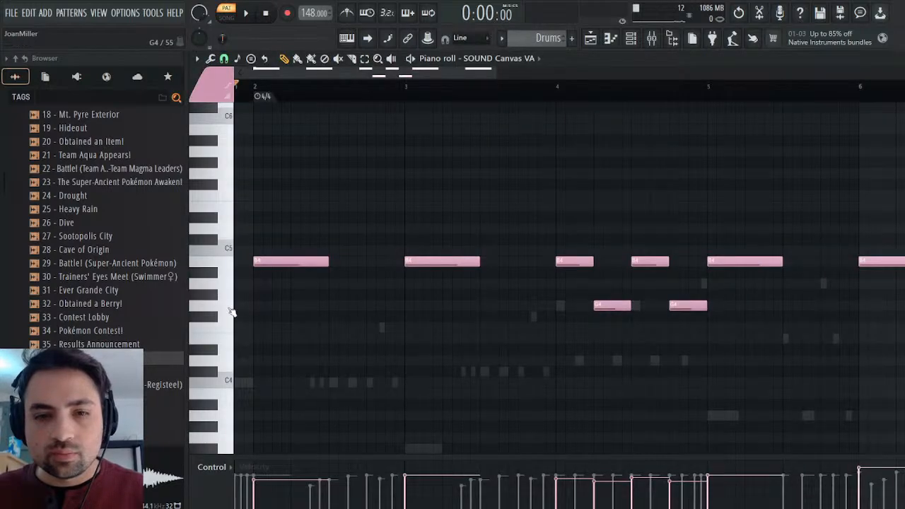
left_click(232, 310)
left_click(232, 310)
scroll(531, 37, "up", 1)
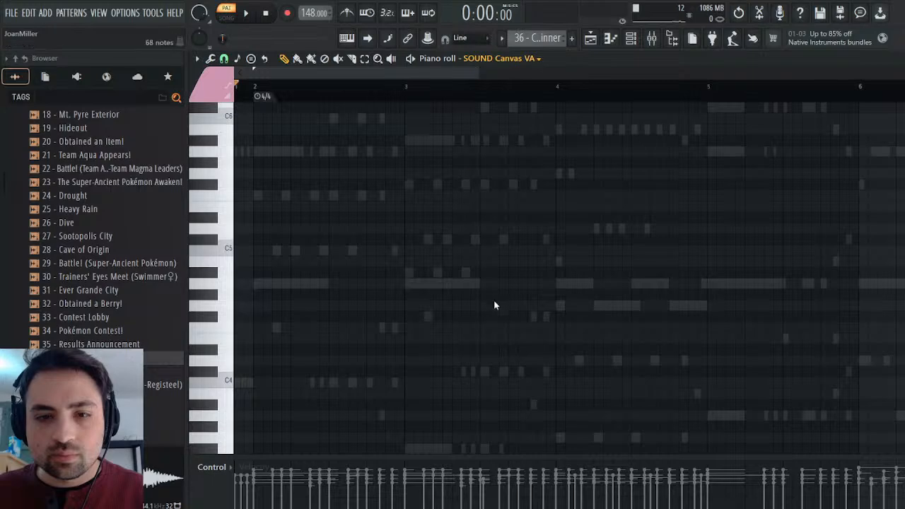
right_click(452, 283)
right_click(453, 284)
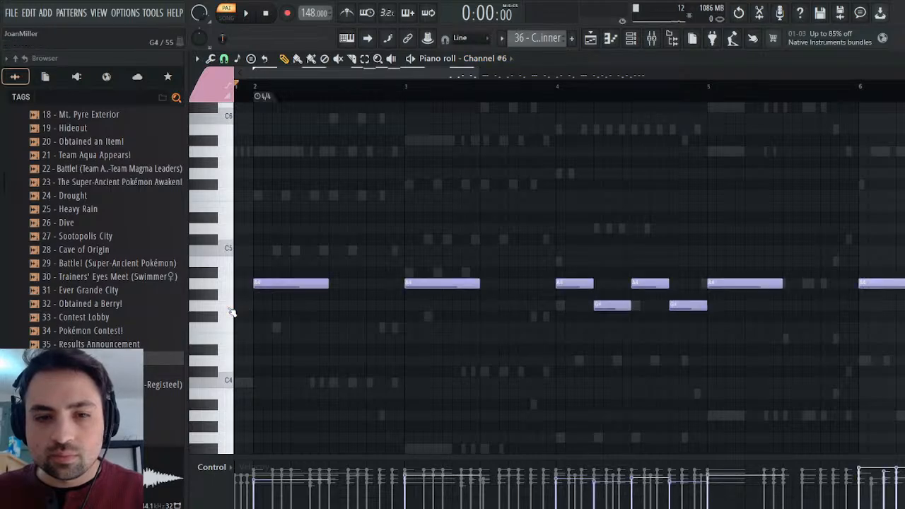
Play the original recording on Track 3 in song mode, replay it from about bar 3, and pause playback.
left_click(590, 39)
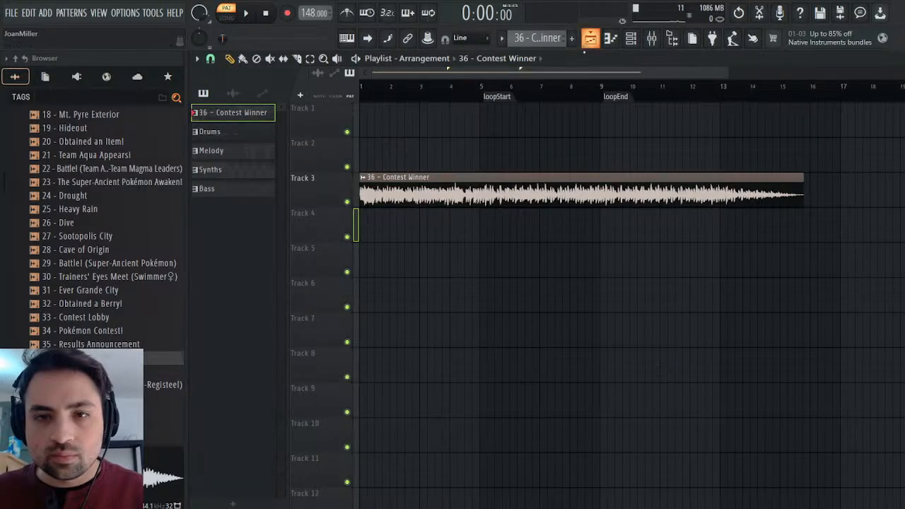
left_click(227, 17)
left_click(246, 13)
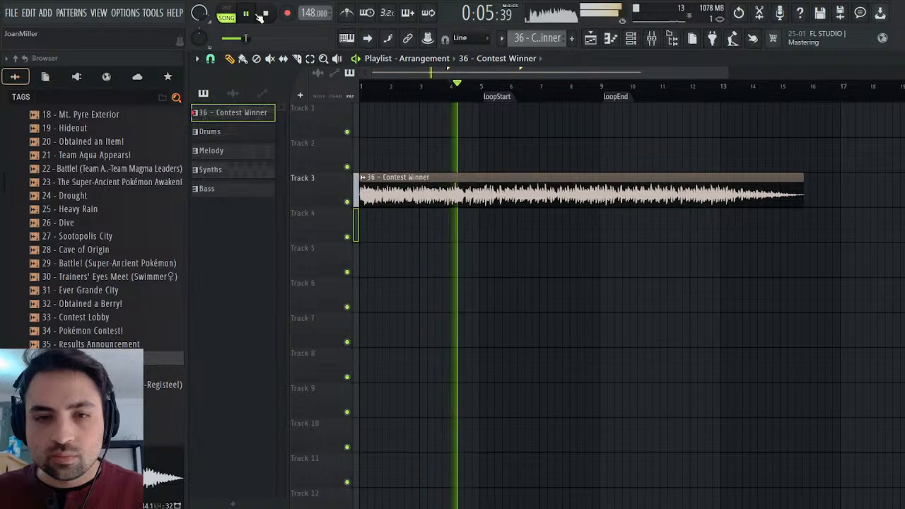
left_click(425, 86)
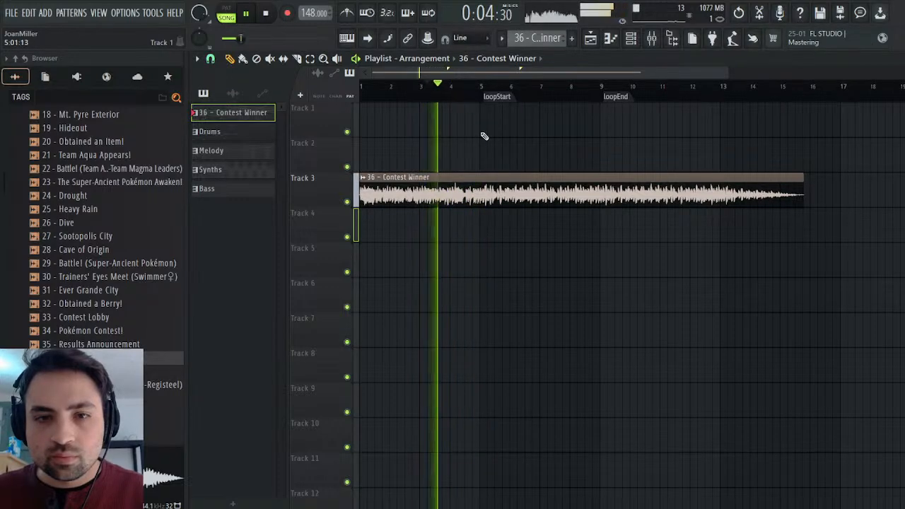
left_click(247, 15)
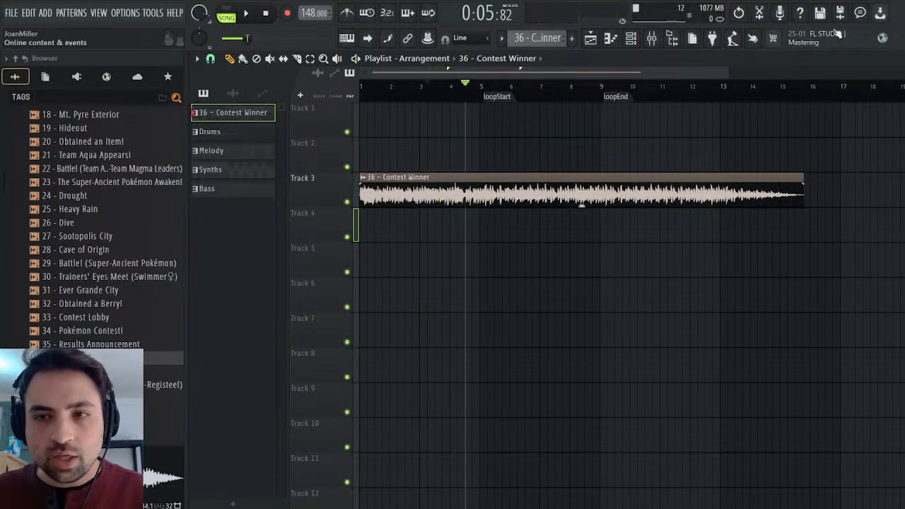
Compare Channel #6's original G4 sound with the G4 and A4 kit sounds of SOUND Canvas VA in the Drums pattern.
key("F7")
left_click(230, 302)
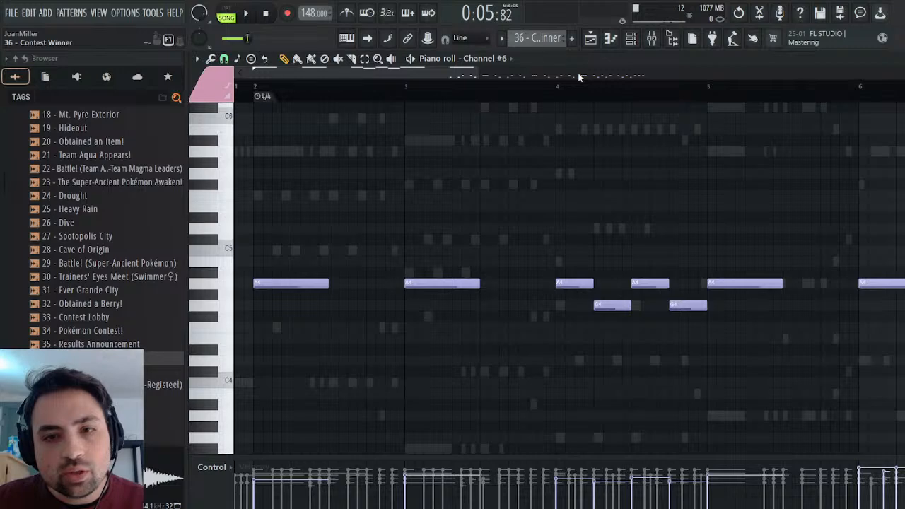
key("KP_Add")
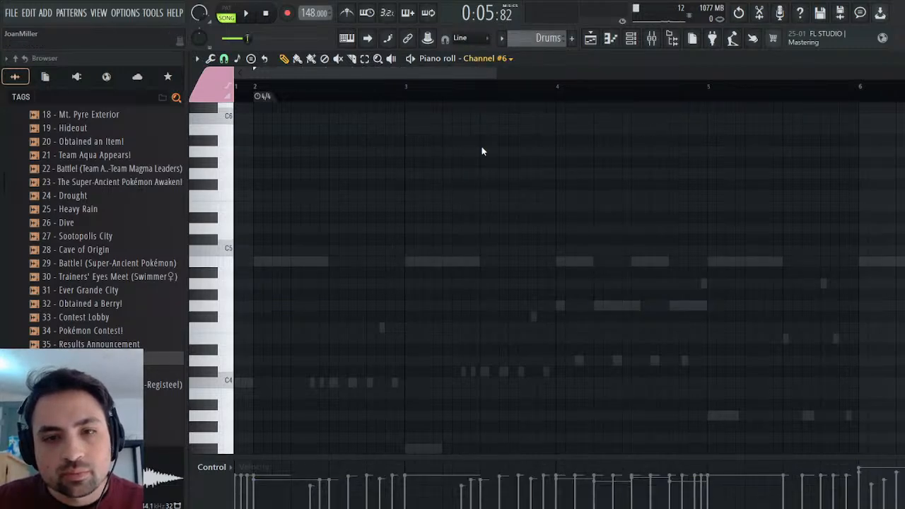
left_click(482, 279)
left_click(224, 304)
left_click(230, 285)
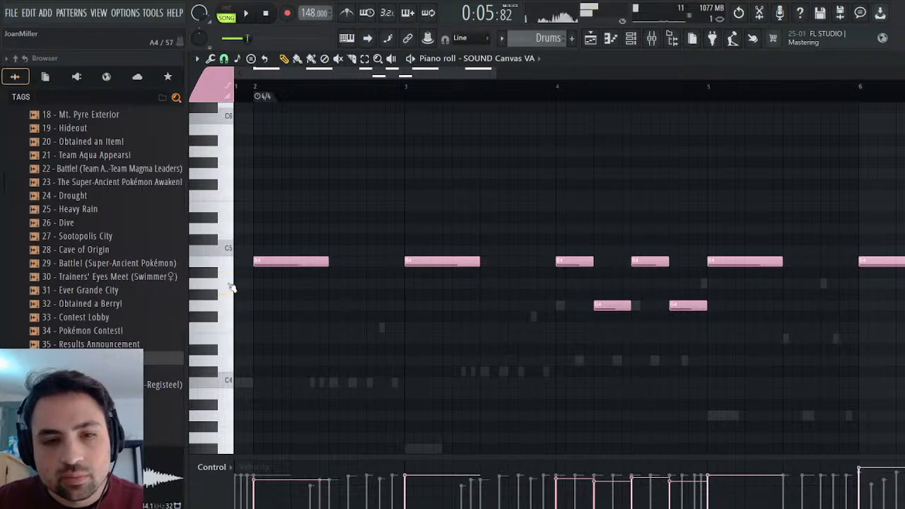
left_click(231, 287)
left_click(237, 283)
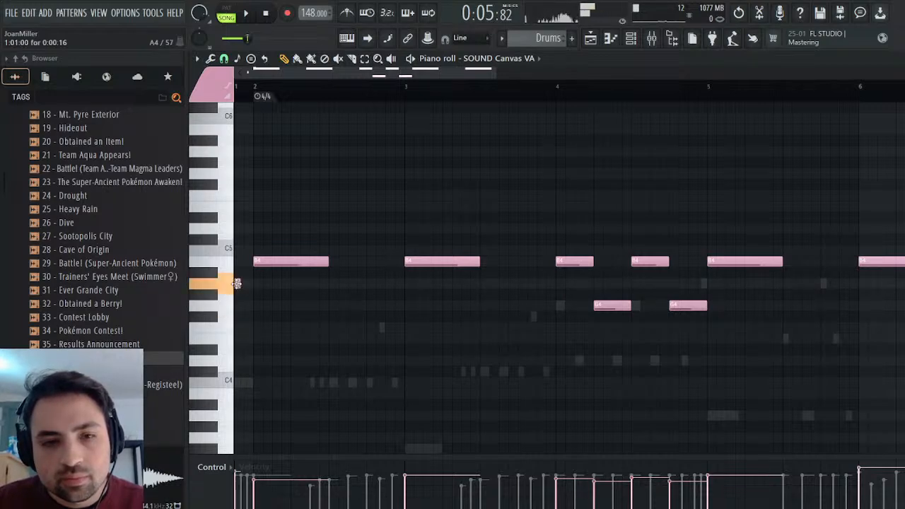
left_click(232, 289)
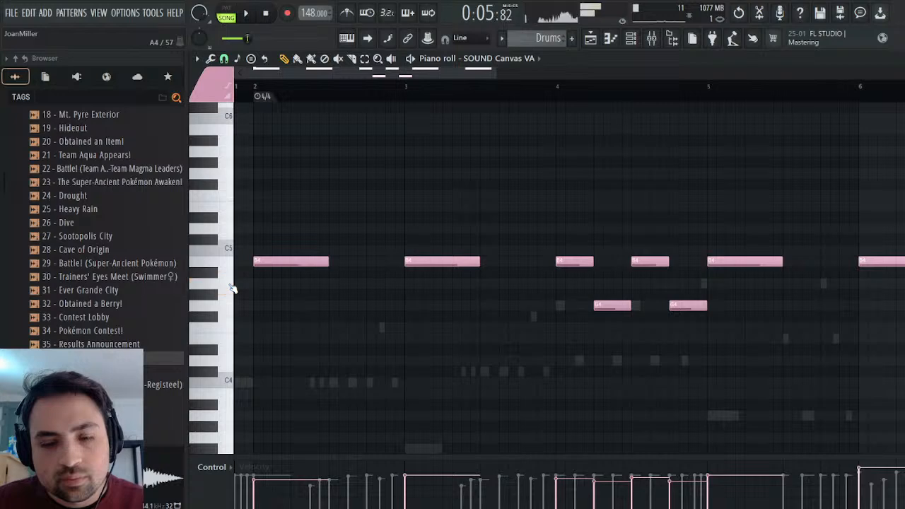
Rename the SOUND Canvas VA channel to Crash, clone it, and close the clone's plugin window.
left_click(902, 59)
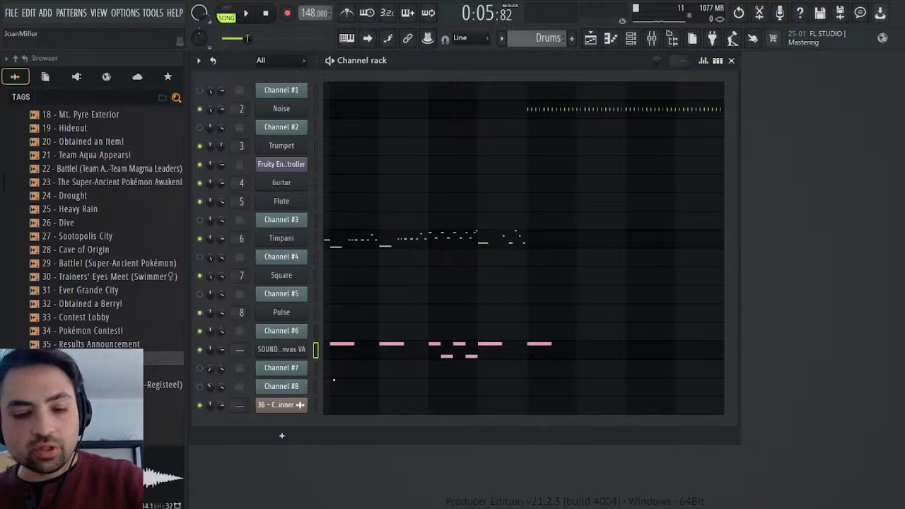
key("Return")
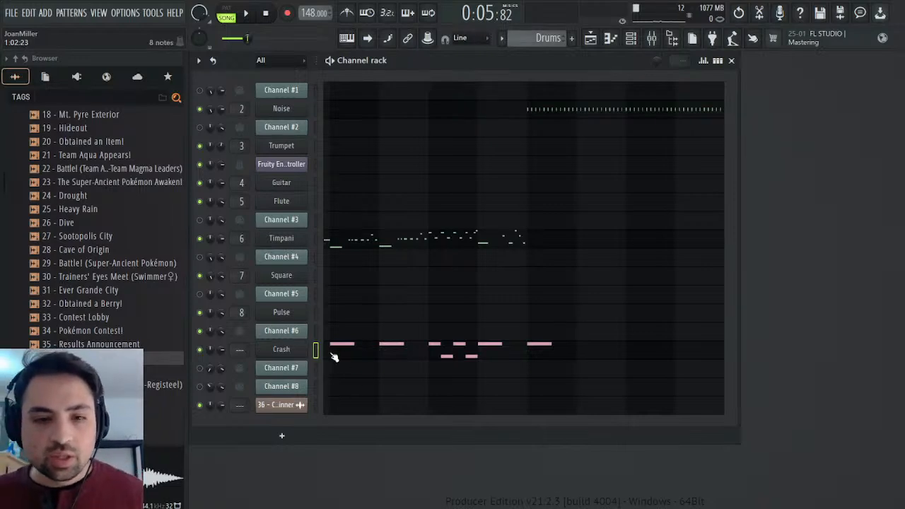
right_click(293, 351)
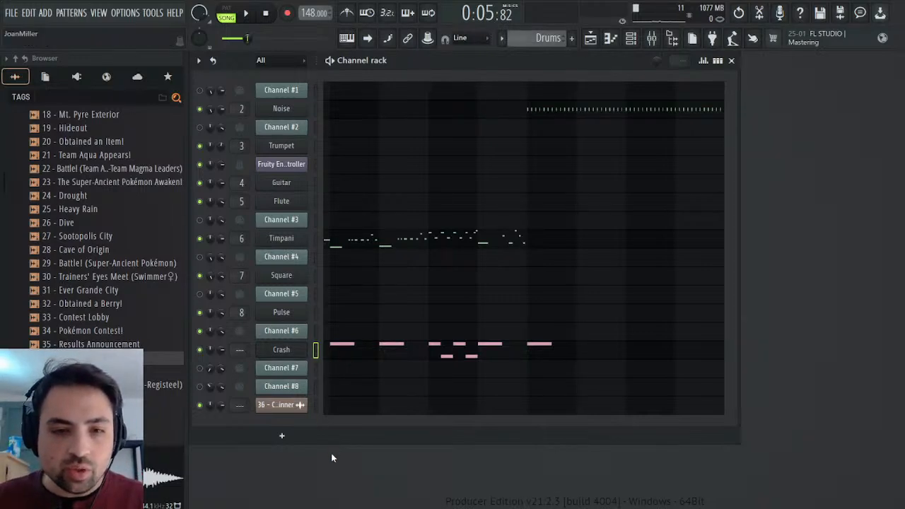
left_click(331, 453)
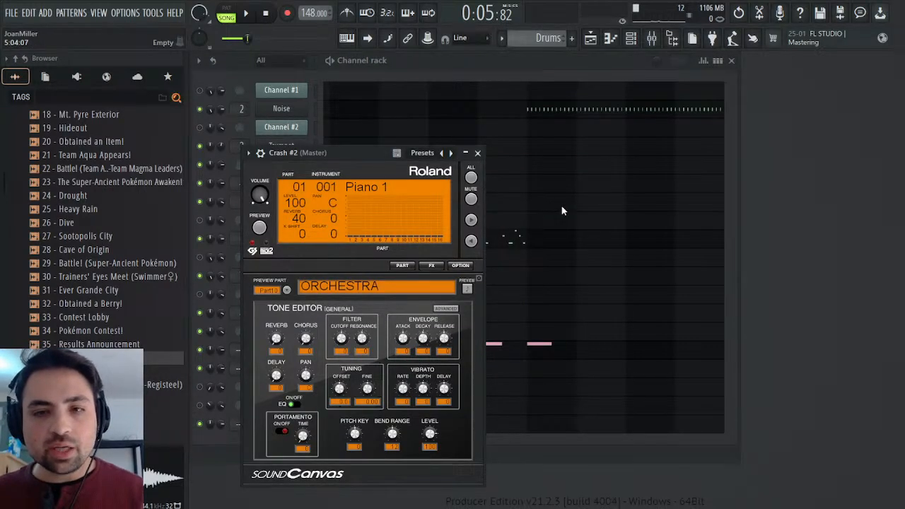
left_click(477, 152)
Audition the A4 kit sound on the cloned Crash #2 channel and on the Crash channel.
left_click(350, 371)
left_click(215, 282)
left_click(227, 287)
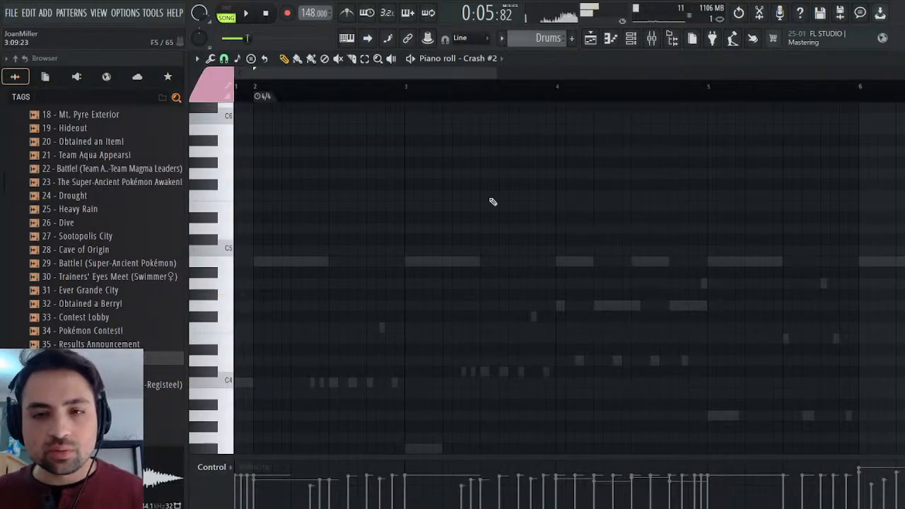
key("Escape")
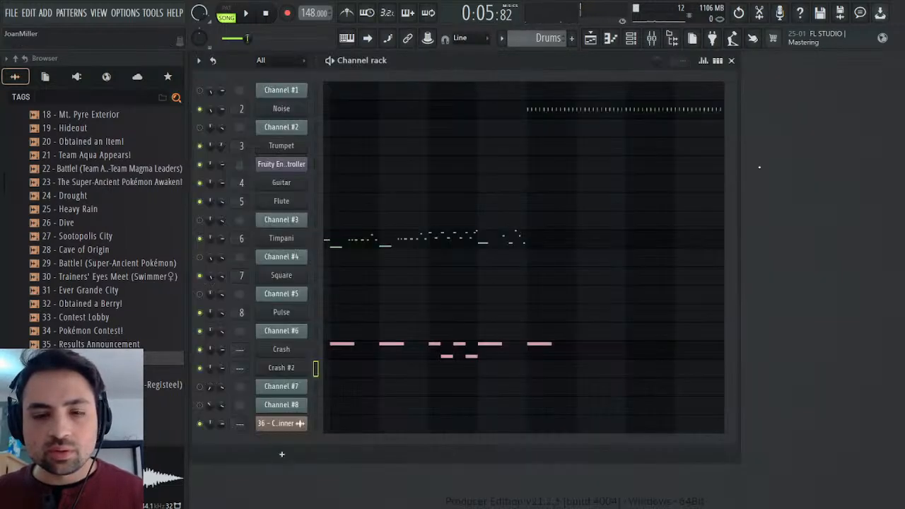
left_click(342, 355)
left_click(218, 292)
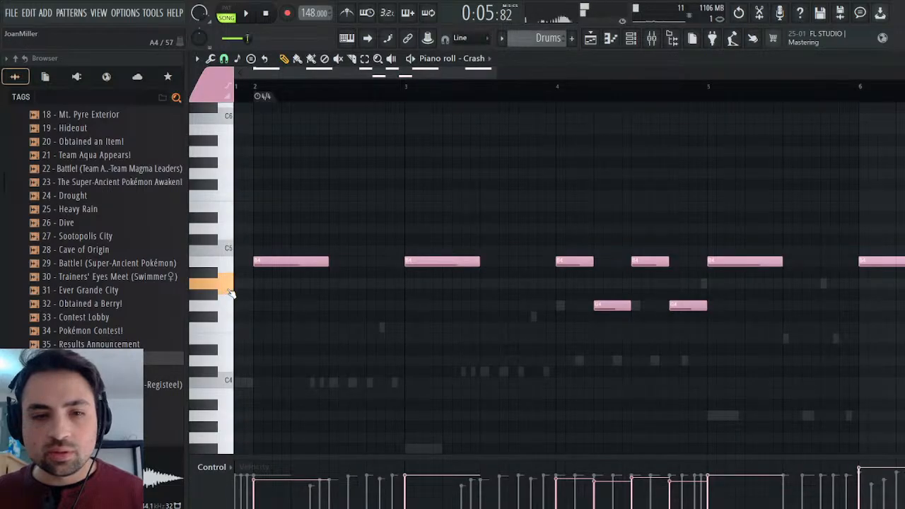
key("Escape")
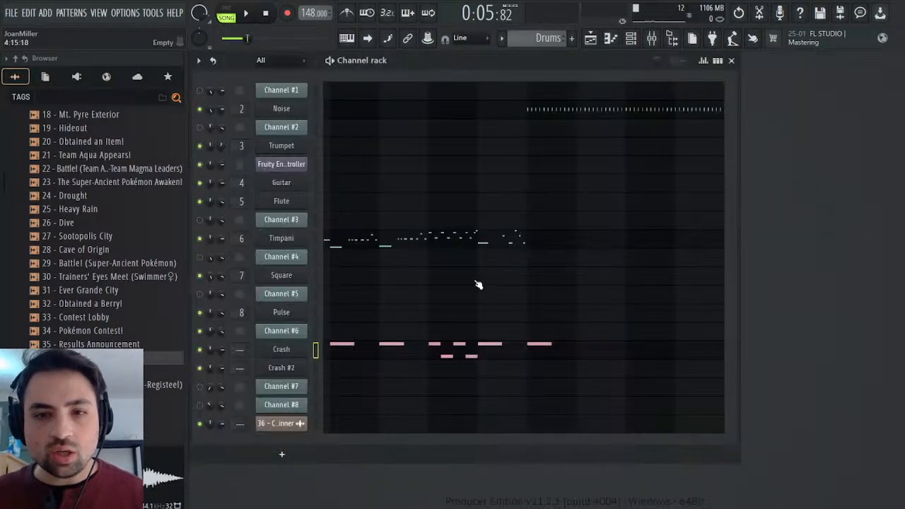
Return to Crash #2's empty piano roll and audition its A4 kit sound repeatedly.
left_click(358, 375)
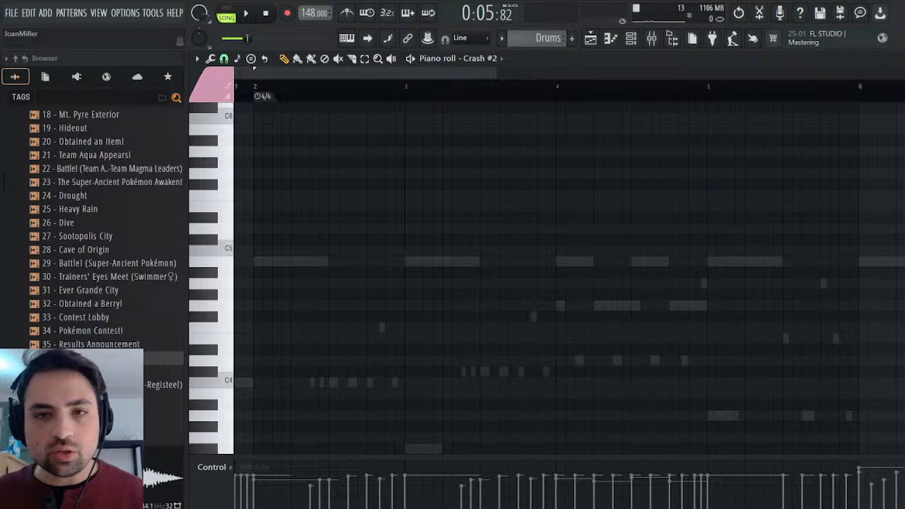
left_click(221, 293)
left_click(223, 292)
left_click(224, 292)
left_click(226, 292)
left_click(227, 293)
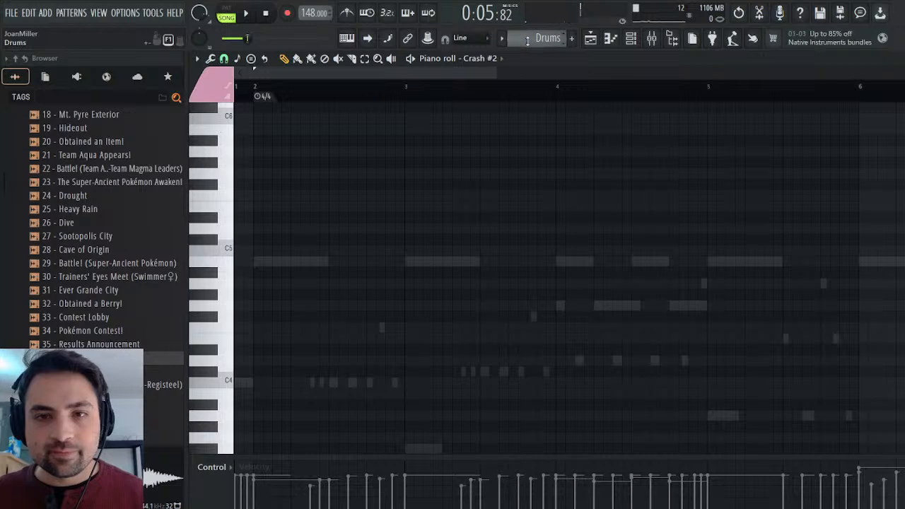
Open Channel #6's notes in the 36 - Contest Winner pattern and audition the original G4 sound.
key("Escape")
scroll(525, 40, "up", 1)
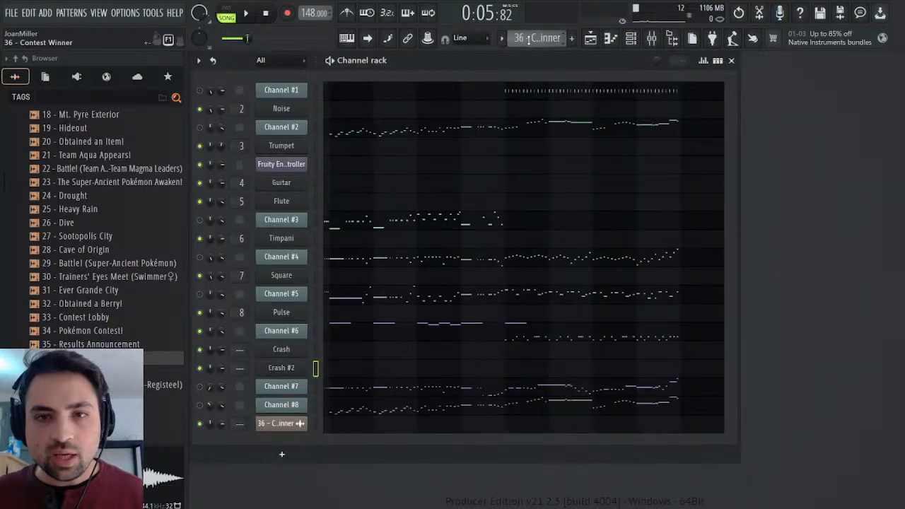
left_click(422, 330)
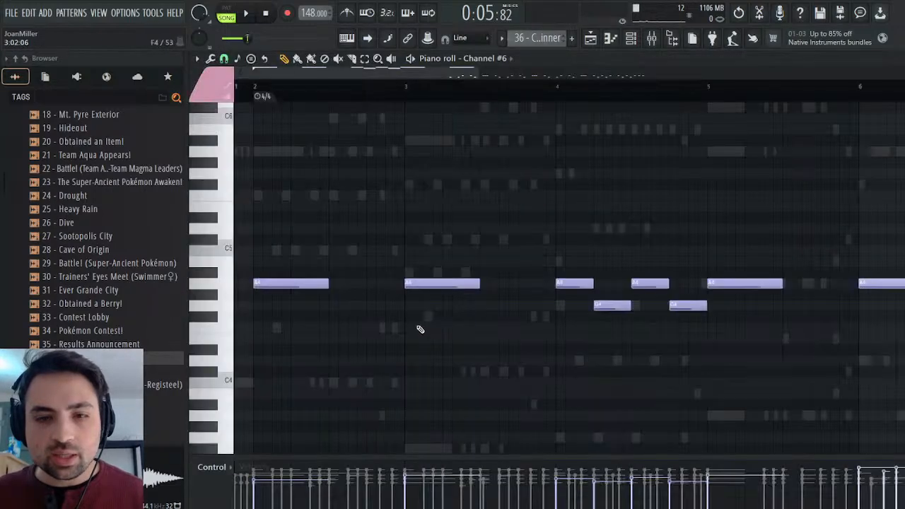
left_click(231, 306)
left_click(230, 306)
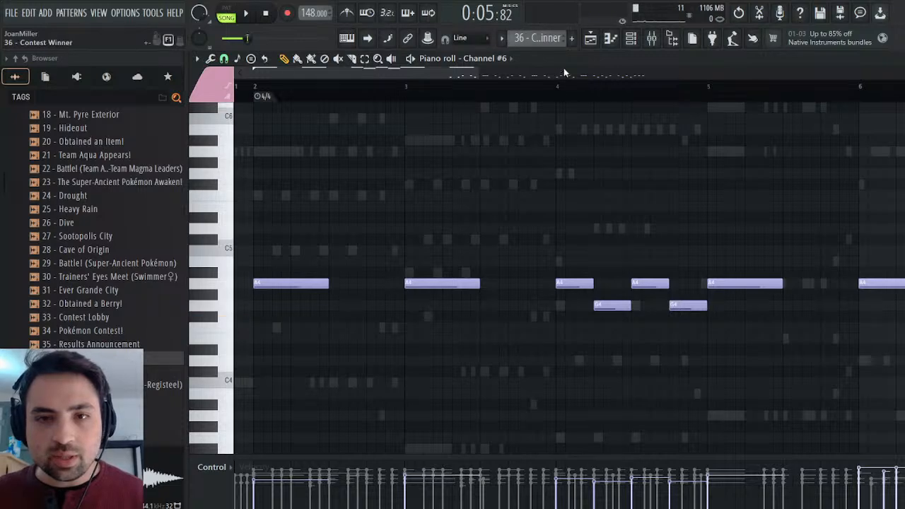
Switch to the Drums pattern, review the Crash channel's notes, and audition the A4 sound on Crash #2.
scroll(562, 43, "down", 1)
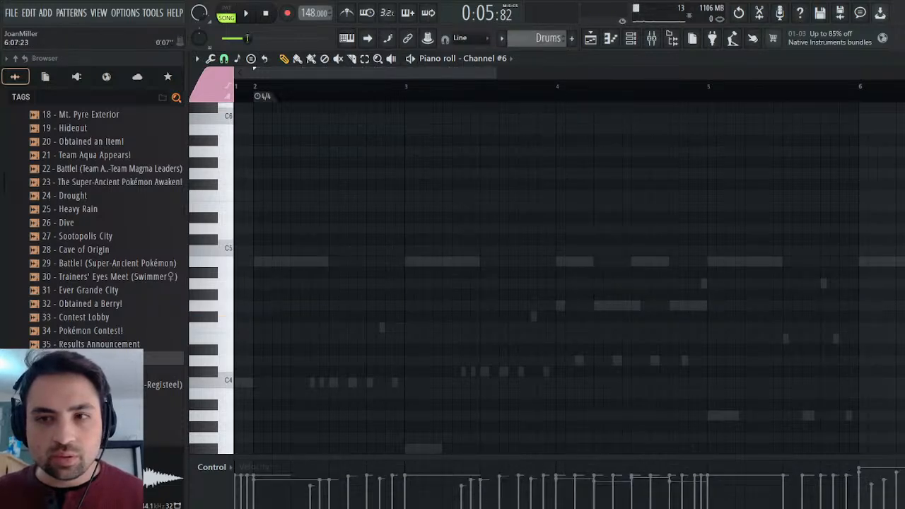
key("Escape")
left_click(399, 352)
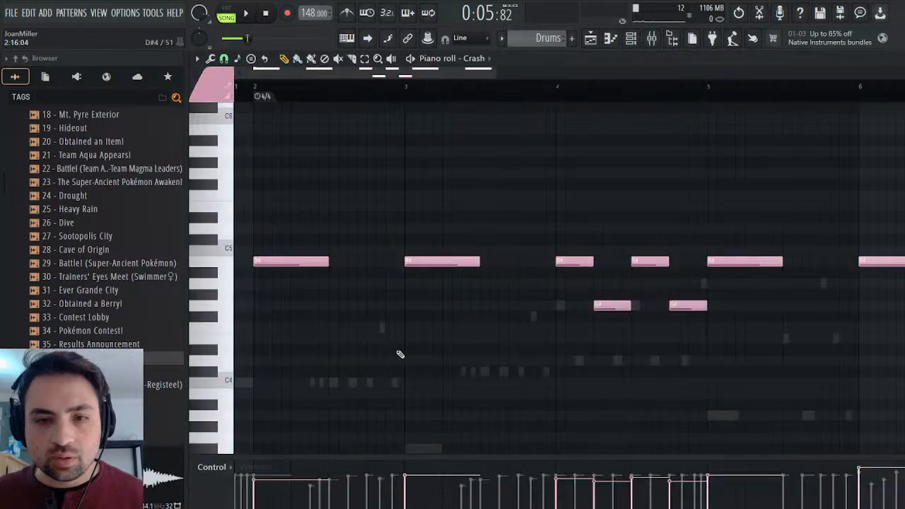
key("Escape")
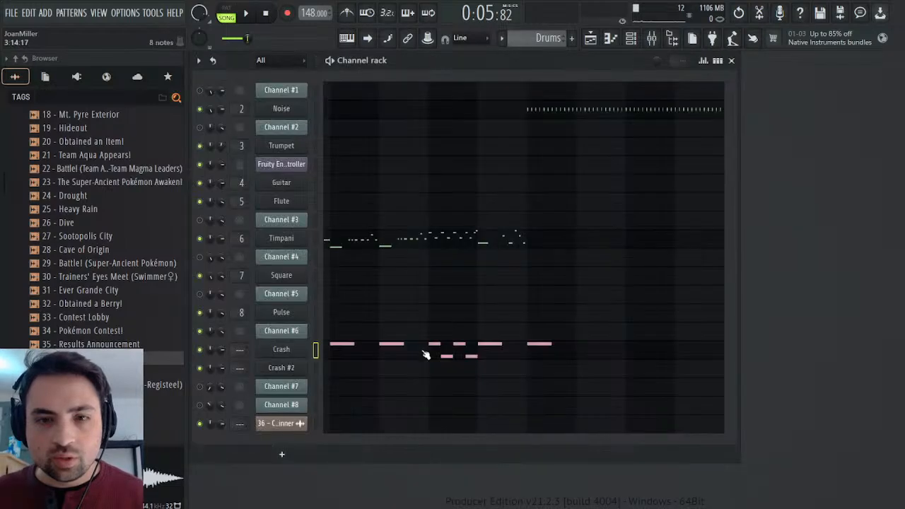
left_click(348, 374)
left_click(231, 284)
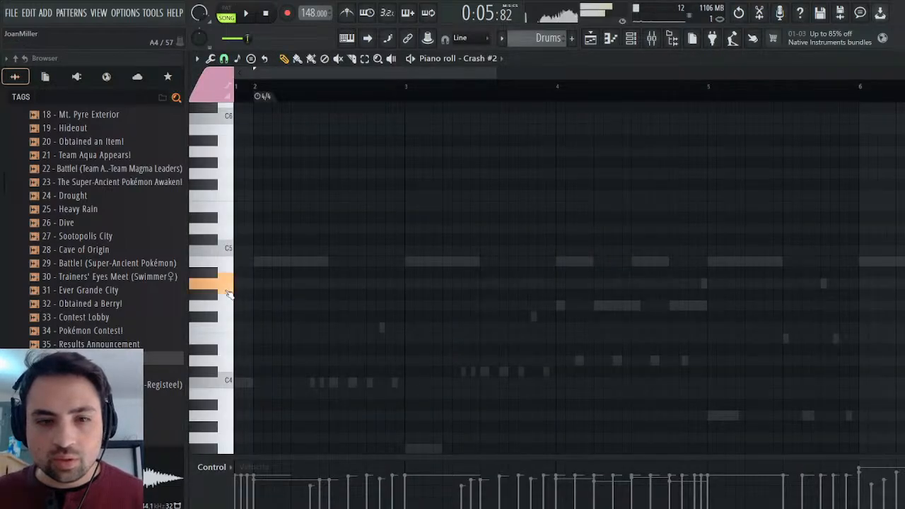
left_click(231, 286)
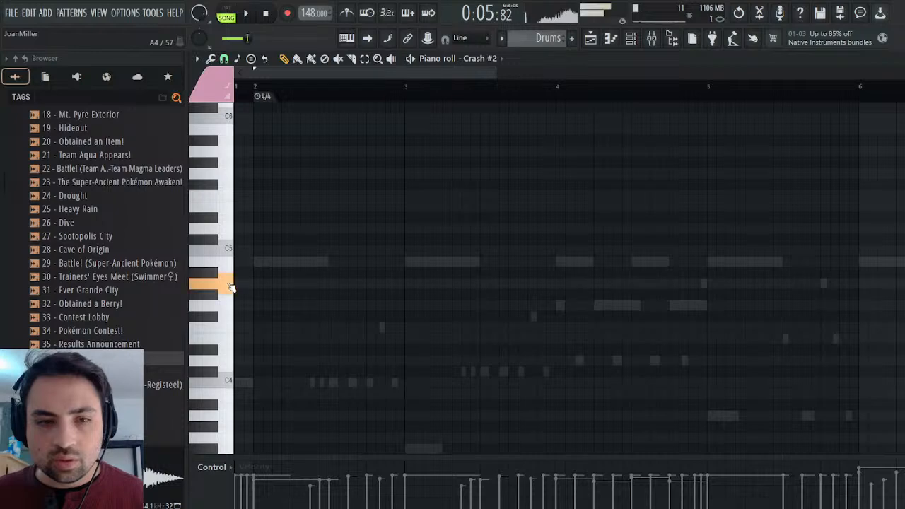
left_click(230, 286)
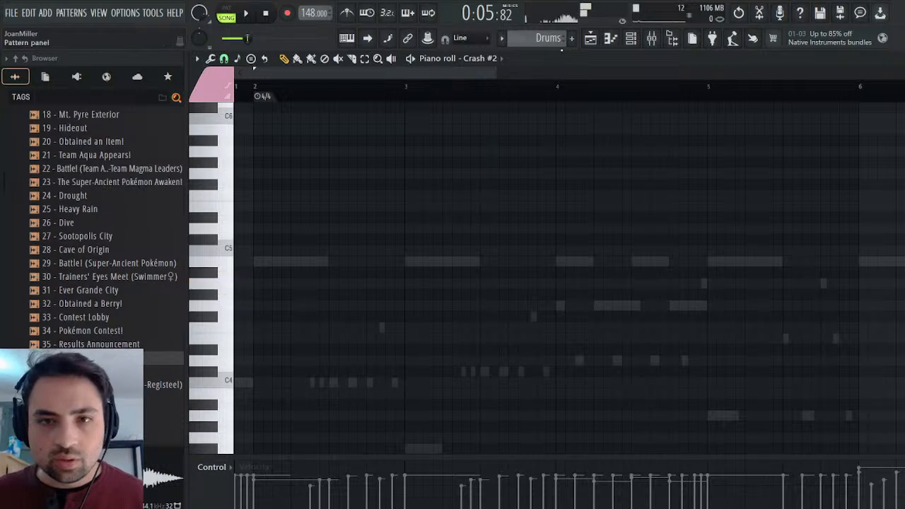
Return to the 36 - Contest Winner pattern, open Channel #6's notes and audition the original G4 sound.
scroll(560, 39, "up", 1)
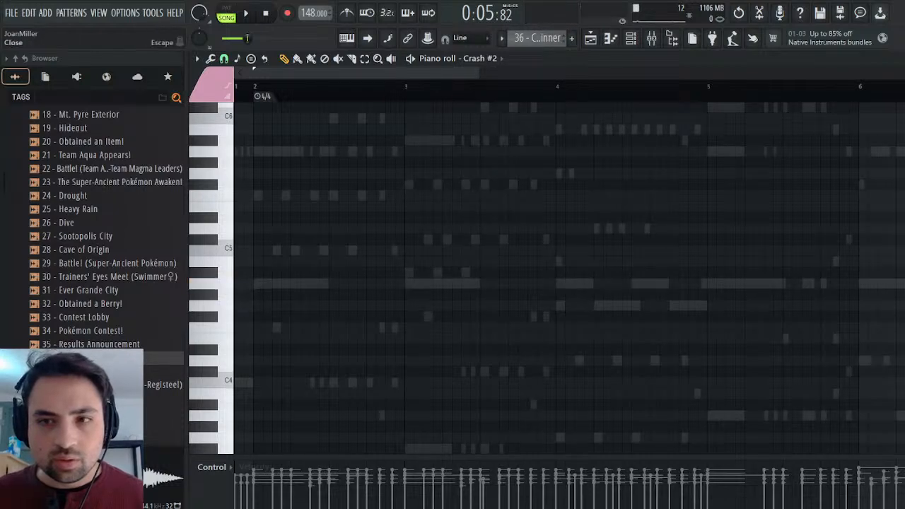
key("Escape")
left_click(464, 329)
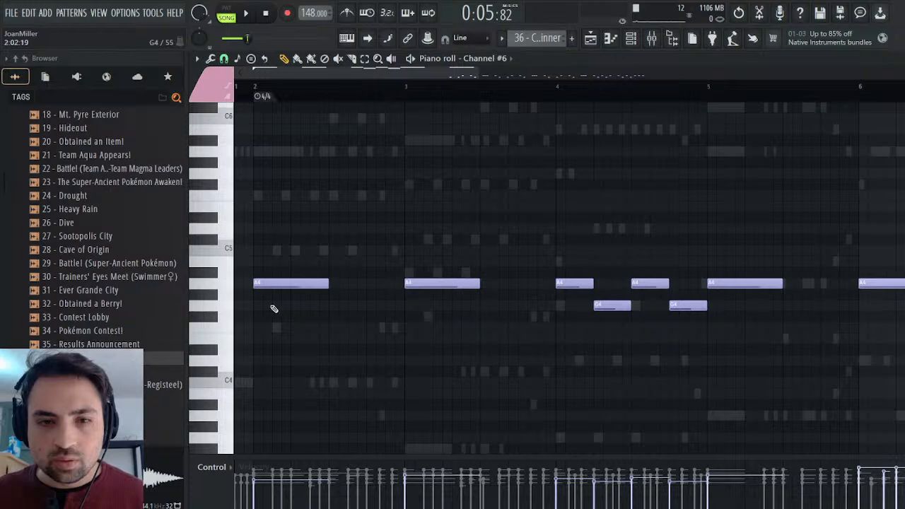
left_click(228, 308)
left_click(228, 311)
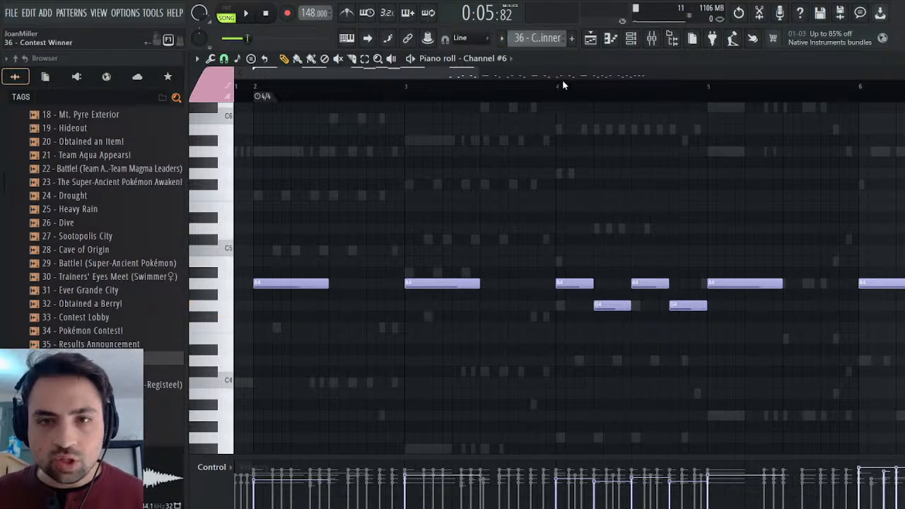
Switch to the Drums pattern, open the Crash channel's notes and audition its G4 kit sound.
left_click_drag(558, 39, 563, 58)
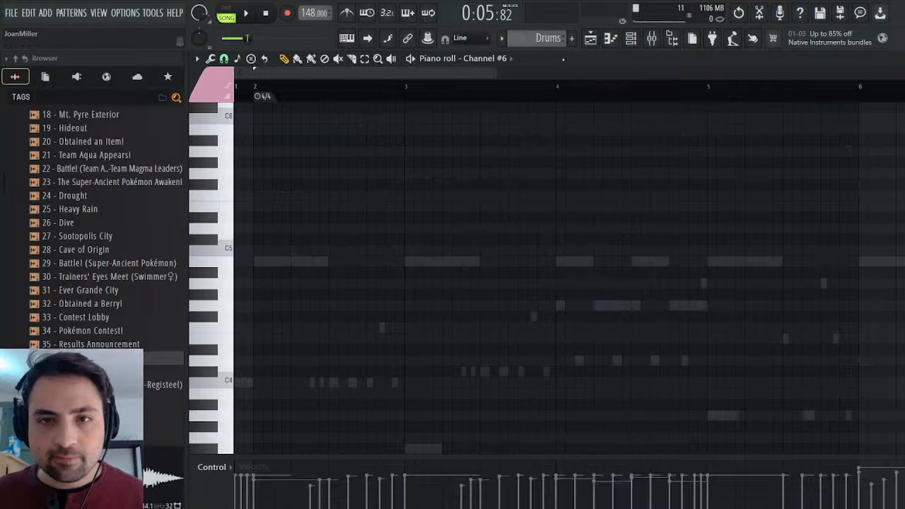
key("Escape")
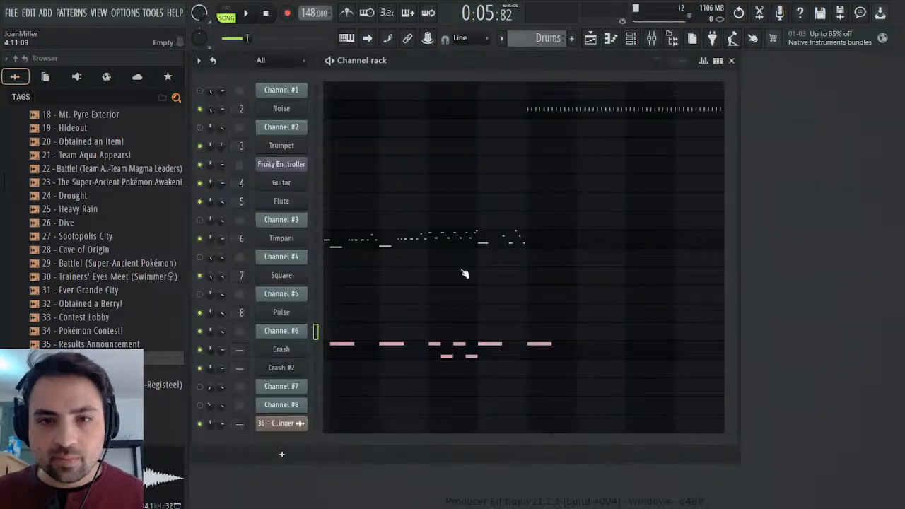
left_click(436, 349)
left_click(220, 303)
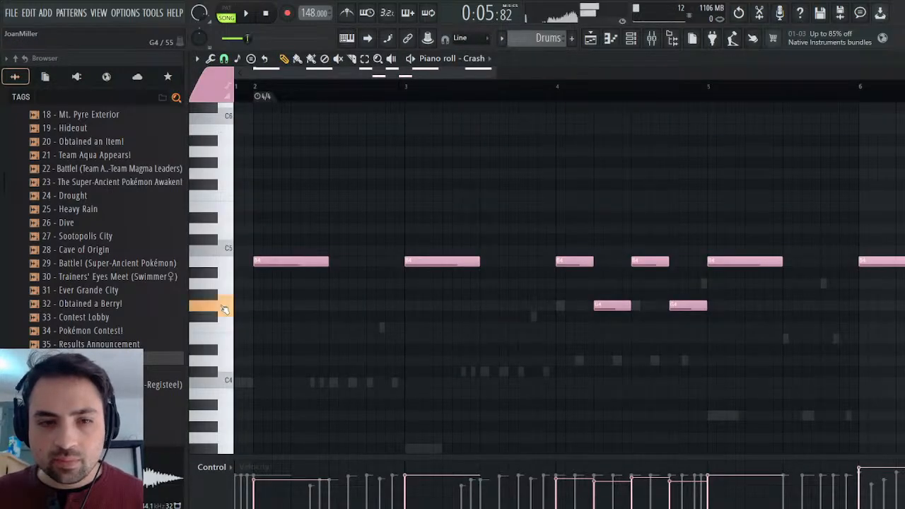
Move the two G4 notes from the Crash channel to Crash #2 at the same positions and raise them to A4.
left_click(617, 307, "ctrl+shift")
left_click(689, 306, "ctrl+shift")
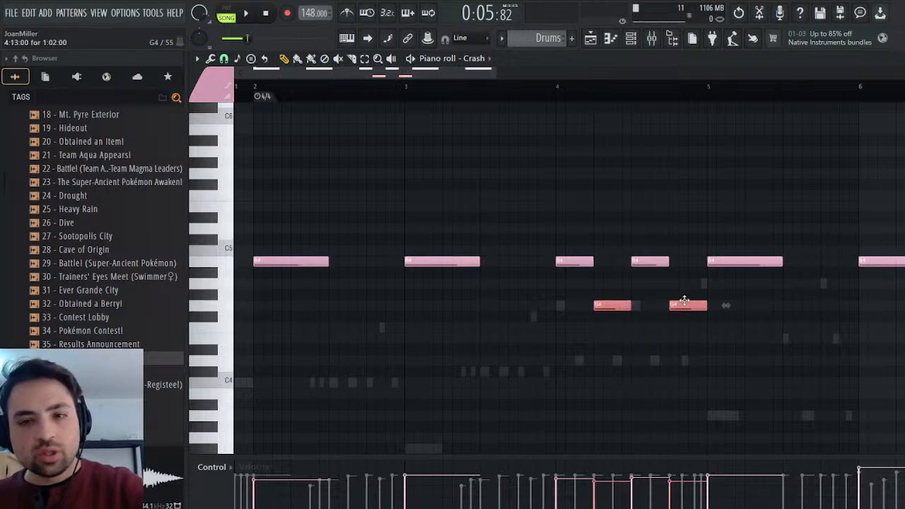
key("Delete")
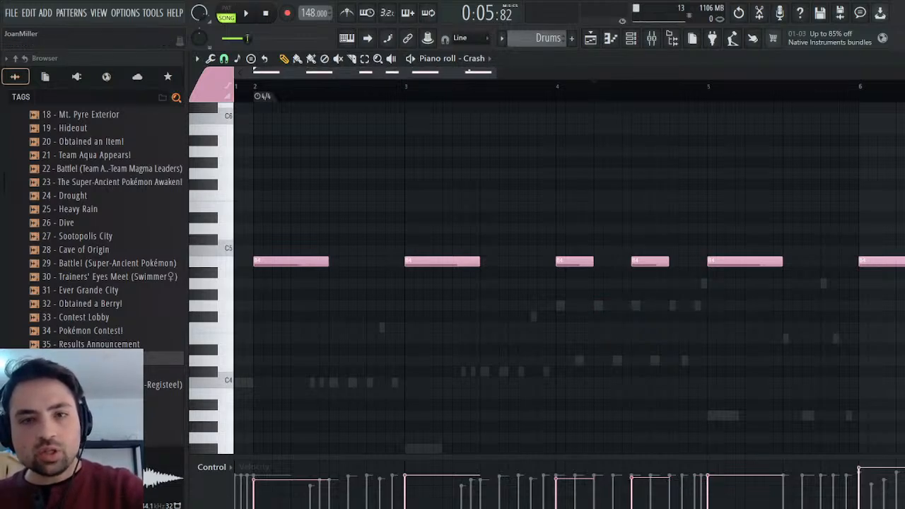
left_click(496, 288)
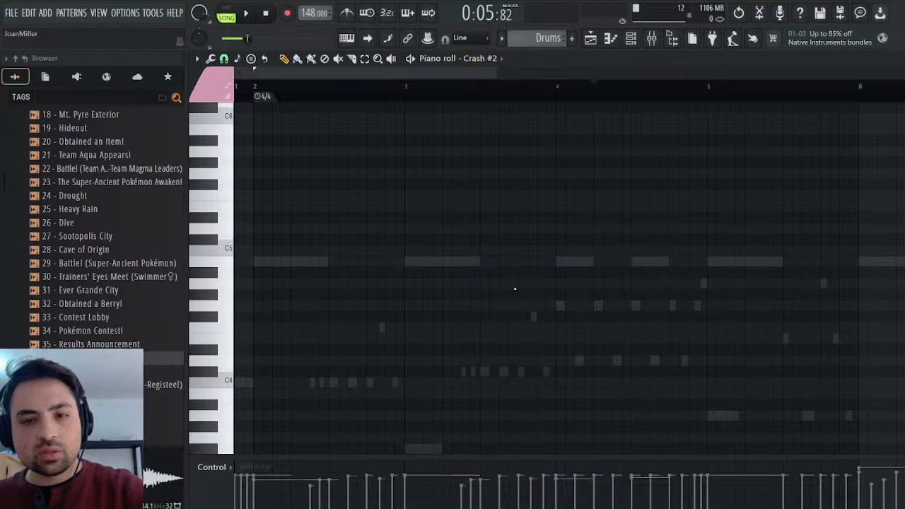
key("ctrl+v")
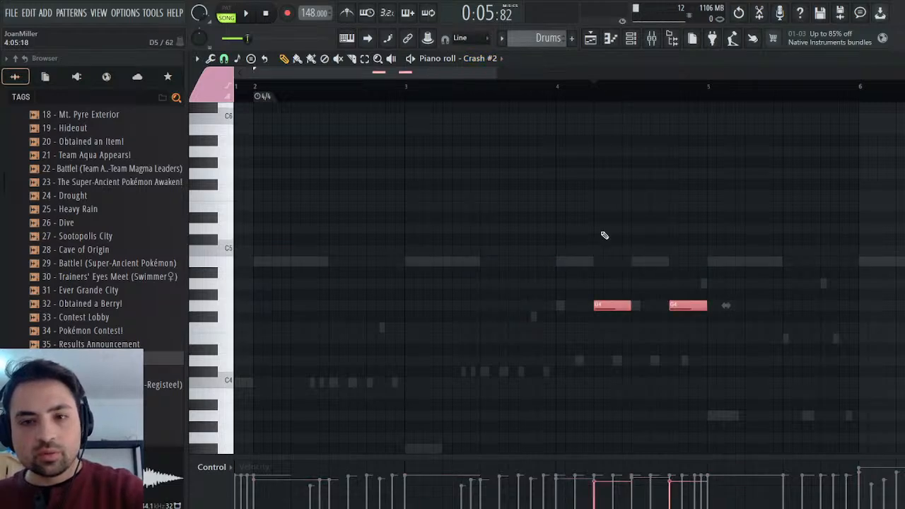
left_click_drag(612, 304, 608, 277)
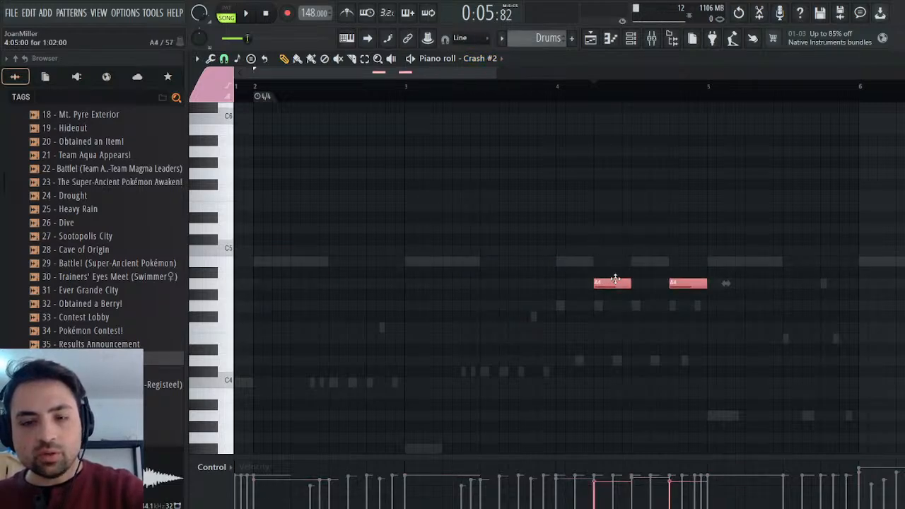
left_click(617, 240, "ctrl")
Switch playback to pattern mode and play the Drums pattern from the start.
key("space")
key("KP_Divide")
key("KP_Divide")
left_click(226, 13)
left_click(246, 12)
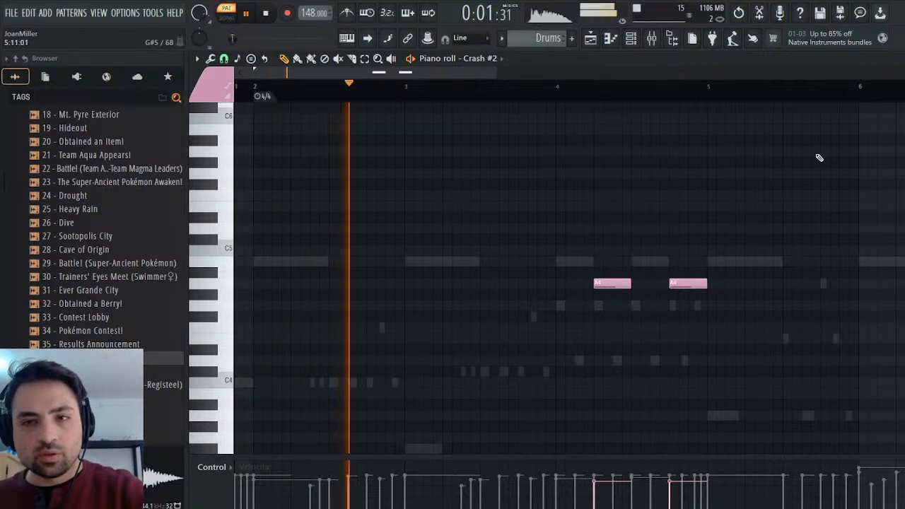
Show all channels, pan the Crash channel 56% right and replay the Drums pattern.
key("F6")
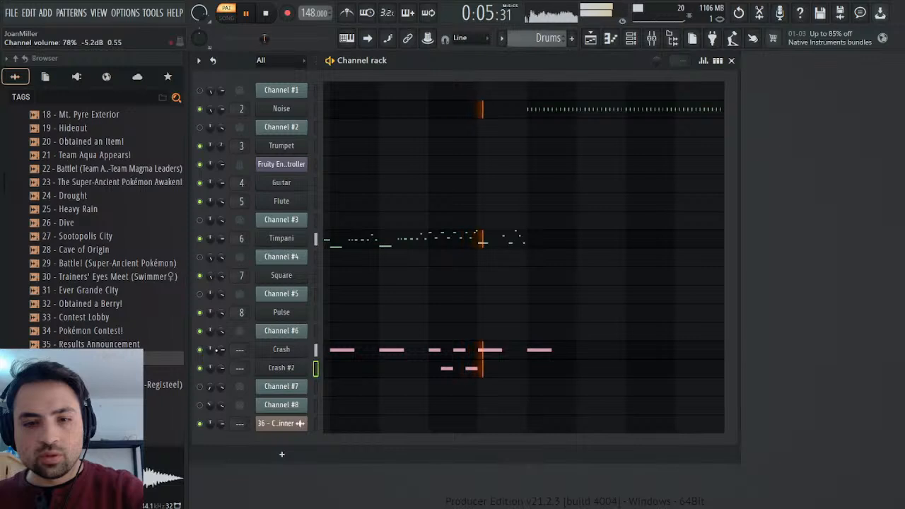
key("space")
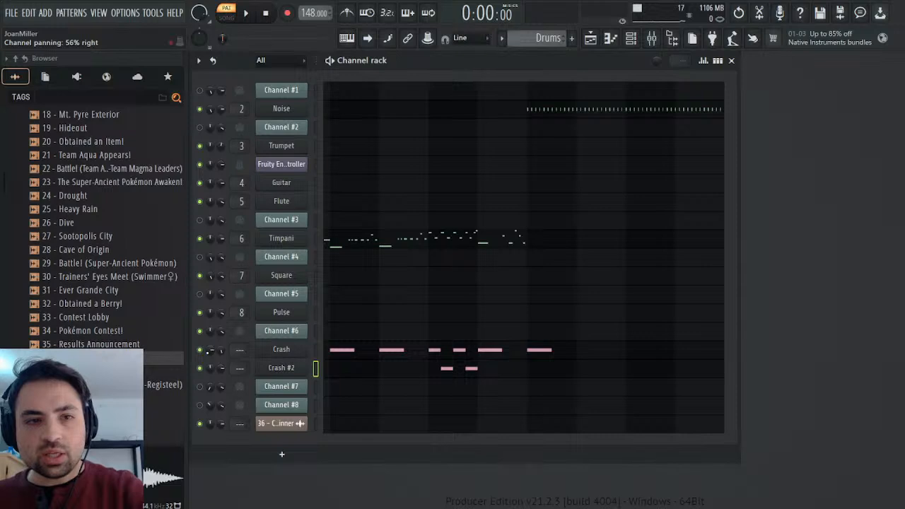
key("space")
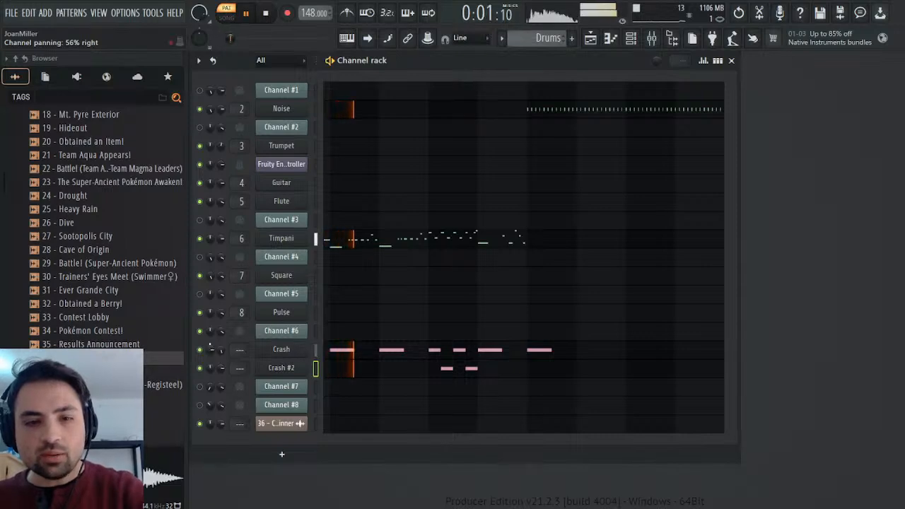
Set the Crash channel's volume multiplier to 200% and its channel volume to 72% while replaying the Drums pattern.
left_click(282, 349)
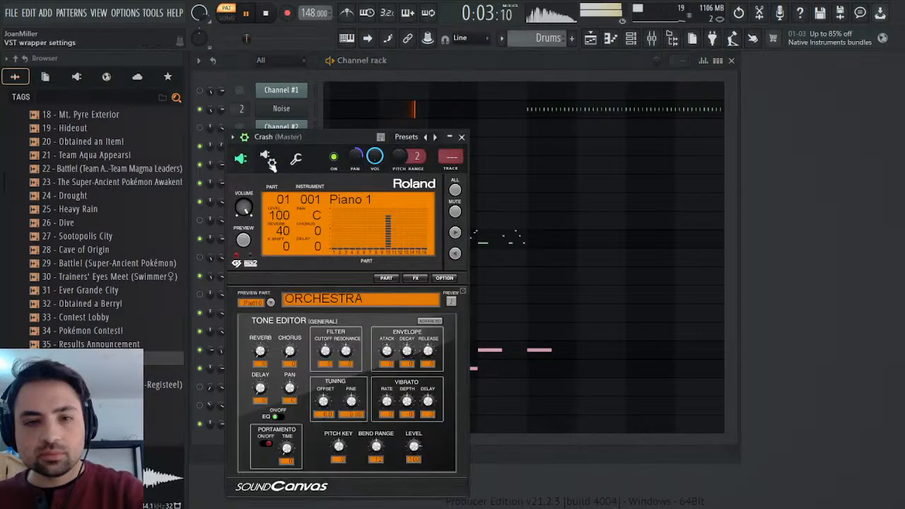
left_click(292, 161)
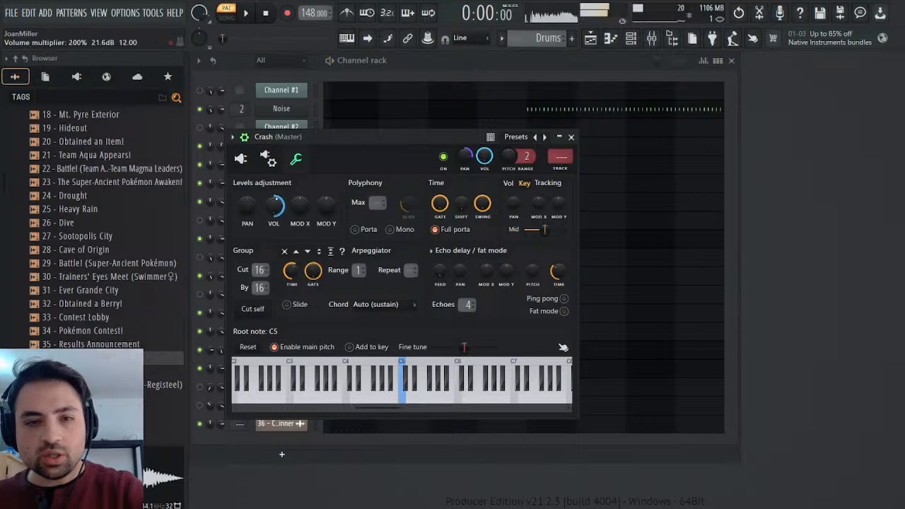
left_click(571, 136)
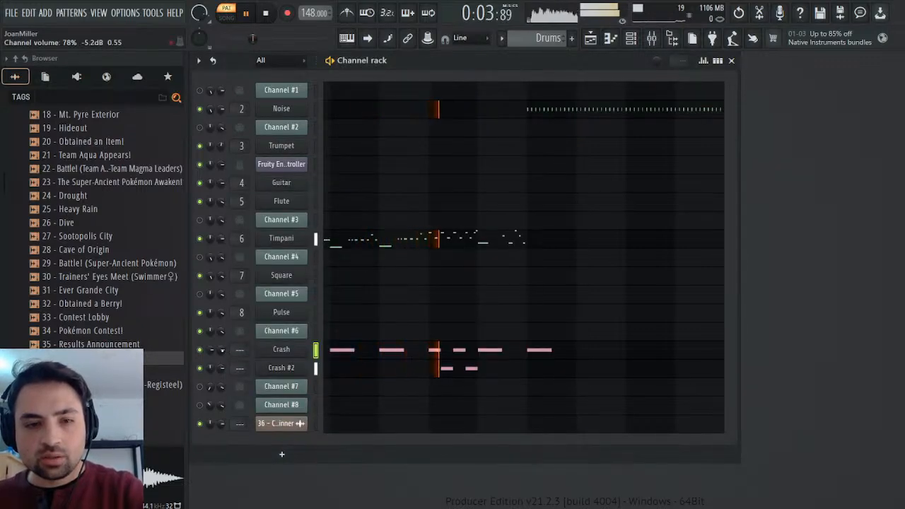
scroll(222, 350, "down", 3)
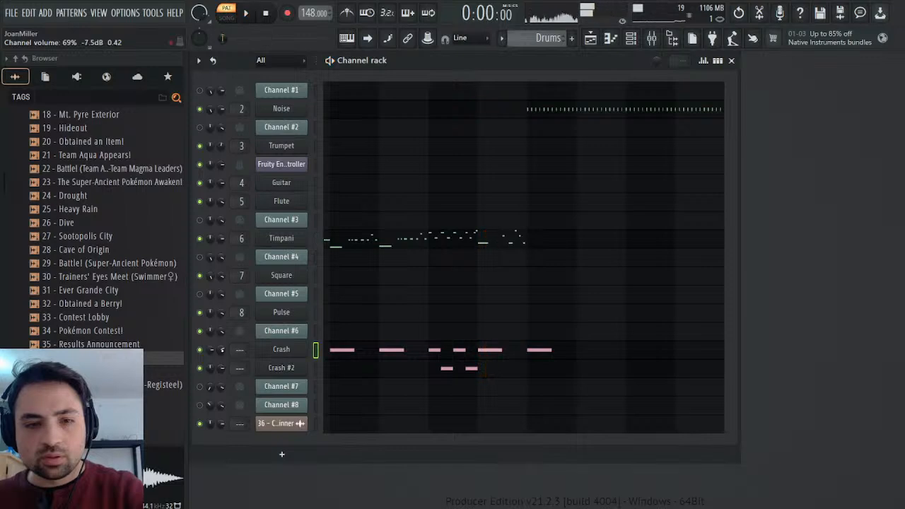
scroll(222, 349, "up", 2)
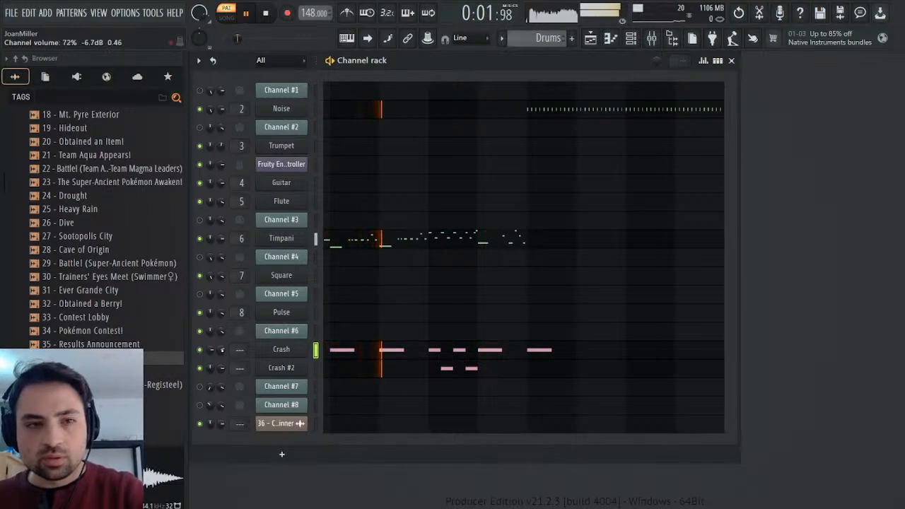
scroll(222, 350, "down", 1)
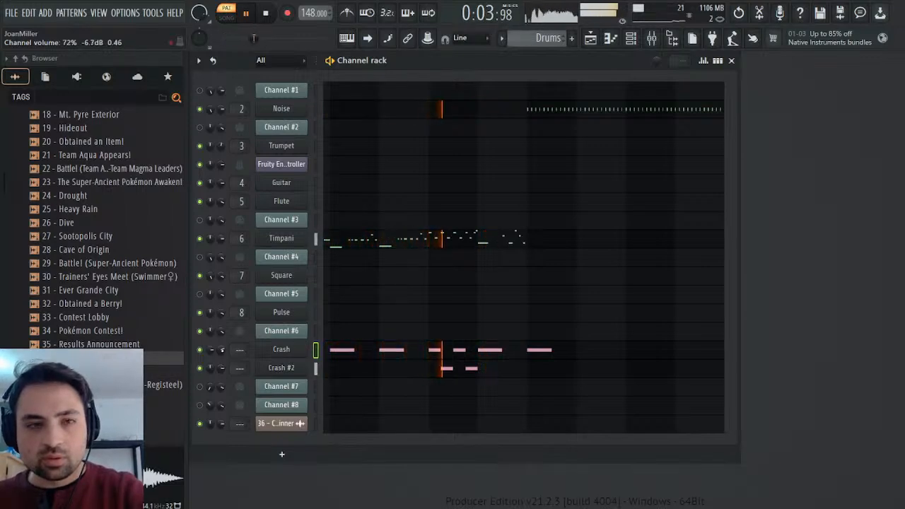
key("space")
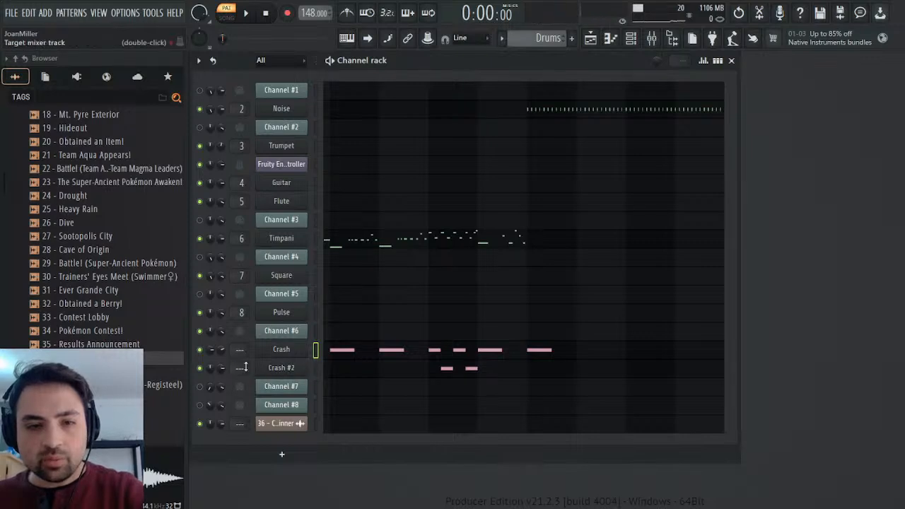
Match Crash #2's volume multiplier to the Crash channel's and replay the Drums pattern.
left_click(265, 370)
key("space")
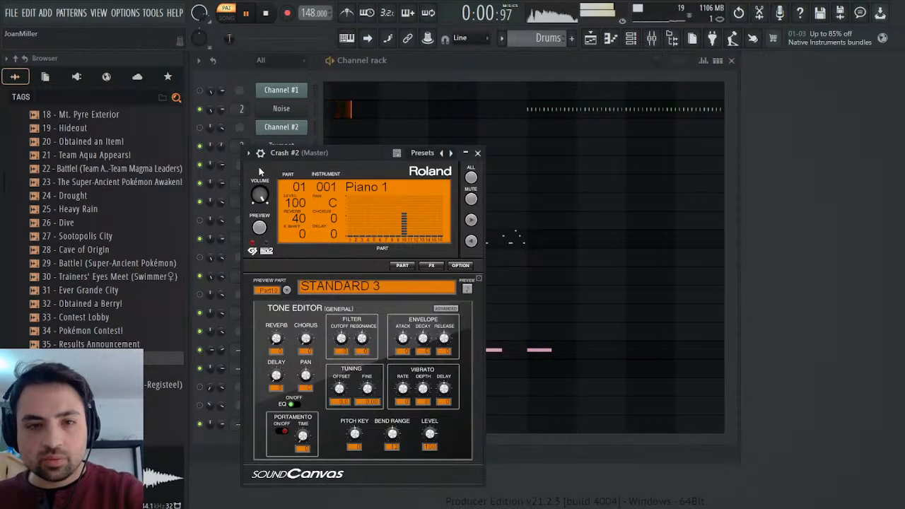
left_click(261, 156)
left_click(312, 175)
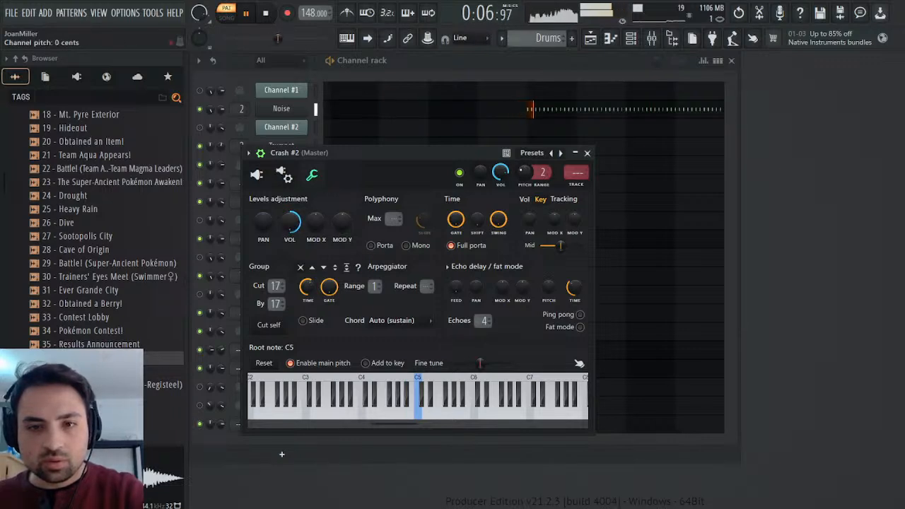
left_click(587, 152)
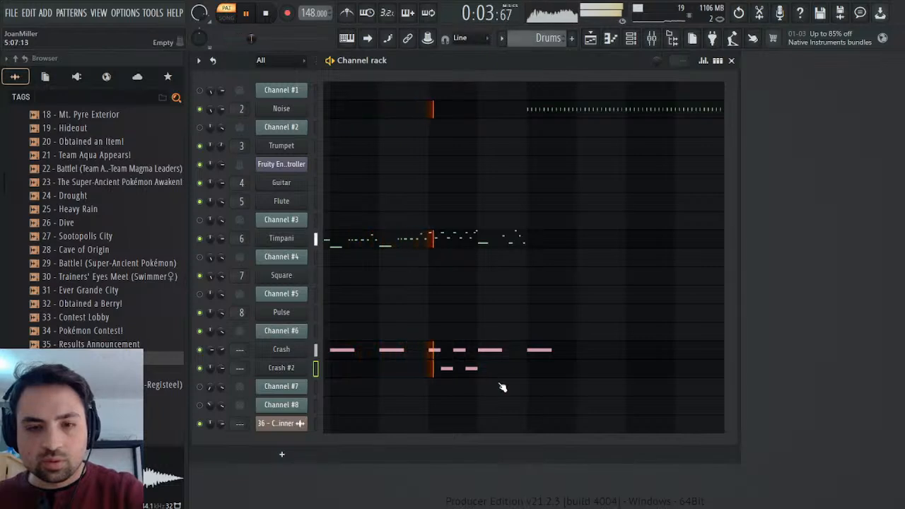
key("space")
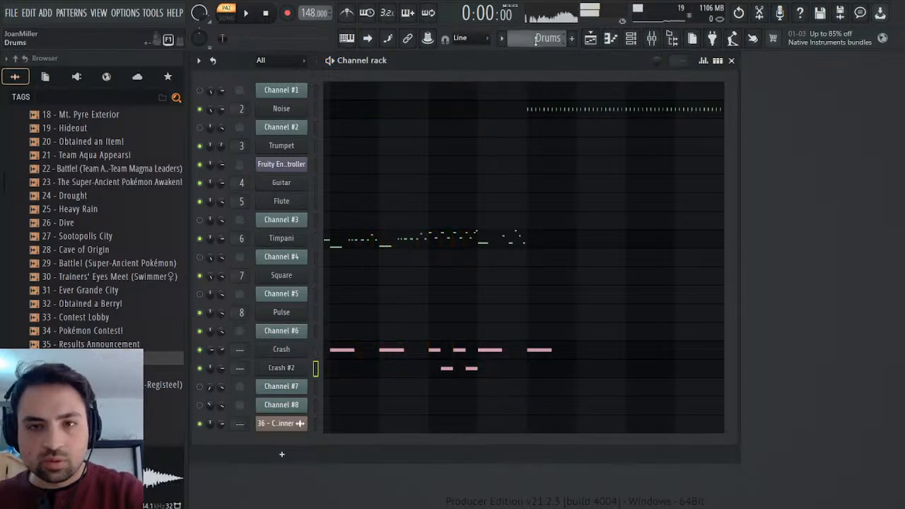
Switch to the 36 - Contest Winner pattern and preview the original recording in the 36 - Contest Winner audio clip.
scroll(534, 42, "up", 1)
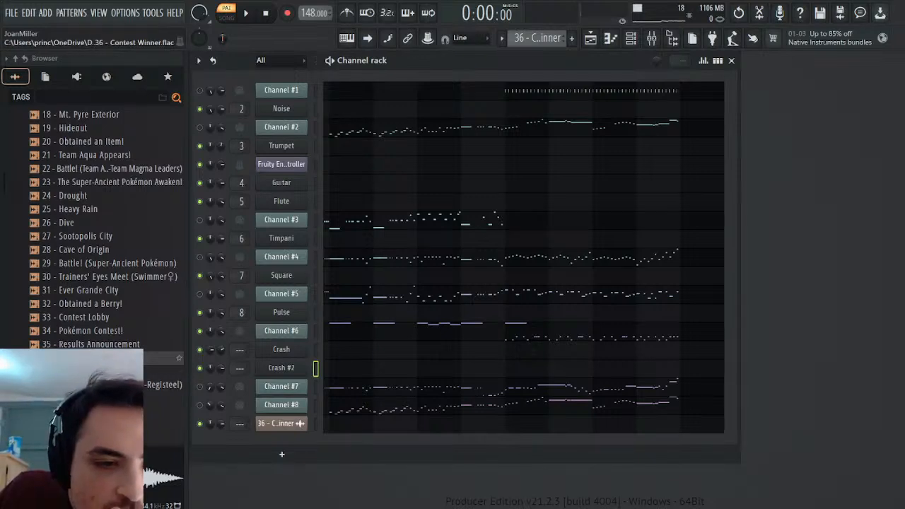
left_click(297, 424)
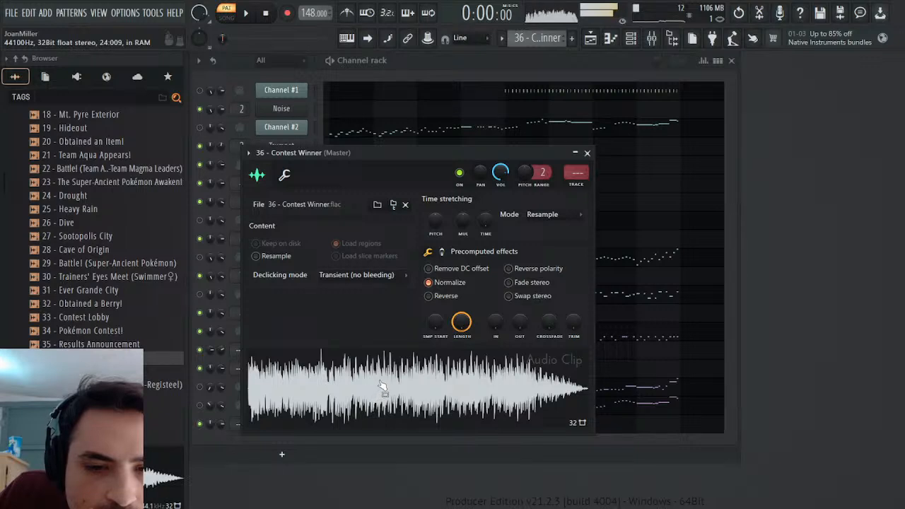
left_click(587, 153)
left_click(268, 10)
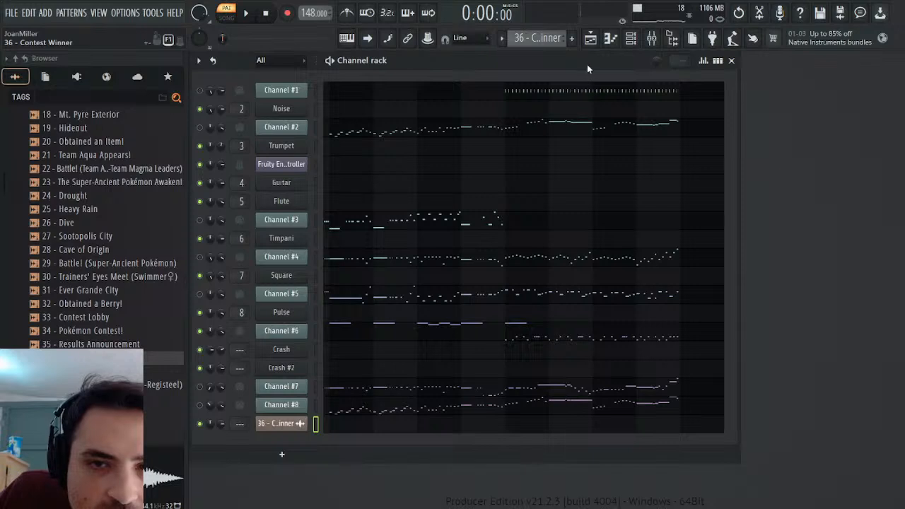
Compare the crashes by ear, alternating playback between the Drums pattern and the 36 - Contest Winner pattern.
key("KP_Add")
left_click(248, 15)
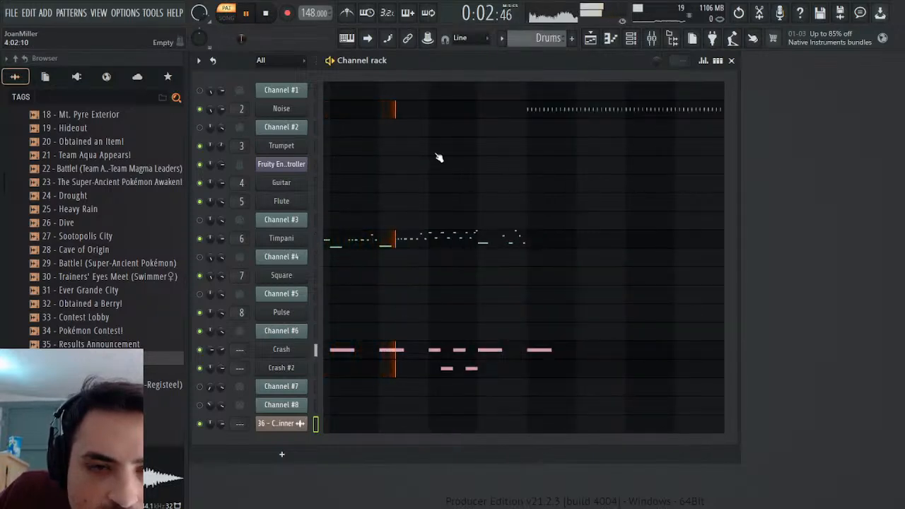
scroll(520, 34, "up", 1)
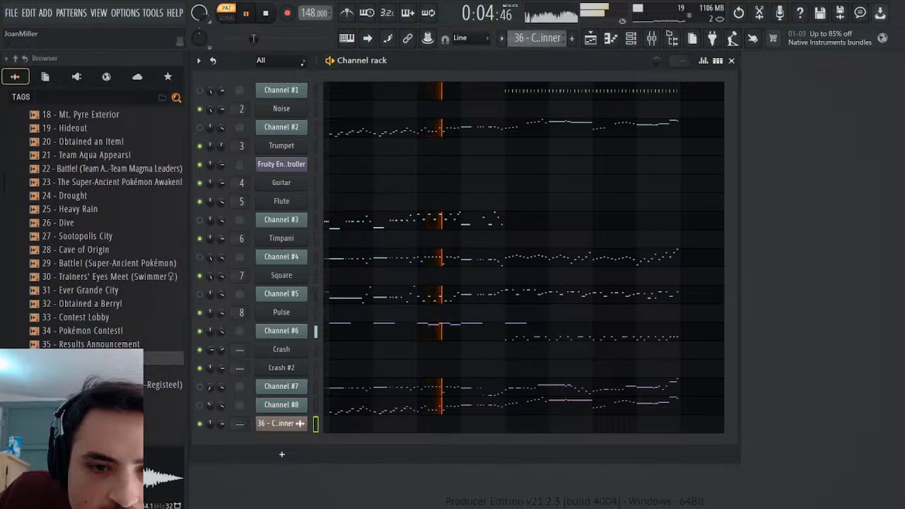
left_click(267, 14)
left_click(251, 15)
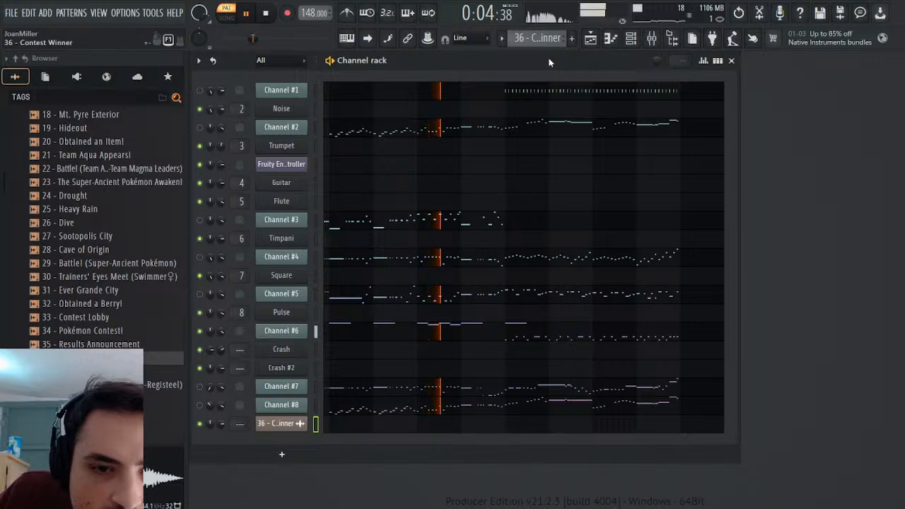
key("KP_Add")
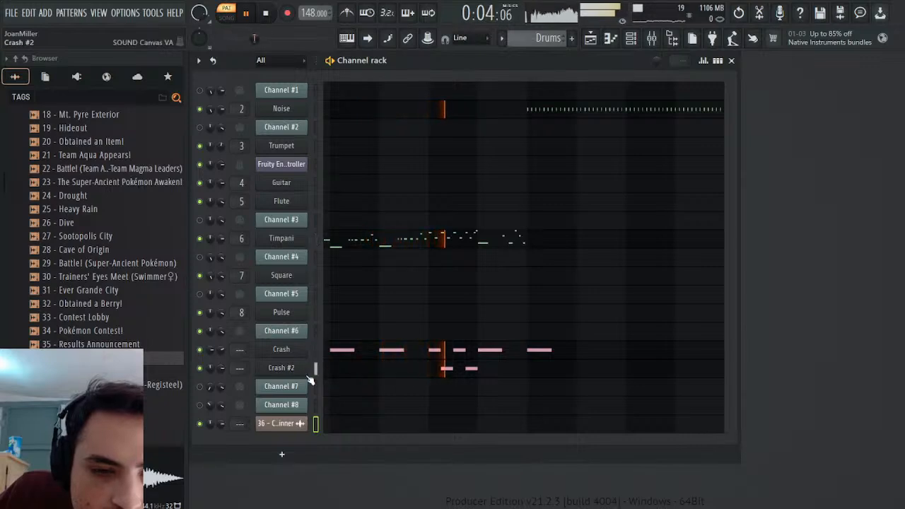
Stop playback and select 49:[RND] Crash Cymbal in the advanced tone editor of Crash #2.
left_click(266, 13)
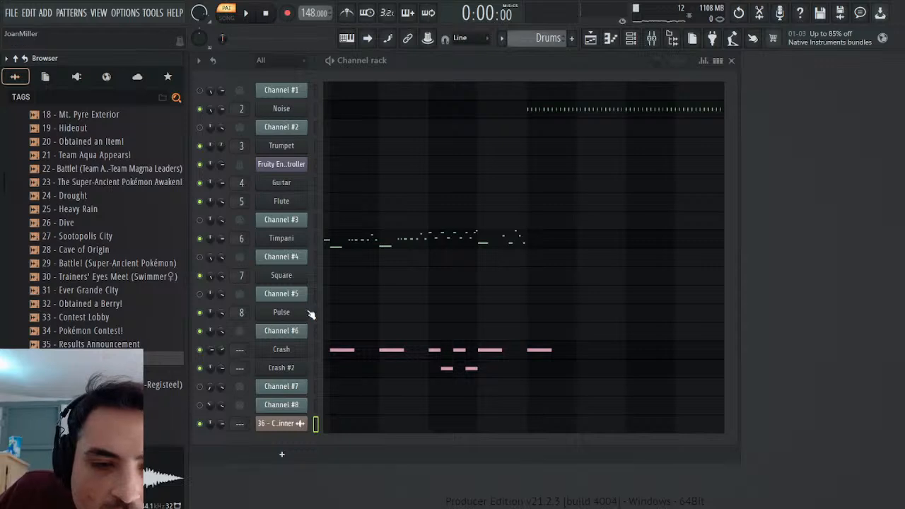
left_click(292, 373)
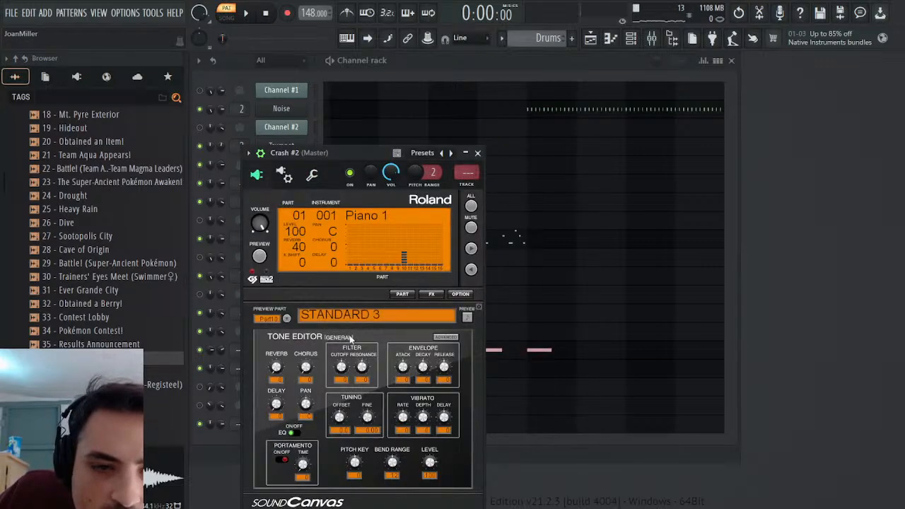
left_click(451, 337)
left_click(395, 352)
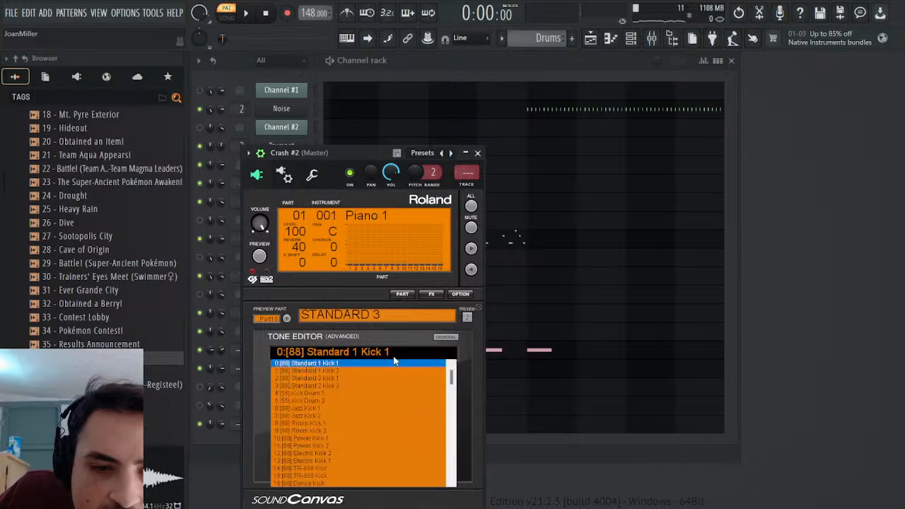
scroll(357, 409, "down", 8)
scroll(363, 409, "down", 3)
scroll(365, 407, "down", 4)
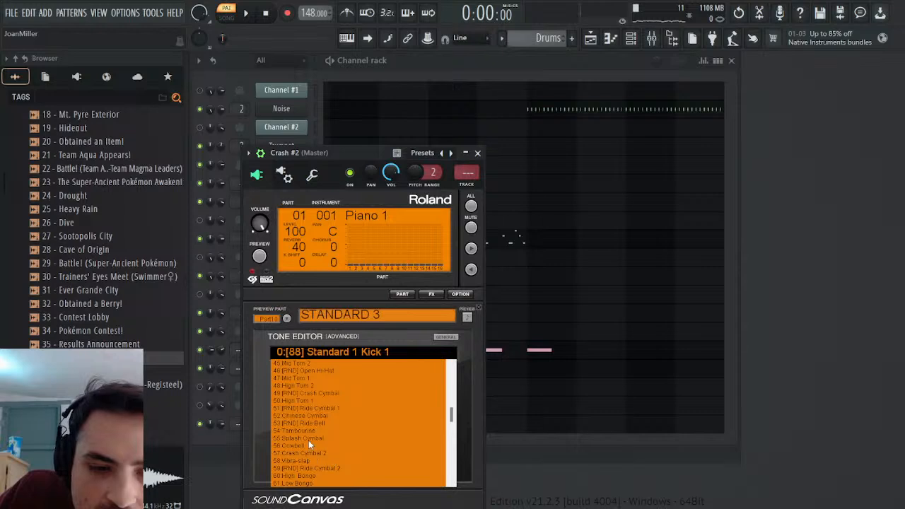
left_click(318, 394)
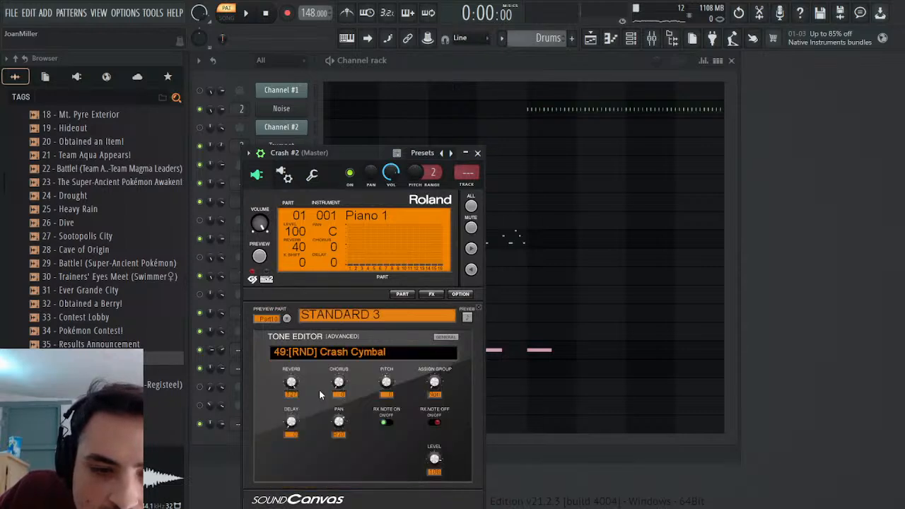
Select the 57:Crash Cymbal 2 drum key in Crash #2 and set its pan to RND.
left_click(329, 354)
scroll(325, 470, "down", 4)
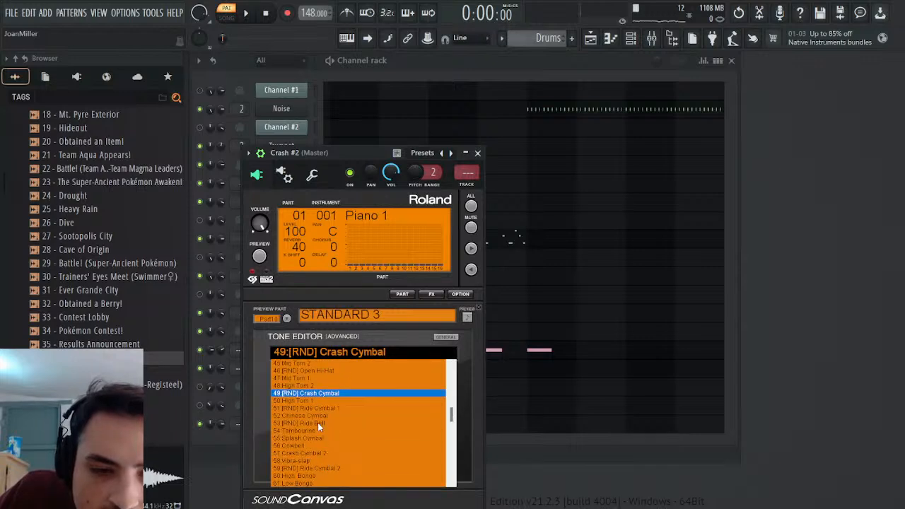
left_click(308, 460)
left_click(325, 353)
left_click(307, 465)
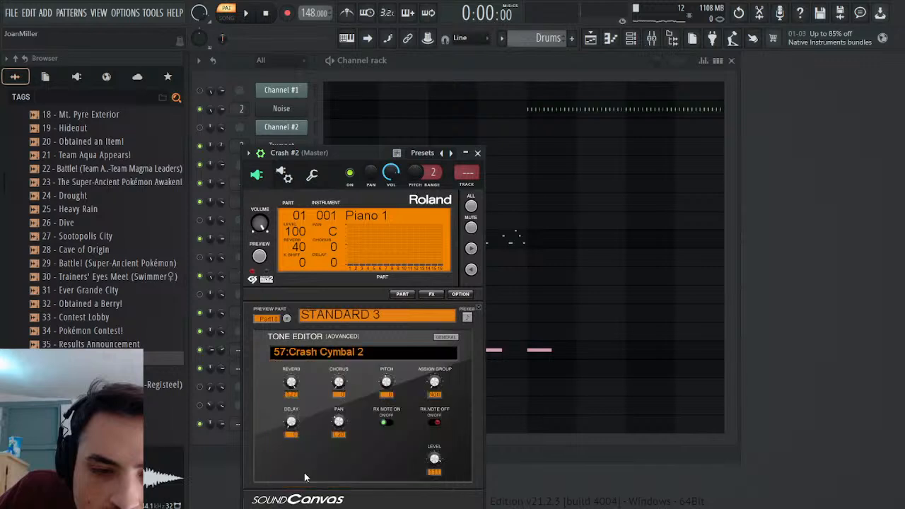
left_click_drag(339, 423, 338, 438)
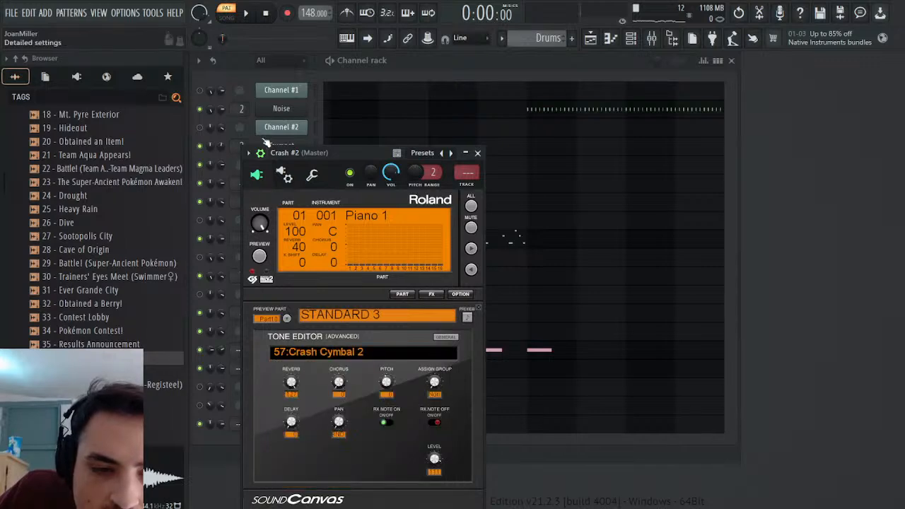
Save the project, close the Crash #2 plugin and replay the Drums pattern several times to judge the crash panning.
key("ctrl+s")
left_click(246, 13)
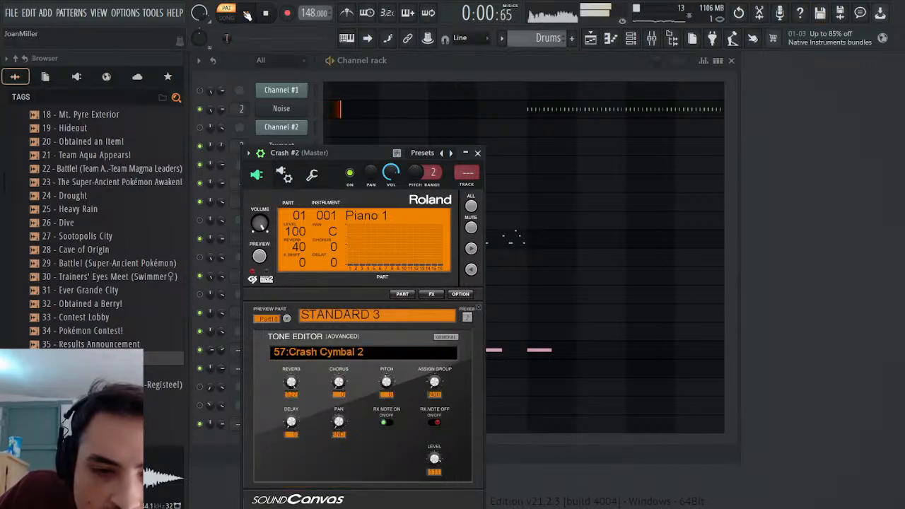
left_click(478, 154)
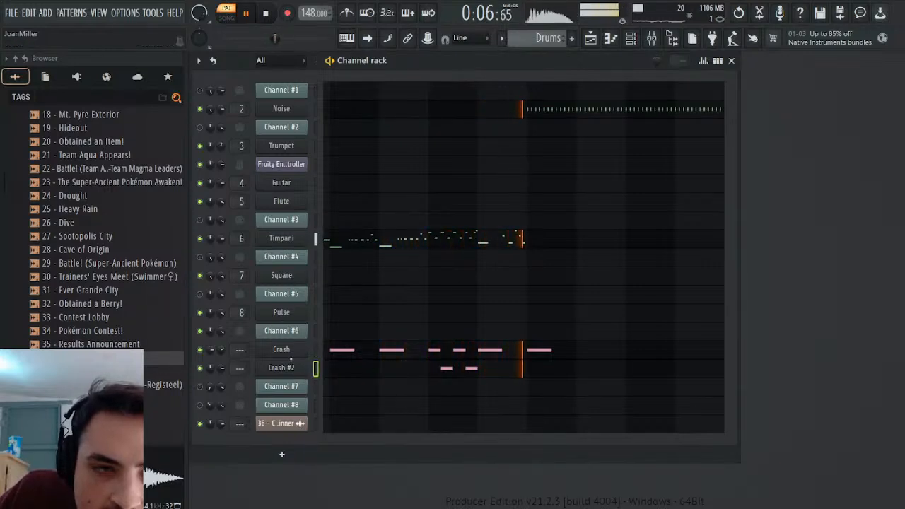
left_click(266, 14)
key("space")
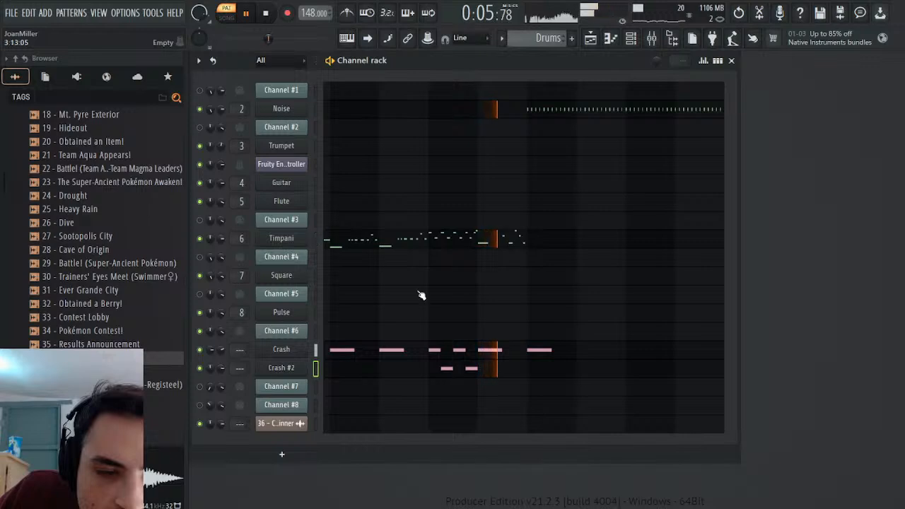
left_click(261, 14)
key("space")
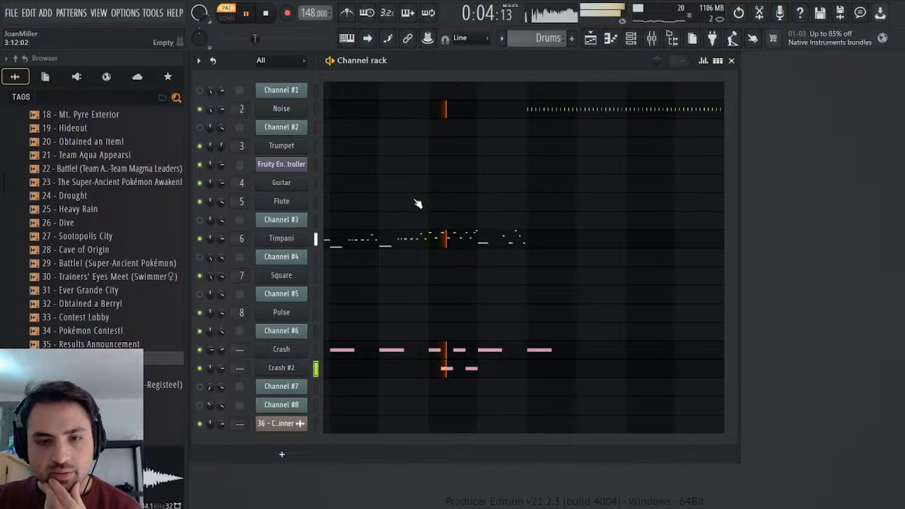
key("space")
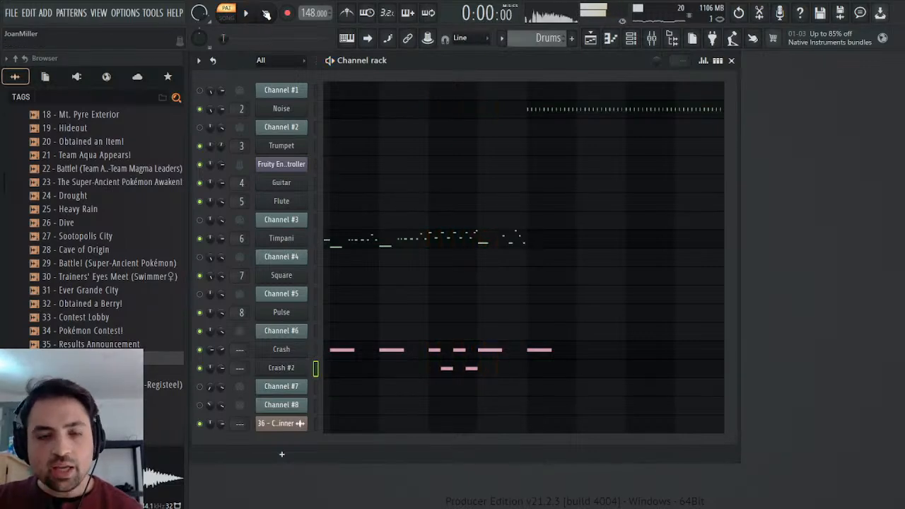
Set the pan of the 52:Chinese Cymbal and 49:[RND] Crash Cymbal drum keys in Crash #2 to RND.
left_click(296, 371)
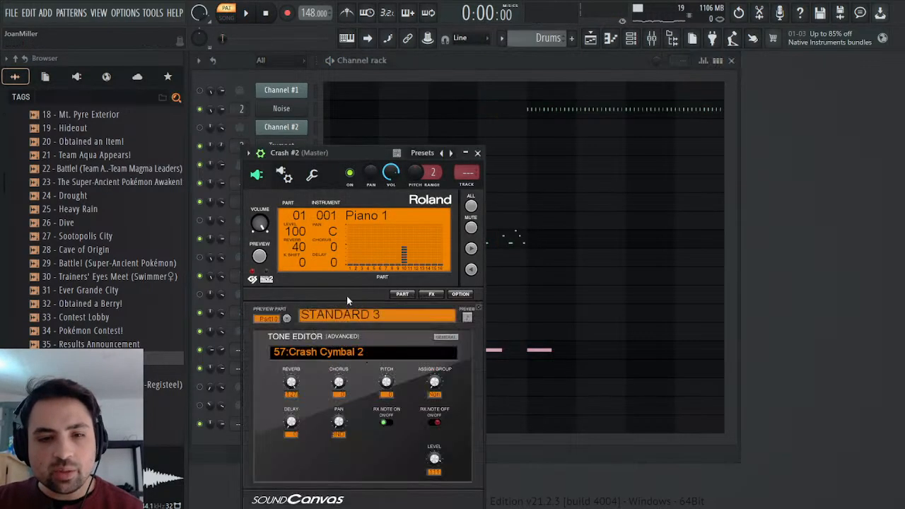
left_click(357, 352)
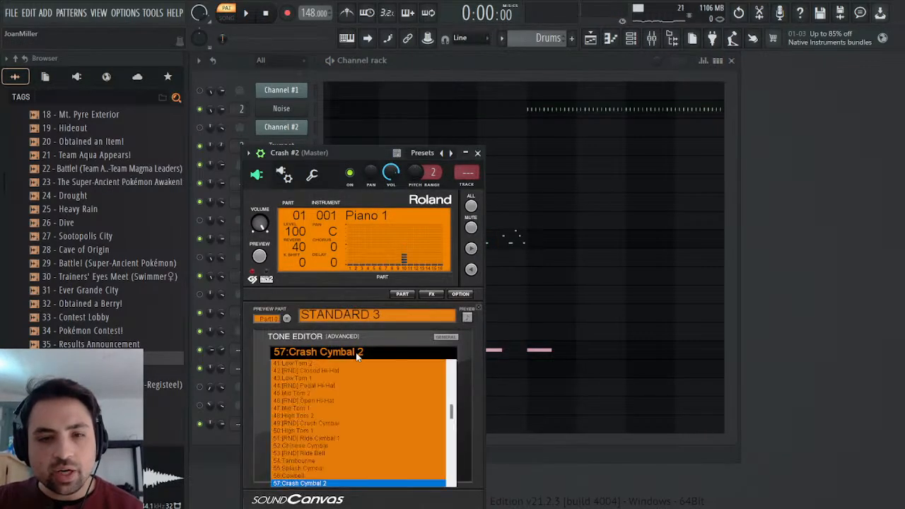
left_click(325, 446)
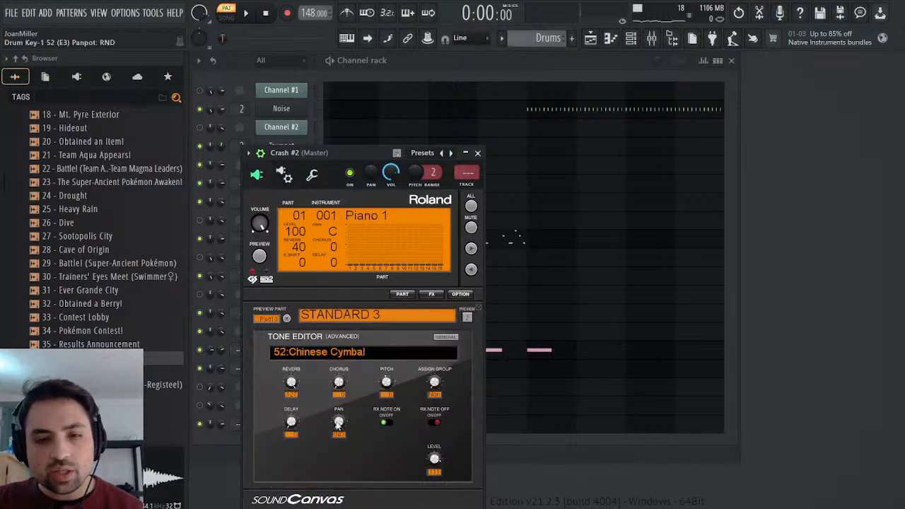
left_click(347, 348)
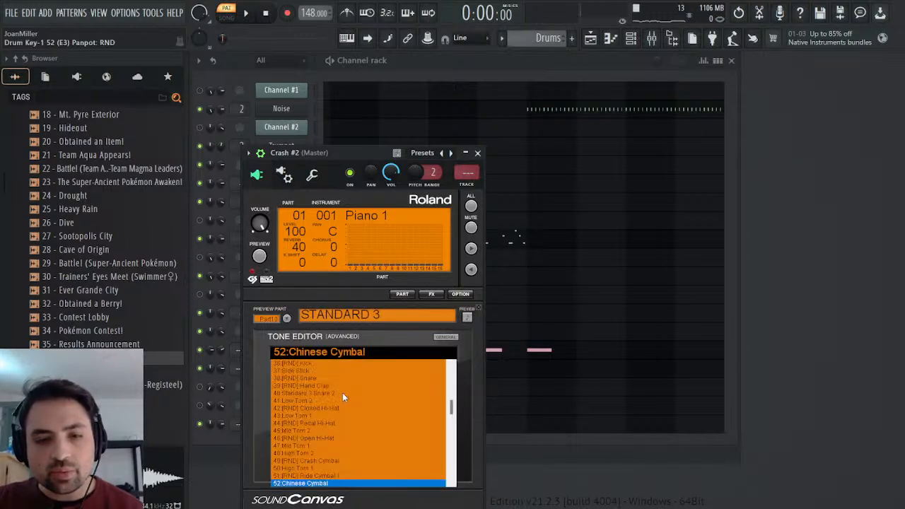
left_click(323, 461)
left_click_drag(338, 410, 338, 406)
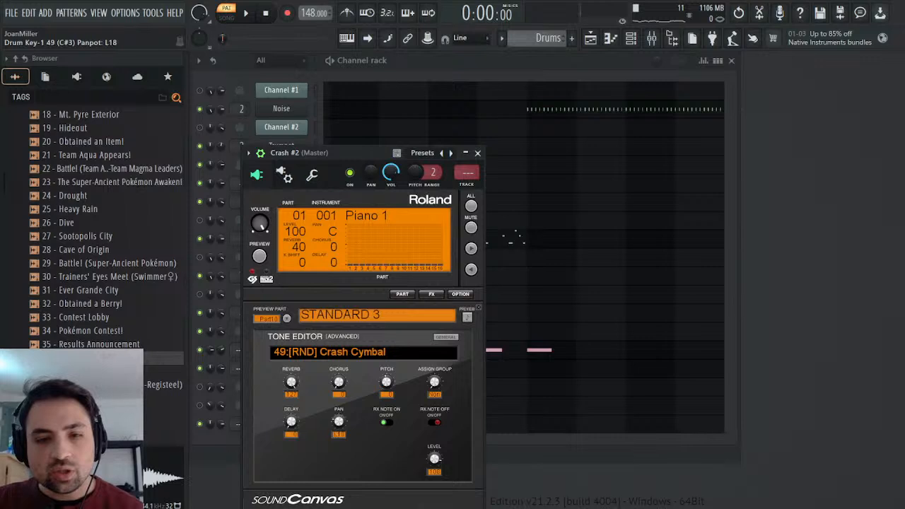
Play the Drums pattern to check the crash panning, then stop playback and close the Crash #2 plugin.
key("space")
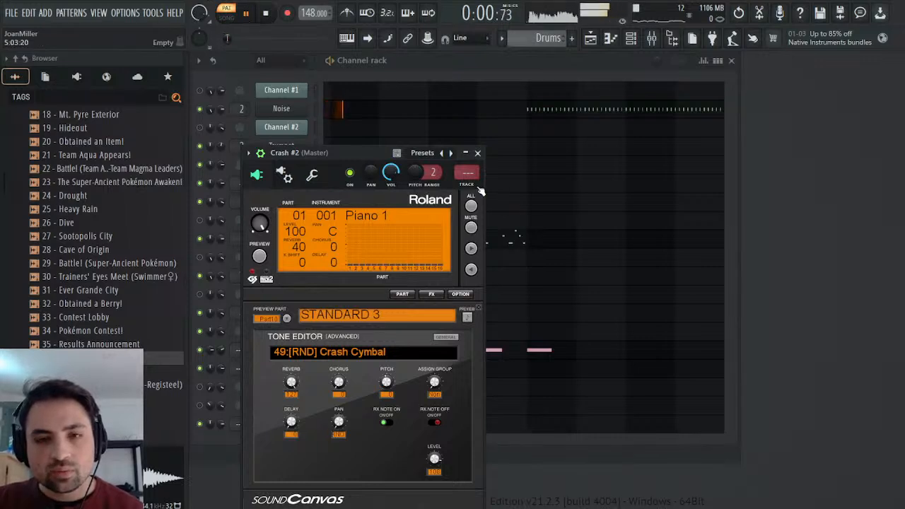
left_click(477, 153)
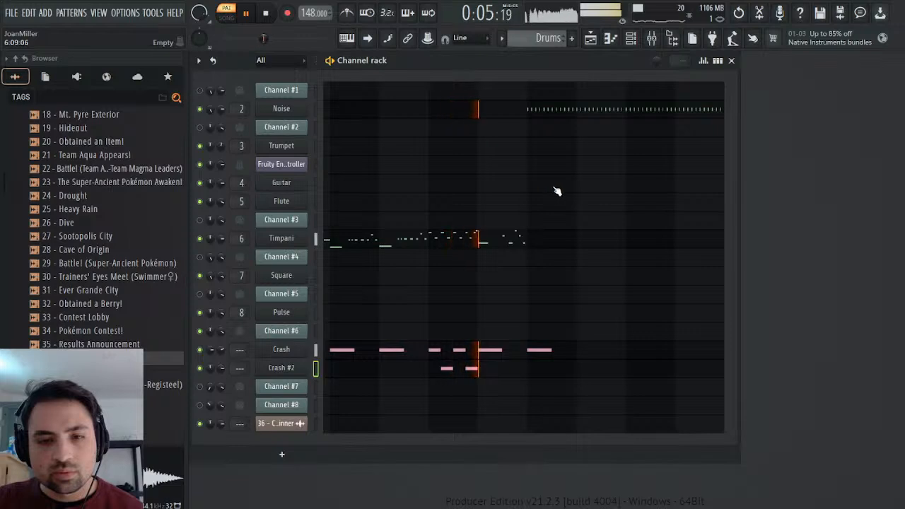
left_click(299, 367)
key("space")
left_click(478, 153)
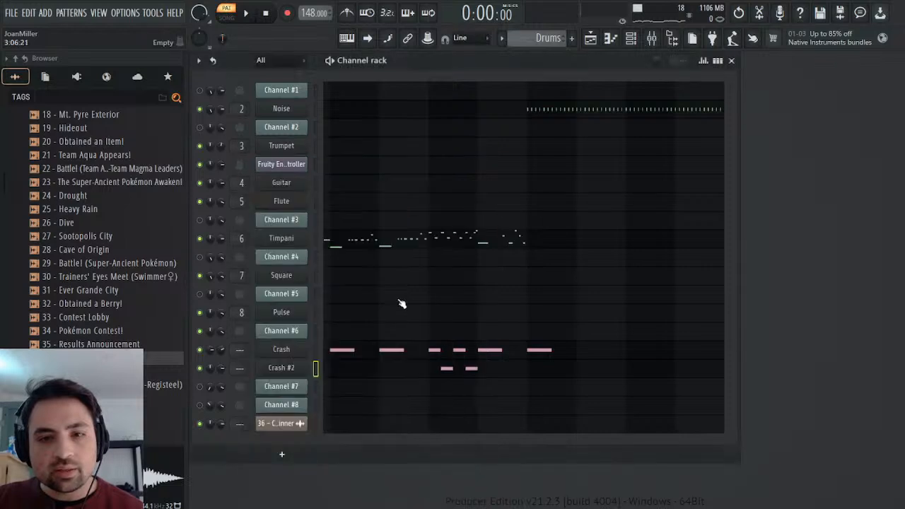
Try the Crash #2 channel panned off centre while playing the Drums pattern, then centre its panning again.
left_click(304, 369)
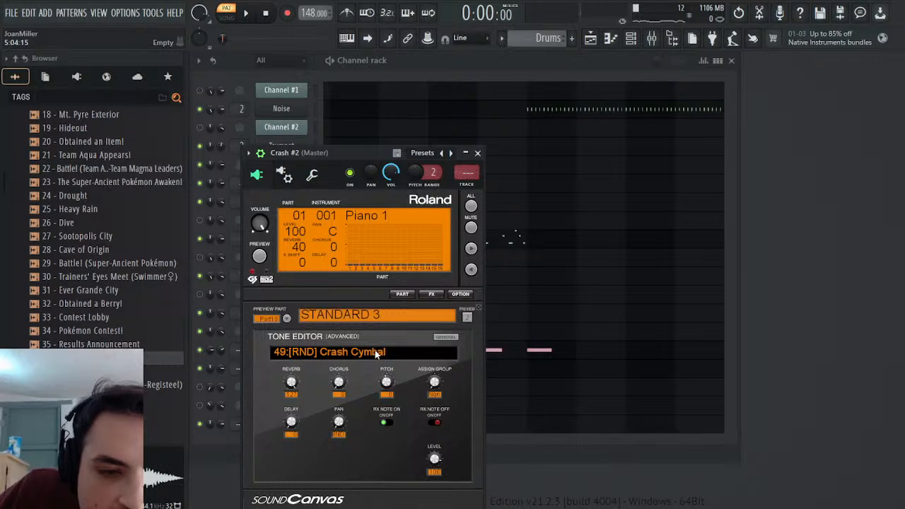
left_click(478, 153)
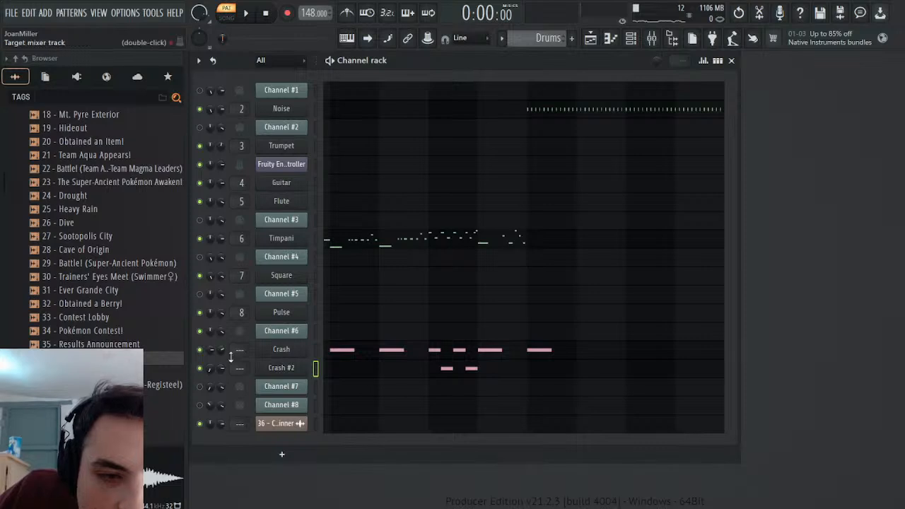
left_click(245, 15)
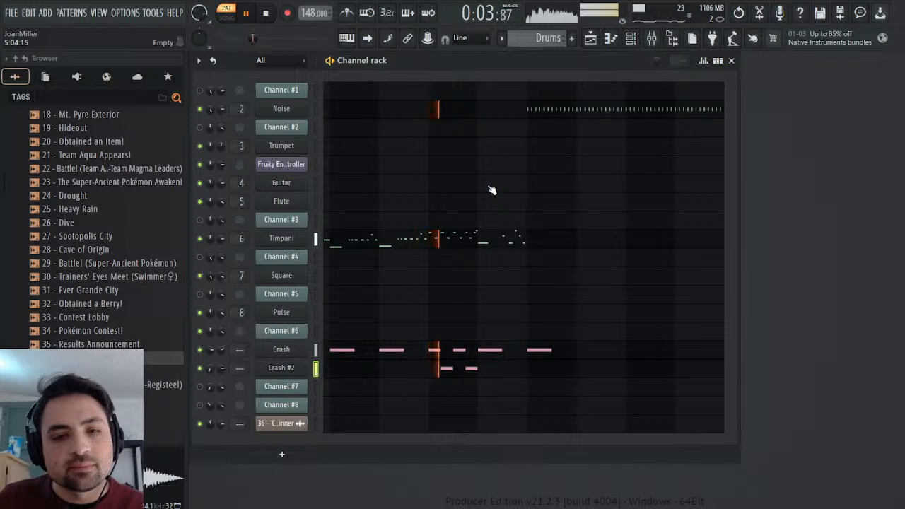
left_click(266, 16)
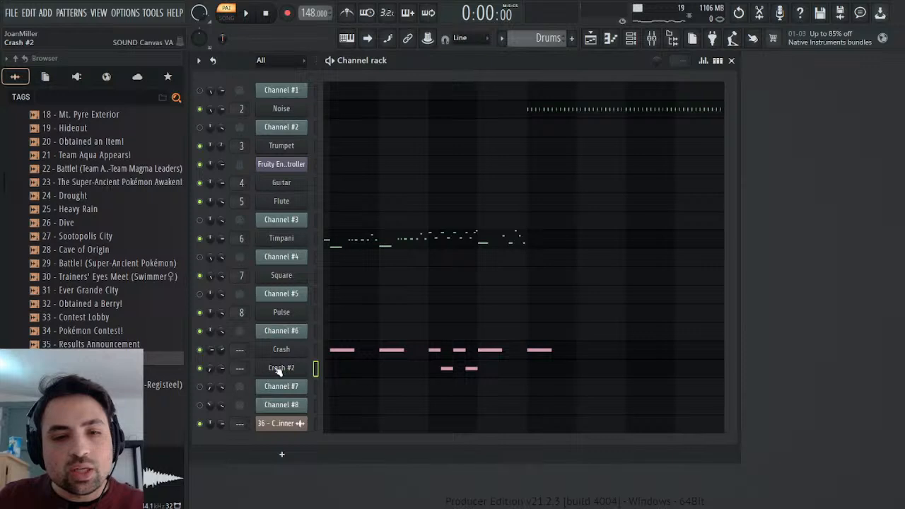
left_click(278, 370)
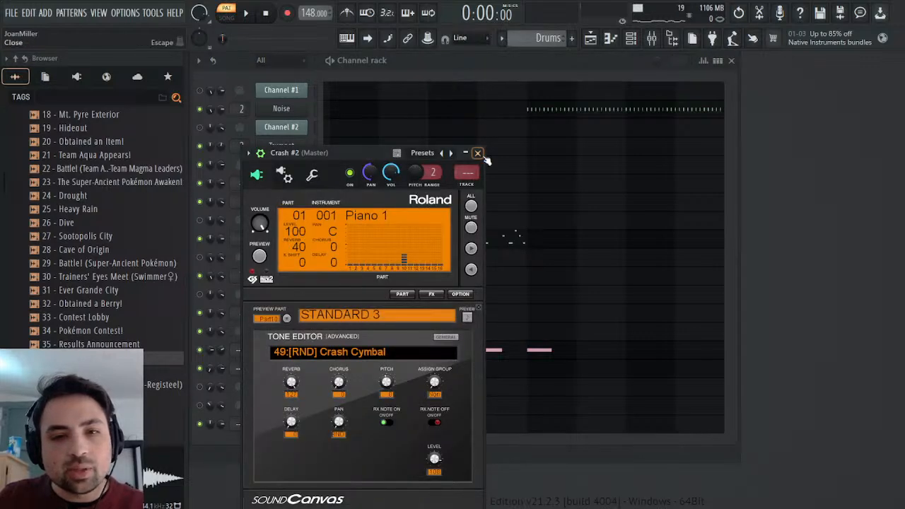
left_click(478, 153)
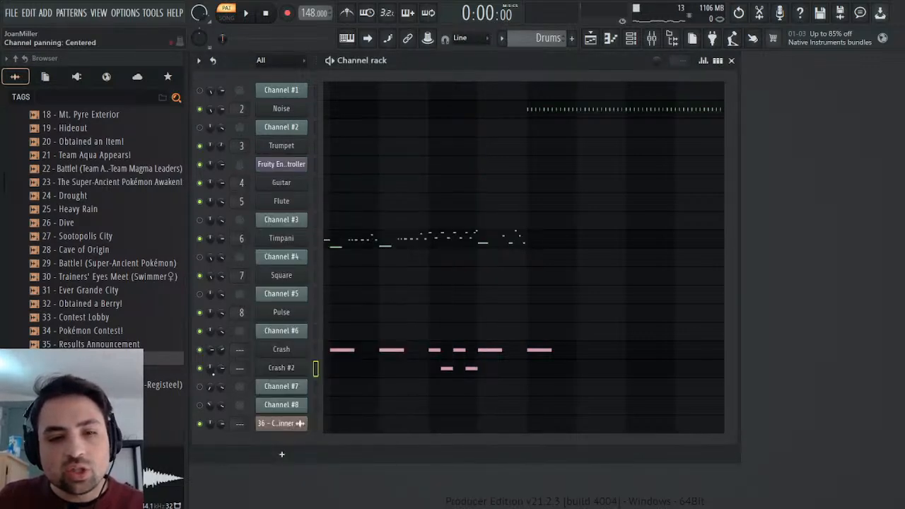
Try the 49:[RND] Crash Cymbal pan at centre, check the 48:High Tom 2 drum key, and return the crash's pan to RND.
left_click(281, 369)
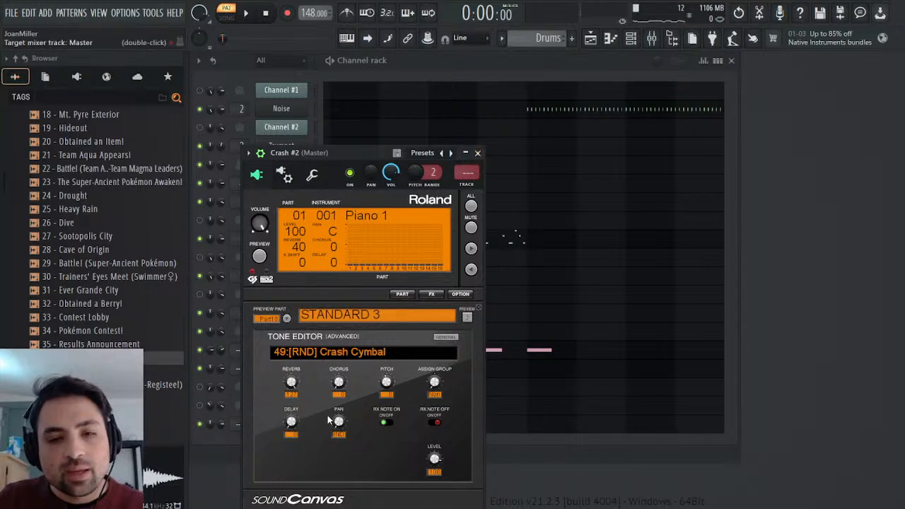
left_click_drag(338, 421, 339, 413)
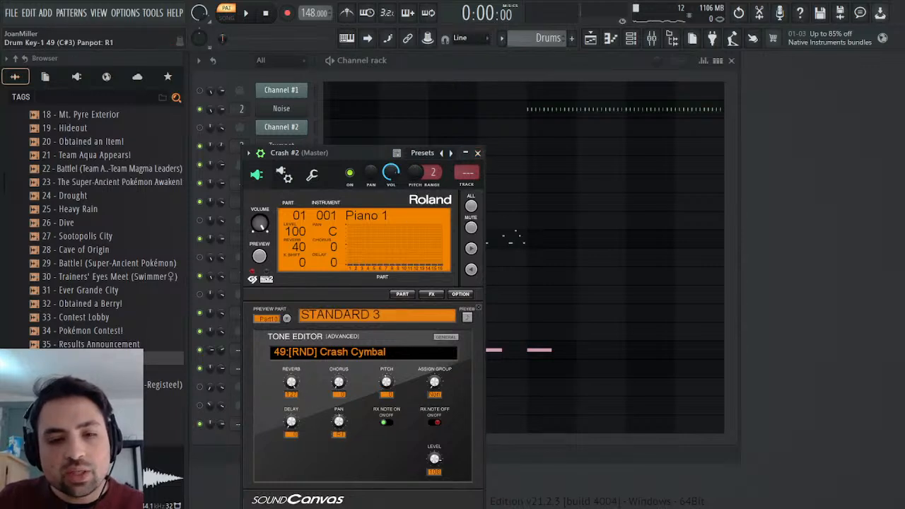
left_click(363, 357)
scroll(321, 474, "down", 2)
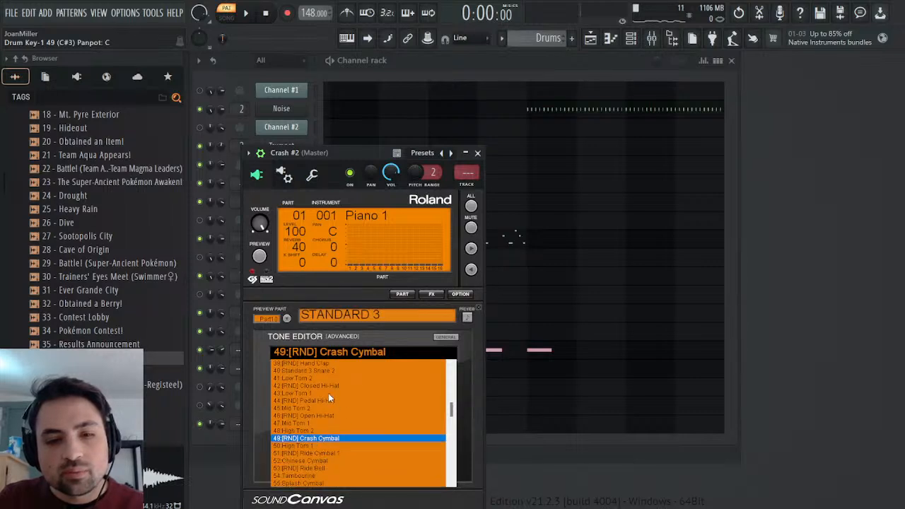
left_click(322, 432)
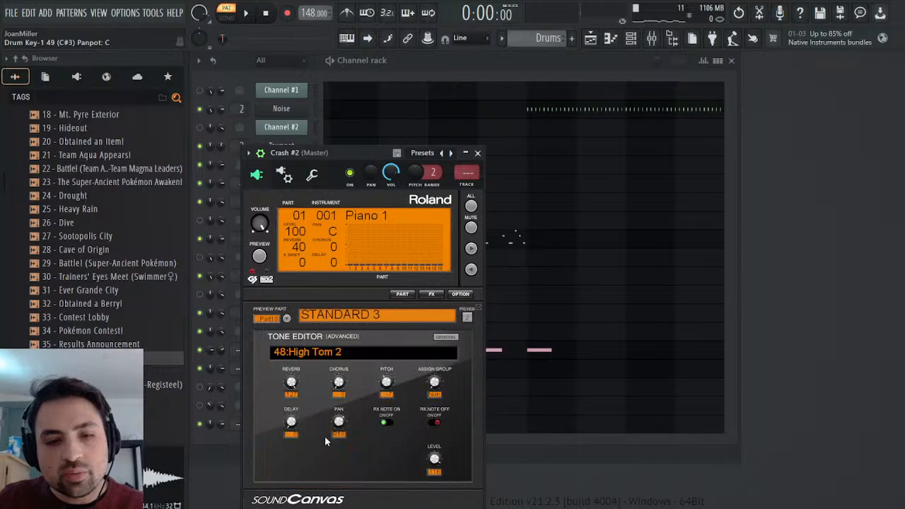
left_click(335, 354)
scroll(321, 440, "down", 1)
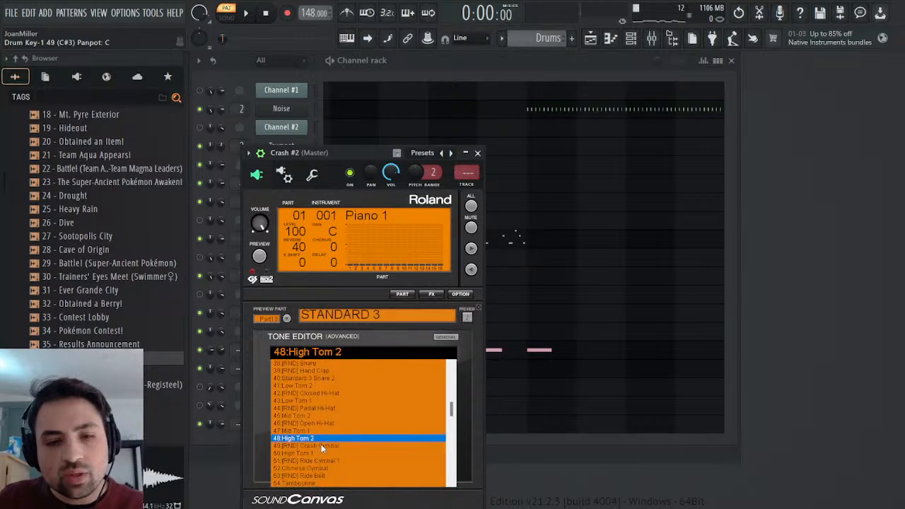
left_click(320, 444)
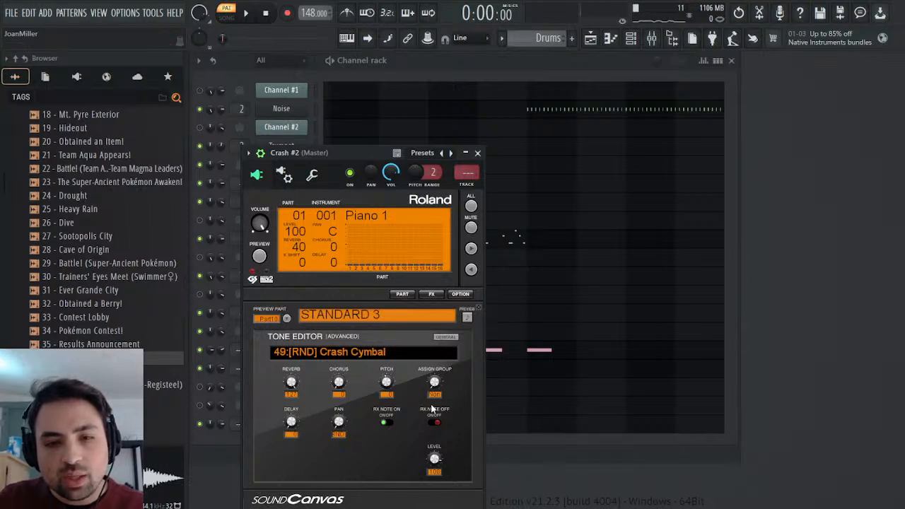
Set the pan in Crash #2's general tone editor to RND and replay the Drums pattern.
left_click(445, 337)
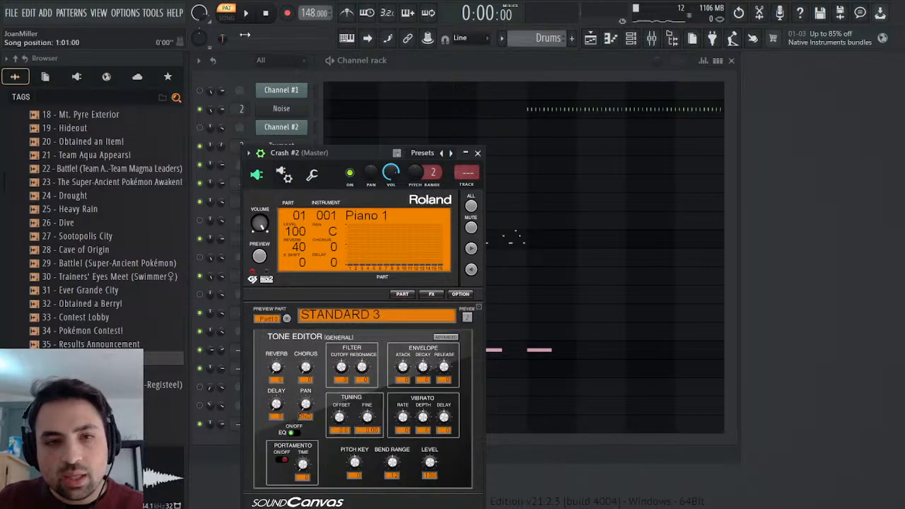
key("space")
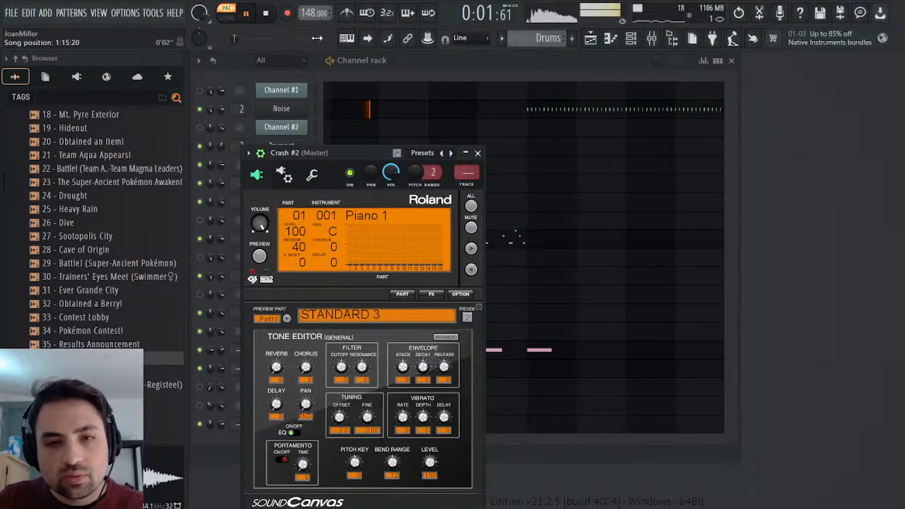
Listen to the Drums pattern while checking Crash #2's settings, then close its plugin and stop playback.
left_click(478, 152)
left_click(297, 366)
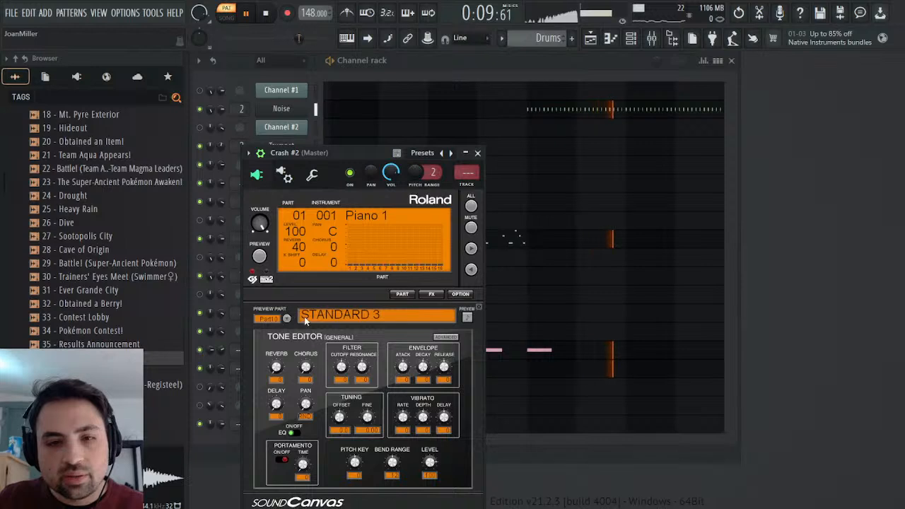
left_click(478, 153)
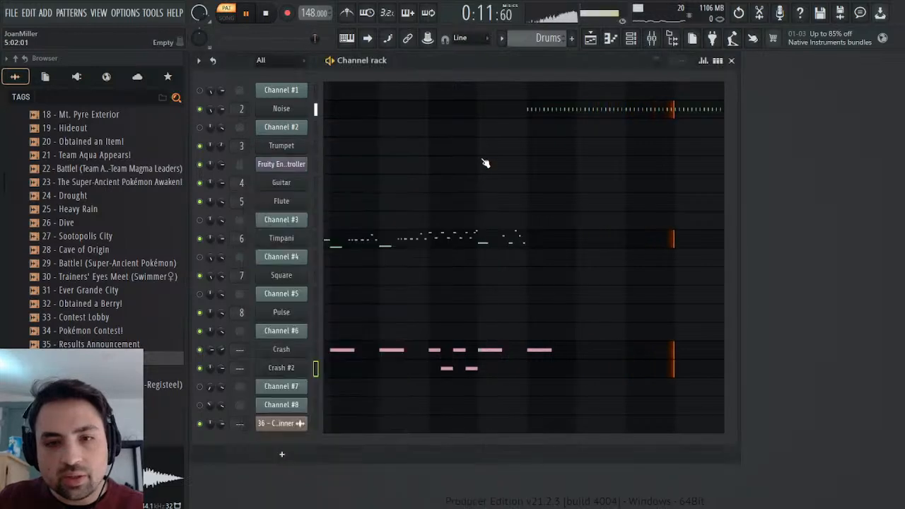
left_click(268, 16)
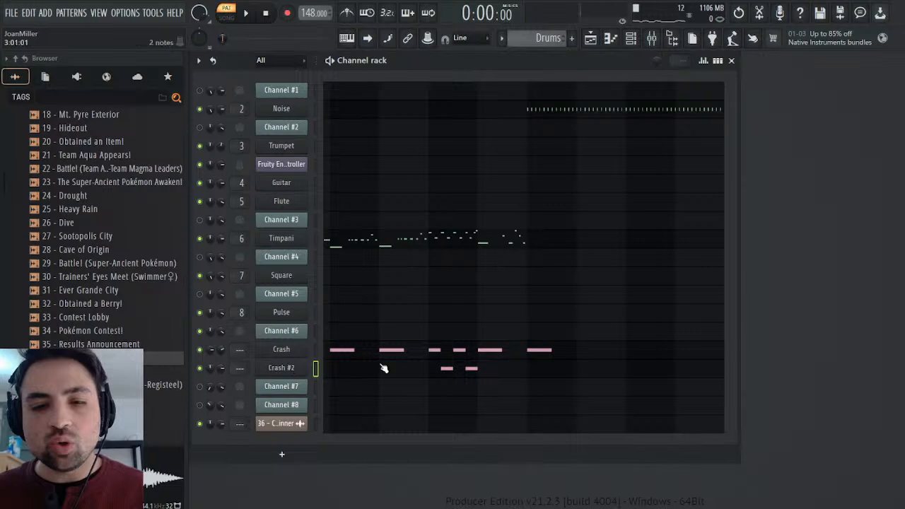
Audition the first A4 note of Crash #2 repeatedly in its piano roll to compare the random panning.
left_click(419, 372)
left_click(621, 280)
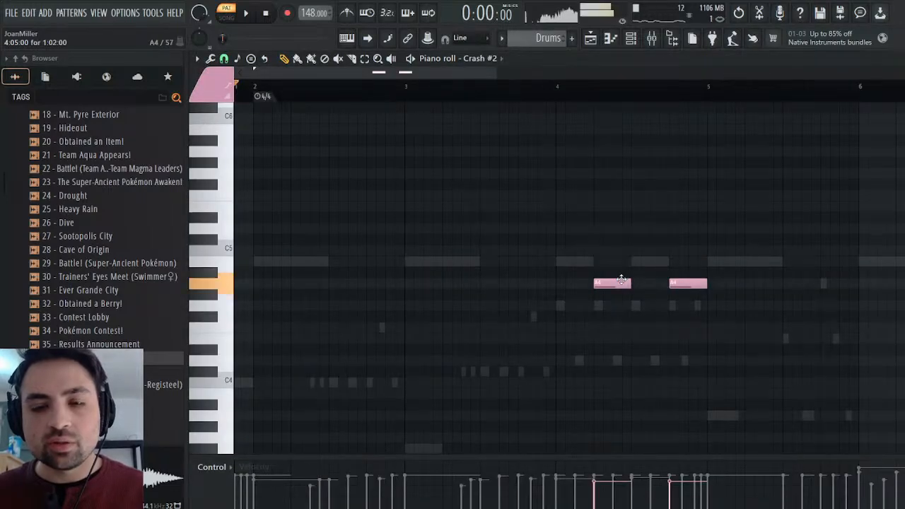
left_click(622, 281)
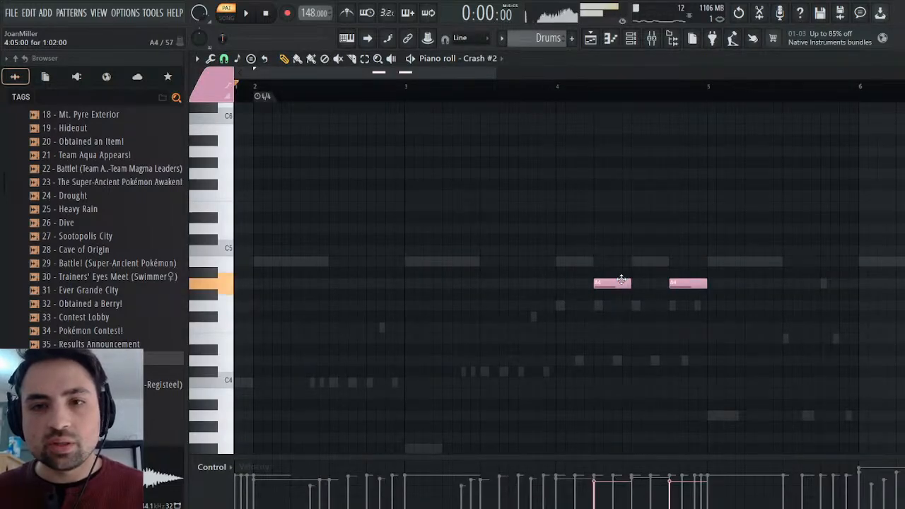
left_click(622, 280)
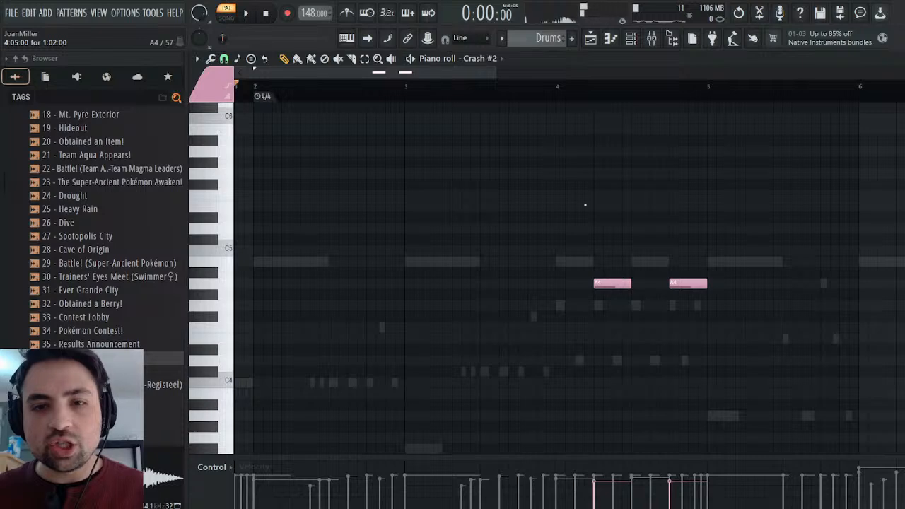
left_click(614, 283)
left_click(614, 285)
left_click(620, 283)
left_click(620, 283)
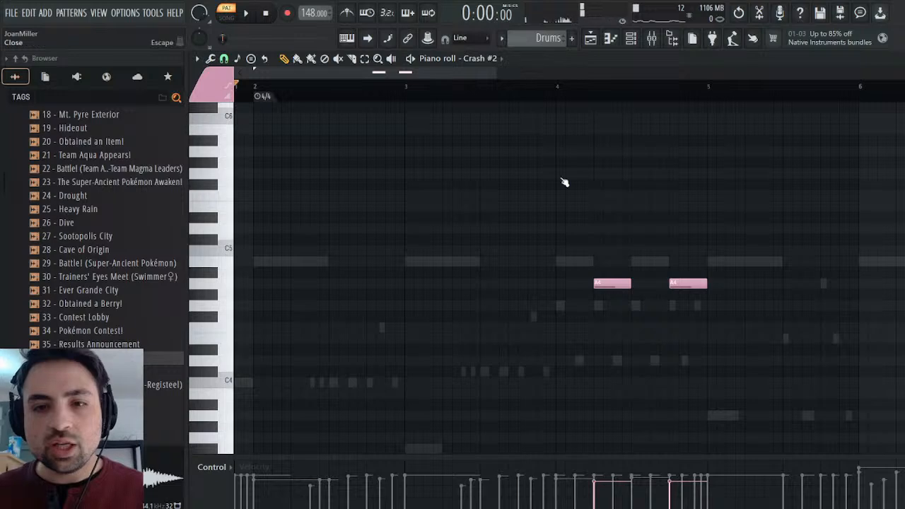
left_click(606, 283)
left_click(606, 284)
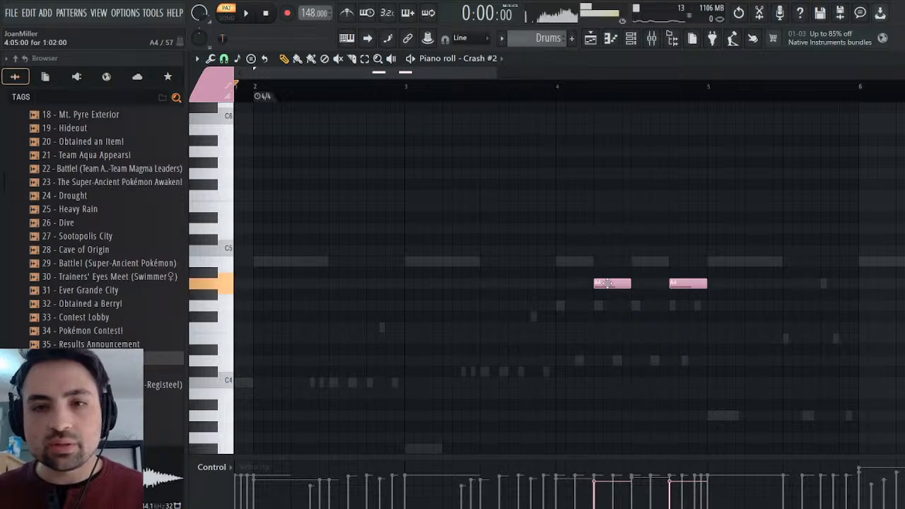
key("F7")
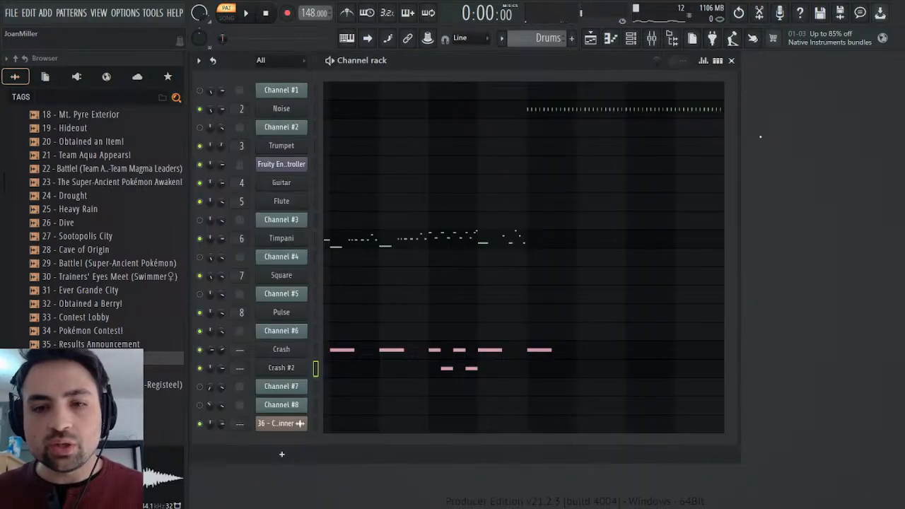
Examine Crash #2's EFX, chorus and EQ pages, and return to the tone editor of part 10, STANDARD 3.
left_click(281, 368)
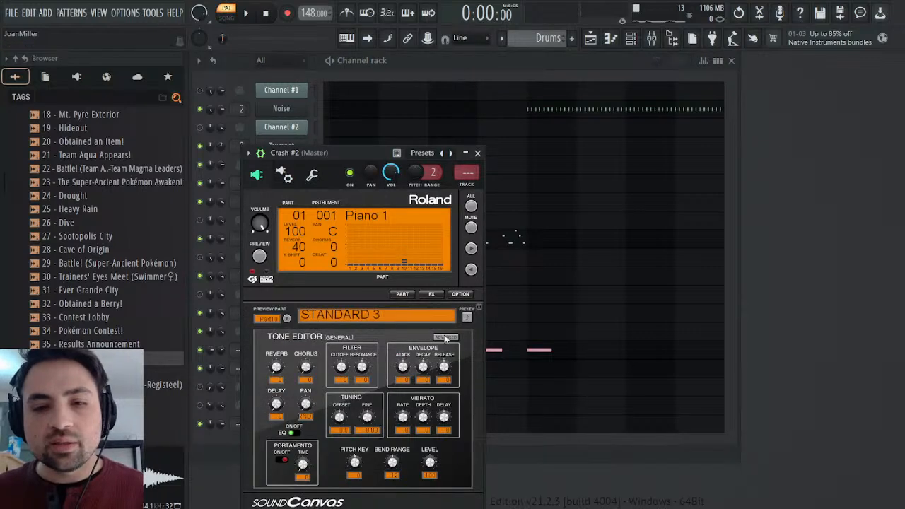
left_click(433, 295)
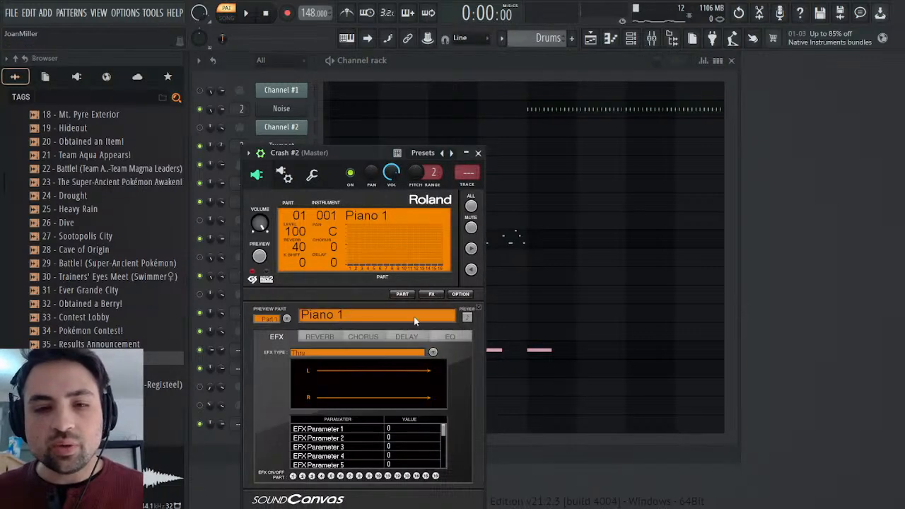
left_click(352, 337)
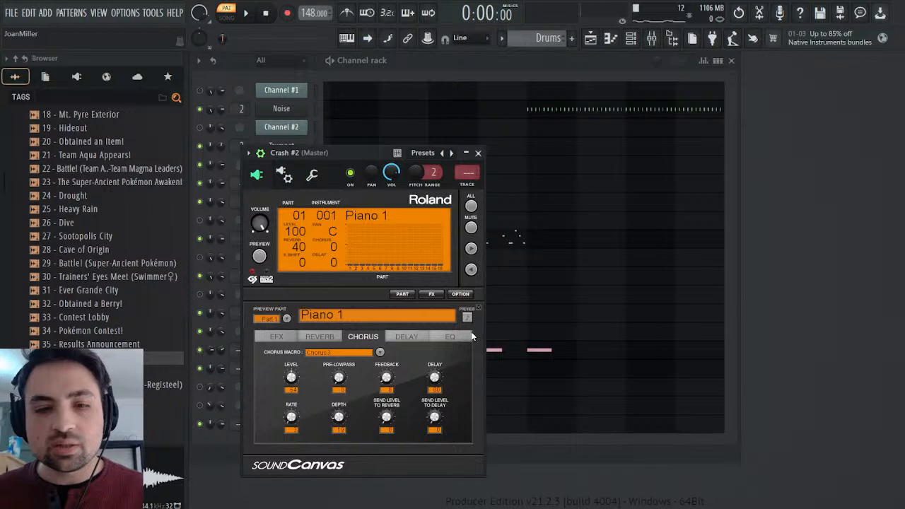
left_click(449, 337)
left_click(263, 338)
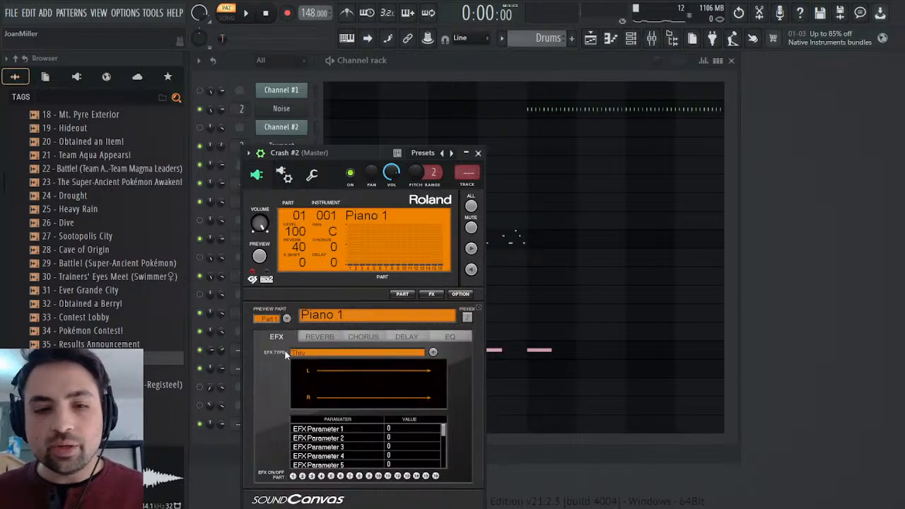
left_click(270, 414)
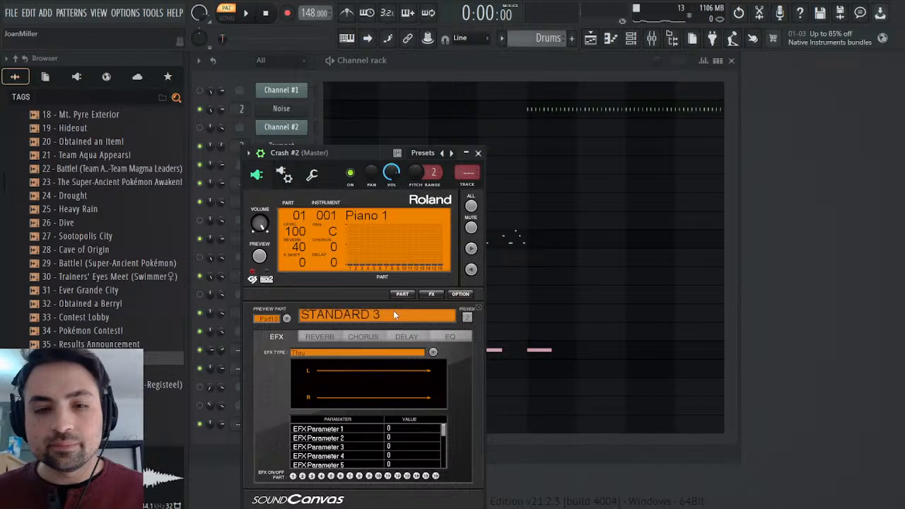
left_click(479, 307)
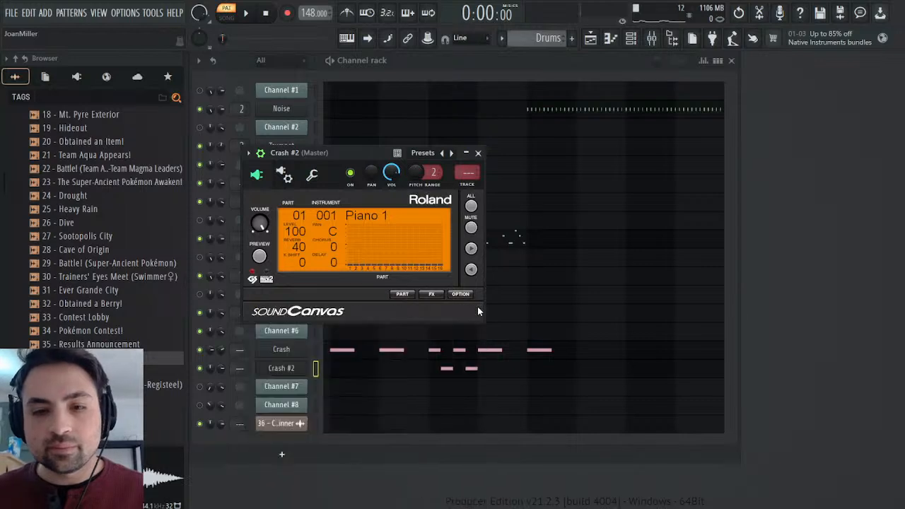
left_click(402, 294)
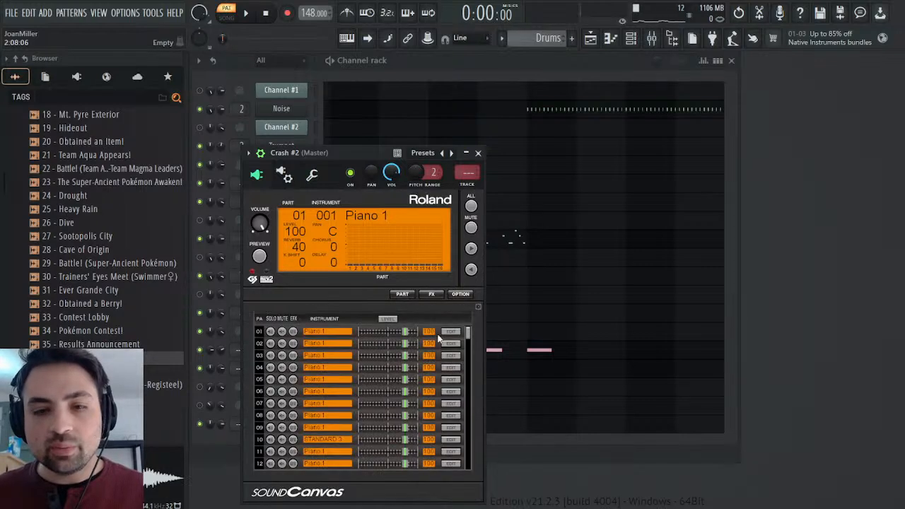
left_click(447, 440)
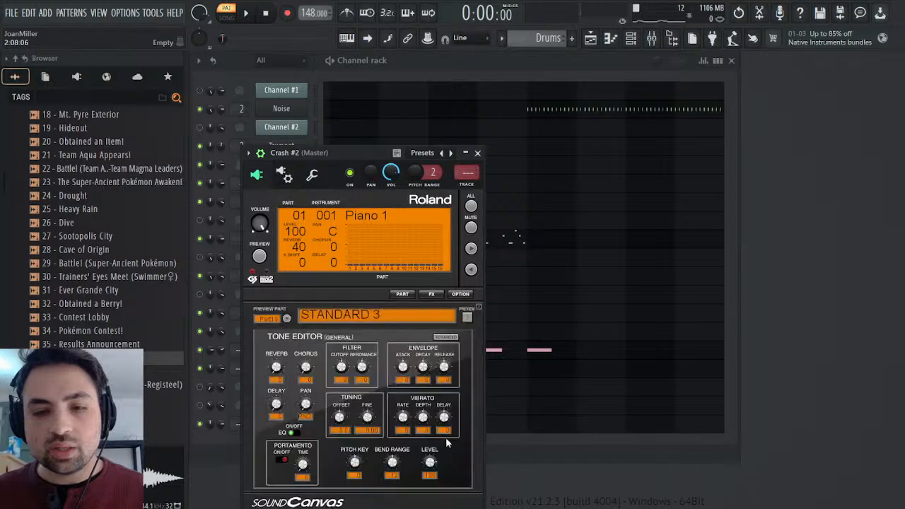
Load Edison on the Master mixer track, arm it to record on input, and clear the mixer and Crash #2 windows away.
left_click(652, 39)
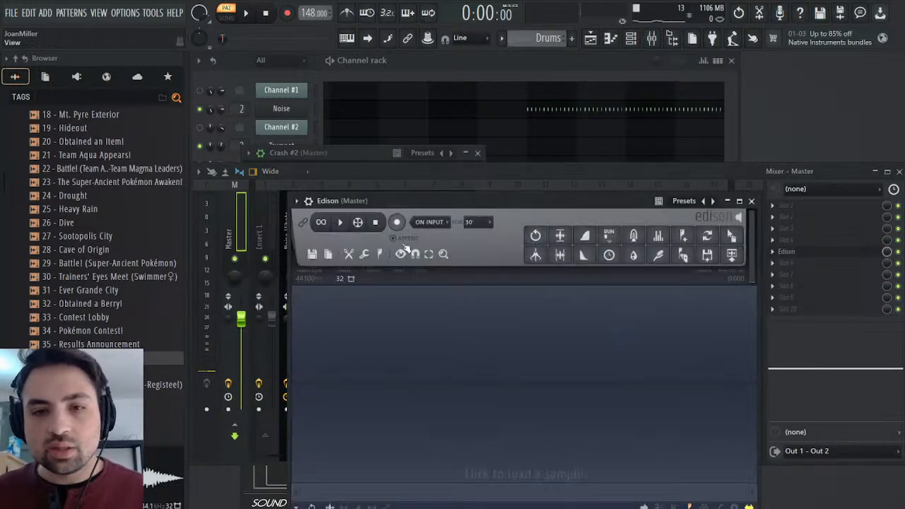
left_click(397, 222)
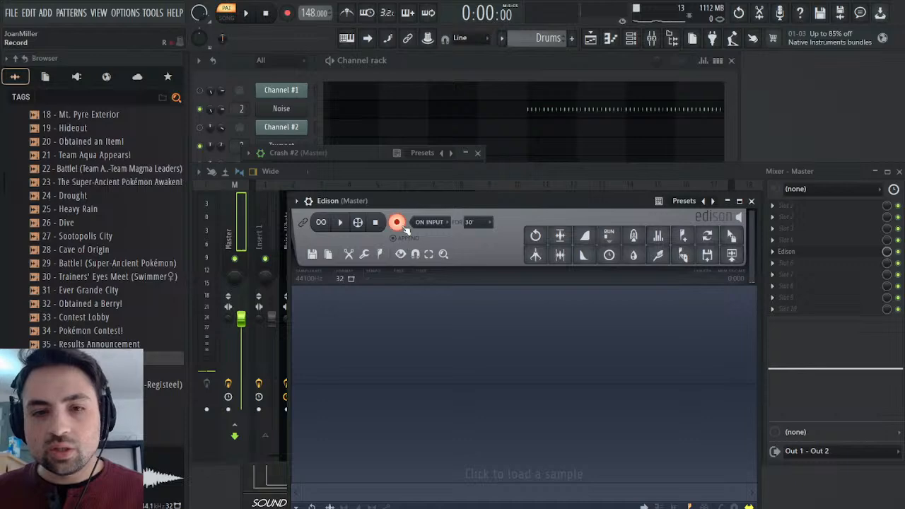
left_click(898, 171)
left_click_drag(360, 179, 784, 121)
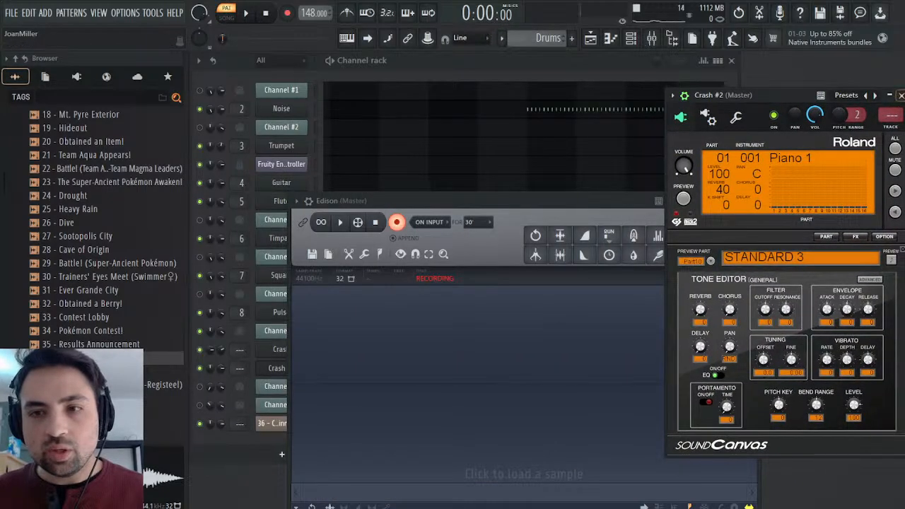
left_click(900, 95)
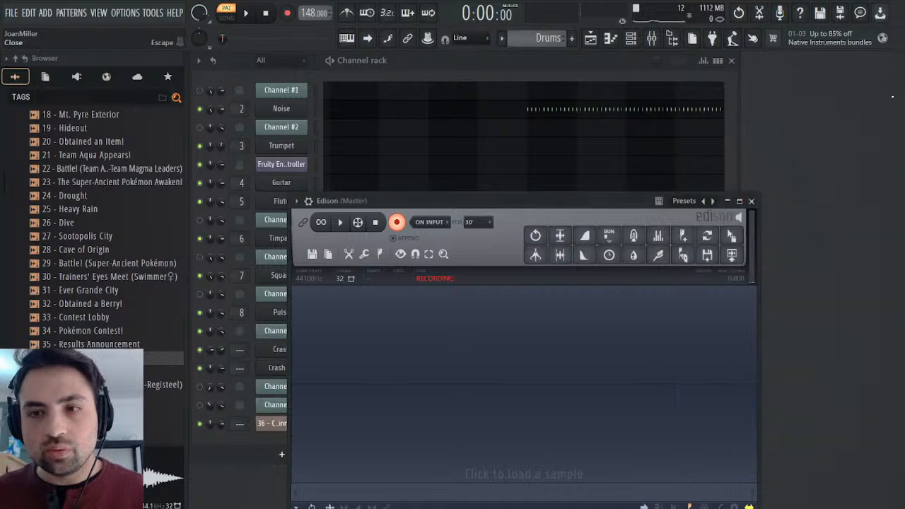
left_click_drag(519, 200, 775, 145)
Record Crash #2's first A4 note into Edison by auditioning it in the piano roll, and stop the recording.
left_click(420, 381)
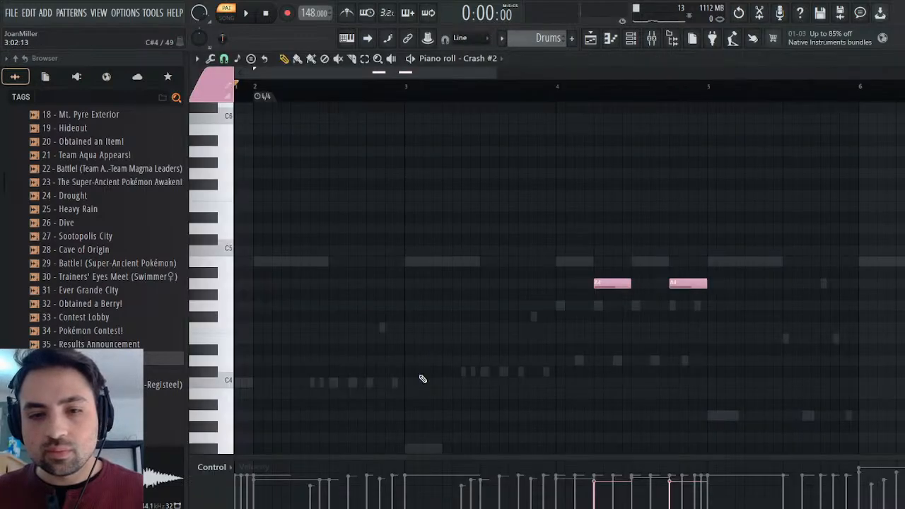
left_click(609, 282)
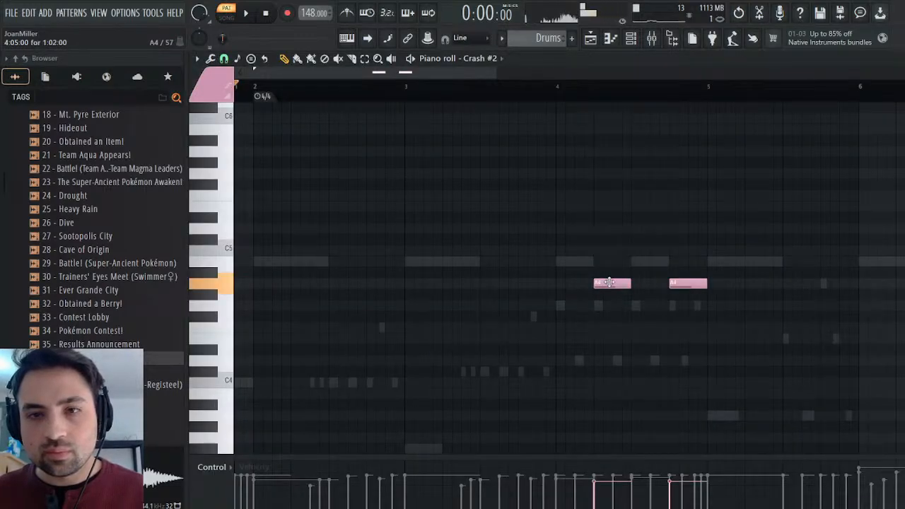
left_click(899, 59)
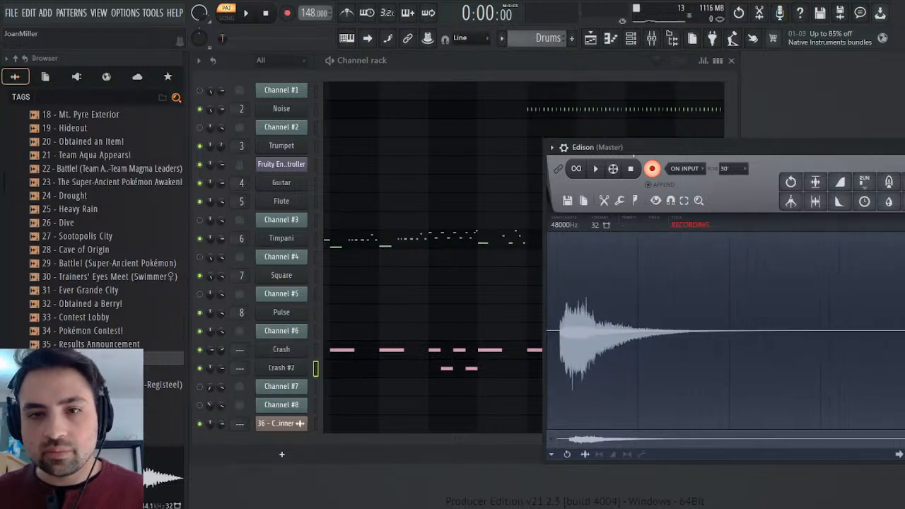
left_click(651, 169)
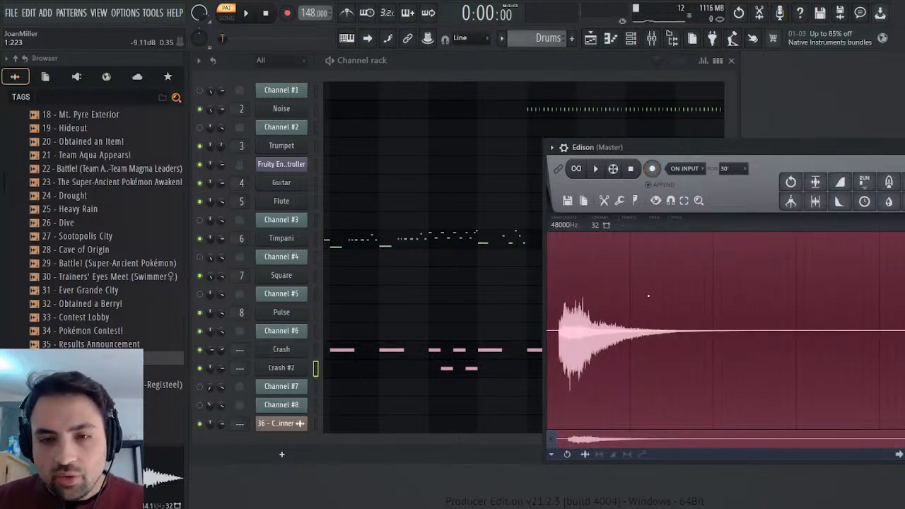
Convert the recorded crash to mono from its louder channel, undoing the attempt with the quieter one, and normalize it.
left_click(673, 472)
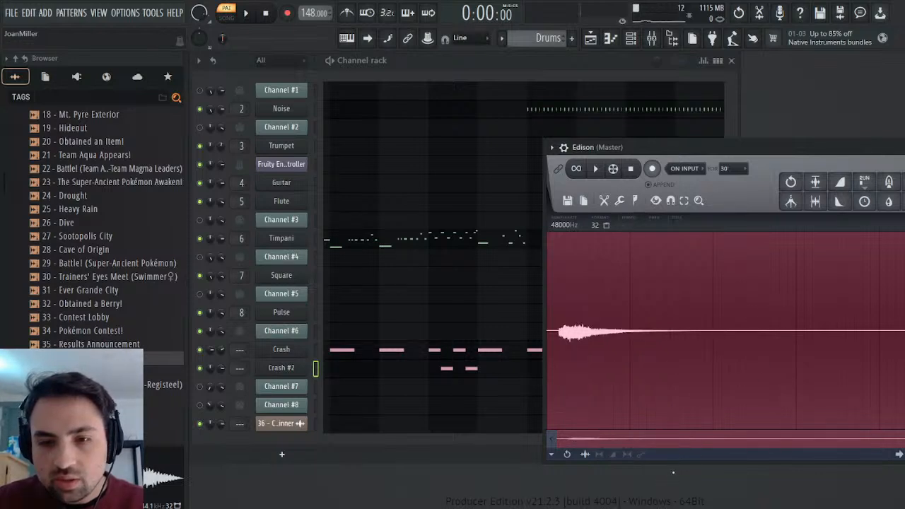
left_click(791, 181)
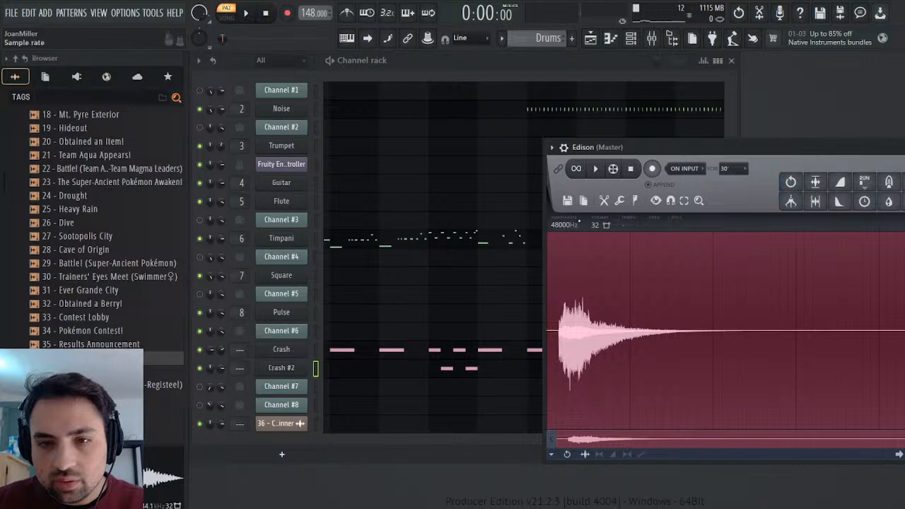
left_click(636, 476)
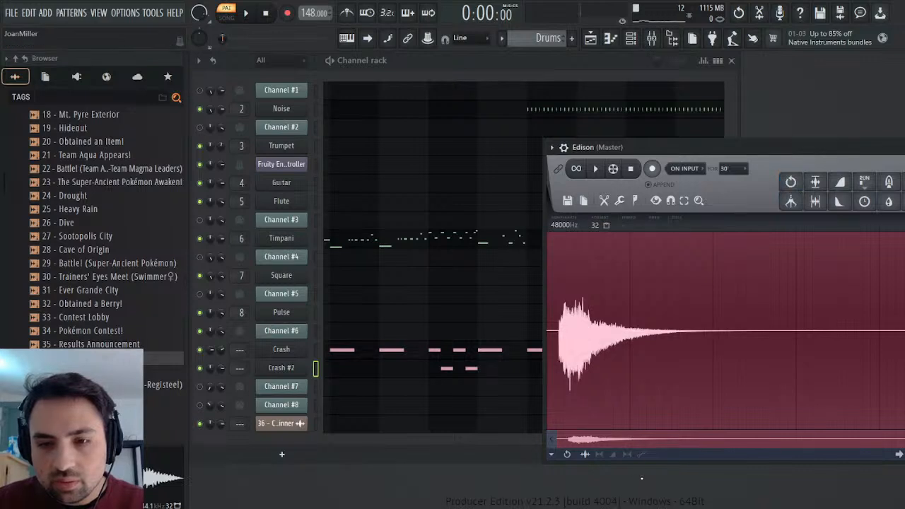
left_click(815, 182)
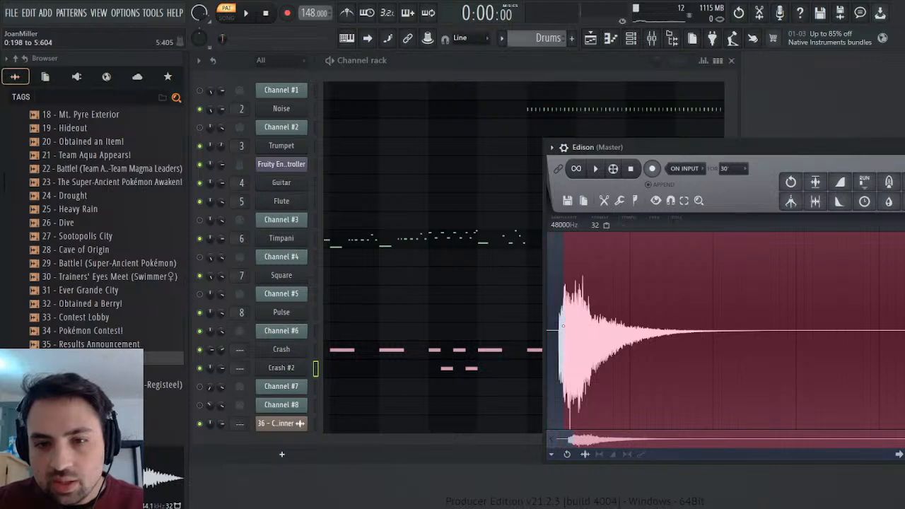
Trim the beginning and part of the silent tail off the recorded crash, and preview the sample.
left_click_drag(548, 329, 571, 330)
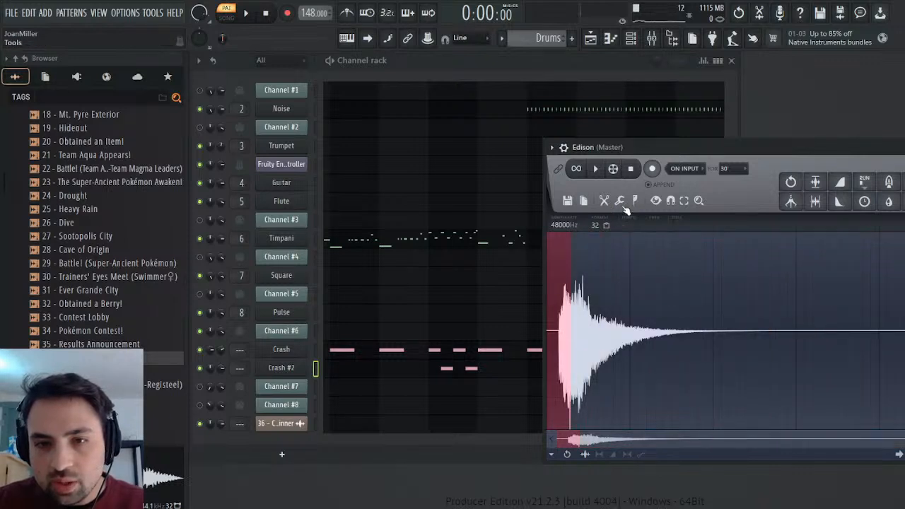
key("Delete")
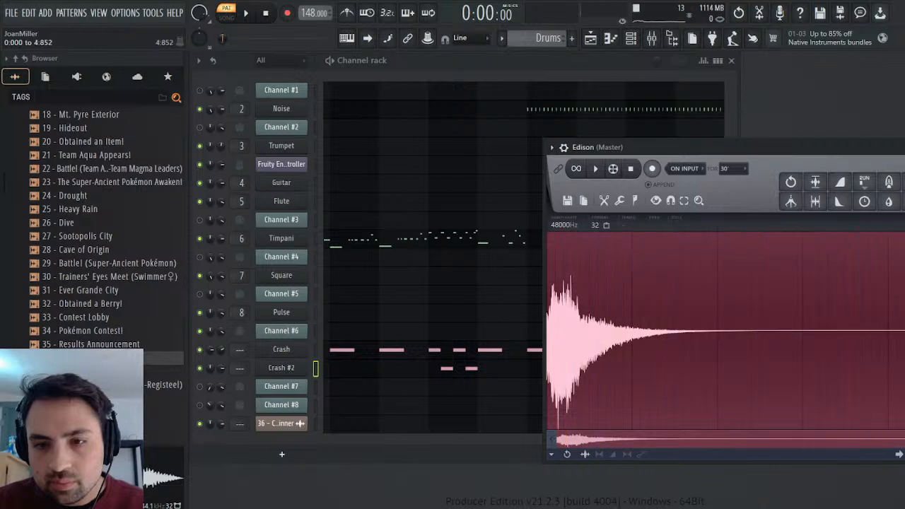
key("Delete")
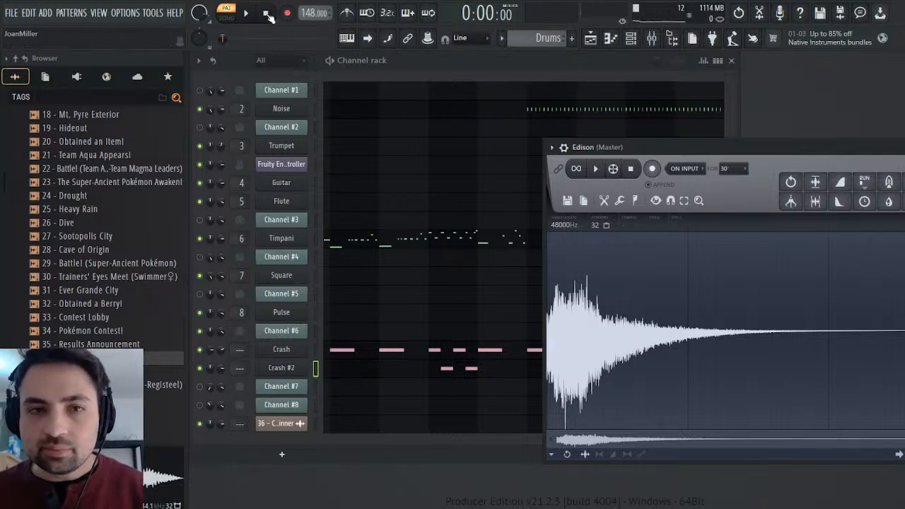
key("space")
key("space")
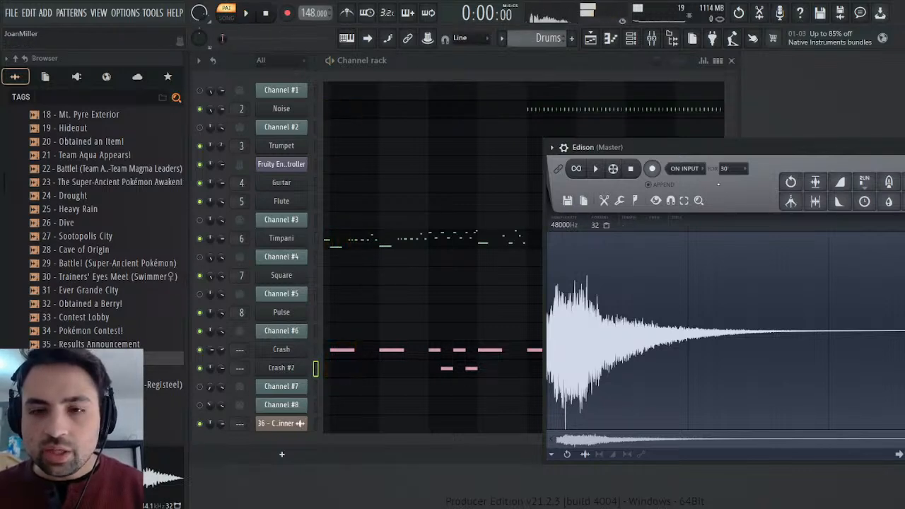
Add the edited crash recording as a new channel below Crash #2, and cut the notes from Crash #2.
left_click_drag(841, 147, 792, 142)
left_click_drag(890, 198, 292, 383)
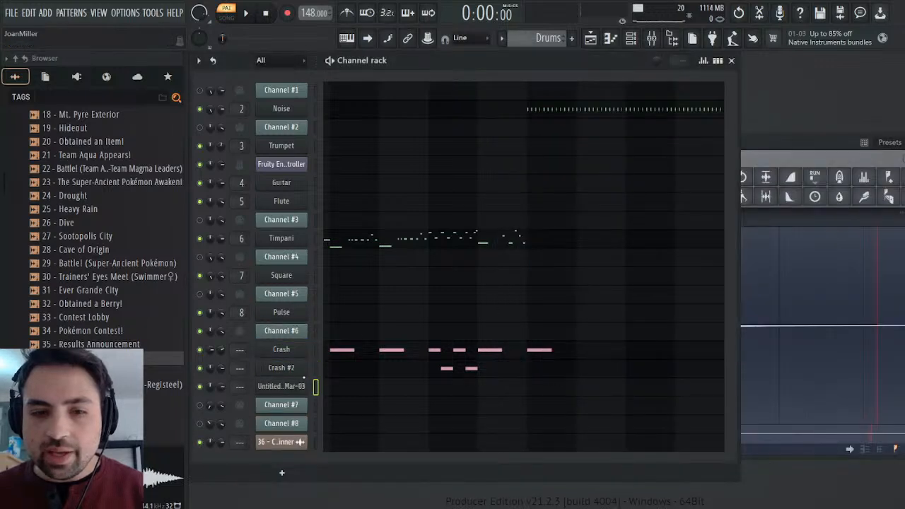
key("ctrl+x")
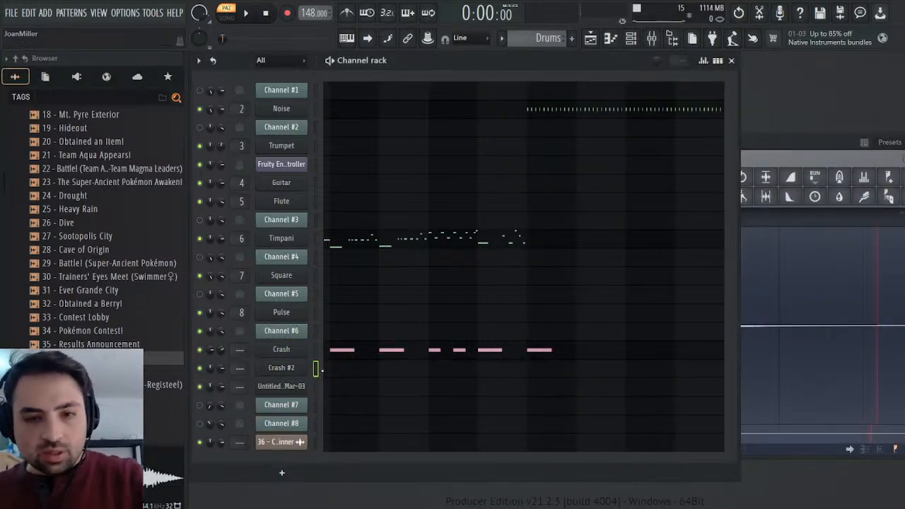
Paste the cut notes into the recorded crash channel, rename Crash #2 to Drums, and rename the recording's channel to Crash 2.
left_click(315, 388)
left_click(302, 369)
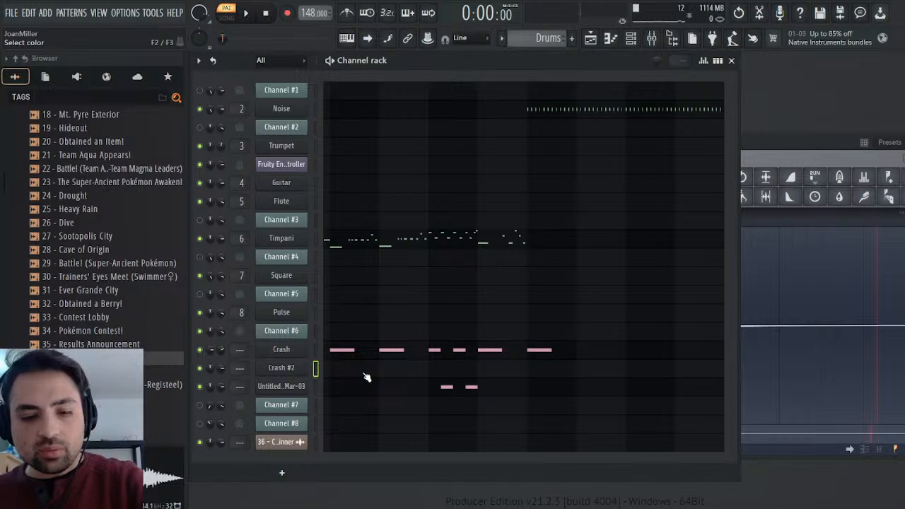
type("Drums")
key("Return")
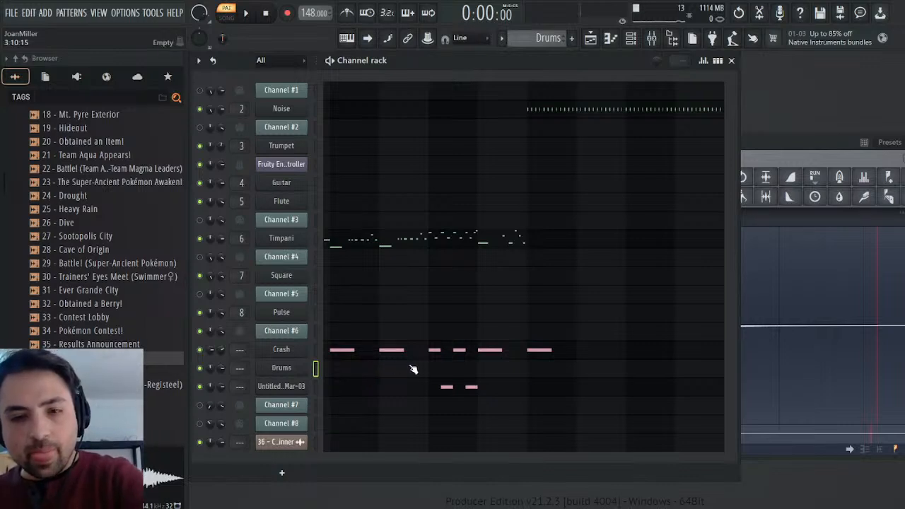
right_click(296, 387)
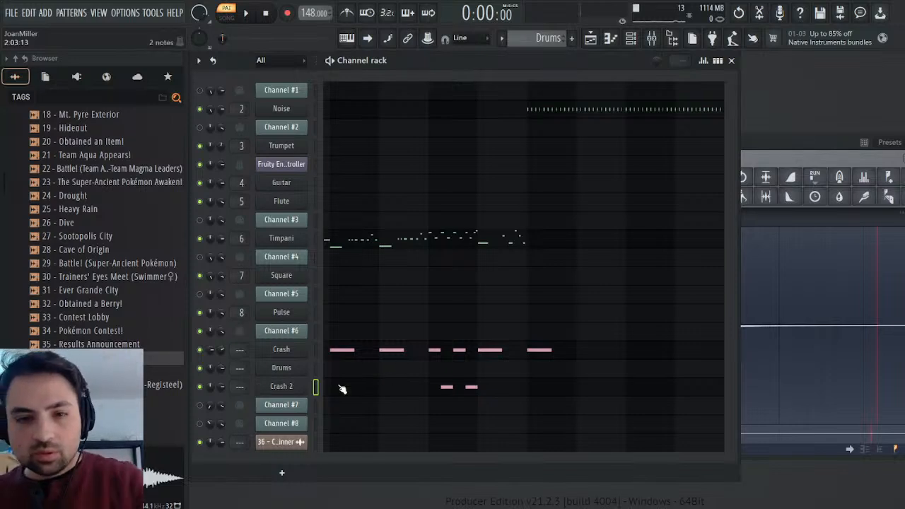
left_click(295, 388)
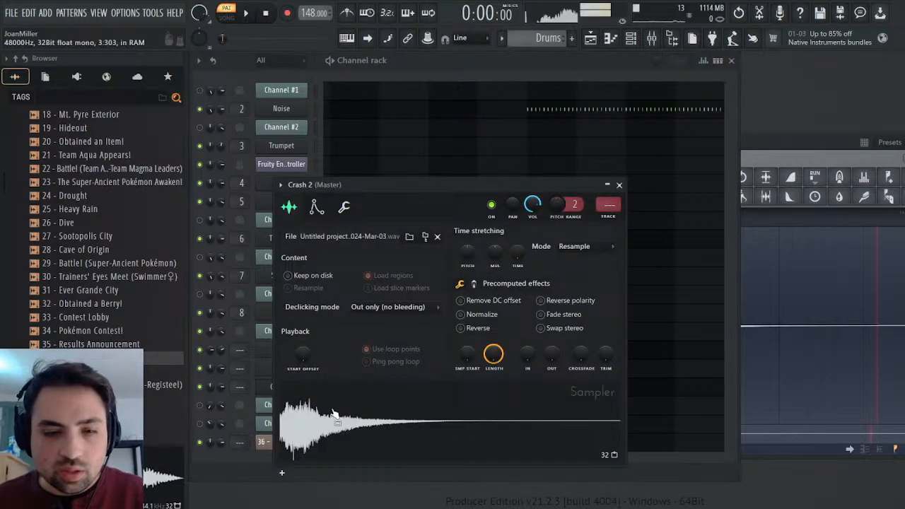
left_click(619, 185)
Transpose both Crash 2 notes up to C5 in the piano roll.
key("space")
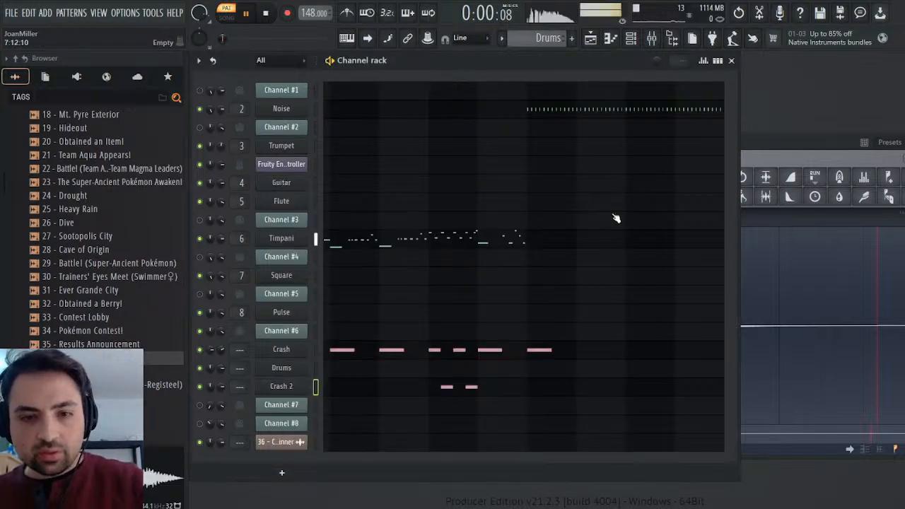
left_click(442, 382)
key("space")
left_click_drag(606, 283, 759, 293)
key("Up")
key("Up")
key("Up")
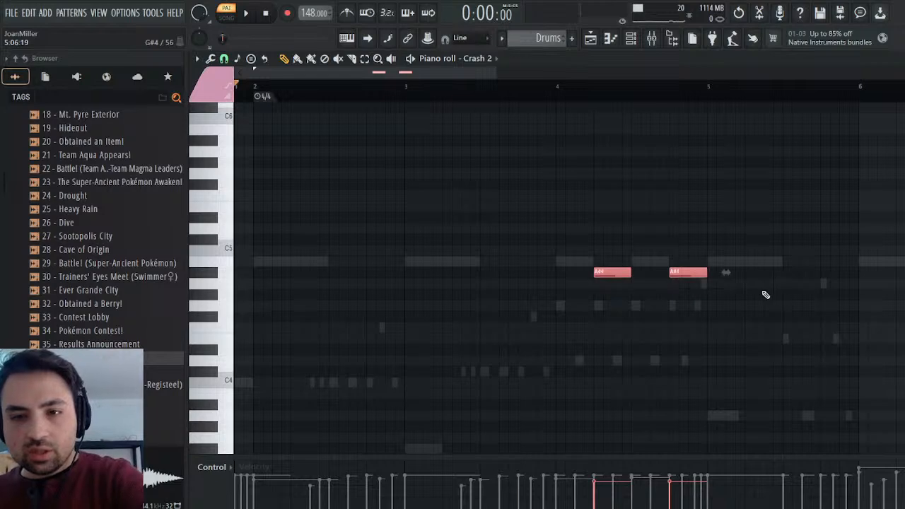
Play the Drums pattern to audition the transposed Crash 2 notes.
key("space")
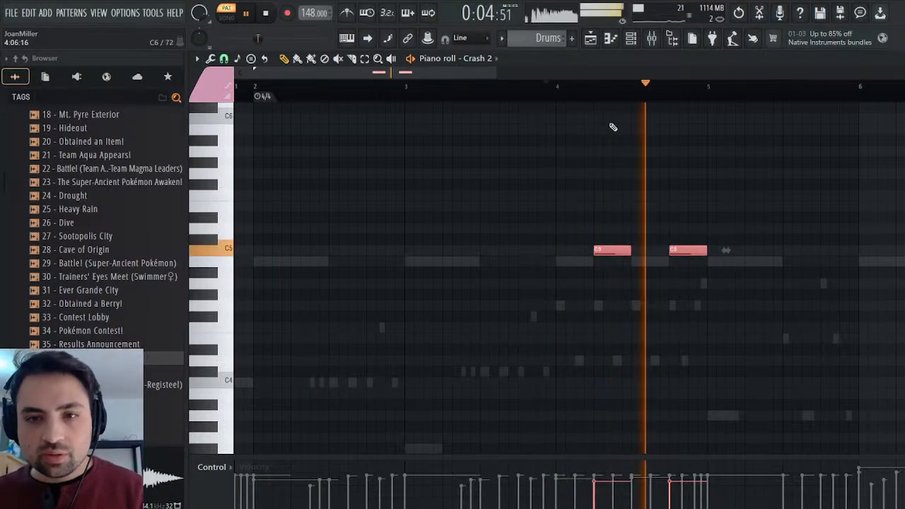
key("F6")
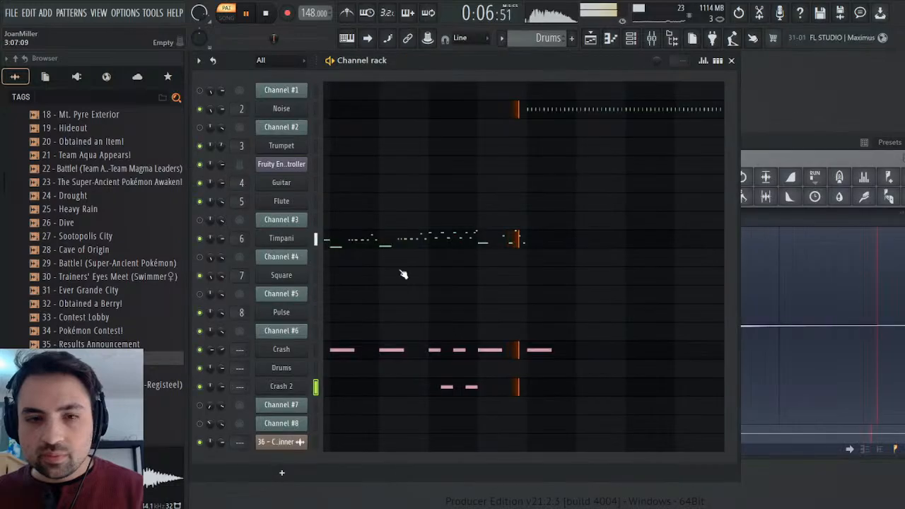
left_click(265, 15)
left_click(249, 15)
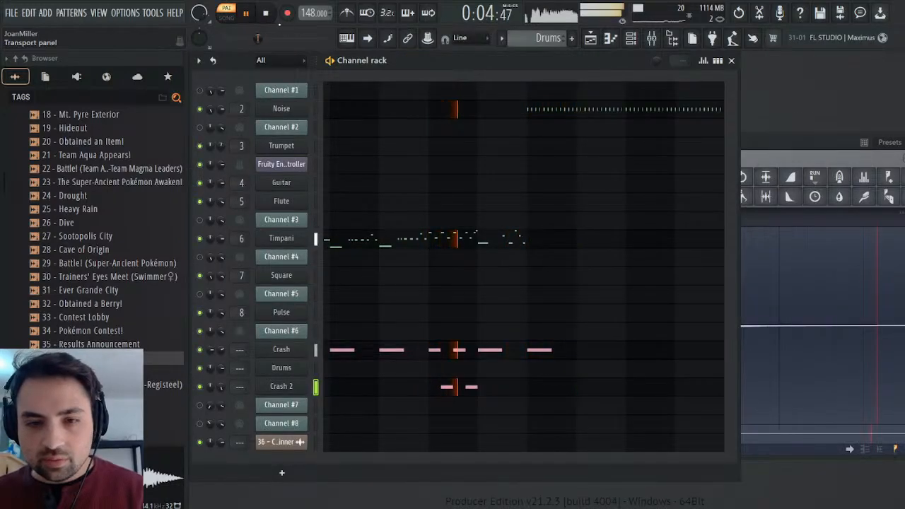
left_click(266, 16)
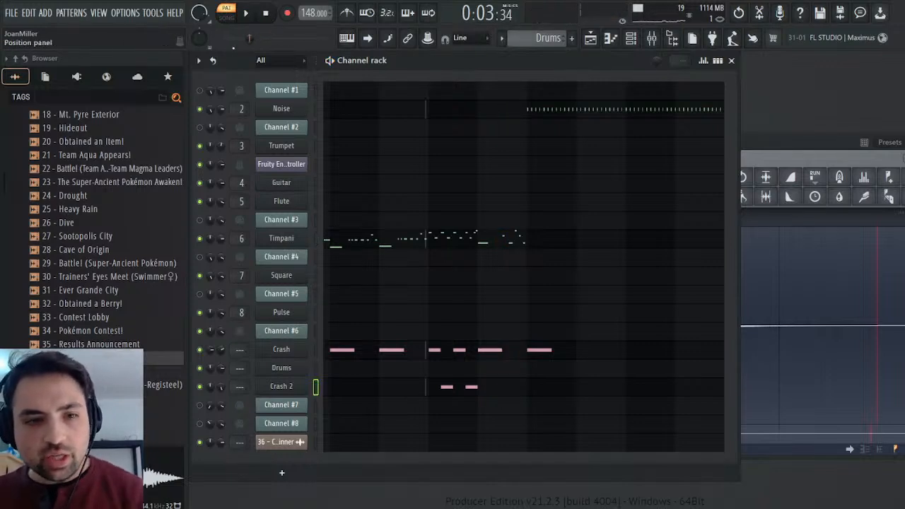
Play the original Contest Winner audio from bar 3 in song mode, and replay the Drums pattern to compare the crashes.
left_click(589, 38)
left_click(420, 85)
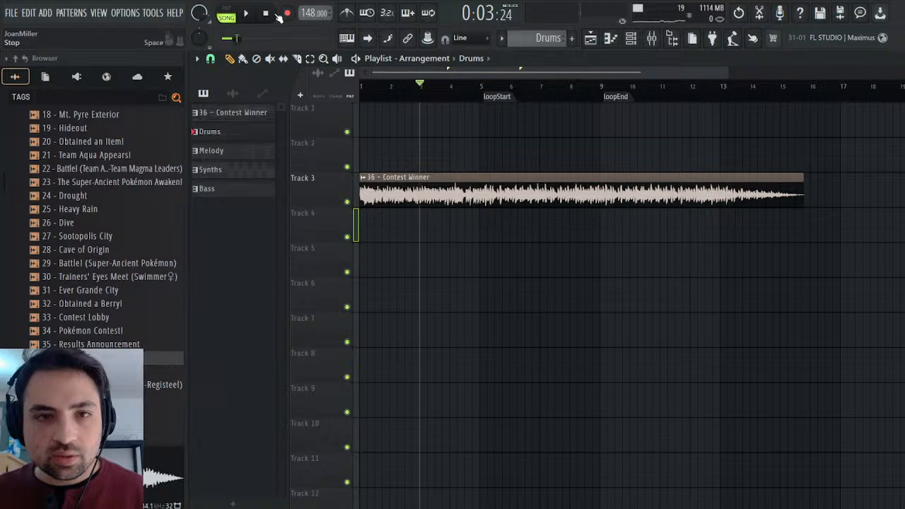
key("space")
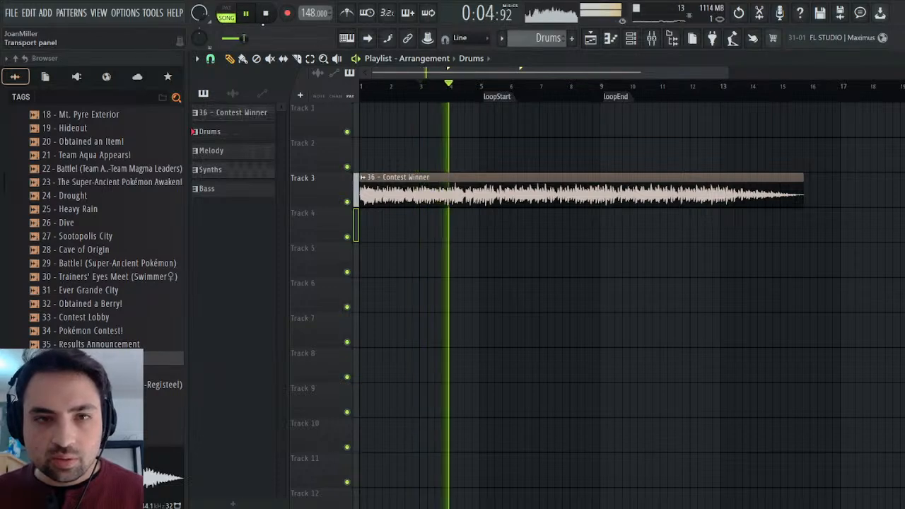
key("space")
key("F6")
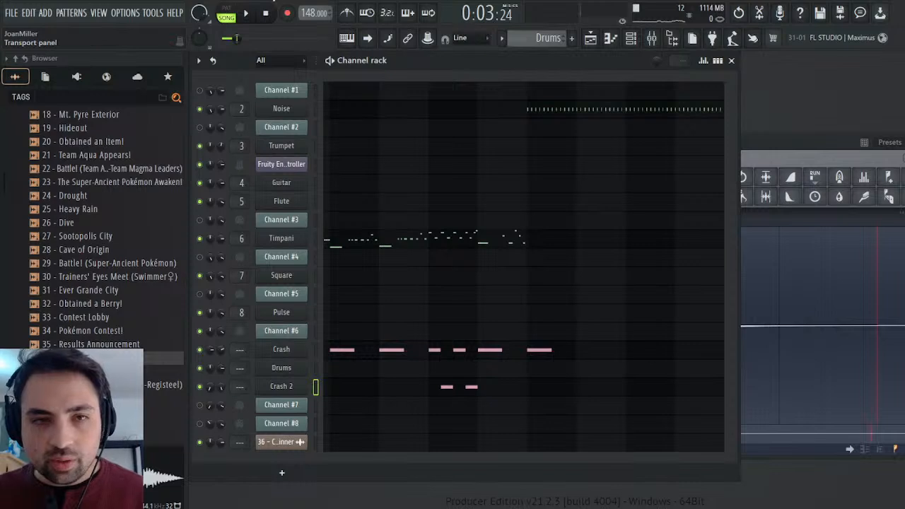
left_click(257, 13)
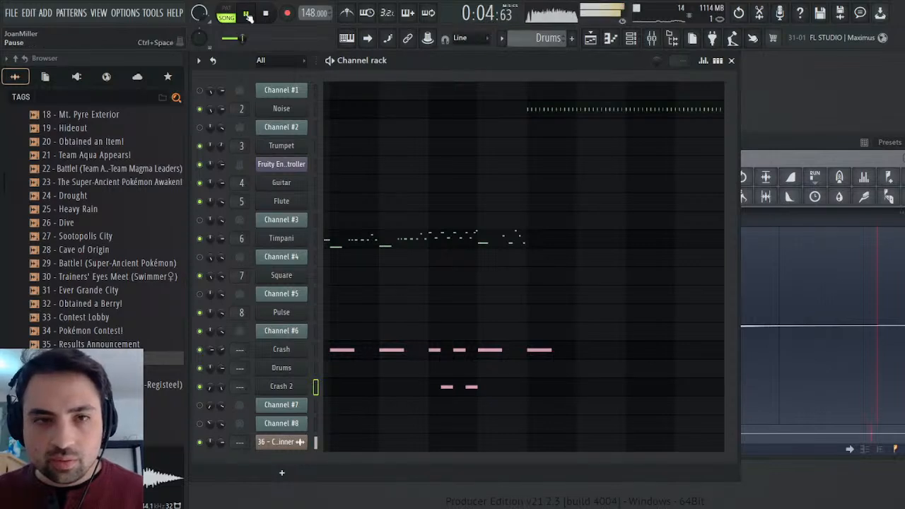
left_click(267, 14)
left_click(226, 14)
left_click(246, 13)
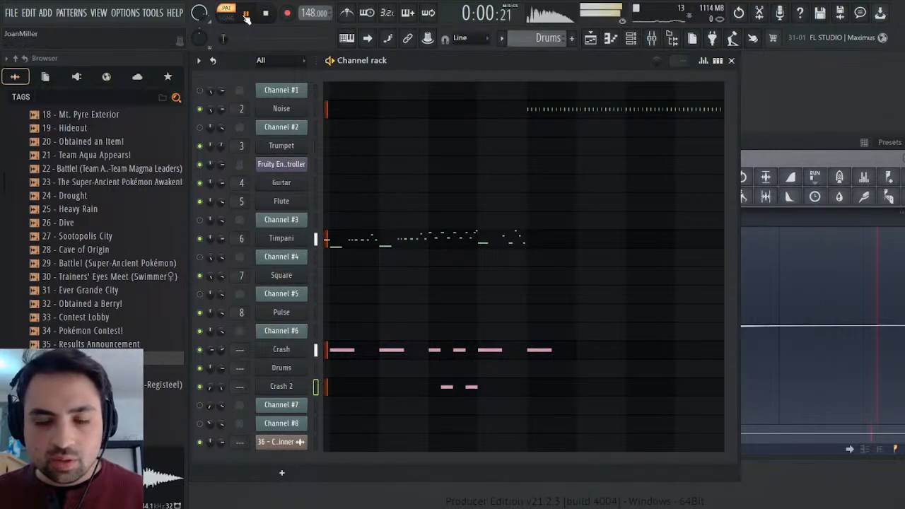
Add a quick fade-out to Crash 2's sample so its tail ends sooner, and replay the pattern.
left_click(287, 388)
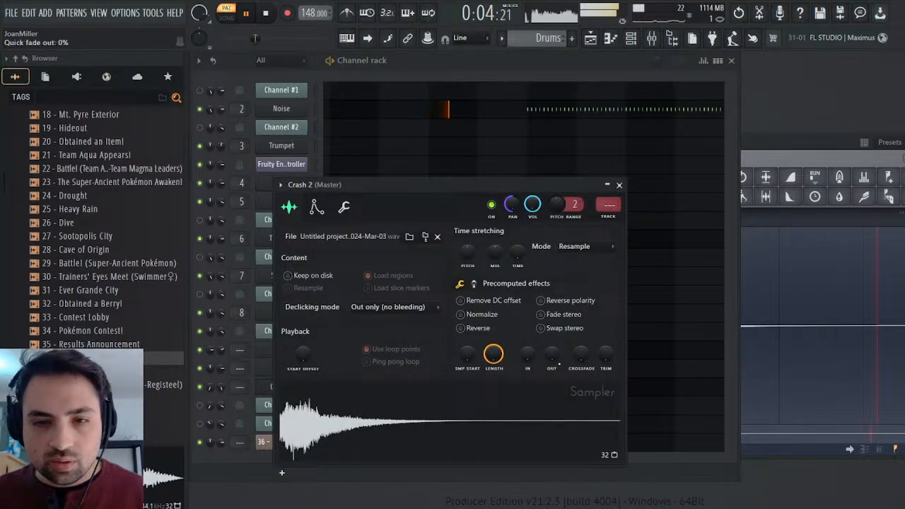
left_click_drag(555, 355, 556, 338)
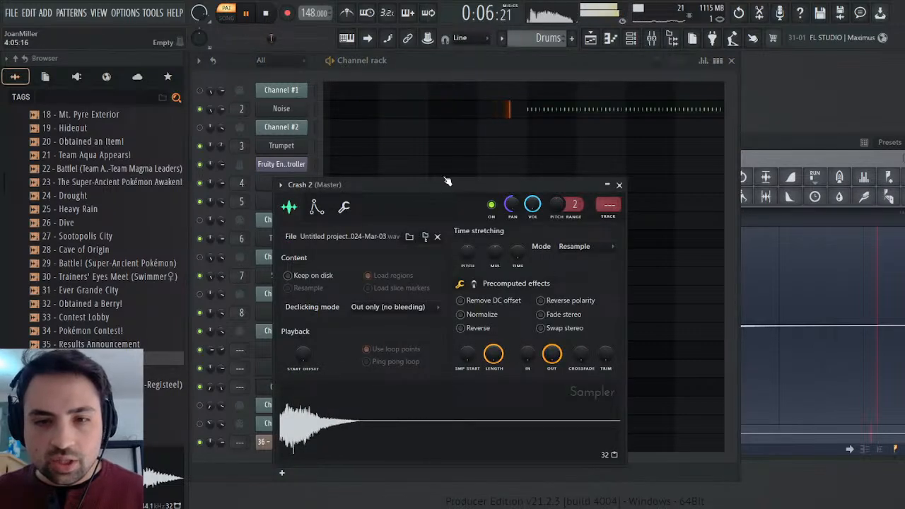
left_click(244, 12)
left_click(265, 13)
left_click(249, 13)
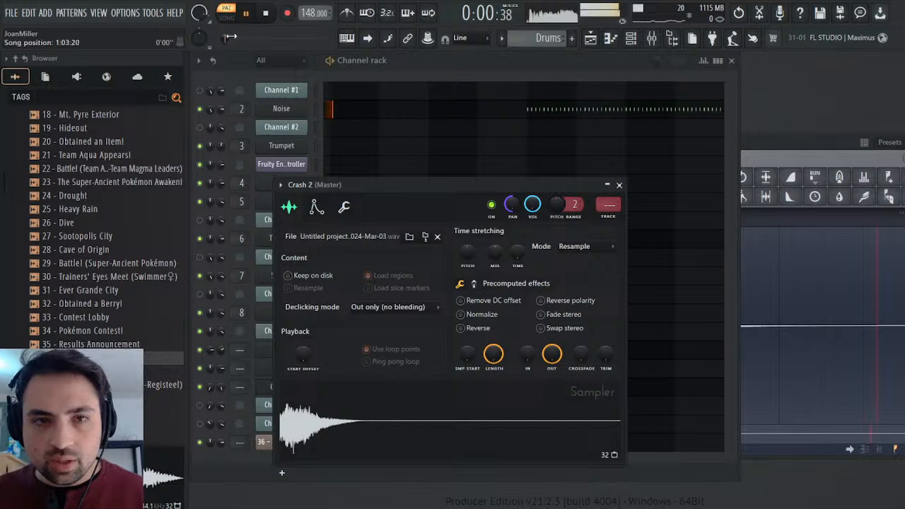
Enable Normalize for Crash 2's sample, and audition it in the Drums pattern.
left_click(483, 318)
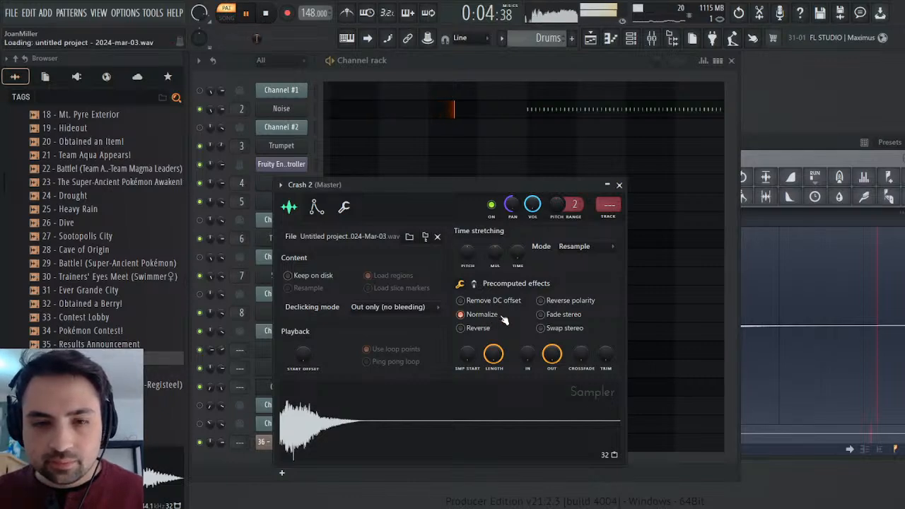
left_click(266, 15)
left_click(253, 13)
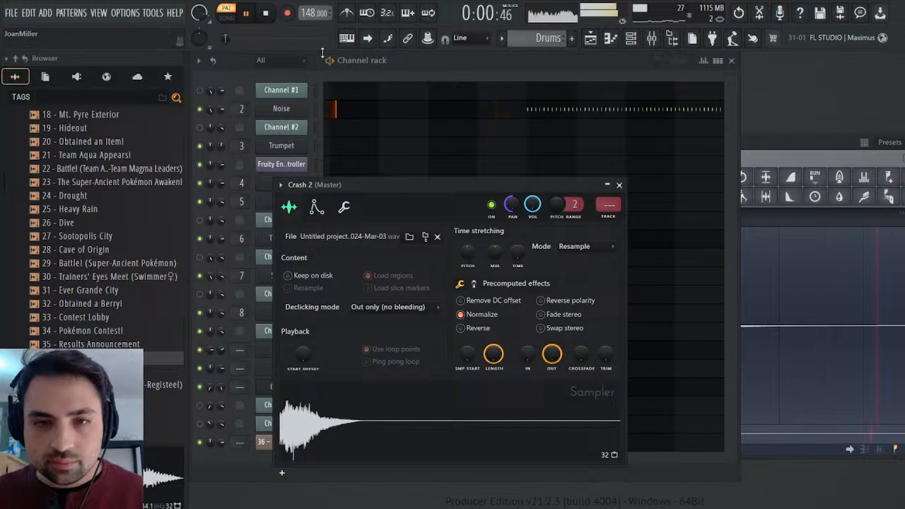
left_click(619, 185)
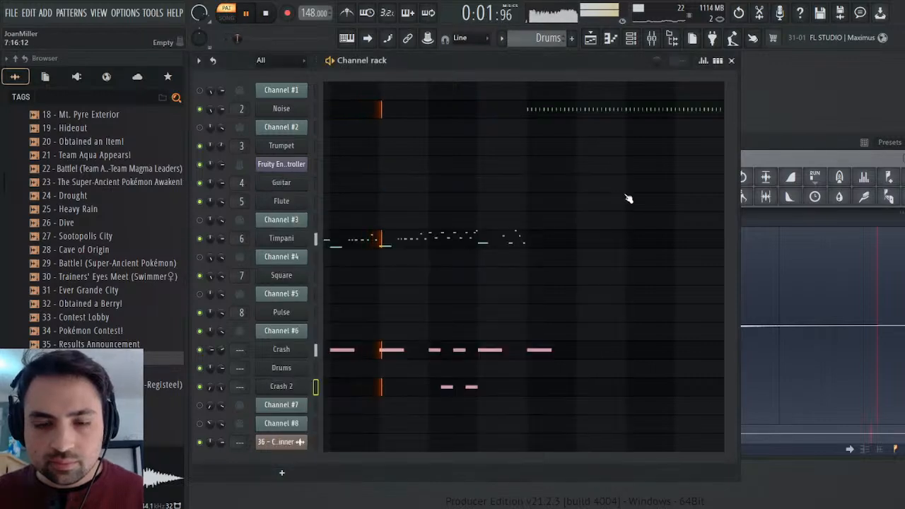
key("space")
Enable Crash 2's volume envelope with no attack or hold, a short decay and a raised sustain, and audition the pattern.
left_click(301, 400)
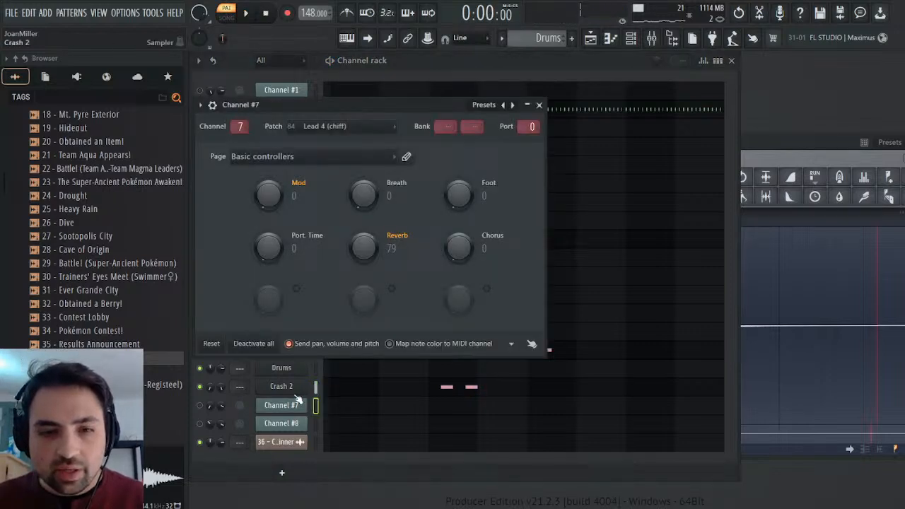
left_click(295, 393)
left_click(320, 209)
left_click_drag(314, 331, 335, 350)
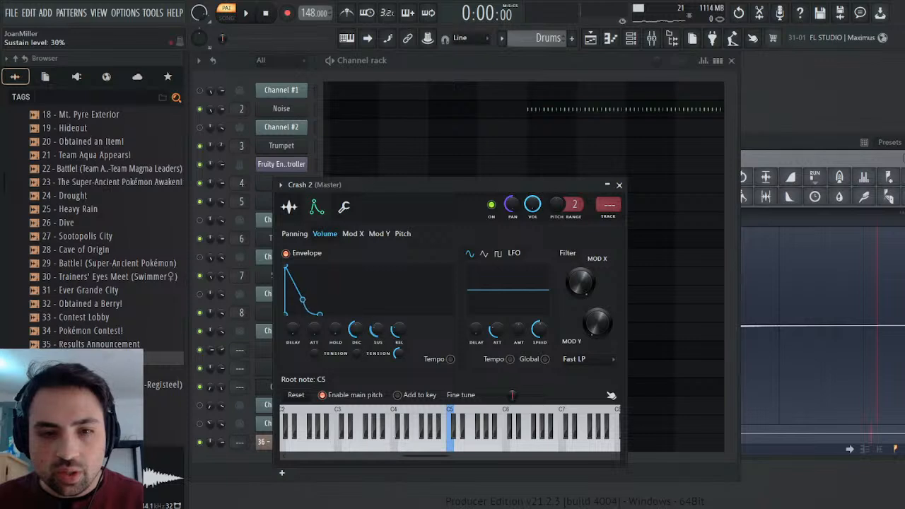
left_click_drag(377, 330, 356, 350)
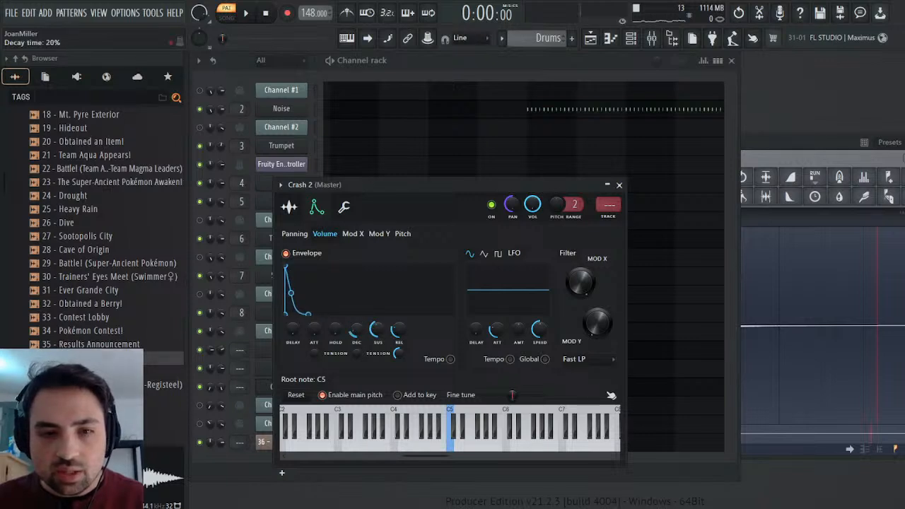
left_click(251, 14)
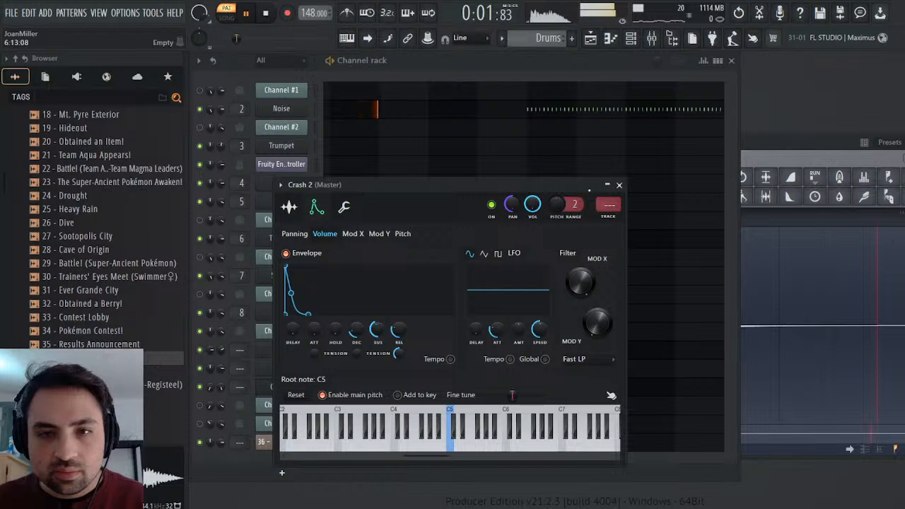
left_click(619, 185)
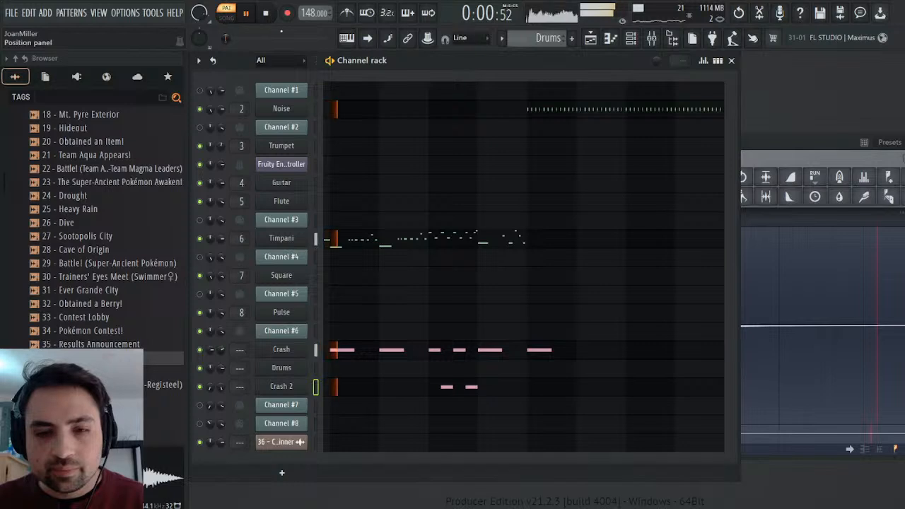
key("space")
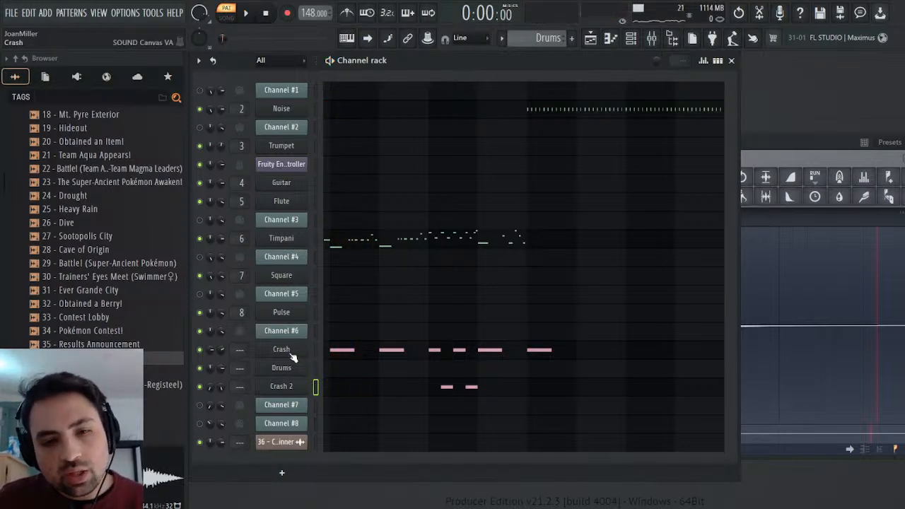
Route the Crash channel to a new Crash track on mixer insert 9, and route Crash 2 to the same track.
left_click(289, 353)
left_click(564, 156)
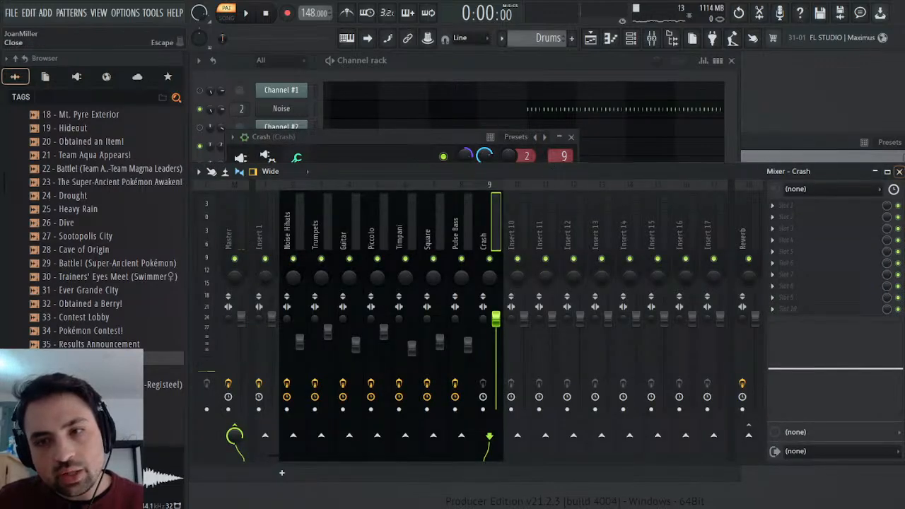
left_click(899, 172)
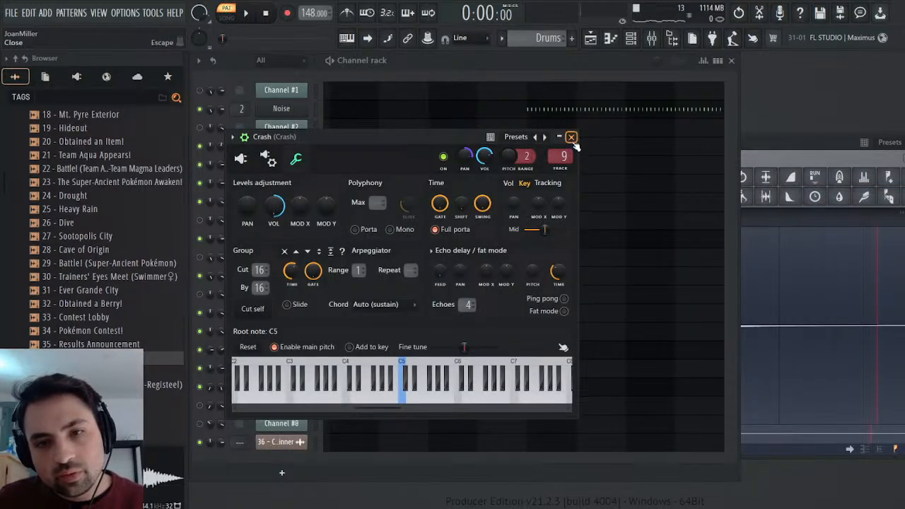
left_click(571, 137)
scroll(234, 391, "up", 1)
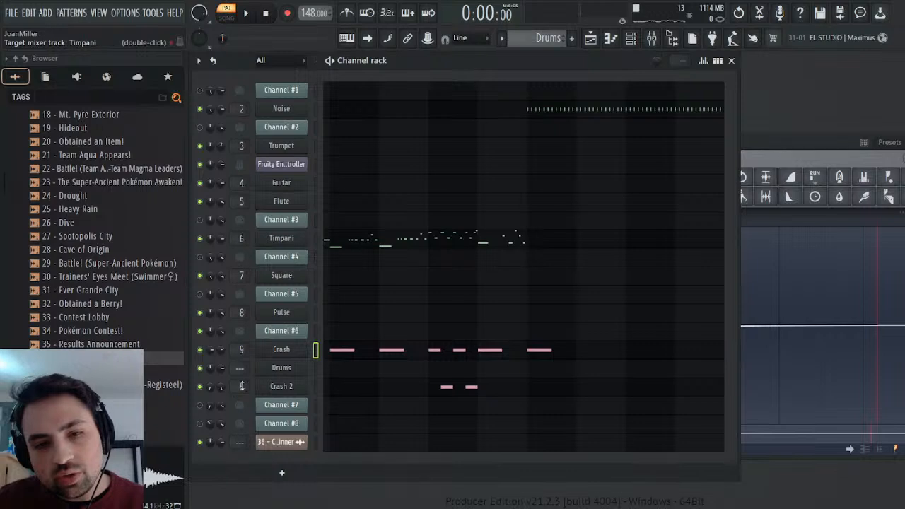
scroll(241, 388, "up", 1)
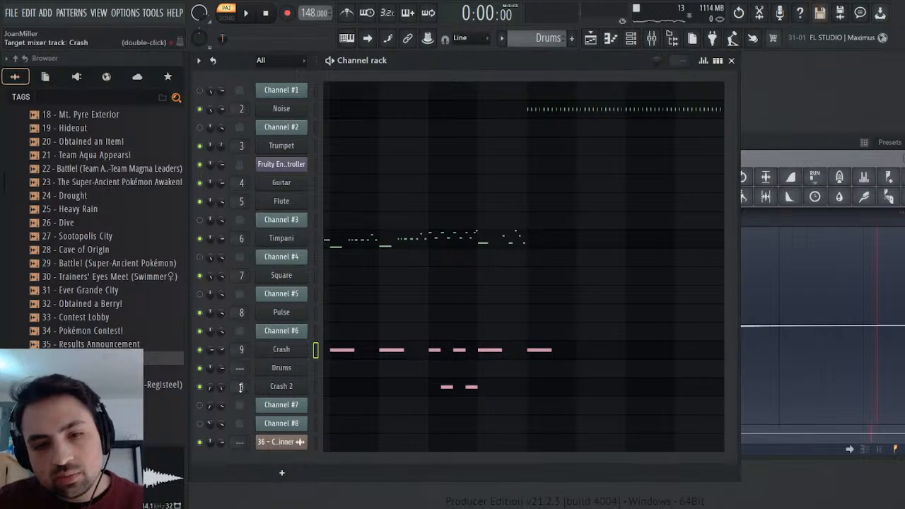
Copy Channel #6's short drum notes from bar 6 onward in the 36 - Contest Winner pattern.
left_click(286, 370)
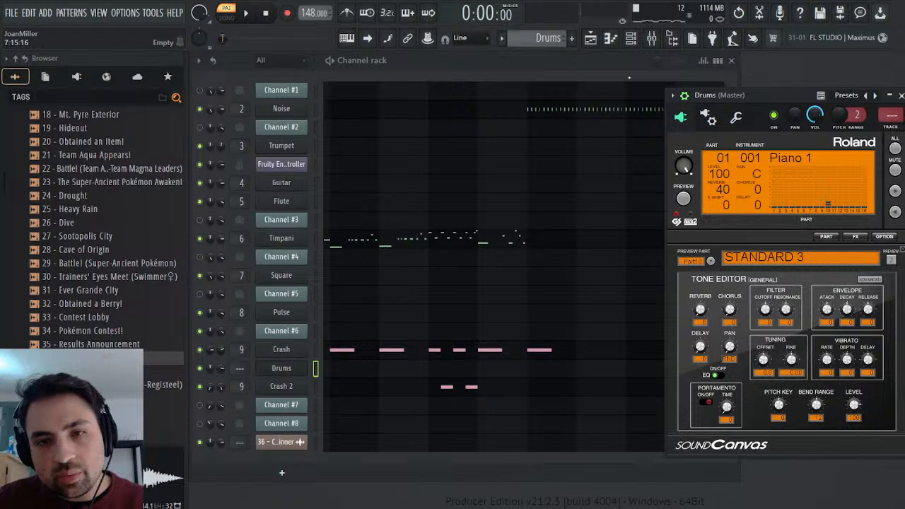
left_click(901, 94)
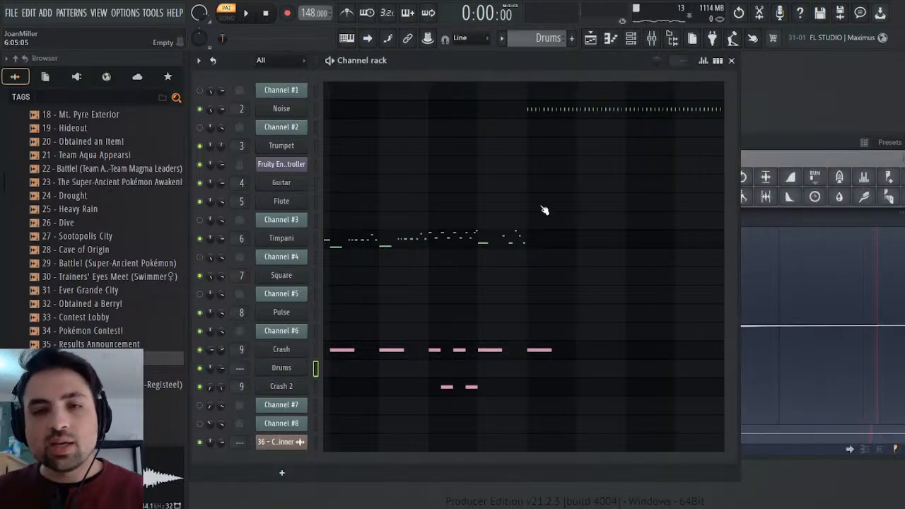
scroll(550, 43, "up", 1)
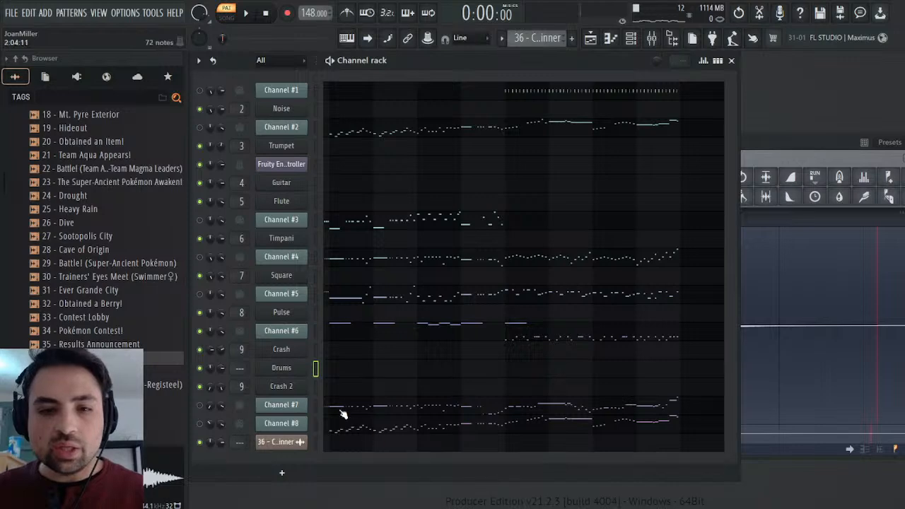
left_click(521, 338)
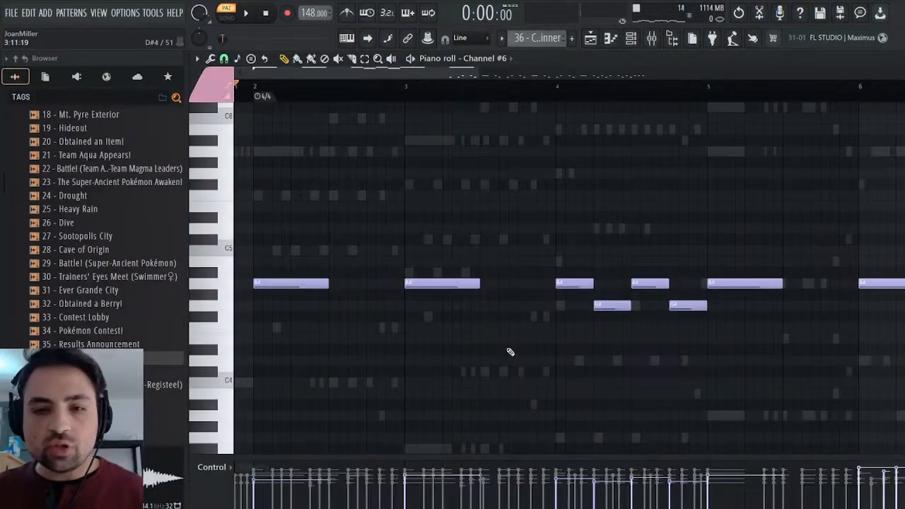
left_click_drag(382, 74, 586, 73)
scroll(542, 275, "down", 5)
left_click_drag(855, 191, 402, 351)
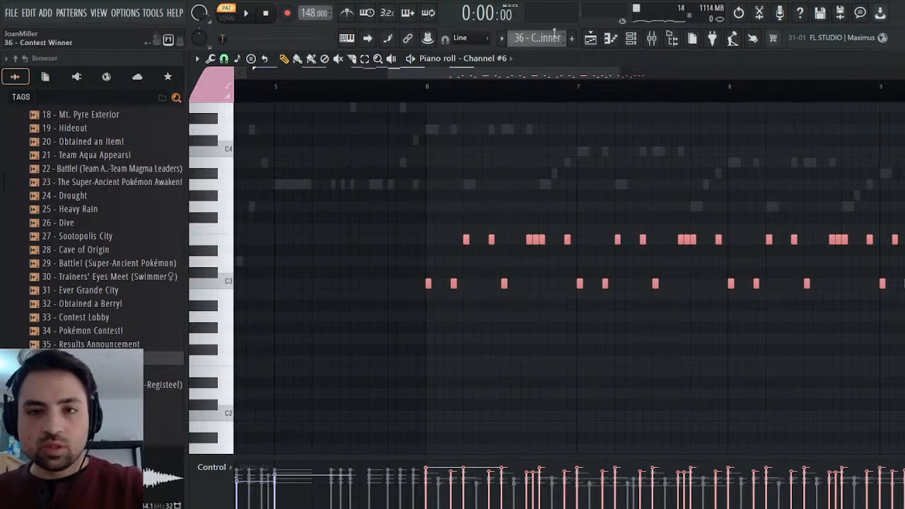
Paste the copied drum notes into the Drums channel of the Drums pattern, aligned to start at bar 6.
left_click(585, 57)
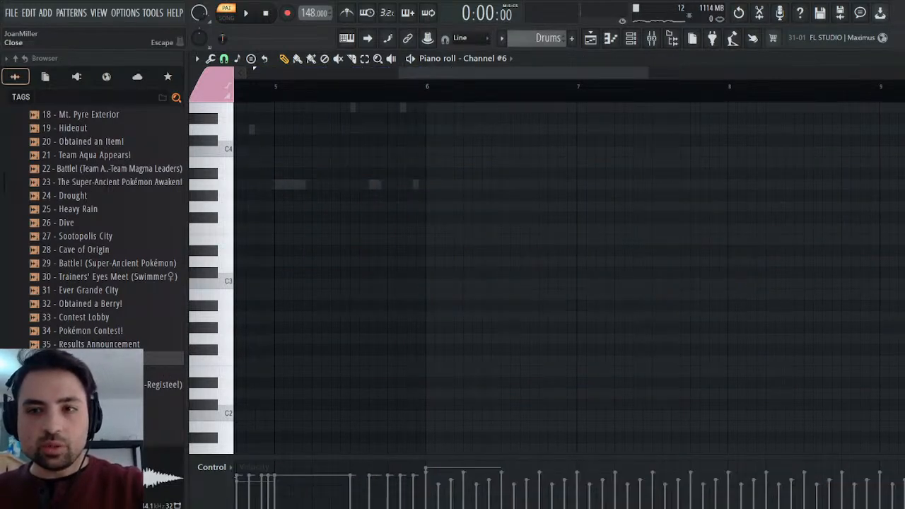
key("F6")
left_click(366, 371)
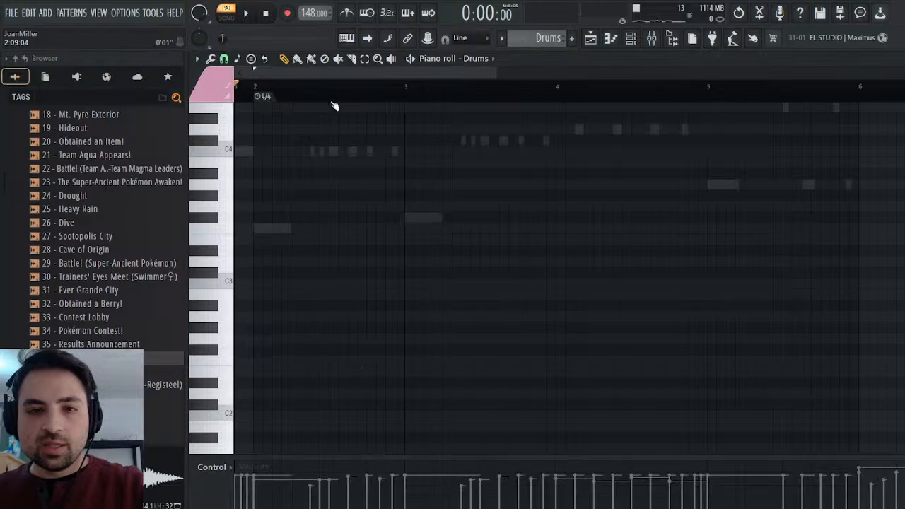
left_click_drag(327, 73, 529, 85)
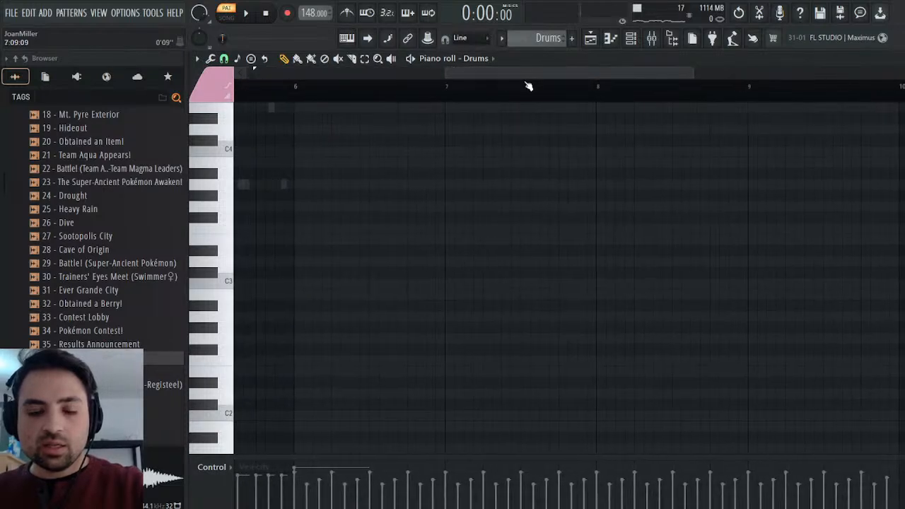
key("ctrl+v")
left_click_drag(315, 283, 298, 284)
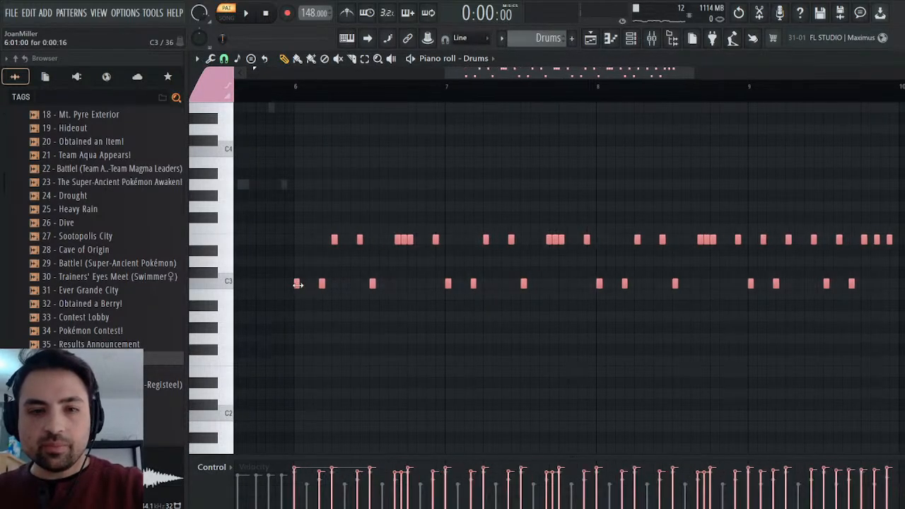
Audition the pasted drum notes from bar 6, and remove them from the Drums channel.
left_click(280, 122, "ctrl")
left_click(287, 92)
key("space")
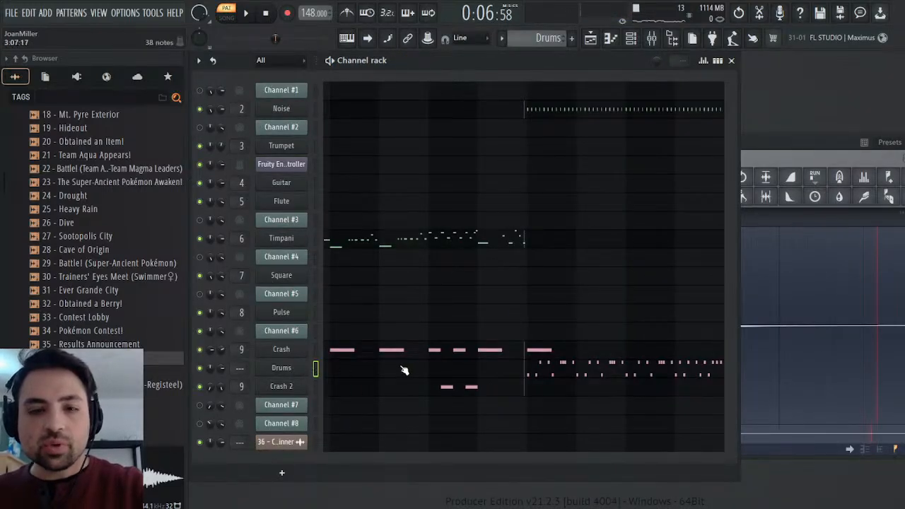
left_click(535, 371)
left_click(517, 73)
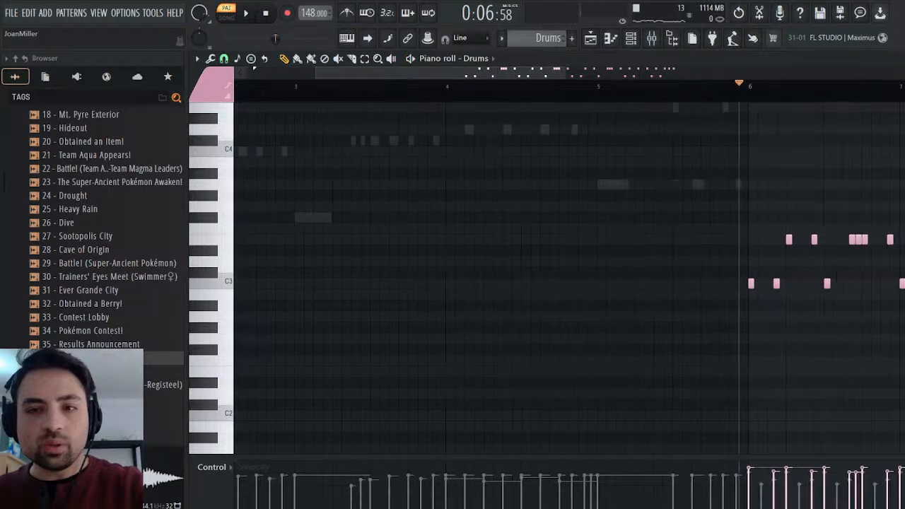
left_click(457, 93)
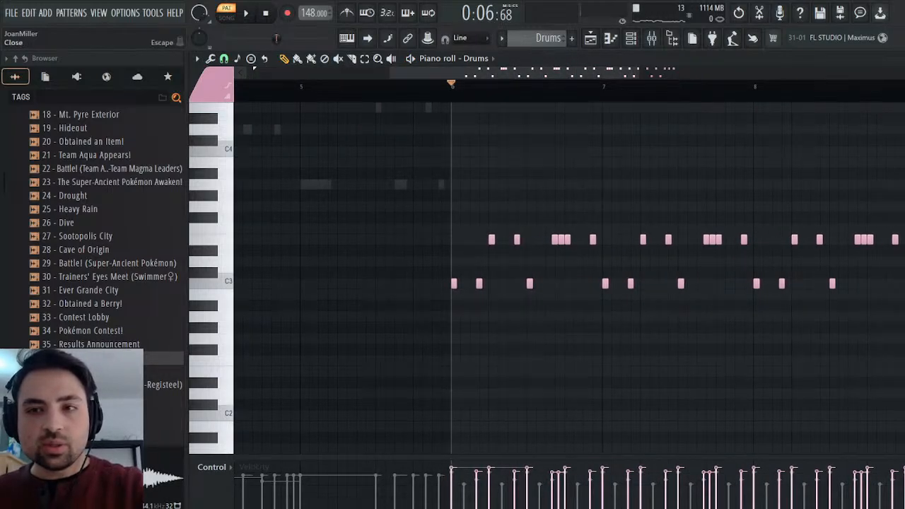
key("Escape")
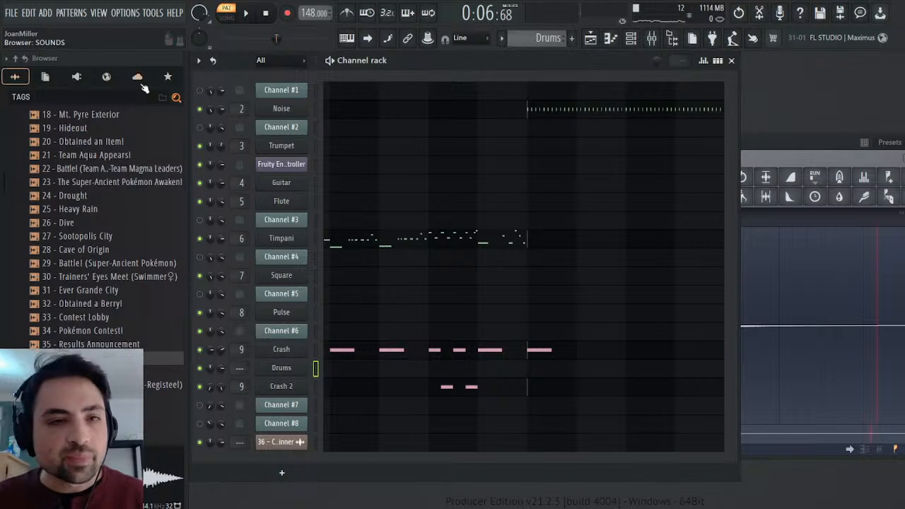
Add a fresh SOUND Canvas VA instrument channel directly below the Drums channel, and close its window.
left_click(77, 76)
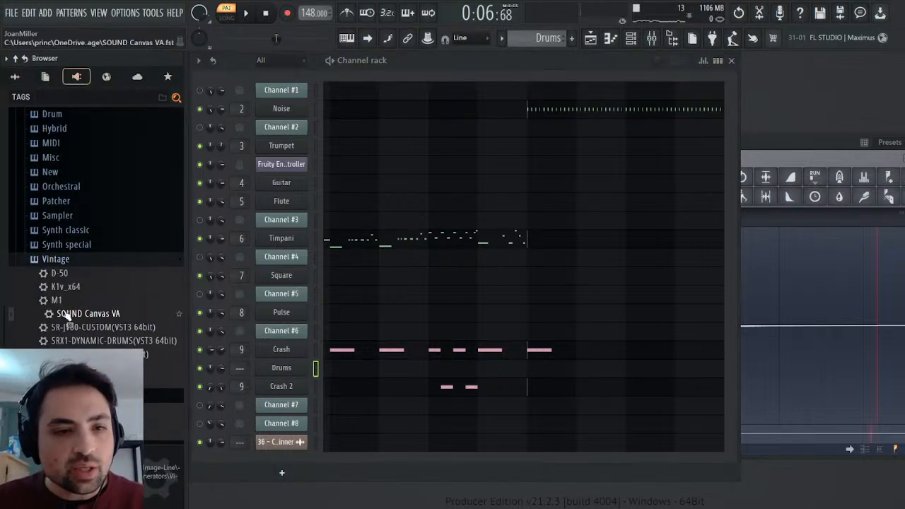
left_click_drag(66, 313, 91, 311)
left_click_drag(278, 383, 277, 377)
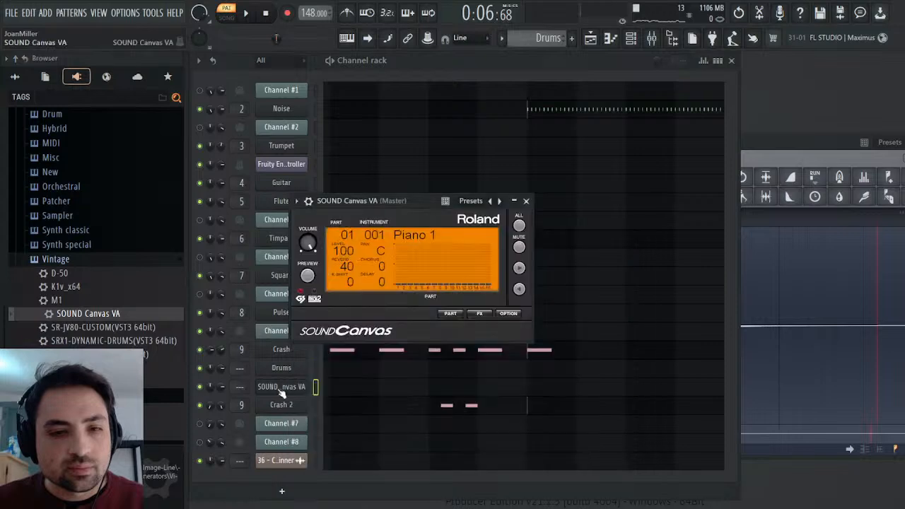
left_click(293, 389)
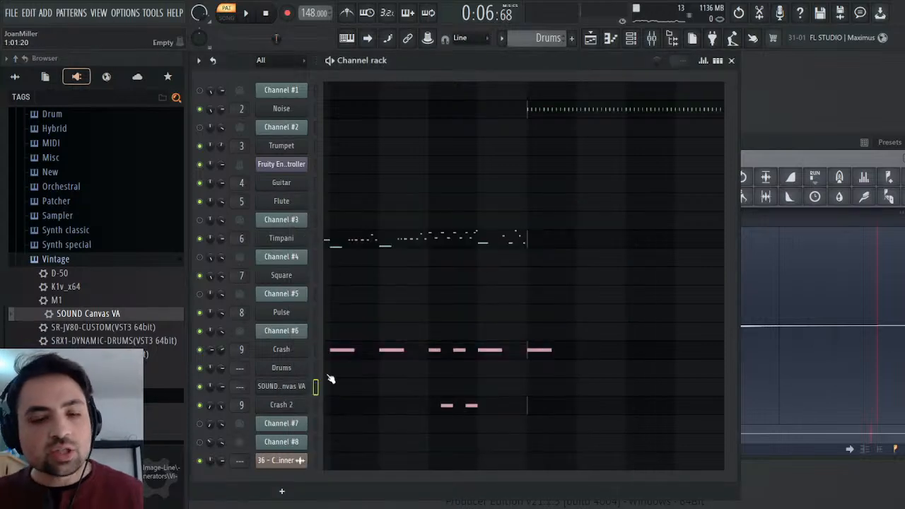
left_click(334, 390)
left_click_drag(359, 70, 576, 95)
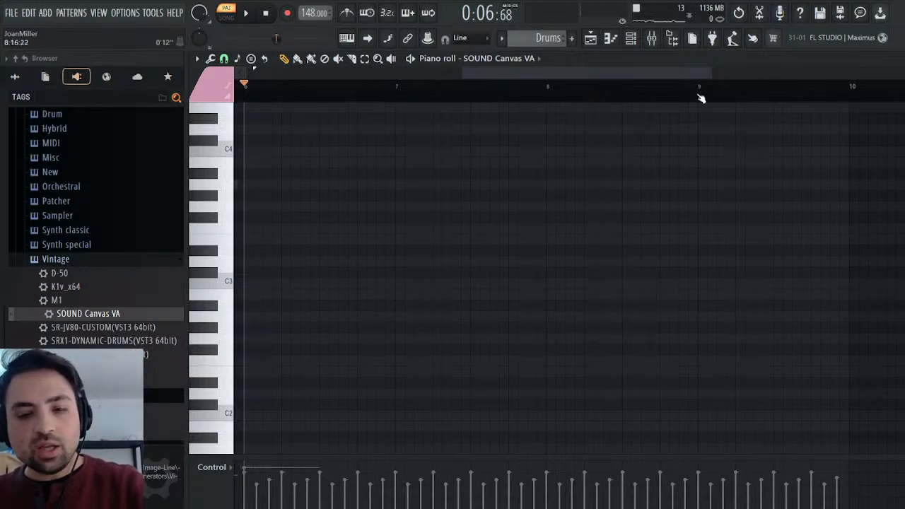
left_click(902, 58)
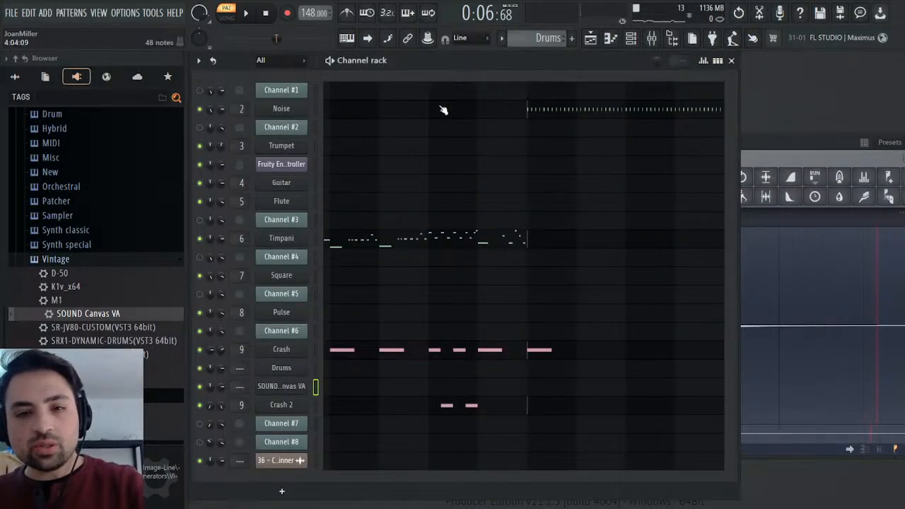
Copy Channel #6's drum notes again from bar 6 onward in the 36 - Contest Winner pattern.
left_click(564, 41)
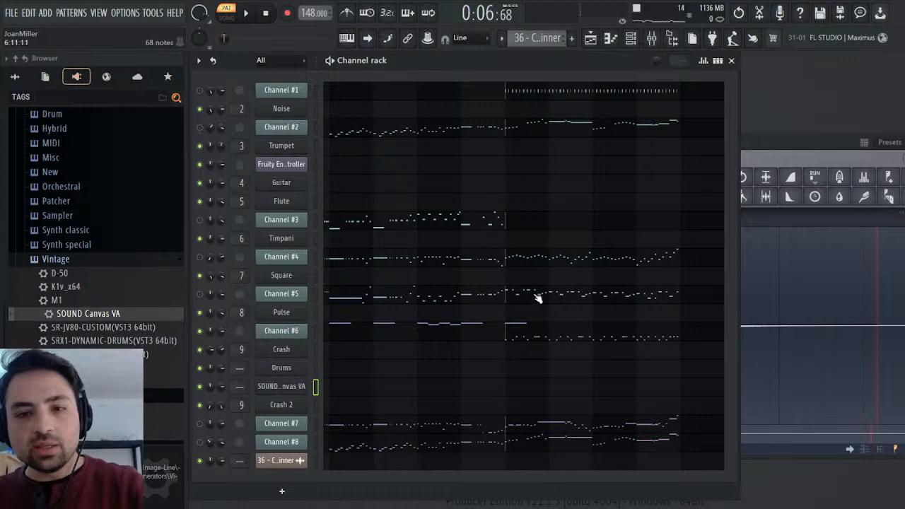
left_click(520, 340)
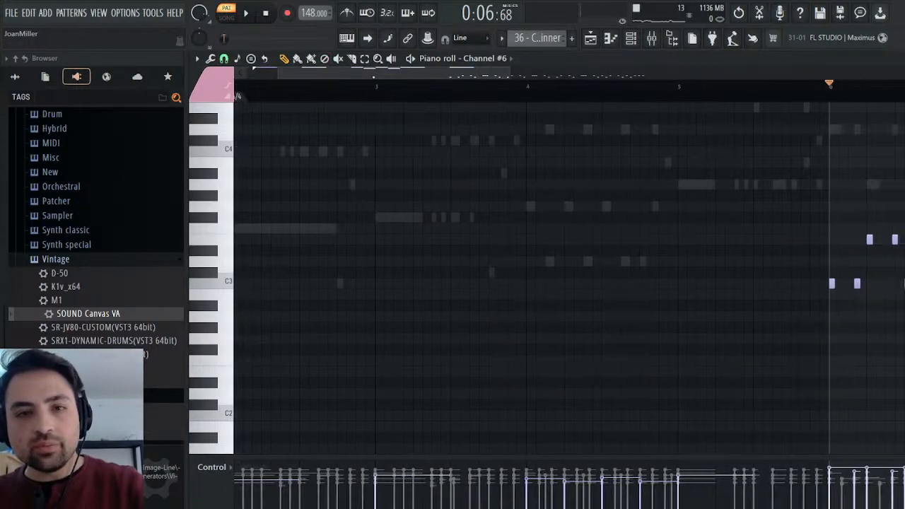
left_click_drag(903, 179, 263, 364)
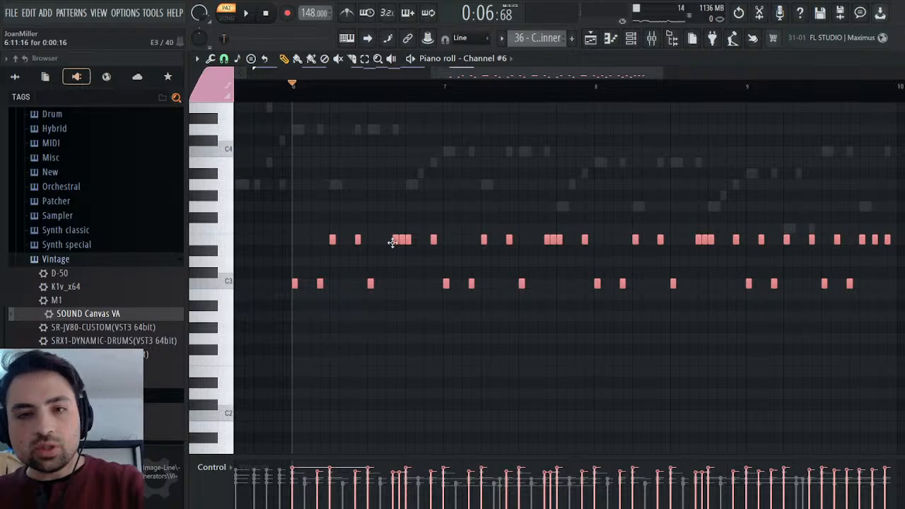
left_click(577, 69)
Paste the drum notes into the SOUND Canvas VA channel of the Drums pattern, starting at bar 6, and deselect them.
key("F6")
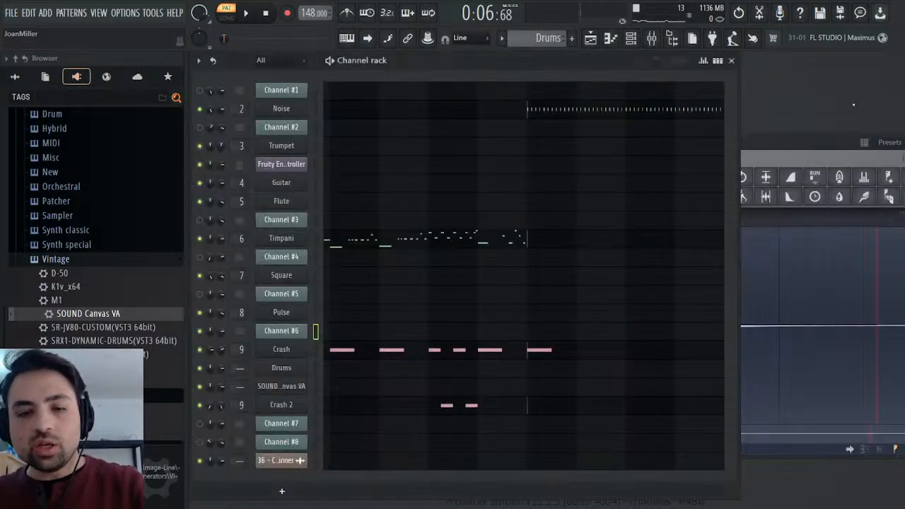
left_click(464, 388)
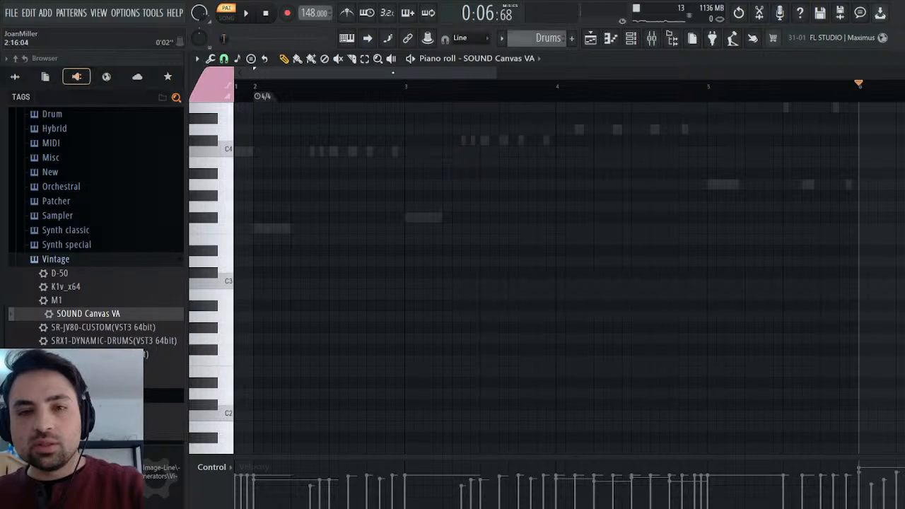
scroll(569, 278, "right", 5)
key("ctrl+v")
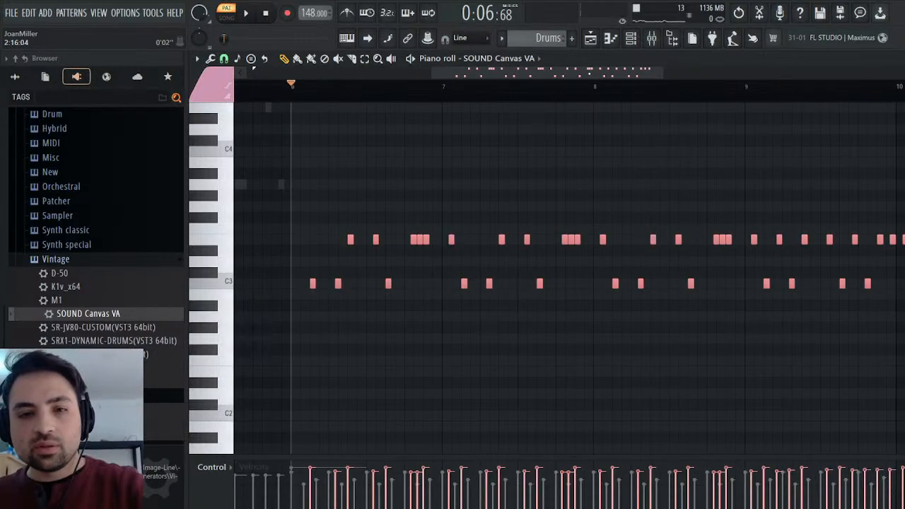
left_click_drag(311, 283, 291, 285)
left_click(303, 304)
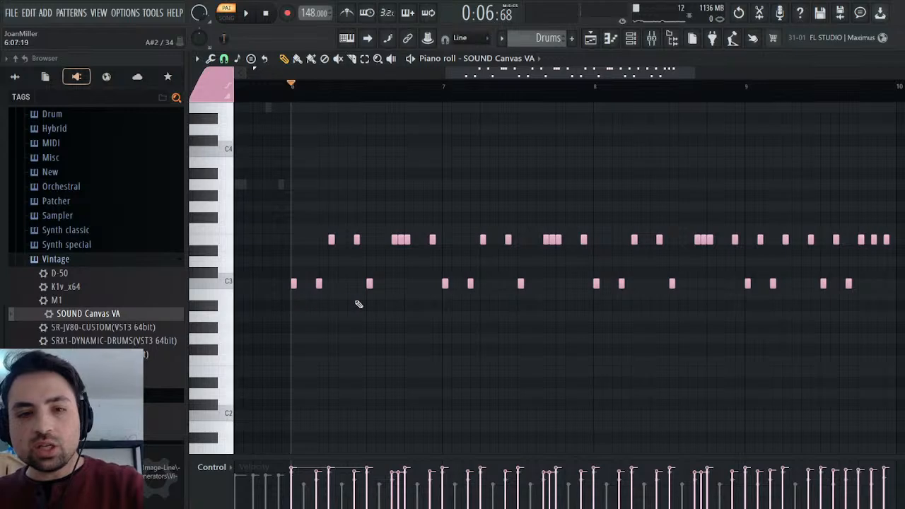
Play the Drums pattern and change SOUND Canvas VA's part 10 drum kit to STANDARD 3.
key("space")
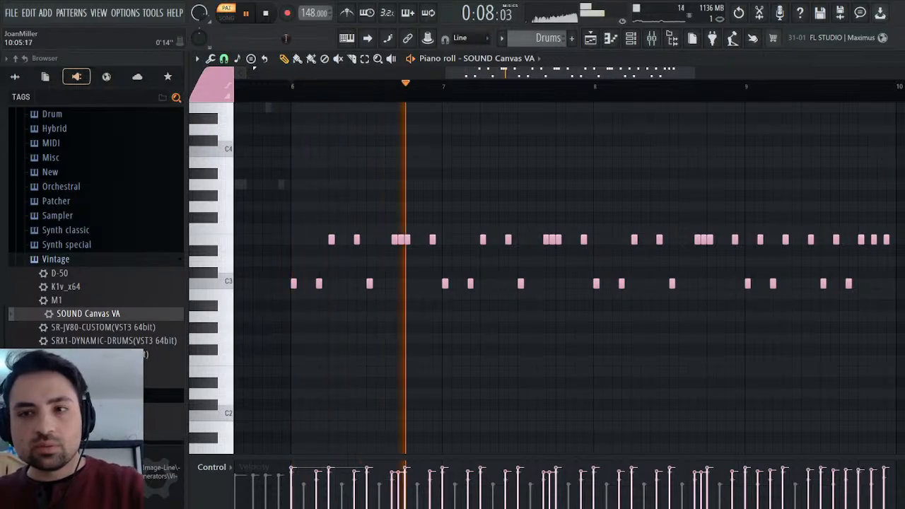
key("Escape")
left_click(297, 384)
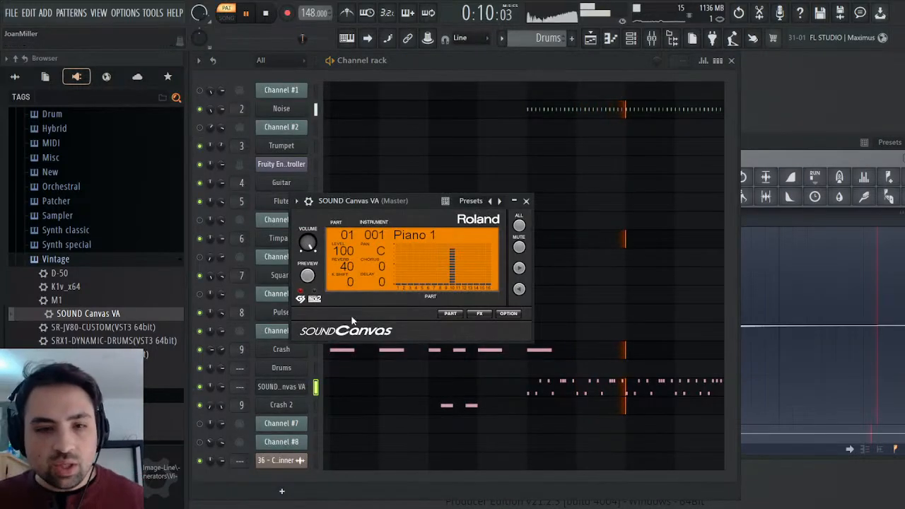
left_click(451, 314)
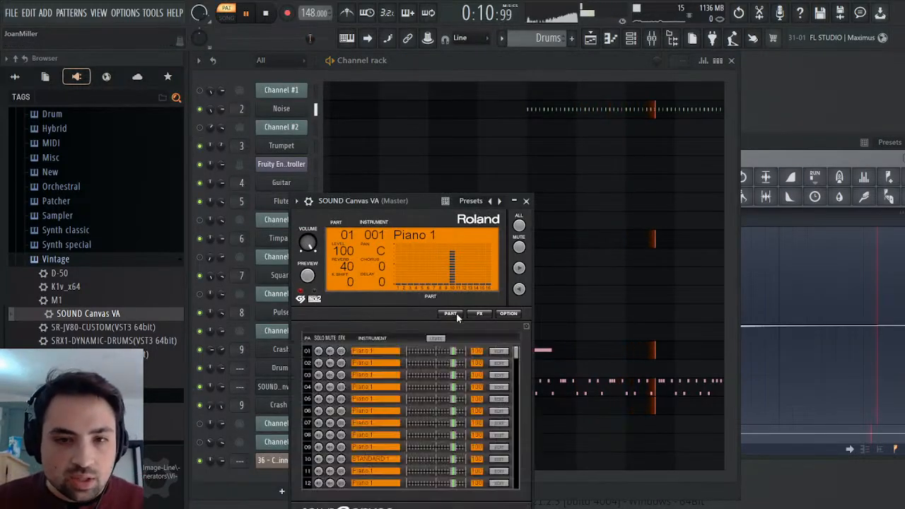
left_click(504, 460)
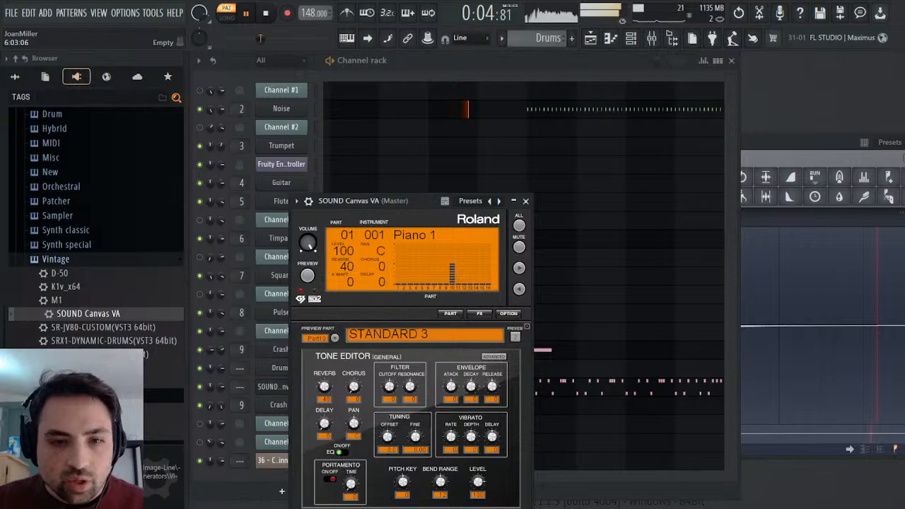
left_click(526, 202)
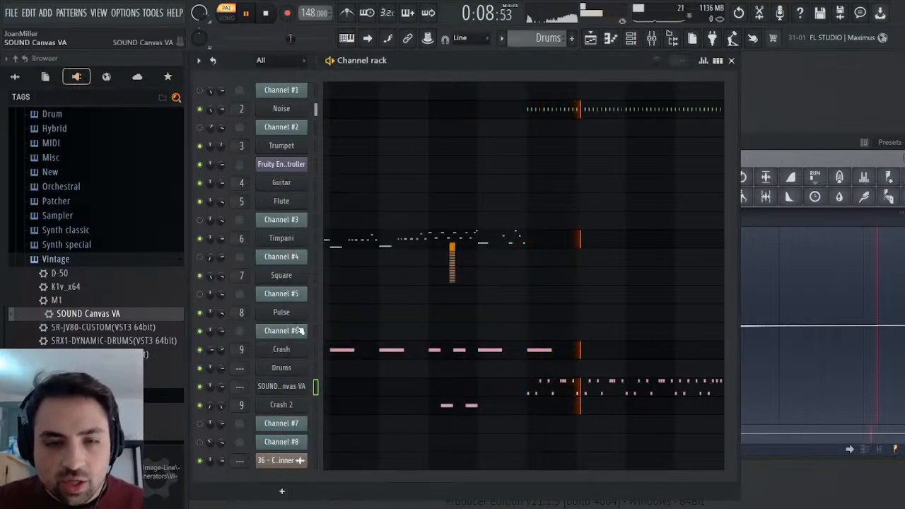
Raise the SOUND Canvas VA channel's volume in its levels adjustment settings while the pattern plays.
left_click(283, 386)
left_click(361, 224)
mouse_move(337, 269)
left_mouse_down()
mouse_move(338, 260)
mouse_move(340, 273)
left_mouse_up()
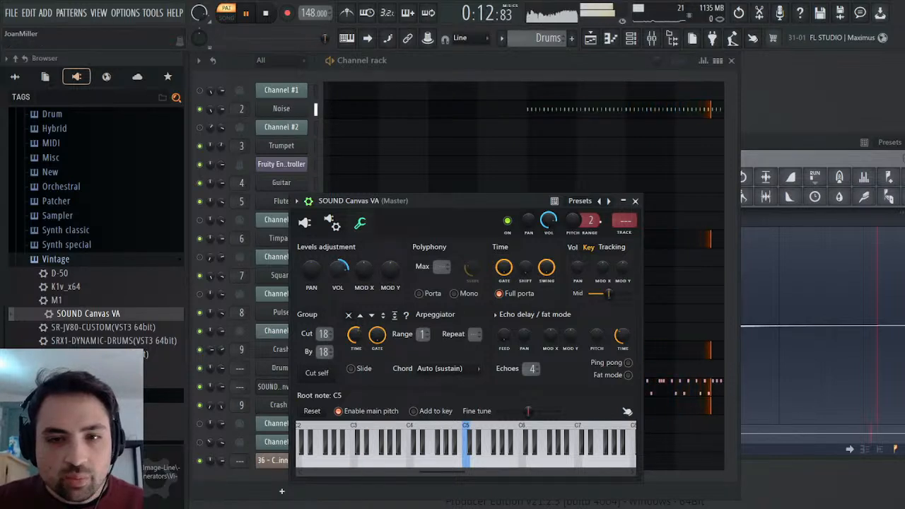
left_click(635, 200)
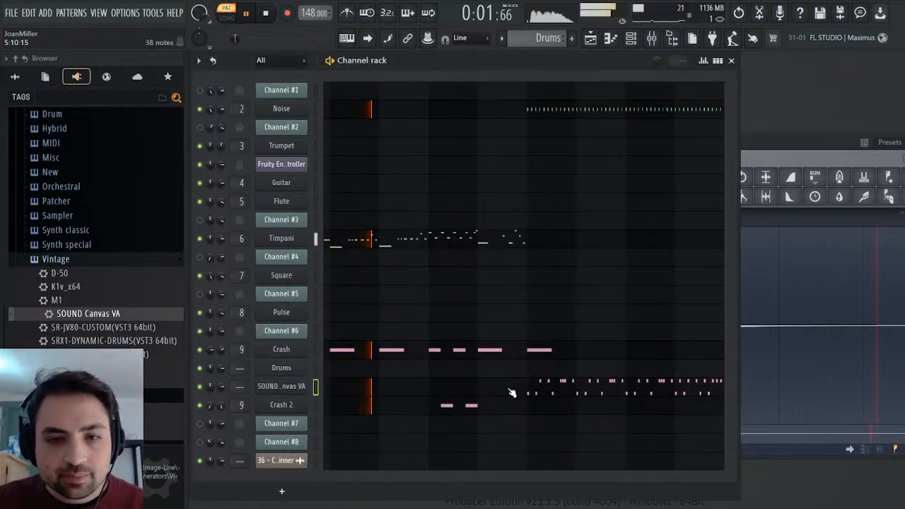
Delete the old empty Drums channel and rename the SOUND Canvas VA channel as Drums.
left_click(285, 369)
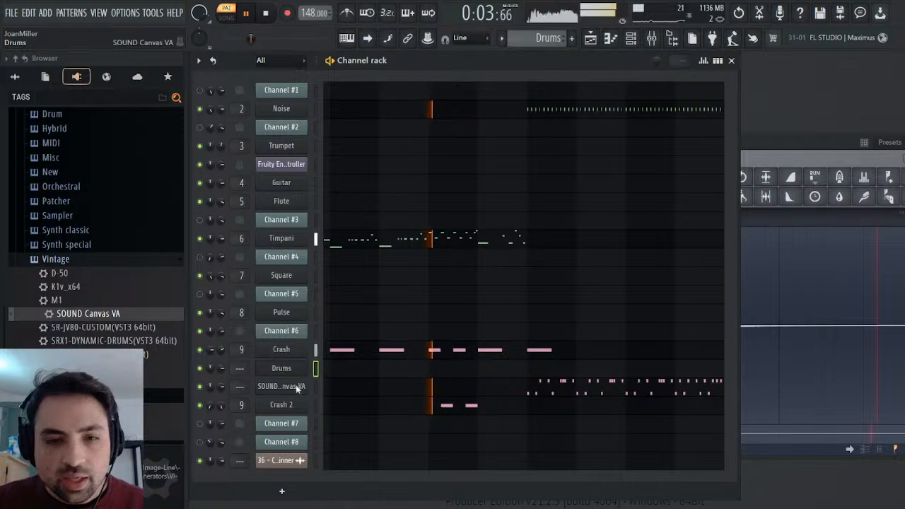
left_click(517, 304)
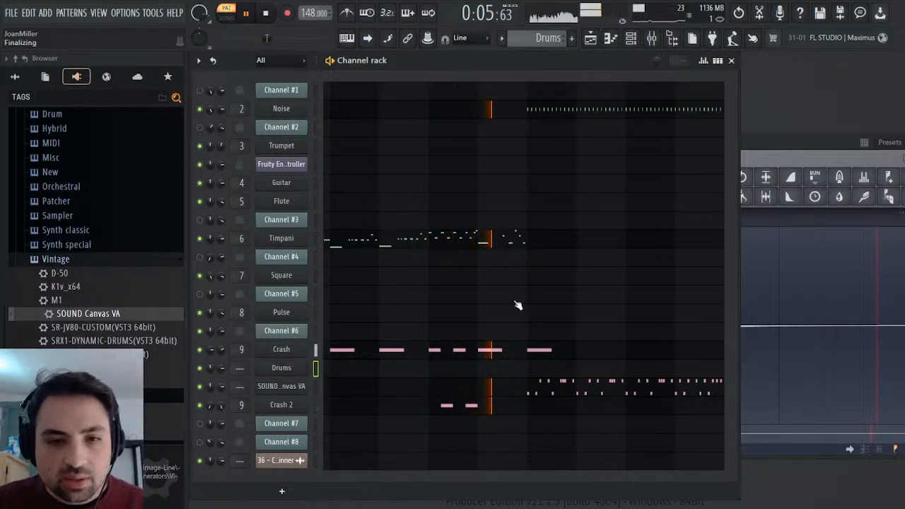
left_click(316, 368)
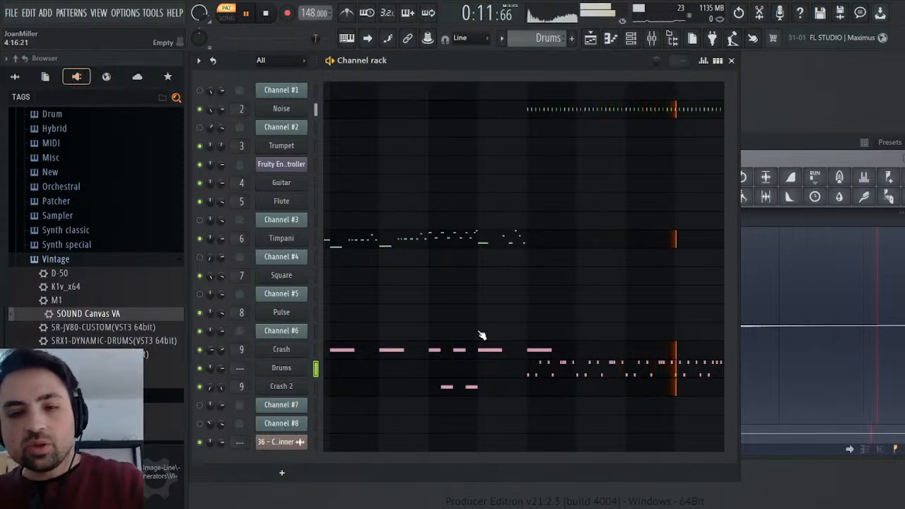
Pause playback and cut the two notes from the Crash 2 channel's piano roll in the Drums pattern.
left_click(275, 13)
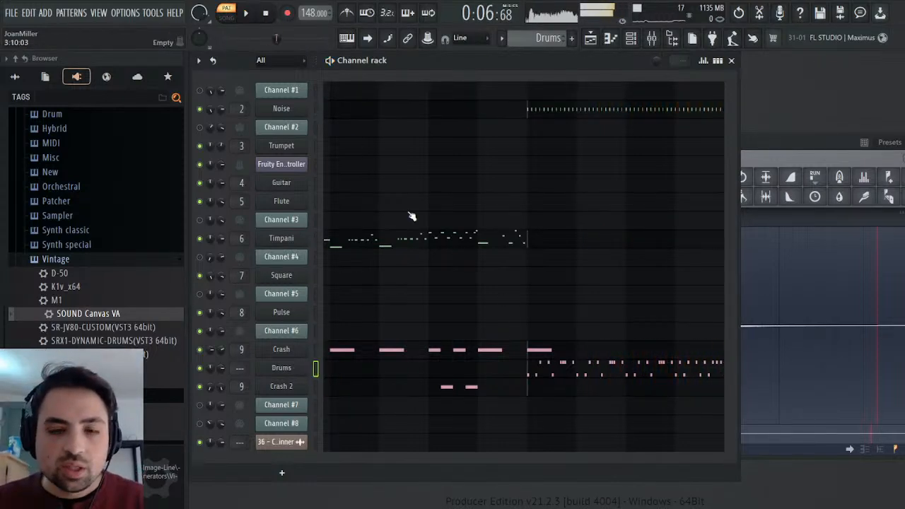
left_click(401, 389)
scroll(467, 283, "up", 5)
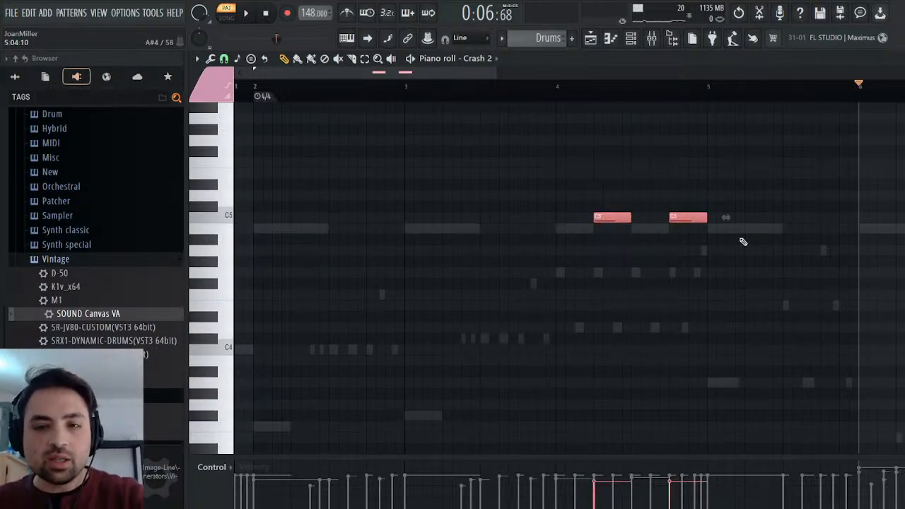
left_click(593, 87)
key("ctrl+x")
key("Escape")
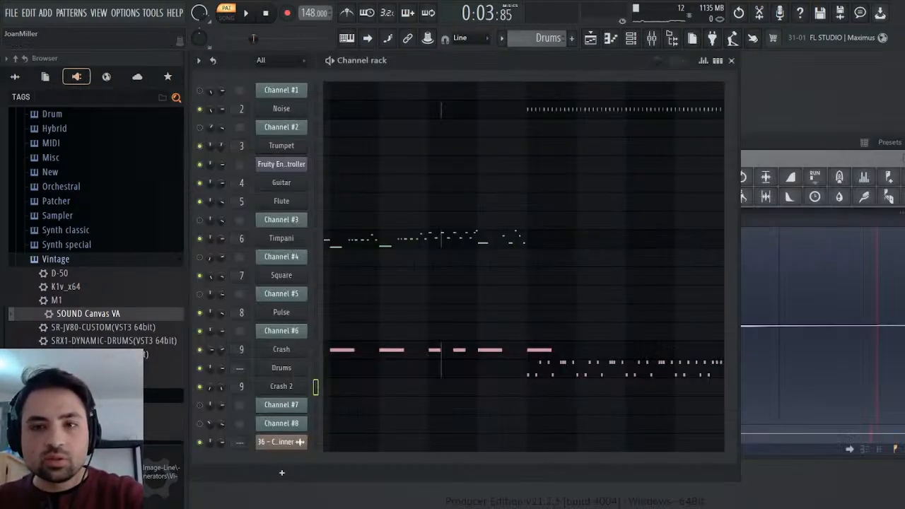
Try the cut crash notes in the Drums channel, pasting them in bar 4, lowering them to A4 and playing them.
left_click(466, 372)
scroll(422, 218, "right", 4)
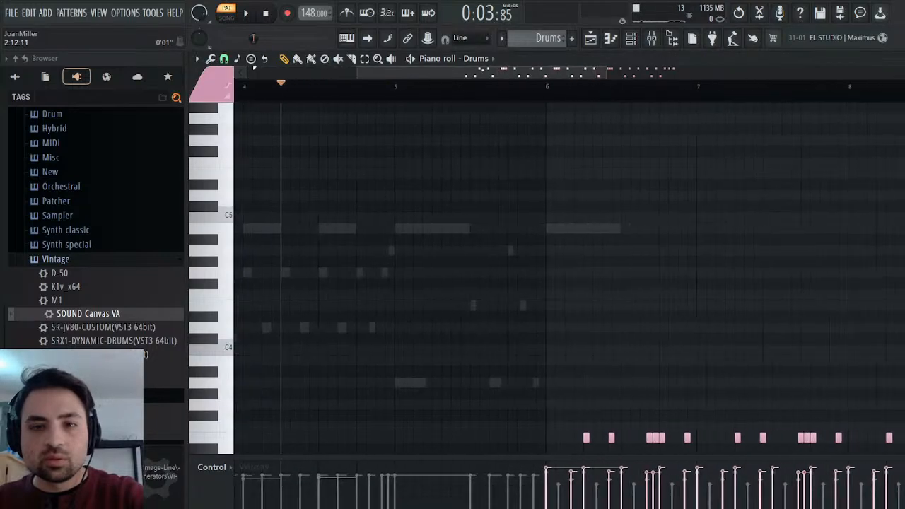
key("ctrl+v")
left_click_drag(307, 219, 288, 253)
key("space")
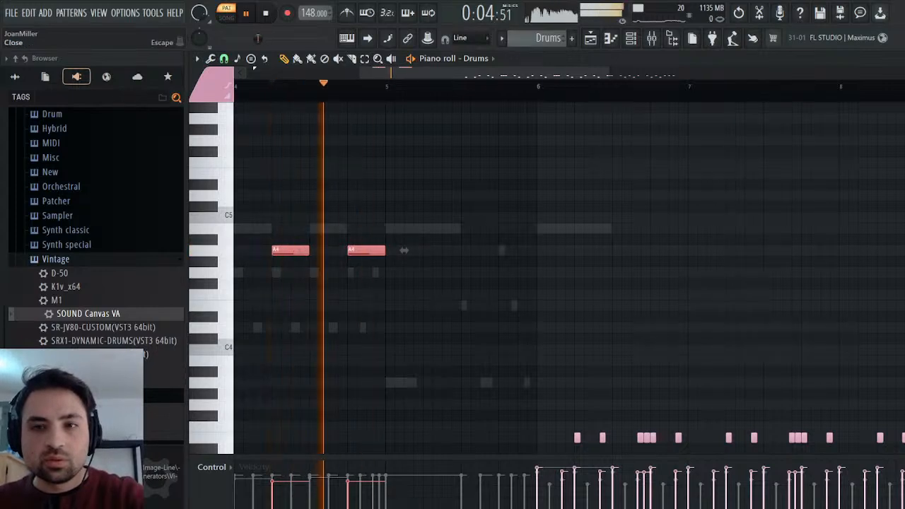
key("Escape")
key("space")
Revert the project through the edit history to the state before the Crash 2 notes were cut.
right_click(739, 13)
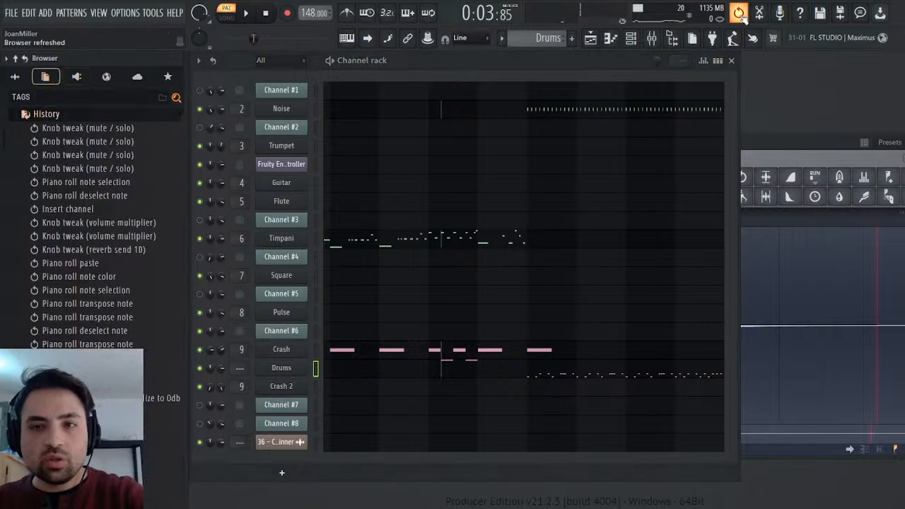
scroll(127, 324, "down", 5)
scroll(127, 324, "down", 10)
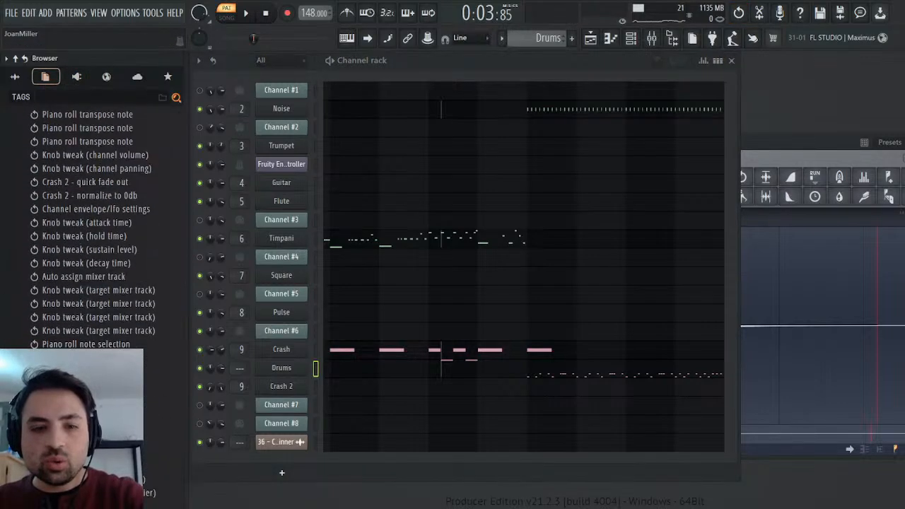
left_click(92, 405)
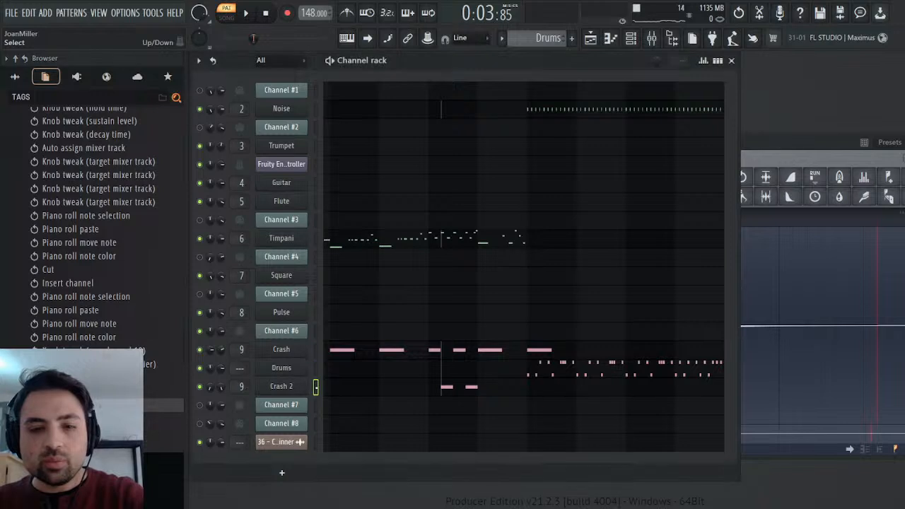
Play the Drums pattern with the restored crash notes and look at the Drums channel's settings.
key("space")
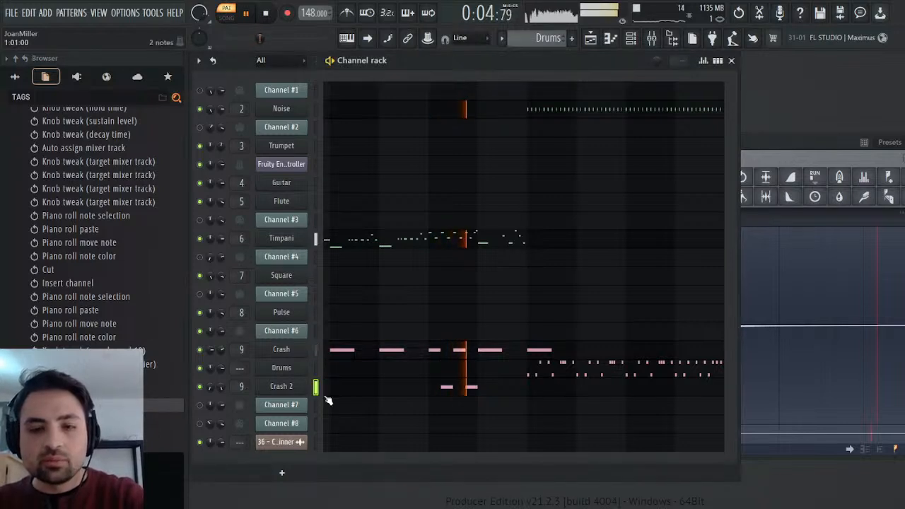
key("space")
key("space")
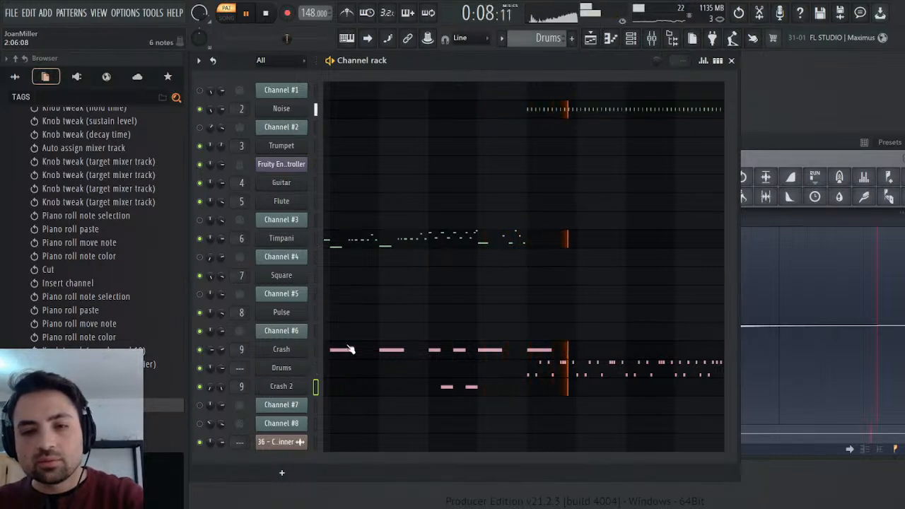
left_click(284, 371)
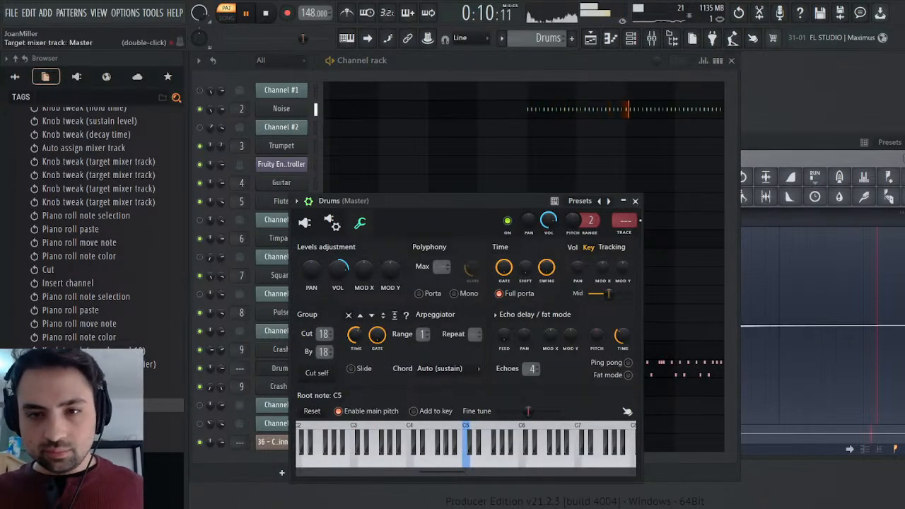
left_click(636, 201)
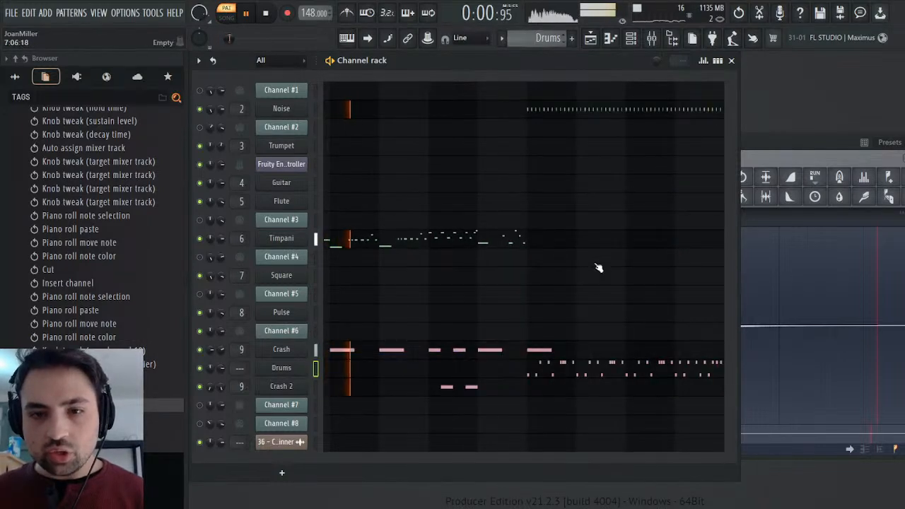
Transpose the upper row of notes in the Drums channel, starting in bar 6, down to C2.
left_click(589, 364)
key("space")
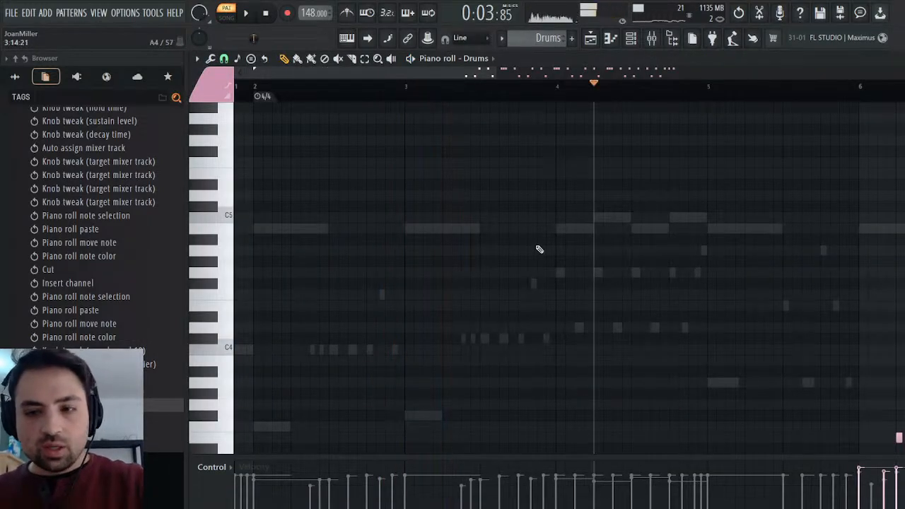
left_click_drag(385, 74, 583, 73)
scroll(608, 227, "down", 5)
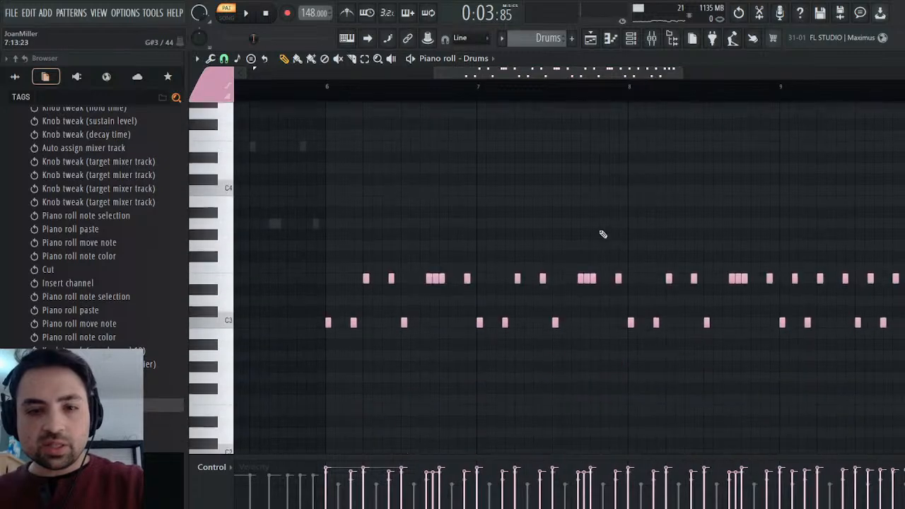
left_click(225, 273, "ctrl")
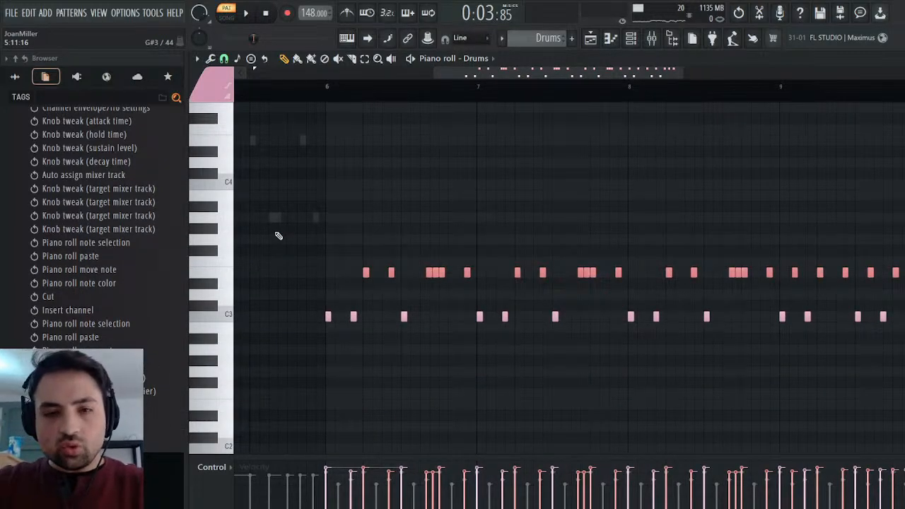
key("ctrl+Down")
key("shift+Down")
key("shift+Down")
key("shift+Down")
key("shift+Down")
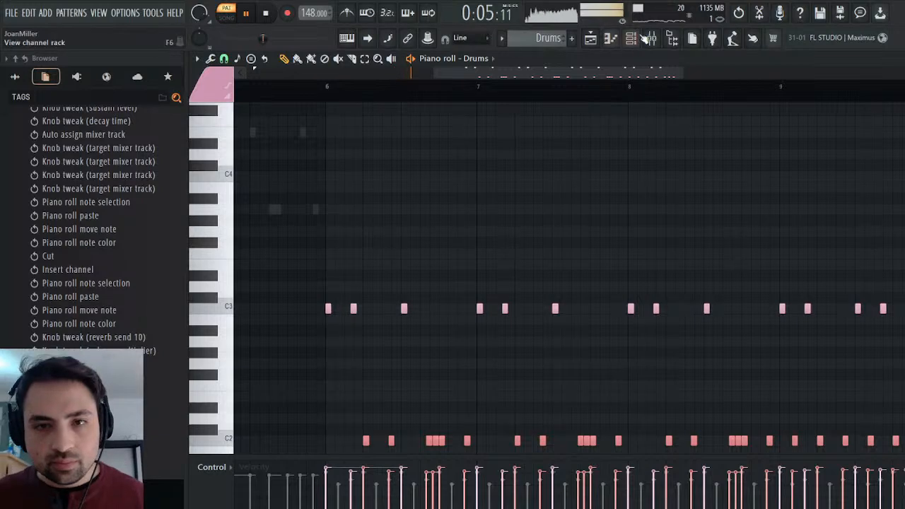
Play the pattern, route the Drums channel to mixer track 10 and name that track Drums.
key("F6")
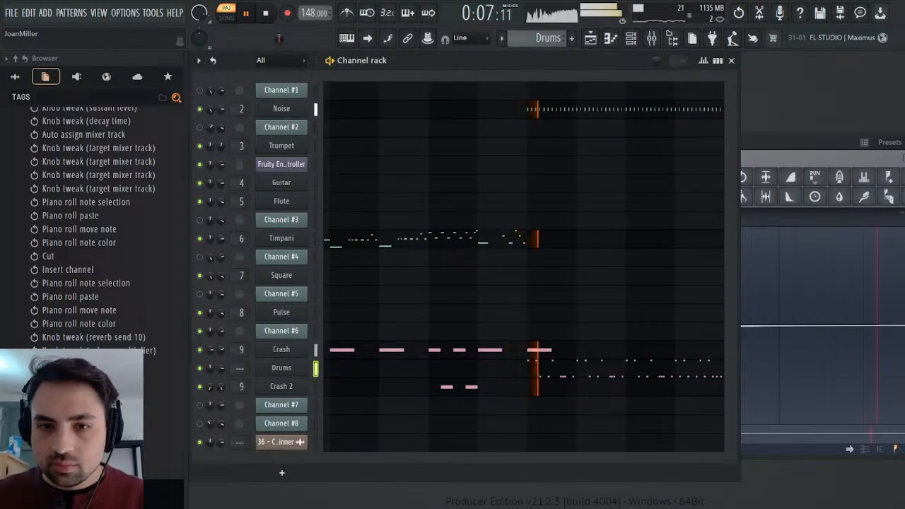
left_click(283, 368)
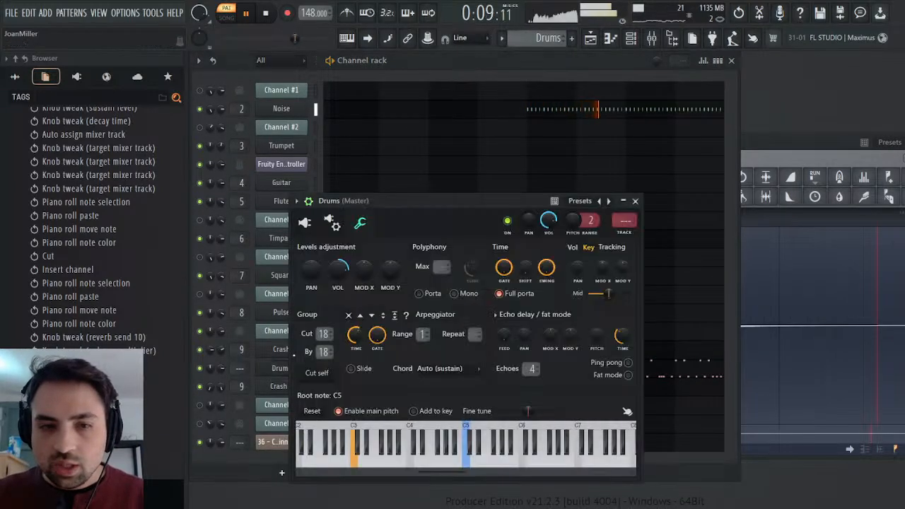
key("F9")
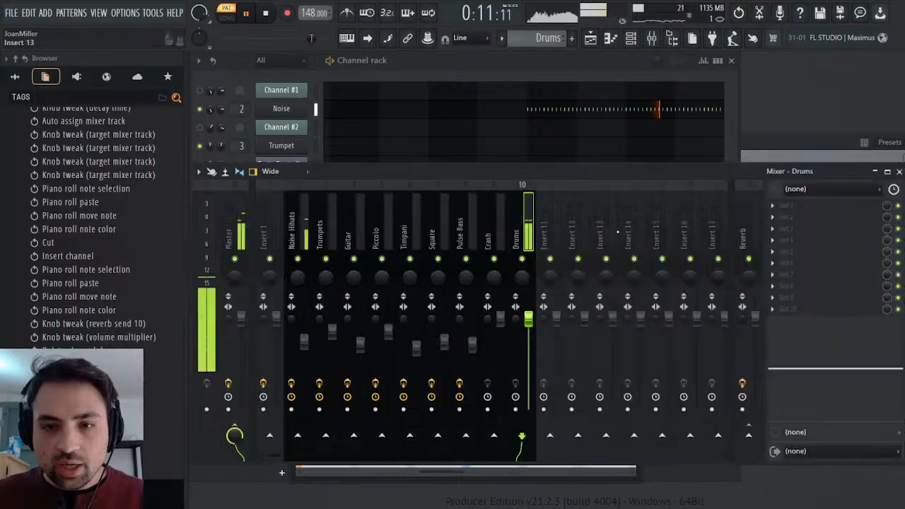
Load the Hihat Mixer preset from Pokemon Ruby & Sapphire's Remasters & Origins folder onto the Drums mixer track.
left_click(16, 76)
scroll(64, 186, "up", 10)
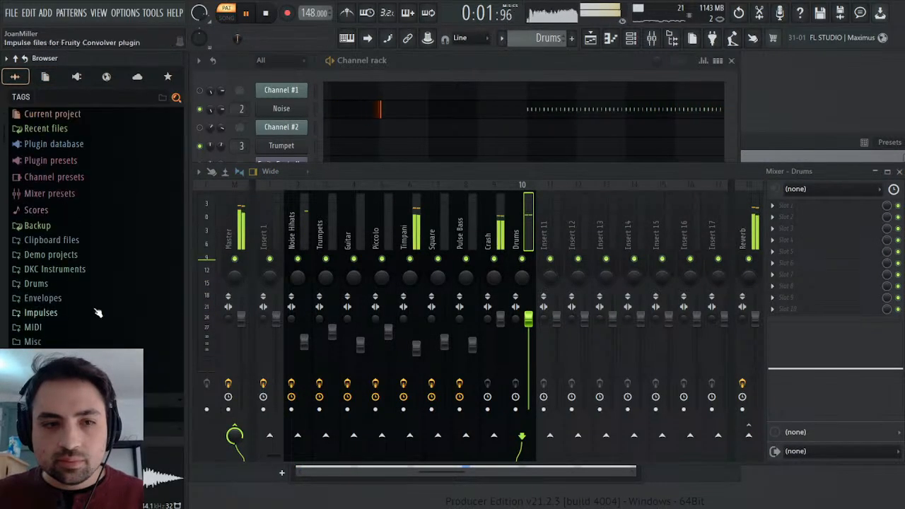
scroll(95, 367, "down", 2)
left_click(61, 345)
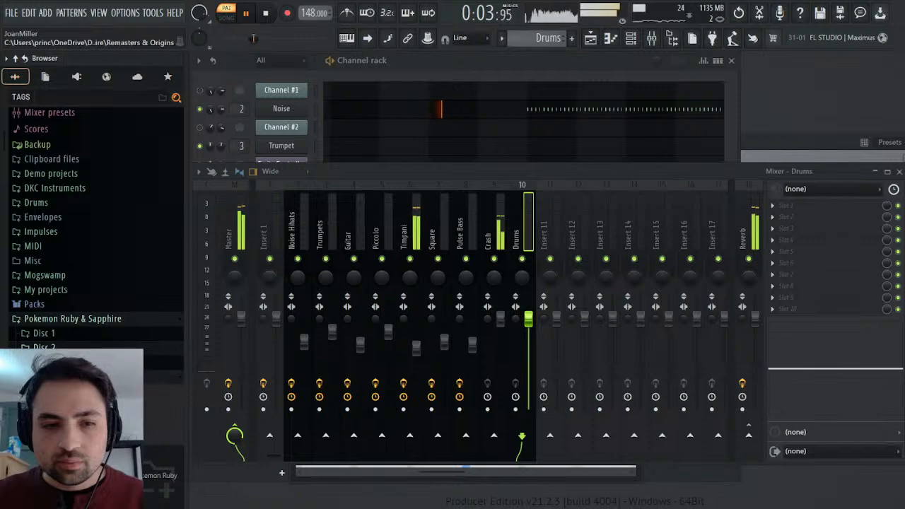
scroll(60, 357, "down", 4)
left_click(53, 312)
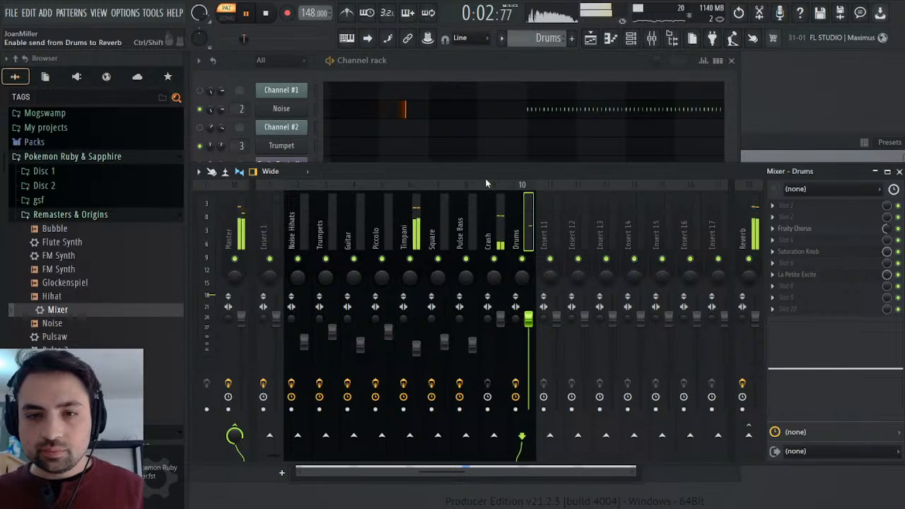
Route the Crash mixer track to the Reverb track and reselect the Drums track.
left_click(490, 239)
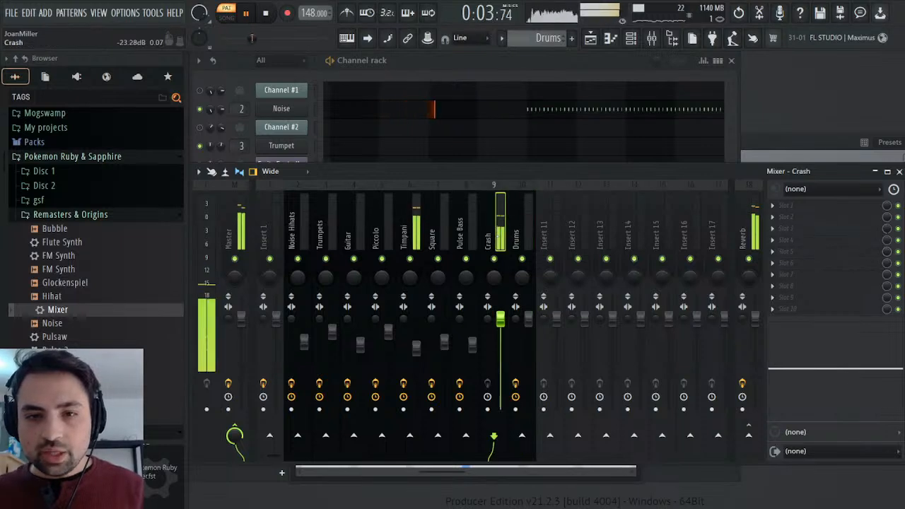
left_click(748, 435)
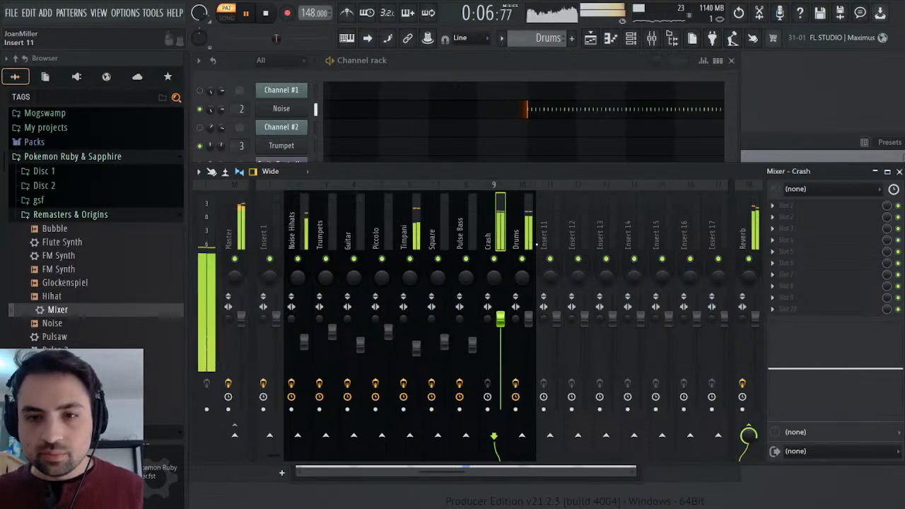
left_click(525, 224)
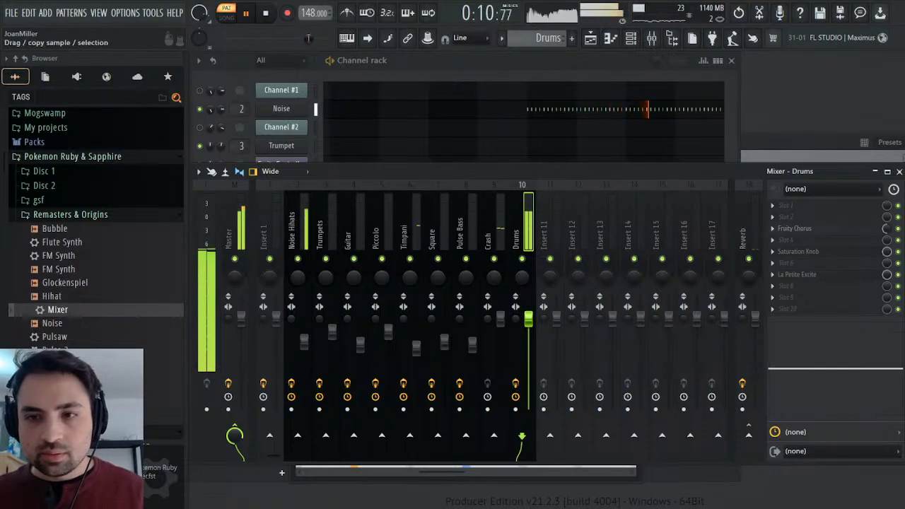
Close the mixer, Edison and Drums channel windows and stop playback.
left_click(899, 172)
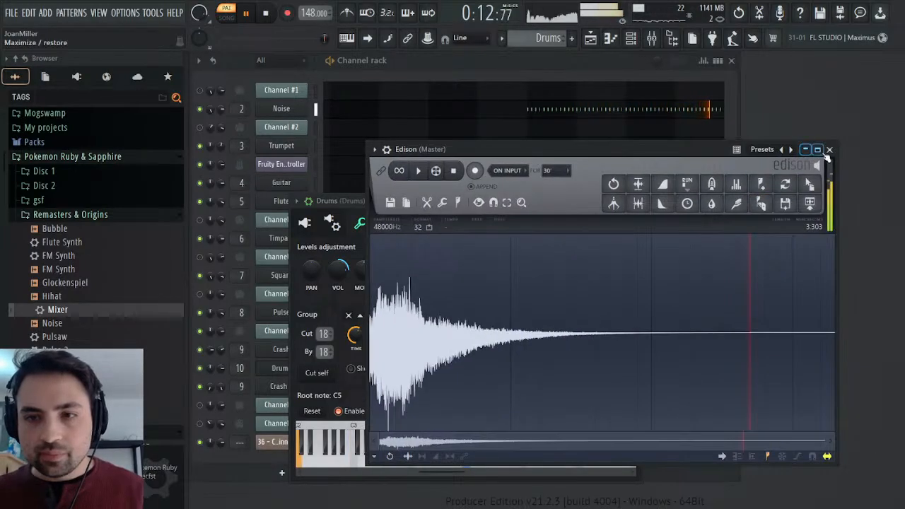
left_click(831, 149)
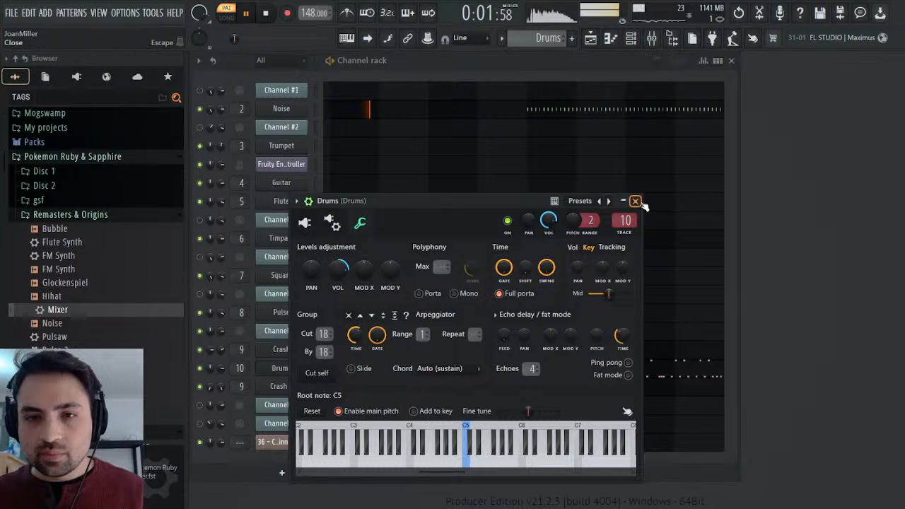
left_click(640, 203)
left_click(267, 13)
Open the Crash 2 channel's sample settings.
left_click(283, 387)
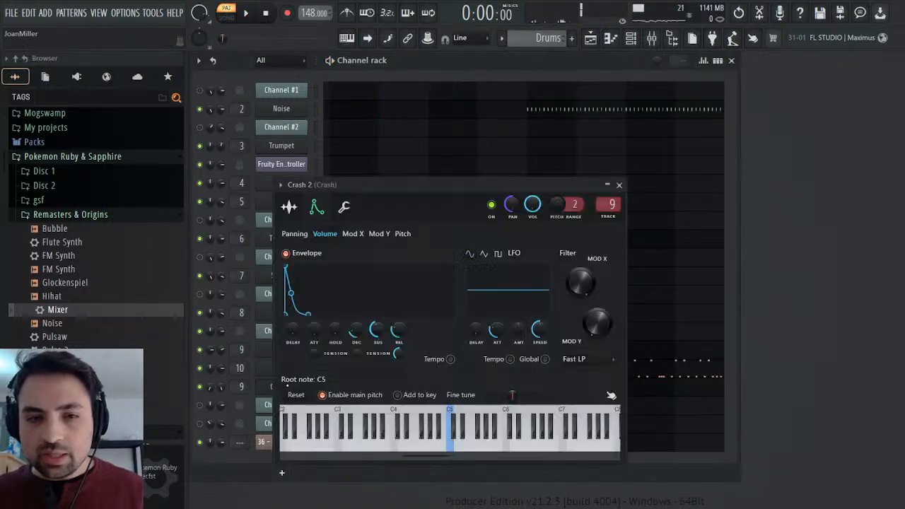
left_click(292, 206)
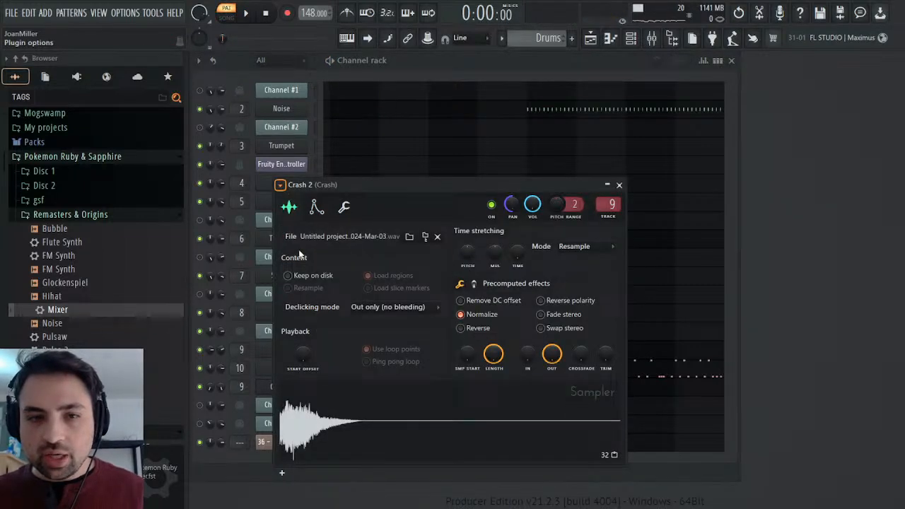
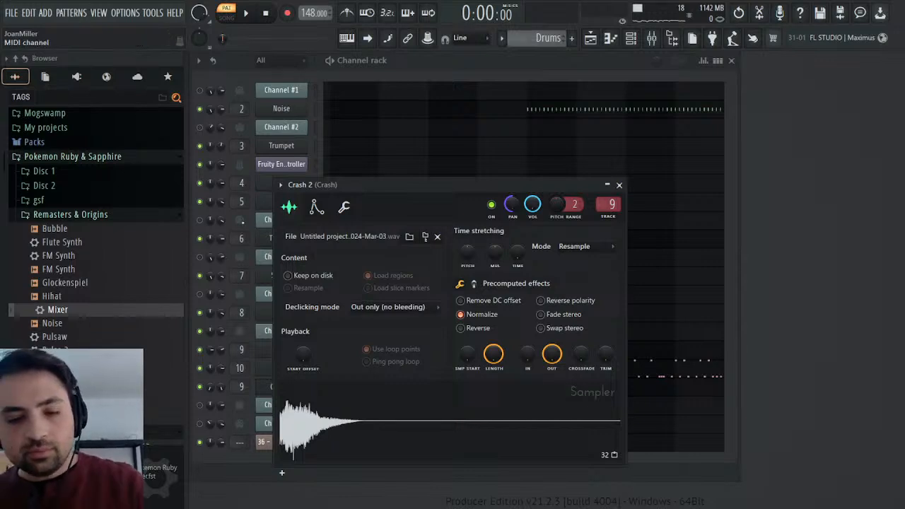
Close the Crash 2 channel settings and audition the arrangement in song mode.
left_click(620, 184)
left_click(227, 17)
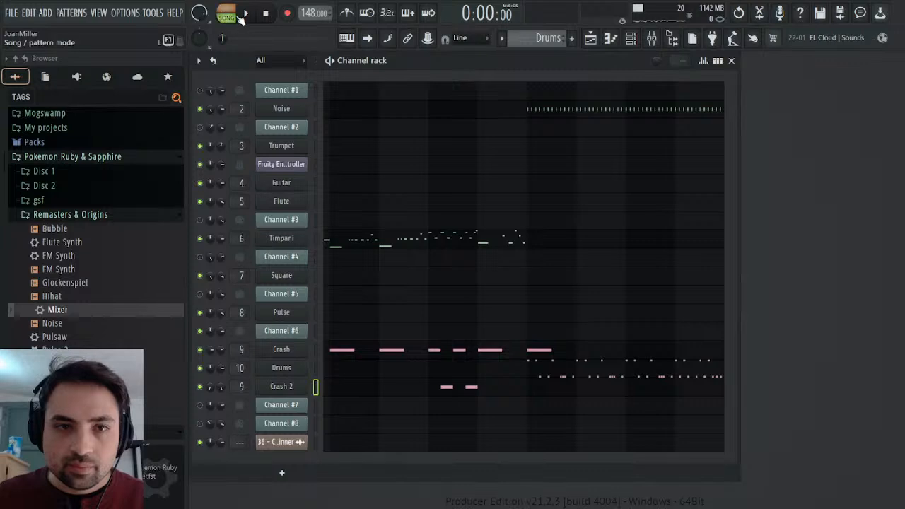
left_click(245, 13)
key("space")
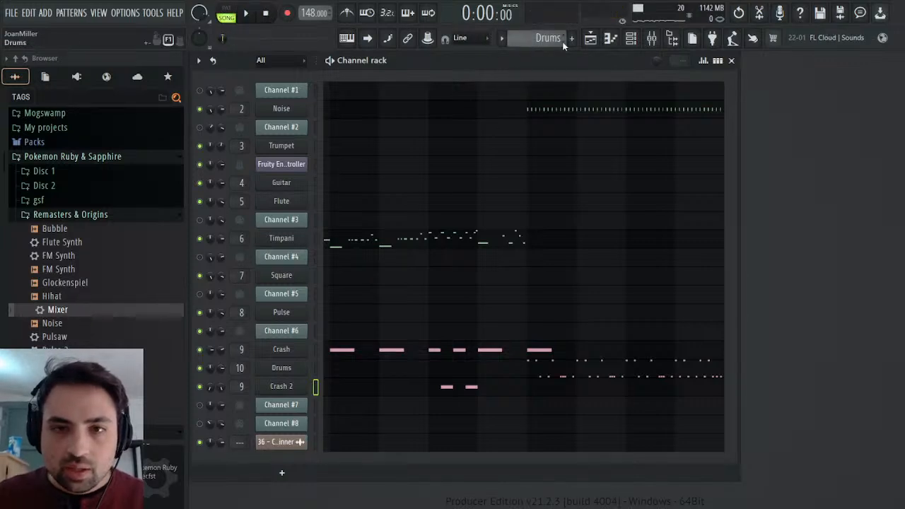
Switch to the 36 - Contest Winner pattern, unmute Channel #7 and play it in pattern mode.
left_click(592, 46)
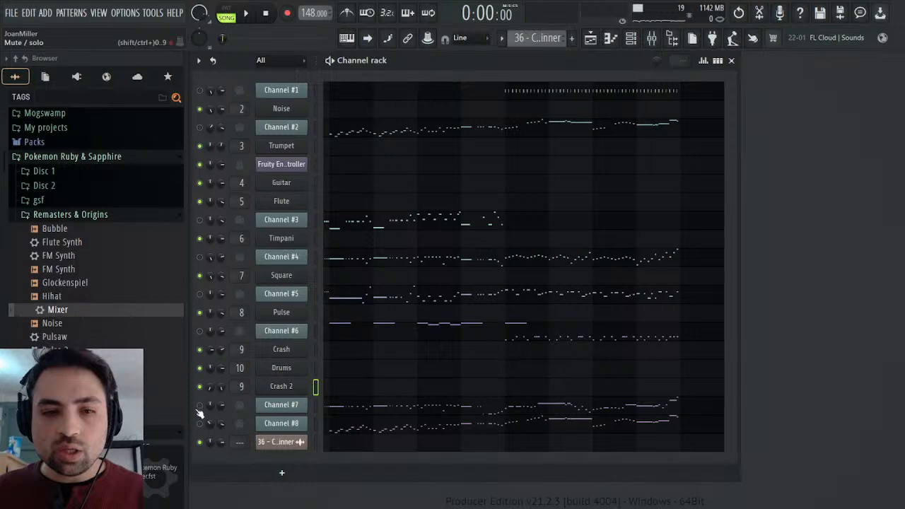
left_click(226, 8)
left_click(246, 12)
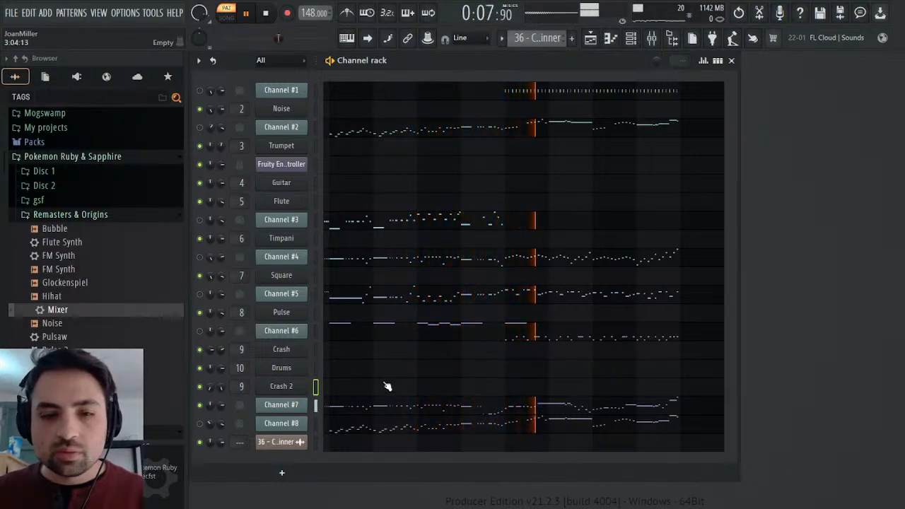
Add the Triangle preset from Remasters & Origins as a new channel below Channel #7 and open its Sytrus settings.
left_click_drag(162, 418, 253, 418)
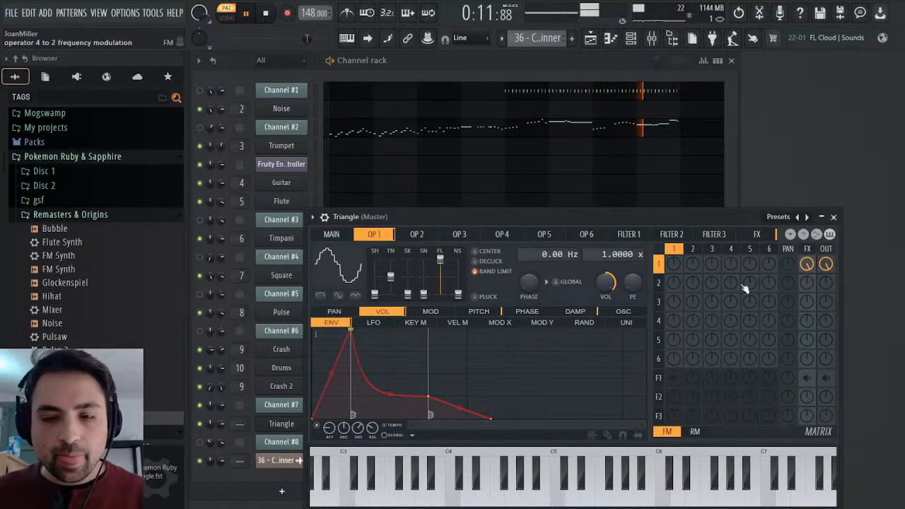
left_click(834, 217)
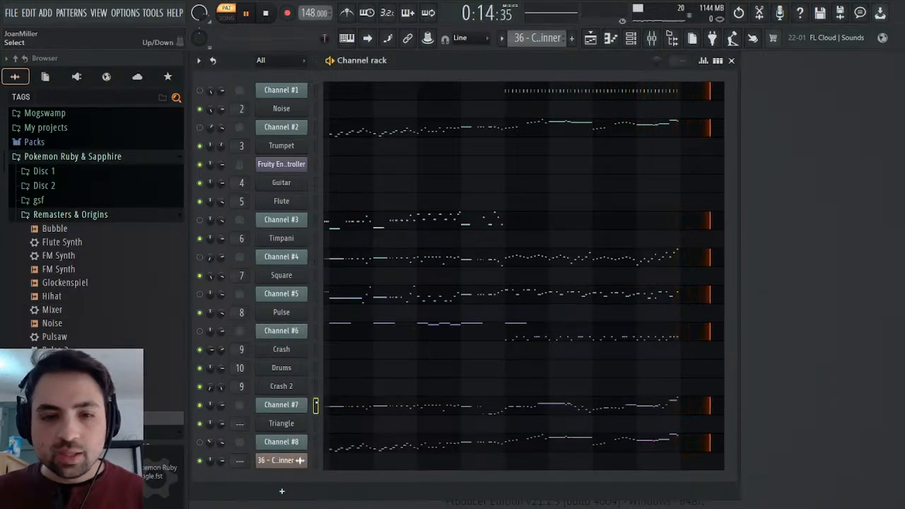
left_click(278, 424)
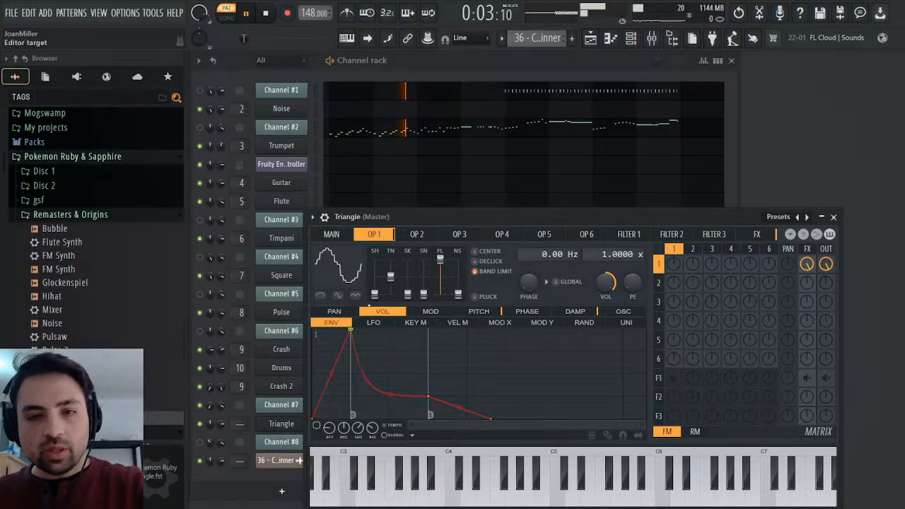
Paste Channel #7's notes into the Triangle channel of the Synths pattern and stop playback.
left_click(532, 39)
left_click(549, 79)
left_click(833, 217)
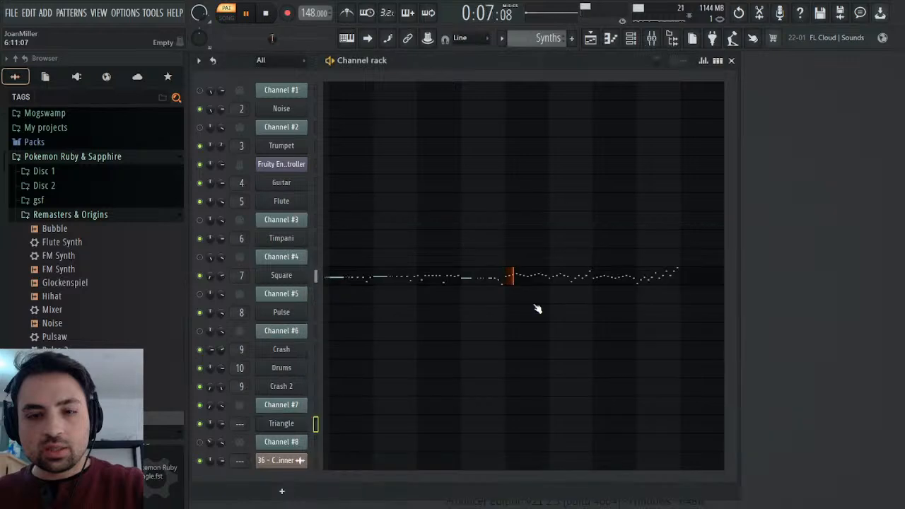
key("ctrl+v")
key("space")
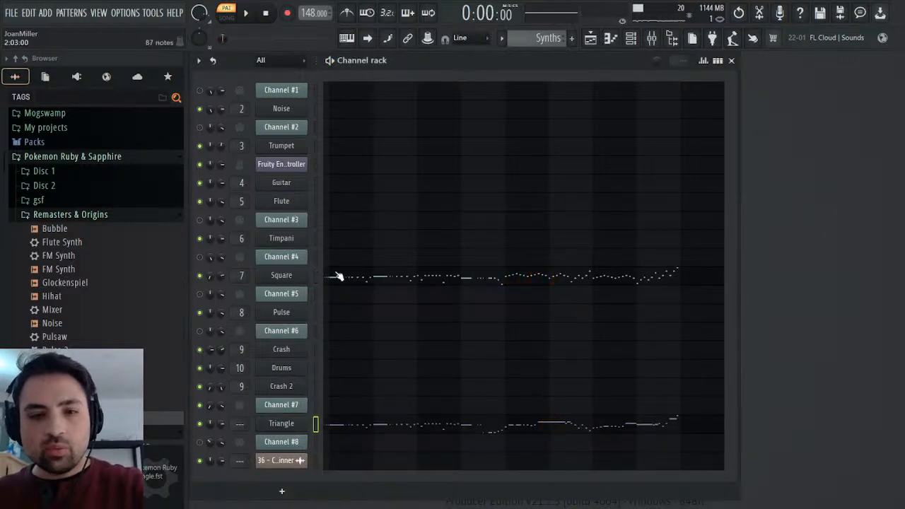
Assign the Triangle channel to mixer track 11, load the Mixer preset onto it and name the track Triangle.
left_click(287, 419)
left_click(325, 218)
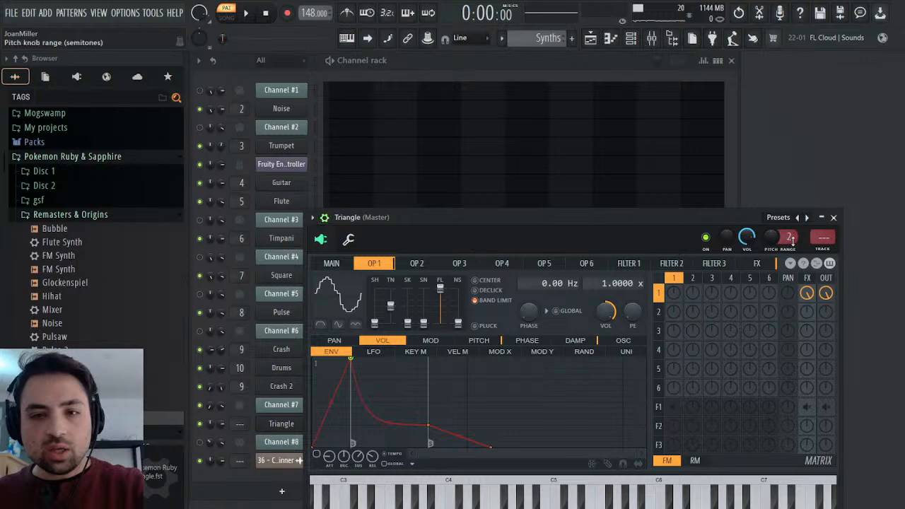
left_click(823, 239)
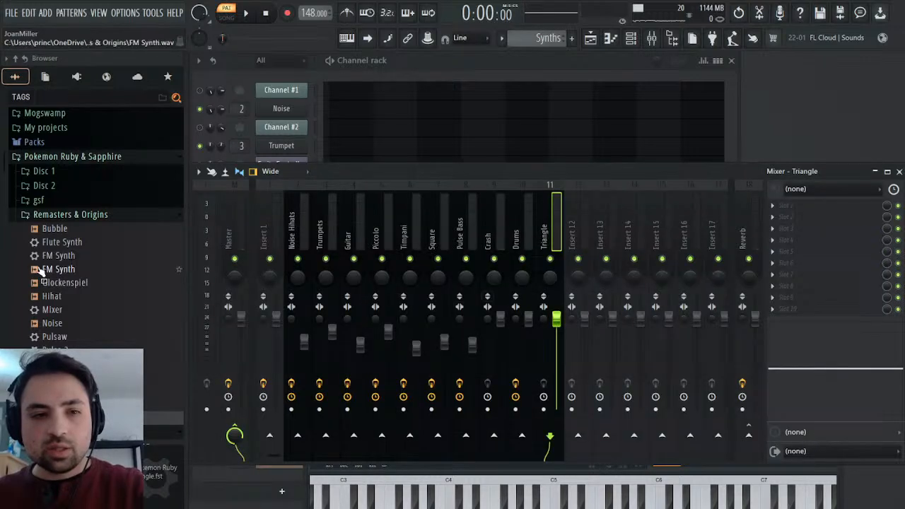
left_click_drag(53, 310, 837, 258)
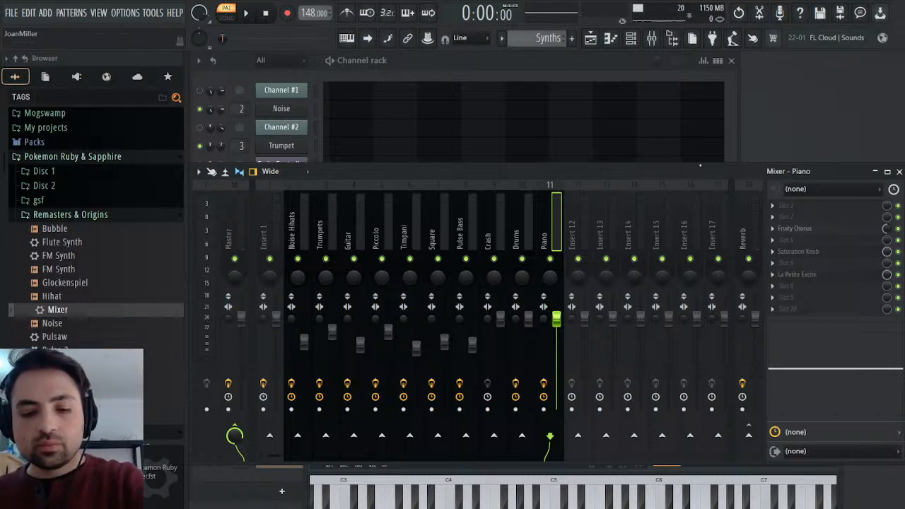
key("Return")
Lower the Triangle mixer track's volume to about 71% and audition the Synths pattern with the mixer and synth windows closed.
left_click_drag(557, 321, 557, 347)
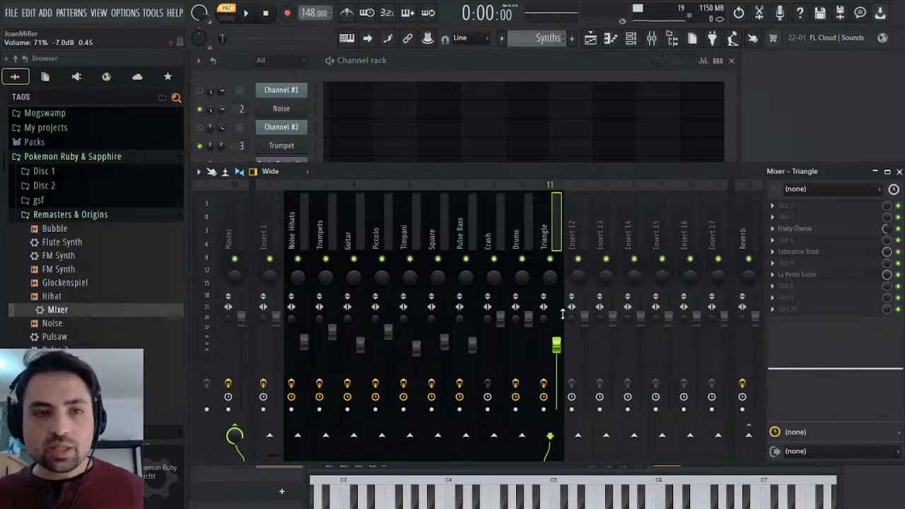
key("space")
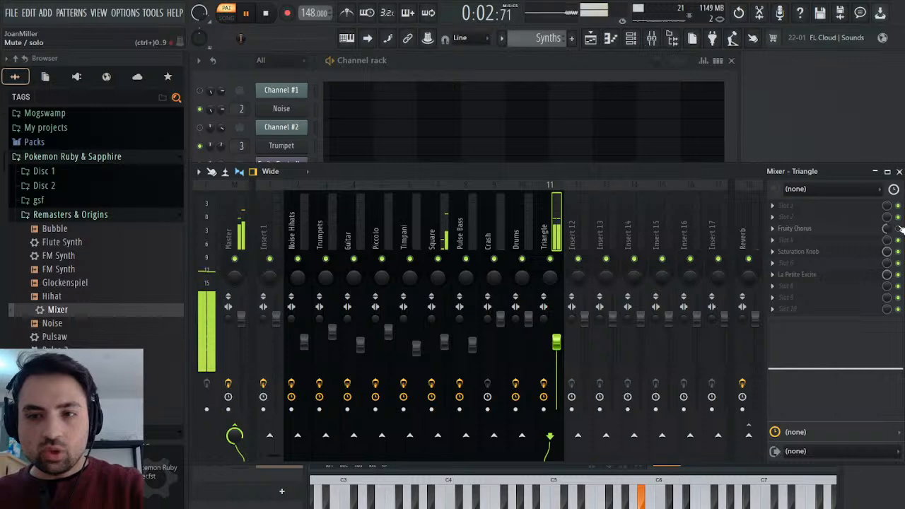
left_click(900, 172)
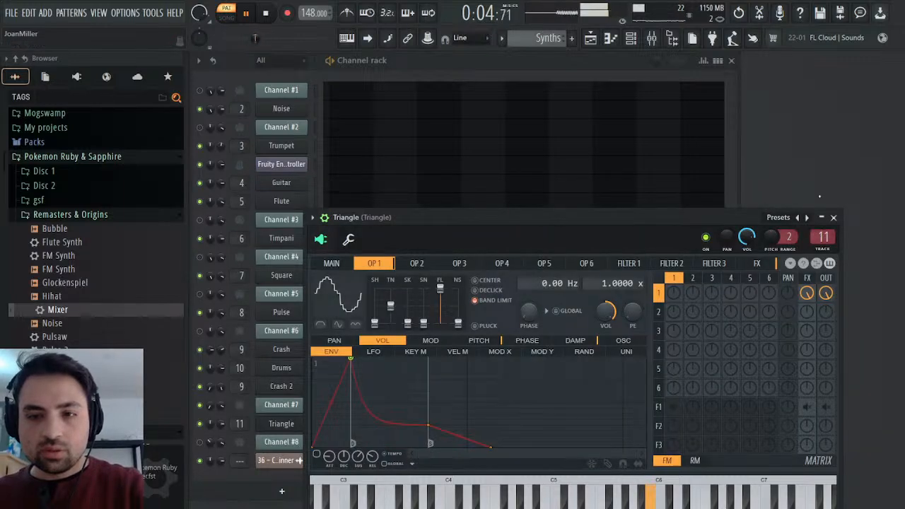
left_click(834, 218)
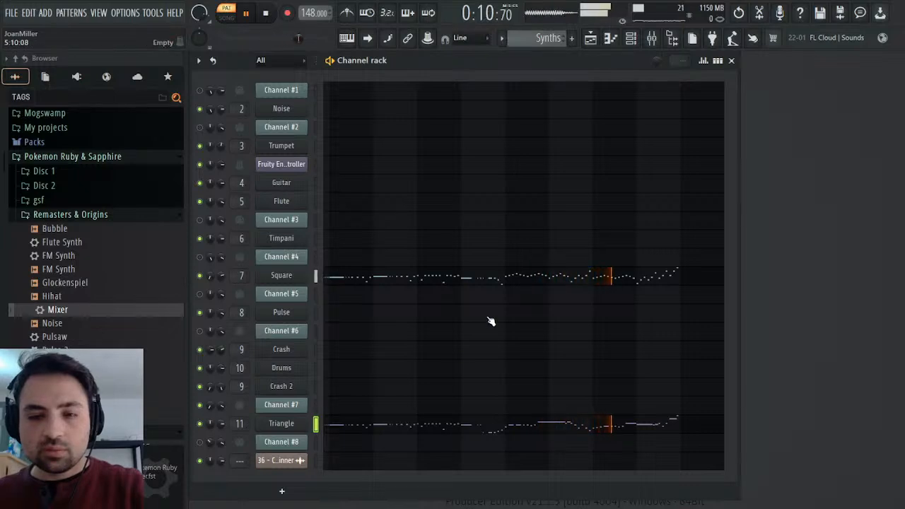
key("space")
Open Channel #7's Mod events in the 36 - Contest Winner pattern and play them briefly to examine the opening bars.
scroll(549, 39, "up", 3)
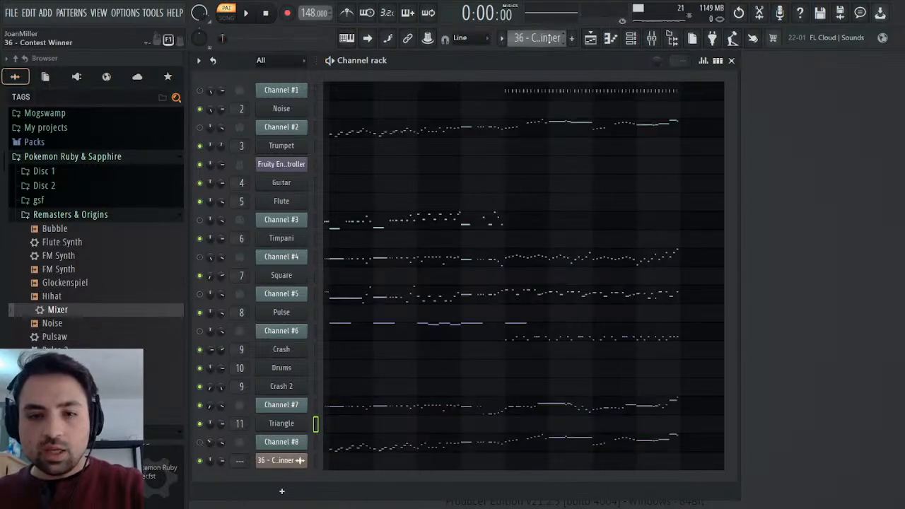
left_click(296, 407)
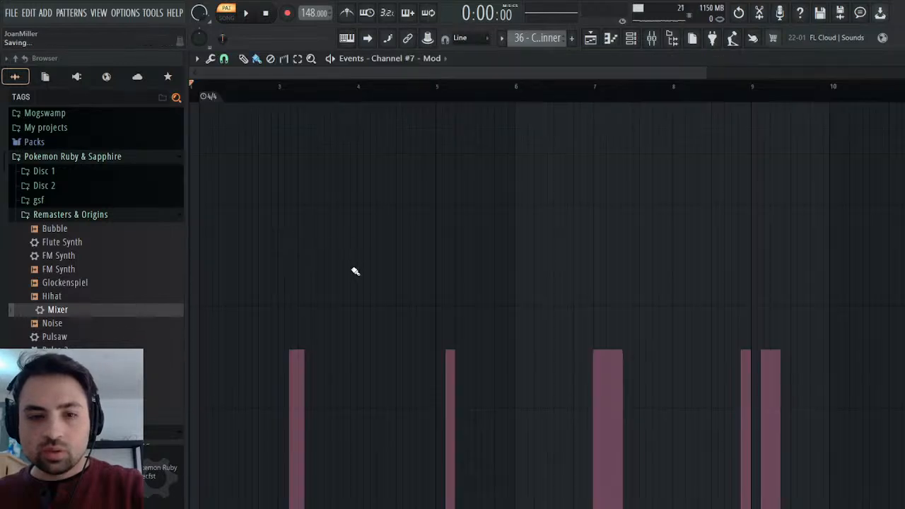
key("space")
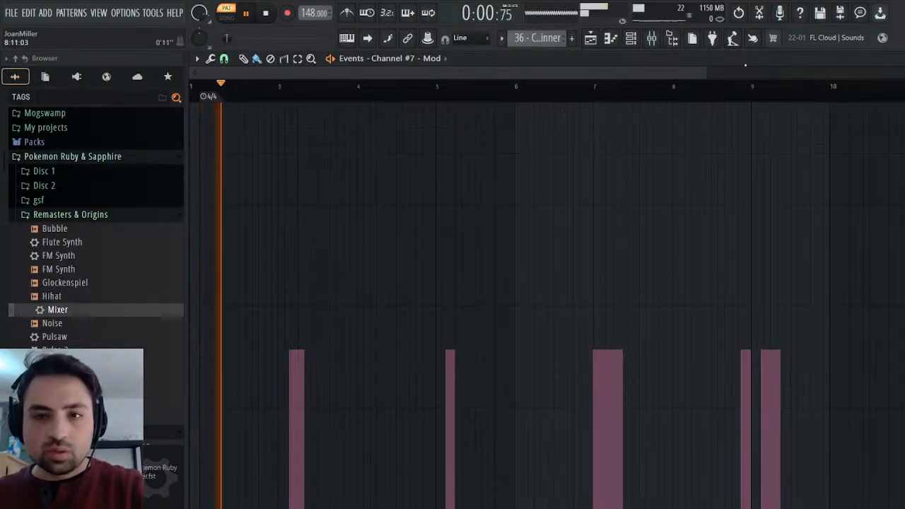
key("space")
left_click_drag(705, 71, 365, 71)
key("space")
key("space")
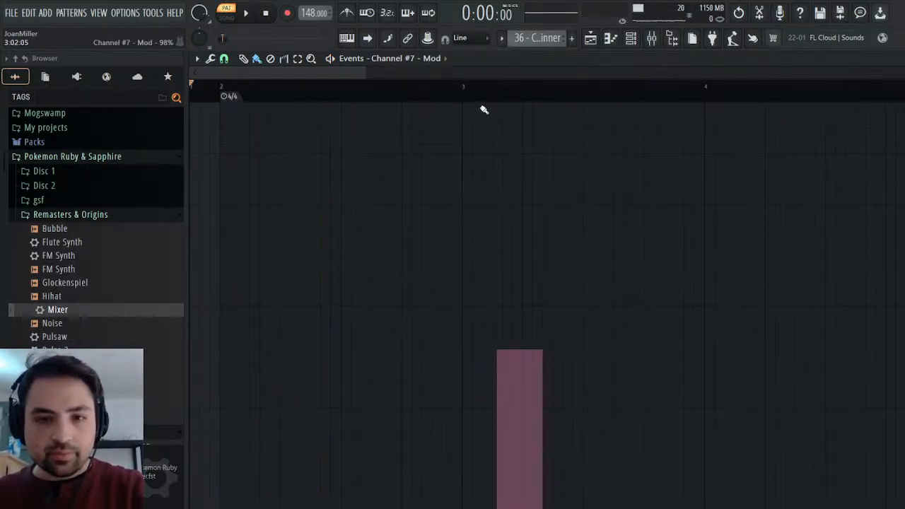
Draw a 39% Mod event in bar 2 of Channel #7, ahead of the existing one, and check it in playback.
left_click_drag(362, 75, 279, 75)
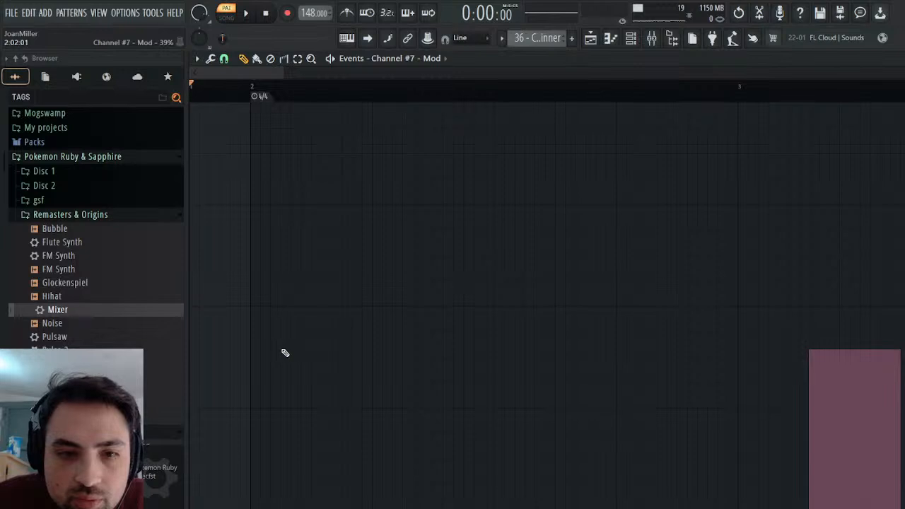
left_click(326, 353)
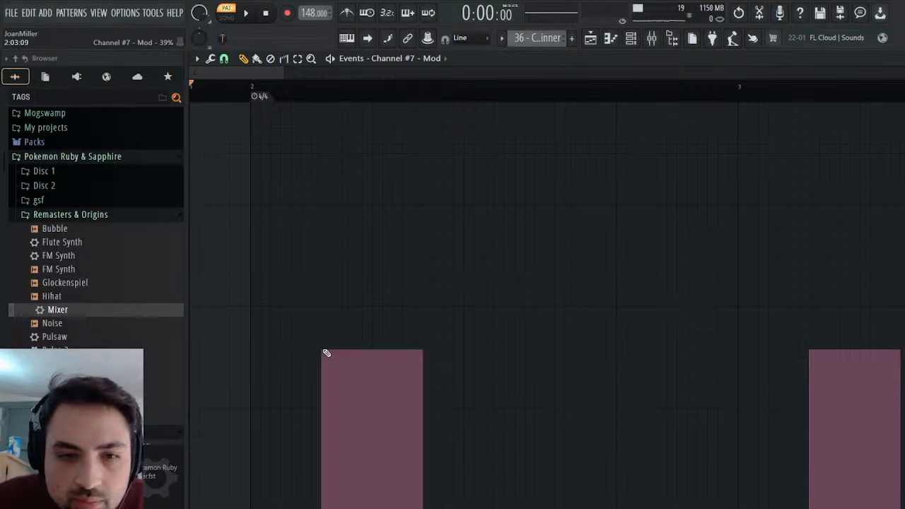
mouse_move(229, 490)
left_mouse_down()
mouse_move(210, 508)
mouse_move(321, 508)
left_mouse_up()
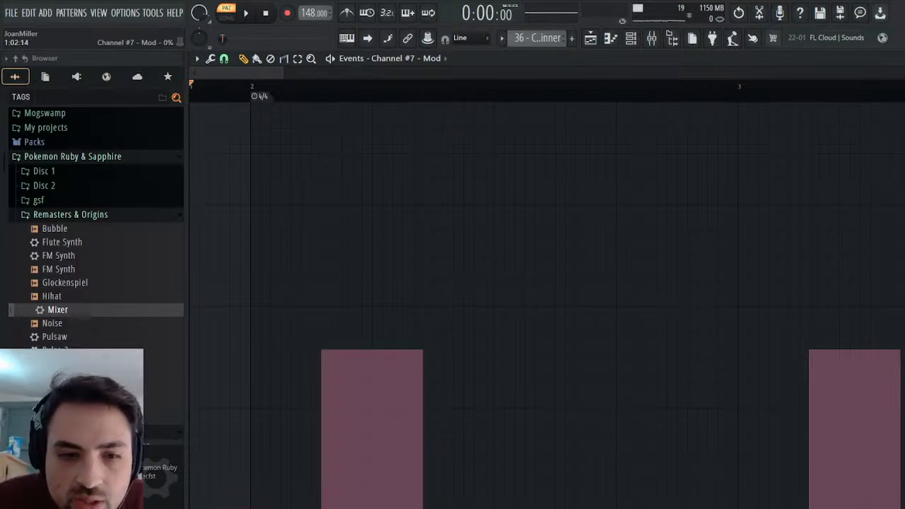
left_click(247, 12)
key("space")
key("Escape")
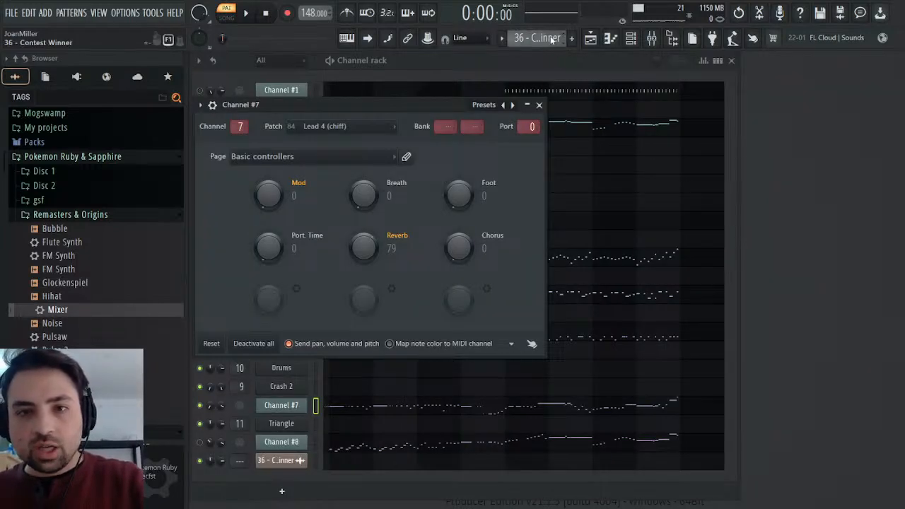
Paste the Mod events into the Triangle channel's Operator 1 pitch envelope/LFO amount in the Synths pattern.
left_click(538, 104)
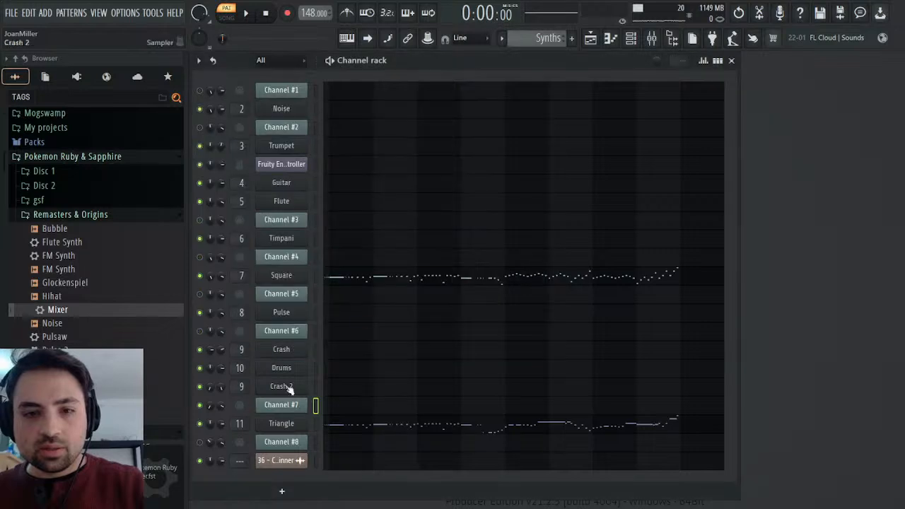
left_click(281, 424)
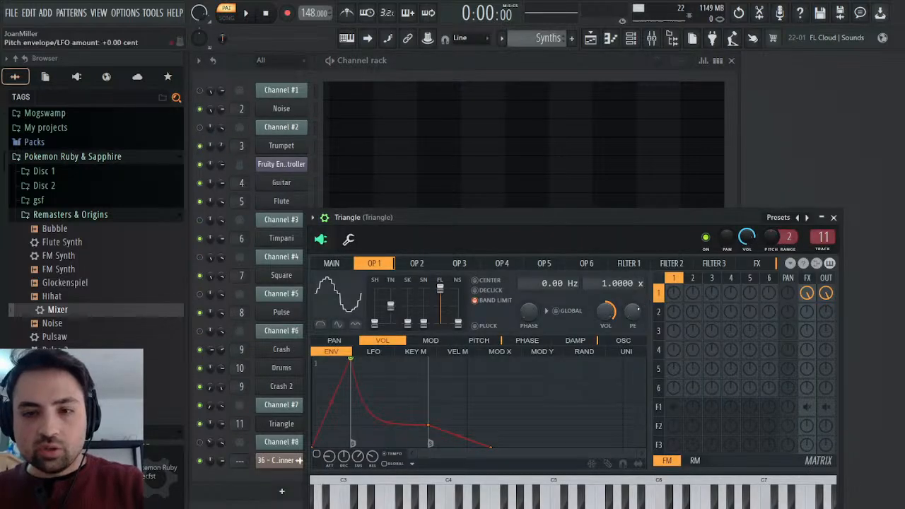
left_click(650, 329)
key("ctrl+v")
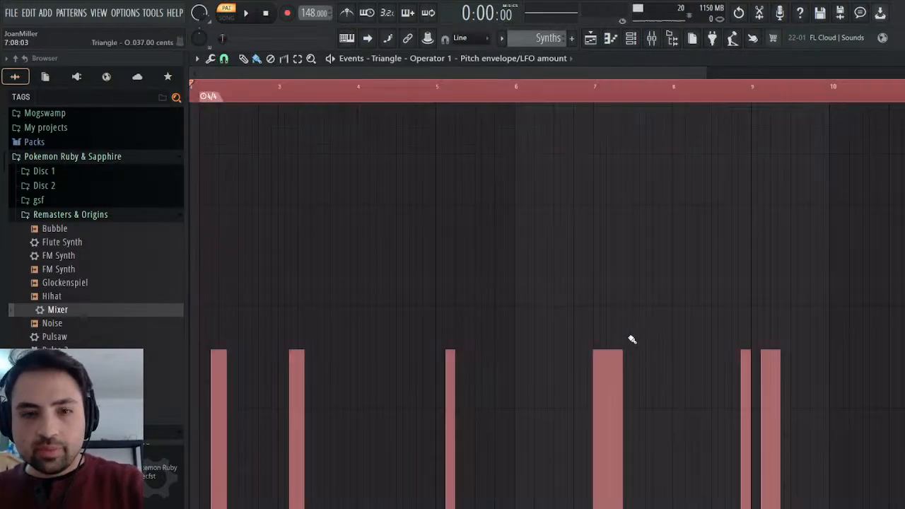
Scale down the pasted pitch envelope/LFO amount levels, play them back and close the event editor.
left_click(255, 95)
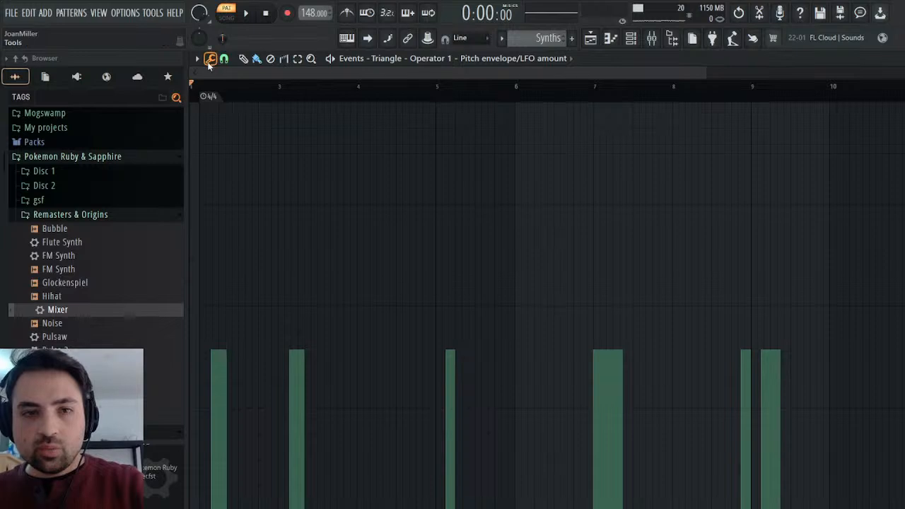
left_click(218, 73)
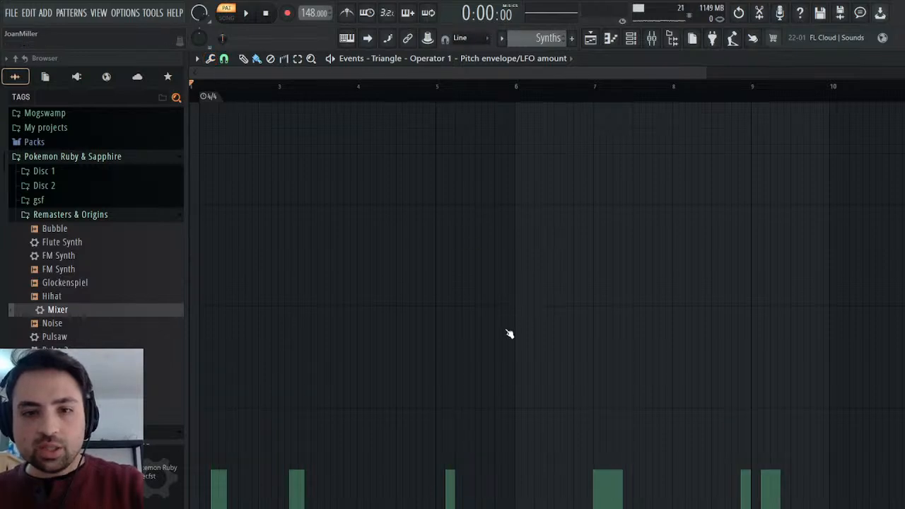
key("space")
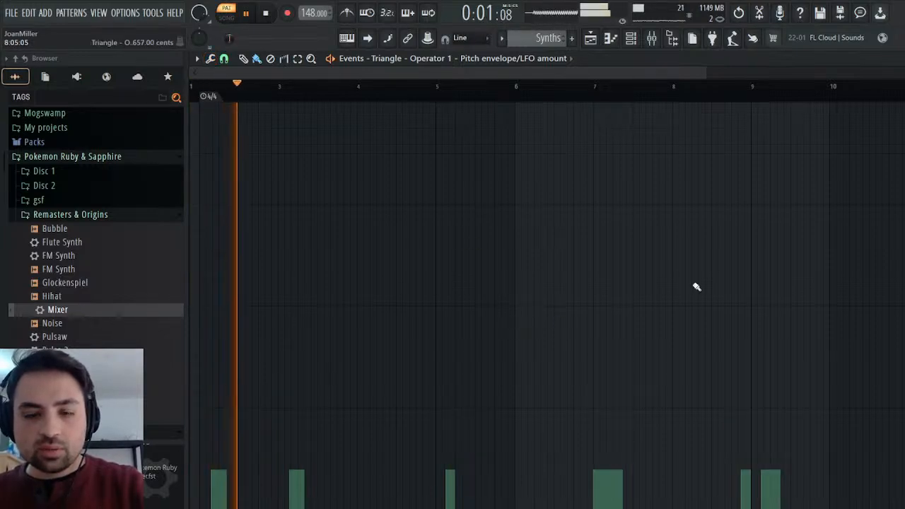
key("Escape")
key("space")
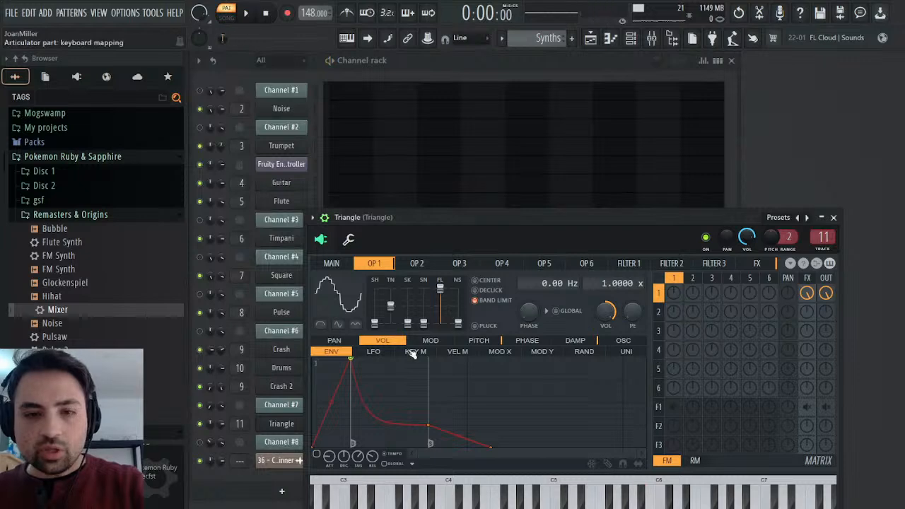
Set Triangle's Operator 1 pitch LFO speed to 000:000:024 and tension to 38% during playback, and close the synth.
left_click(478, 341)
left_click(373, 352)
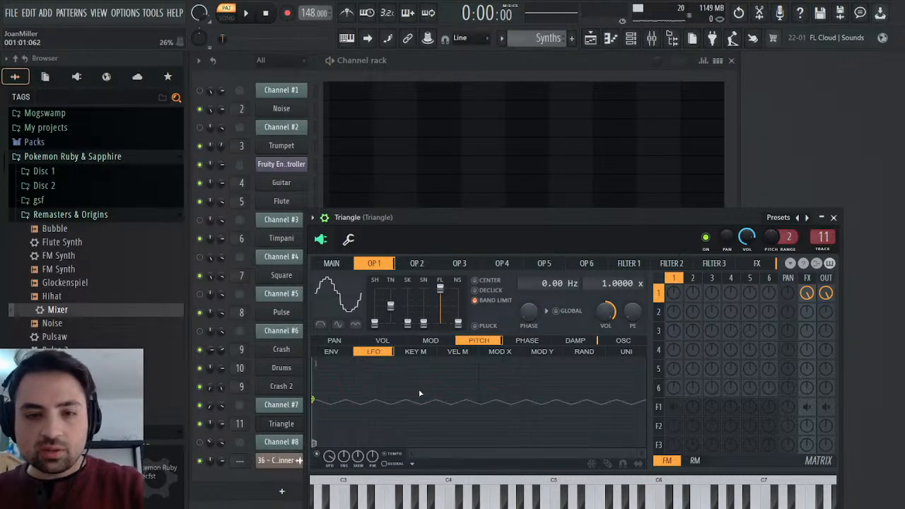
key("space")
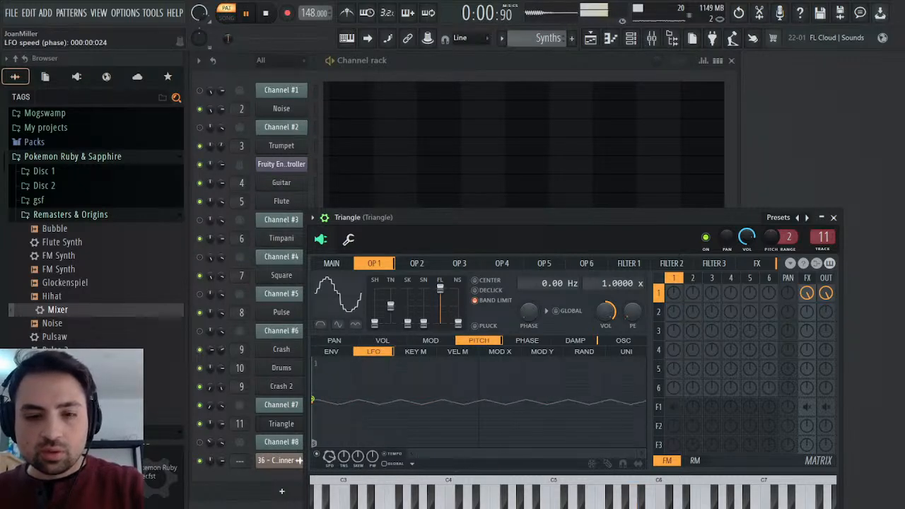
left_click_drag(343, 457, 343, 440)
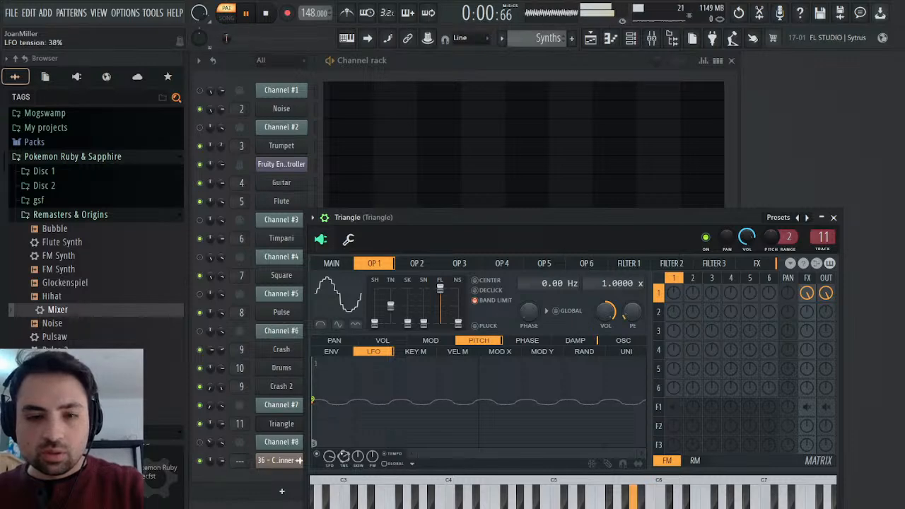
left_click(833, 217)
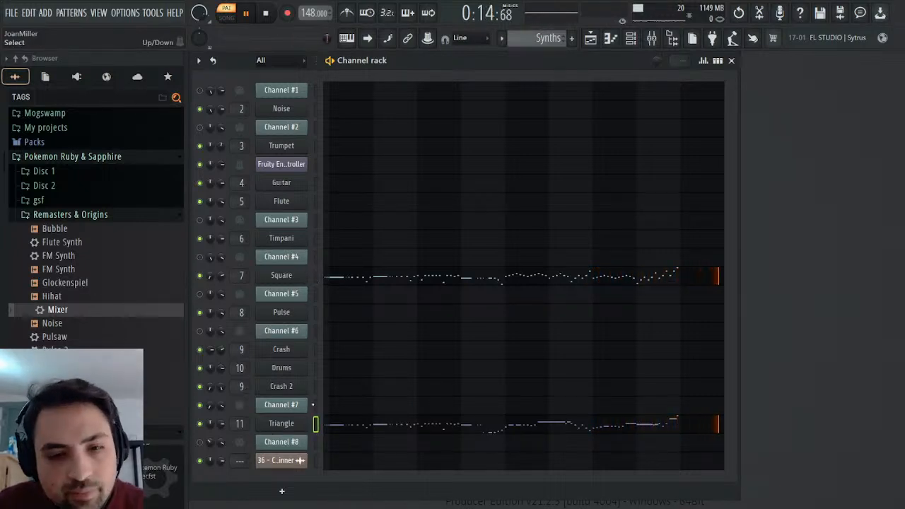
Check the Triangle synth's Operator 1 pitch LFO, then stop playback and close the synth.
left_click(294, 423)
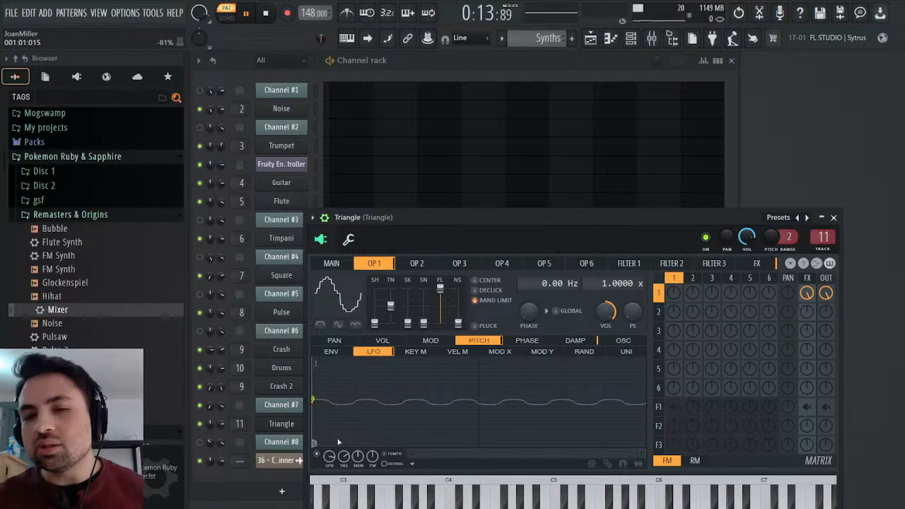
key("space")
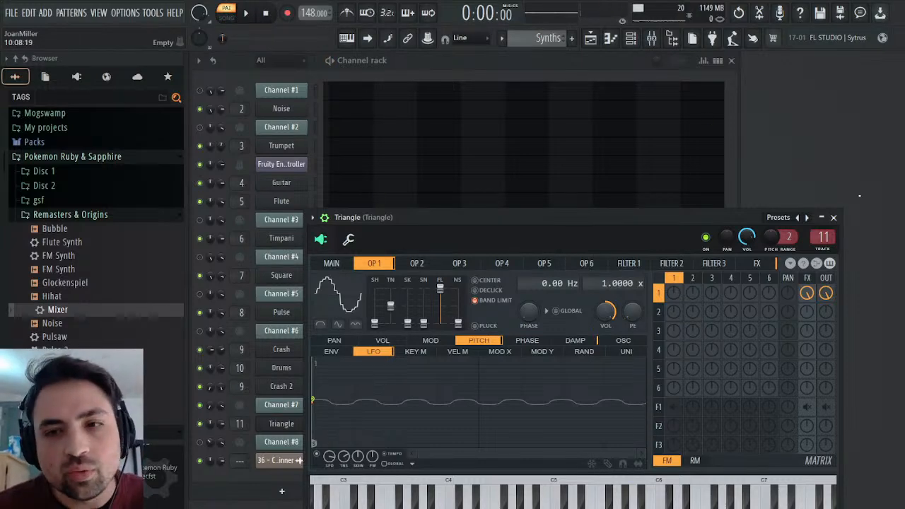
left_click(833, 217)
scroll(532, 39, "up", 1)
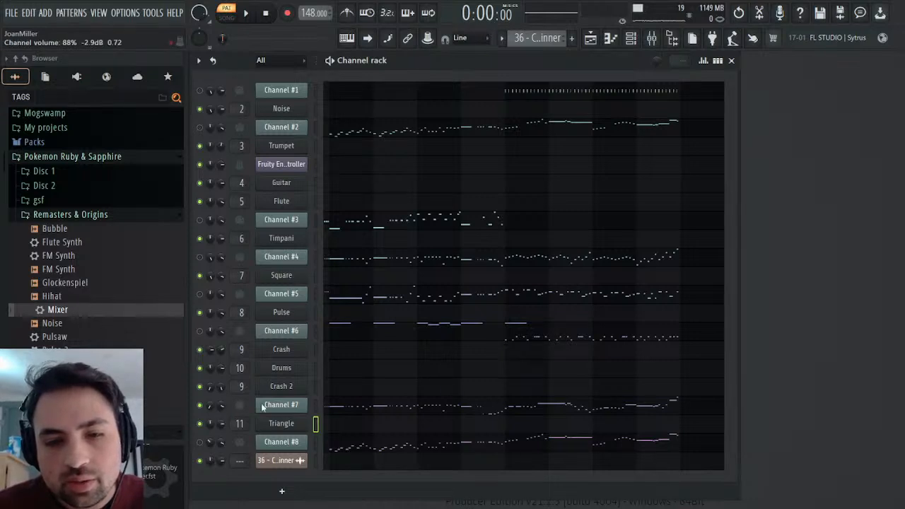
left_click(262, 339)
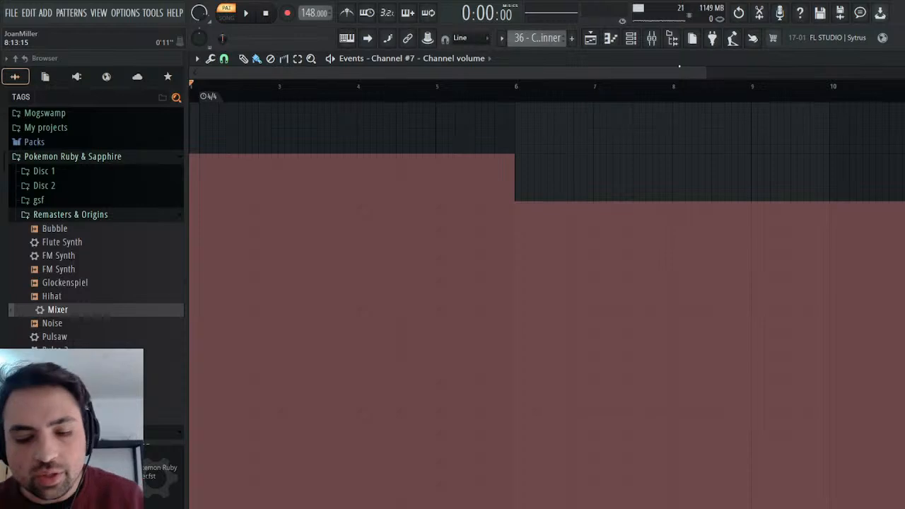
key("Return")
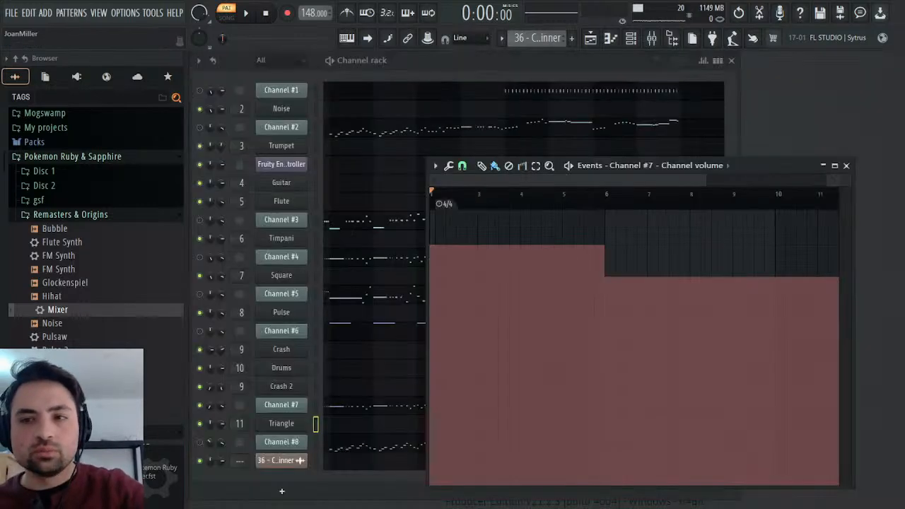
left_click(848, 166)
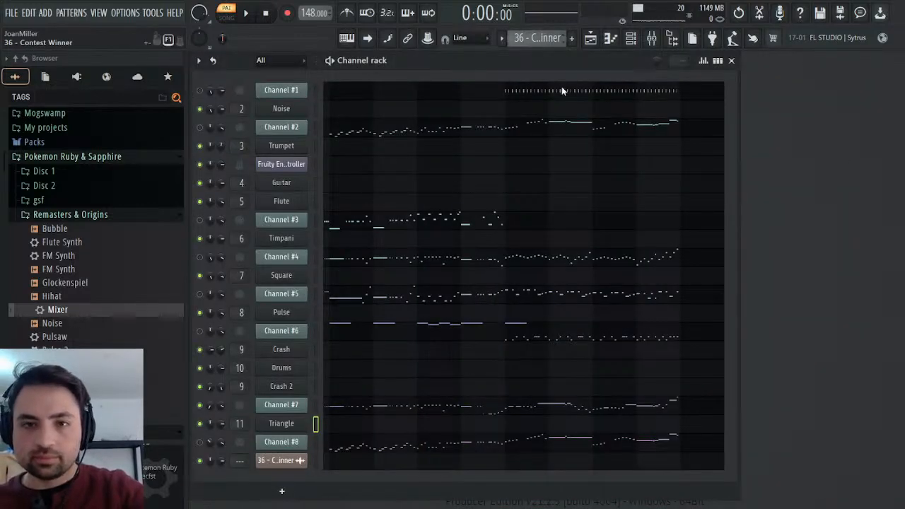
key("KP_Add")
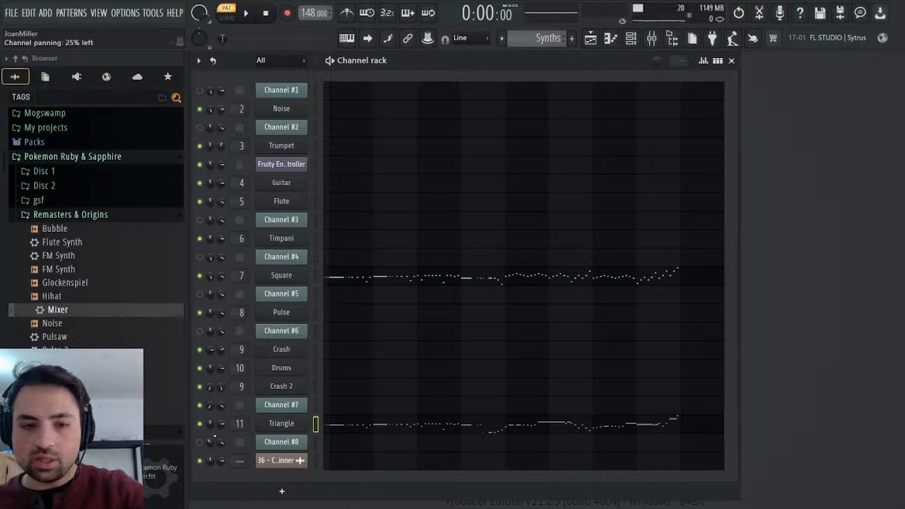
left_click(256, 336)
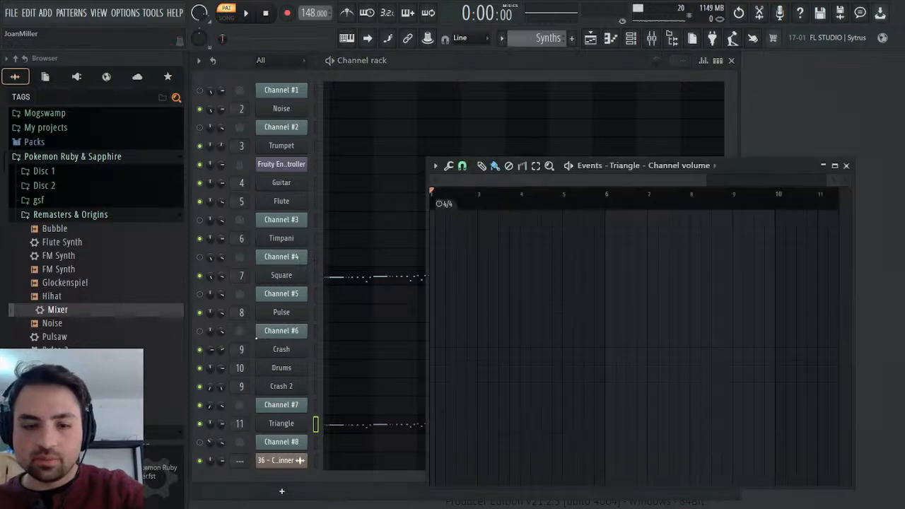
key("ctrl+v")
key("space")
left_click(845, 165)
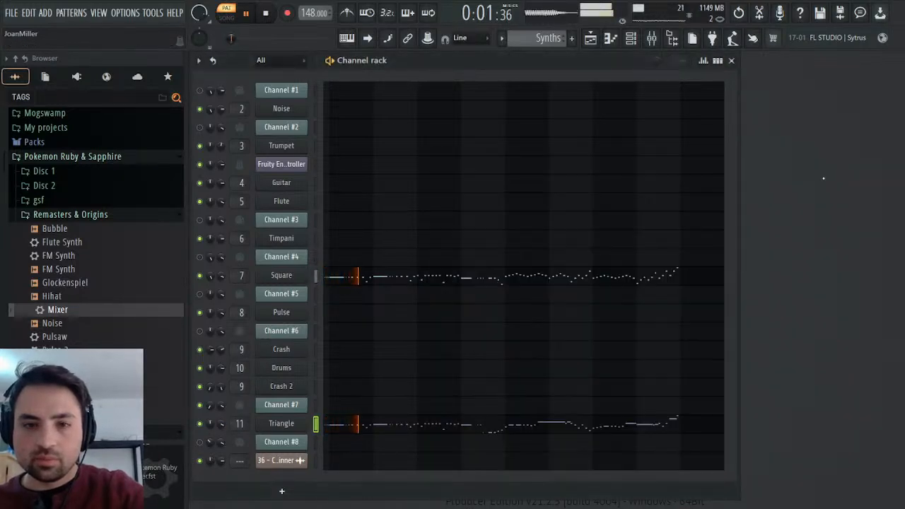
key("space")
Copy Channel #7's channel panning events from the 36 - Contest Winner pattern into Triangle's panning in Synths and start playback.
scroll(546, 42, "up", 2)
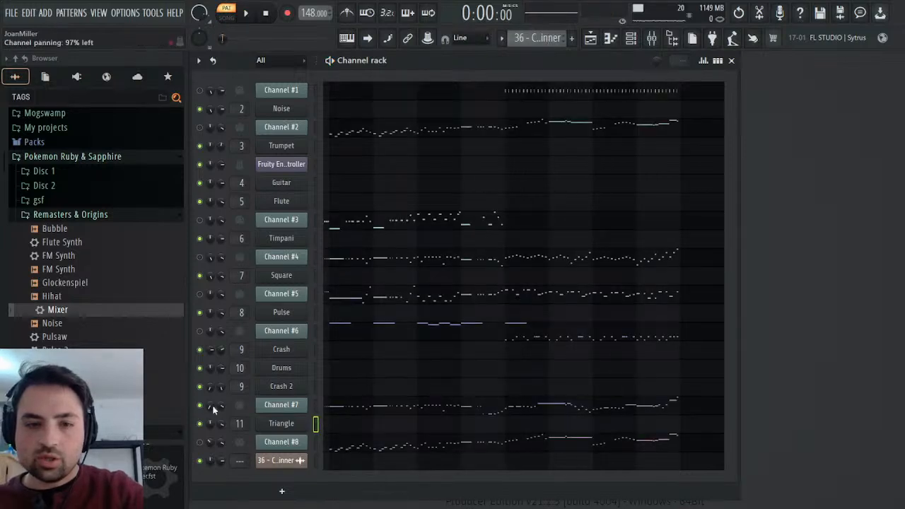
left_click(242, 350)
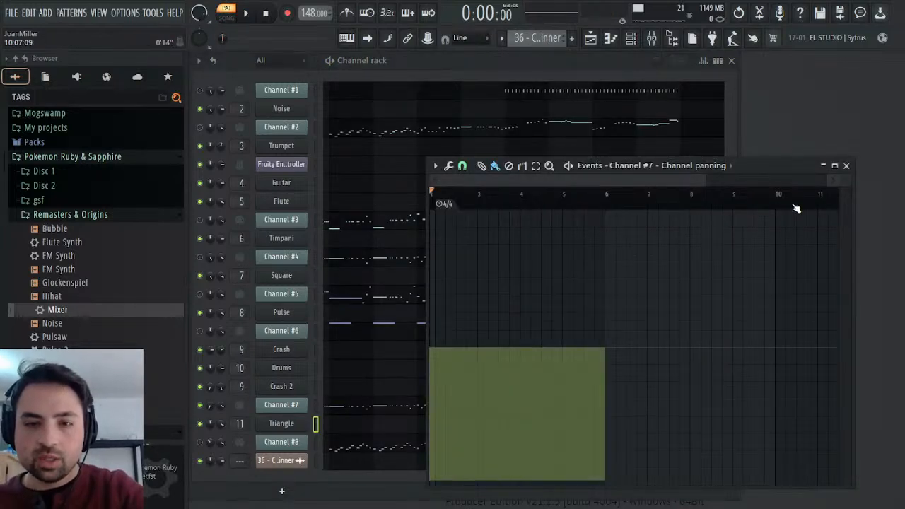
left_click(846, 165)
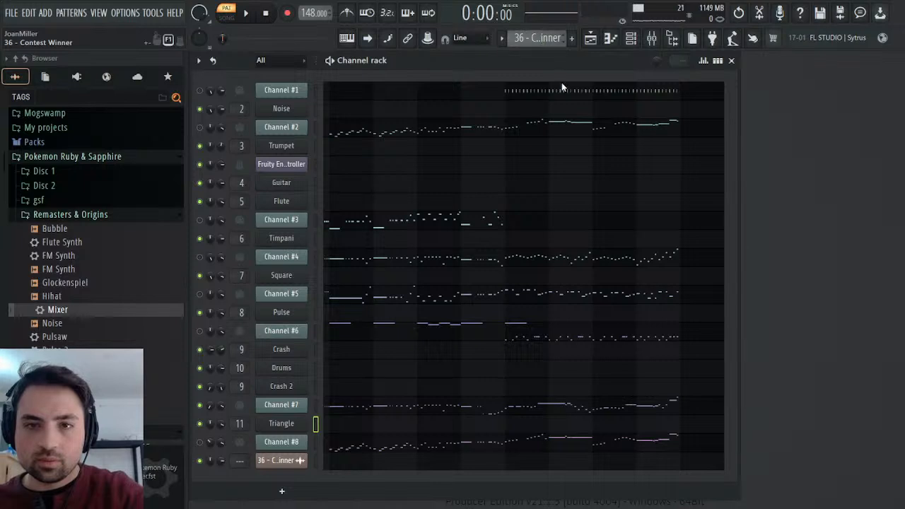
key("KP_Add")
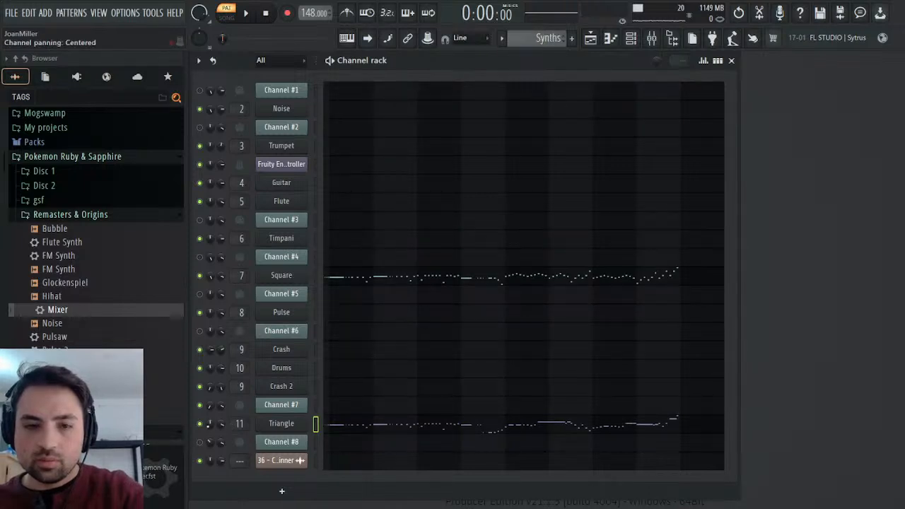
key("ctrl+v")
key("space")
left_click(845, 166)
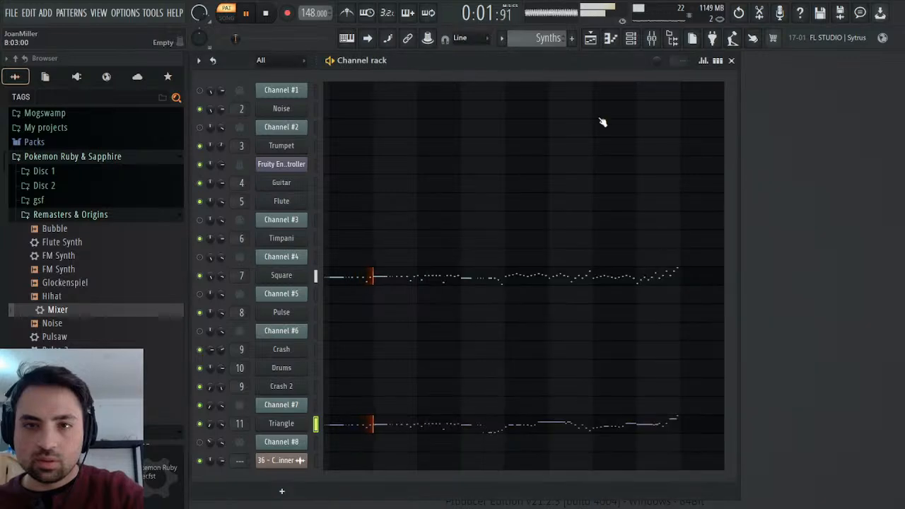
Compare against the 36 - Contest Winner pattern in playback, mute Channel #7 and stop playback.
scroll(552, 38, "up", 1)
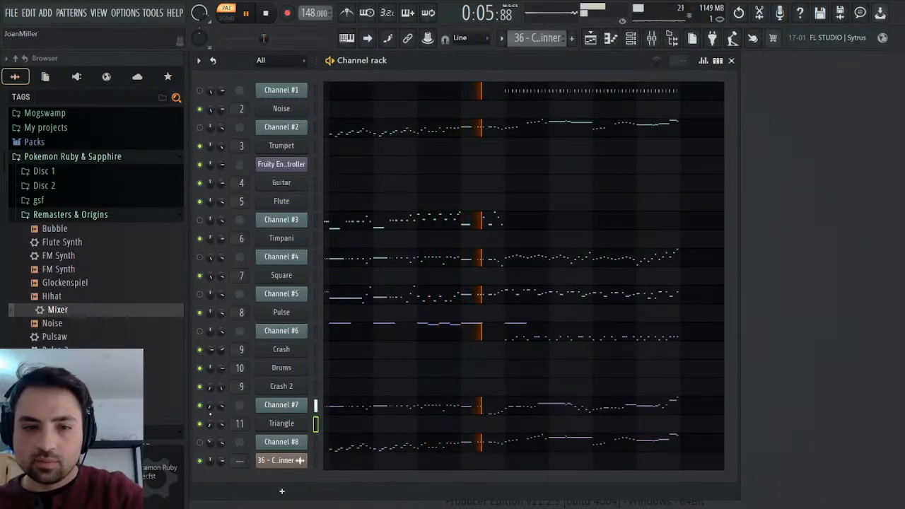
left_click(200, 405)
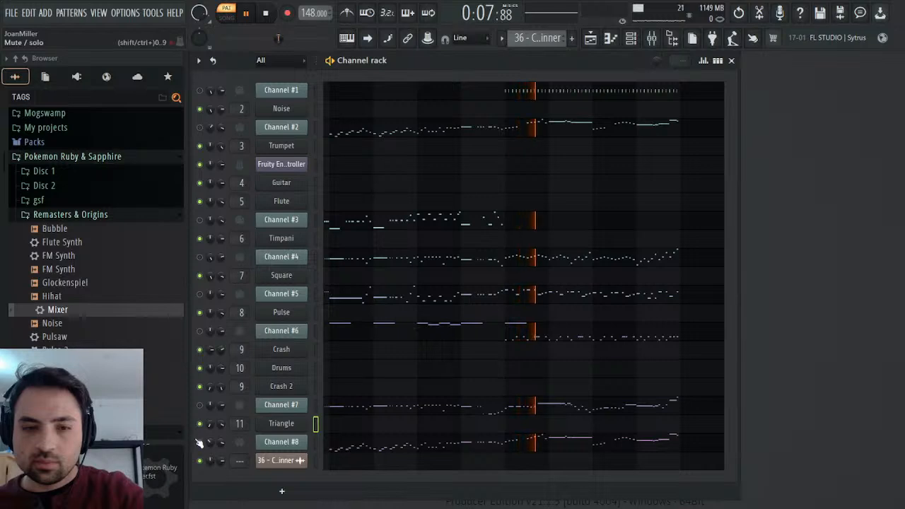
key("space")
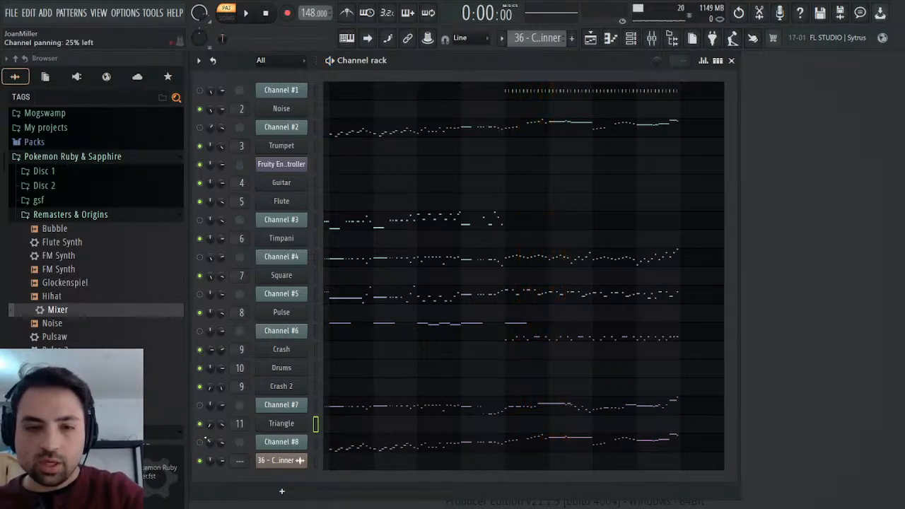
Delete the 36 - Contest Winner audio clip from the playlist and place the Melody pattern on Track 1, starting at a 4/4 marker.
left_click(591, 37)
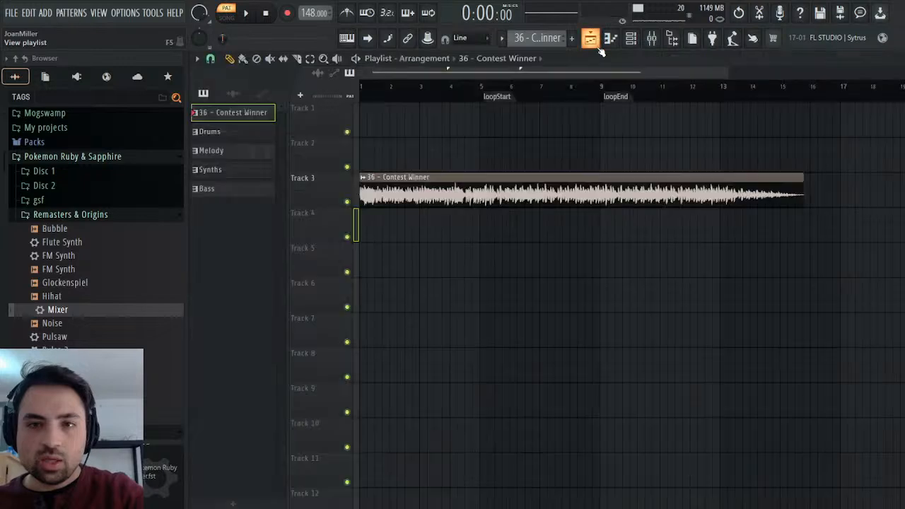
right_click(484, 185)
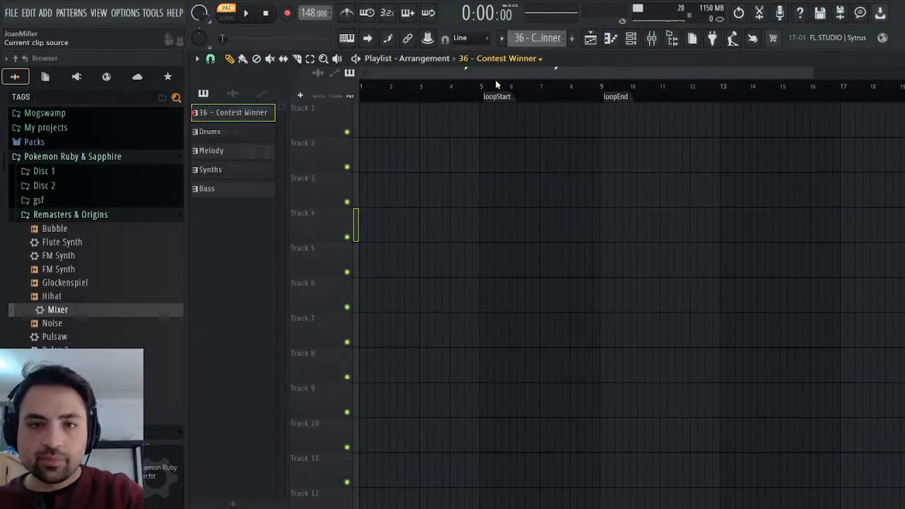
left_click(496, 123)
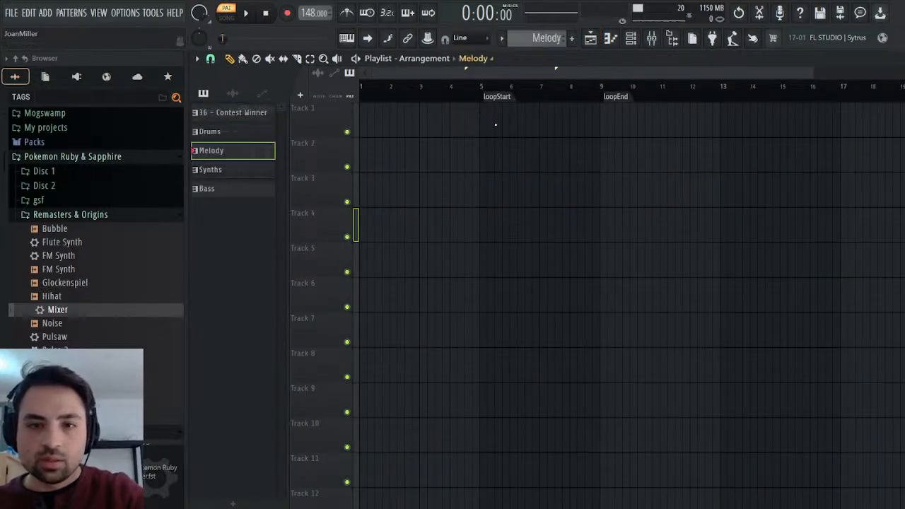
left_click(422, 118)
left_click_drag(507, 111, 380, 119)
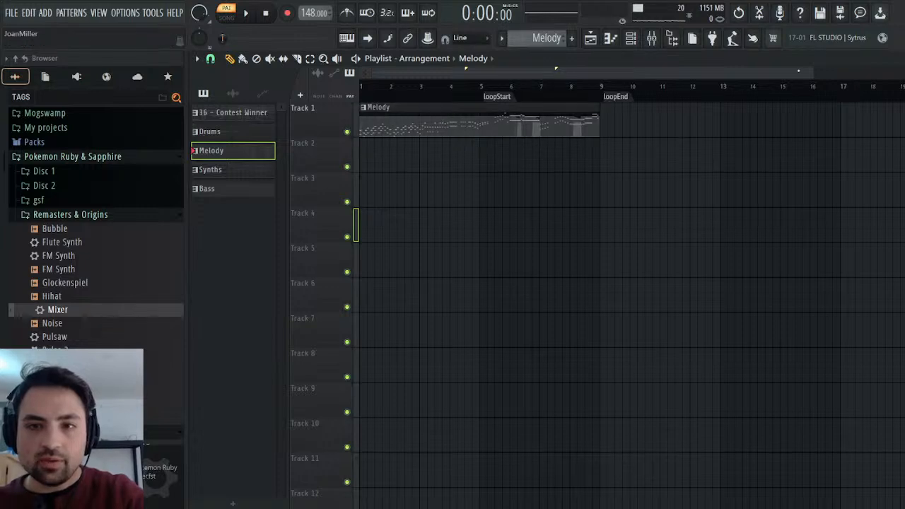
left_click_drag(814, 72, 558, 68)
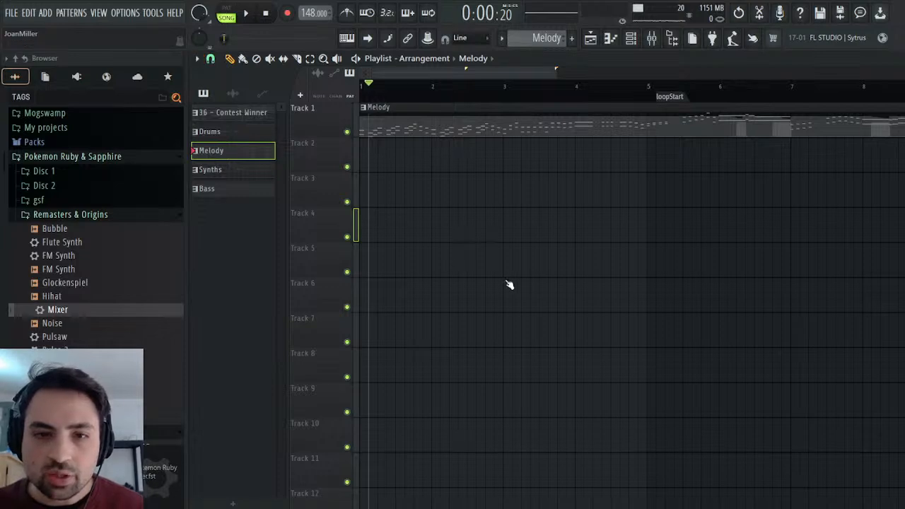
left_click_drag(365, 96, 392, 125)
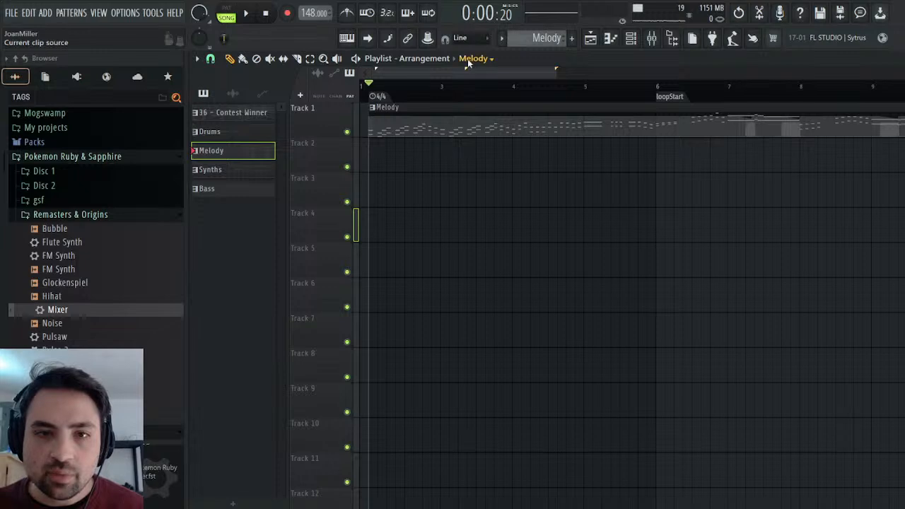
Place the Synths pattern on Track 2 and the Bass pattern on Track 3, both starting at the beginning of the playlist.
left_click(490, 135)
left_click(409, 145)
left_click_drag(456, 155, 414, 155)
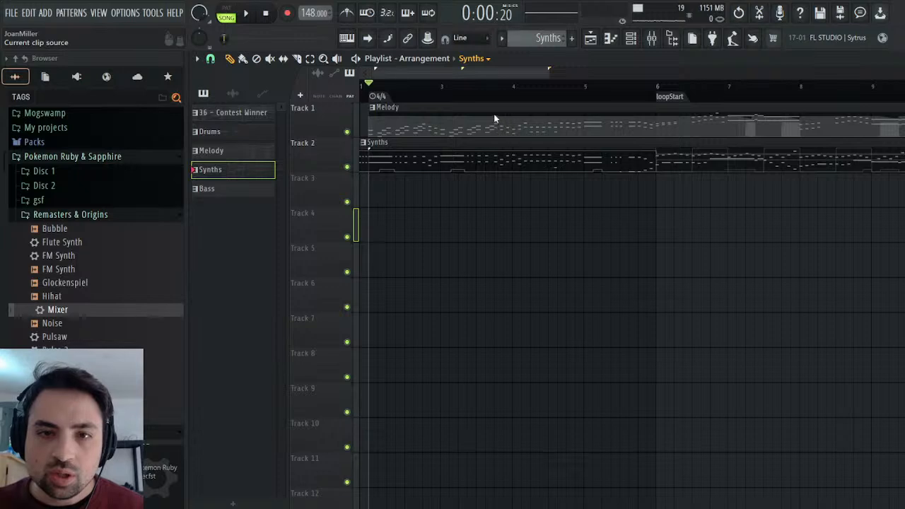
left_click(494, 143)
left_click(417, 196)
left_click_drag(474, 198, 415, 197)
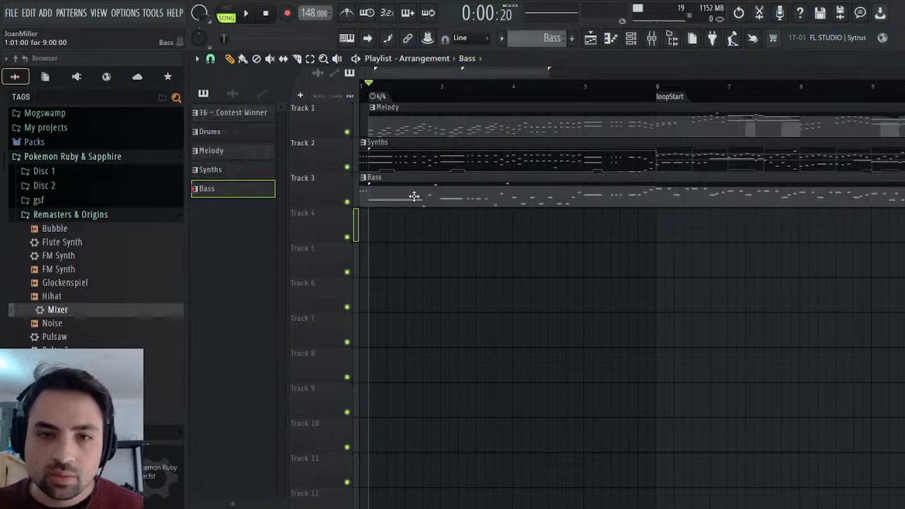
Place the Drums pattern on Track 4, starting at the beginning of the playlist.
left_click(492, 115)
left_click(406, 238)
left_click_drag(453, 227, 411, 226)
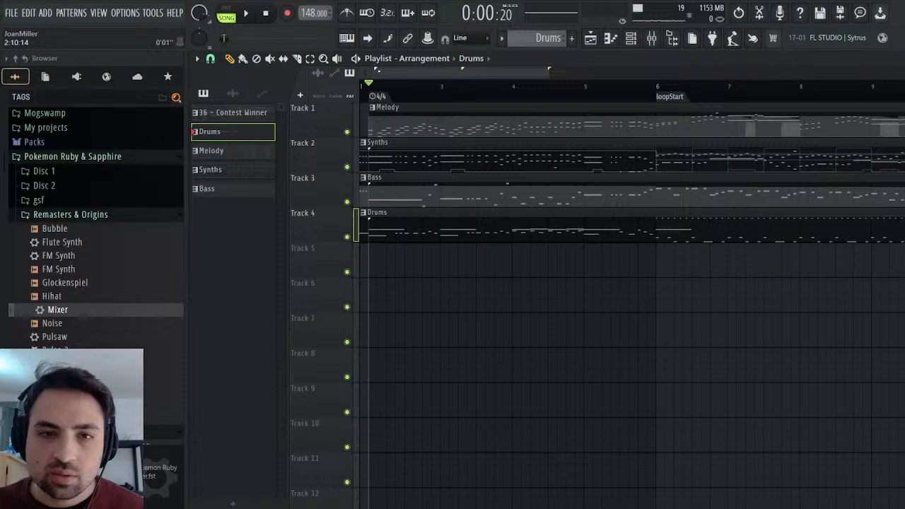
Play the full arrangement from the start in song mode, compare the clip lengths and select the Synths clip's pattern.
left_click(272, 14)
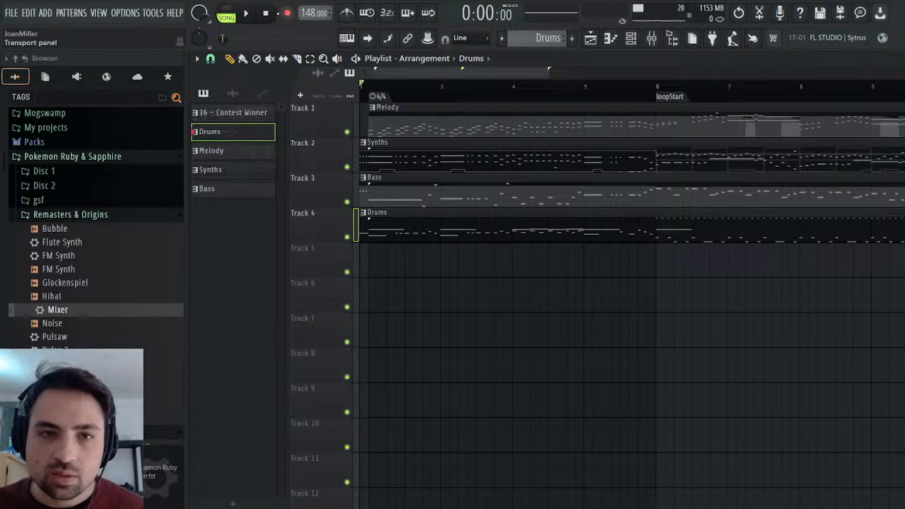
left_click(246, 14)
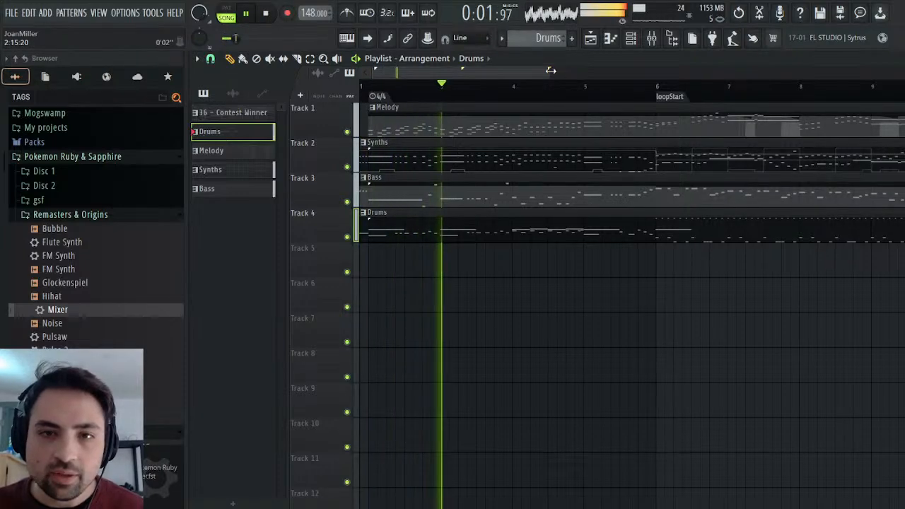
left_click_drag(550, 70, 711, 73)
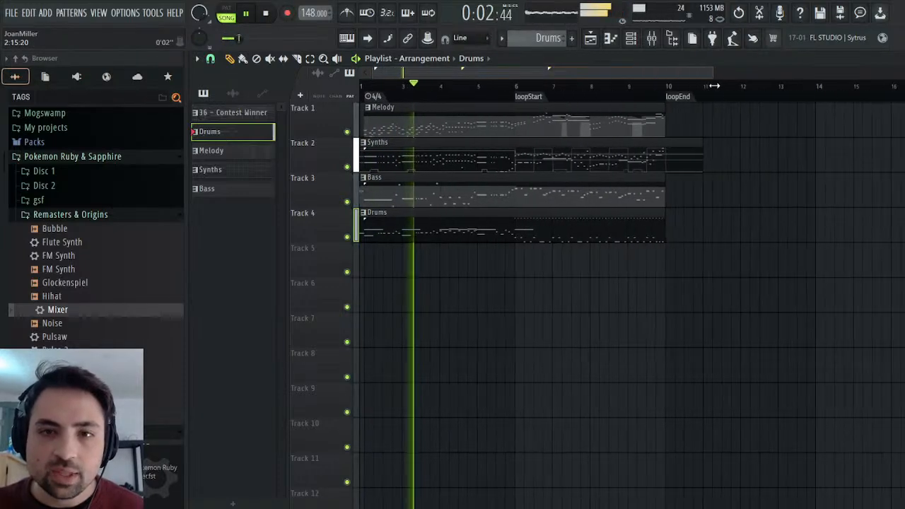
left_click(656, 155)
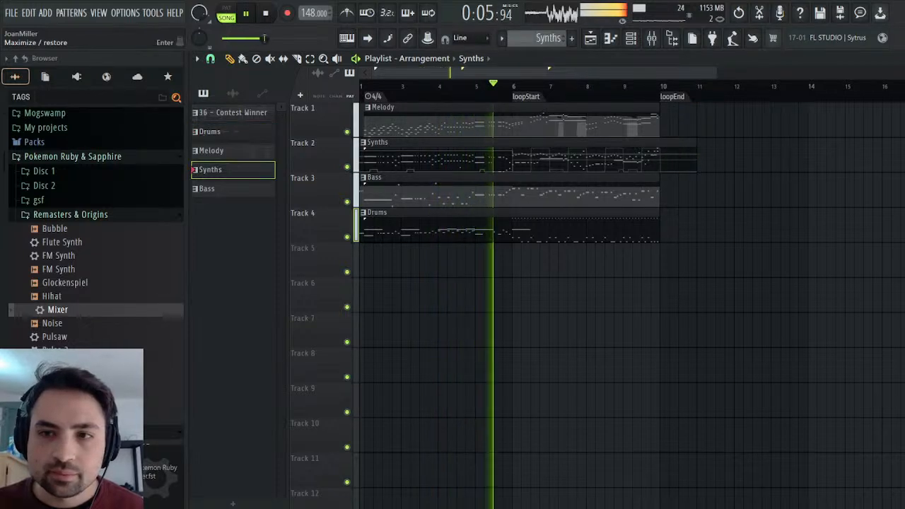
Collapse the project History in the browser and lower the Piccolo track's volume in the mixer during playback.
key("F6")
left_click(55, 79)
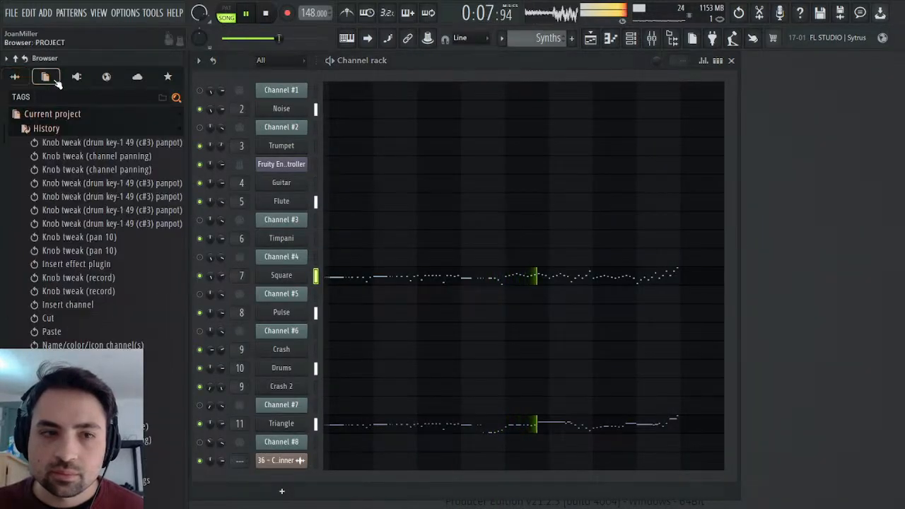
left_click(39, 132)
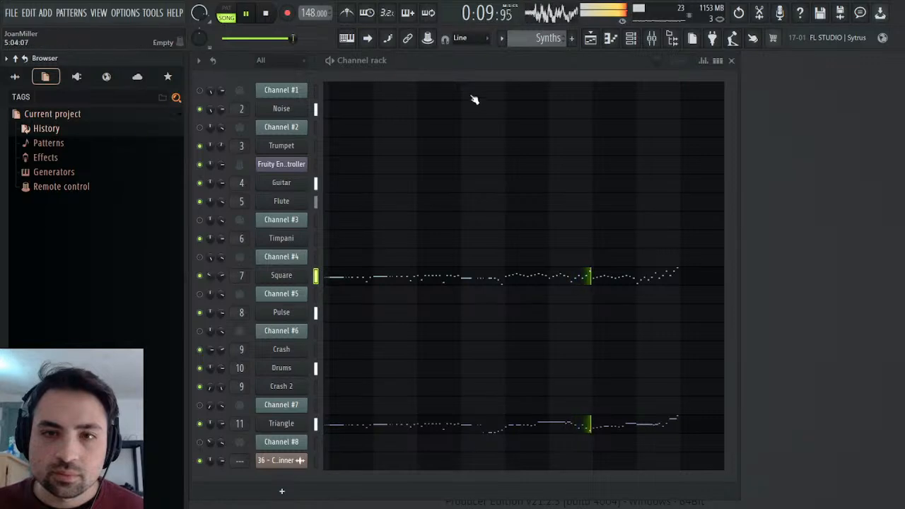
key("F9")
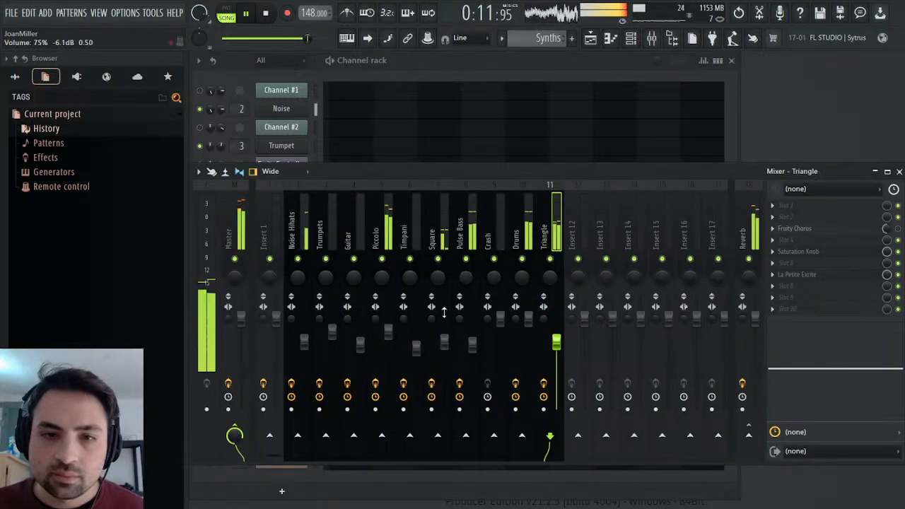
scroll(388, 329, "down", 3)
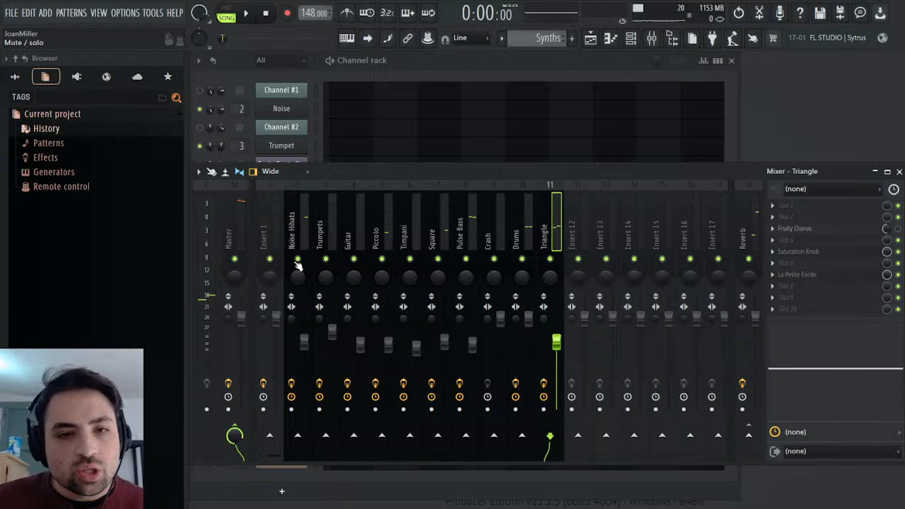
Expand the current project's Patterns list in the browser and select the Synths pattern there.
left_click(50, 143)
left_click(64, 202)
left_click(77, 202)
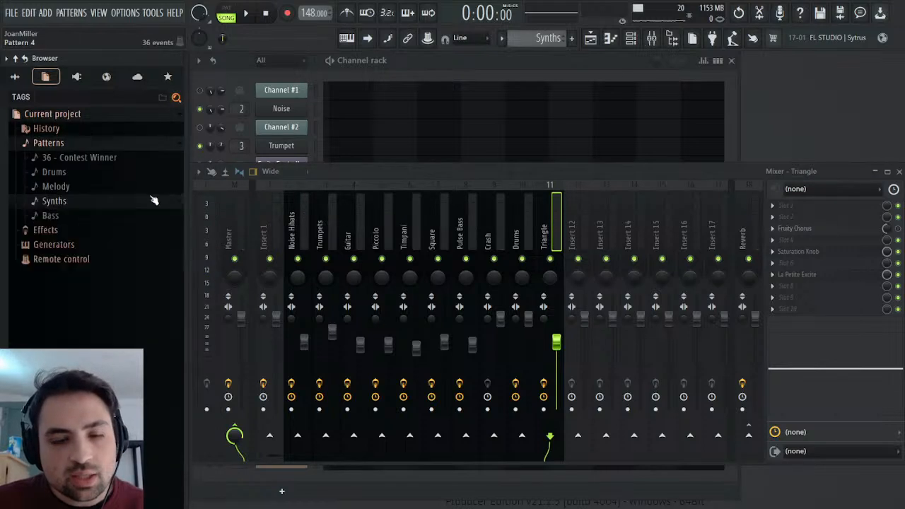
Examine the Synths pattern's Triangle and Square panning, volume and pitch-envelope events for data extending beyond the loop.
left_click(590, 39)
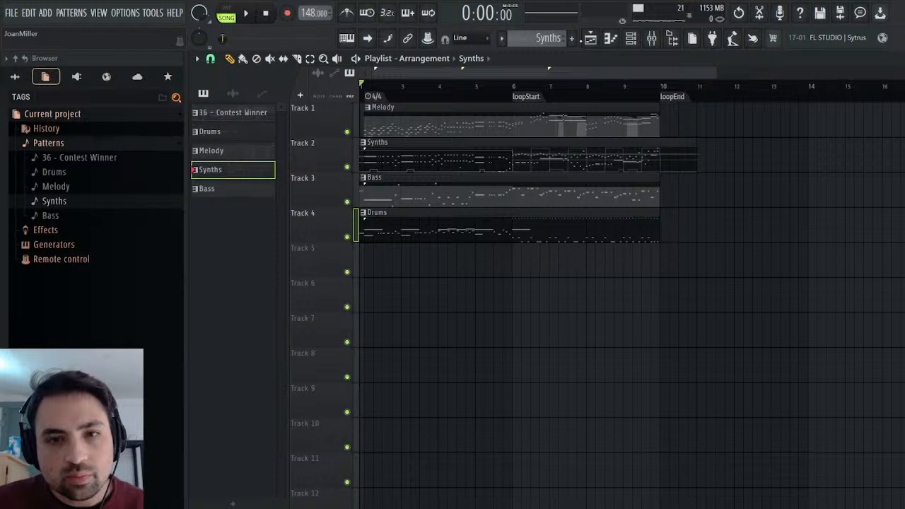
left_click(55, 202)
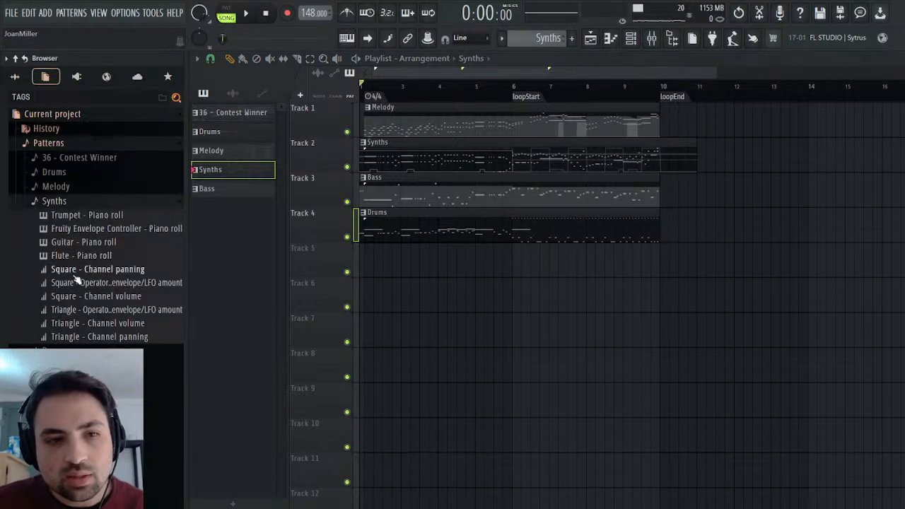
left_click(88, 337)
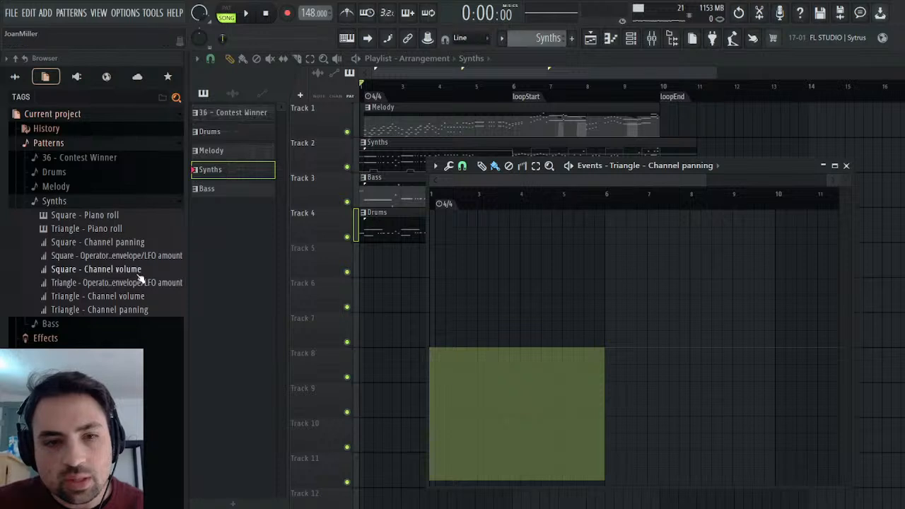
left_click(102, 297)
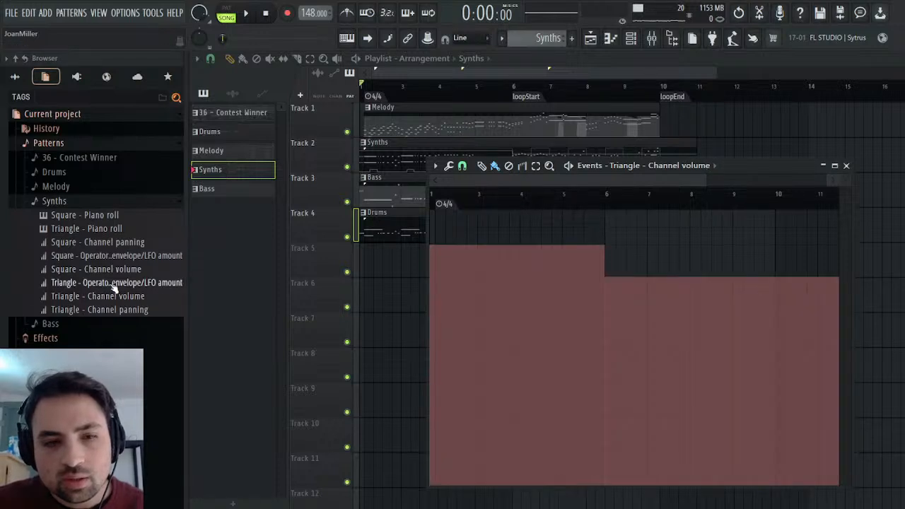
left_click(116, 285)
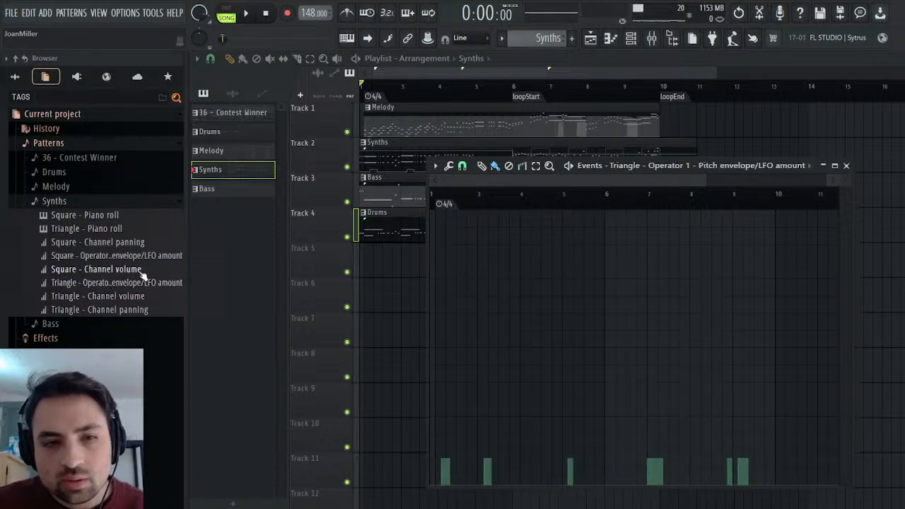
left_click(142, 270)
left_click(145, 258)
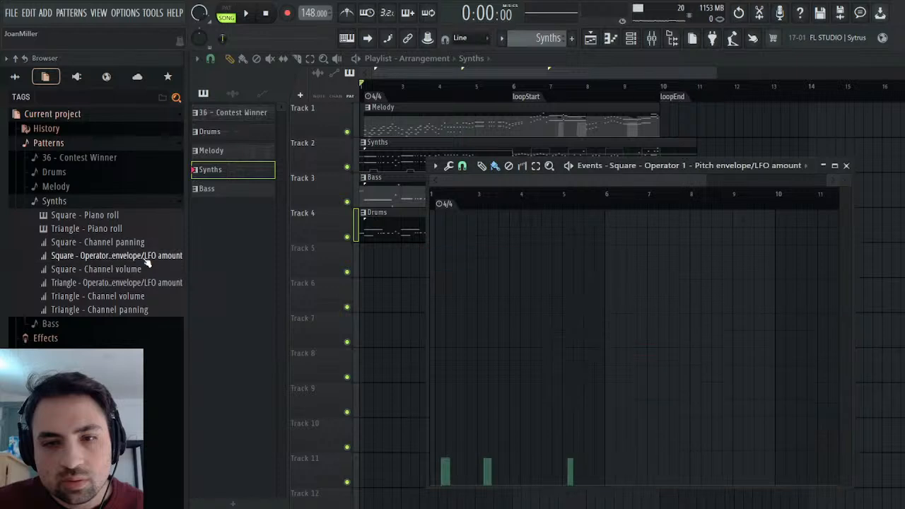
left_click(148, 242)
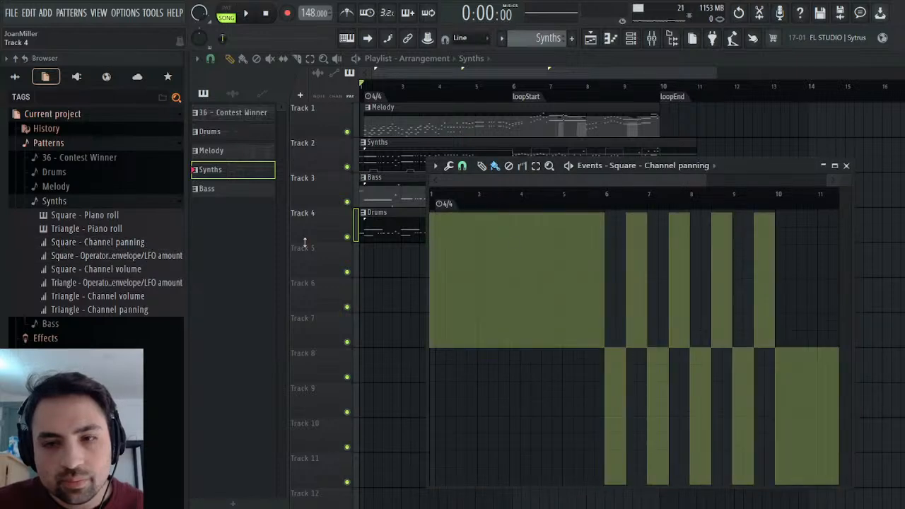
Delete the Square channel panning event at bar 10 of the Synths pattern during playback and close the event editor.
left_click(254, 24)
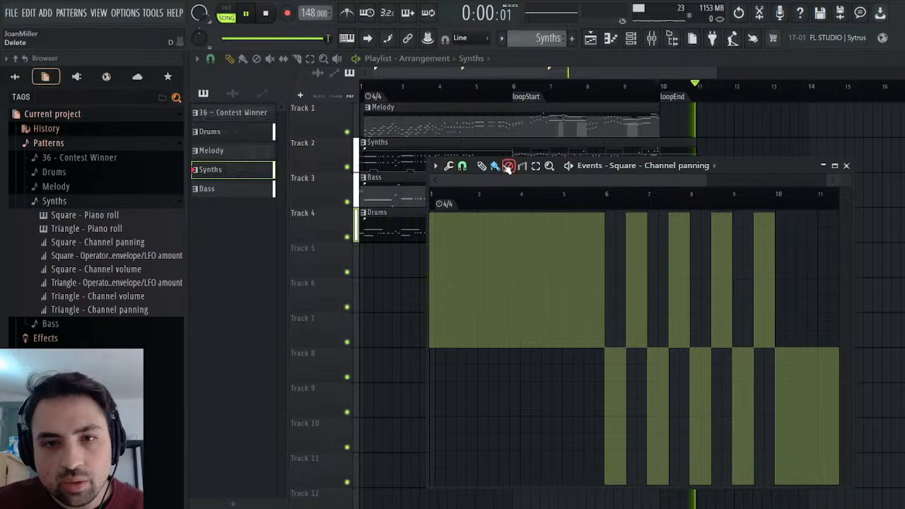
left_click(781, 257)
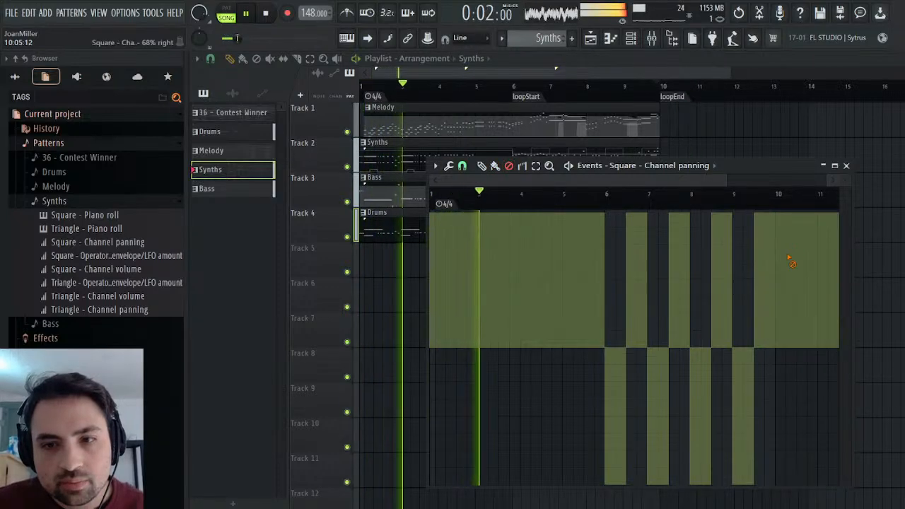
left_click(739, 194)
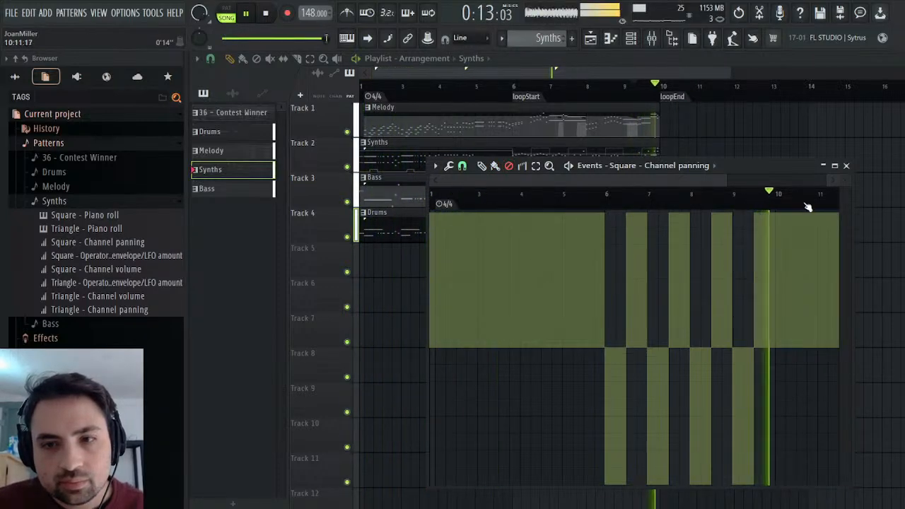
left_click(845, 165)
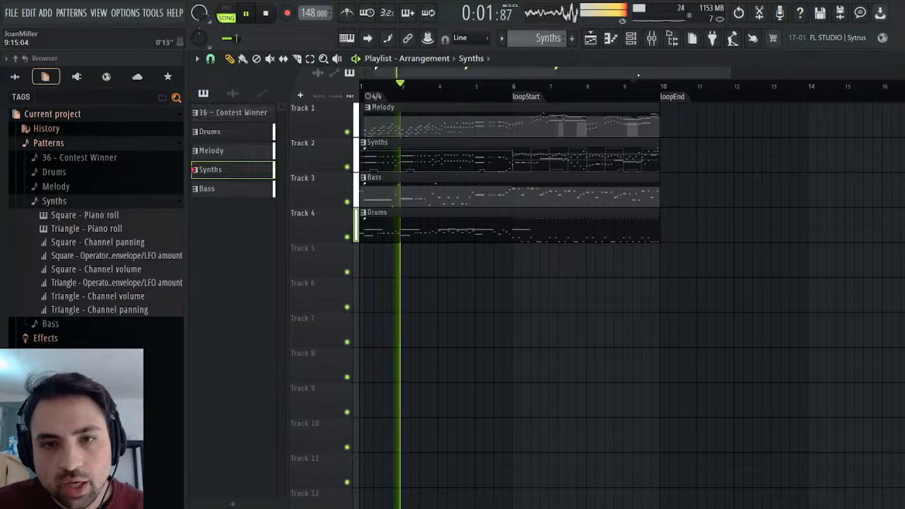
Slice all four clips at loopStart, duplicate the loop section from loopEnd and play the extended arrangement with the mixer shown.
left_click(266, 13)
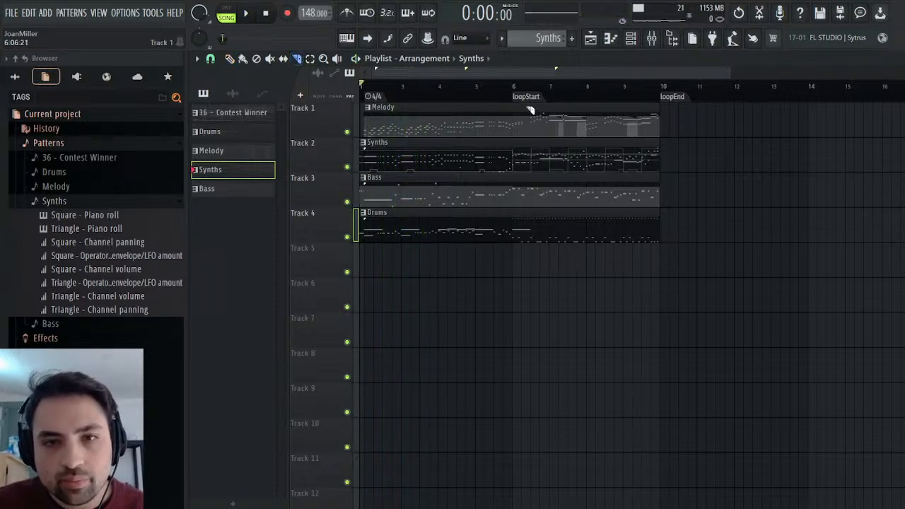
left_click_drag(515, 269, 600, 104)
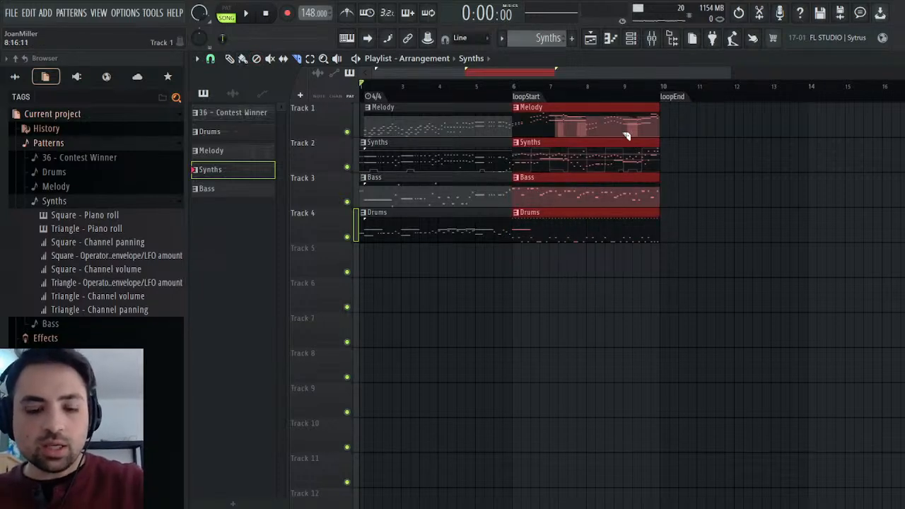
key("ctrl+b")
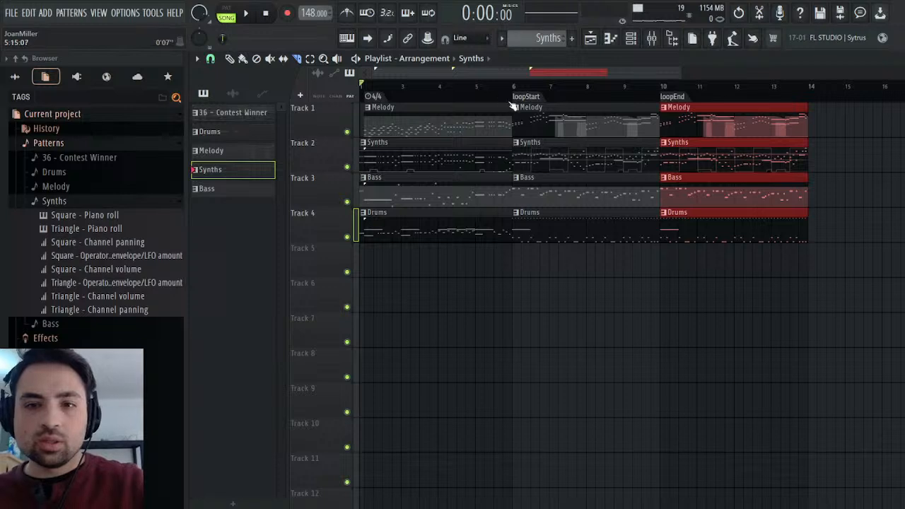
left_click(243, 20)
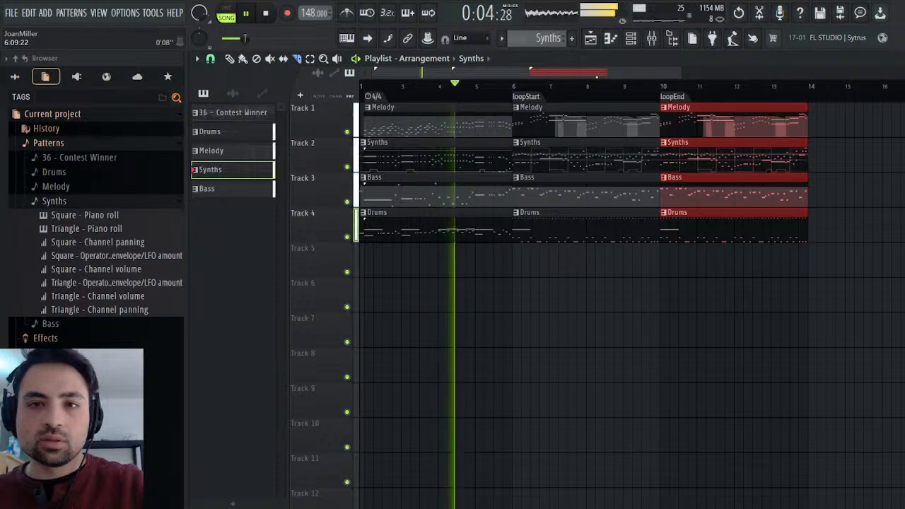
key("F9")
key("space")
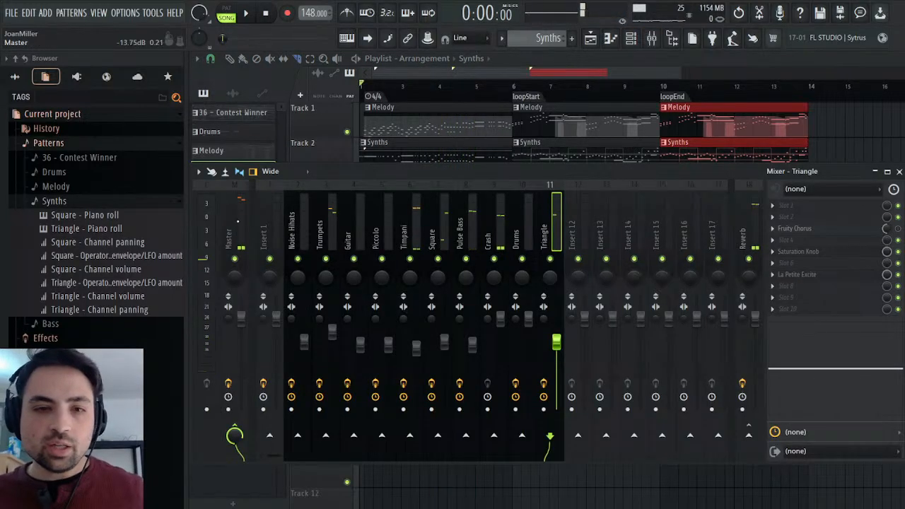
In the Master track's Maximus, flatten the soloed low band's compression curve and add a knee at about -6.6 dB.
left_click(238, 221)
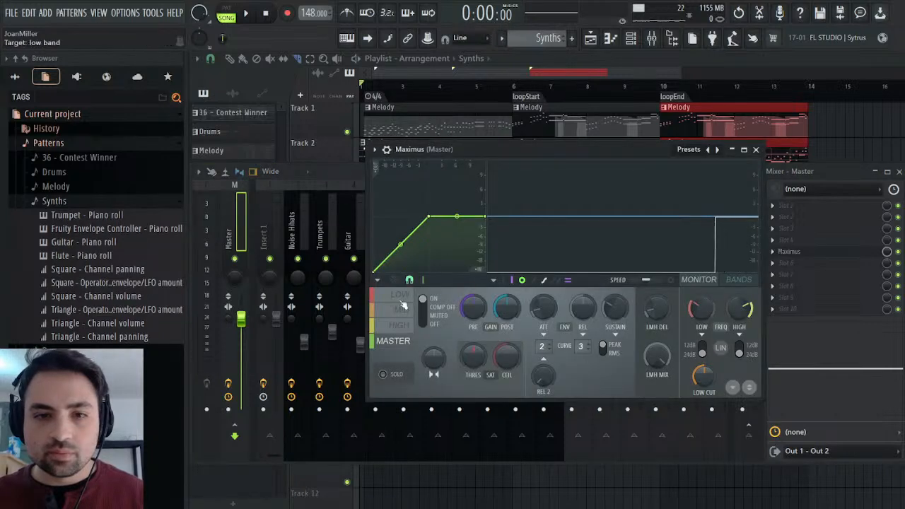
left_click(401, 297)
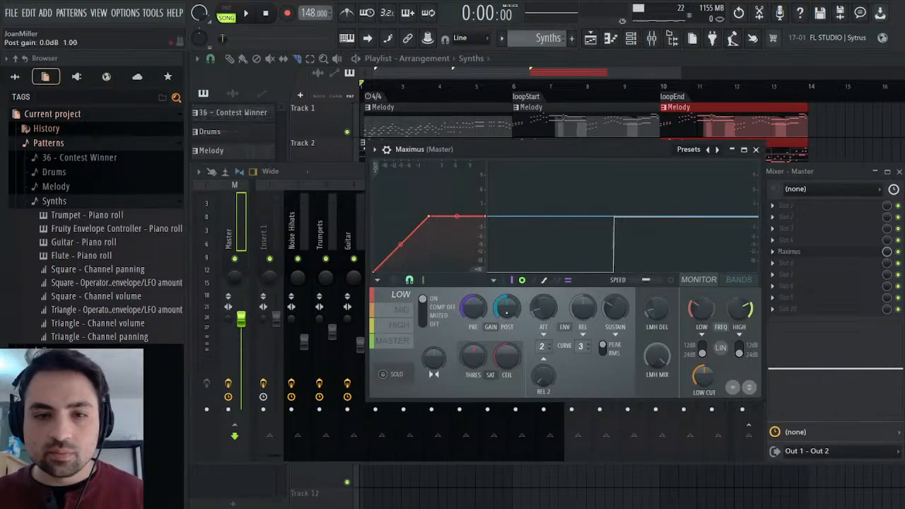
key("space")
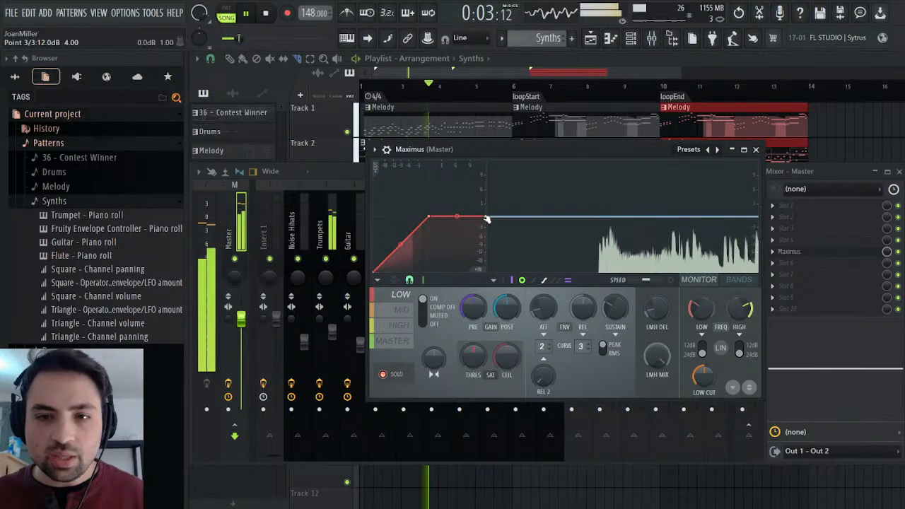
left_click_drag(486, 220, 485, 234)
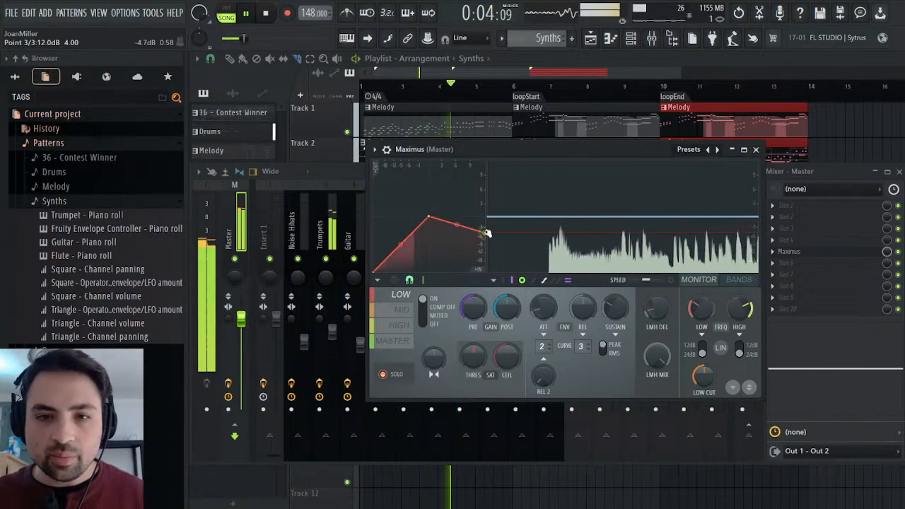
left_click_drag(425, 222, 406, 239)
right_click(414, 233)
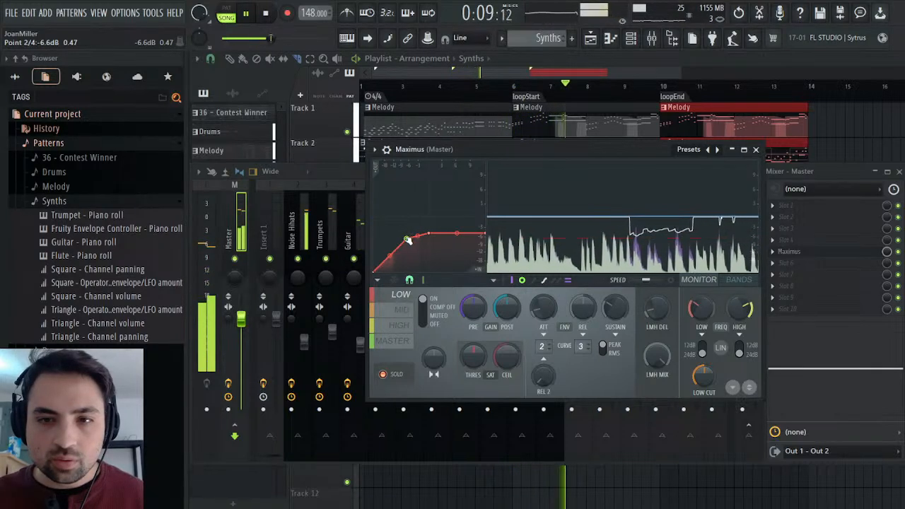
left_click(266, 14)
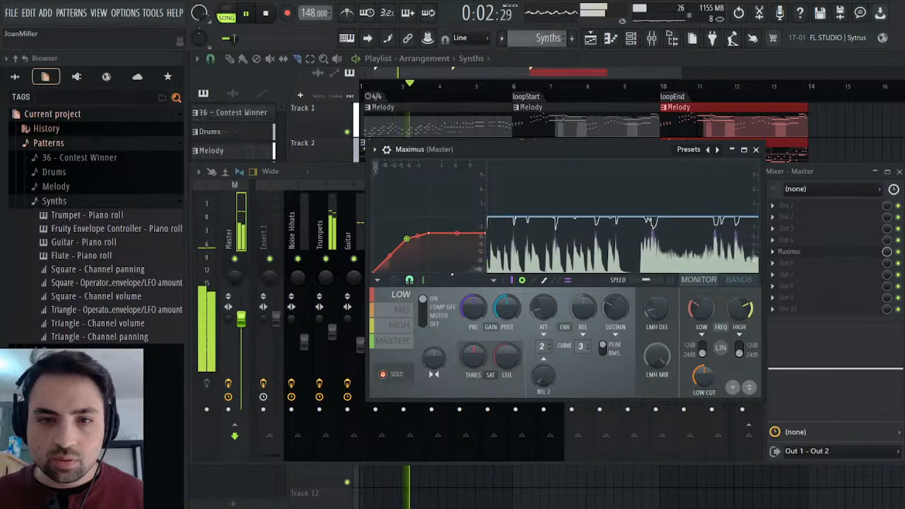
Lower and flatten the Maximus mid band's compression curve and add a softening point below the threshold.
left_click(401, 310)
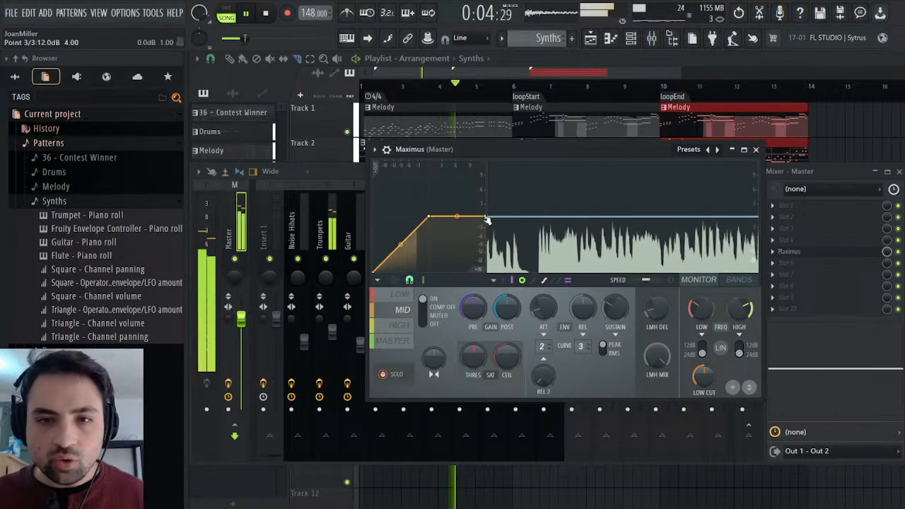
left_click_drag(486, 214, 487, 225)
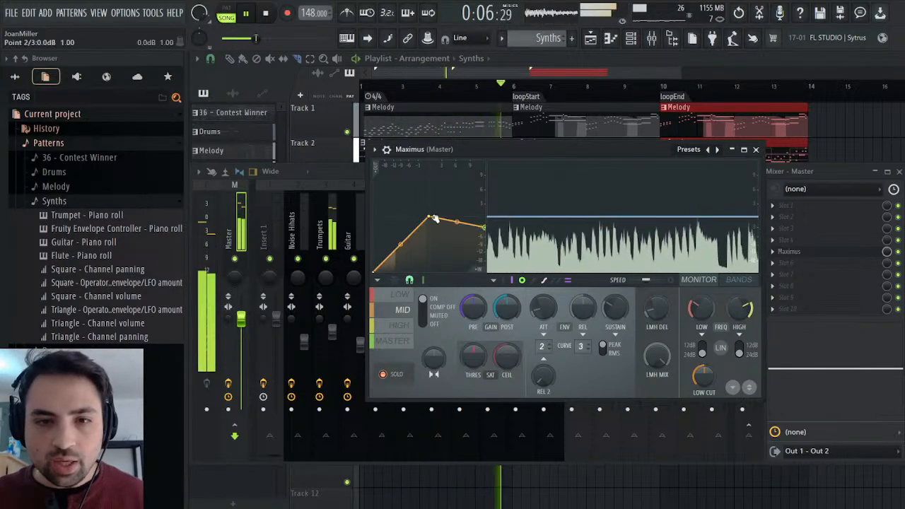
left_click_drag(429, 217, 424, 234)
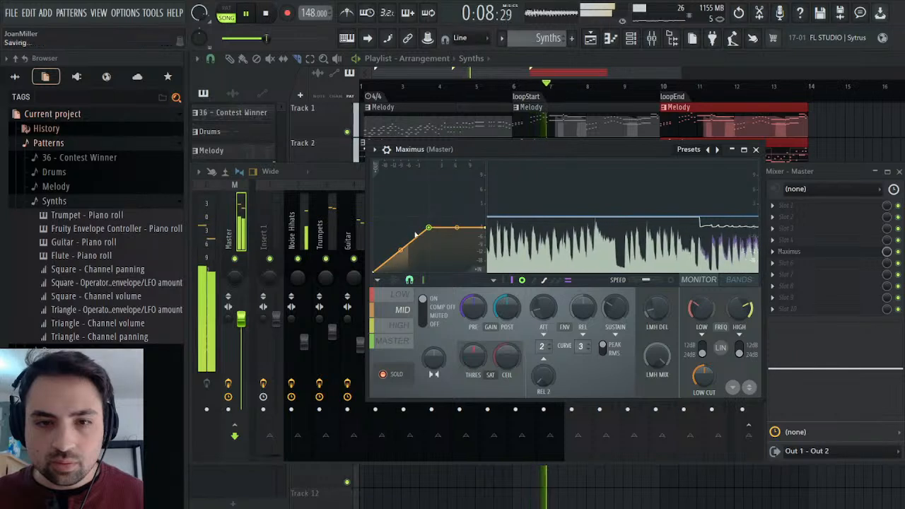
right_click(413, 233)
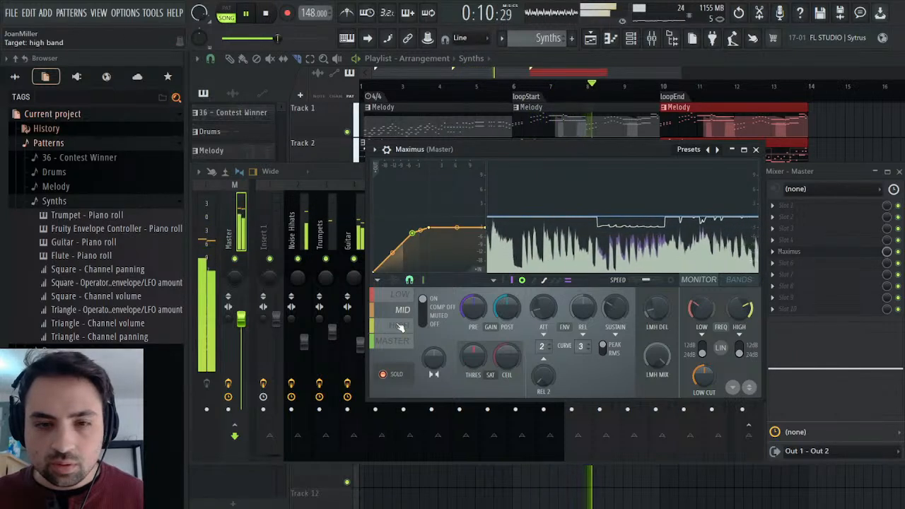
Lower the Maximus high band's compression curve to a flat ceiling with a gradual knee.
left_click(401, 325)
left_click_drag(486, 214, 484, 244)
left_click_drag(428, 217, 395, 253)
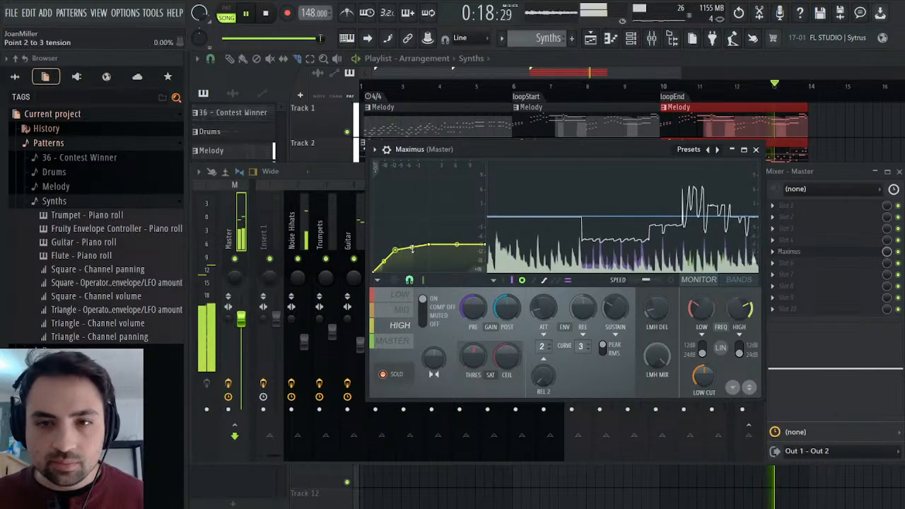
Play the arrangement and compare Maximus's high-band compression with the Noise Hihats, Trumpets and Drums mixer tracks.
left_click(301, 227)
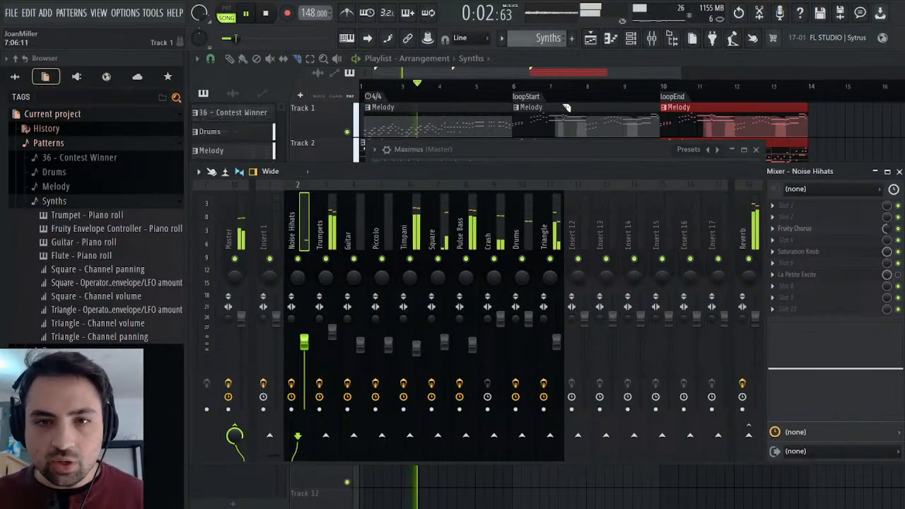
left_click(520, 150)
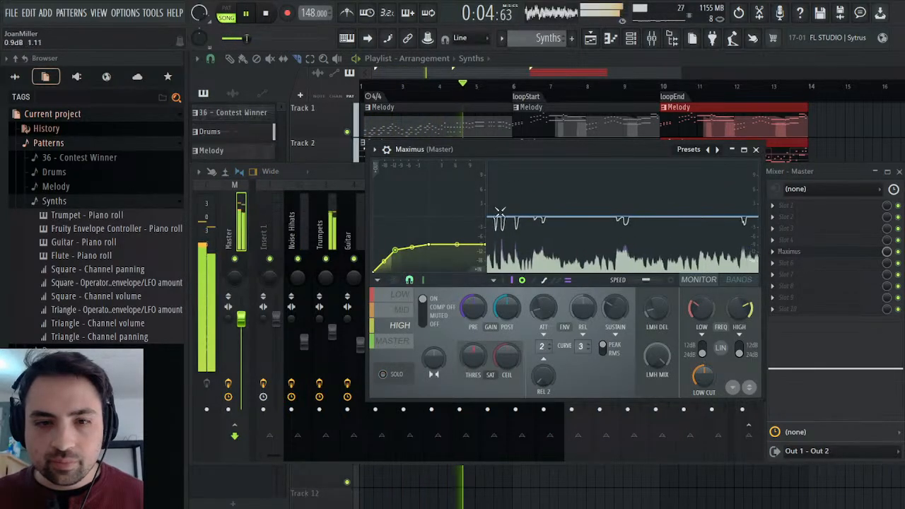
left_click(342, 172)
left_click(325, 230)
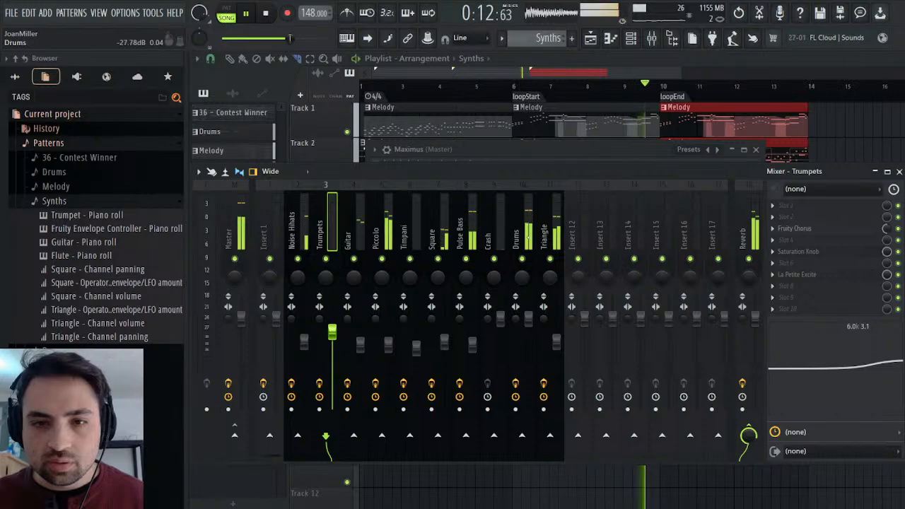
left_click(522, 233)
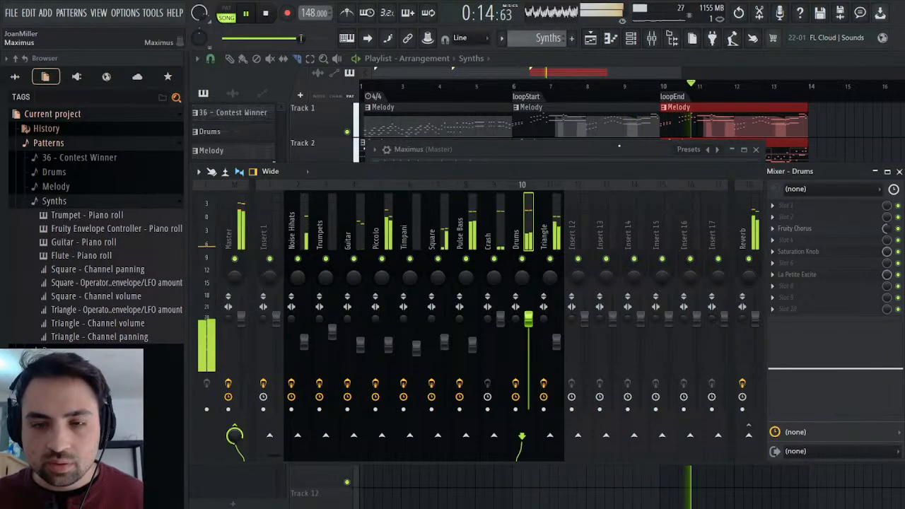
left_click(626, 150)
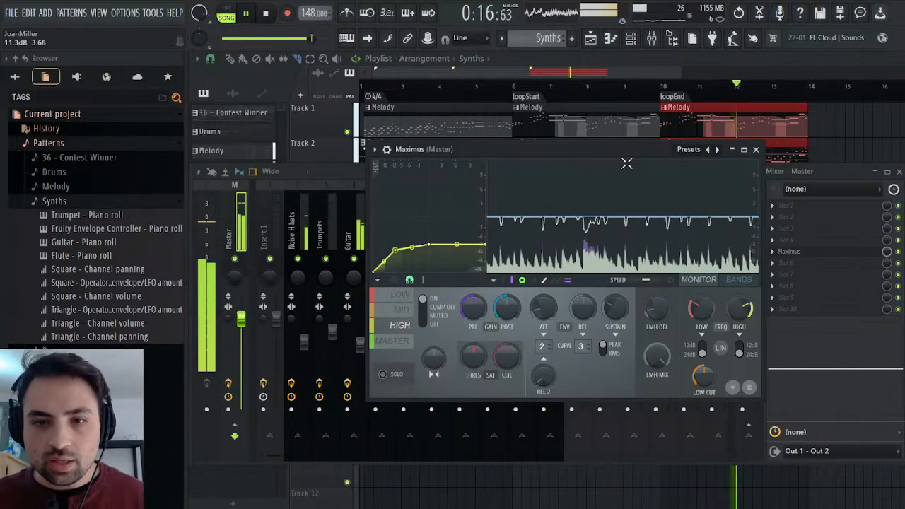
left_click(800, 172)
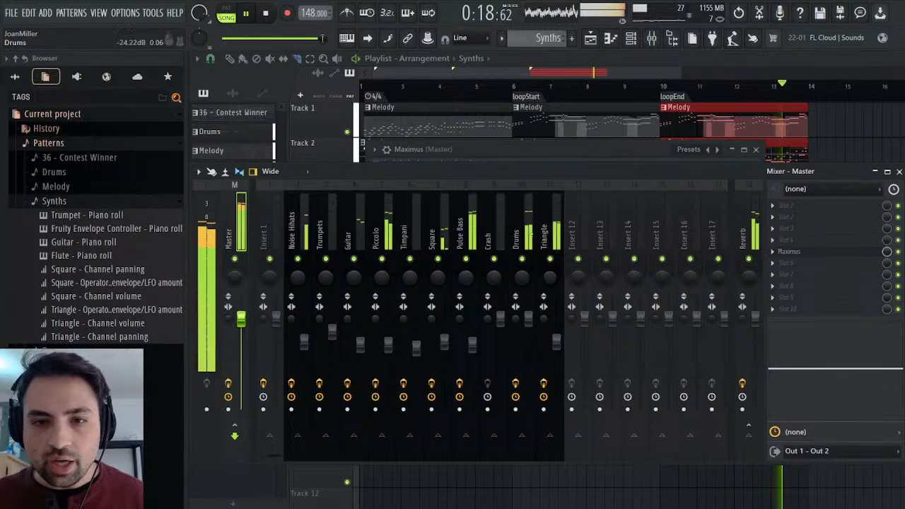
Select the Crash mixer track, stop playback and show all folders in the browser.
left_click(495, 230)
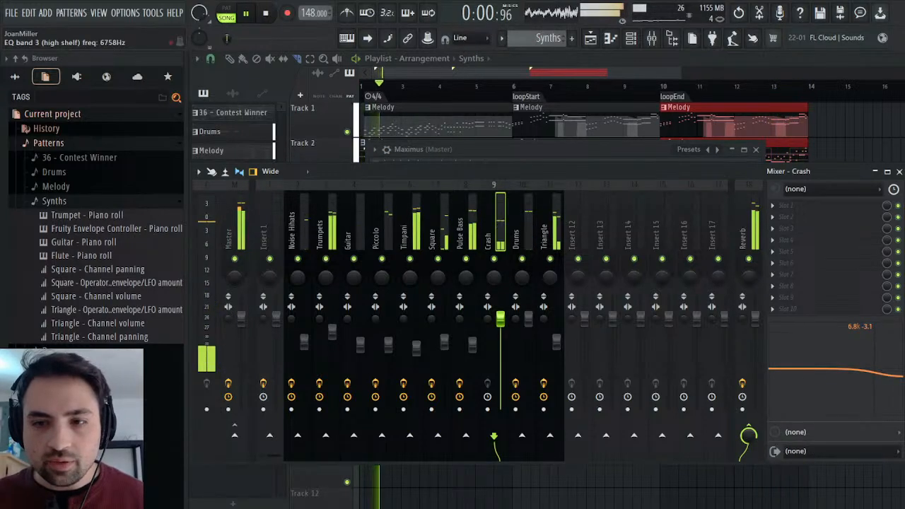
left_click(15, 76)
left_click(266, 14)
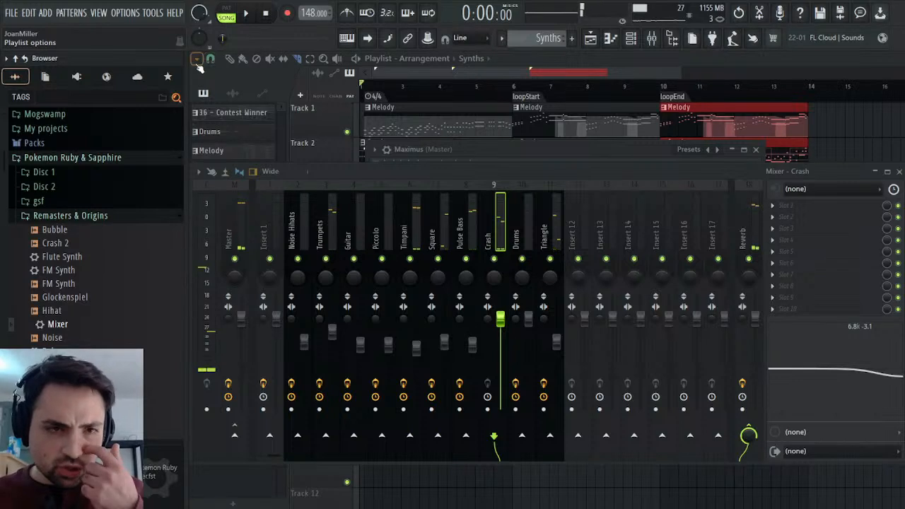
Load the browser's Mixer preset onto the Crash mixer track and rename the track back to Crash.
left_click_drag(63, 323, 113, 315)
left_click_drag(777, 237, 778, 237)
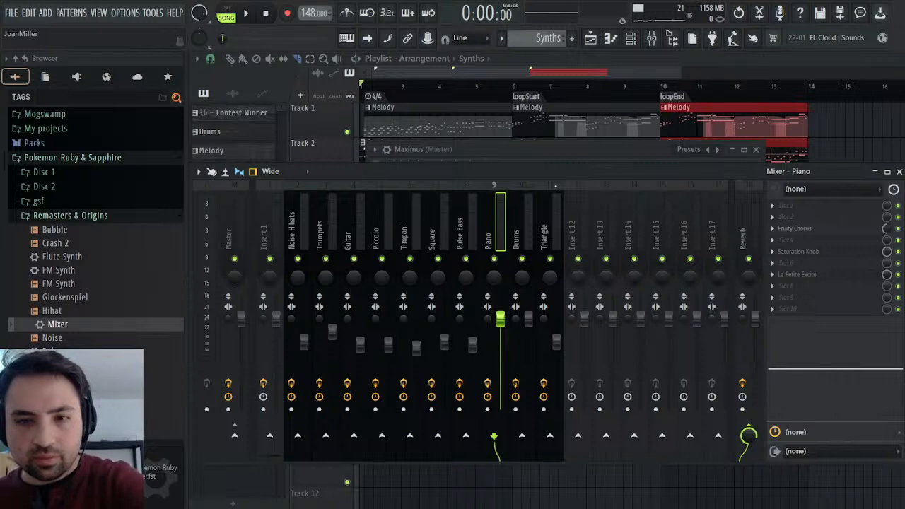
left_click(523, 225)
left_click(488, 230)
left_click(574, 230)
left_click(545, 230)
left_click(461, 224)
left_click(502, 227)
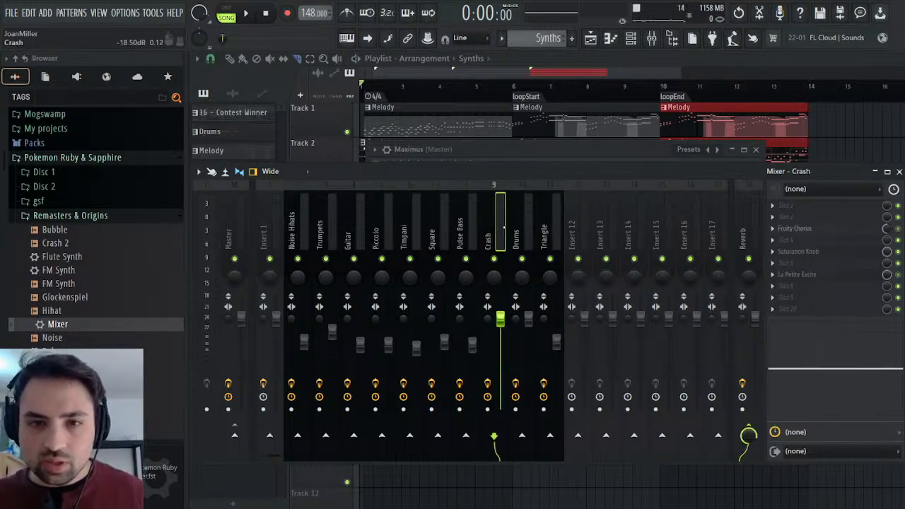
Cut the Crash track's EQ highs to about -4.2 dB at 8.8 kHz, with La Petite Excite off, and play the arrangement.
left_click_drag(866, 360, 867, 374)
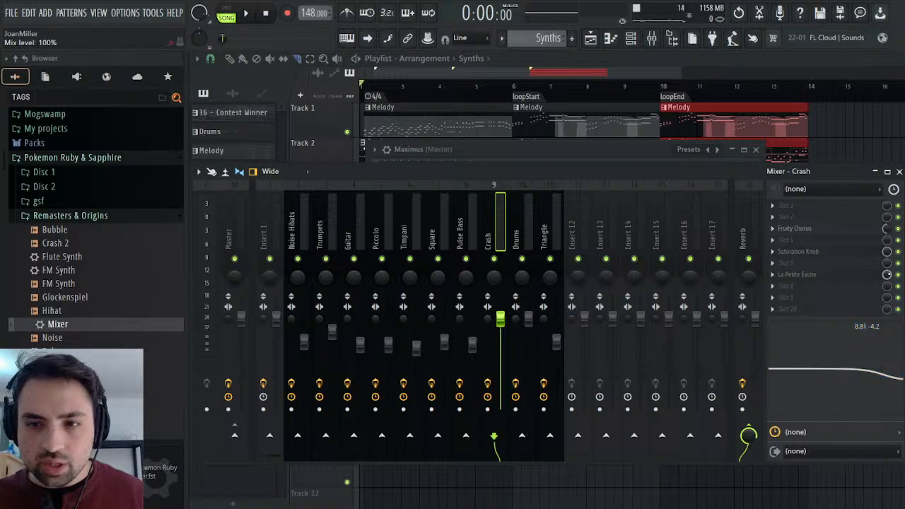
left_click(247, 15)
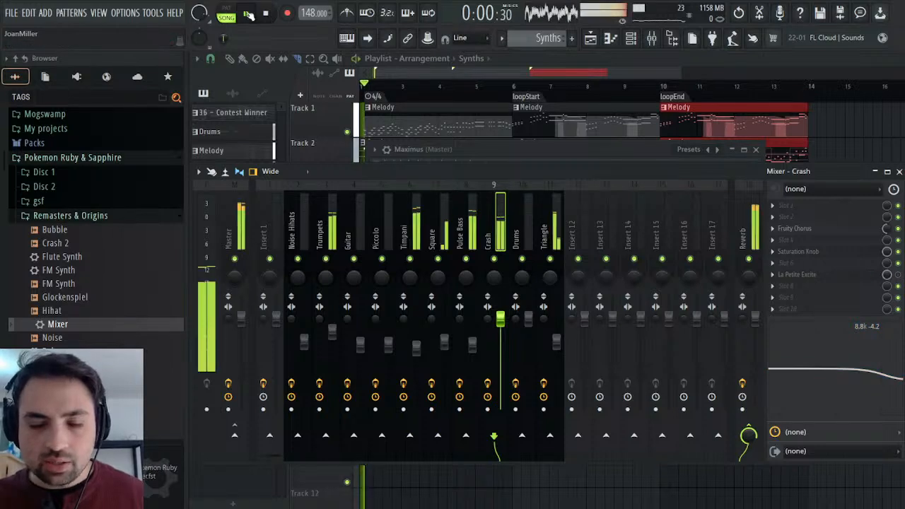
Check the high-band compression in the master's Maximus and restart the arrangement from the beginning.
left_click(481, 149)
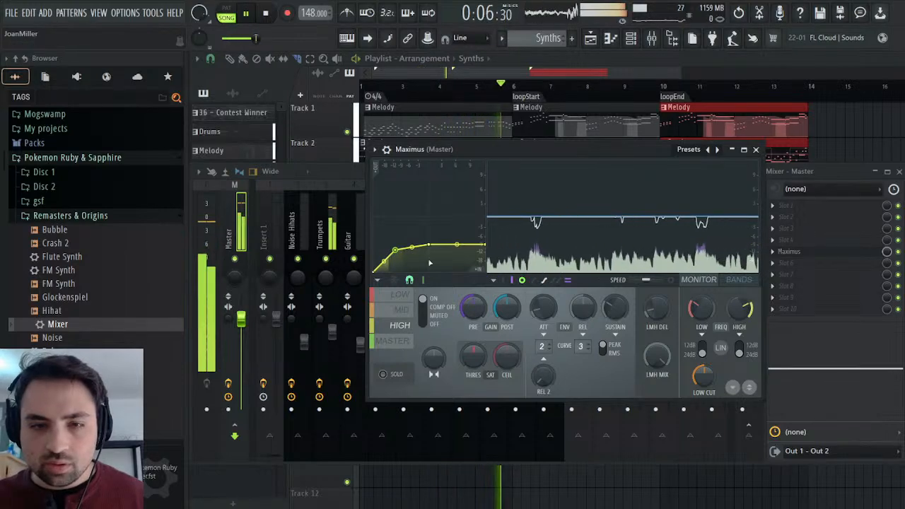
left_click(266, 14)
left_click(250, 15)
Show the channel rack and raise the Crash 2 channel's volume multiplier to 143%.
left_click(899, 172)
left_click(756, 150)
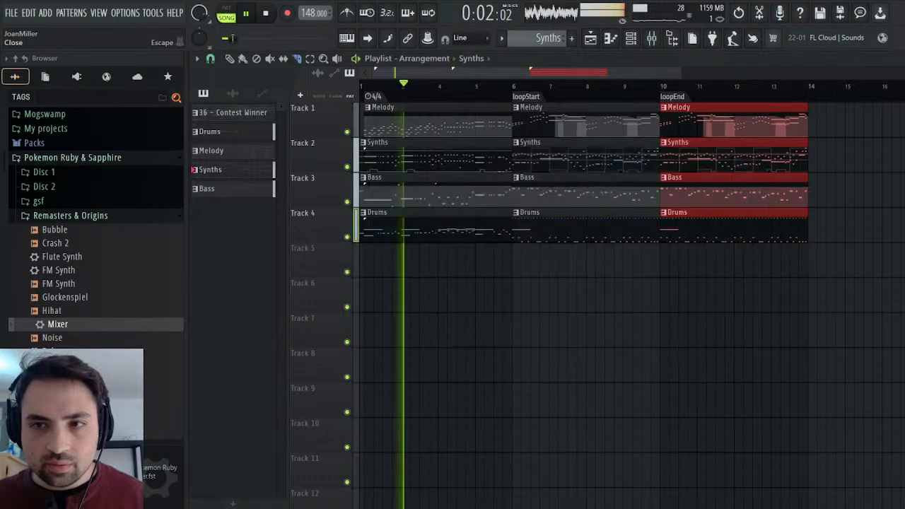
left_click(898, 59)
left_click(756, 150)
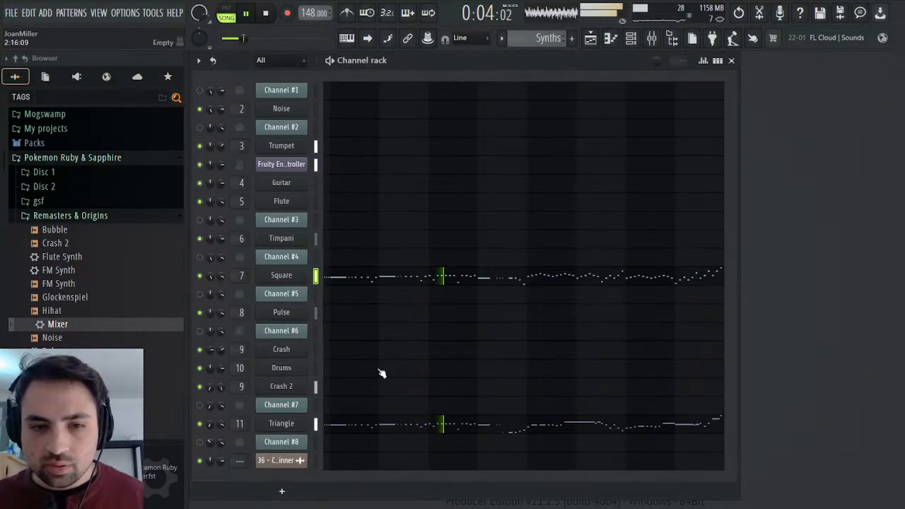
left_click(282, 386)
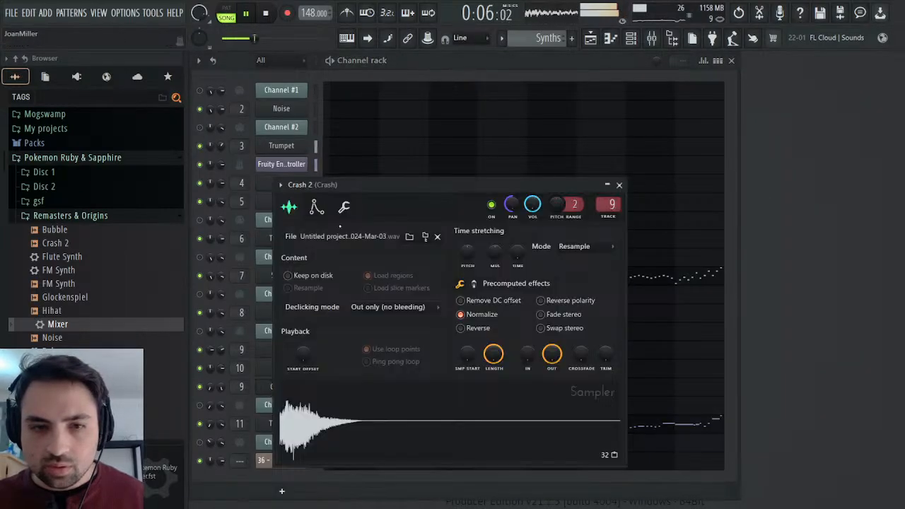
left_click(344, 209)
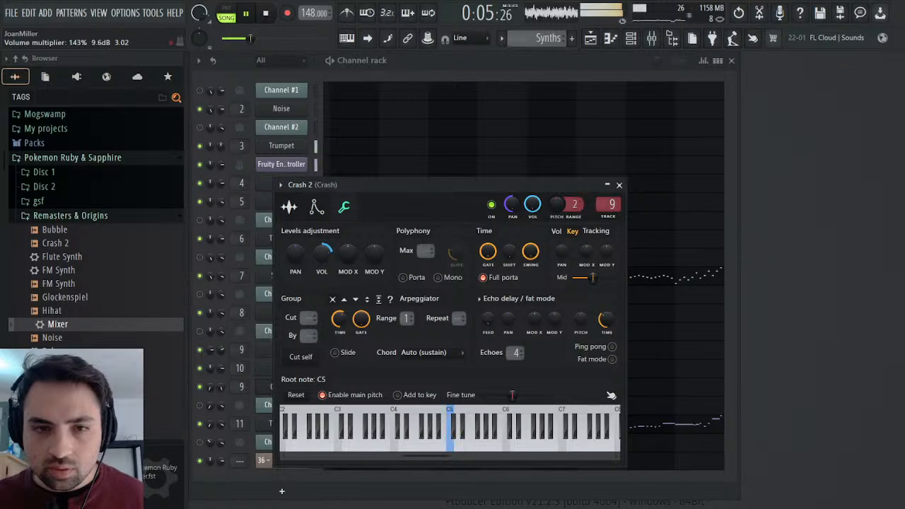
Listen to the arrangement from the playlist and raise the Guitar mixer track's volume.
left_click(591, 38)
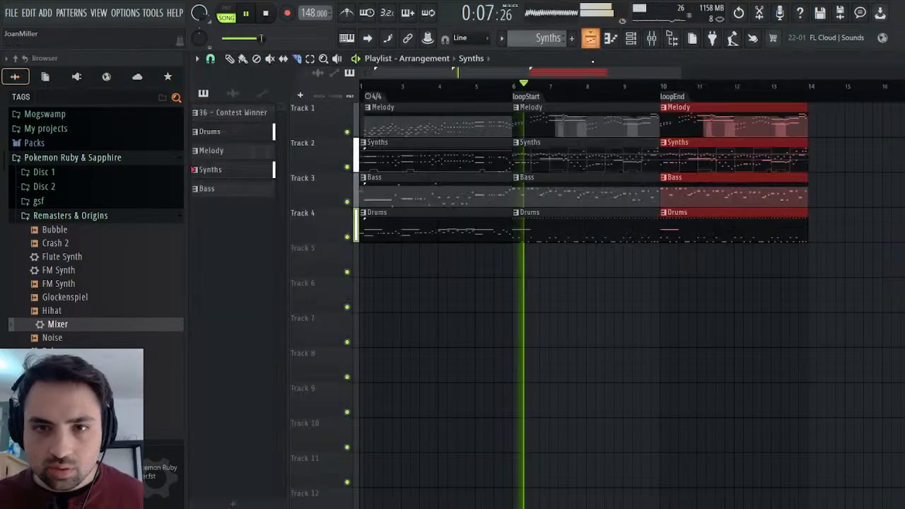
left_click(456, 92)
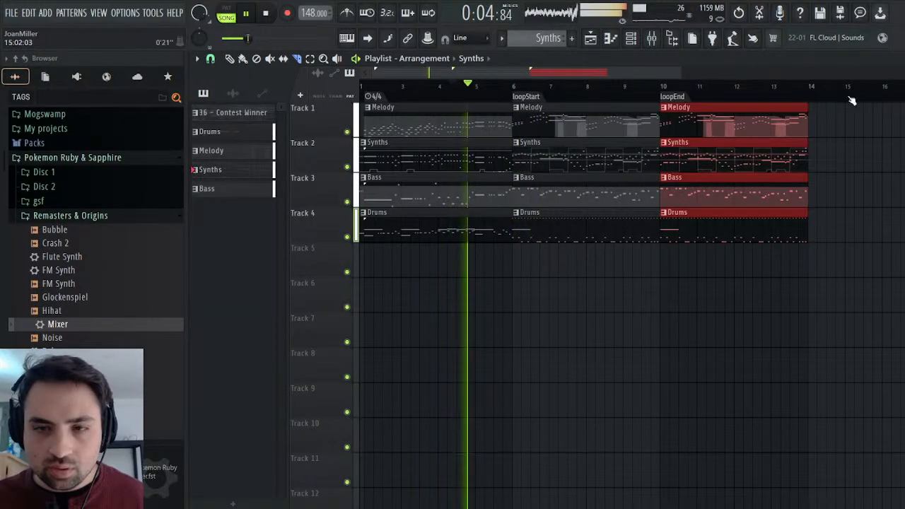
left_click(632, 39)
left_click(653, 40)
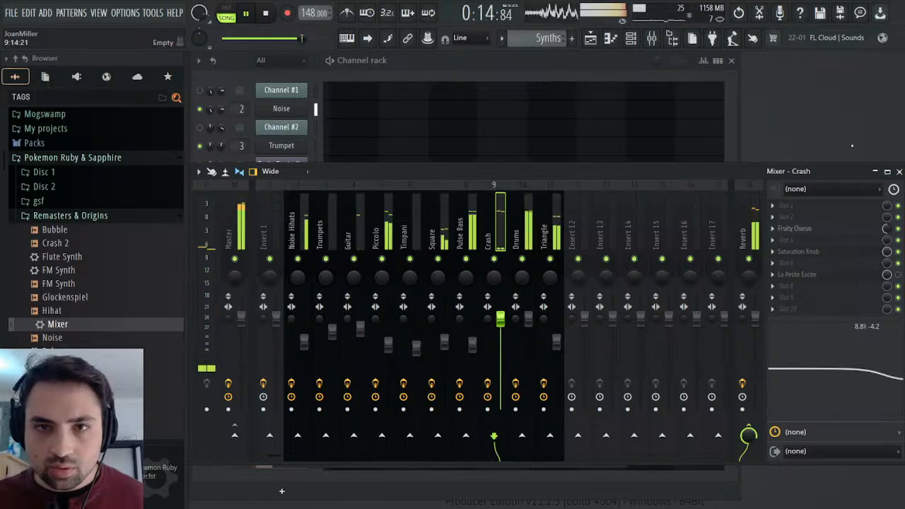
left_click(900, 171)
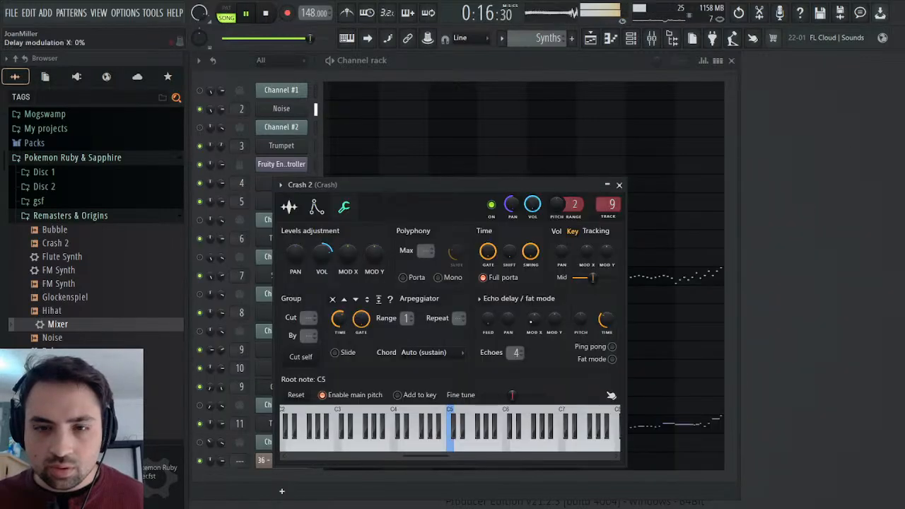
Close the Crash 2 channel window and examine Maximus's high-band compression on the Master mixer track.
left_click(619, 185)
left_click(651, 38)
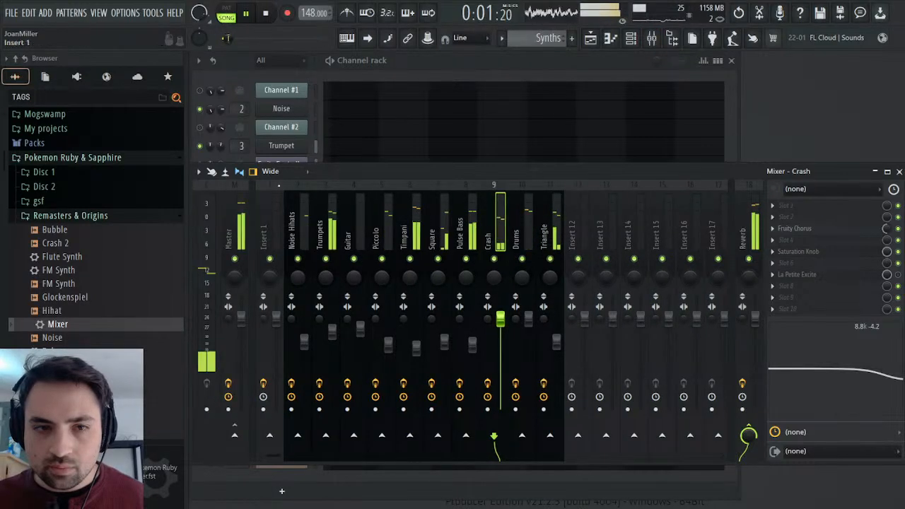
left_click_drag(424, 173, 431, 147)
left_click(246, 206)
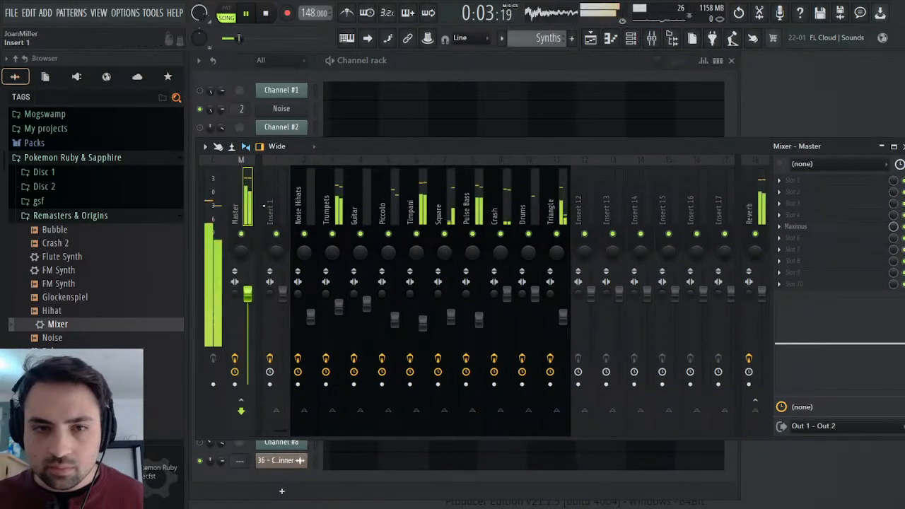
left_click(814, 228)
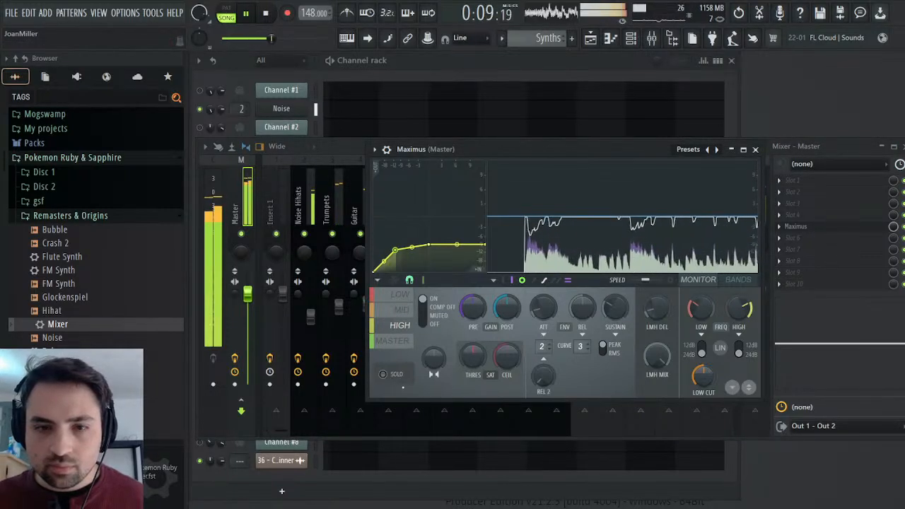
Lower the Triangle mixer track's volume and recheck the Maximus compression during playback.
left_click(755, 150)
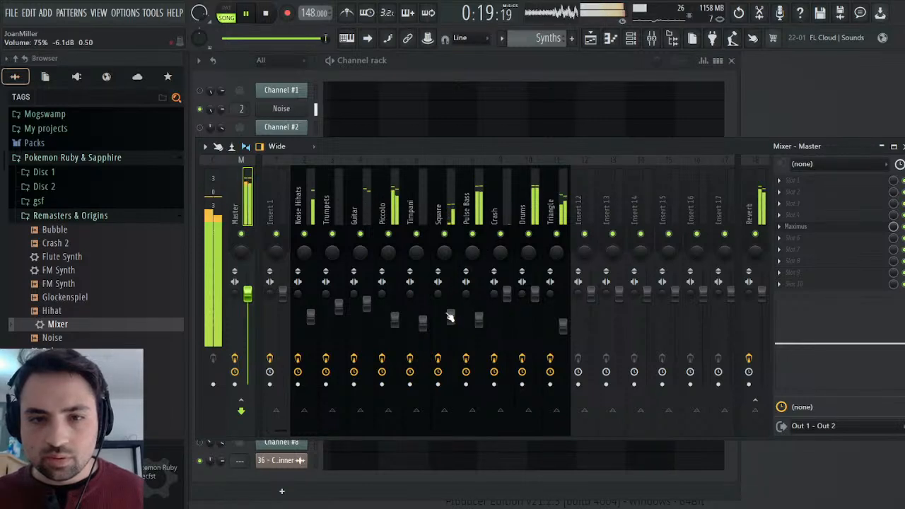
scroll(453, 320, "up", 1)
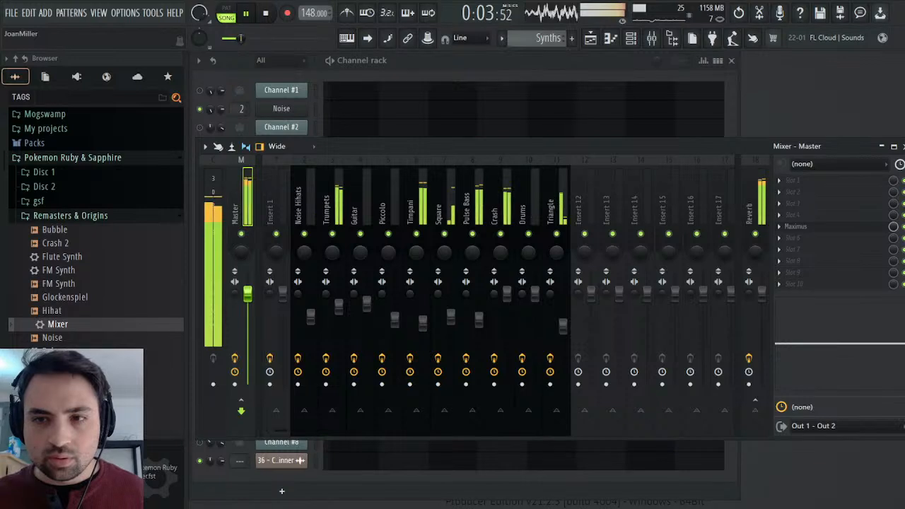
left_click(903, 147)
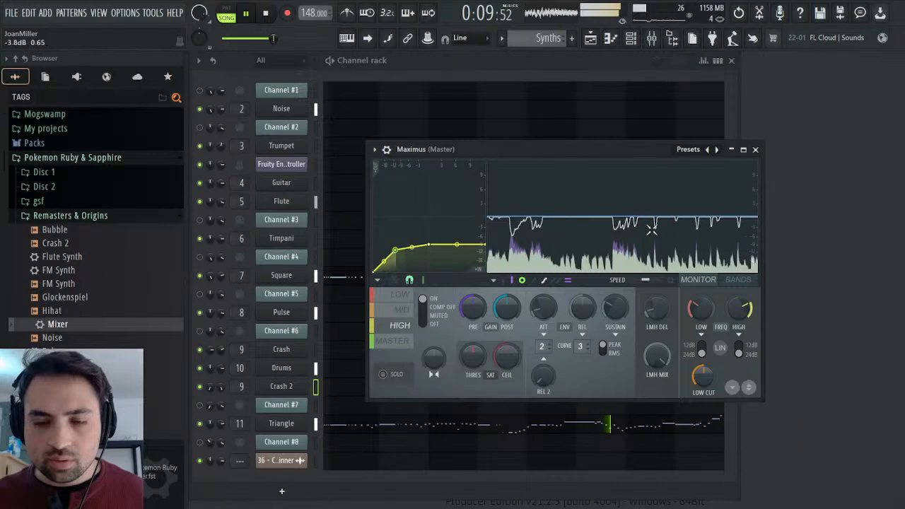
left_click(652, 38)
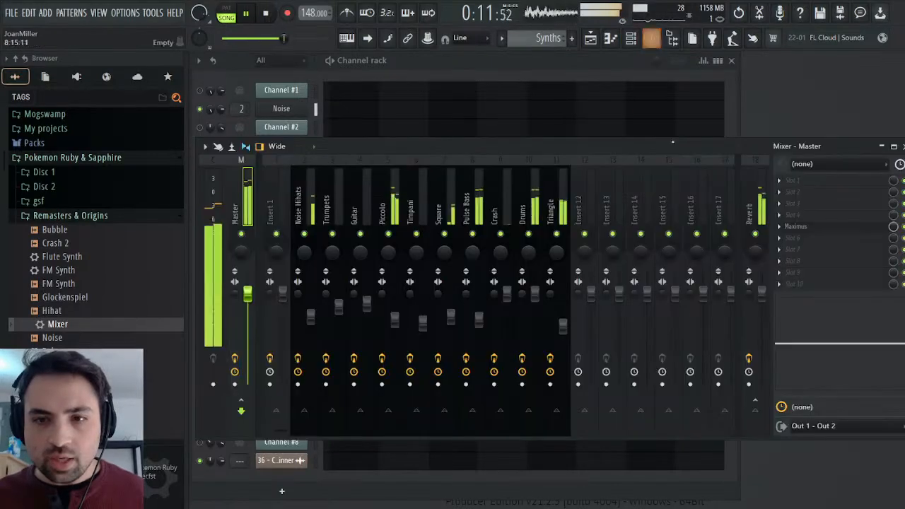
Lower the Guitar track's EQ highs slightly and set the Crash track's high shelf to about -5.0 dB at 7.4 kHz.
left_click(532, 207)
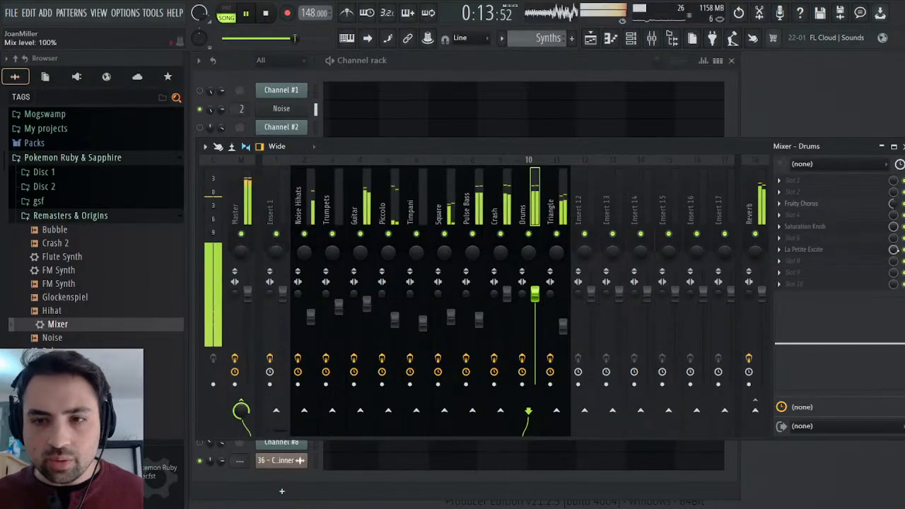
left_click(354, 208)
left_click_drag(886, 336, 890, 342)
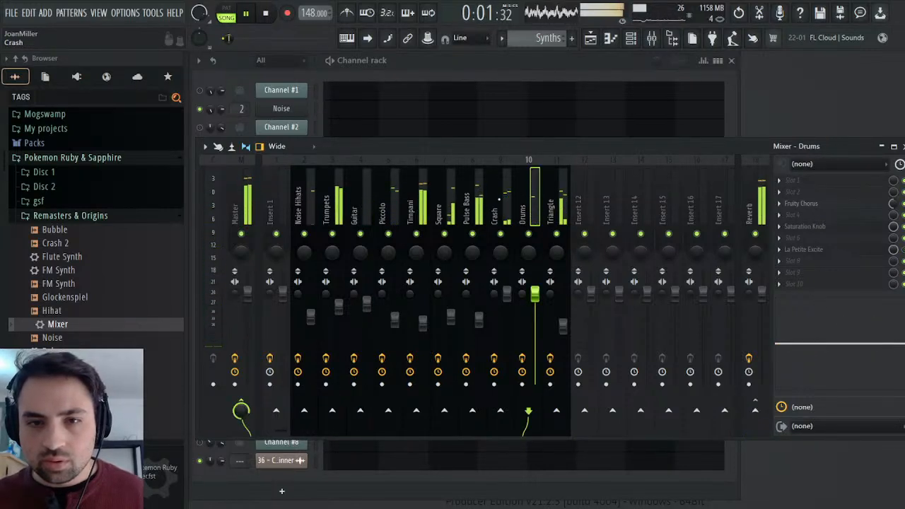
left_click(499, 199)
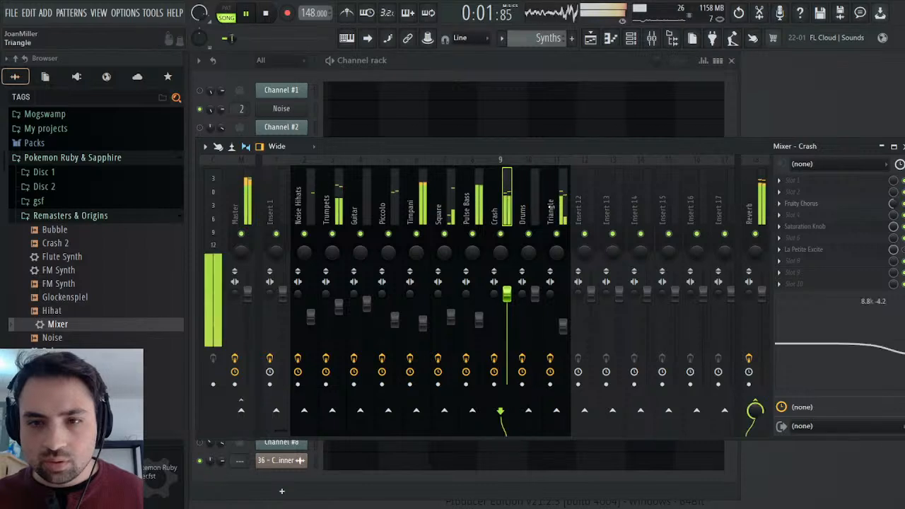
left_click_drag(876, 352, 866, 354)
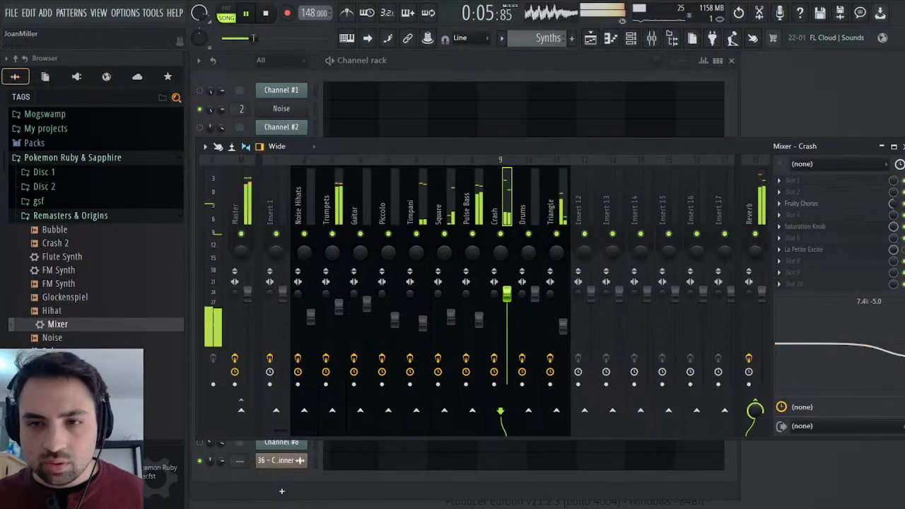
Stop playback and place the 36 - Contest Winner audio clip on playlist Track 5, starting at bar 1.
left_click(902, 146)
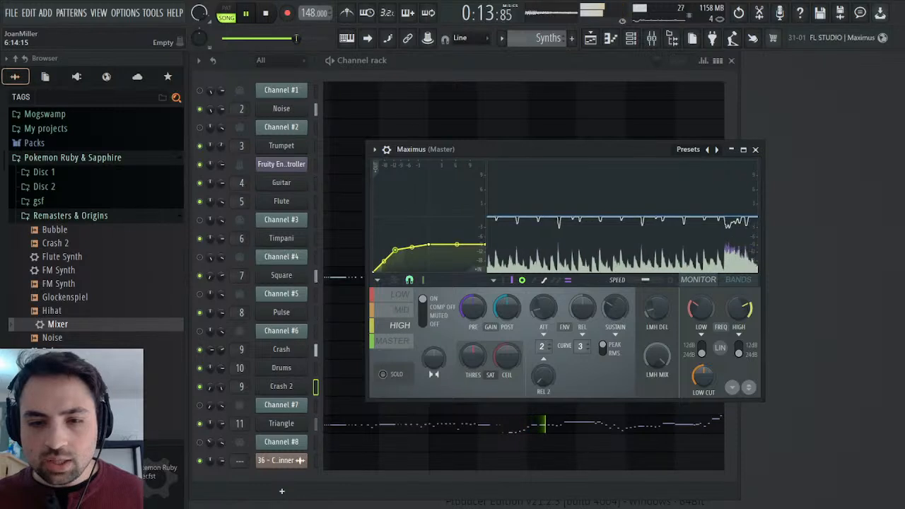
left_click(594, 41)
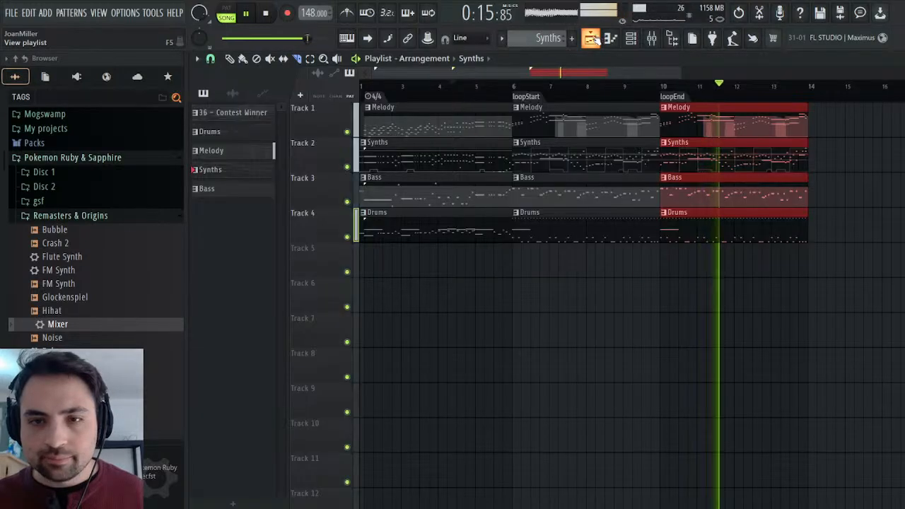
key("space")
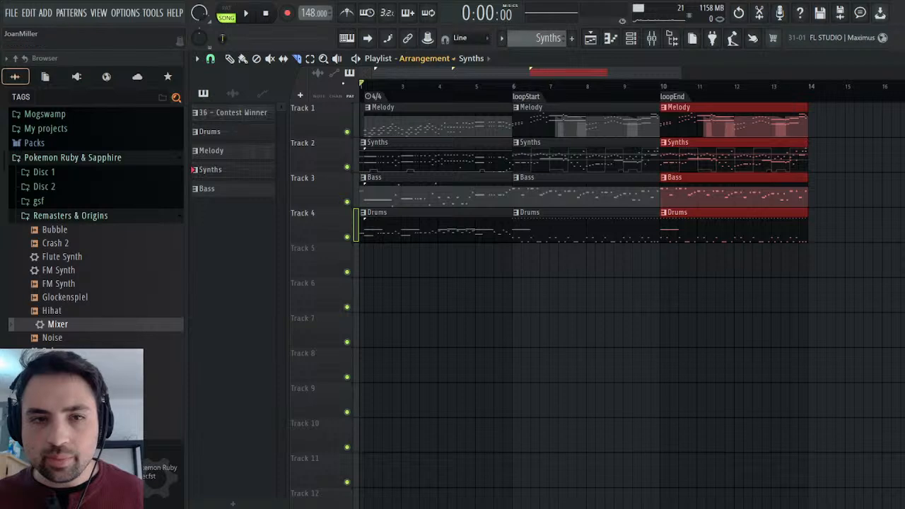
left_click(234, 94)
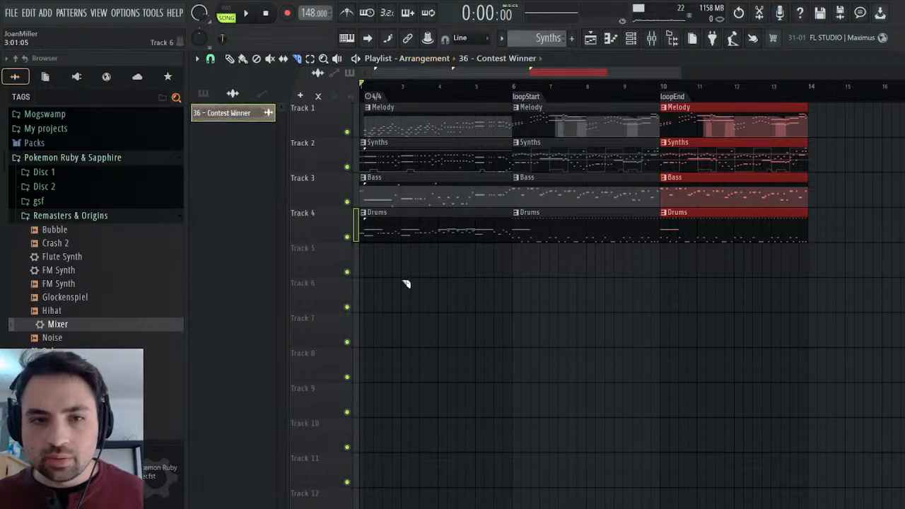
key("ctrl+d")
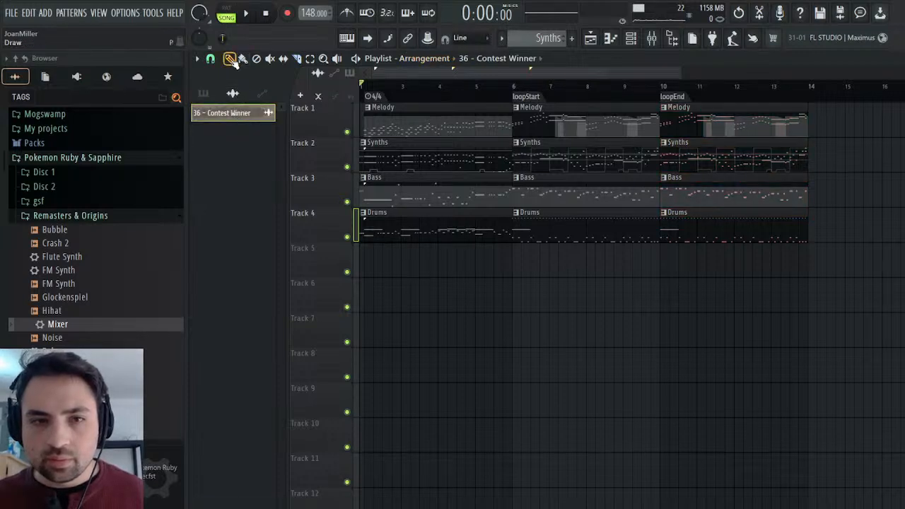
left_click_drag(454, 265, 366, 267)
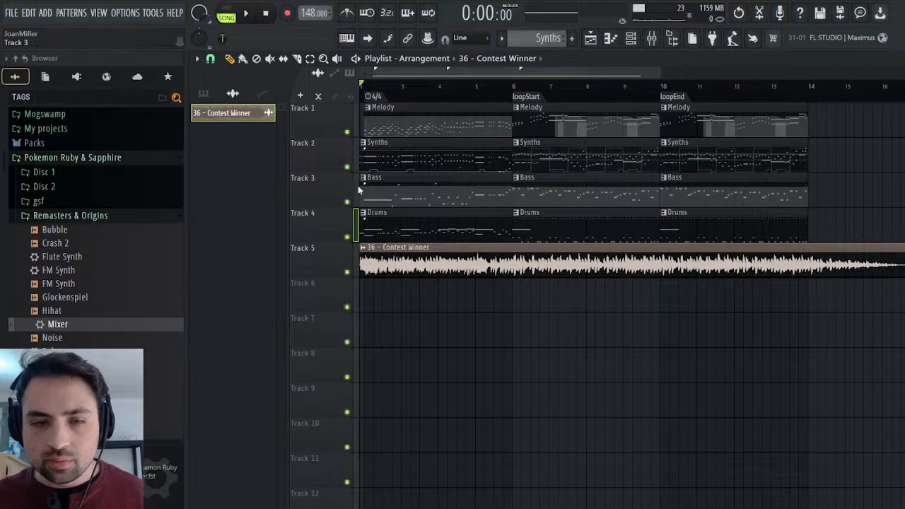
Solo Track 5 during playback, then unsolo it and mute it to compare the original audio with the remaster.
right_click(348, 274)
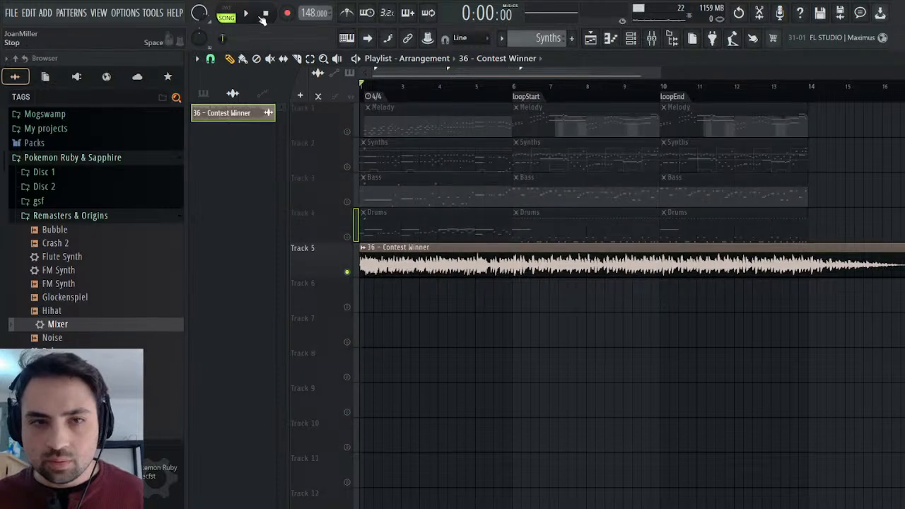
key("space")
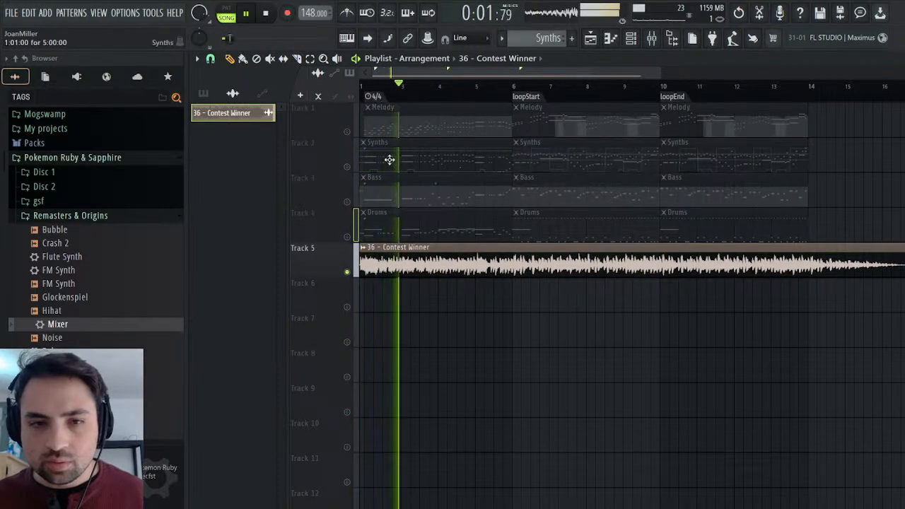
right_click(347, 274)
left_click(347, 274)
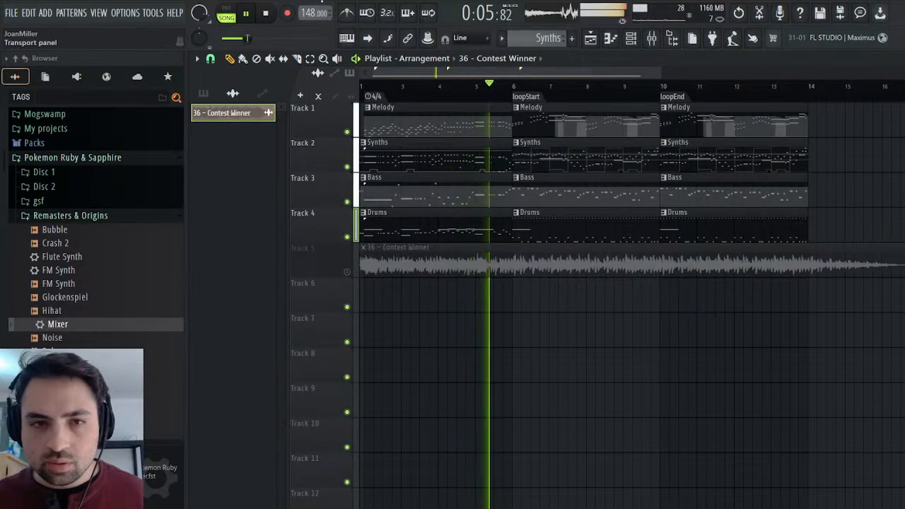
Stop playback and open the Triangle channel's synth from the channel rack.
left_click(266, 12)
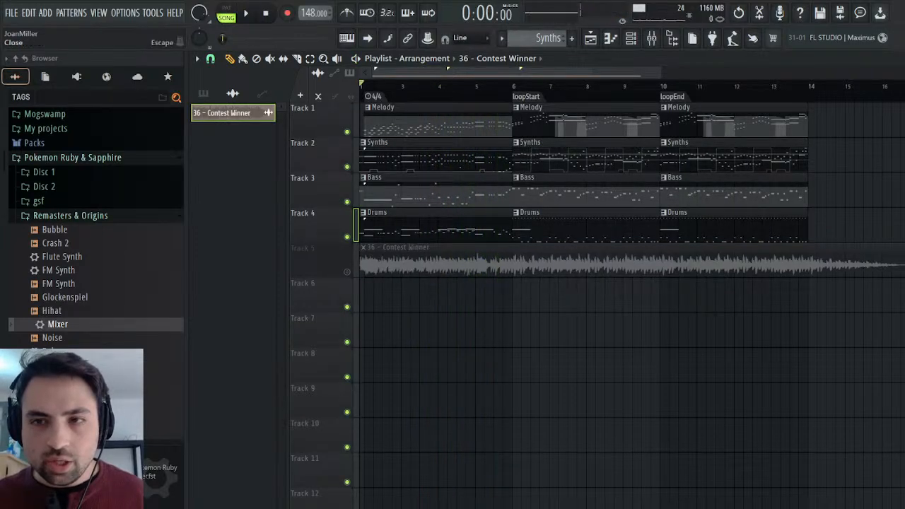
left_click(904, 59)
left_click(292, 429)
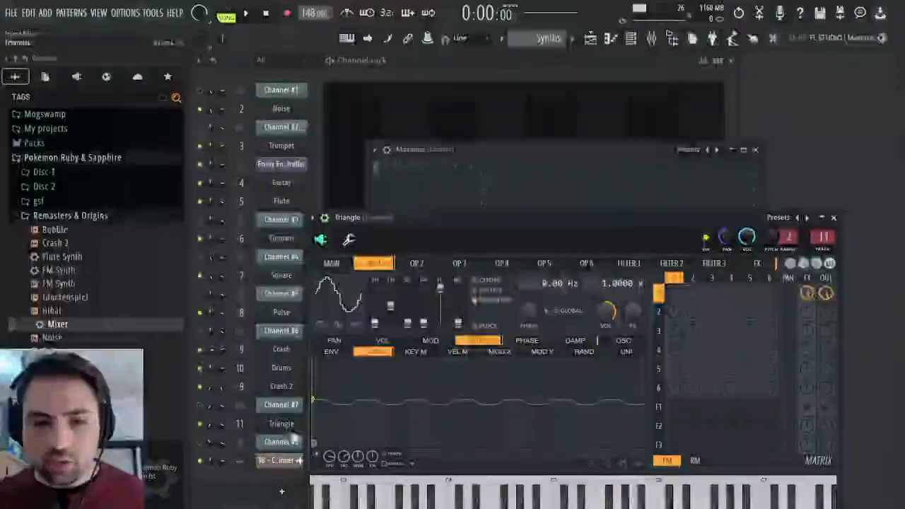
Reshape the Triangle synth's OP 1 volume envelope to start at full level without attack and fall in a straight line.
left_click(345, 352)
left_click(382, 340)
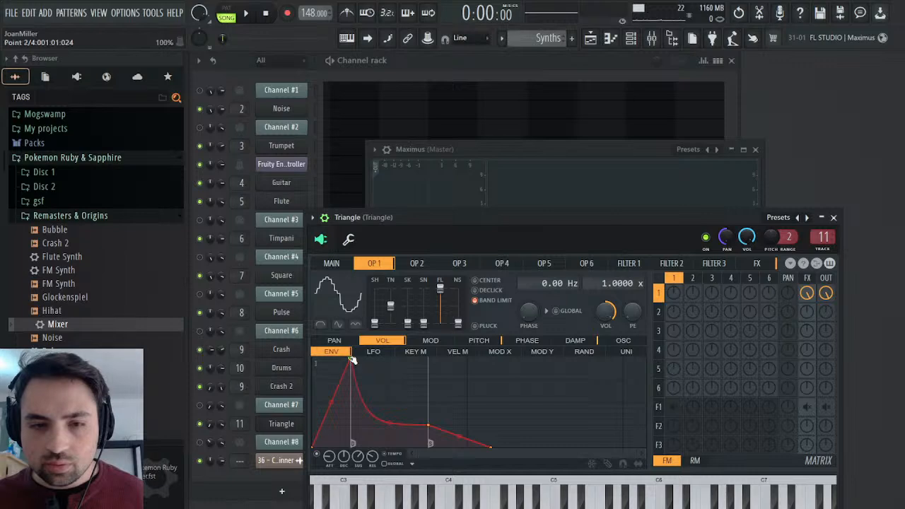
left_click_drag(418, 417, 287, 342)
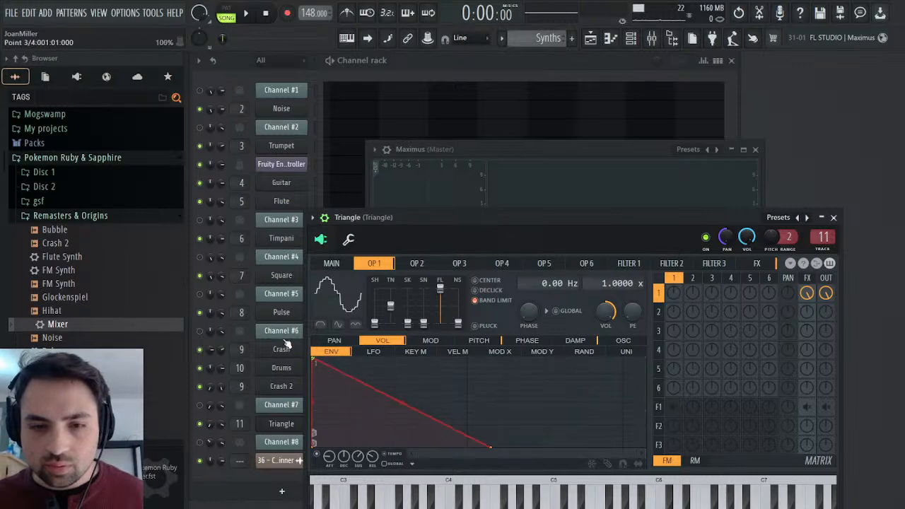
left_click_drag(373, 459, 373, 478)
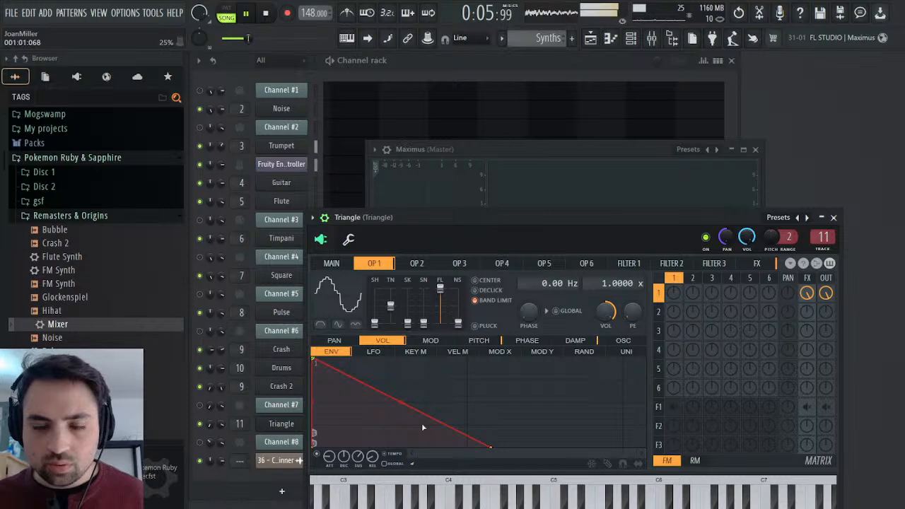
Solo Track 5 in the playlist and play the original Contest Winner audio from the start.
left_click(591, 41)
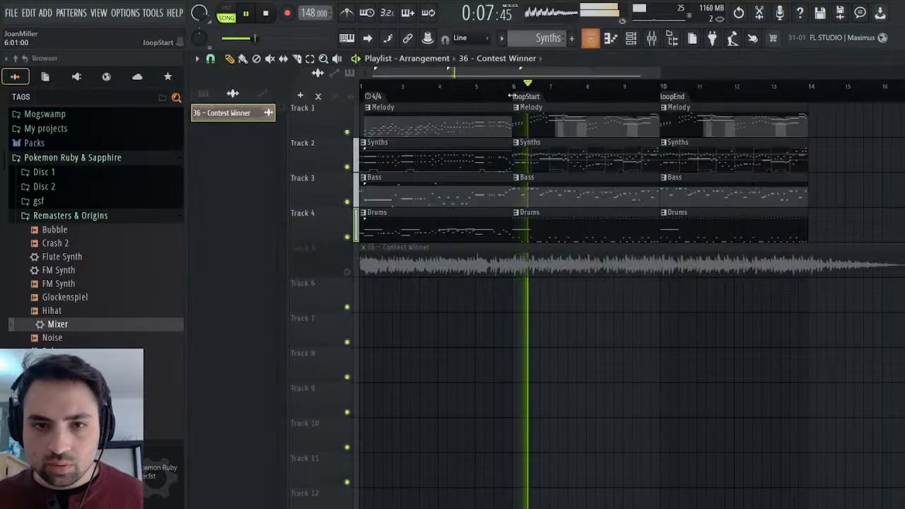
left_click(347, 272, "ctrl")
left_click(267, 14)
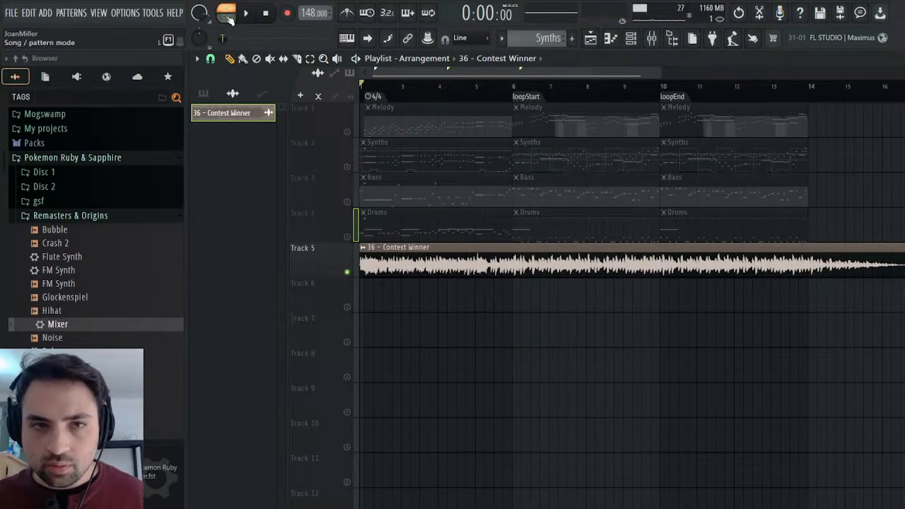
left_click(228, 18)
key("space")
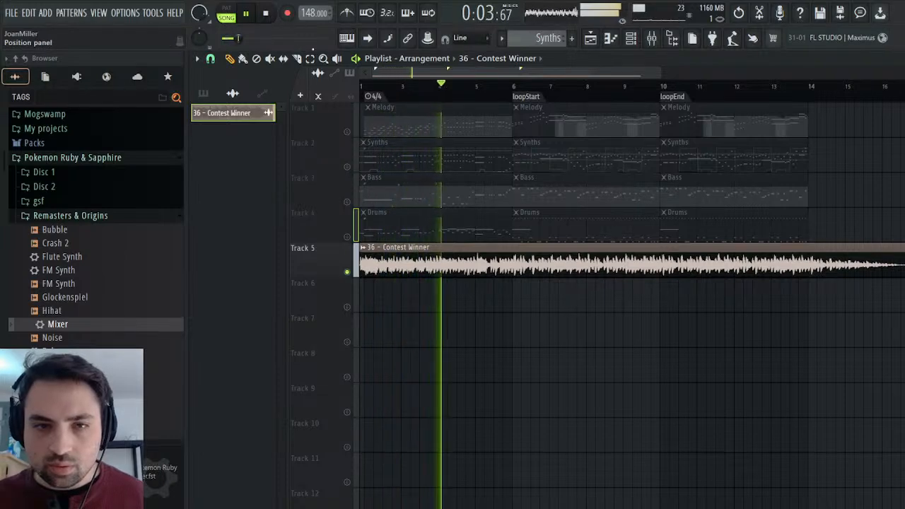
left_click(268, 14)
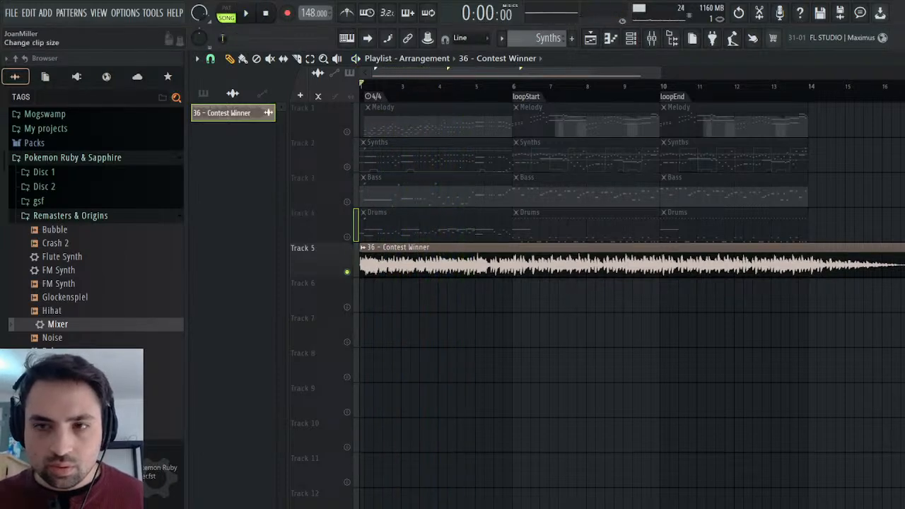
Unsolo and mute Track 5 during playback, and play the remaster from the beginning.
key("Escape")
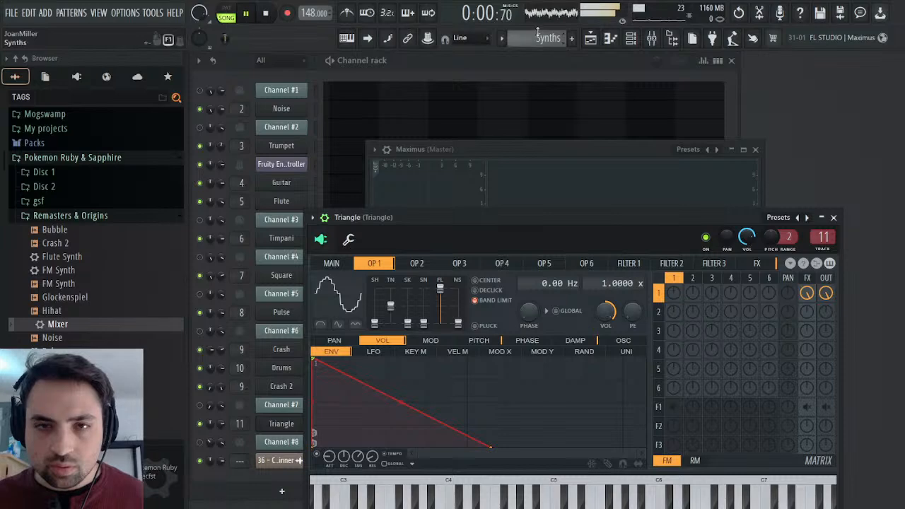
left_click(591, 40)
right_click(349, 273)
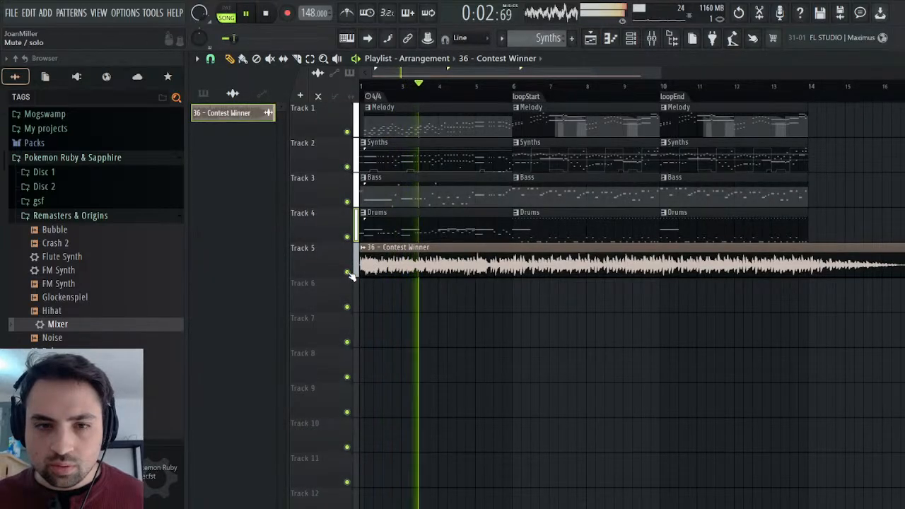
left_click(349, 273)
left_click(268, 14)
left_click(249, 13)
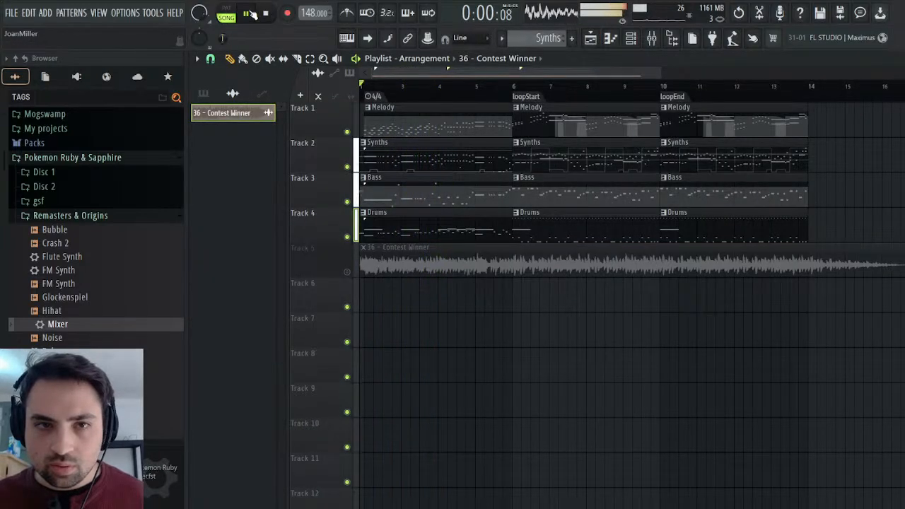
Reduce the Trumpets track's EQ high band to about 0.3 at 5.8 kHz and raise the track's volume slightly.
left_click(651, 37)
left_click(330, 212)
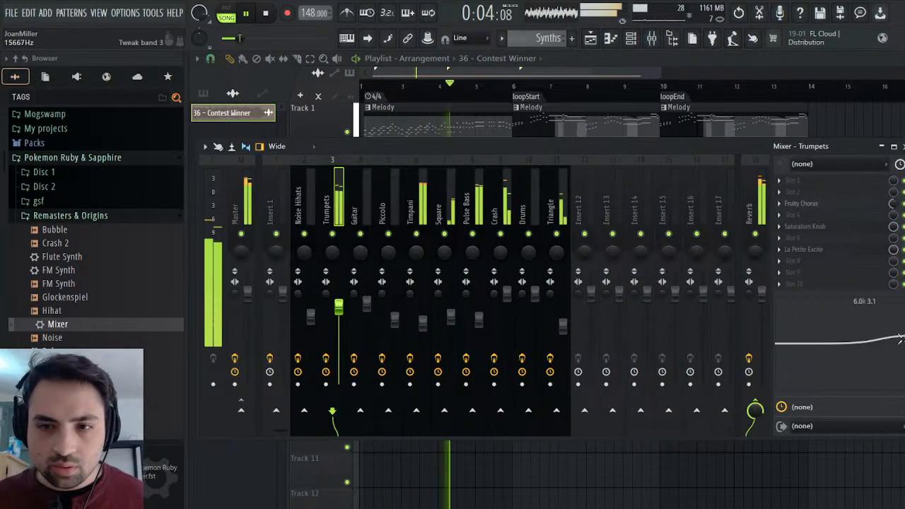
scroll(341, 308, "up", 4)
scroll(343, 309, "down", 2)
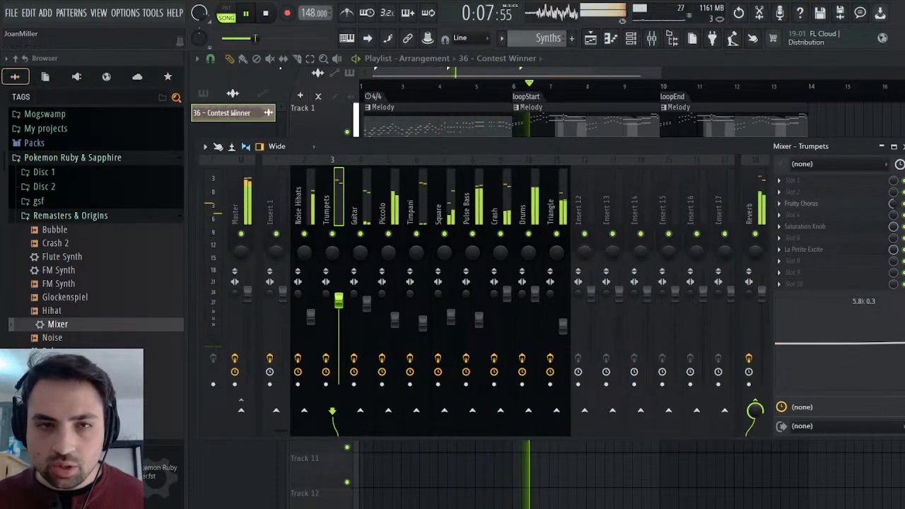
left_click(266, 14)
left_click(248, 16)
left_click_drag(343, 303, 337, 281)
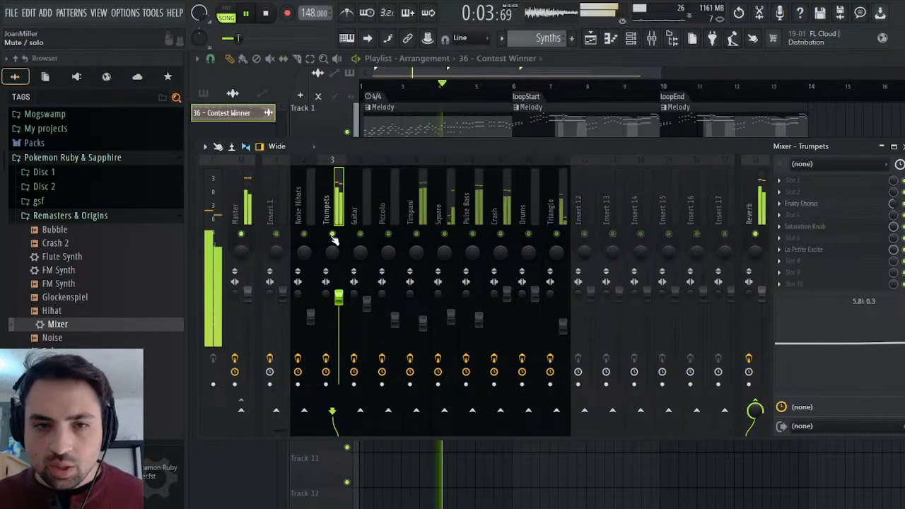
Add the Transpire transient processor to slot 9 of the Trumpets track with attack 3.0 and output -3.1 dB.
left_click(267, 14)
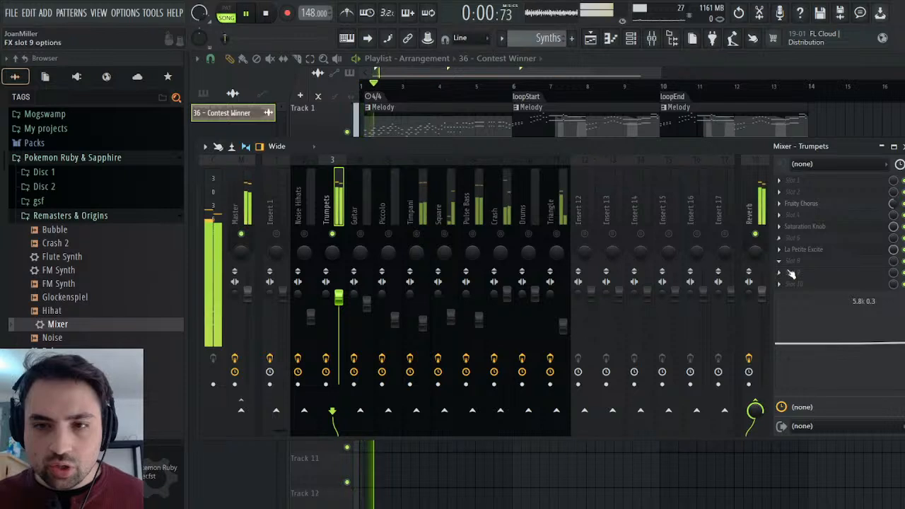
left_click(620, 89)
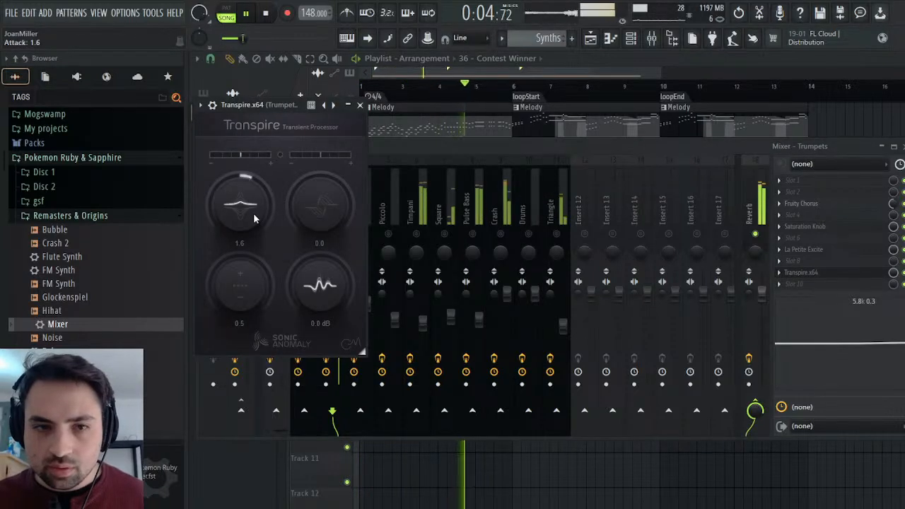
left_click_drag(327, 285, 326, 299)
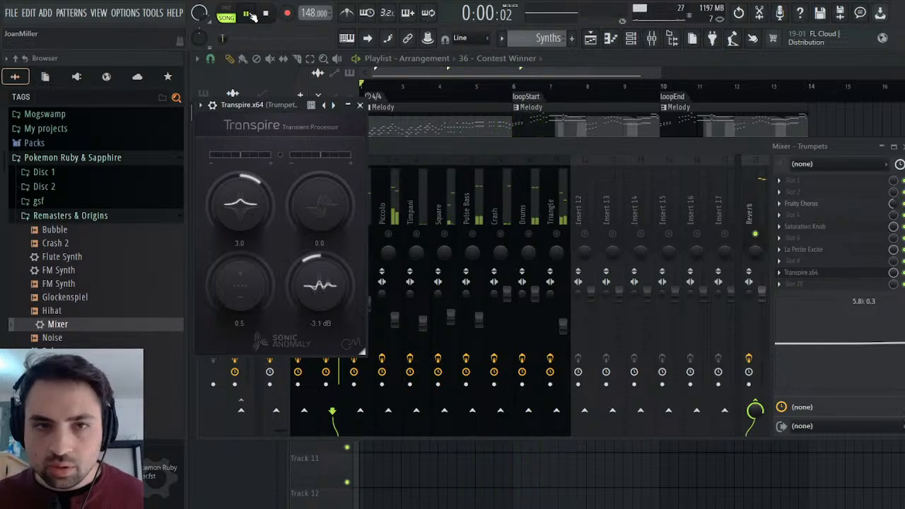
left_click(360, 105)
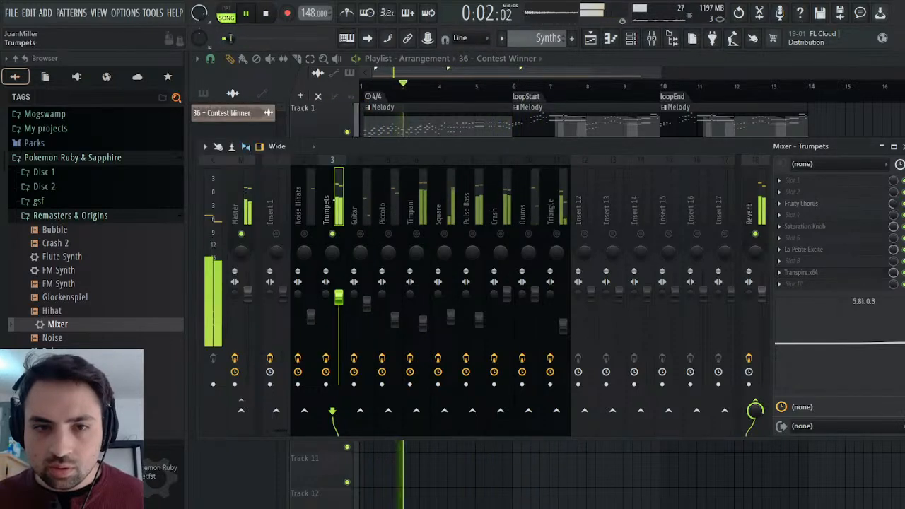
Unsolo the Trumpets track, set its volume to 100% (0.0 dB), and replay the song from the start.
right_click(332, 237)
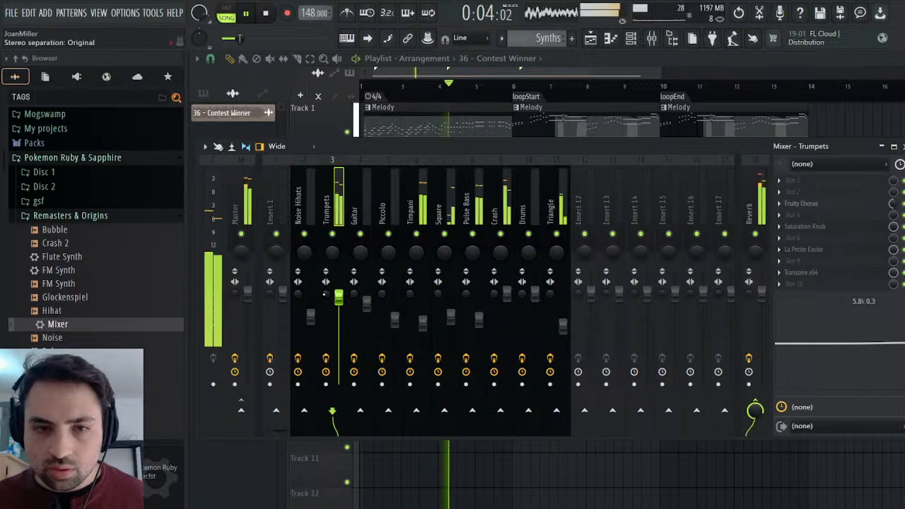
left_click_drag(340, 302, 342, 299)
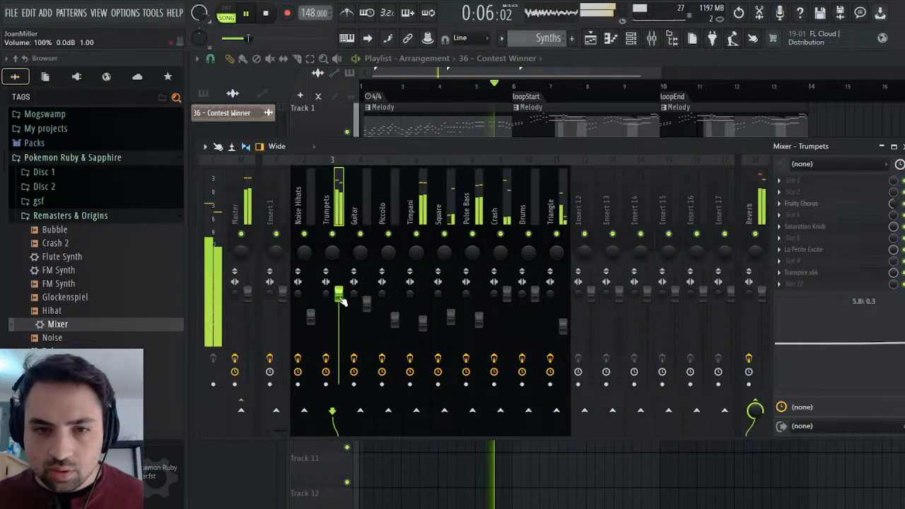
left_click(265, 13)
left_click(249, 14)
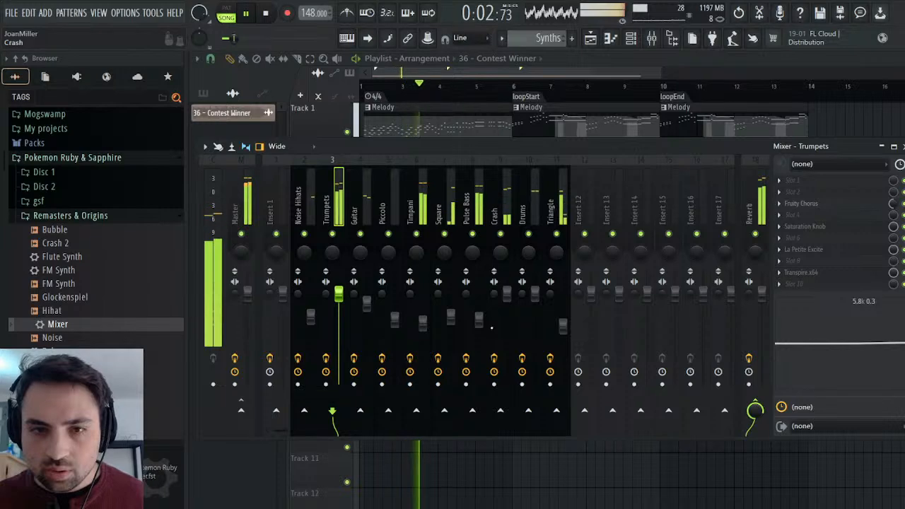
Play the original on Track 5 in solo, then unsolo and mute it during playback to compare it with the updated remaster.
key("F9")
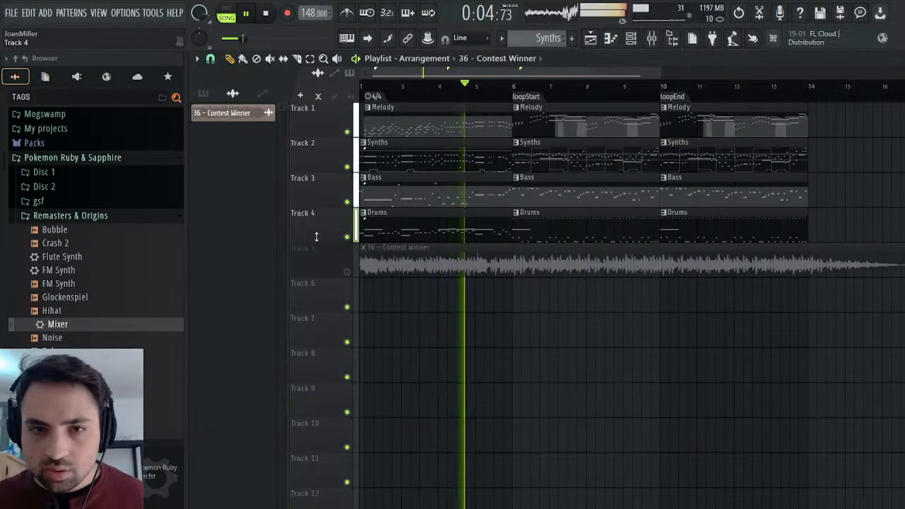
right_click(349, 274)
left_click(266, 13)
left_click(245, 13)
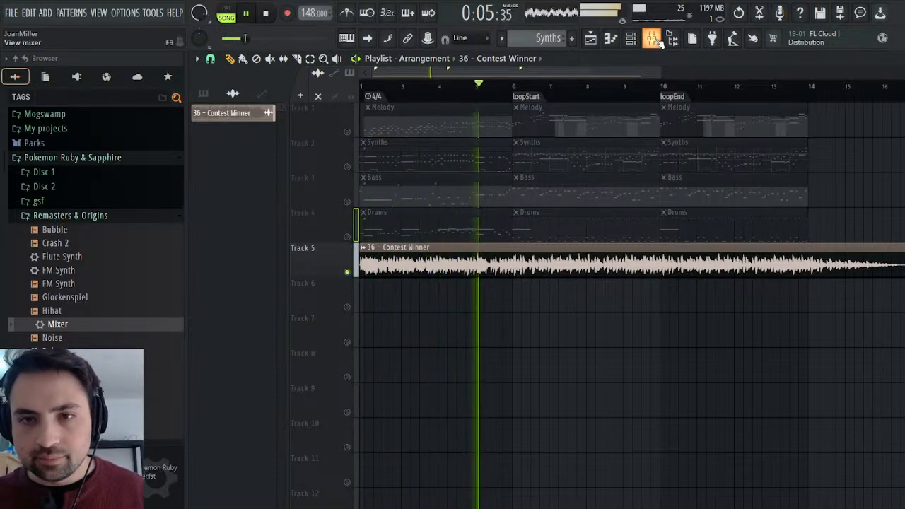
left_click(656, 40)
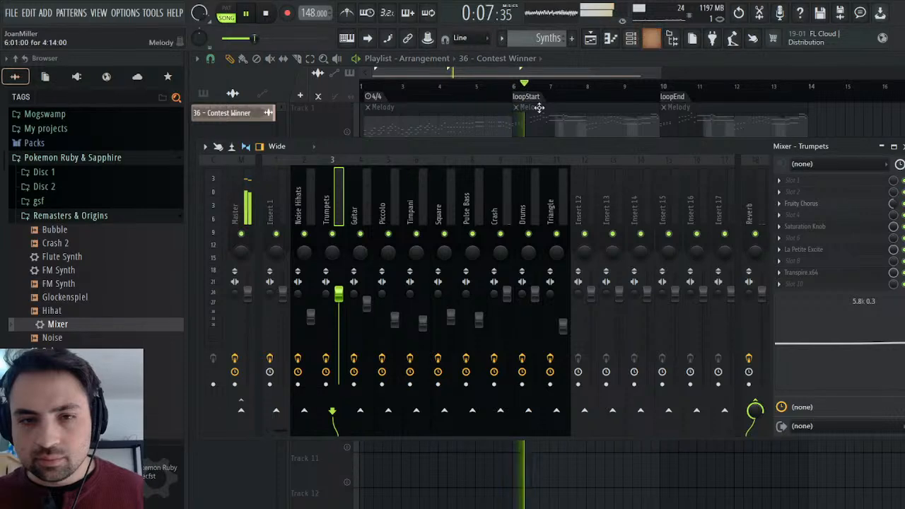
left_click(656, 40)
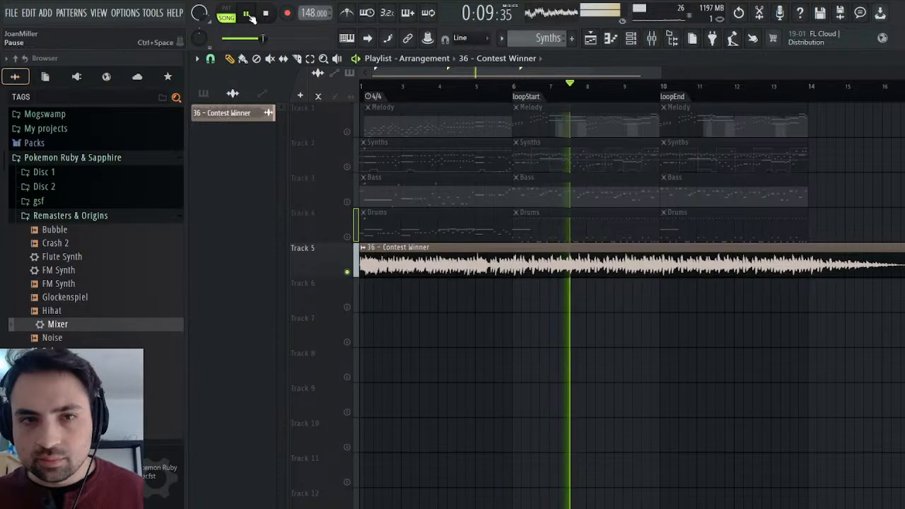
left_click(268, 14)
left_click(256, 15)
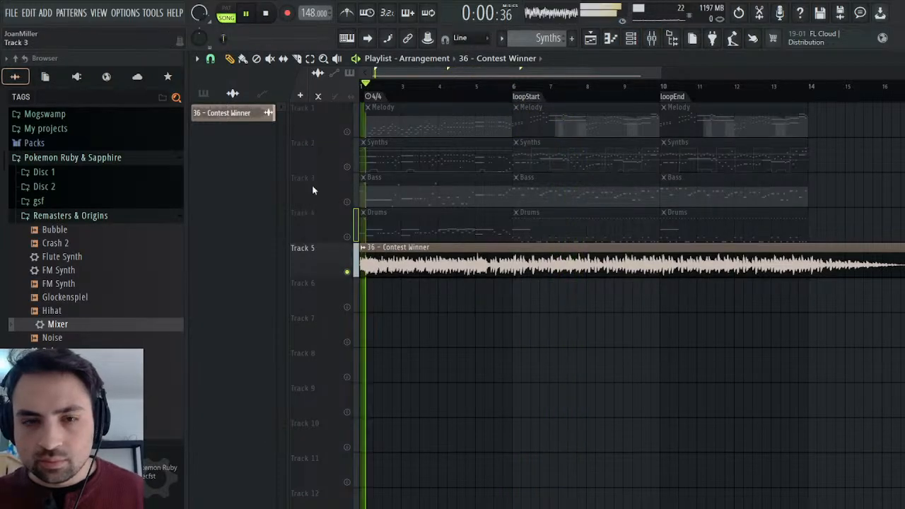
left_click(347, 272)
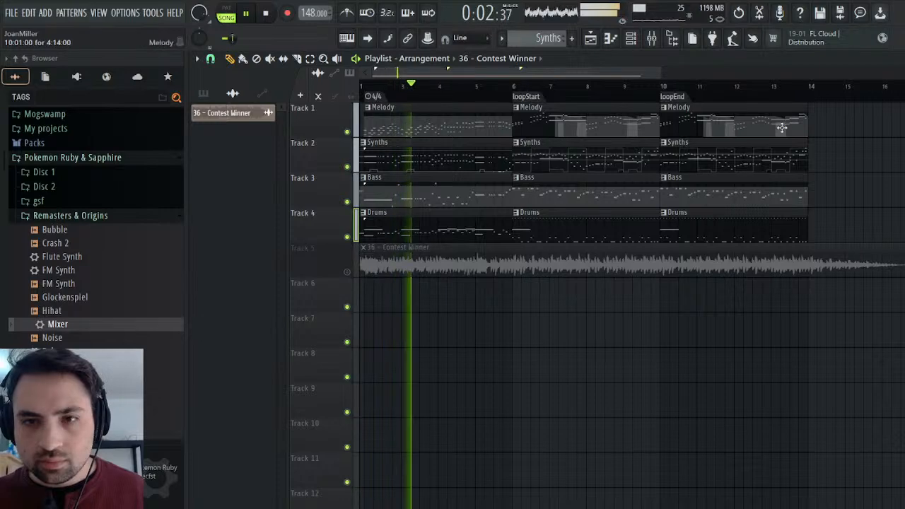
Stop playback, select the Pulse Bass mixer track, and raise its volume slightly while the song plays.
left_click(898, 59)
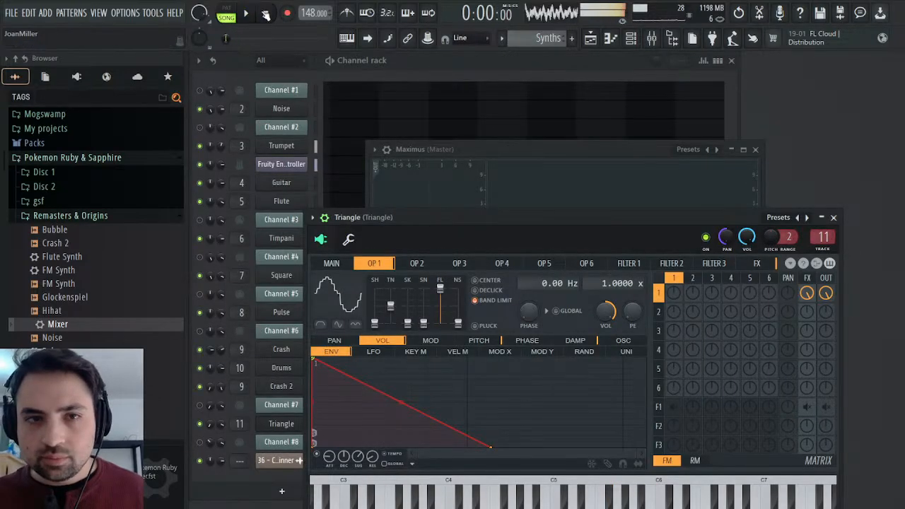
left_click(651, 38)
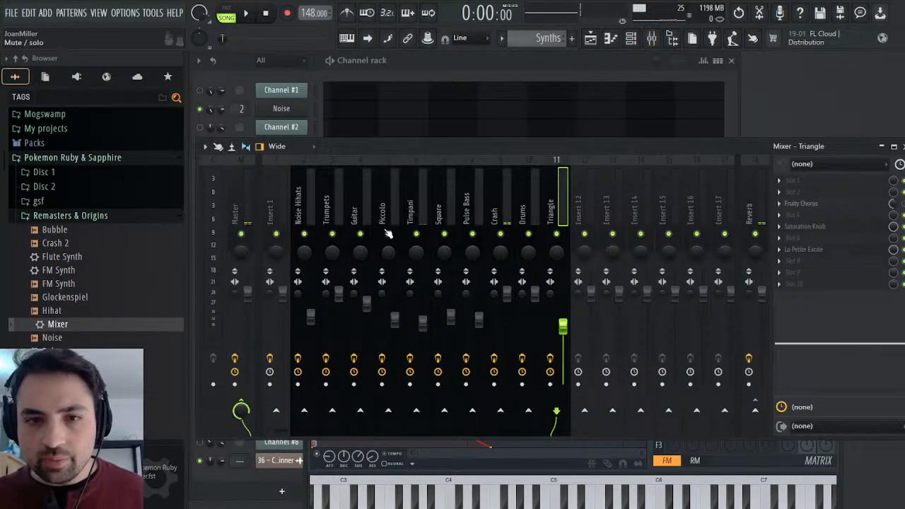
left_click(444, 205)
left_click(468, 211)
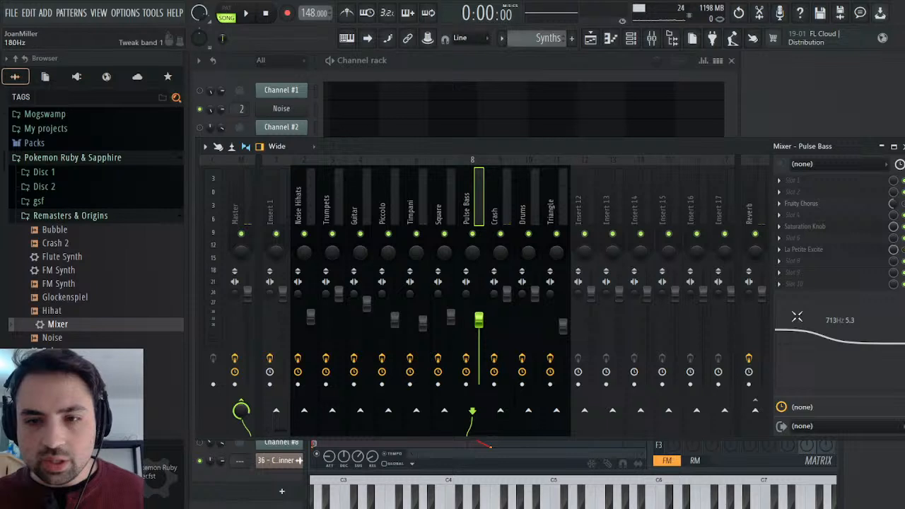
left_click(242, 14)
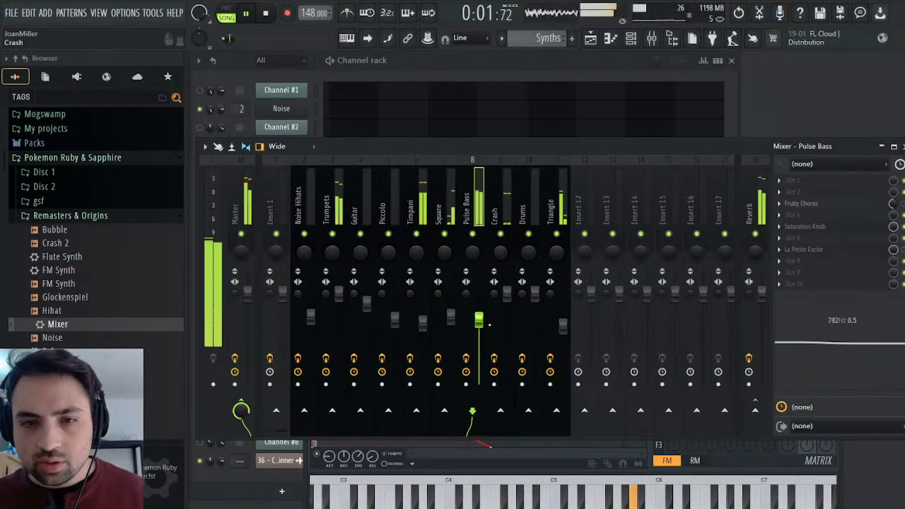
scroll(483, 321, "up", 2)
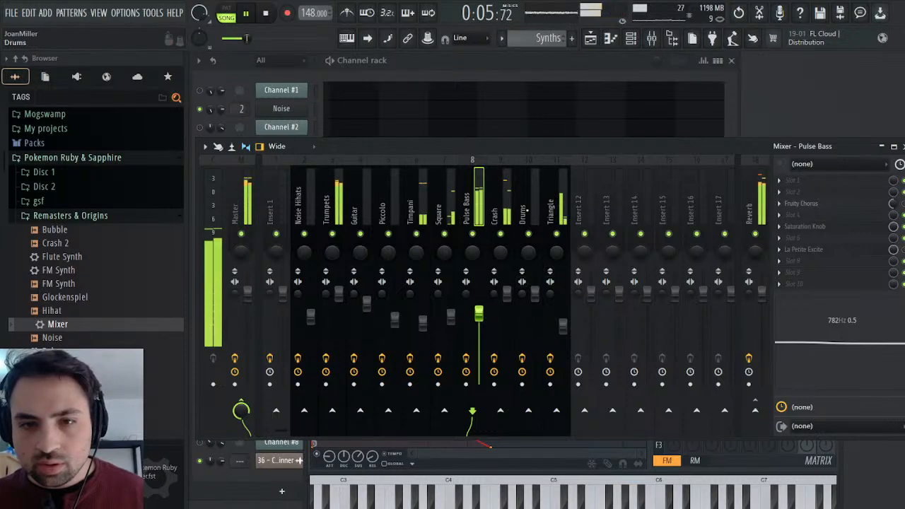
Check the Timpani mixer track, then examine the Low and High bands in the Master's Maximus while replaying the song.
left_click(412, 209)
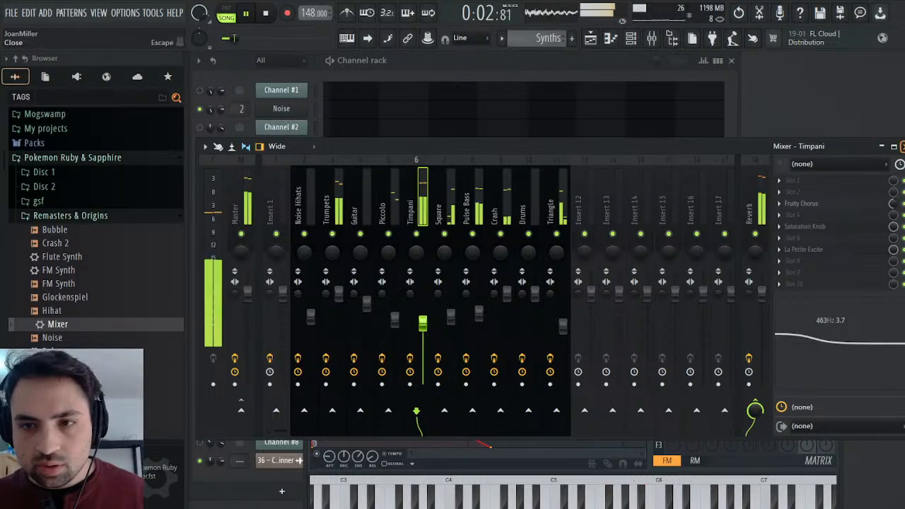
left_click(900, 146)
left_click(615, 157)
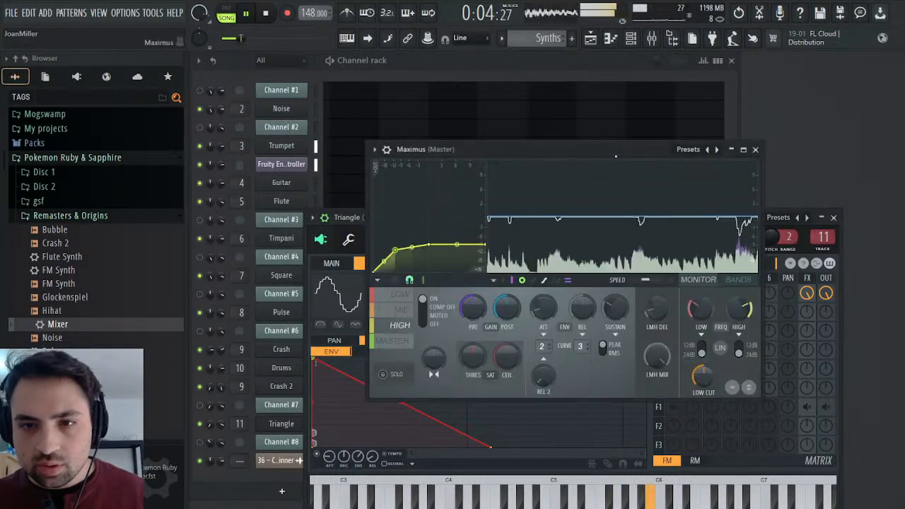
left_click(400, 294)
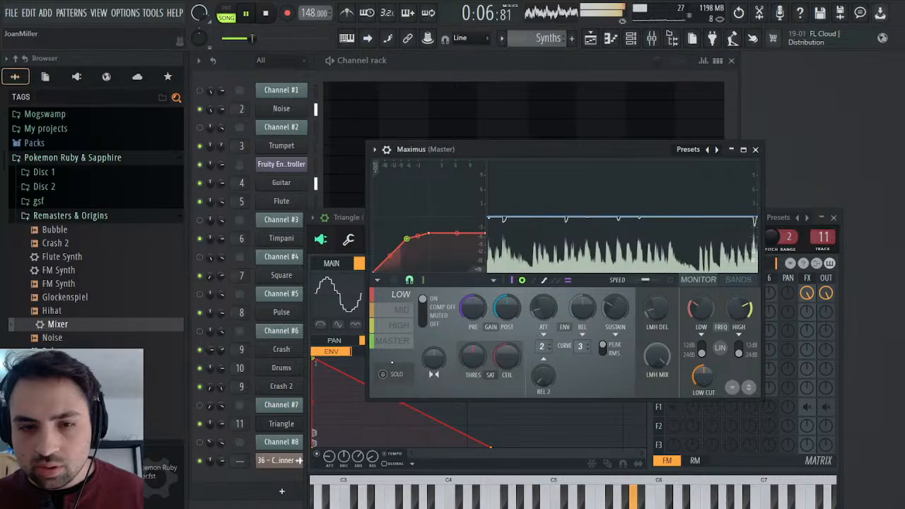
left_click(399, 325)
left_click(265, 13)
key("space")
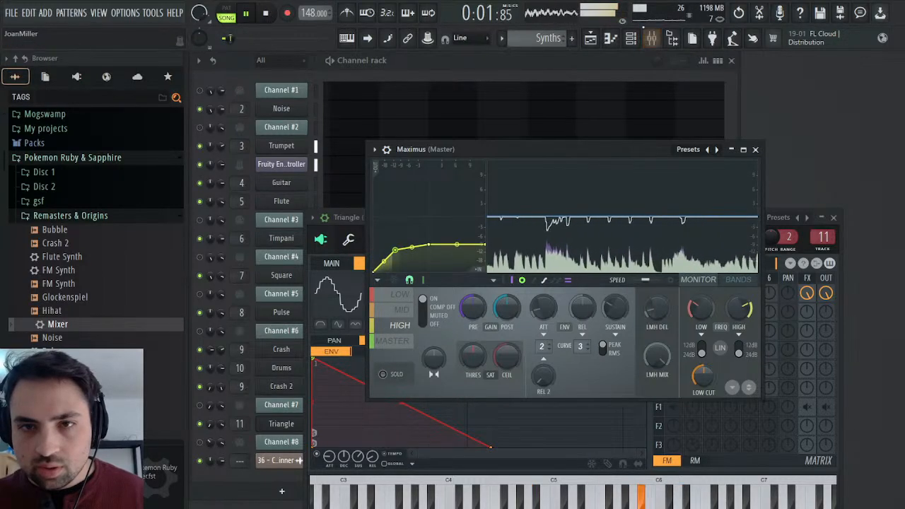
Check the mixer levels and the Master band in the Master track's Maximus during playback, then restart the song.
left_click(651, 38)
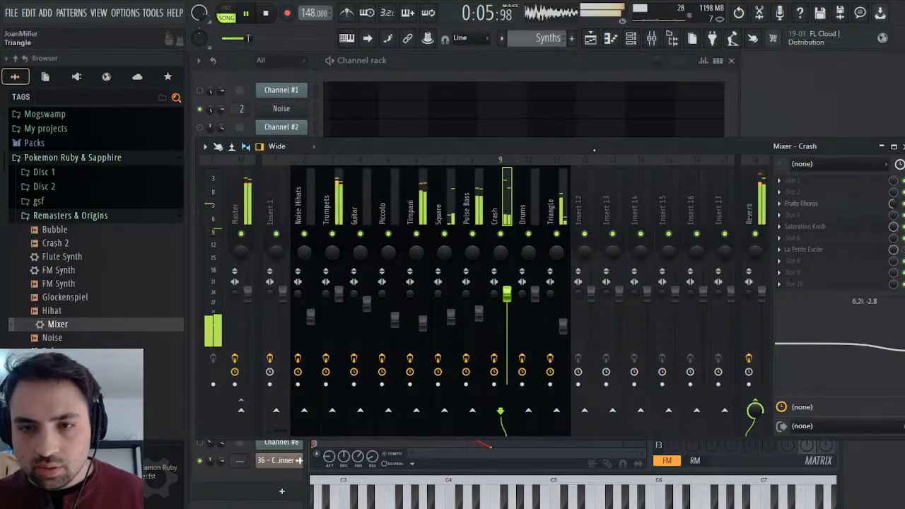
left_click(902, 147)
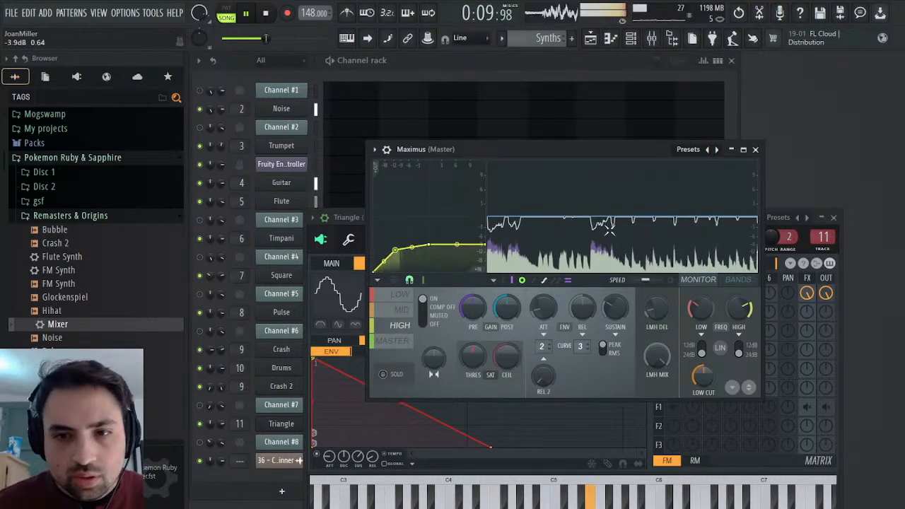
key("F9")
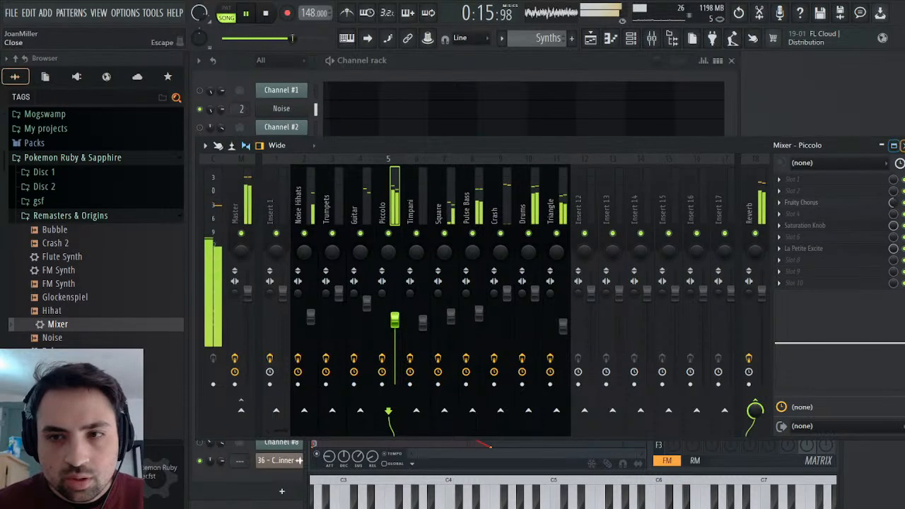
left_click(901, 146)
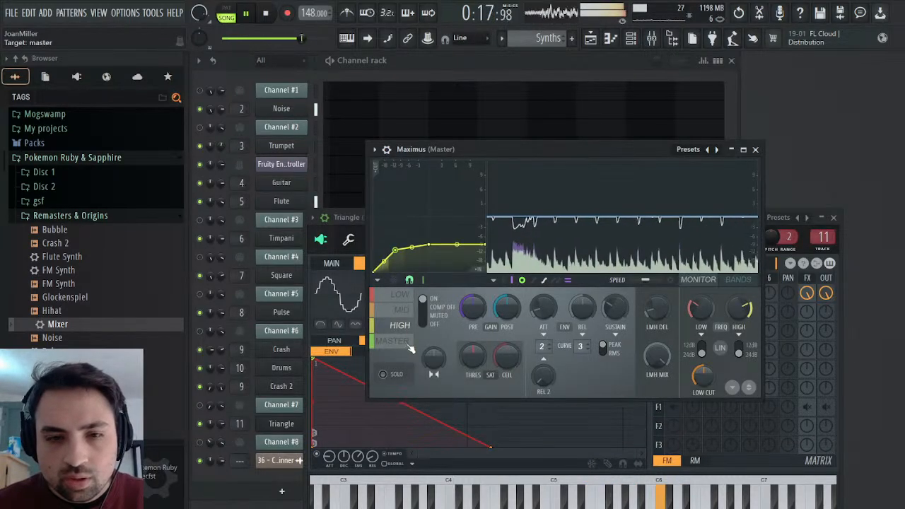
left_click(409, 343)
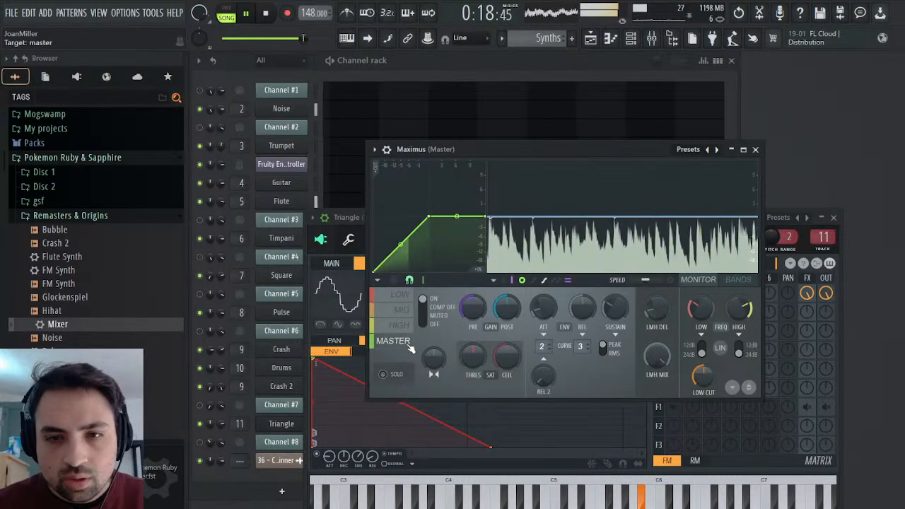
left_click(266, 14)
key("space")
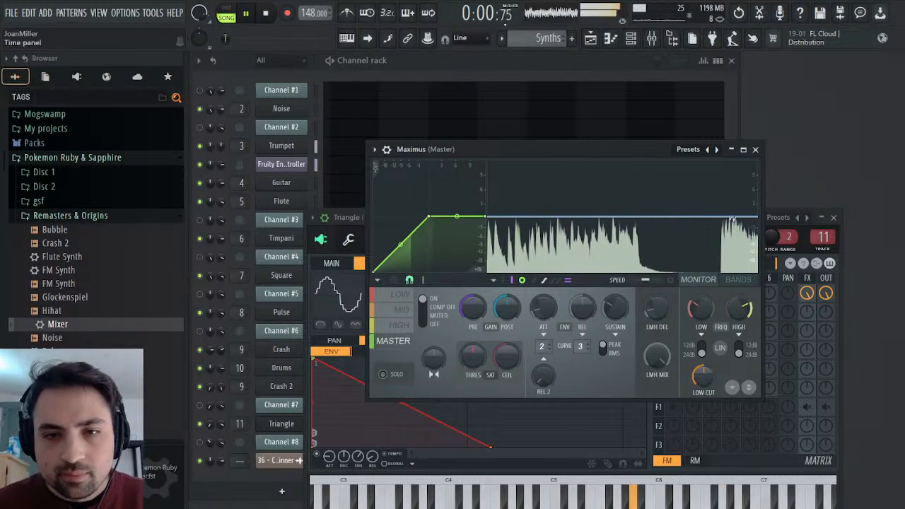
Solo the original on Track 5 in the playlist, silence the Drums track, then unsolo and mute Track 5 to compare with the remaster.
key("F5")
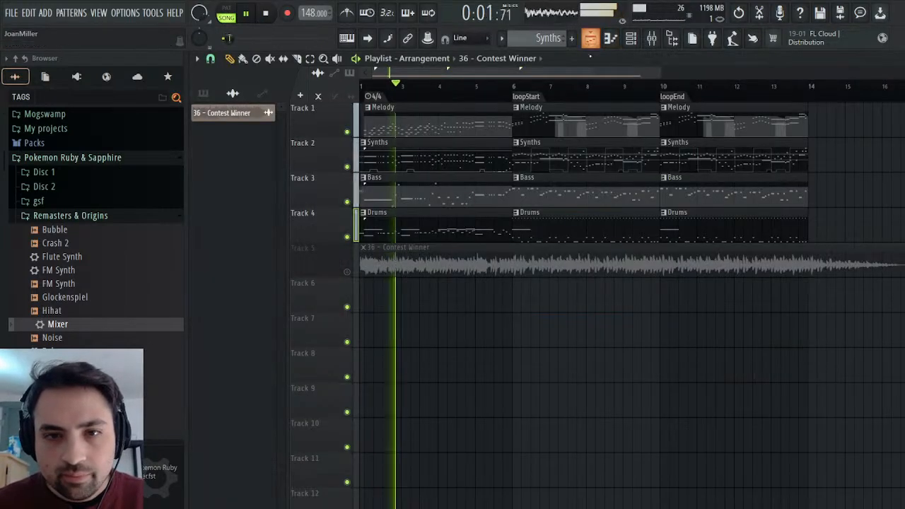
right_click(347, 272)
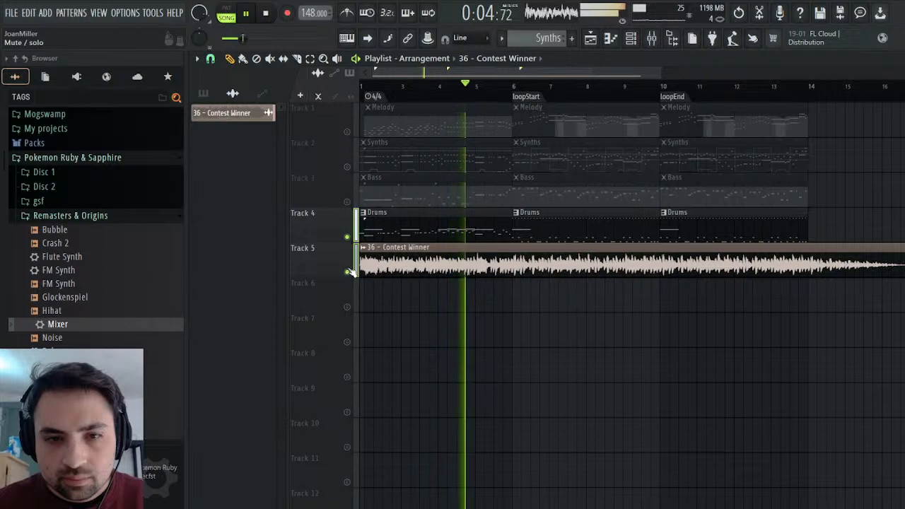
right_click(348, 271)
right_click(347, 271)
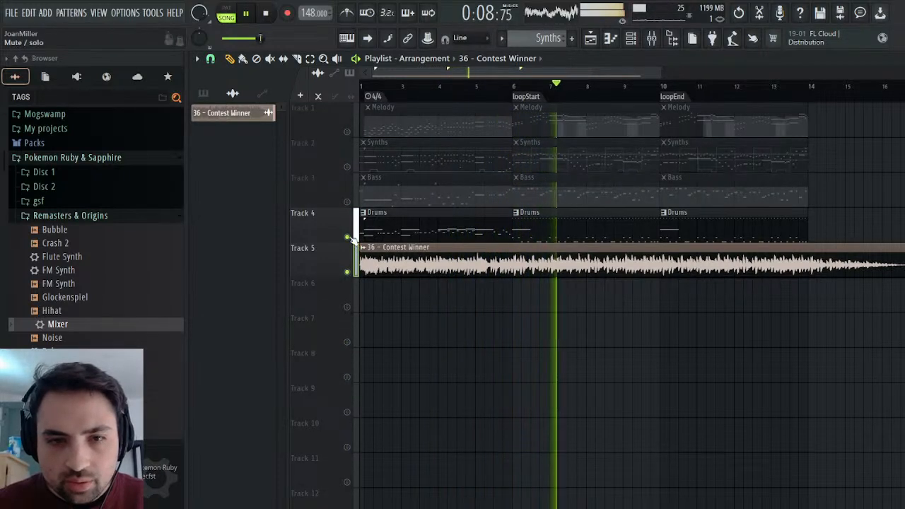
left_click(347, 237)
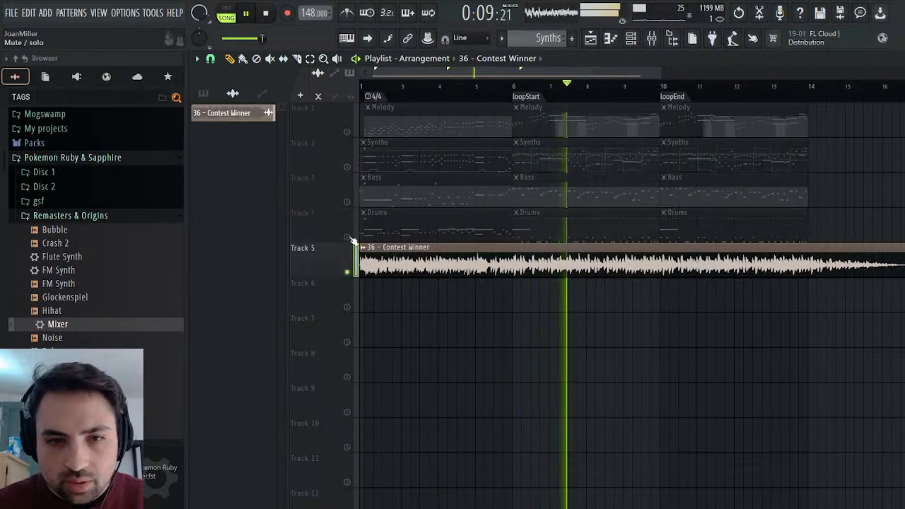
right_click(347, 272)
left_click(347, 272)
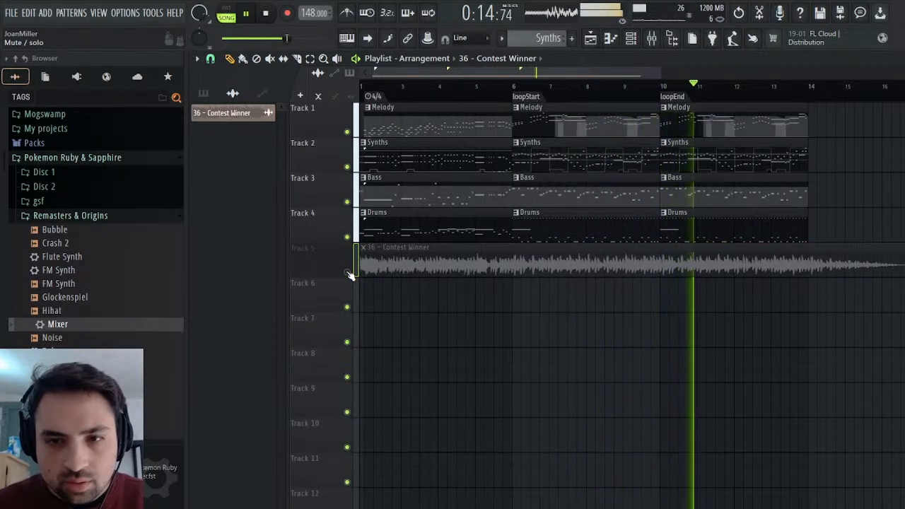
Select the Noise Hihats mixer track and raise its volume slightly while replaying the song from loopStart.
left_click(654, 41)
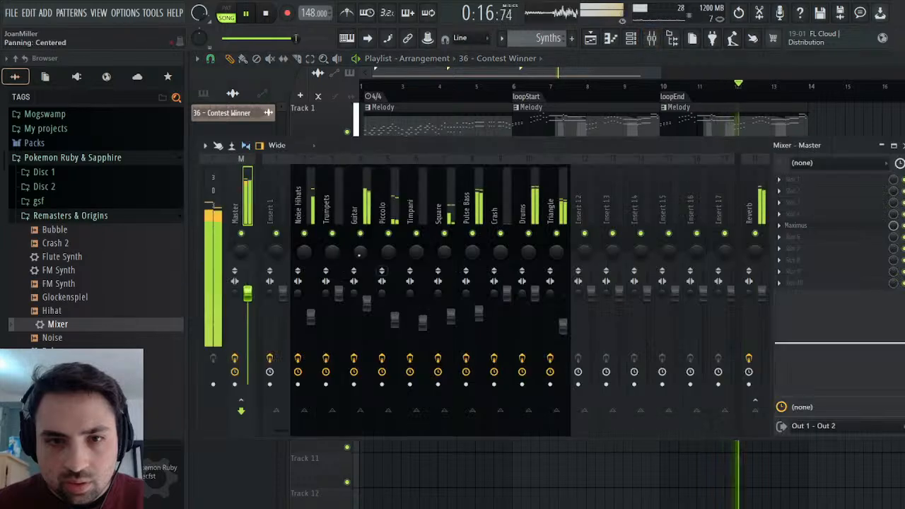
left_click(307, 210)
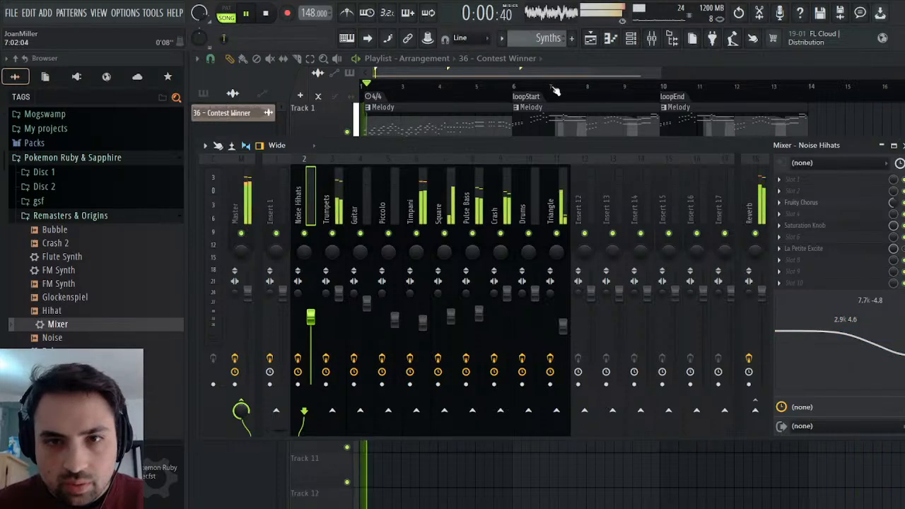
left_click(528, 84)
left_click(512, 85)
left_click(652, 38)
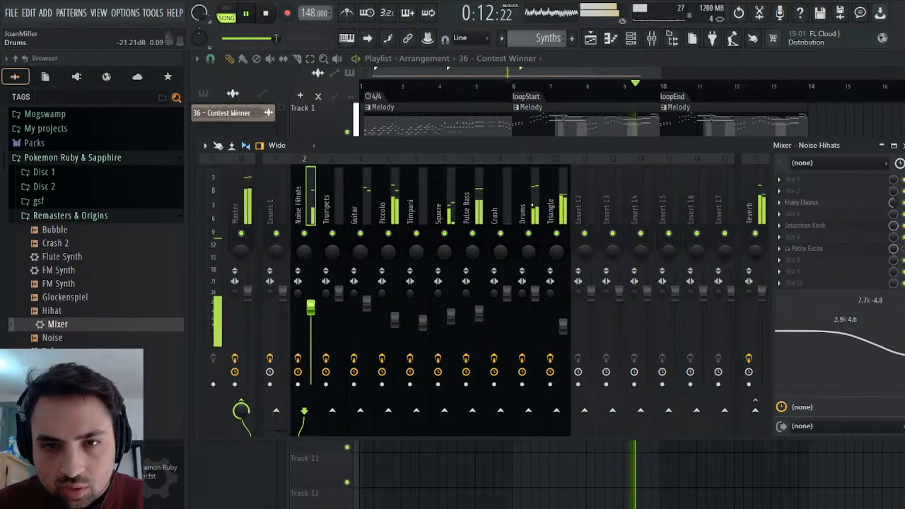
Check the Saturation Knob on the Drums mixer track and set the track's volume to 96% (-0.8 dB).
left_click(522, 205)
left_click(805, 226)
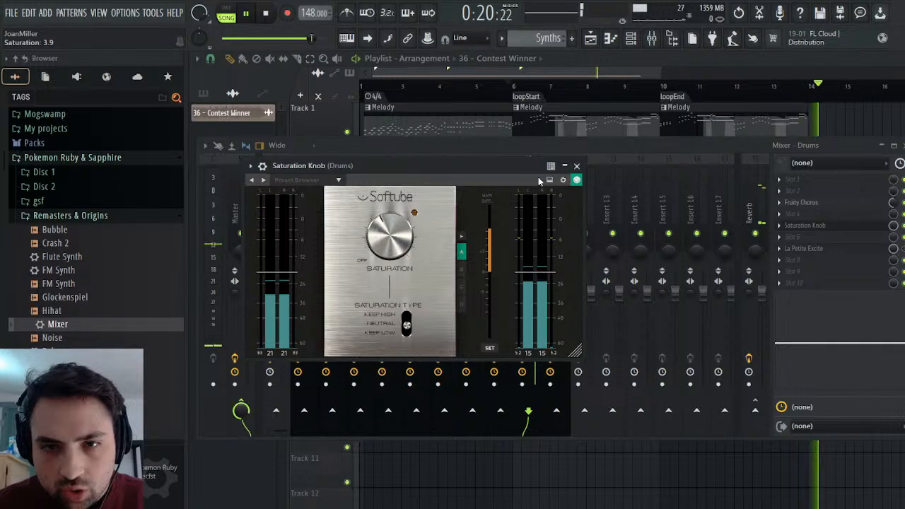
left_click(577, 167)
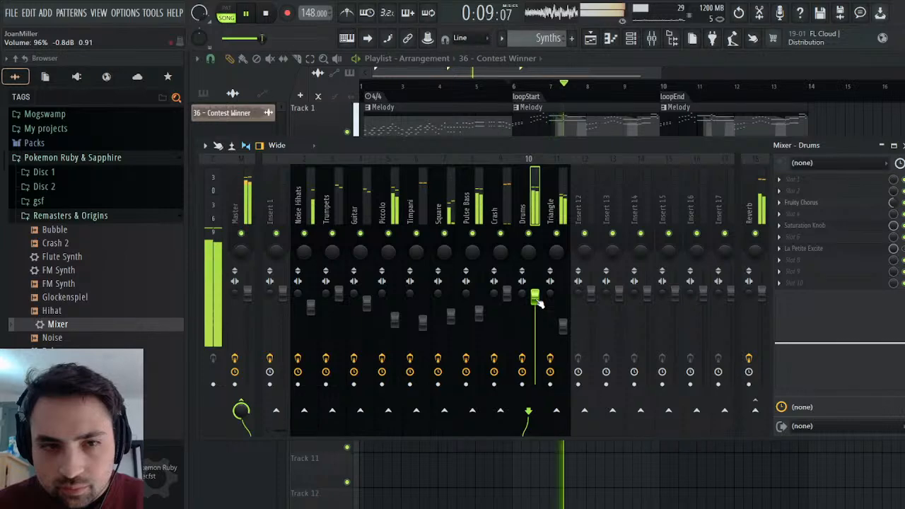
left_click(904, 146)
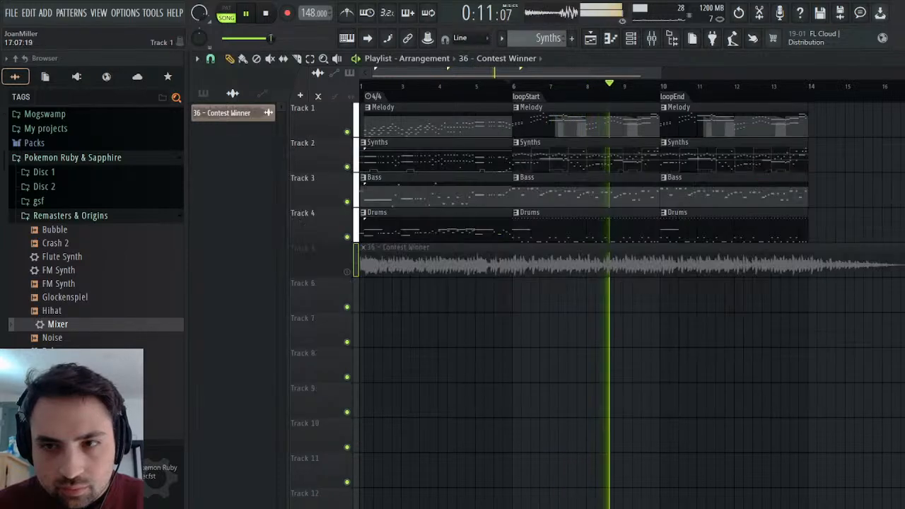
Examine the Mid, High, Low and Master bands of the Master's Maximus while the song plays.
left_click(904, 59)
left_click(401, 310)
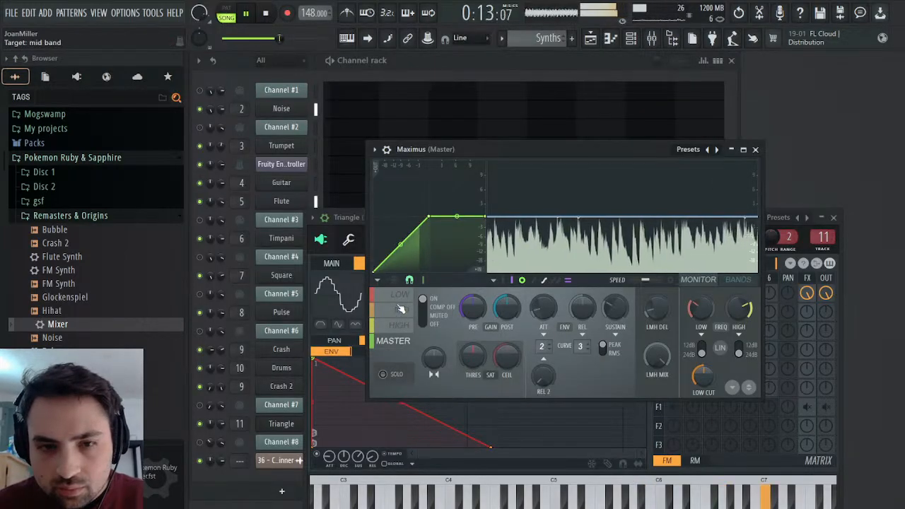
left_click(398, 326)
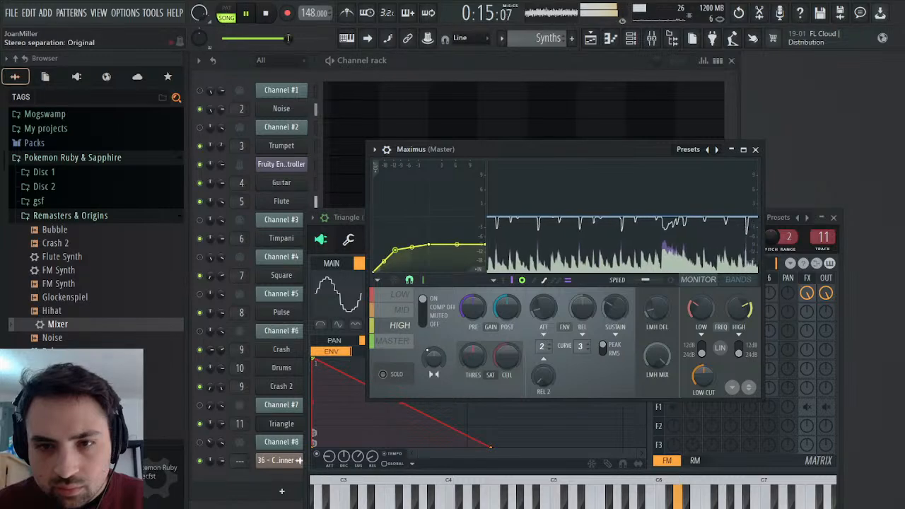
left_click(399, 343)
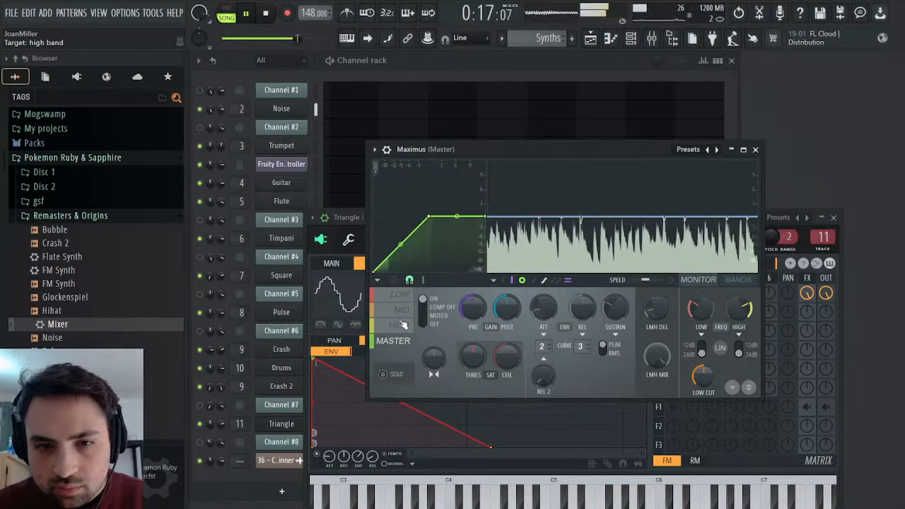
left_click(399, 324)
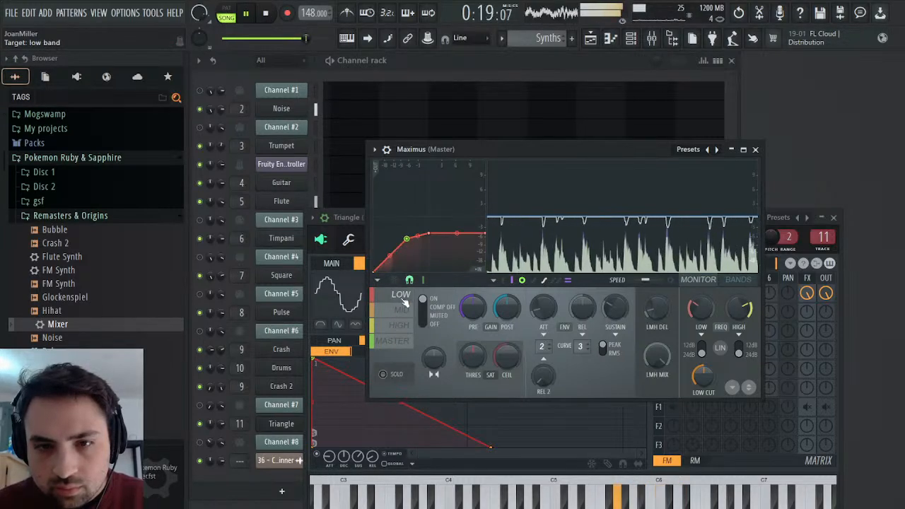
left_click(400, 341)
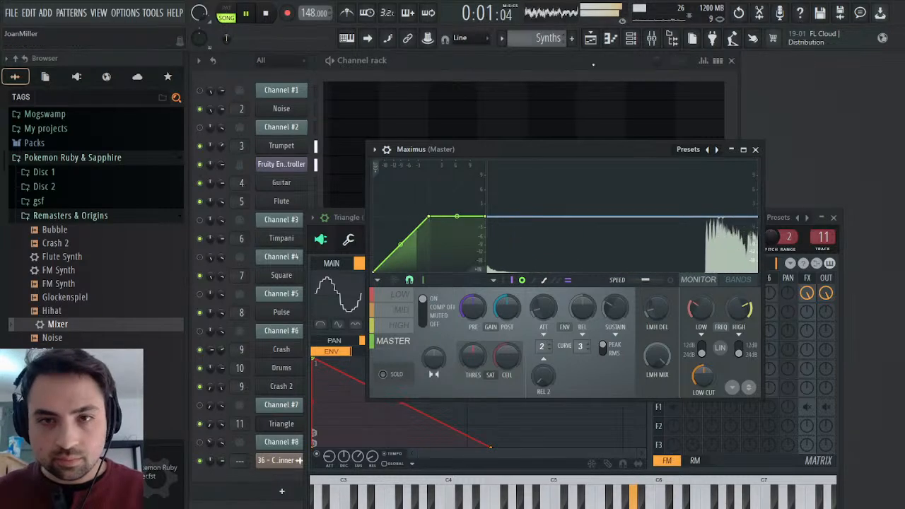
Return to the playlist and solo the original on Track 5 briefly, then unsolo and mute it to hear the remaster.
left_click(590, 40)
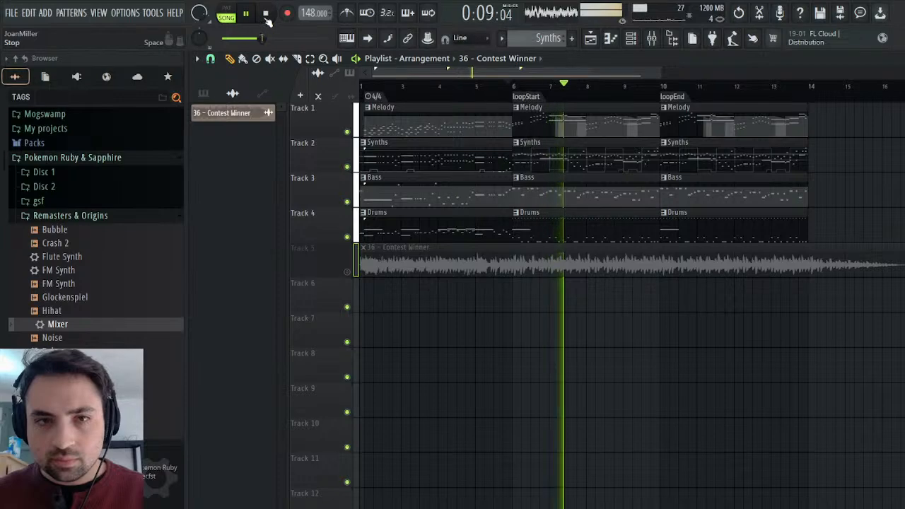
right_click(346, 272)
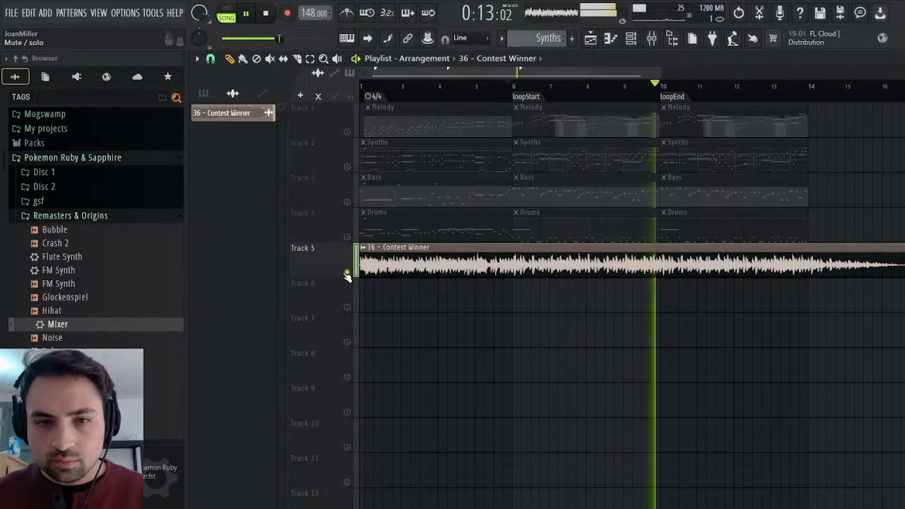
right_click(347, 272)
left_click(347, 272)
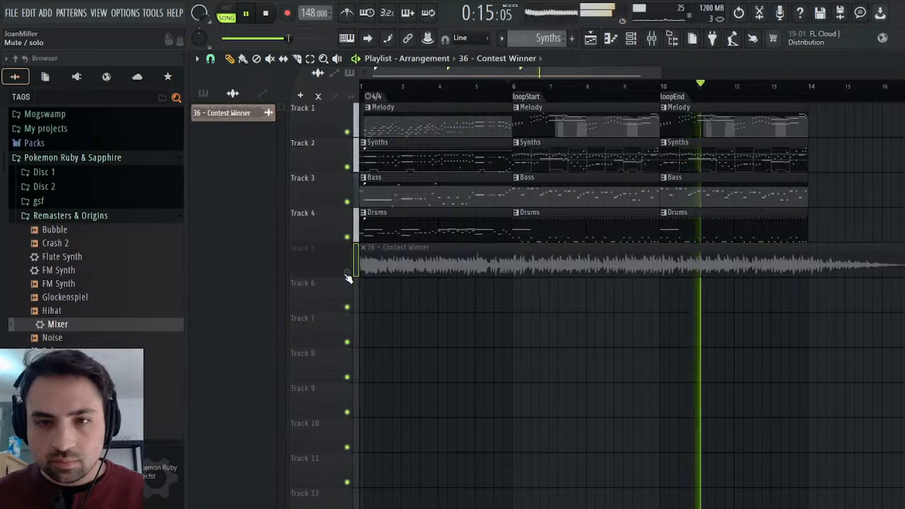
Lower the Pulse Bass and Triangle mixer volumes slightly and replay the song from loopStart.
left_click(652, 38)
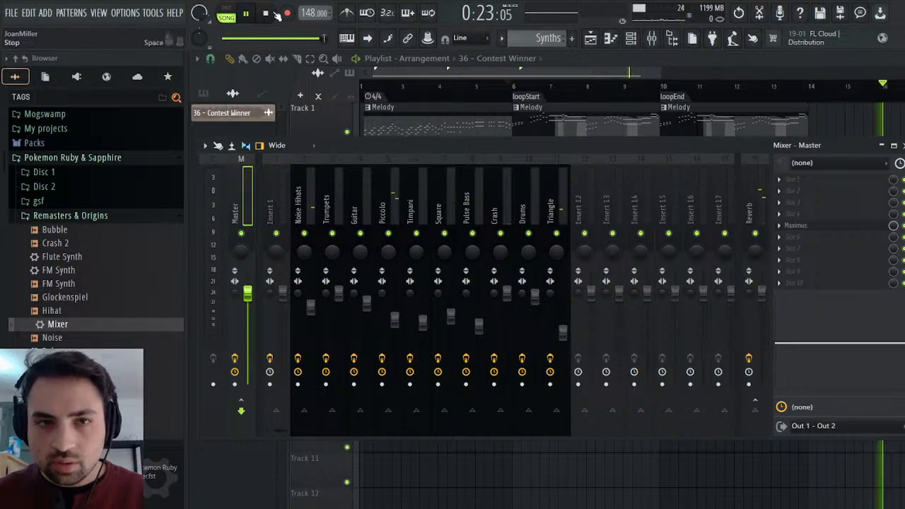
left_click(249, 13)
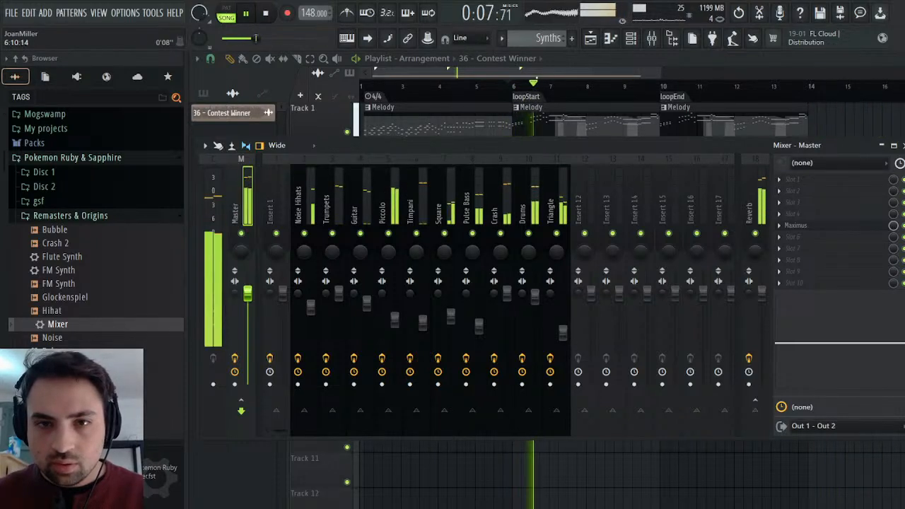
left_click(536, 78)
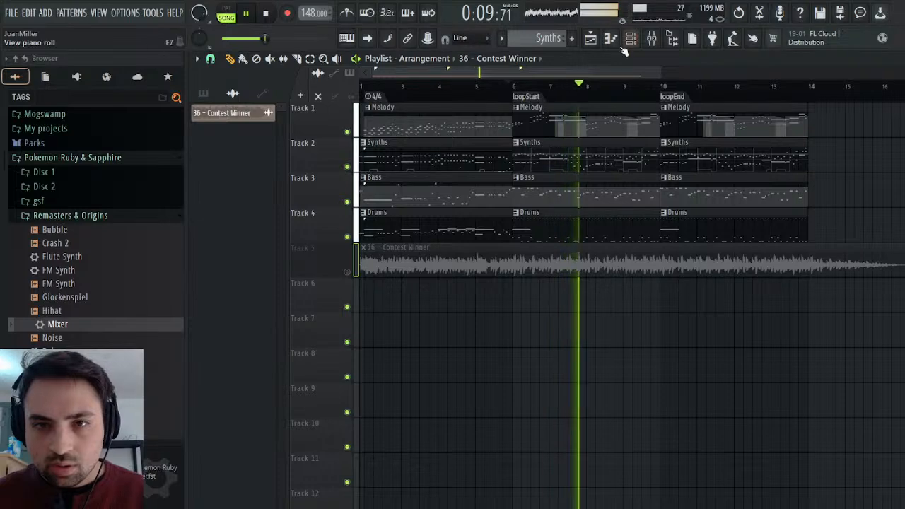
Alternate twice between the soloed original on Track 5 and the remaster, leaving Track 5 muted and replaying from loopStart.
right_click(347, 271)
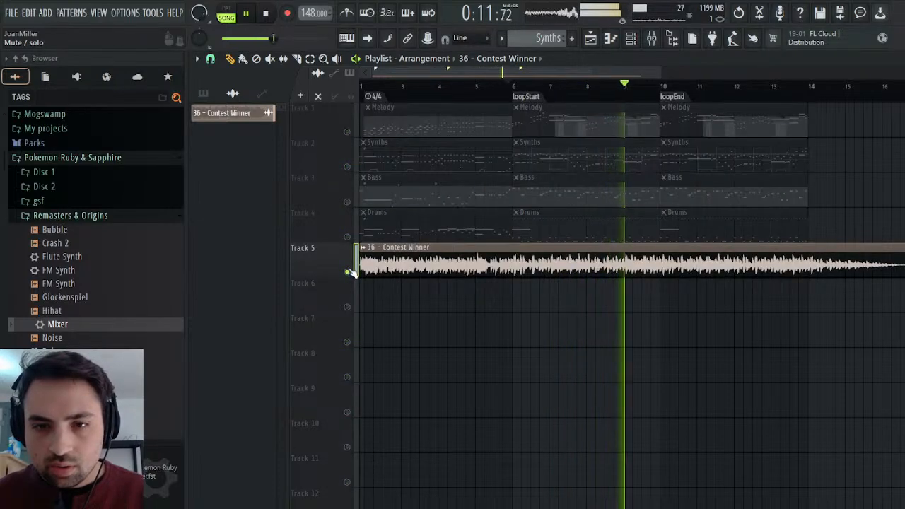
right_click(347, 271)
left_click(347, 271)
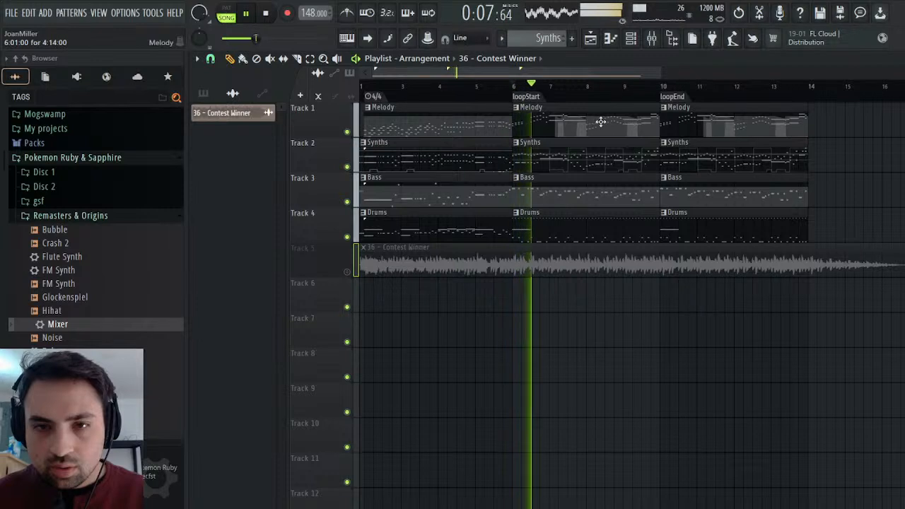
right_click(348, 273)
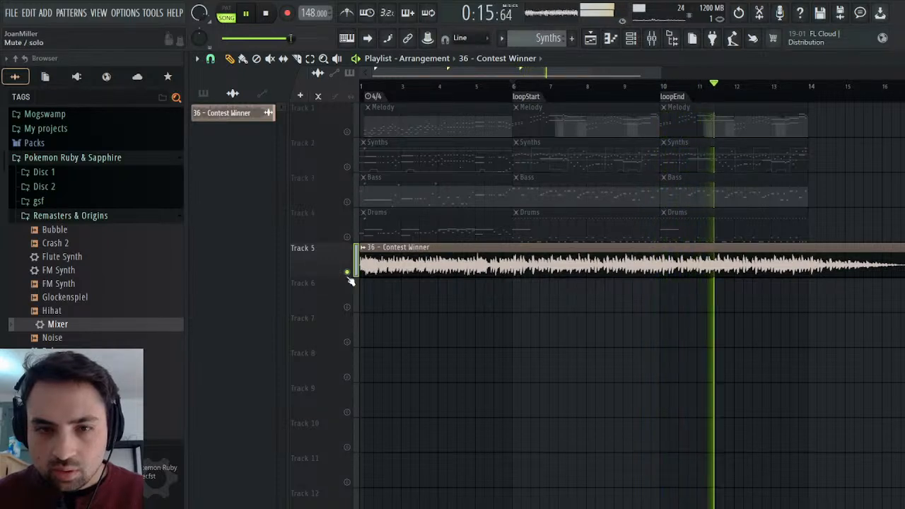
right_click(346, 274)
left_click(347, 274)
left_click(528, 97)
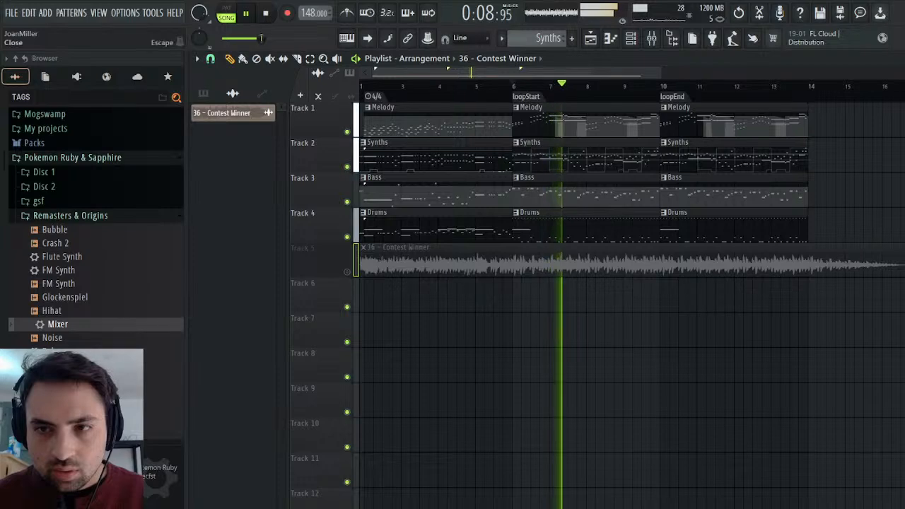
Watch the Master mixer levels while the loop section plays, then bring the playlist back into view.
key("F5")
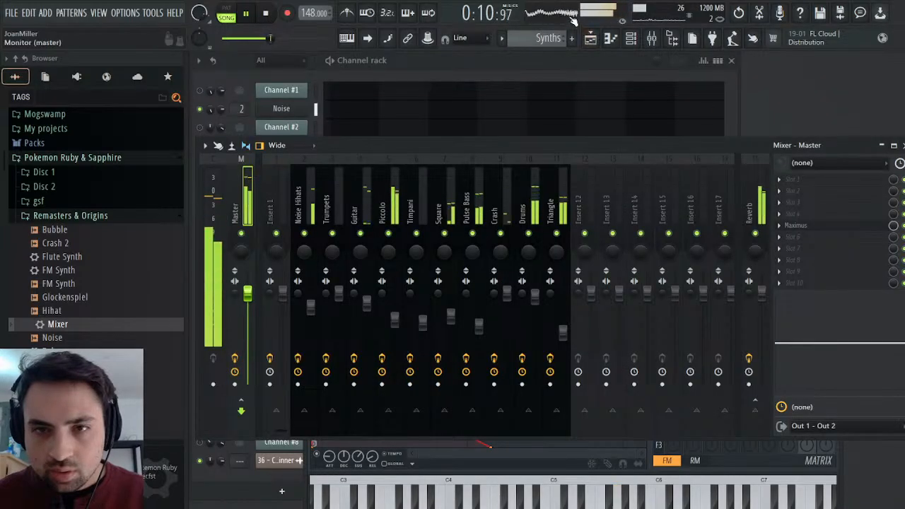
left_click(591, 39)
left_click(591, 39)
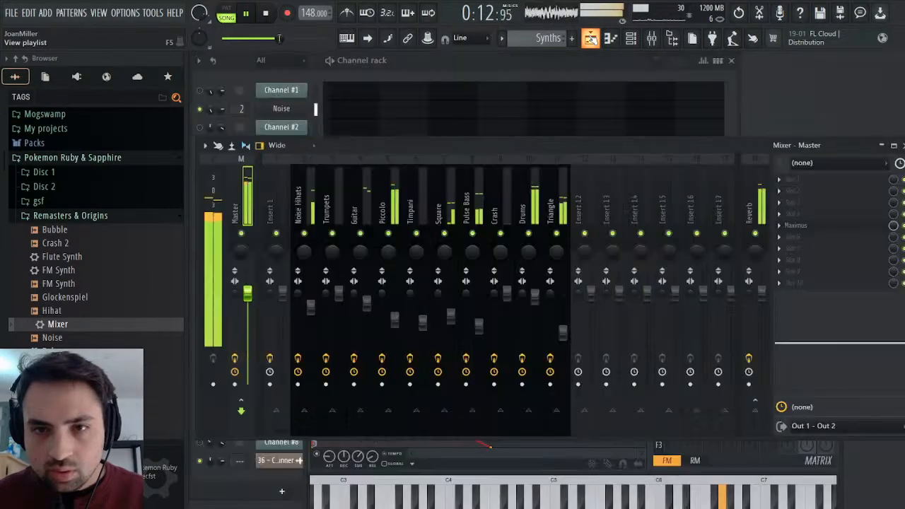
left_click(591, 40)
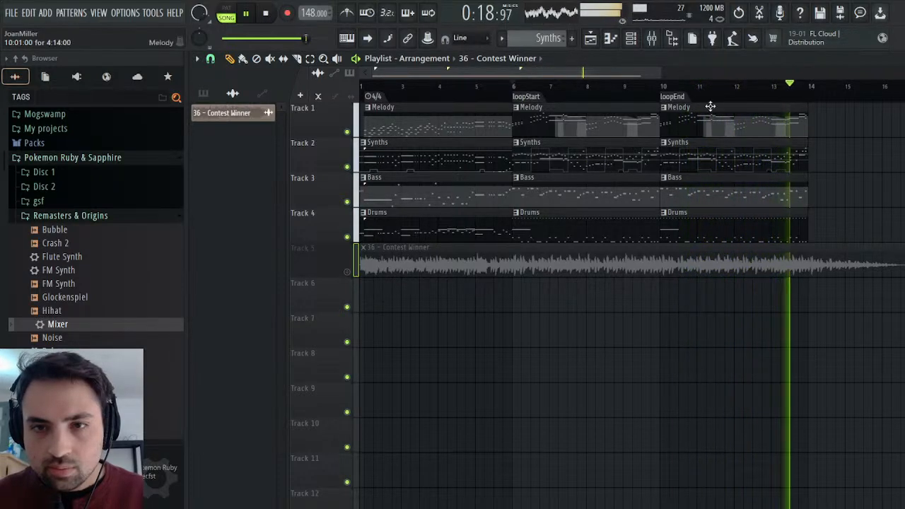
Show the mixer, replay from loopStart, and compare the soloed original on Track 5 with the remaster, leaving Track 5 muted.
left_click(651, 38)
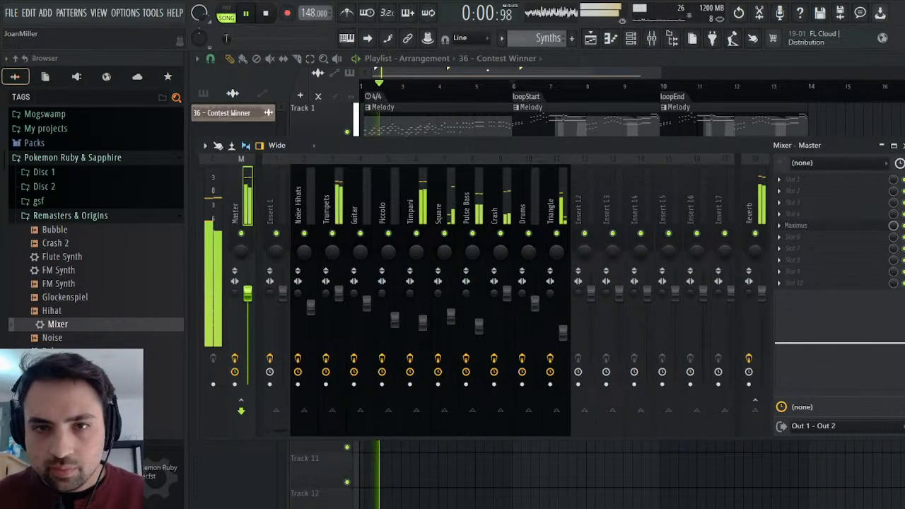
left_click(513, 92)
right_click(347, 273)
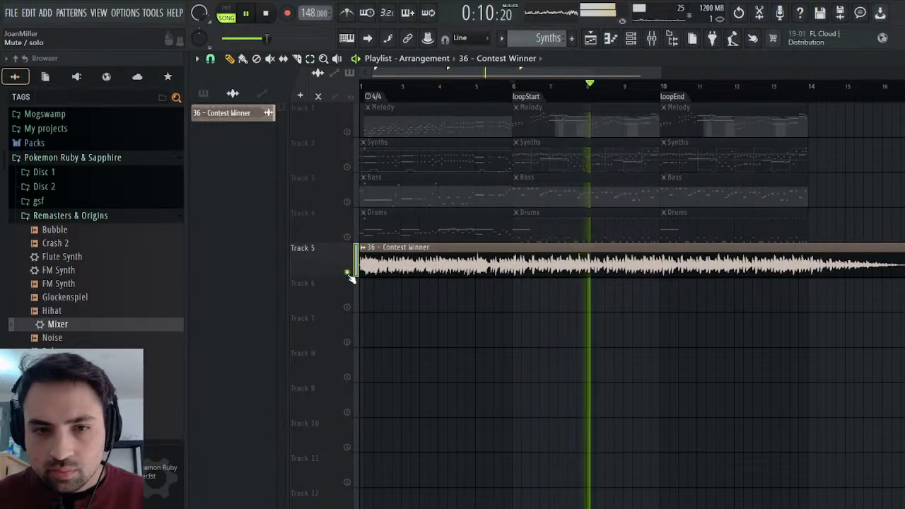
right_click(348, 273)
left_click(347, 273)
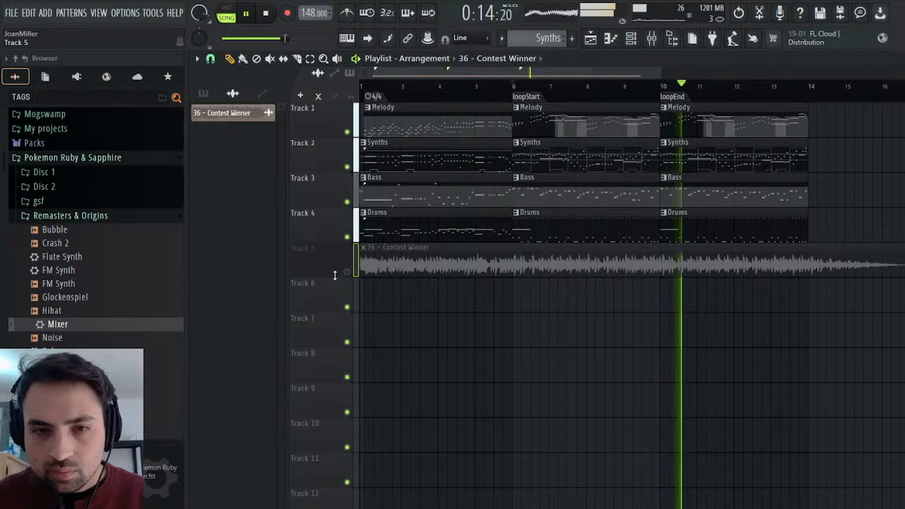
Solo the original on Track 5 from loopEnd, then unsolo and mute it and replay the remaster from loopStart.
right_click(347, 273)
left_click(659, 84)
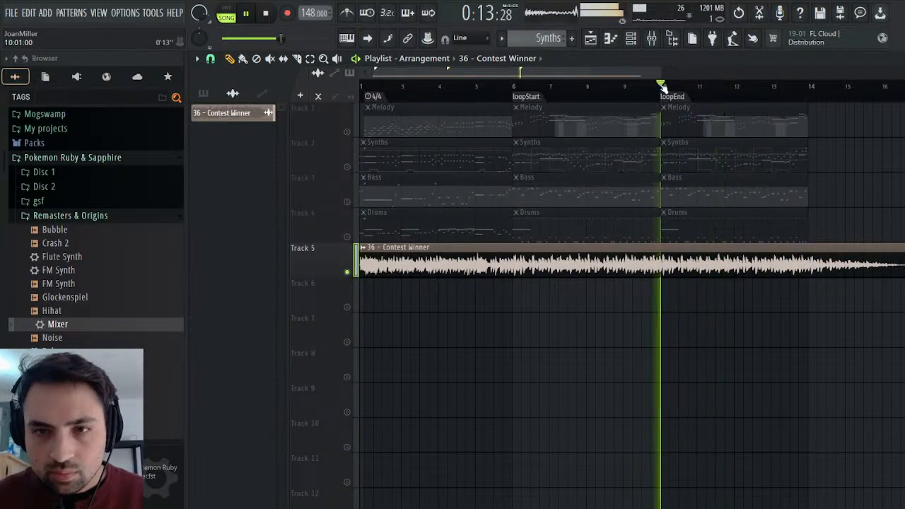
right_click(347, 273)
left_click(347, 273)
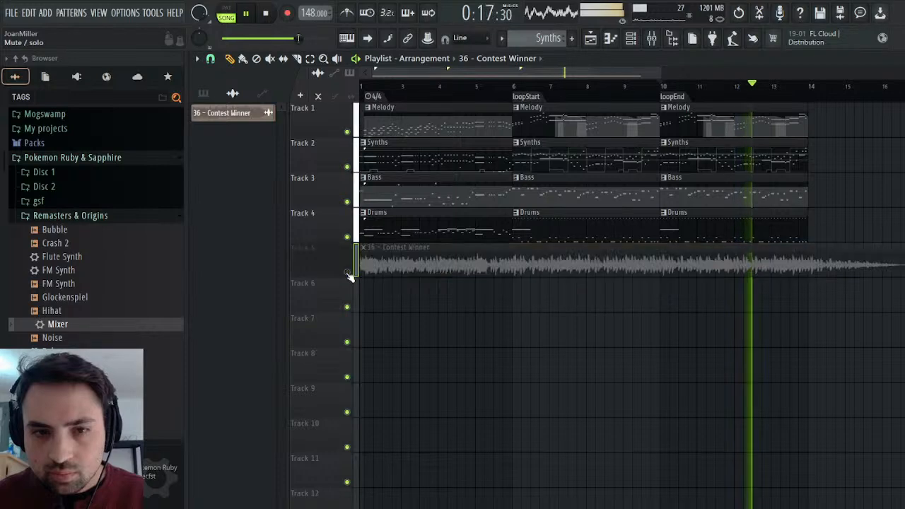
left_click(508, 85)
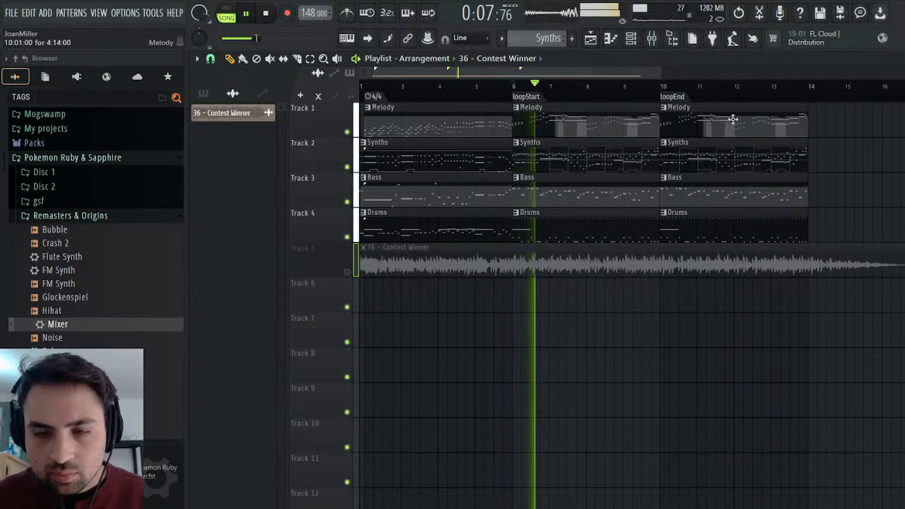
Check the mixer levels with the Guitar track selected during playback, then return to the playlist.
left_click(651, 38)
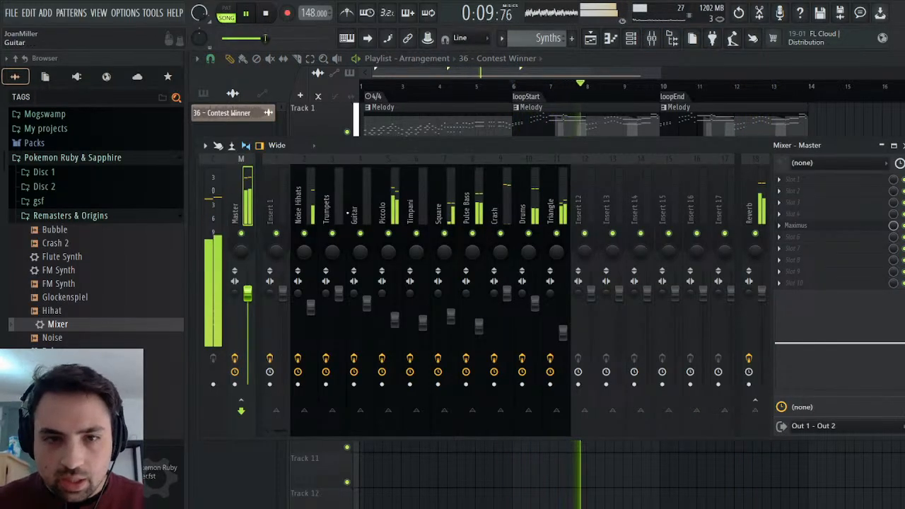
left_click(349, 212)
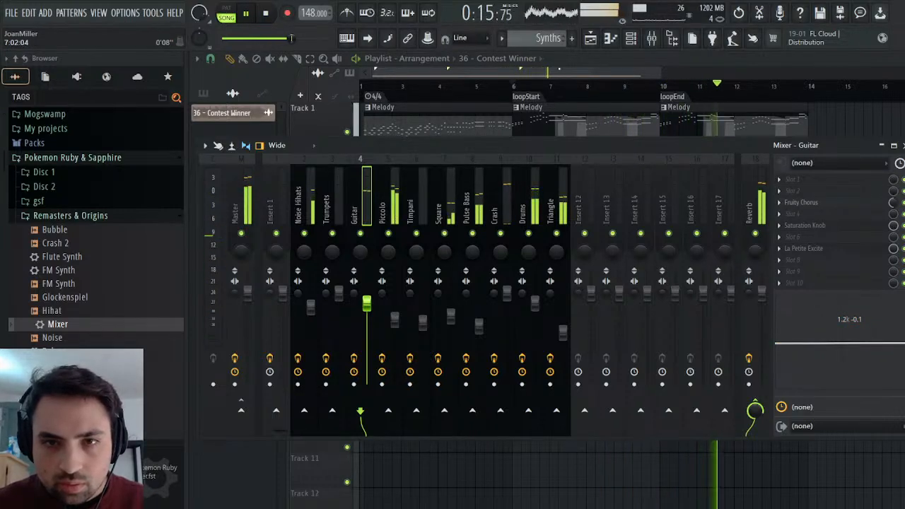
key("F9")
Solo the original on Track 5 and replay from just before loopStart, then unsolo and mute it to hear the remaster.
right_click(348, 272)
left_click(496, 90)
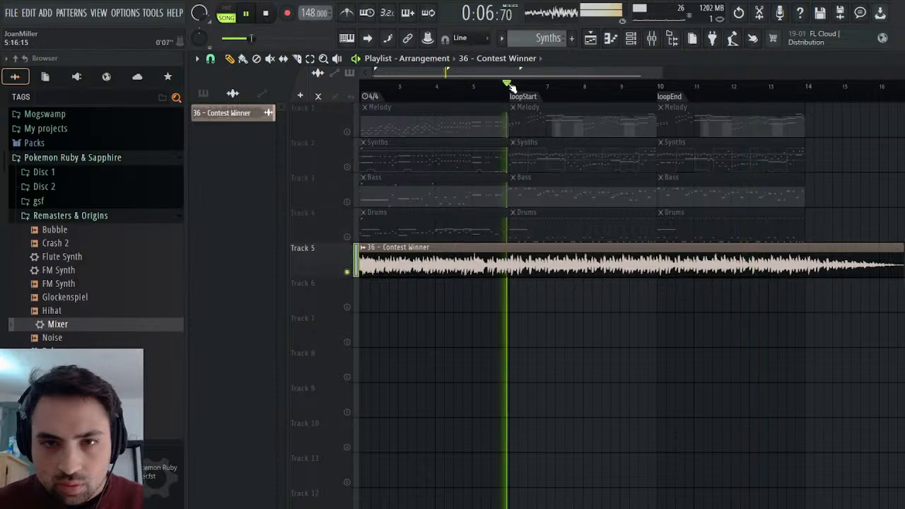
right_click(347, 272)
left_click(348, 273)
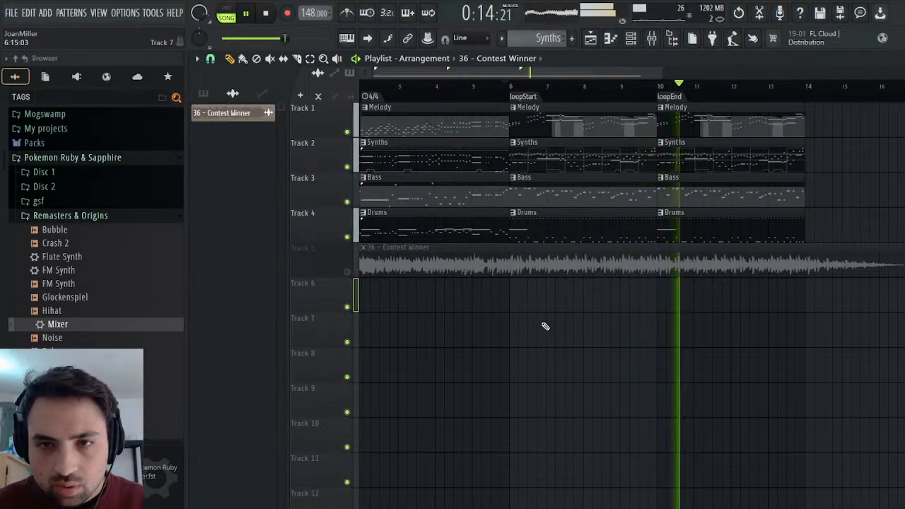
Replay the song's ending from bar 13, listen again from loopEnd, and stop playback.
left_click(275, 15)
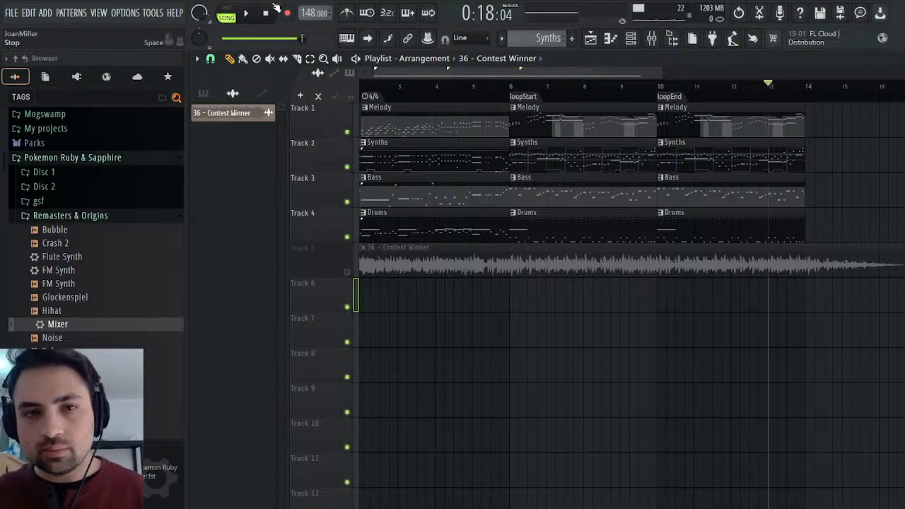
key("space")
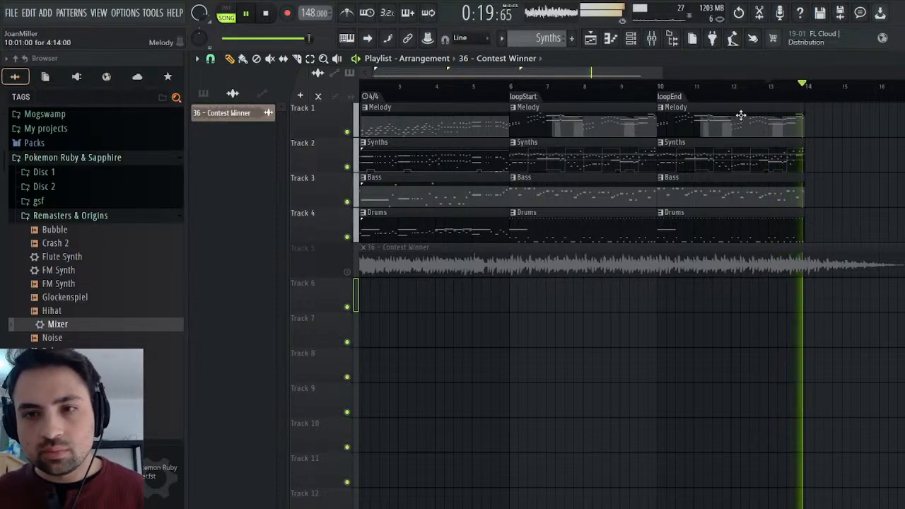
key("space")
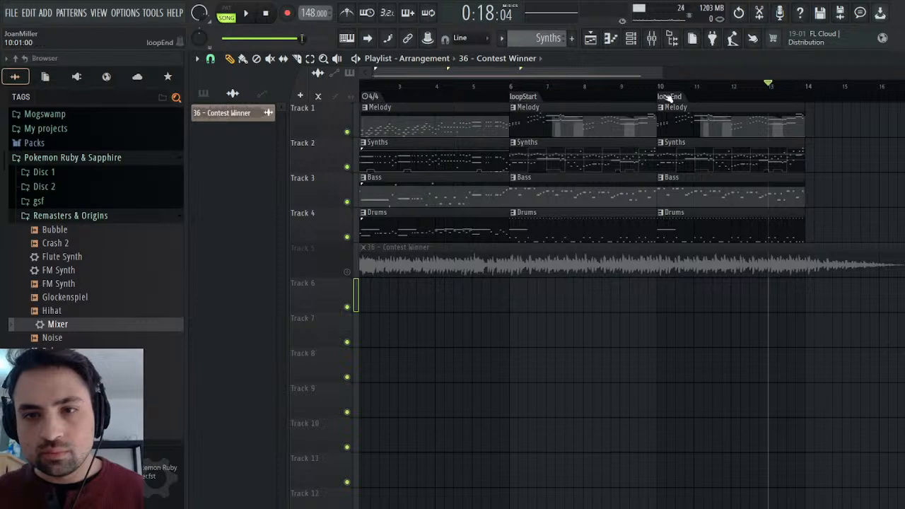
key("space")
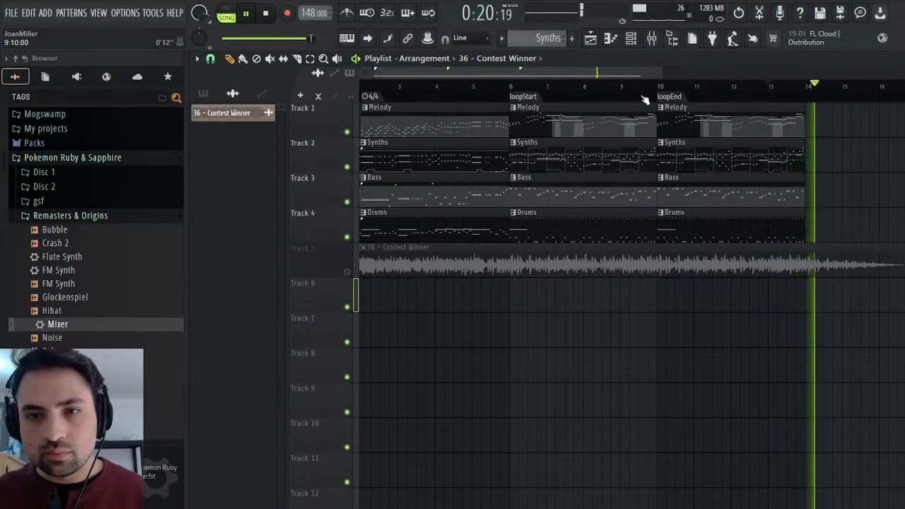
left_click(672, 97)
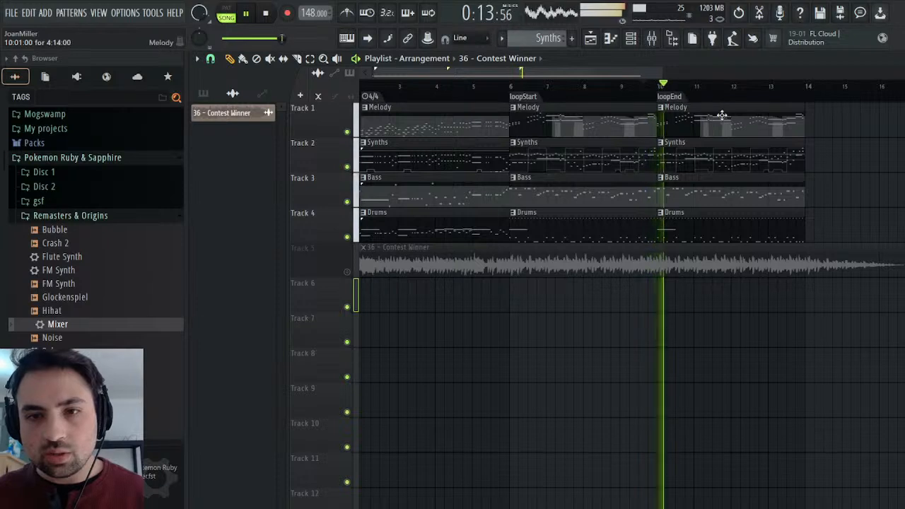
left_click(266, 14)
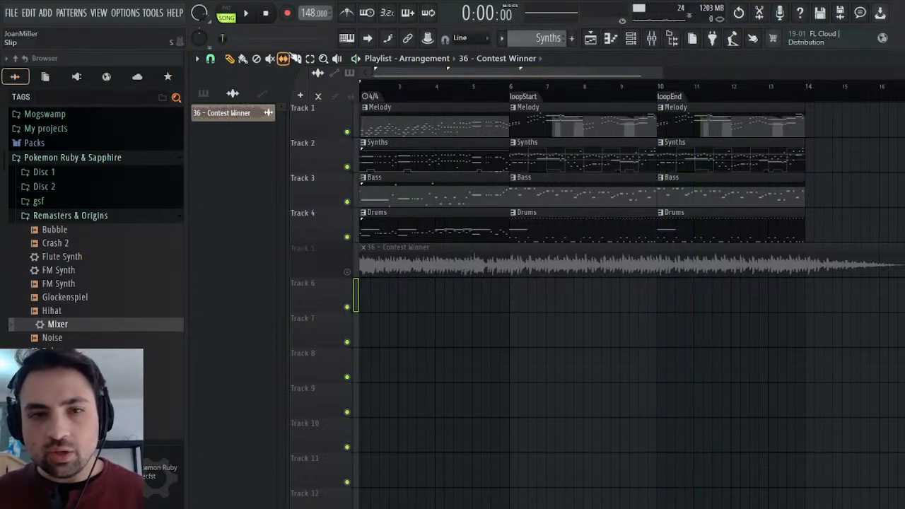
Duplicate the last Melody, Synths, Bass and Drums clips so that another loop section starts at bar 14.
left_click_drag(853, 133, 675, 221)
key("ctrl+b")
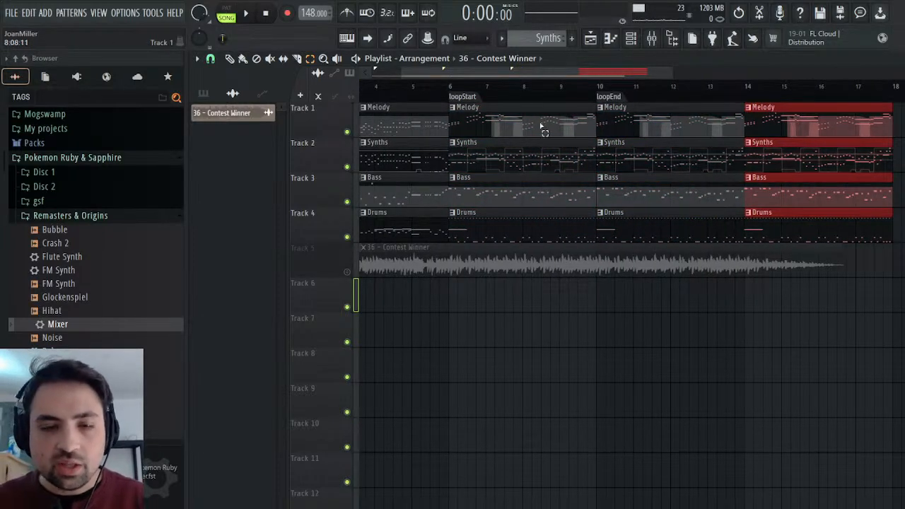
Create a Master volume automation clip and fit it to bars 14–18 as a straight fade-out to silence.
left_click(659, 42)
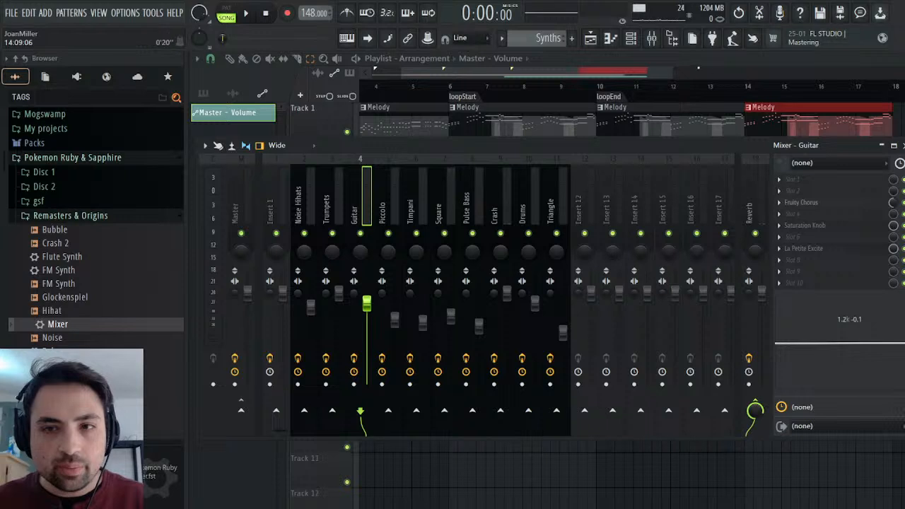
key("F9")
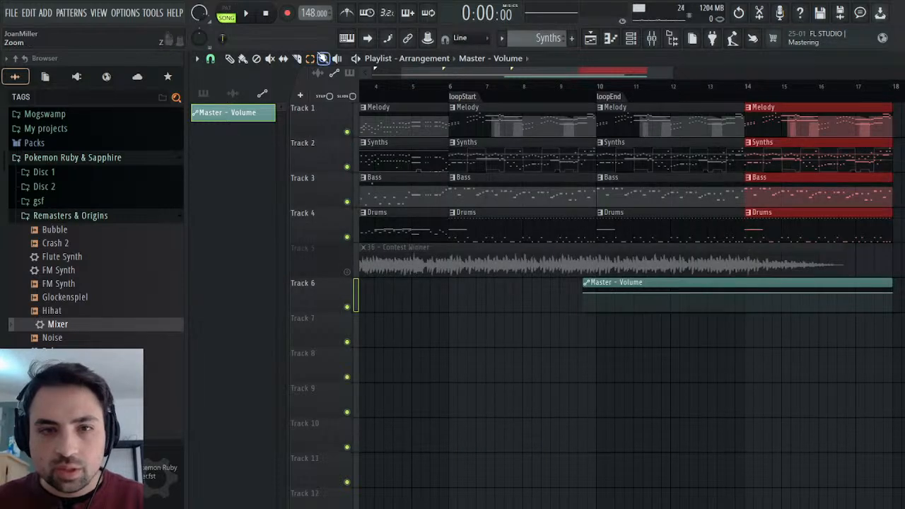
left_click_drag(719, 285, 848, 275)
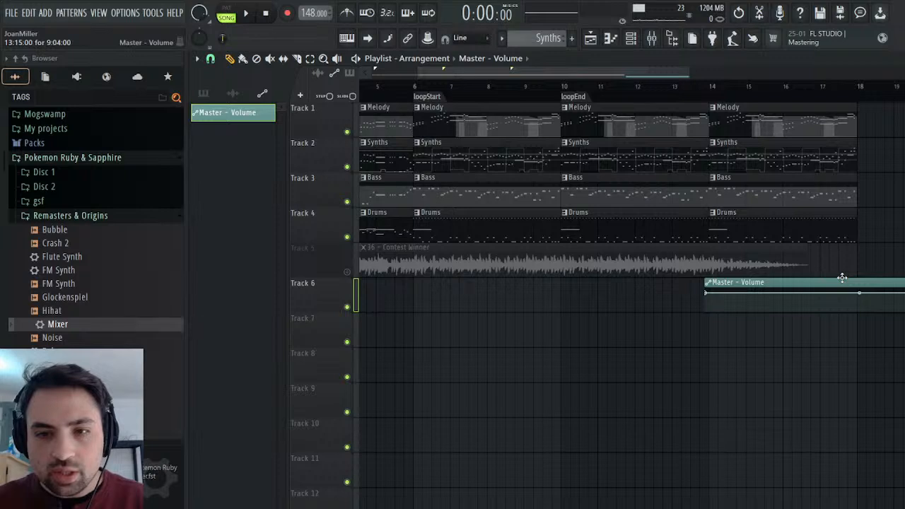
left_click_drag(645, 72, 707, 89)
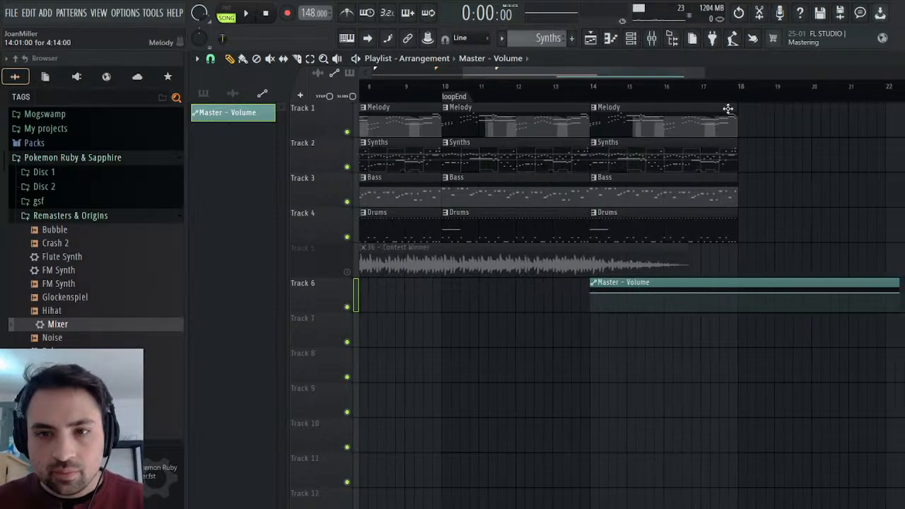
left_click_drag(900, 292, 822, 309)
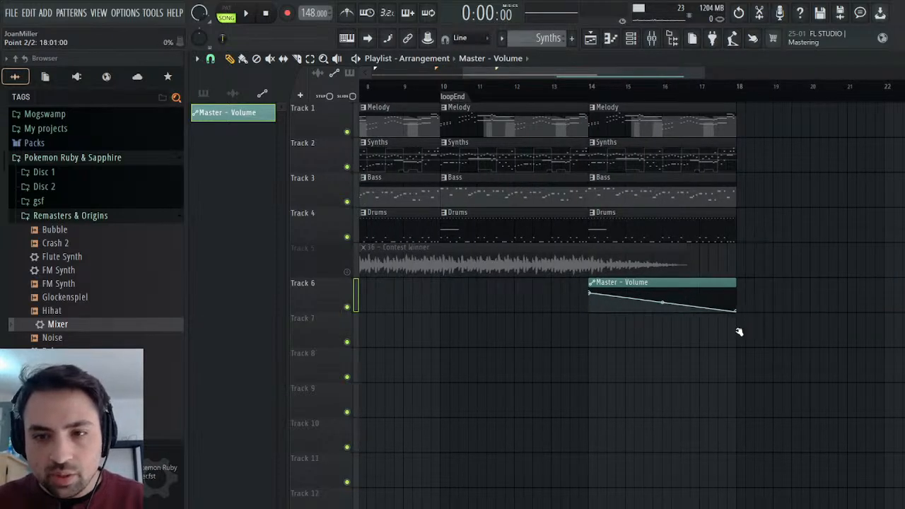
Play the fade-out and replace the original 36 - Contest Winner audio on Track 5 with the Master - Volume clip.
left_click(247, 14)
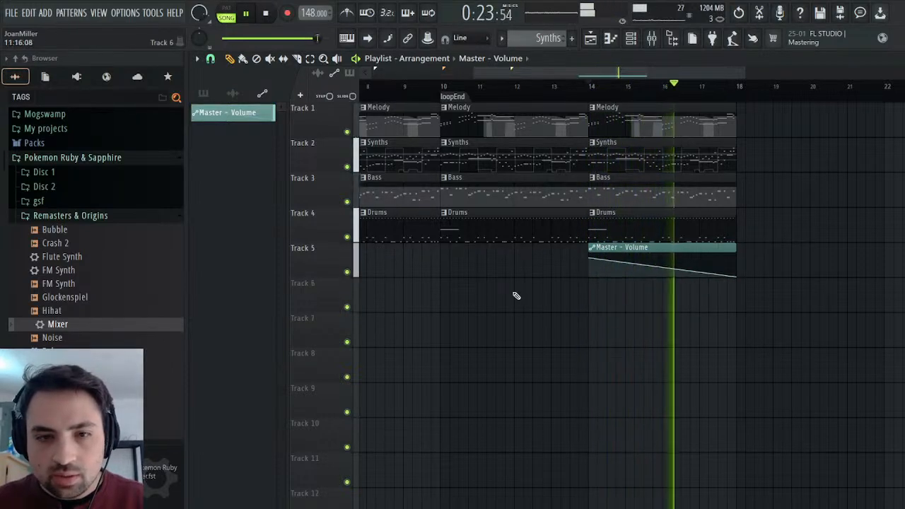
left_click(233, 93)
left_click(242, 111)
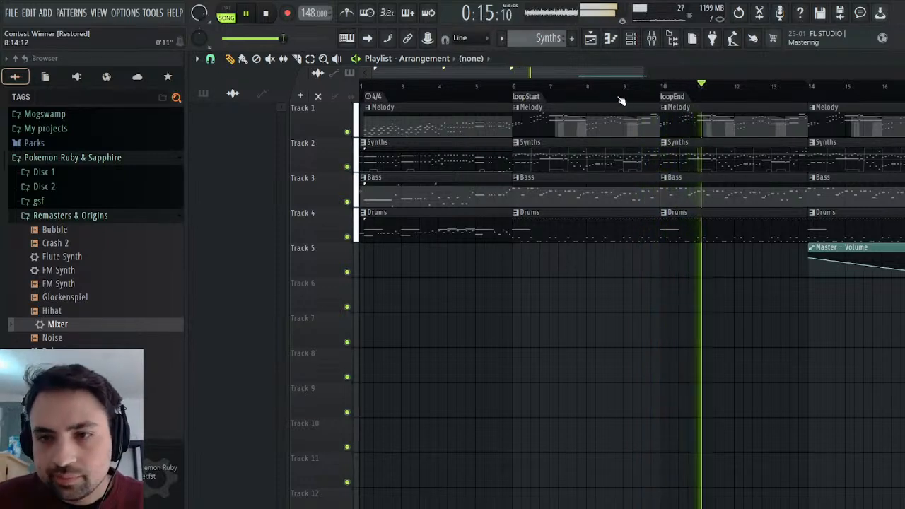
Listen to the extended arrangement through its closing fade-out, stop playback, and close the playlist.
left_click_drag(540, 72, 712, 68)
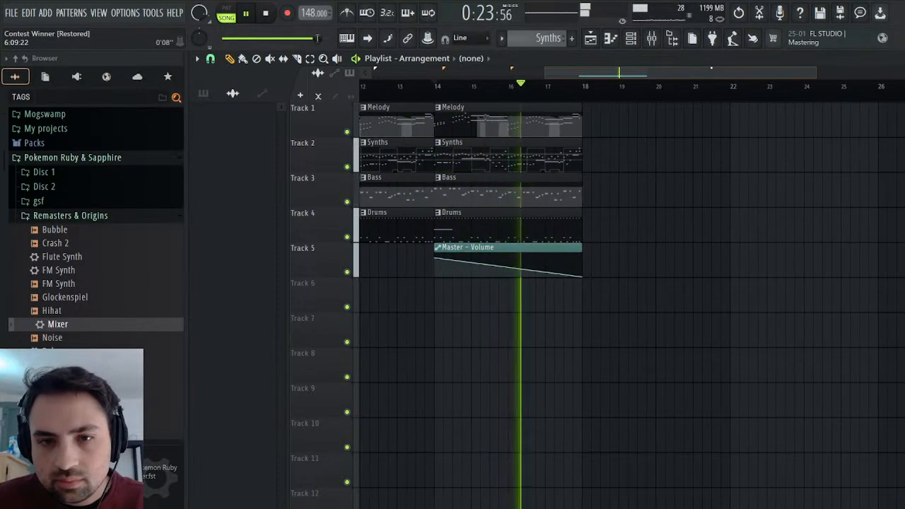
left_click(268, 13)
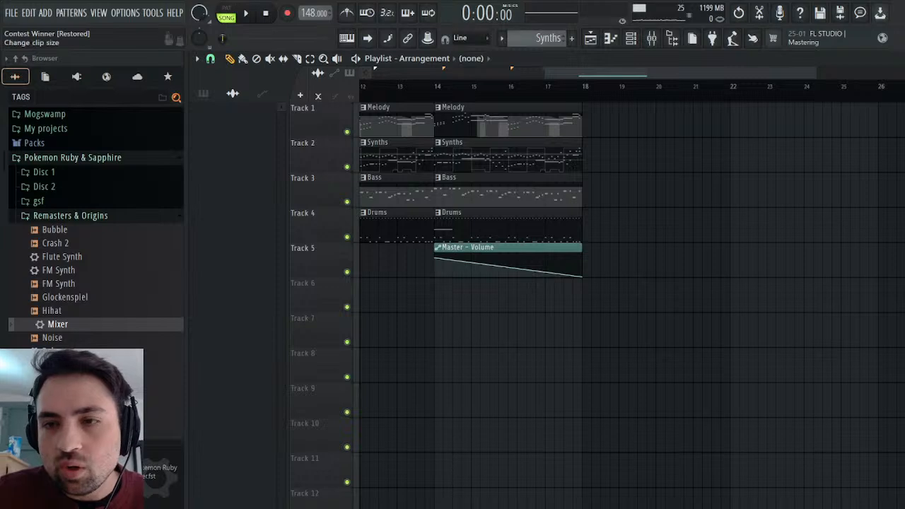
key("Escape")
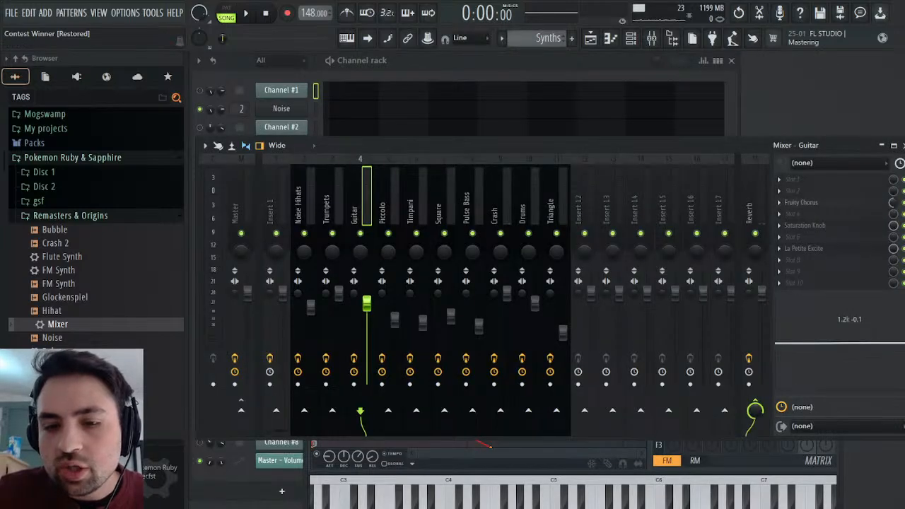